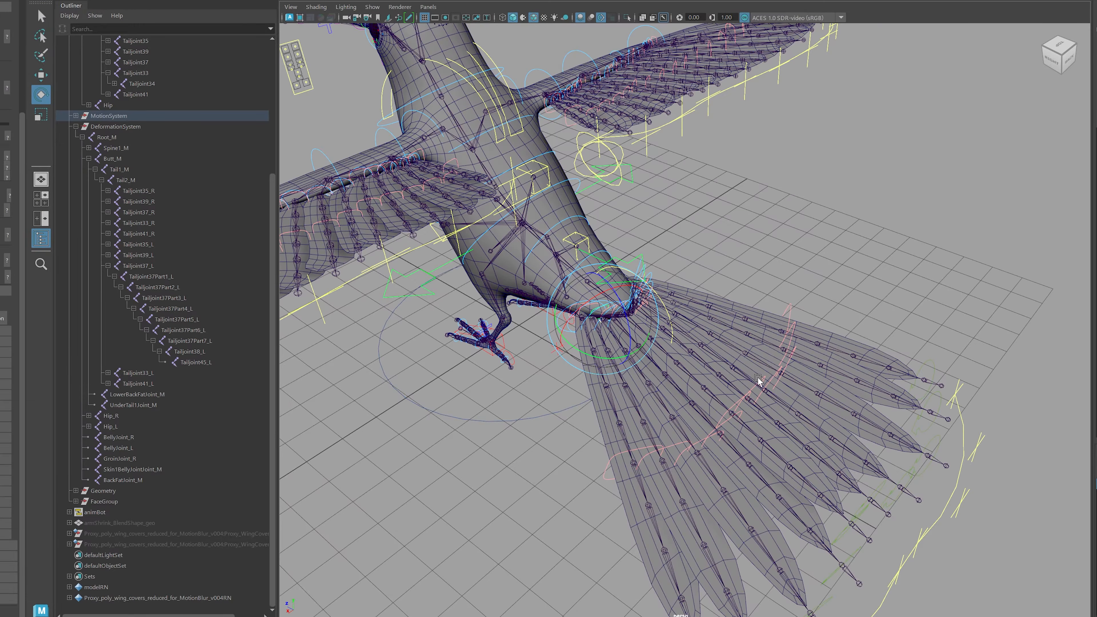
Examine the hummingbird's tail feather joints and wing feather controls from several angles.
{"action": "right_click_drag", "start_coordinate": [758, 380], "coordinate": [745, 371], "text": "alt"}
{"action": "middle_click_drag", "start_coordinate": [746, 371], "coordinate": [647, 325], "text": "alt"}
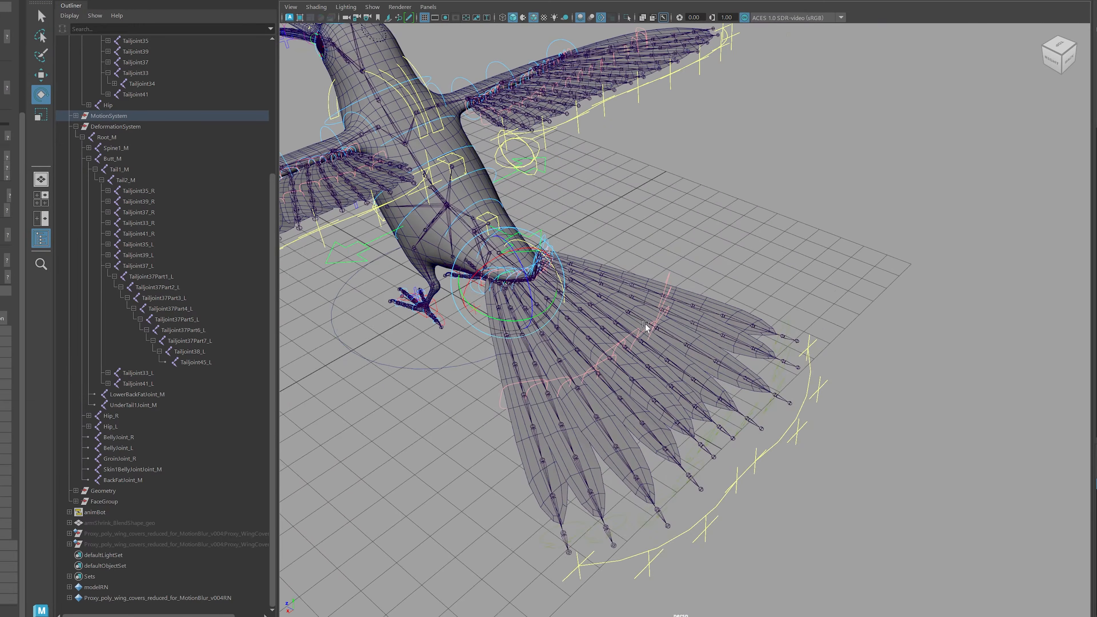
{"action": "left_click_drag", "start_coordinate": [647, 325], "coordinate": [678, 324], "text": "alt"}
{"action": "right_click_drag", "start_coordinate": [678, 324], "coordinate": [709, 320], "text": "alt"}
{"action": "left_click_drag", "start_coordinate": [710, 321], "coordinate": [746, 335], "text": "alt"}
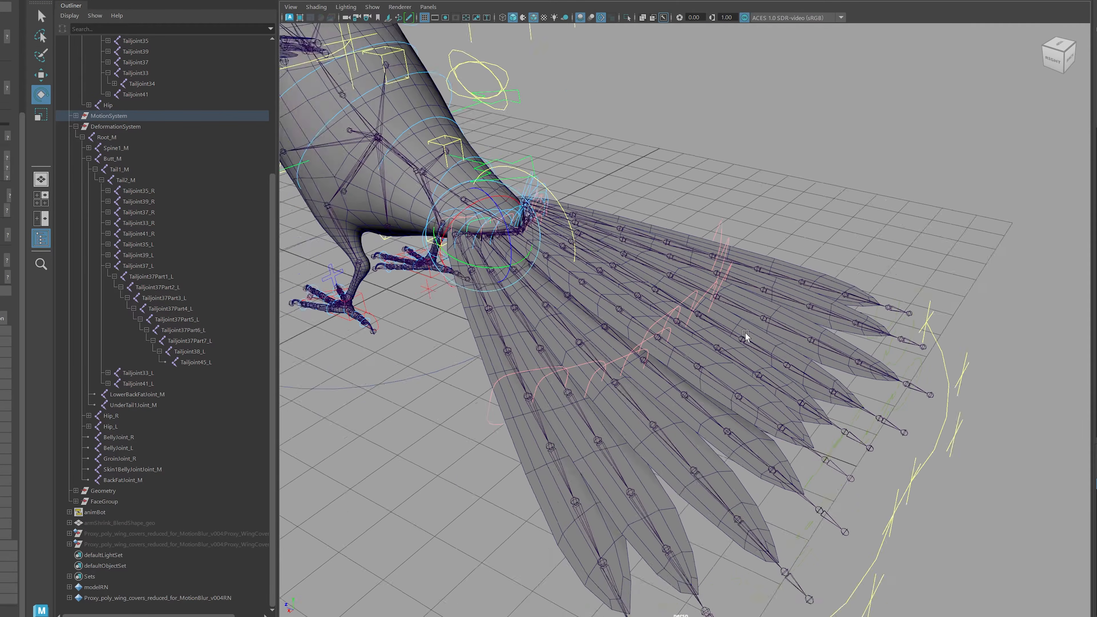
{"action": "right_click_drag", "start_coordinate": [747, 334], "coordinate": [718, 246], "text": "alt"}
{"action": "middle_click_drag", "start_coordinate": [718, 246], "coordinate": [742, 305], "text": "alt"}
{"action": "left_click_drag", "start_coordinate": [652, 175], "coordinate": [646, 204], "text": "alt"}
{"action": "middle_click_drag", "start_coordinate": [645, 203], "coordinate": [669, 290], "text": "alt"}
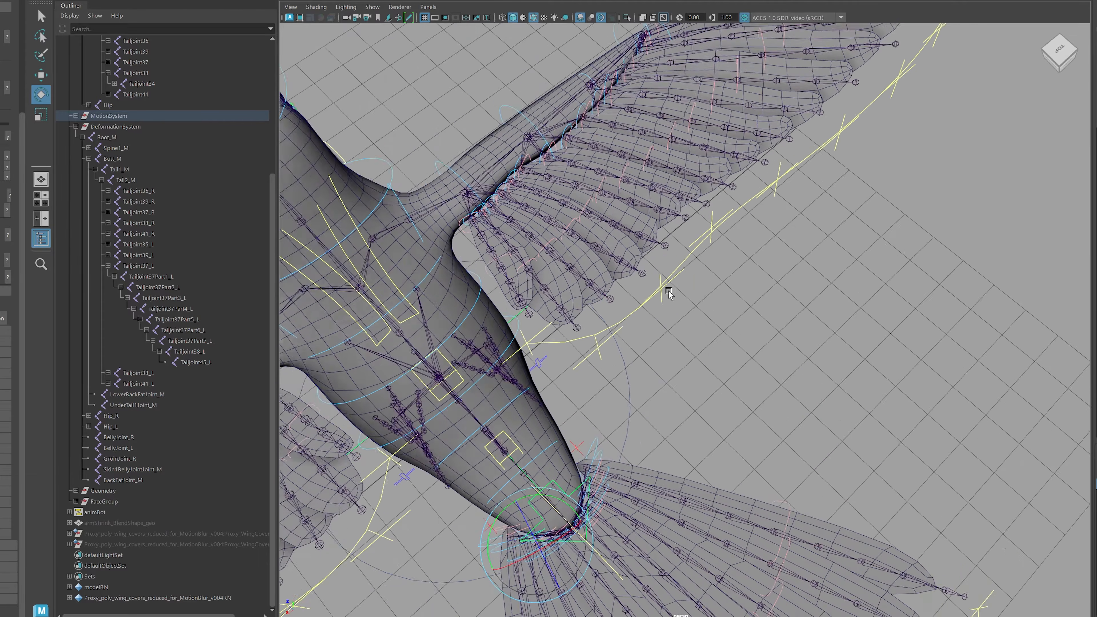
Try moving a control on the right wing's trailing-edge curve, then undo the move.
{"action": "left_click_drag", "start_coordinate": [669, 290], "coordinate": [626, 202], "text": "alt"}
{"action": "left_click", "coordinate": [663, 265]}
{"action": "key", "text": "w"}
{"action": "left_click_drag", "start_coordinate": [705, 195], "coordinate": [718, 225]}
{"action": "key", "text": "ctrl+z"}
Try moving a control on the curve behind the tail feather tips, then undo the move.
{"action": "right_click_drag", "start_coordinate": [747, 365], "coordinate": [673, 389], "text": "alt"}
{"action": "middle_click_drag", "start_coordinate": [673, 389], "coordinate": [660, 268], "text": "alt"}
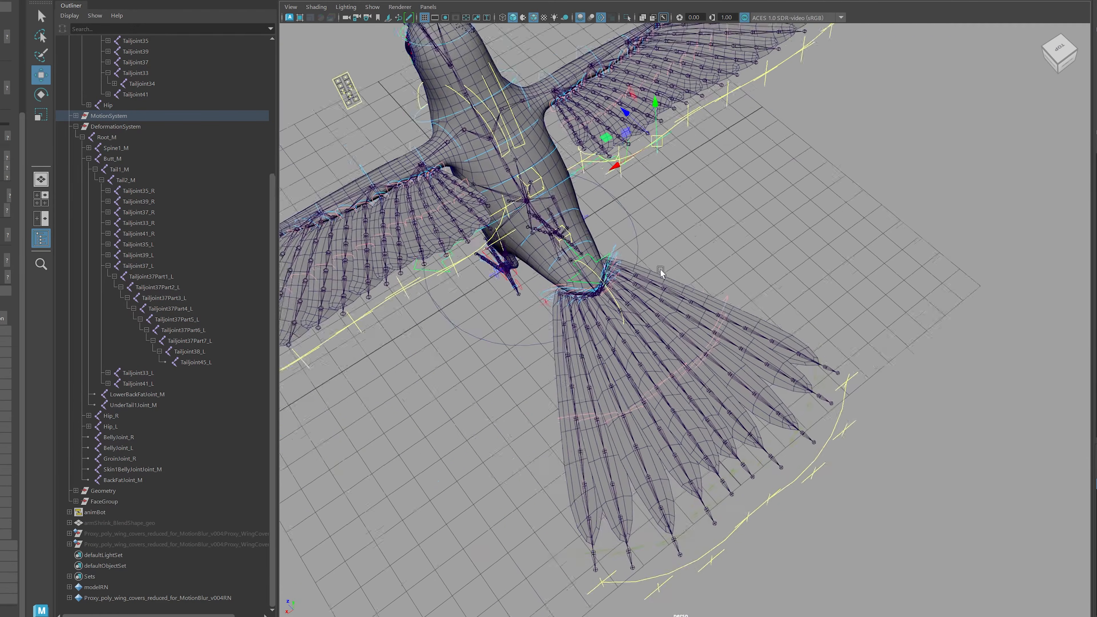
{"action": "left_click_drag", "start_coordinate": [660, 268], "coordinate": [725, 311], "text": "alt"}
{"action": "right_click_drag", "start_coordinate": [725, 311], "coordinate": [795, 399], "text": "alt"}
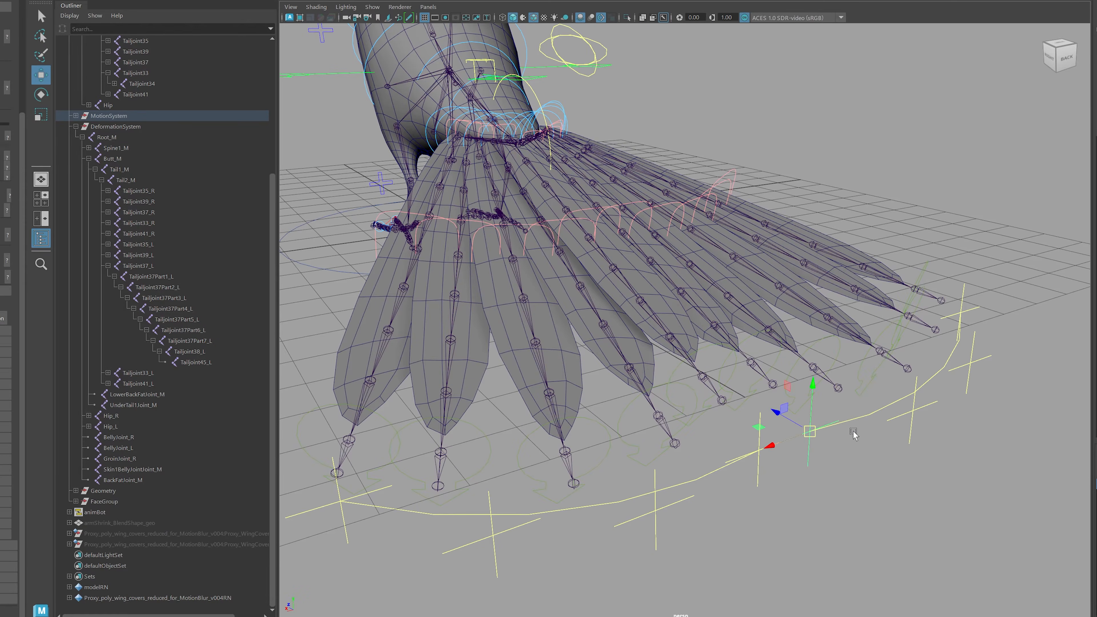
{"action": "right_click_drag", "start_coordinate": [854, 433], "coordinate": [791, 427], "text": "alt"}
{"action": "left_click_drag", "start_coordinate": [791, 427], "coordinate": [796, 202], "text": "alt"}
{"action": "key", "text": "ctrl+z"}
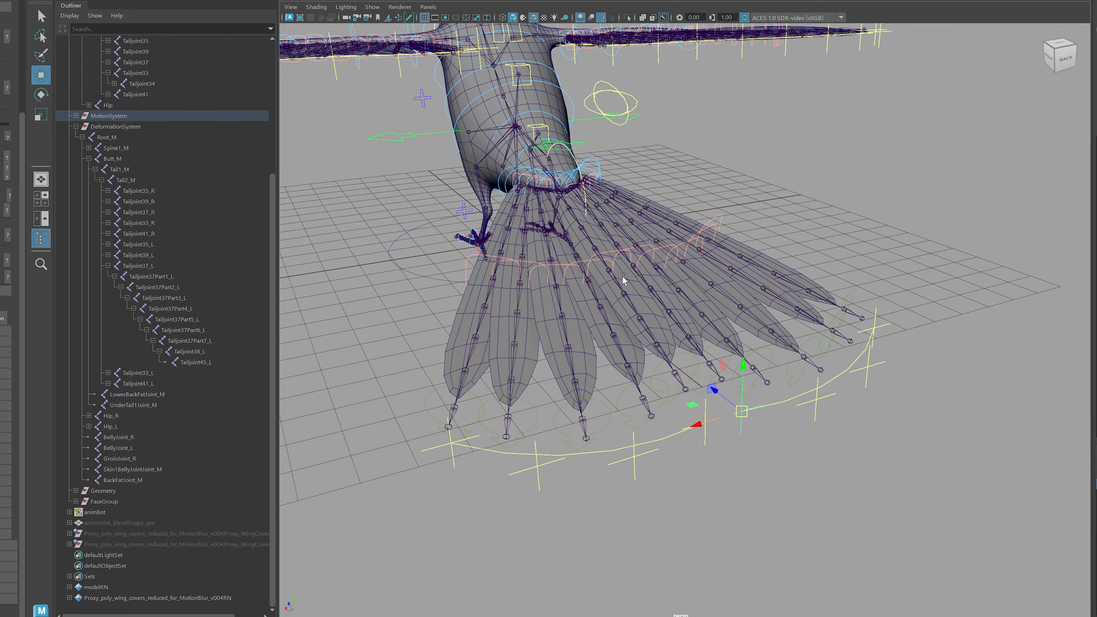
Move one tail feather's tip control outward beyond the neighbouring feathers.
{"action": "left_click_drag", "start_coordinate": [623, 280], "coordinate": [908, 315], "text": "alt"}
{"action": "left_click_drag", "start_coordinate": [835, 299], "coordinate": [563, 290], "text": "alt"}
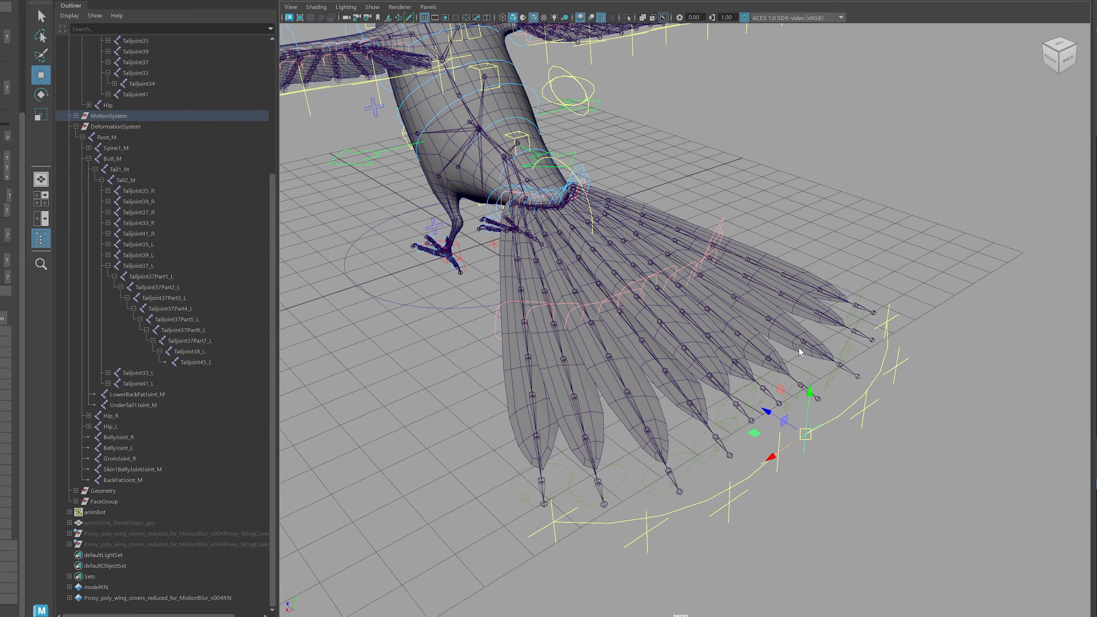
{"action": "mouse_move", "coordinate": [718, 352]}
{"action": "right_mouse_down", "text": "alt"}
{"action": "mouse_move", "coordinate": [803, 381]}
{"action": "mouse_move", "coordinate": [739, 356]}
{"action": "right_mouse_up", "text": "alt"}
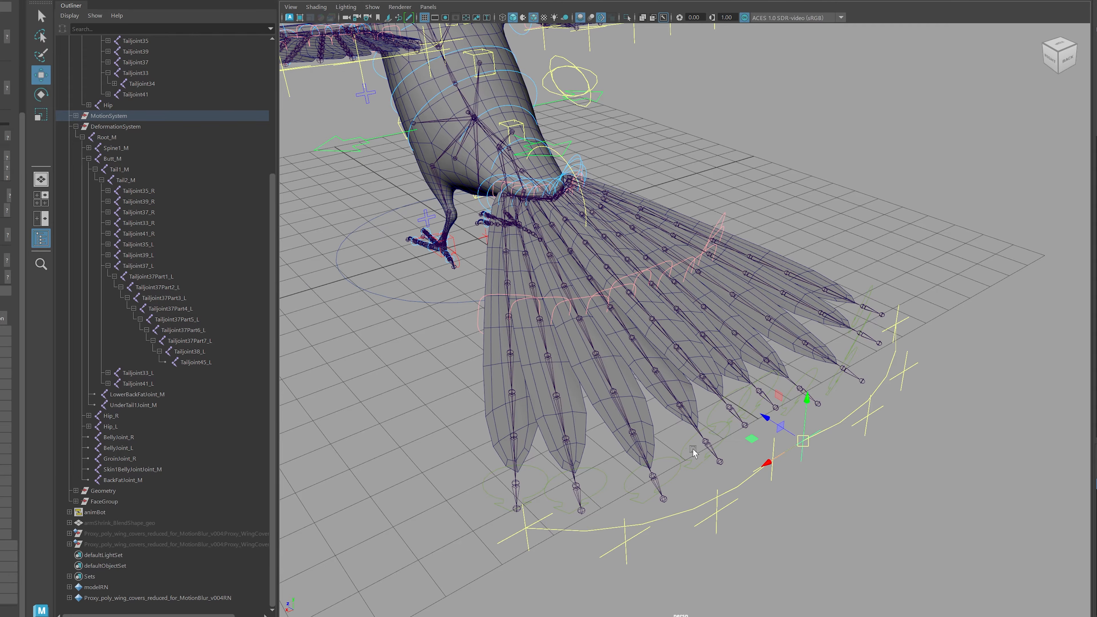
{"action": "scroll", "coordinate": [684, 429], "scroll_direction": "up", "scroll_amount": 4}
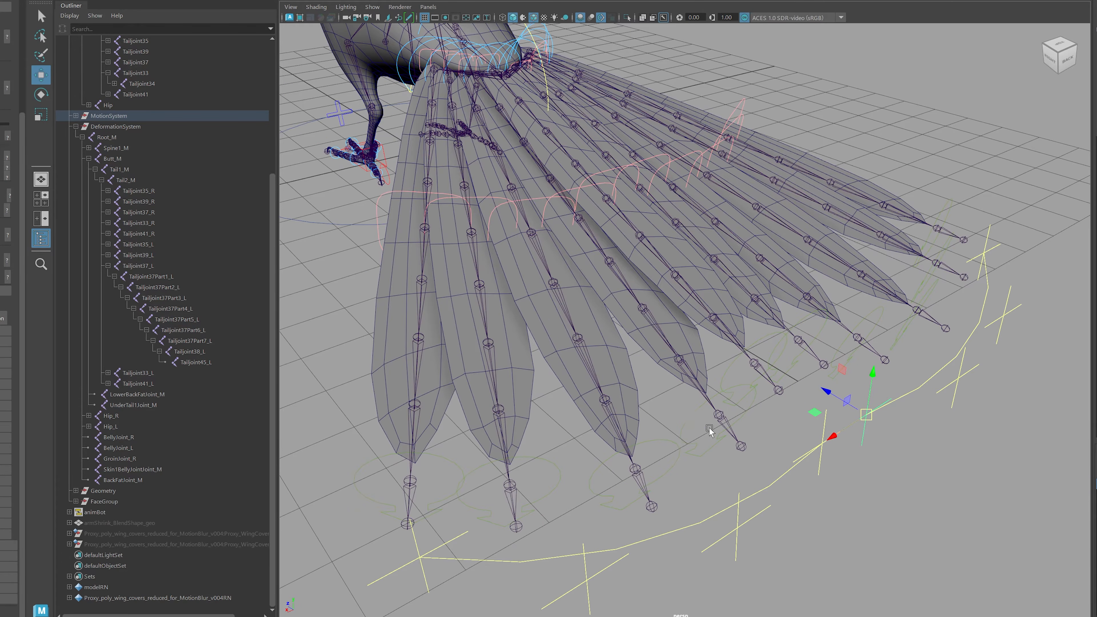
{"action": "left_click", "coordinate": [703, 427]}
{"action": "right_click_drag", "start_coordinate": [769, 440], "coordinate": [616, 391], "text": "alt"}
{"action": "left_click_drag", "start_coordinate": [615, 391], "coordinate": [669, 395], "text": "alt"}
{"action": "left_click_drag", "start_coordinate": [798, 348], "coordinate": [877, 370]}
{"action": "key", "text": "e"}
{"action": "key", "text": "w"}
Raise the middle control of the neighbouring tail feather into a high arch and rotate it slightly.
{"action": "right_click_drag", "start_coordinate": [659, 289], "coordinate": [698, 316], "text": "alt"}
{"action": "left_click_drag", "start_coordinate": [698, 316], "coordinate": [683, 315], "text": "alt"}
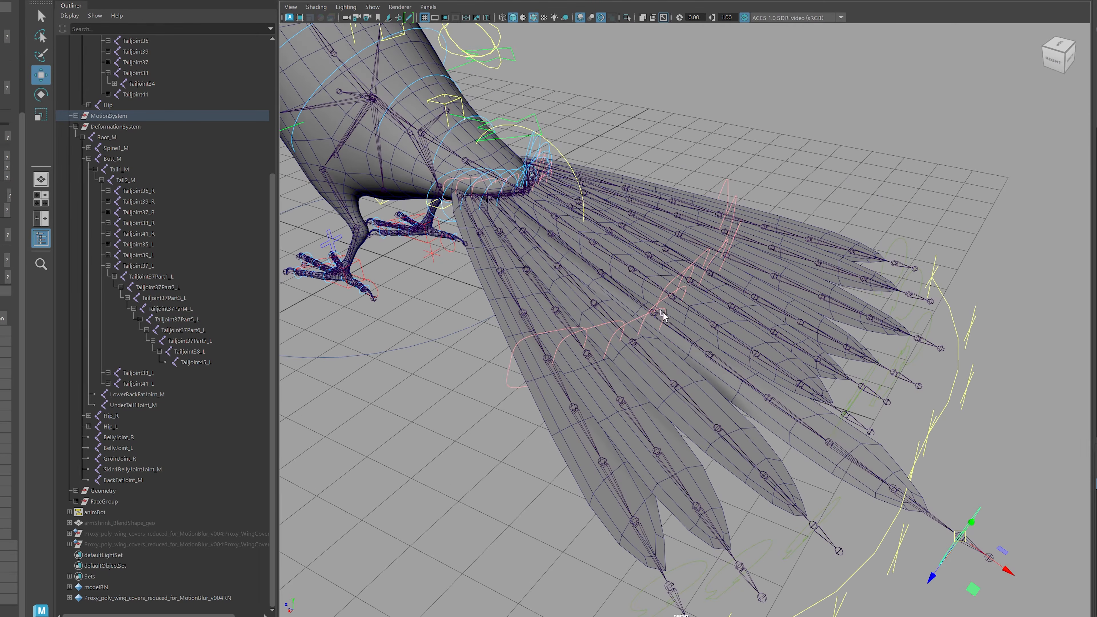
{"action": "right_click_drag", "start_coordinate": [804, 274], "coordinate": [694, 300], "text": "alt"}
{"action": "left_click_drag", "start_coordinate": [693, 300], "coordinate": [830, 69], "text": "alt"}
{"action": "key", "text": "e"}
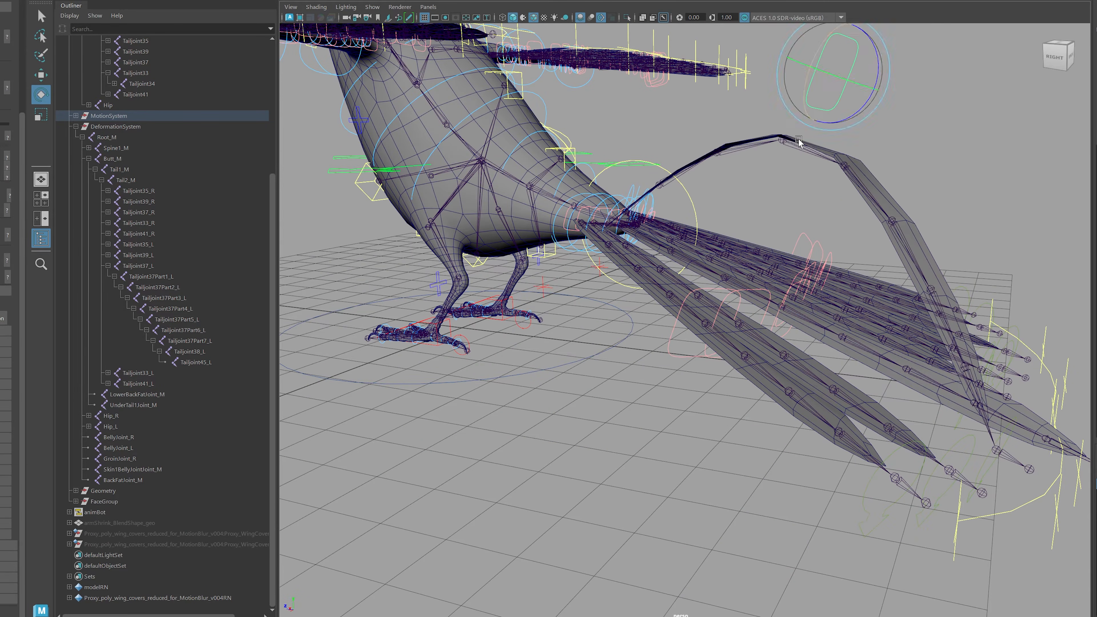
{"action": "left_click_drag", "start_coordinate": [799, 141], "coordinate": [780, 175], "text": "alt"}
{"action": "mouse_move", "coordinate": [858, 132]}
{"action": "left_mouse_down"}
{"action": "mouse_move", "coordinate": [852, 168]}
{"action": "mouse_move", "coordinate": [865, 145]}
{"action": "left_mouse_up"}
Smooth-preview the arched feather mesh and rotate its middle control further.
{"action": "left_click", "coordinate": [845, 255]}
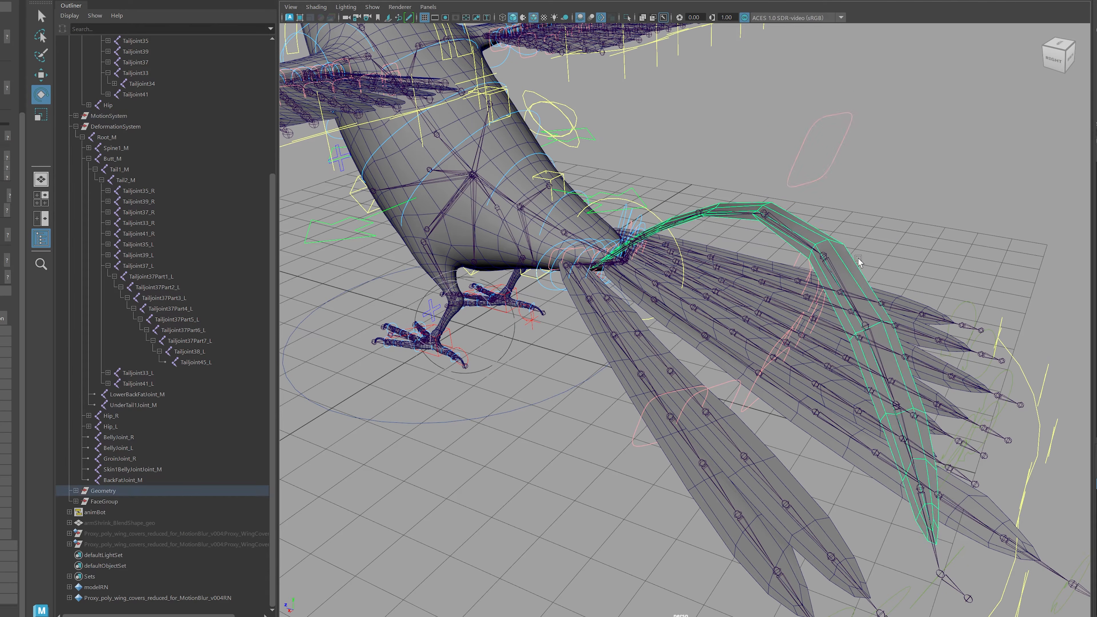
{"action": "key", "text": "3"}
{"action": "left_click", "coordinate": [841, 149]}
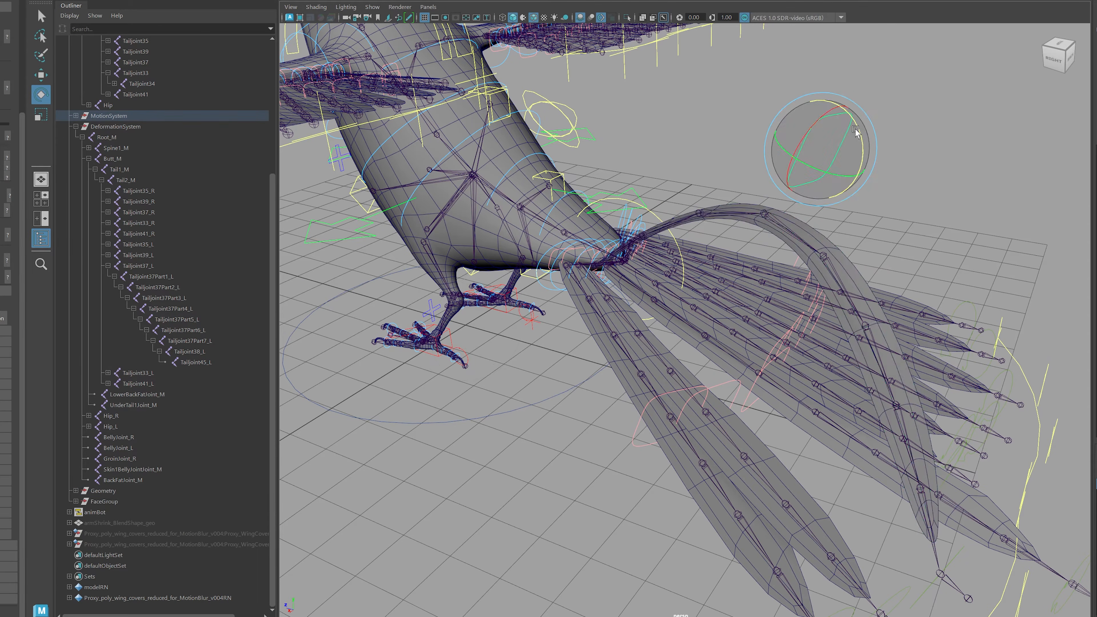
{"action": "left_click_drag", "start_coordinate": [856, 132], "coordinate": [828, 88]}
Check the arched feather from the other side and undo the edits to its middle control.
{"action": "left_click_drag", "start_coordinate": [805, 186], "coordinate": [703, 248], "text": "alt"}
{"action": "left_click_drag", "start_coordinate": [708, 191], "coordinate": [717, 267], "text": "alt"}
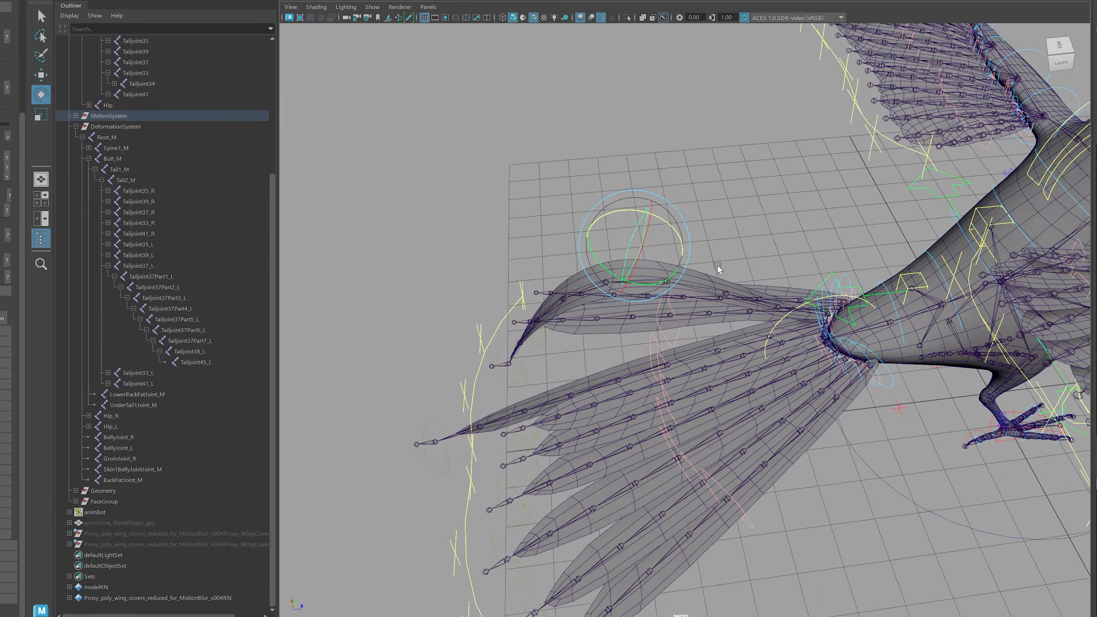
{"action": "right_click_drag", "start_coordinate": [718, 267], "coordinate": [689, 312], "text": "alt"}
{"action": "left_click_drag", "start_coordinate": [689, 312], "coordinate": [772, 333], "text": "alt"}
{"action": "right_click_drag", "start_coordinate": [771, 333], "coordinate": [772, 306], "text": "alt"}
{"action": "key", "text": "ctrl+z"}
{"action": "key", "text": "ctrl+z"}
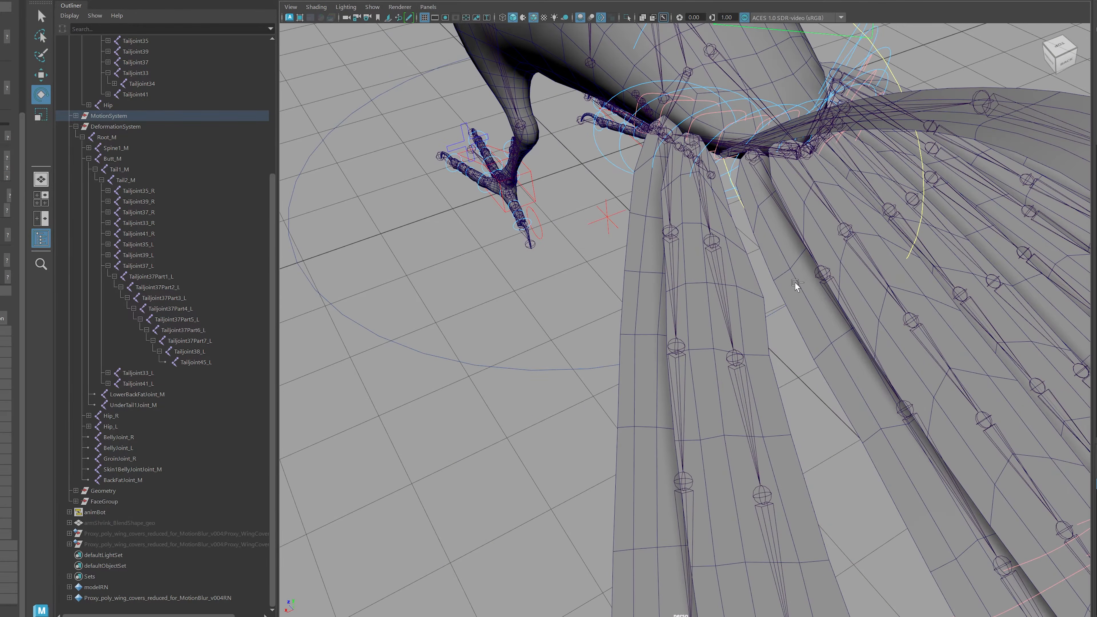
{"action": "key", "text": "ctrl+z"}
{"action": "key", "text": "ctrl+z"}
Test the rotation of a tail feather's base control, then undo it.
{"action": "middle_click_drag", "start_coordinate": [725, 144], "coordinate": [683, 241], "text": "alt"}
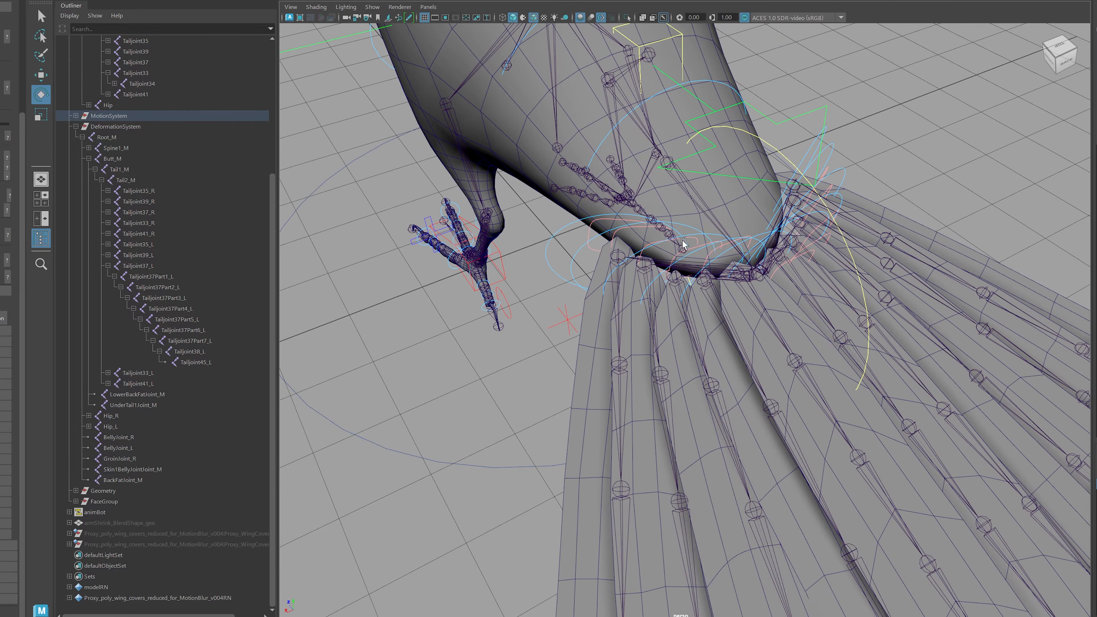
{"action": "right_click_drag", "start_coordinate": [739, 264], "coordinate": [686, 270], "text": "alt"}
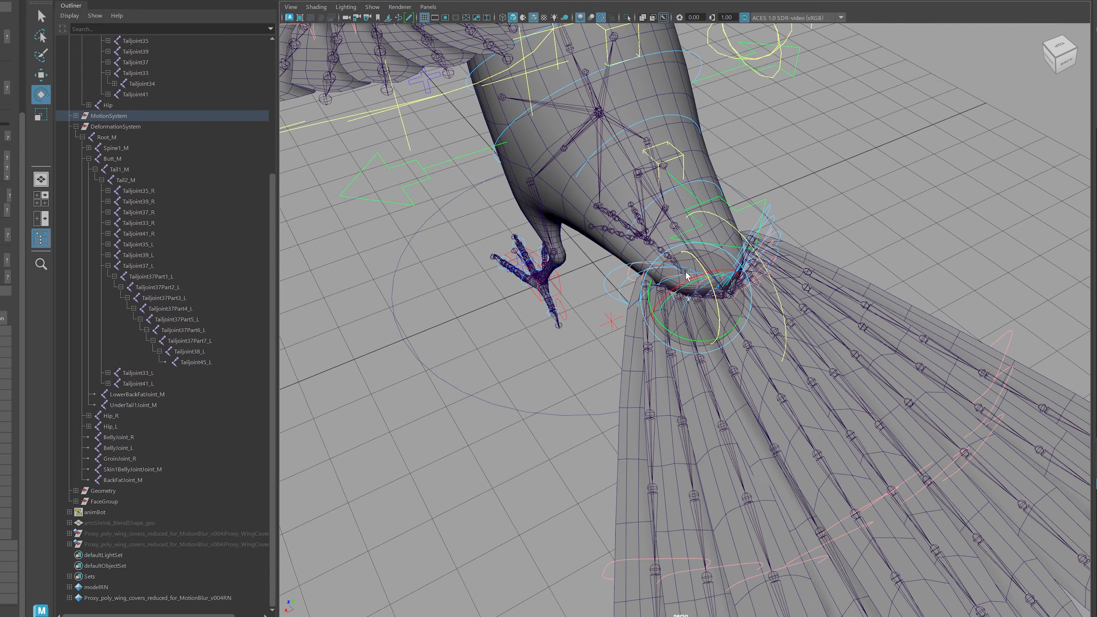
{"action": "left_click_drag", "start_coordinate": [795, 350], "coordinate": [767, 303], "text": "alt"}
{"action": "right_click_drag", "start_coordinate": [837, 315], "coordinate": [693, 325], "text": "alt"}
{"action": "mouse_move", "coordinate": [693, 325]}
{"action": "left_mouse_down", "text": "alt"}
{"action": "mouse_move", "coordinate": [710, 323]}
{"action": "mouse_move", "coordinate": [712, 293]}
{"action": "mouse_move", "coordinate": [699, 338]}
{"action": "left_mouse_up", "text": "alt"}
{"action": "key", "text": "ctrl+z"}
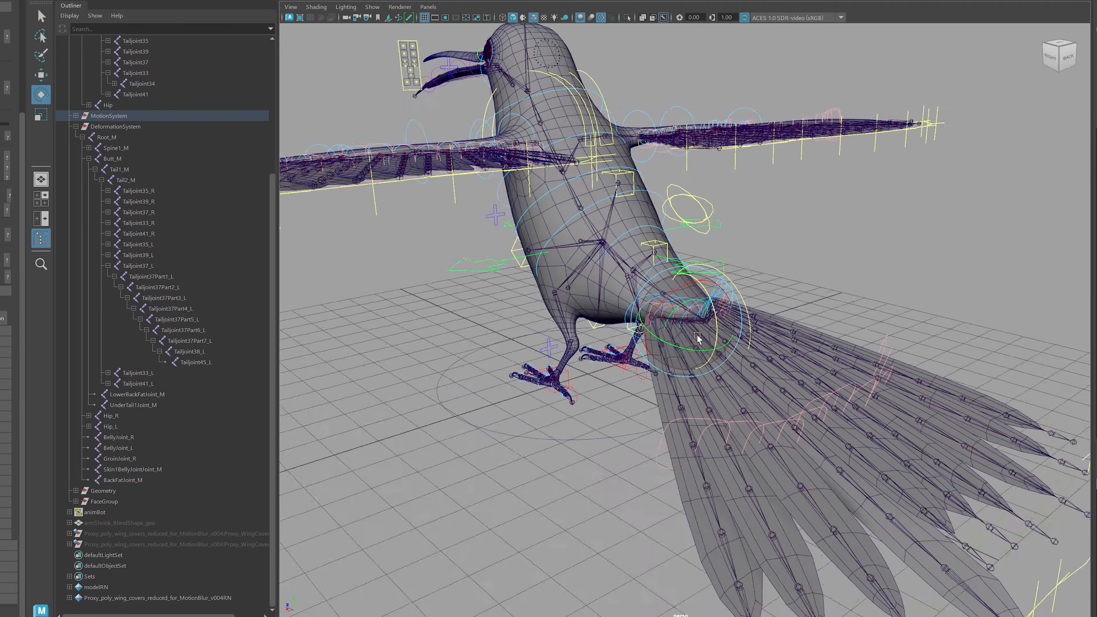
Try moving a tail feather's base control up and away from the body, then undo the move.
{"action": "right_click_drag", "start_coordinate": [571, 307], "coordinate": [753, 301], "text": "alt"}
{"action": "left_click", "coordinate": [813, 216]}
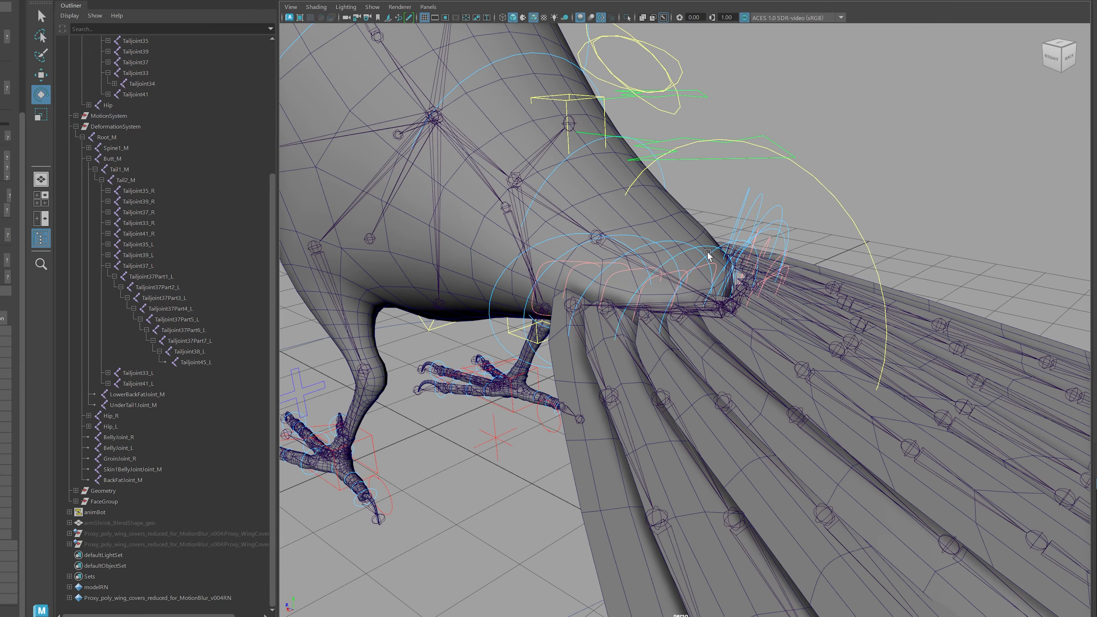
{"action": "left_click", "coordinate": [671, 274]}
{"action": "left_click", "coordinate": [674, 275]}
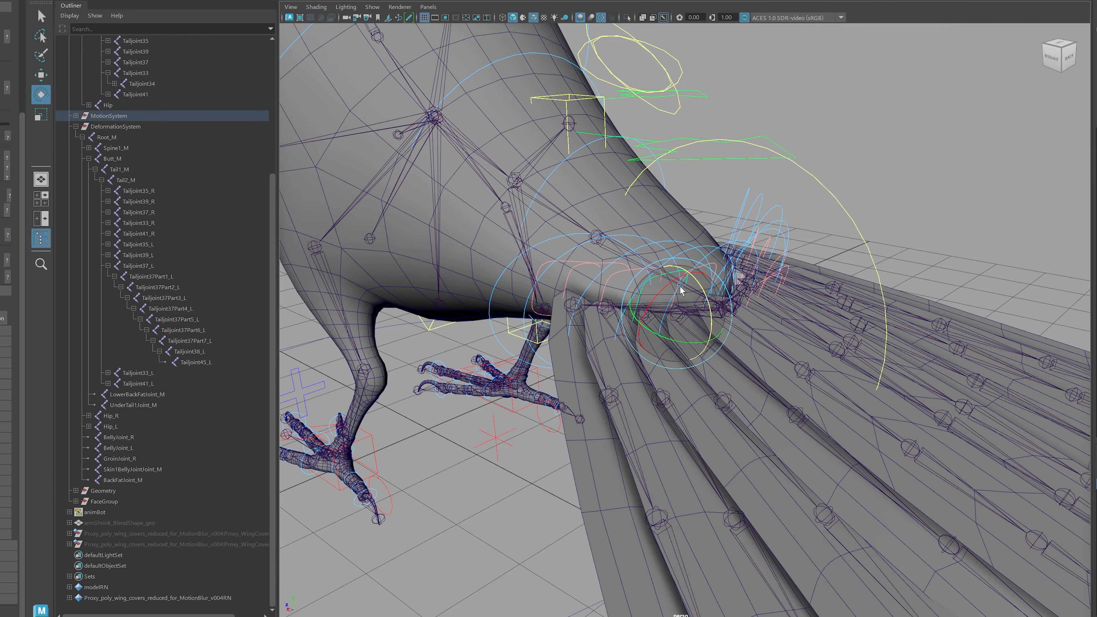
{"action": "key", "text": "w"}
{"action": "scroll", "coordinate": [720, 295], "scroll_direction": "down", "scroll_amount": 4}
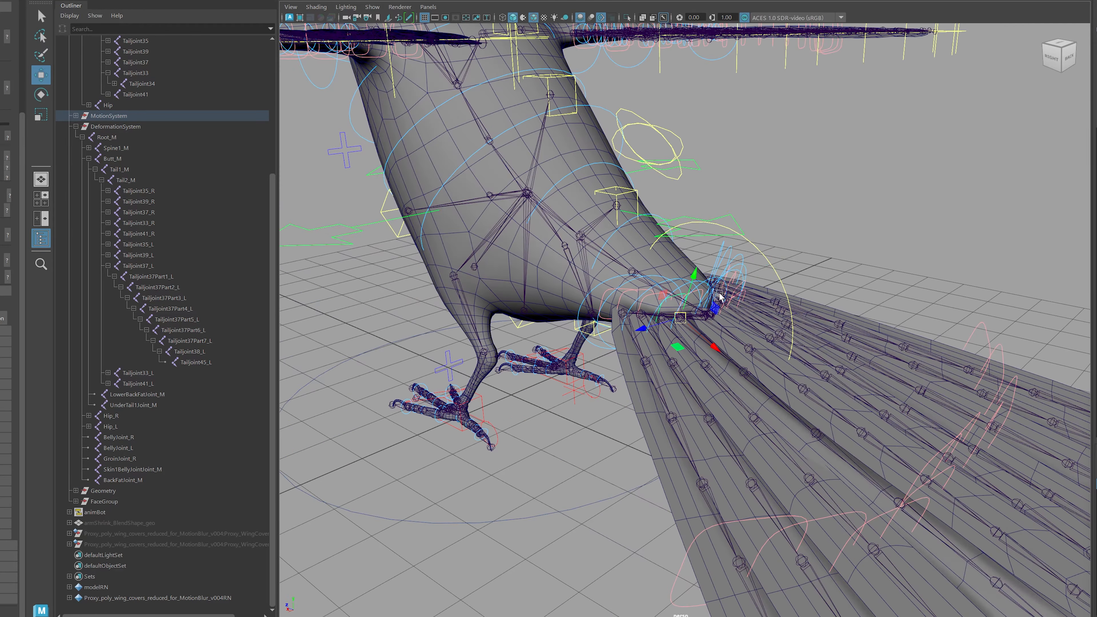
{"action": "left_click_drag", "start_coordinate": [682, 317], "coordinate": [841, 233]}
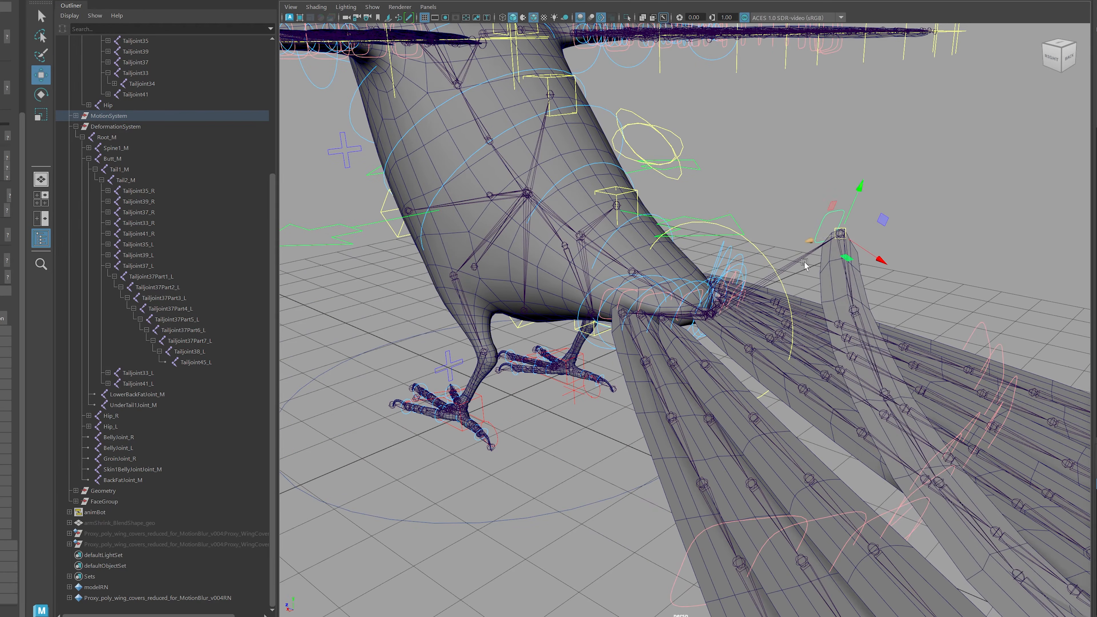
{"action": "mouse_move", "coordinate": [778, 260]}
{"action": "left_mouse_down", "text": "alt"}
{"action": "mouse_move", "coordinate": [836, 283]}
{"action": "mouse_move", "coordinate": [764, 253]}
{"action": "left_mouse_up", "text": "alt"}
{"action": "scroll", "coordinate": [758, 251], "scroll_direction": "down", "scroll_amount": 3}
{"action": "key", "text": "ctrl+z"}
Undo the remaining test moves of the tail feather's tip control.
{"action": "scroll", "coordinate": [682, 302], "scroll_direction": "up", "scroll_amount": 4}
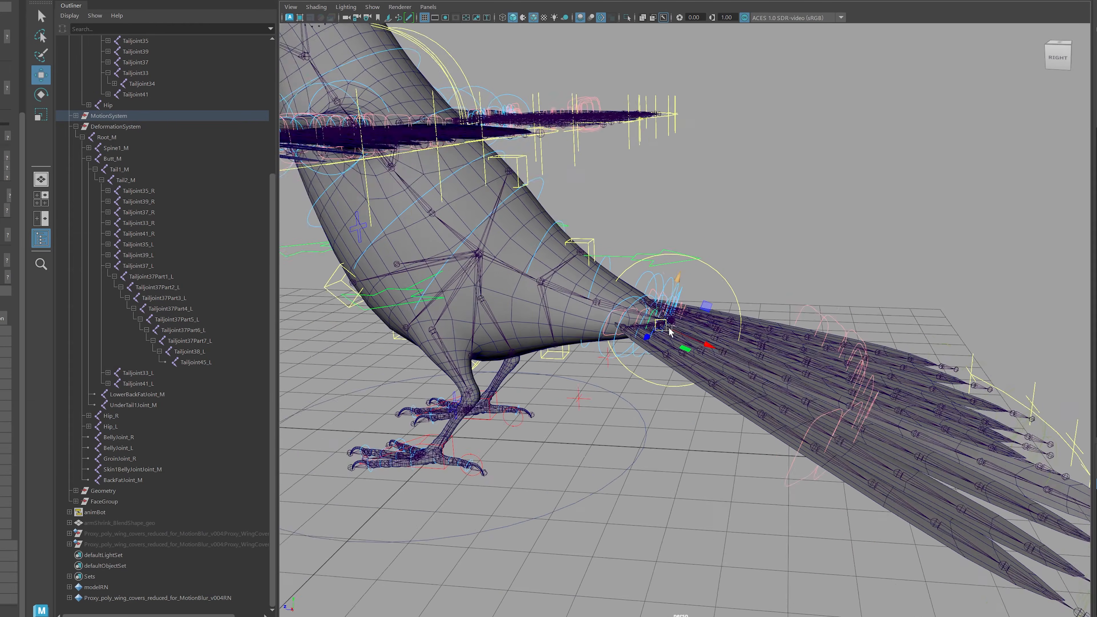
{"action": "left_click_drag", "start_coordinate": [681, 304], "coordinate": [709, 345], "text": "alt"}
{"action": "key", "text": "ctrl+z"}
{"action": "scroll", "coordinate": [662, 335], "scroll_direction": "down", "scroll_amount": 4}
{"action": "scroll", "coordinate": [662, 335], "scroll_direction": "down", "scroll_amount": 3}
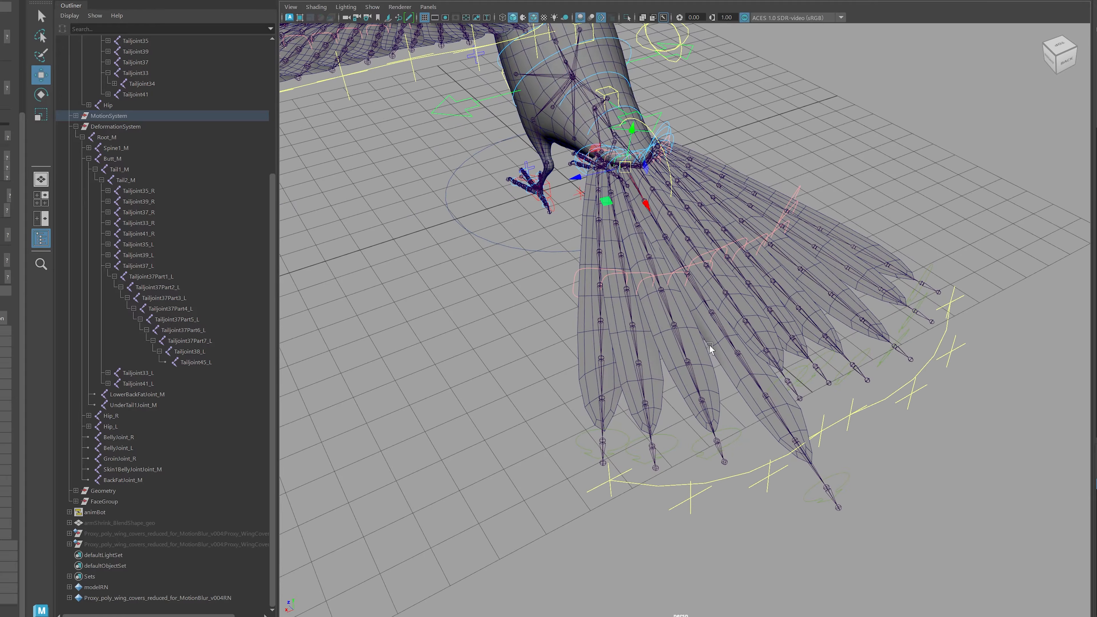
{"action": "left_click", "coordinate": [779, 349]}
{"action": "key", "text": "ctrl+z"}
{"action": "key", "text": "ctrl+z"}
{"action": "key", "text": "ctrl+z"}
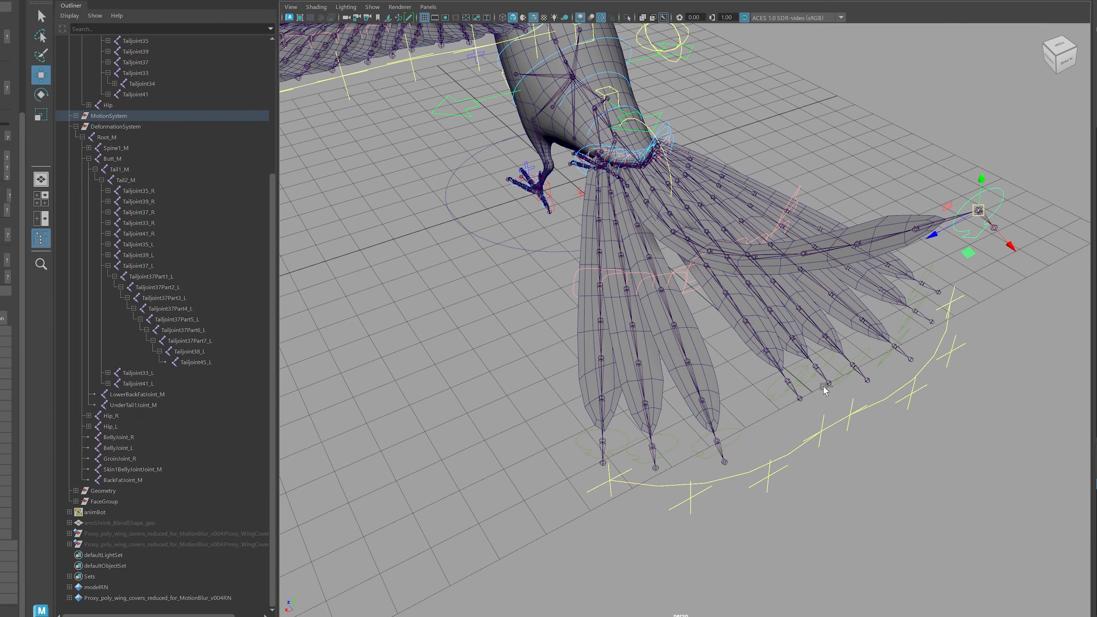
{"action": "key", "text": "ctrl+z"}
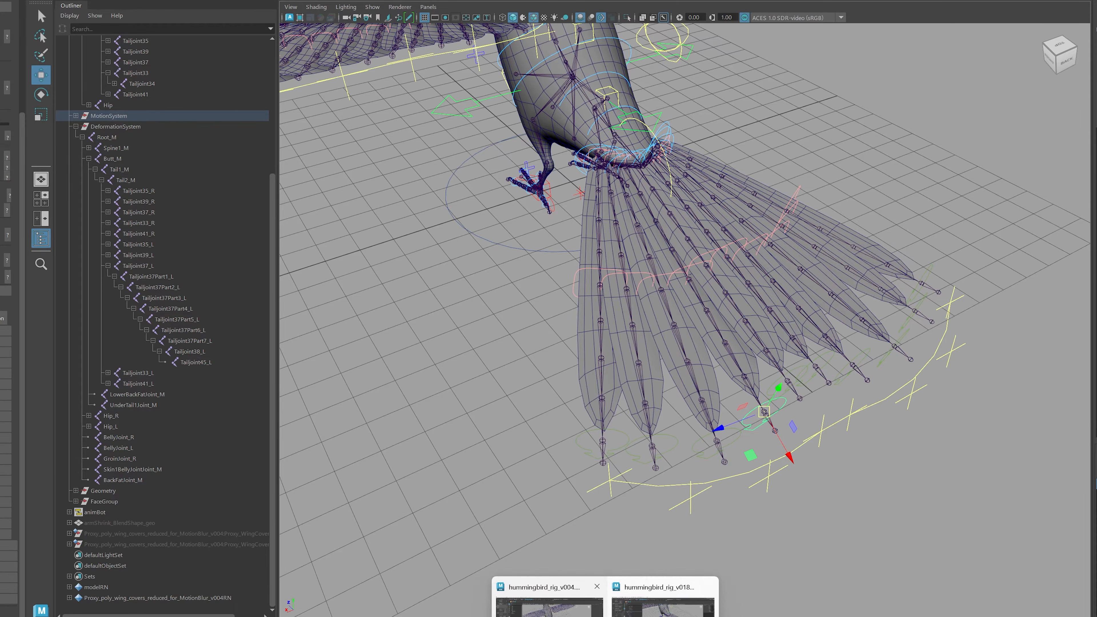
Switch to the hummingbird_rig_v004 Maya window and select the outermost right tail feather joint chain.
{"action": "left_click", "coordinate": [548, 603]}
{"action": "left_click_drag", "start_coordinate": [573, 322], "coordinate": [704, 261], "text": "alt"}
{"action": "left_click_drag", "start_coordinate": [659, 307], "coordinate": [638, 351], "text": "alt"}
{"action": "left_click", "coordinate": [709, 320]}
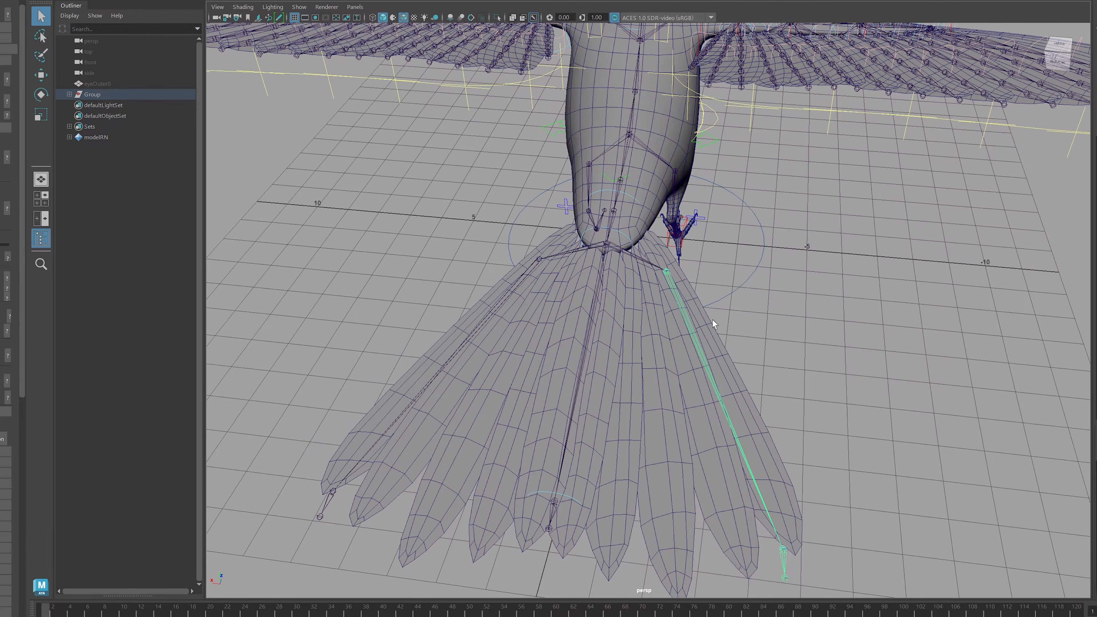
{"action": "left_click_drag", "start_coordinate": [713, 320], "coordinate": [649, 351], "text": "alt"}
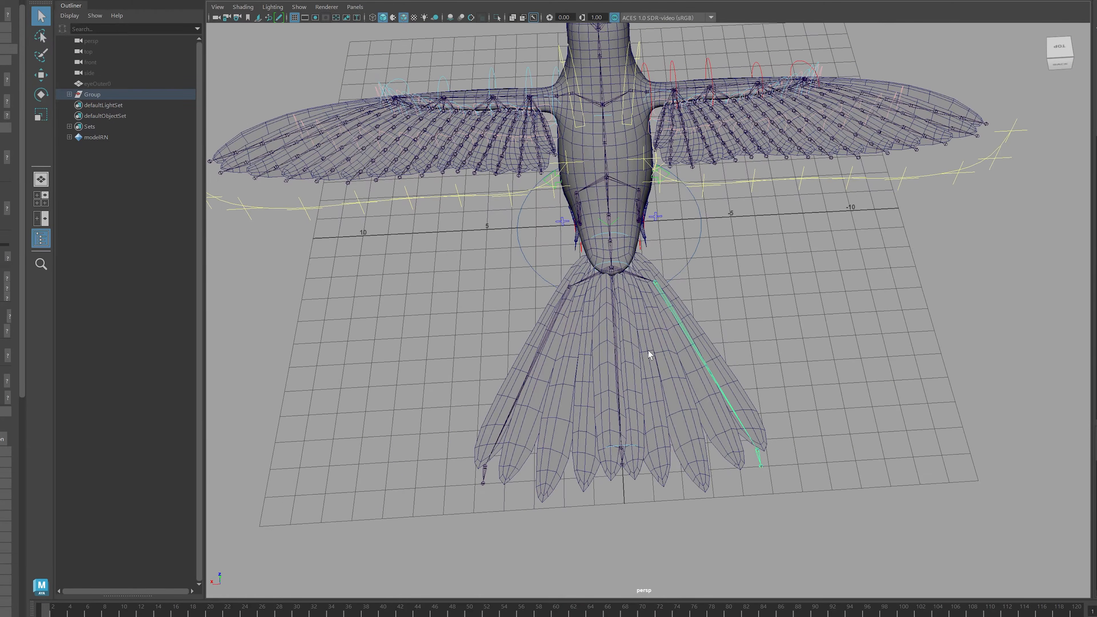
{"action": "right_click_drag", "start_coordinate": [648, 350], "coordinate": [671, 339], "text": "alt"}
{"action": "middle_click_drag", "start_coordinate": [671, 339], "coordinate": [692, 354], "text": "alt"}
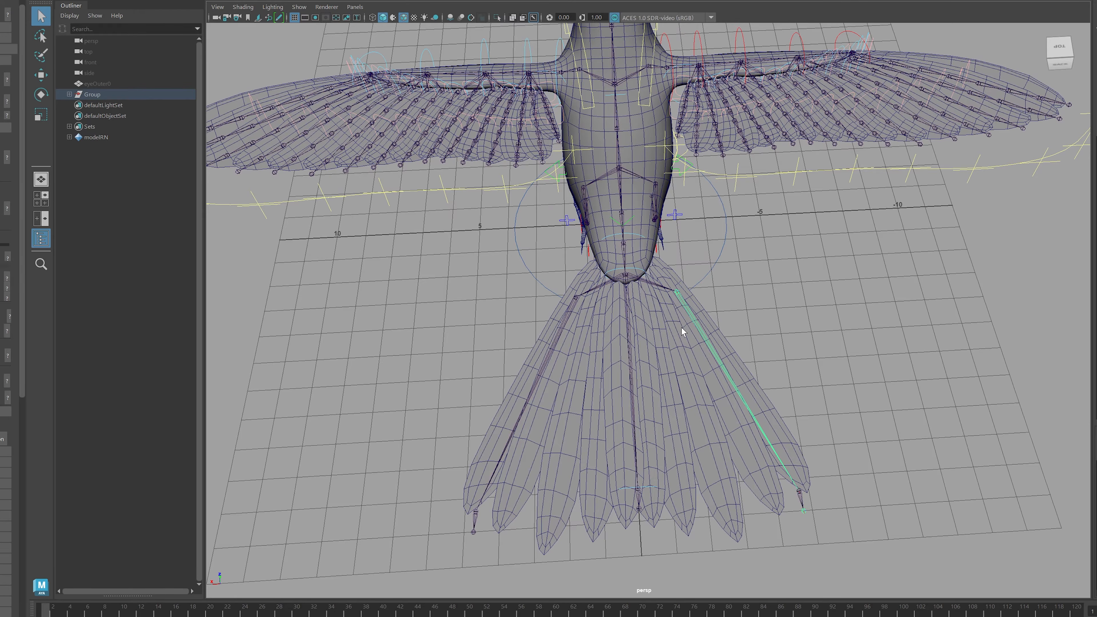
Duplicate the outermost right tail joint chain and move and rotate the copies along the adjacent inner feathers.
{"action": "key", "text": "w"}
{"action": "key", "text": "ctrl+d"}
{"action": "left_click_drag", "start_coordinate": [676, 292], "coordinate": [718, 395]}
{"action": "key", "text": "e"}
{"action": "left_click_drag", "start_coordinate": [706, 319], "coordinate": [656, 343]}
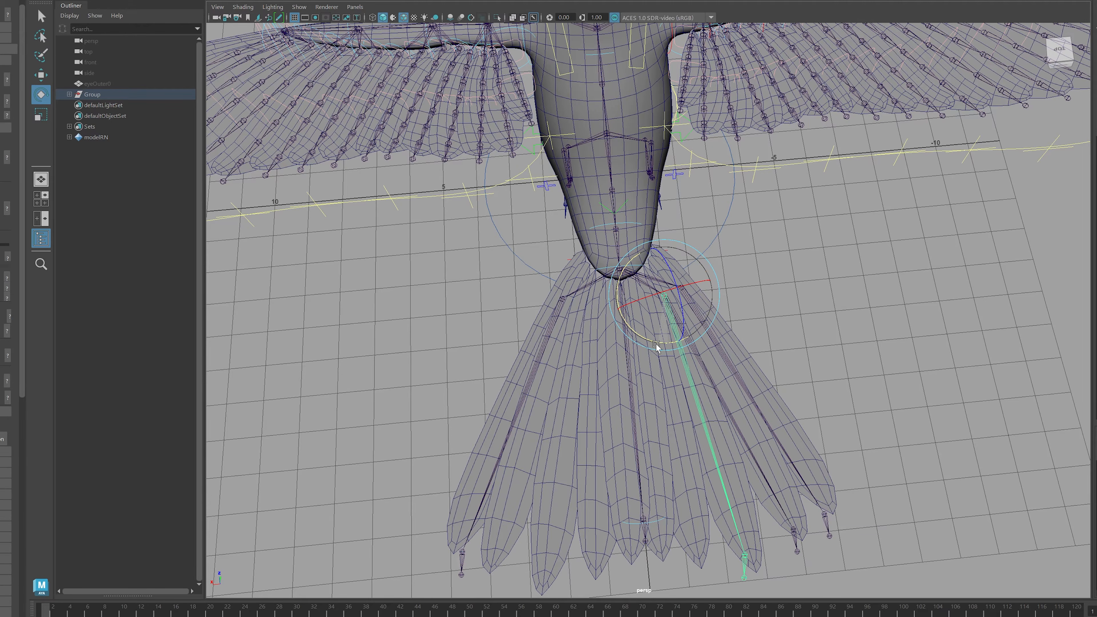
{"action": "key", "text": "w"}
{"action": "left_click_drag", "start_coordinate": [668, 297], "coordinate": [665, 298]}
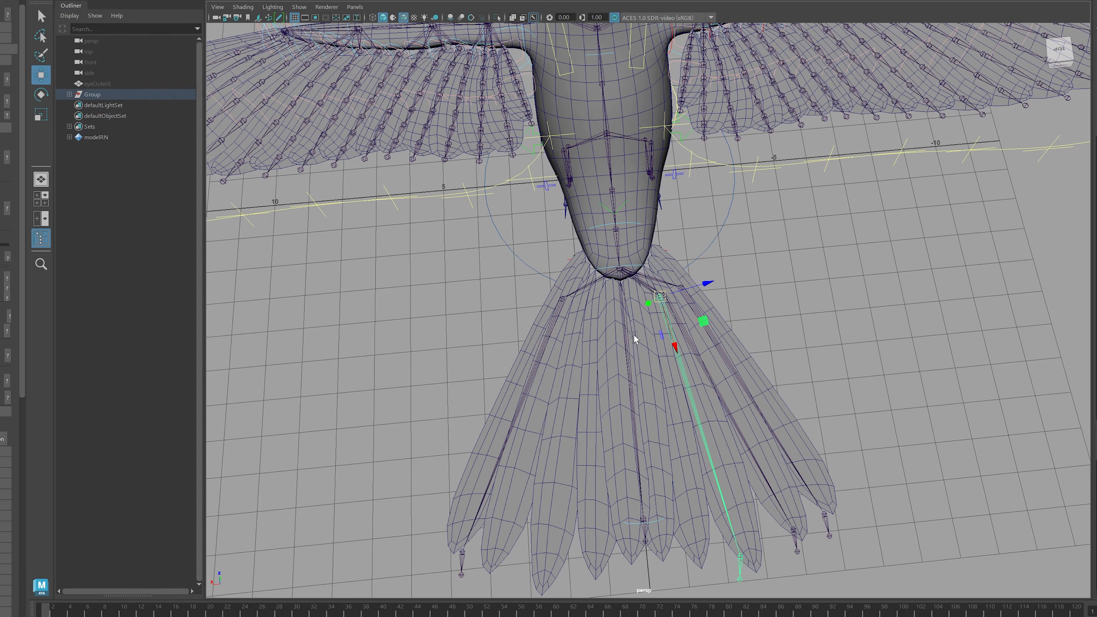
Select all three joint chains on the right side of the tail together.
{"action": "right_click_drag", "start_coordinate": [633, 335], "coordinate": [687, 348], "text": "alt"}
{"action": "middle_click_drag", "start_coordinate": [687, 348], "coordinate": [652, 302], "text": "alt"}
{"action": "left_click_drag", "start_coordinate": [651, 302], "coordinate": [639, 310], "text": "alt"}
{"action": "left_click_drag", "start_coordinate": [630, 371], "coordinate": [689, 389]}
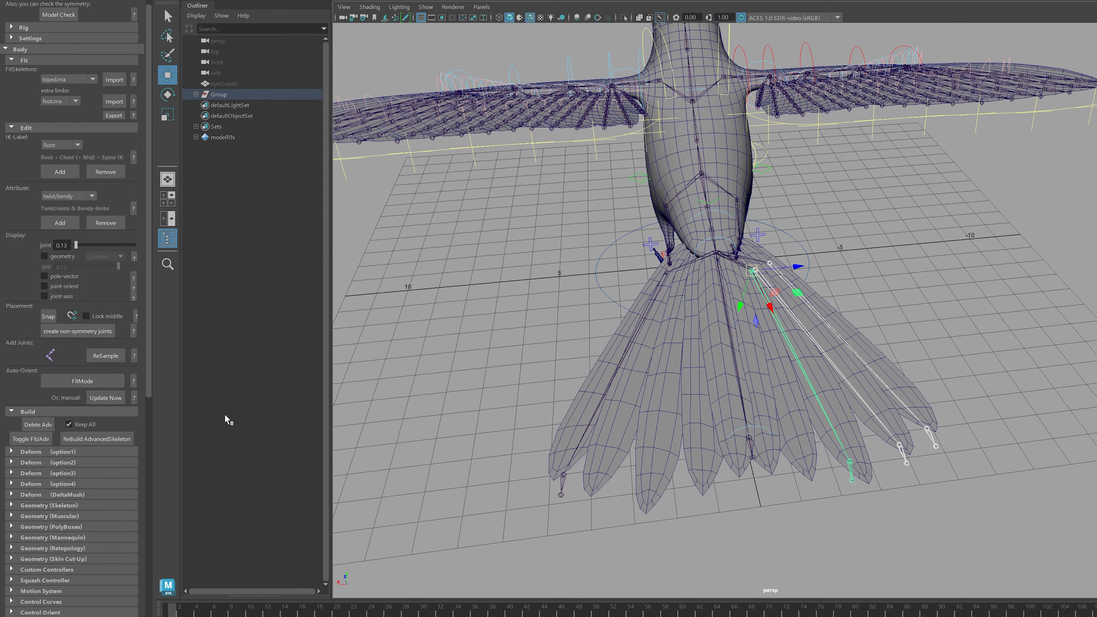
Toggle AdvancedSkeleton from the built rig to the fit skeleton.
{"action": "left_click_drag", "start_coordinate": [561, 320], "coordinate": [575, 329], "text": "alt"}
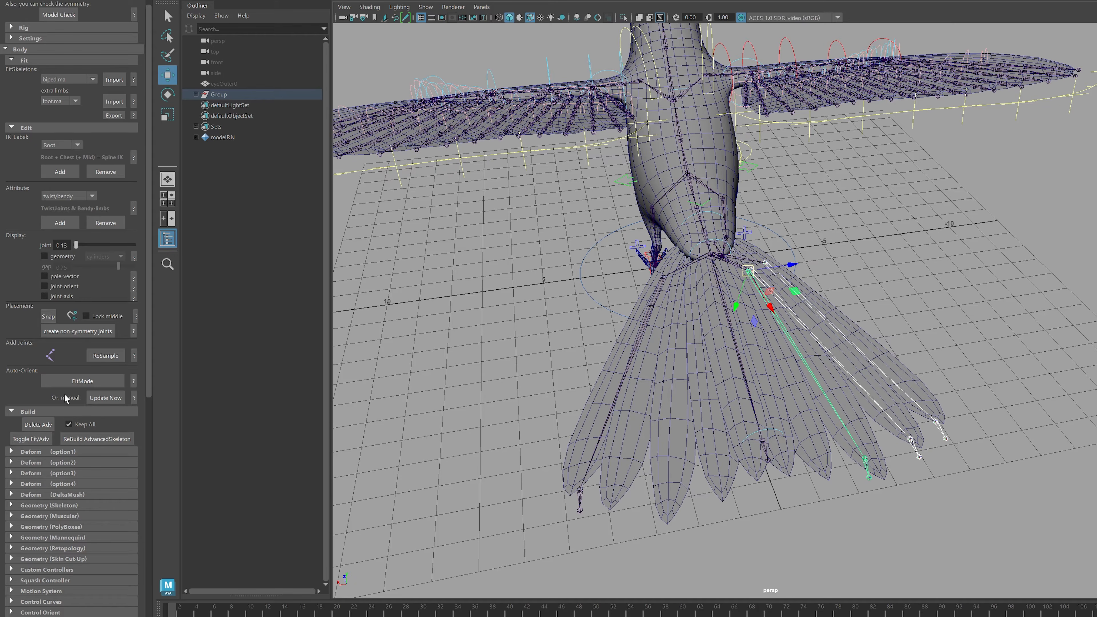
{"action": "left_click_drag", "start_coordinate": [602, 302], "coordinate": [568, 331], "text": "alt"}
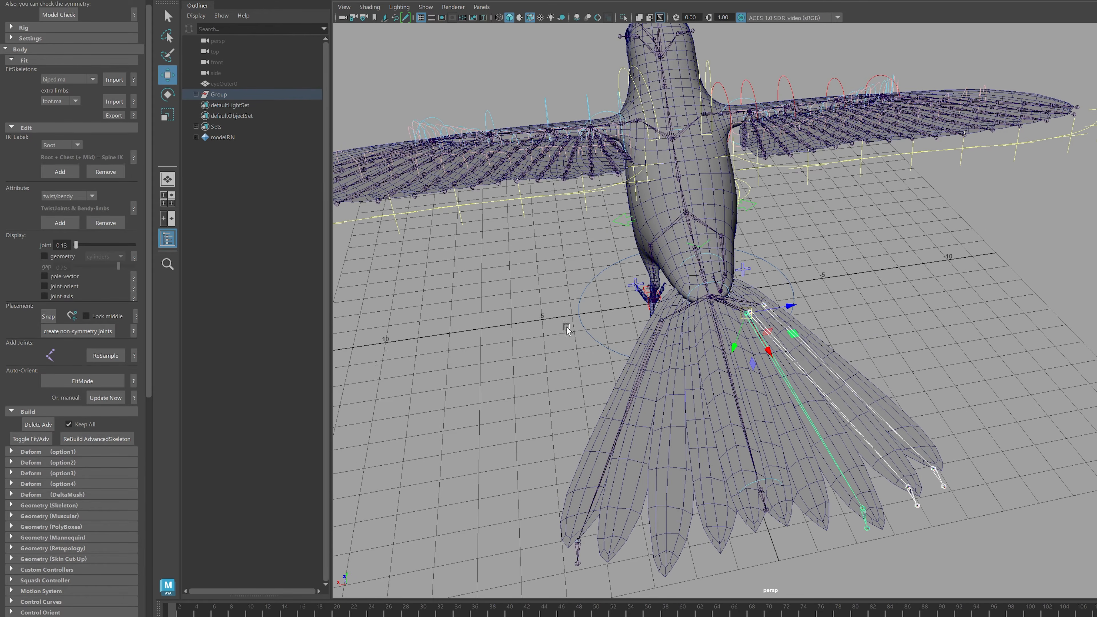
{"action": "left_click", "coordinate": [30, 439]}
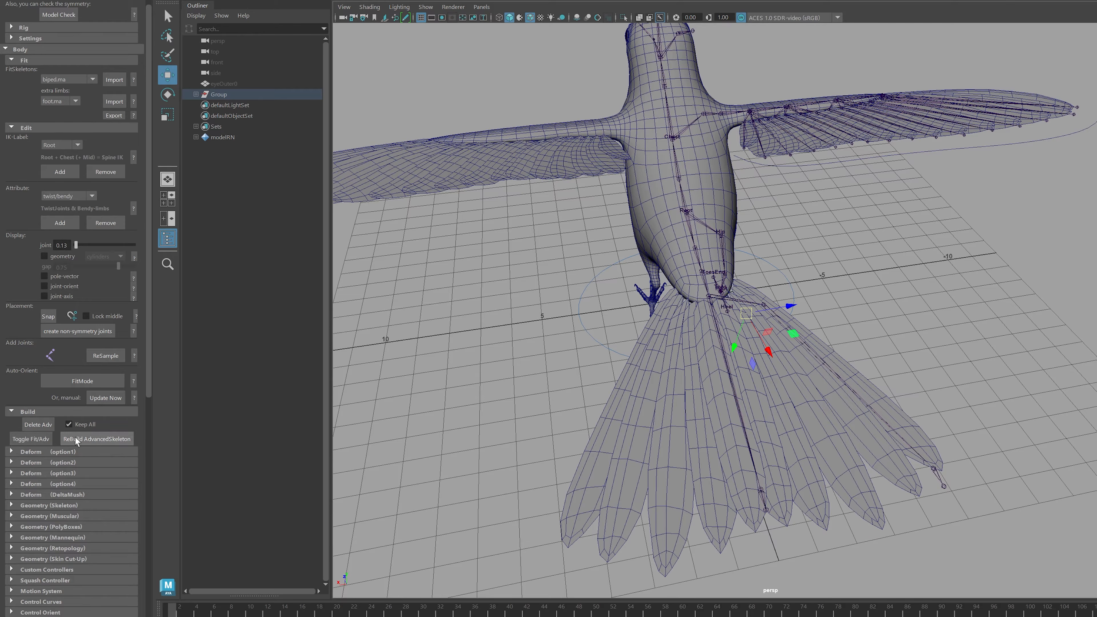
Toggle AdvancedSkeleton from the fit skeleton back to the built rig and view the tail joints.
{"action": "left_click", "coordinate": [30, 438]}
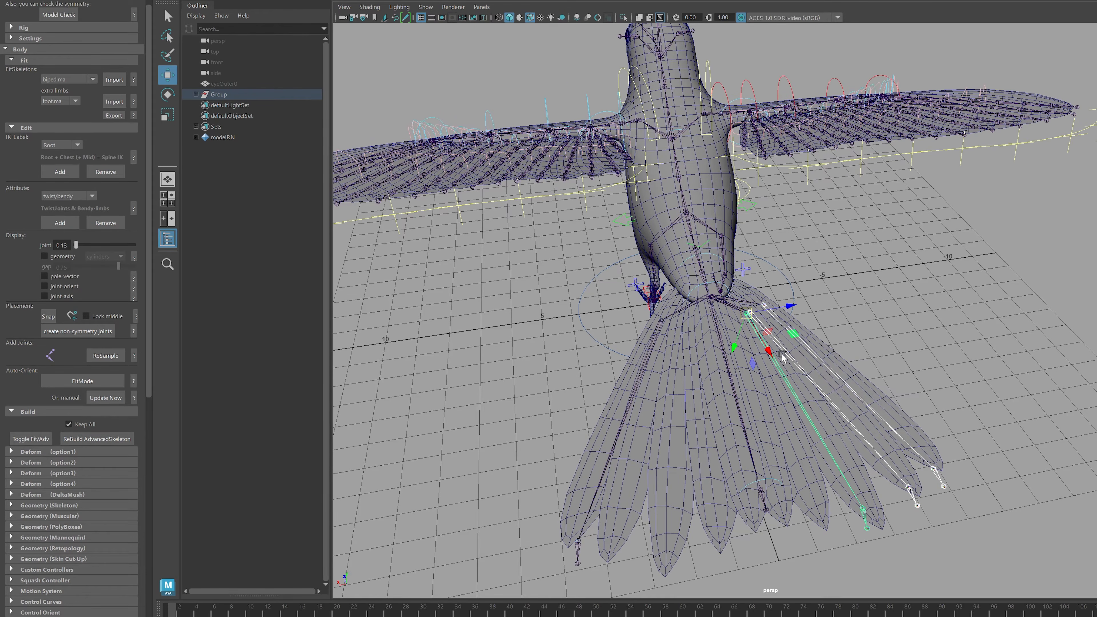
{"action": "left_click_drag", "start_coordinate": [782, 353], "coordinate": [753, 351], "text": "alt"}
{"action": "right_click_drag", "start_coordinate": [715, 332], "coordinate": [828, 345], "text": "alt"}
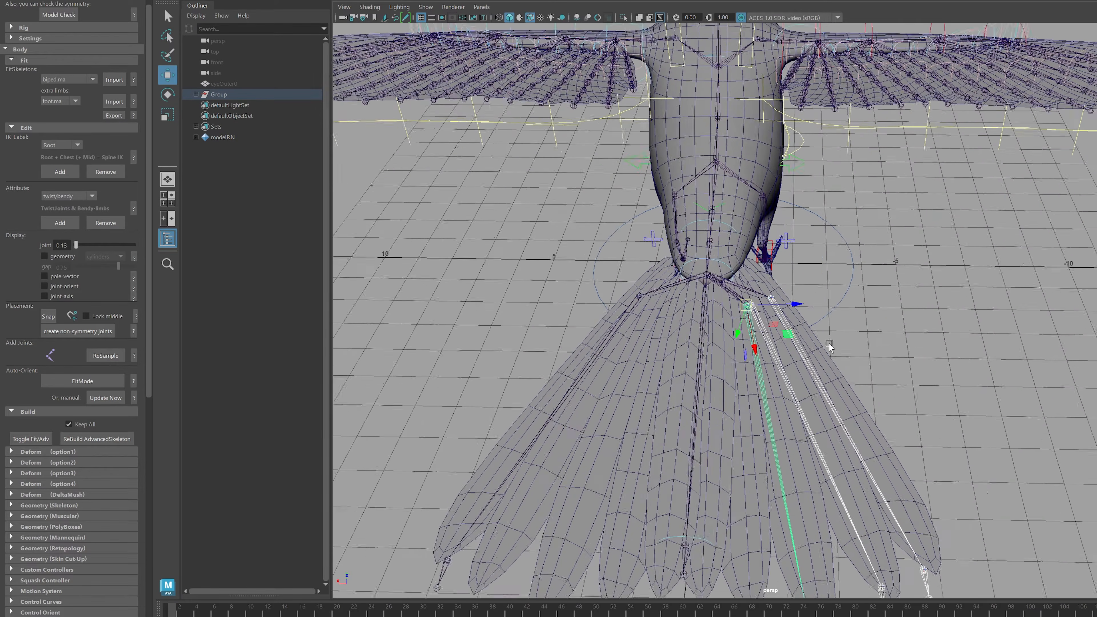
{"action": "left_click_drag", "start_coordinate": [830, 348], "coordinate": [792, 365], "text": "alt"}
Undo the duplicated tail joint chains with their moves and rotations, and toggle AdvancedSkeleton to the fit skeleton.
{"action": "key", "text": "ctrl+z"}
{"action": "key", "text": "ctrl+z"}
{"action": "key", "text": "ctrl+z"}
{"action": "key", "text": "ctrl+z"}
{"action": "key", "text": "ctrl+z"}
{"action": "key", "text": "ctrl+z"}
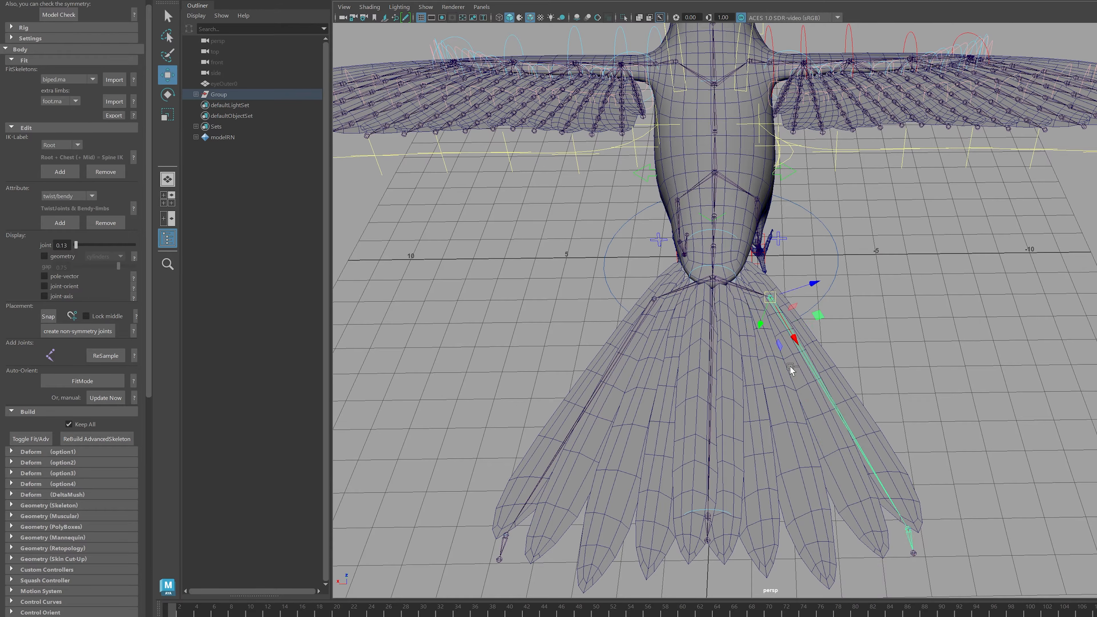
{"action": "key", "text": "ctrl+z"}
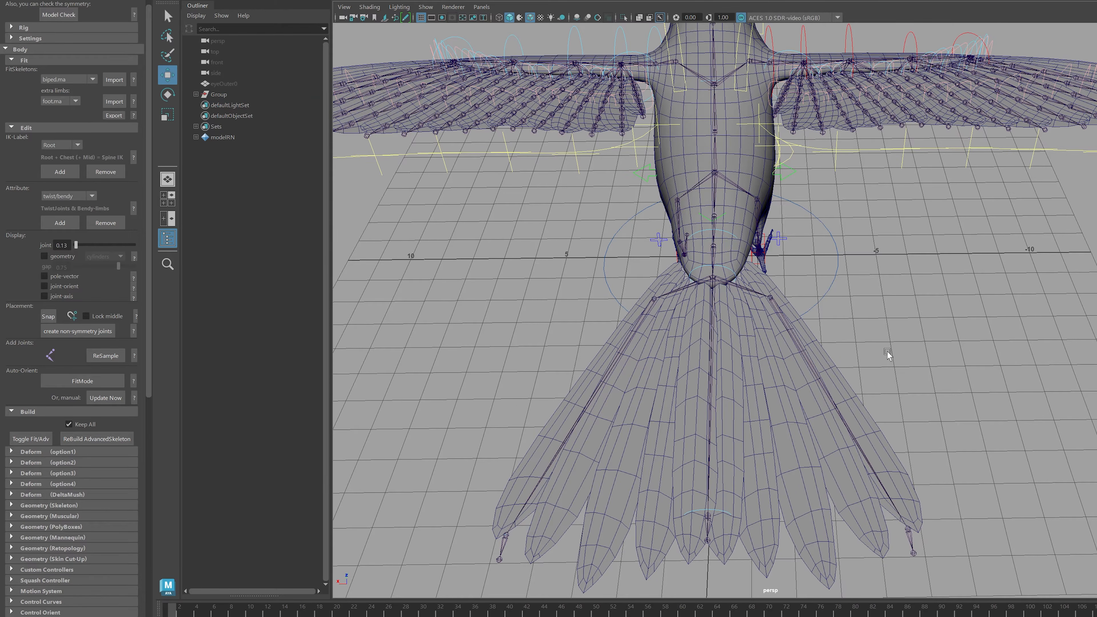
{"action": "left_click", "coordinate": [33, 439]}
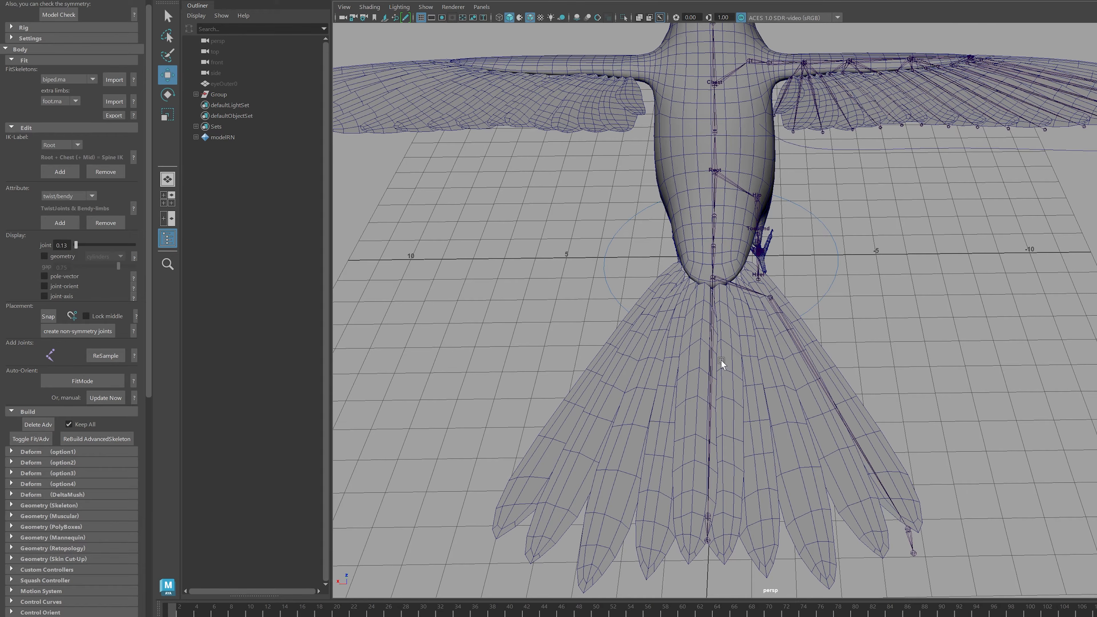
Examine the one-sided fit skeleton around the wing, body and tail, comparing it with the built rig.
{"action": "left_click_drag", "start_coordinate": [721, 363], "coordinate": [790, 358], "text": "alt"}
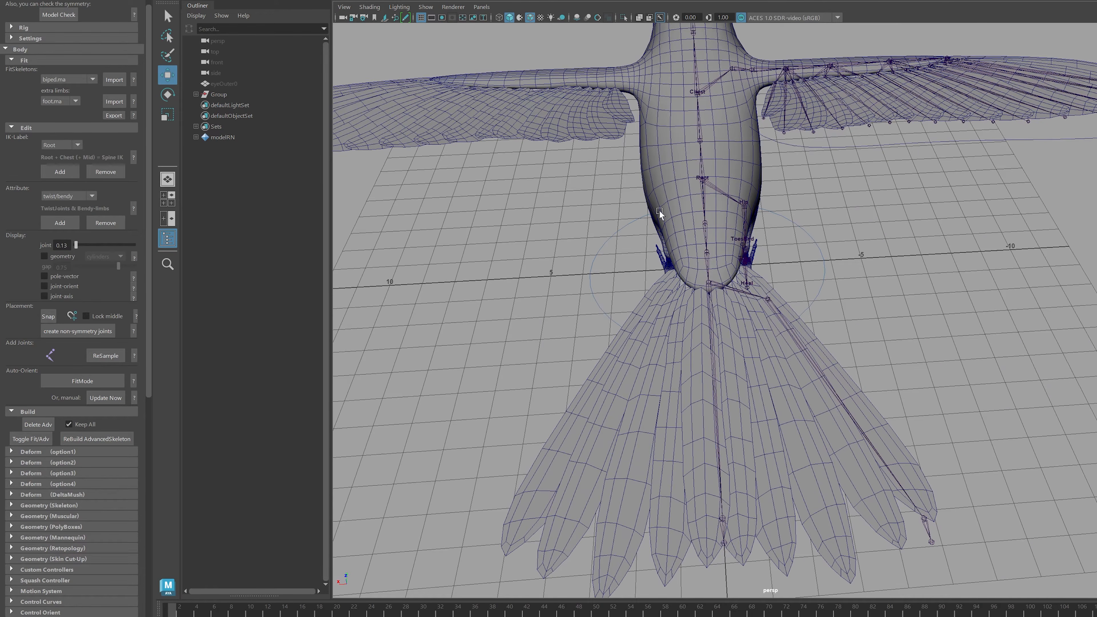
{"action": "middle_click_drag", "start_coordinate": [679, 298], "coordinate": [670, 317], "text": "alt"}
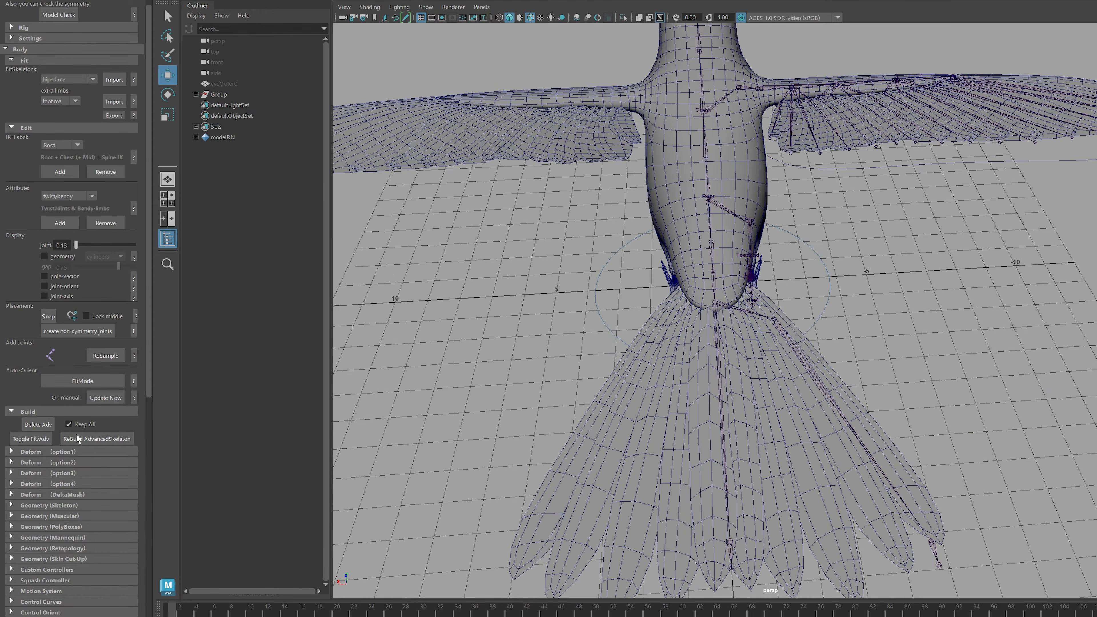
{"action": "left_click_drag", "start_coordinate": [814, 392], "coordinate": [691, 386], "text": "alt"}
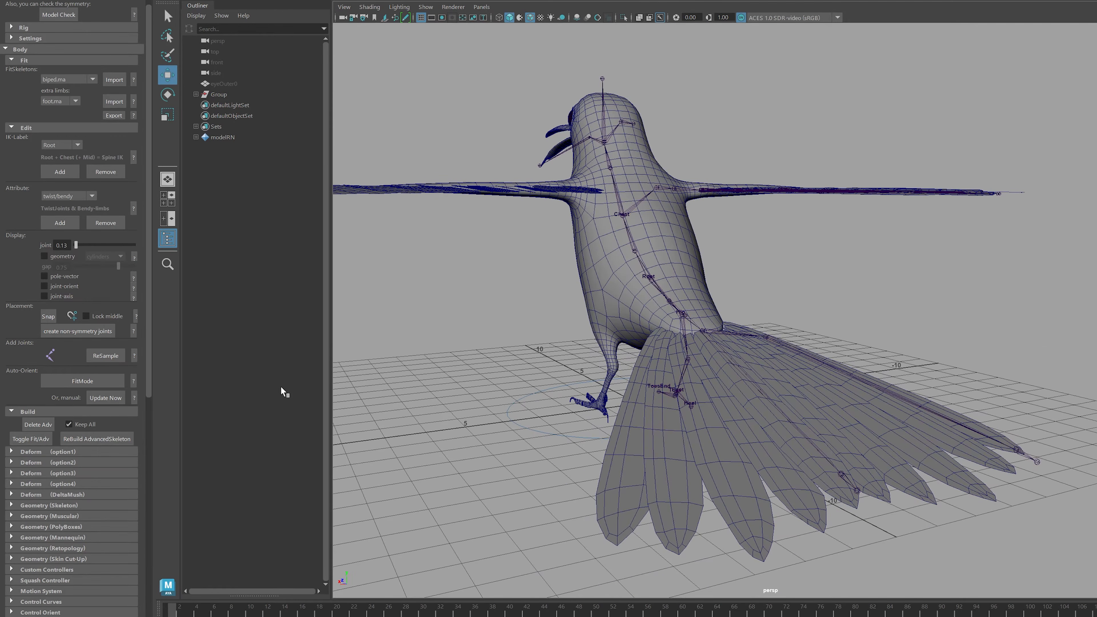
{"action": "left_click_drag", "start_coordinate": [767, 332], "coordinate": [759, 337], "text": "alt"}
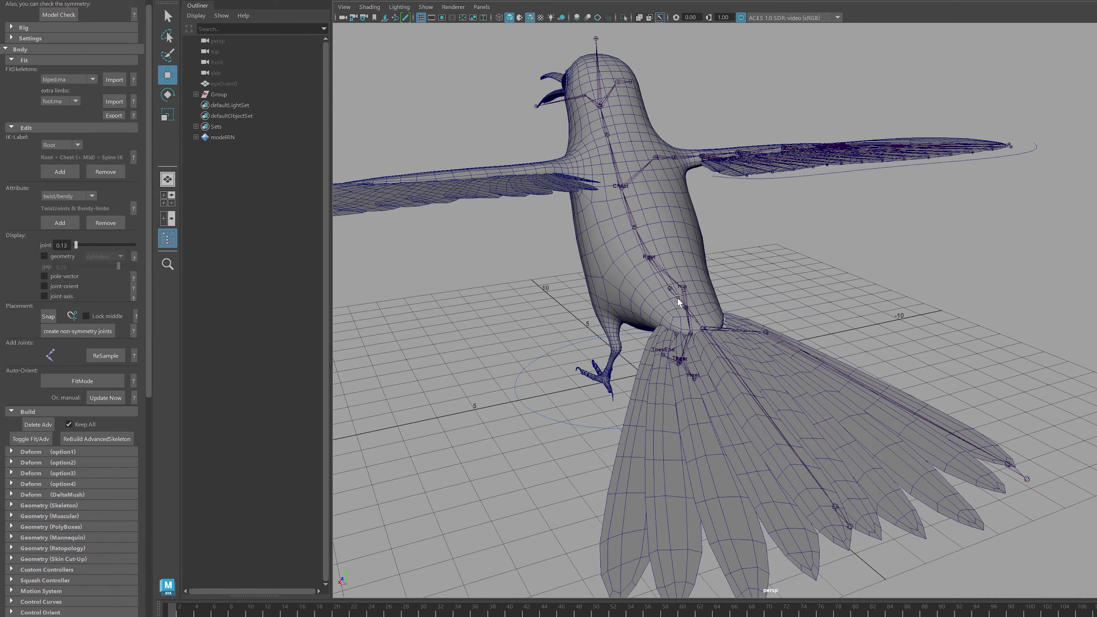
{"action": "left_click", "coordinate": [426, 7]}
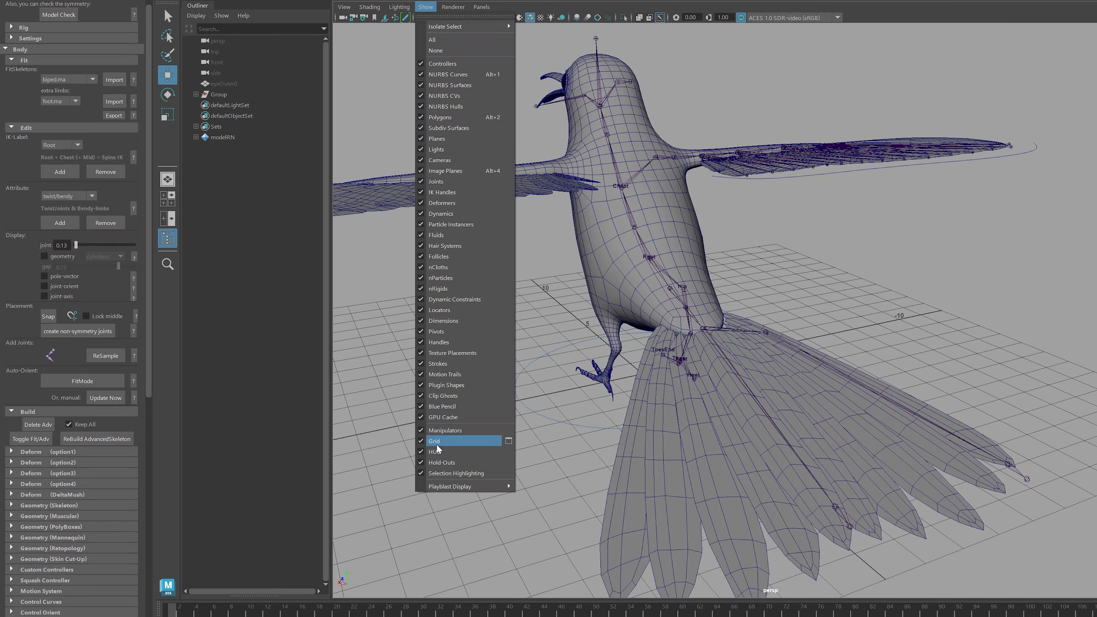
{"action": "left_click", "coordinate": [446, 41]}
{"action": "left_click_drag", "start_coordinate": [608, 192], "coordinate": [727, 455], "text": "alt"}
{"action": "left_click_drag", "start_coordinate": [583, 464], "coordinate": [560, 464], "text": "alt"}
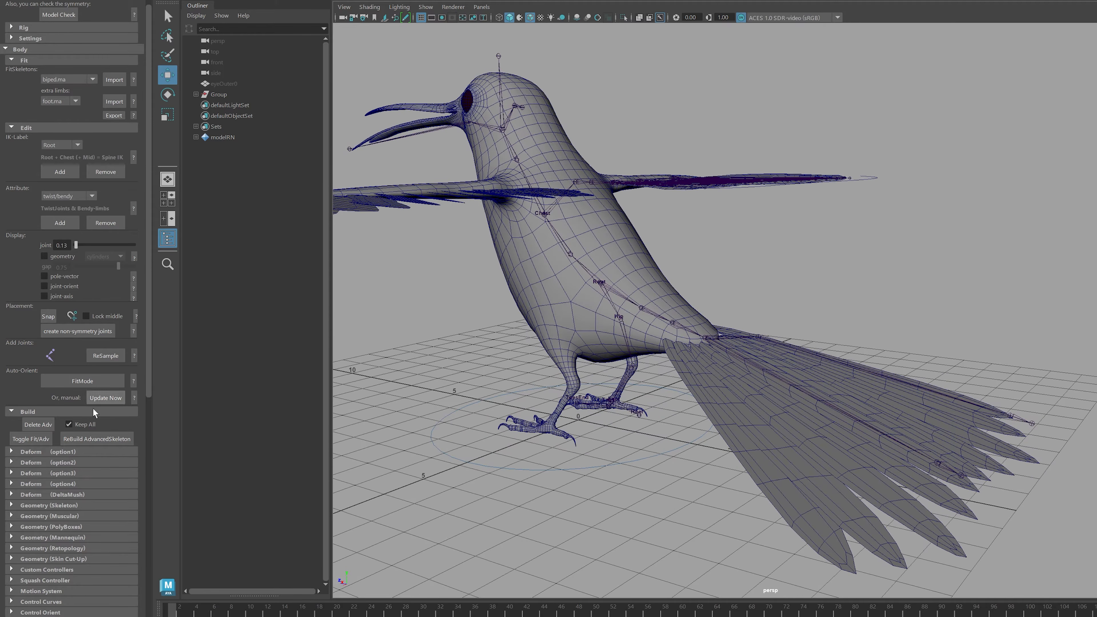
{"action": "left_click", "coordinate": [33, 439]}
{"action": "left_click", "coordinate": [34, 440]}
{"action": "left_click_drag", "start_coordinate": [655, 275], "coordinate": [699, 290], "text": "alt"}
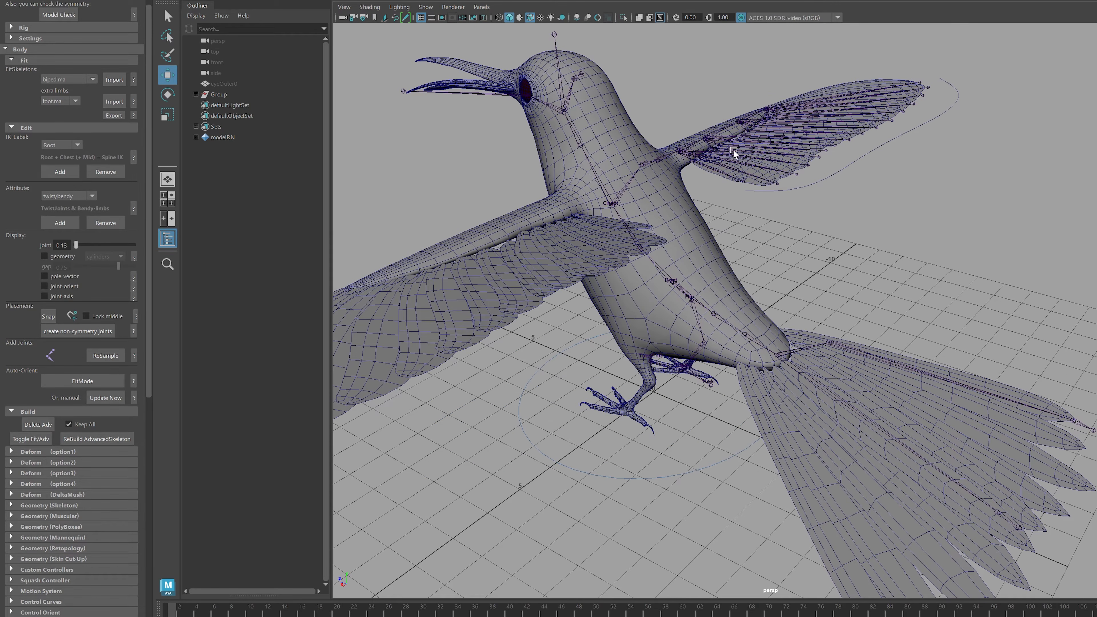
{"action": "left_click_drag", "start_coordinate": [838, 352], "coordinate": [600, 340], "text": "alt"}
{"action": "left_click_drag", "start_coordinate": [912, 333], "coordinate": [822, 384], "text": "alt"}
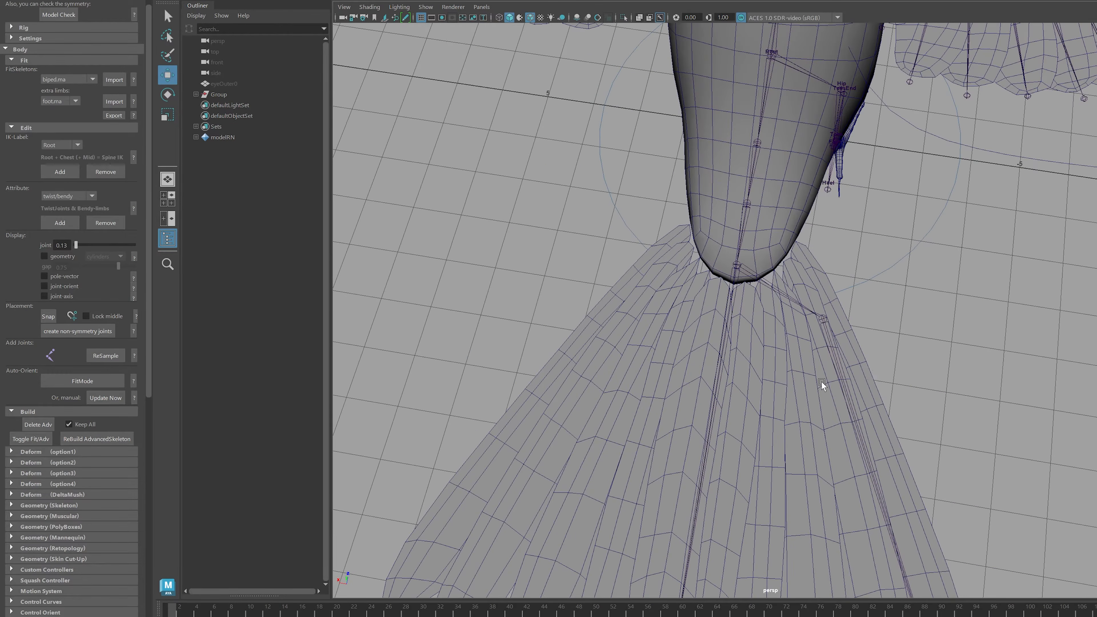
Duplicate the outermost right tail fit joint chain and move and rotate the copy onto the adjacent inner feather.
{"action": "left_click", "coordinate": [838, 380]}
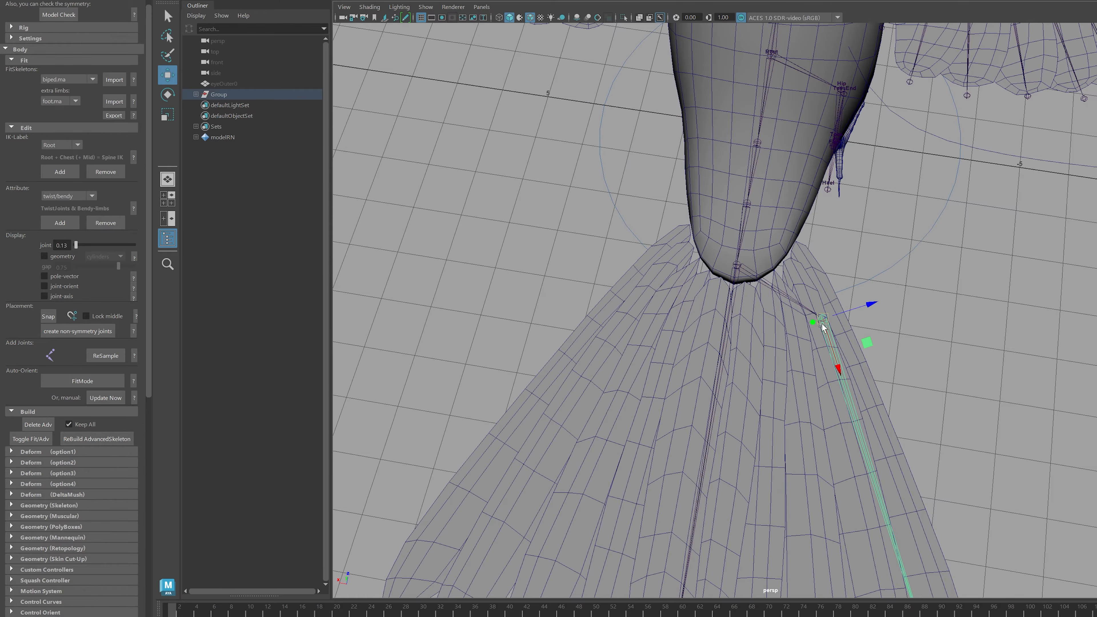
{"action": "scroll", "coordinate": [838, 327], "scroll_direction": "down", "scroll_amount": 3}
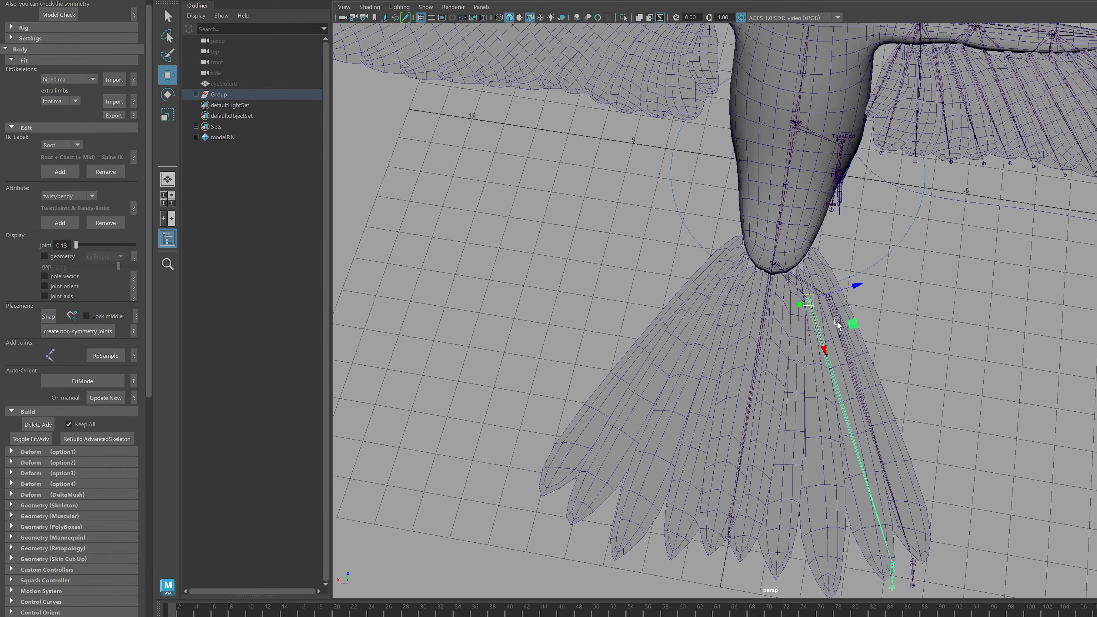
{"action": "key", "text": "e"}
{"action": "left_click_drag", "start_coordinate": [839, 329], "coordinate": [842, 332]}
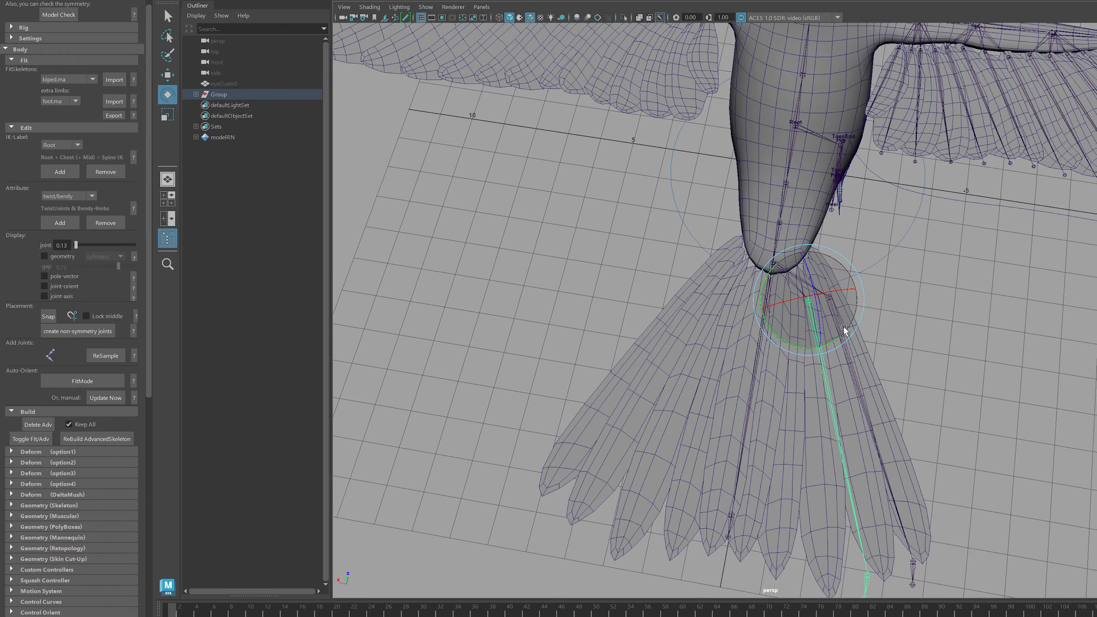
Duplicate the new tail joint chain again and align the second copy with the third feather from the outside.
{"action": "key", "text": "w"}
{"action": "left_click", "coordinate": [794, 302]}
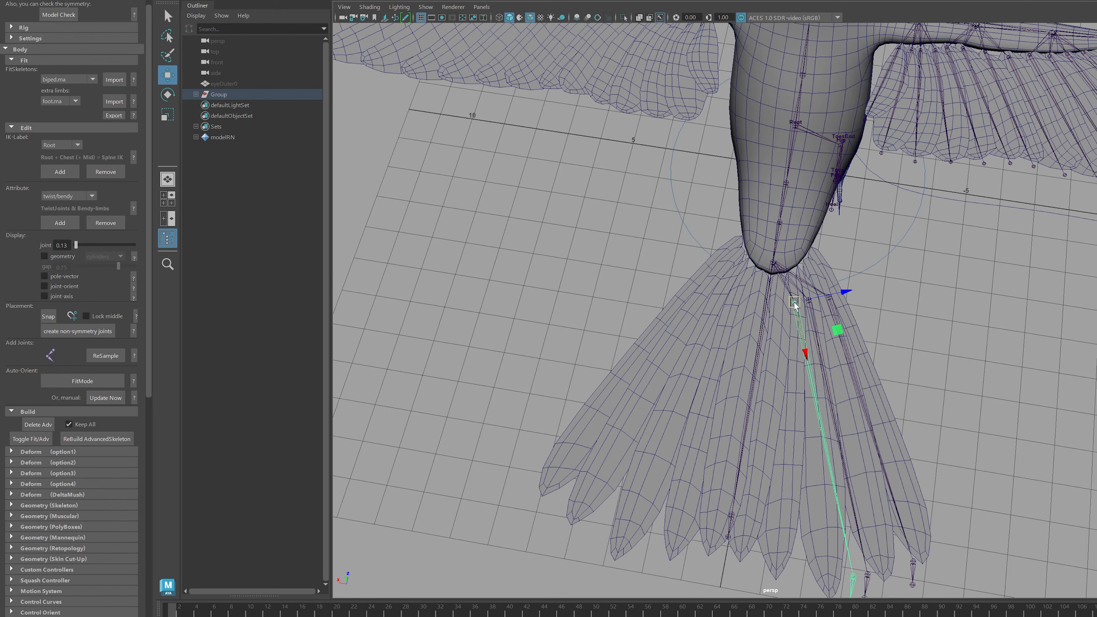
{"action": "key", "text": "e"}
{"action": "left_click_drag", "start_coordinate": [814, 325], "coordinate": [821, 344]}
{"action": "key", "text": "w"}
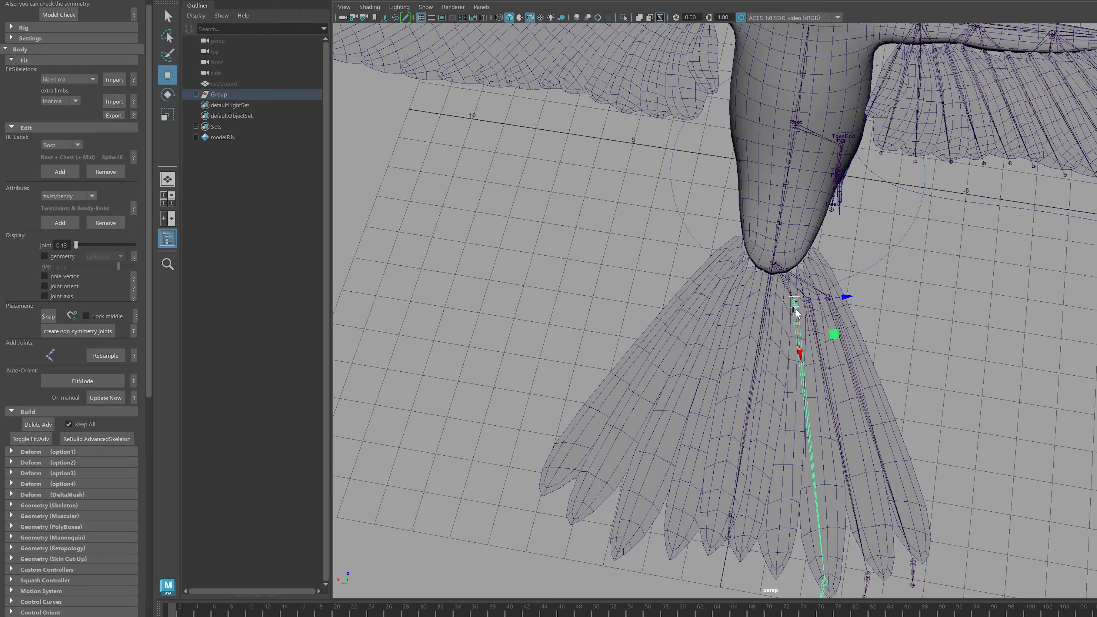
Duplicate the second copy, move and rotate this third copy along the next inner feather, and clear the selection.
{"action": "left_click_drag", "start_coordinate": [795, 302], "coordinate": [886, 312]}
{"action": "key", "text": "e"}
{"action": "scroll", "coordinate": [806, 342], "scroll_direction": "down", "scroll_amount": 2}
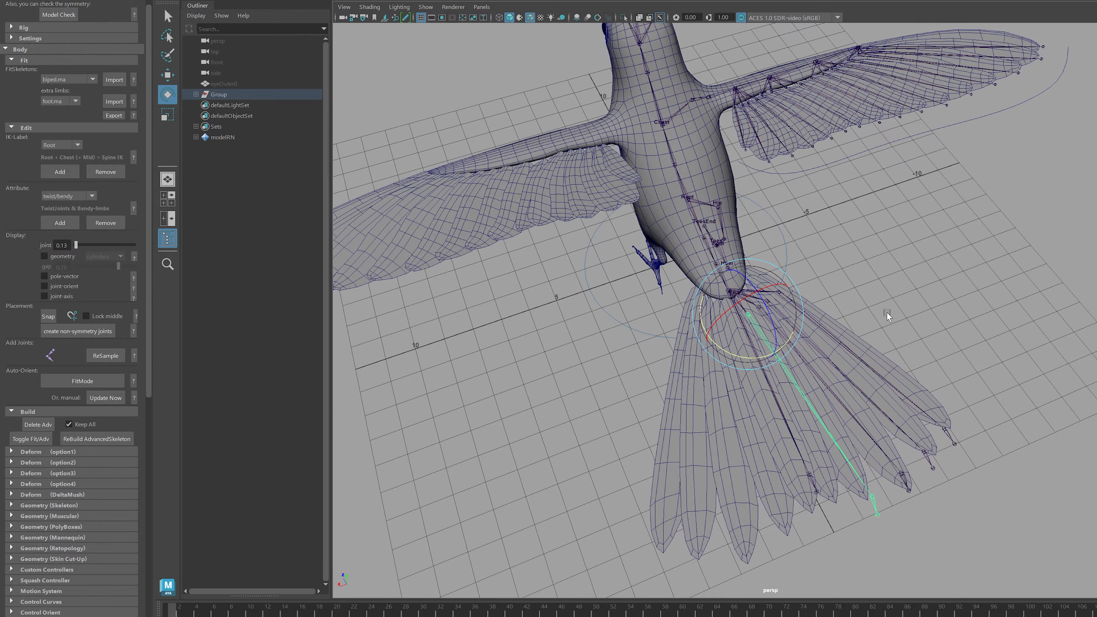
{"action": "left_click", "coordinate": [761, 351]}
{"action": "scroll", "coordinate": [754, 349], "scroll_direction": "up", "scroll_amount": 2}
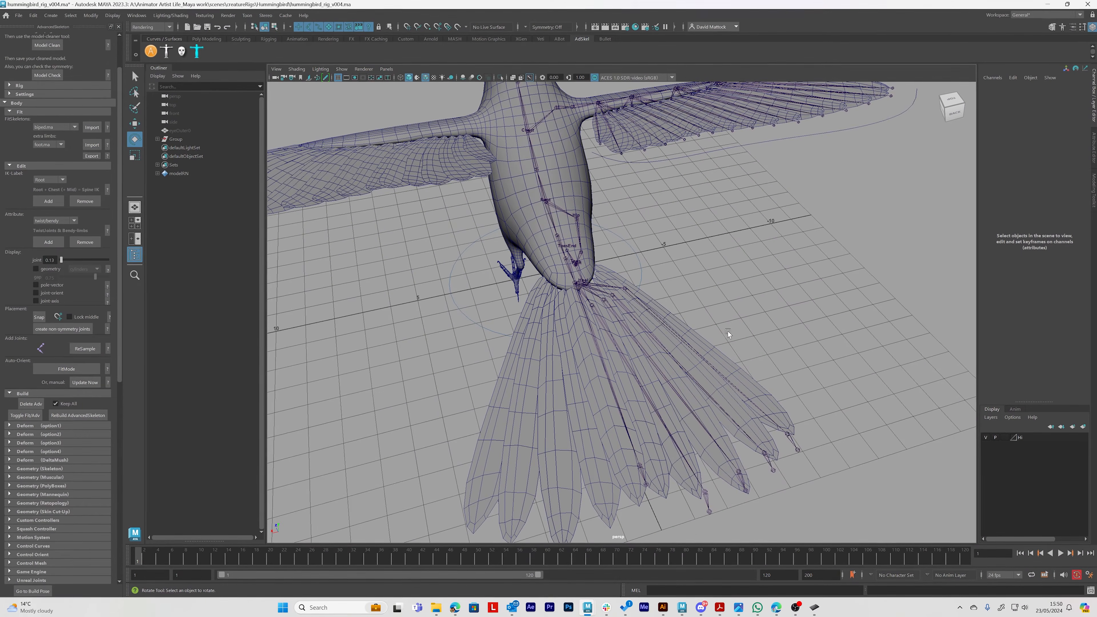
Try to rebuild AdvancedSkeleton with the added tail joints and read the command history in the Script Editor.
{"action": "left_click", "coordinate": [73, 416]}
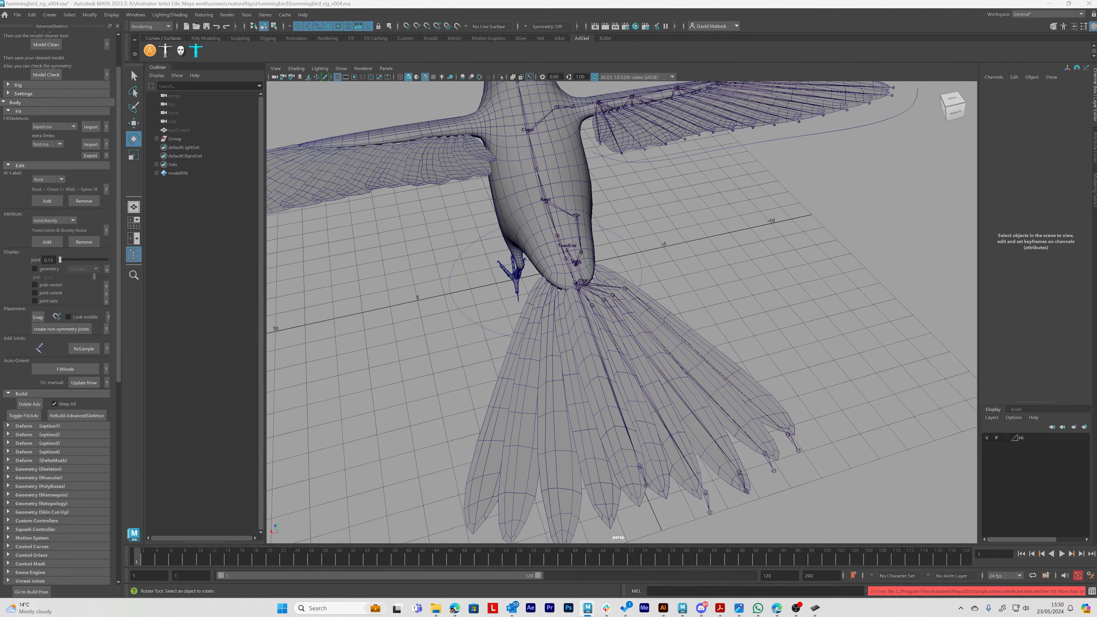
{"action": "left_click_drag", "start_coordinate": [0, 91], "coordinate": [653, 87]}
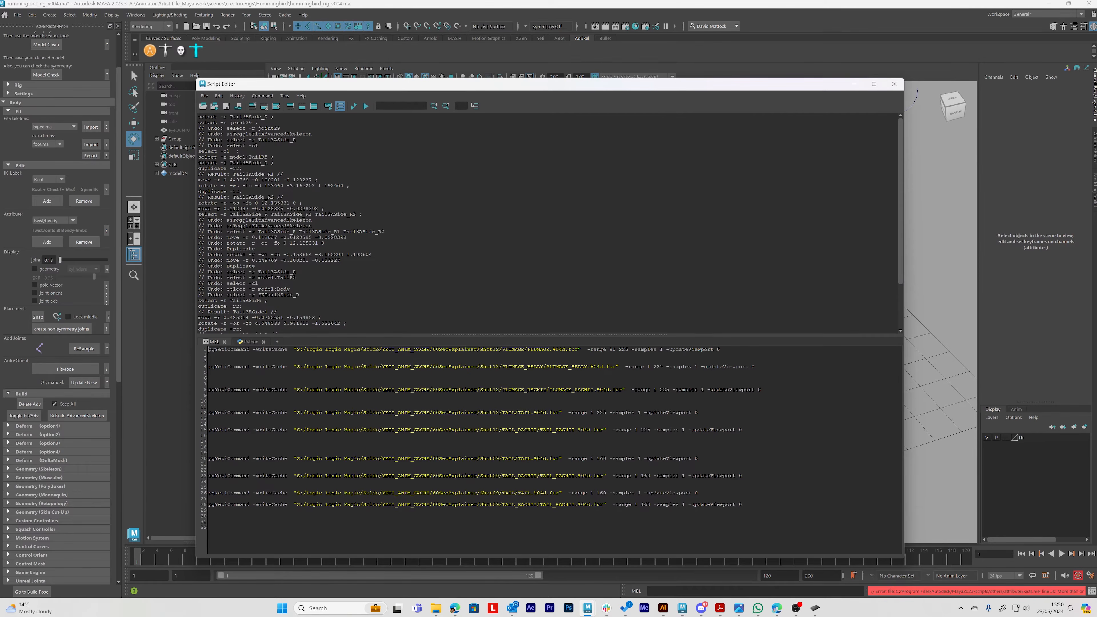
{"action": "scroll", "coordinate": [896, 289], "scroll_direction": "down", "scroll_amount": 3}
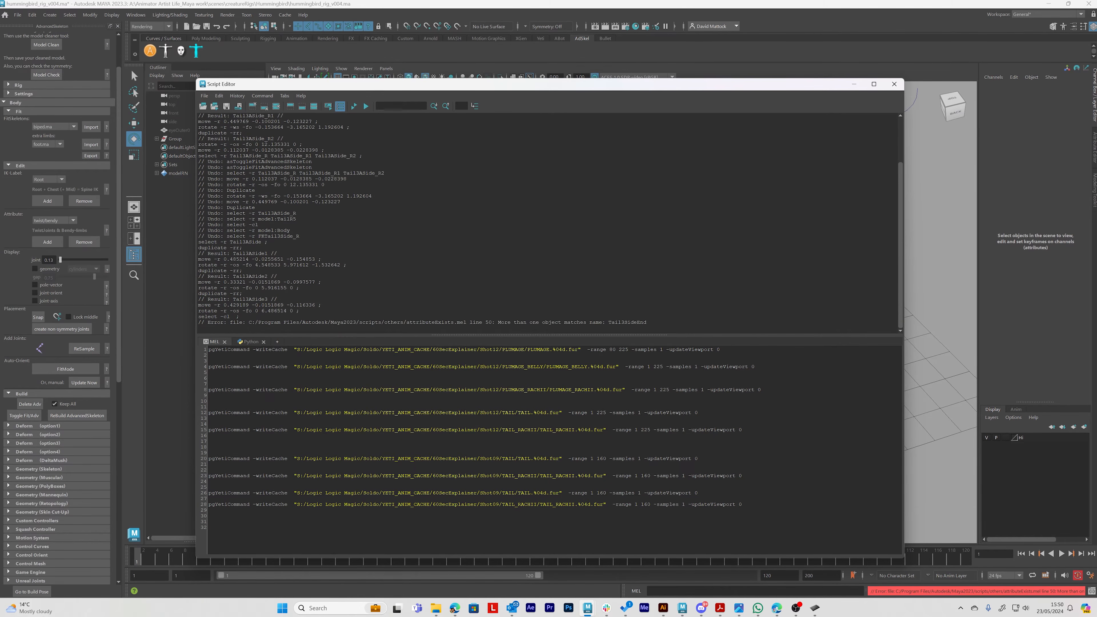
{"action": "left_click_drag", "start_coordinate": [419, 333], "coordinate": [426, 391]}
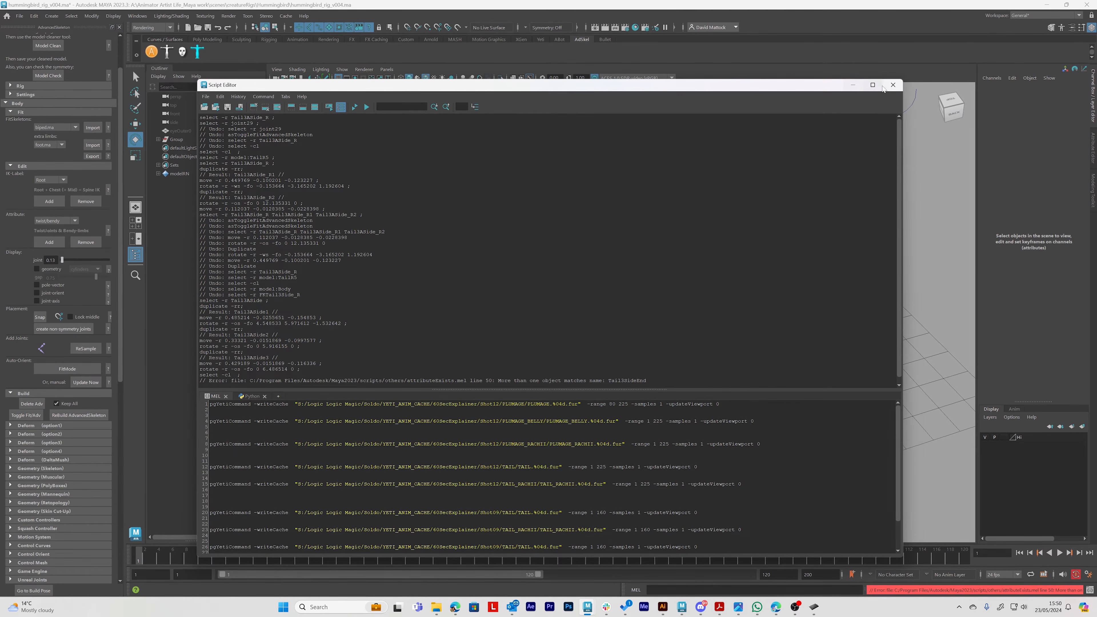
{"action": "left_click", "coordinate": [893, 85]}
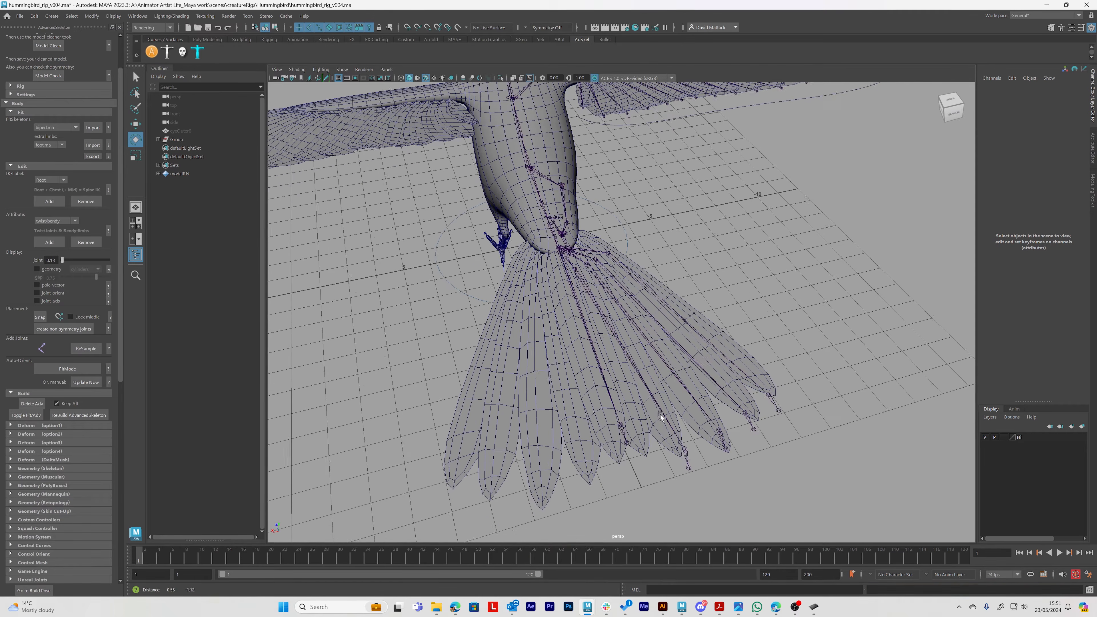
Select the tip joint of the first duplicated feather chain and reveal it in the Outliner under FitSkeleton.
{"action": "middle_click_drag", "start_coordinate": [661, 416], "coordinate": [647, 425], "text": "alt"}
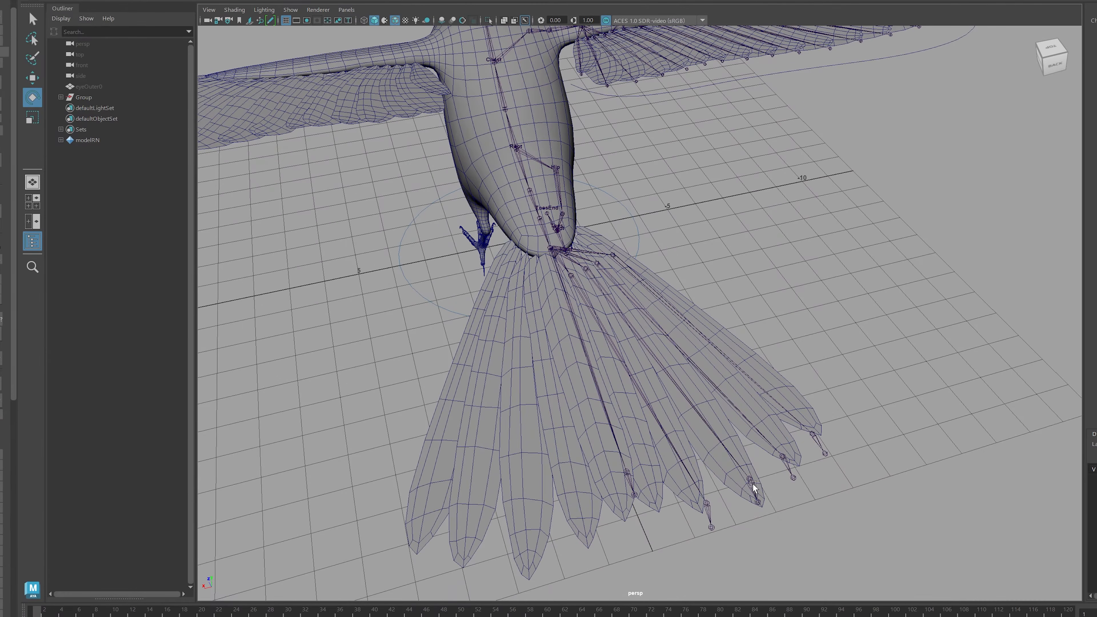
{"action": "left_click", "coordinate": [711, 449]}
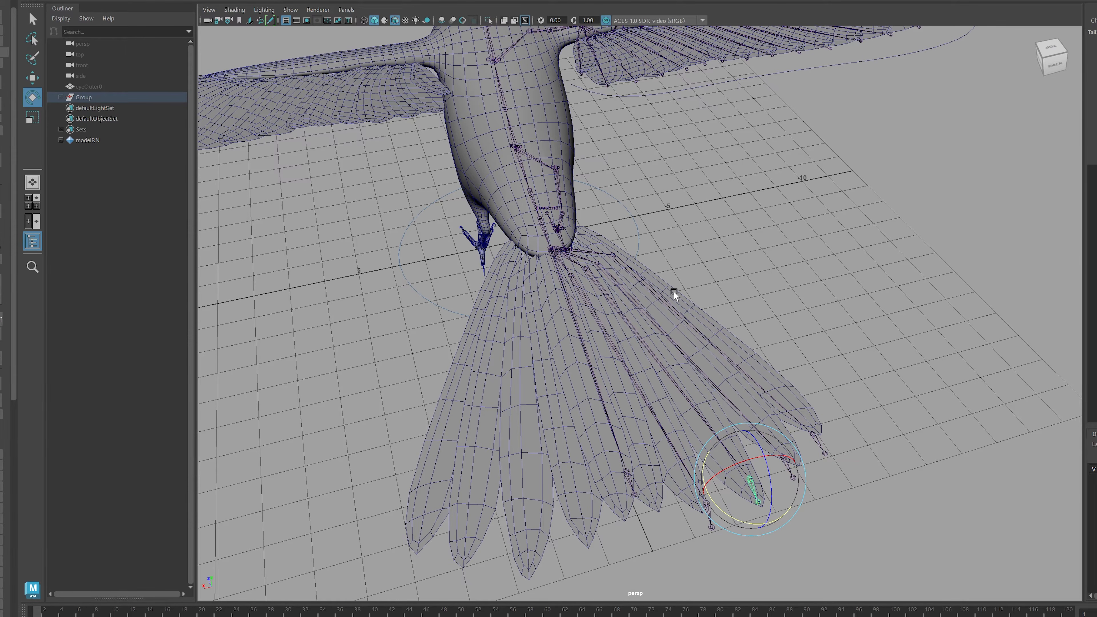
{"action": "left_click", "coordinate": [665, 300]}
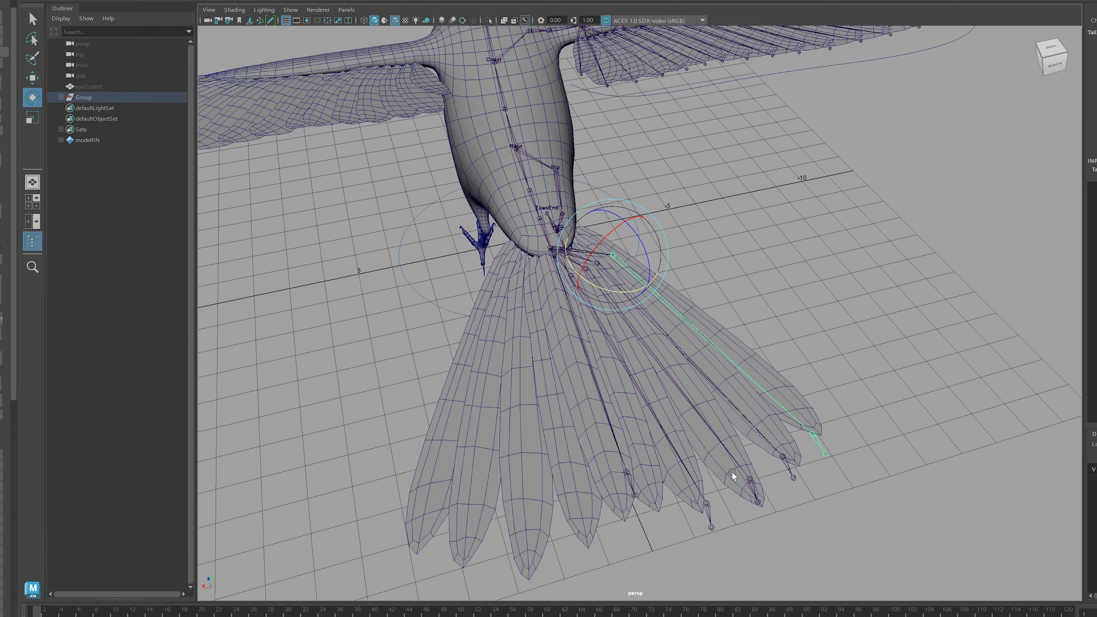
{"action": "left_click", "coordinate": [61, 97]}
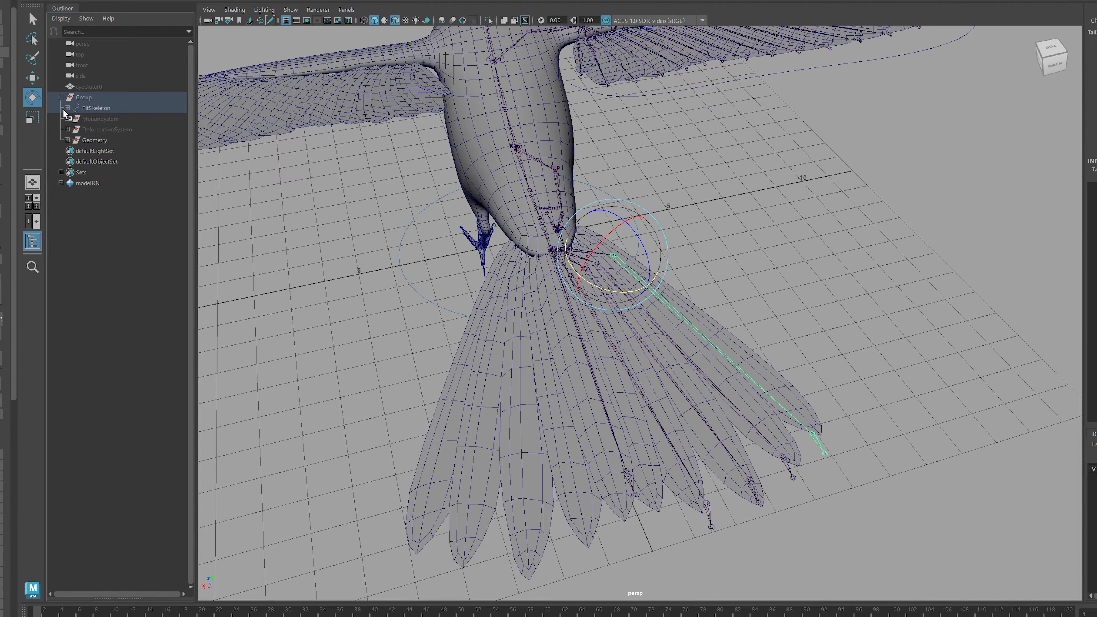
{"action": "left_click", "coordinate": [792, 468]}
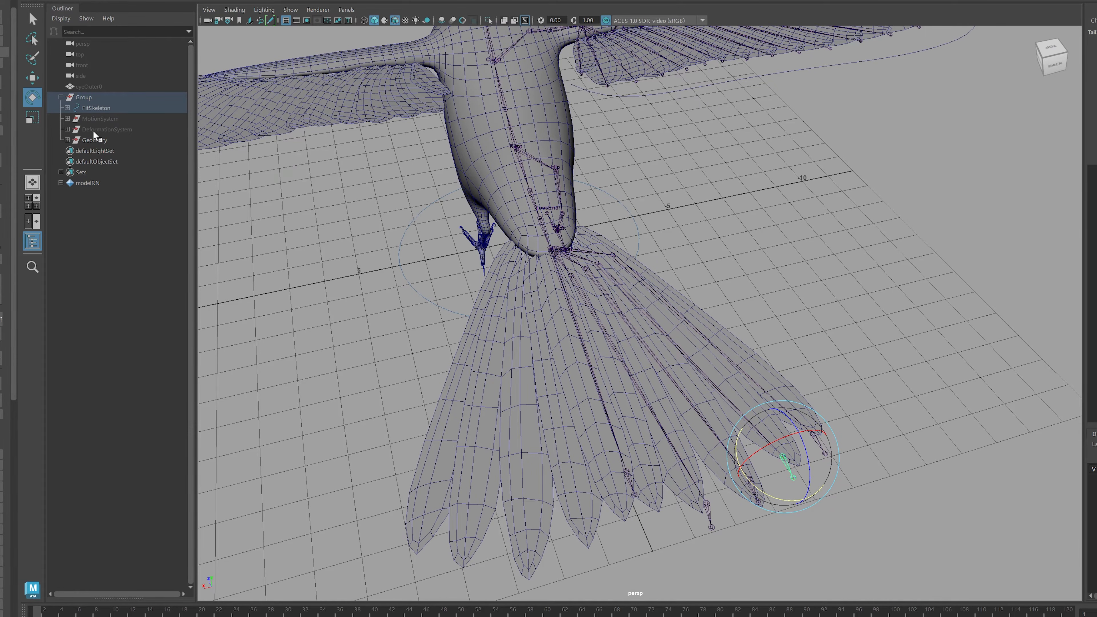
{"action": "key", "text": "f"}
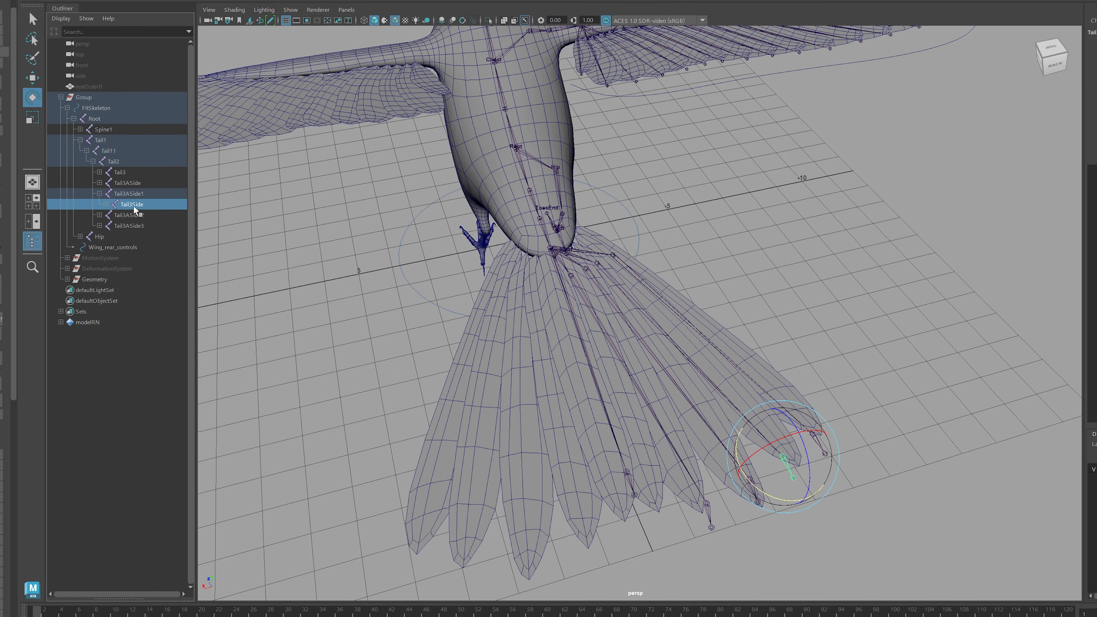
Expand Tail3ASide2 and Tail3ASide3 in the Outliner and compare the names of the duplicated chains' child joints.
{"action": "left_click", "coordinate": [767, 532]}
{"action": "left_click", "coordinate": [100, 215]}
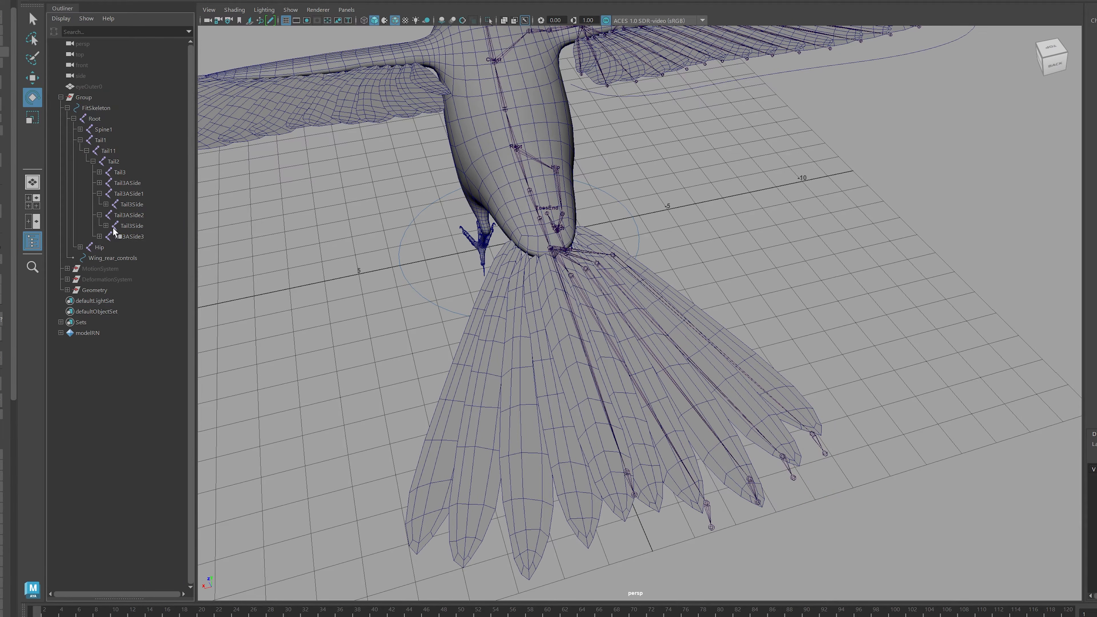
{"action": "left_click", "coordinate": [134, 208]}
{"action": "left_click", "coordinate": [137, 226]}
{"action": "left_click", "coordinate": [137, 205]}
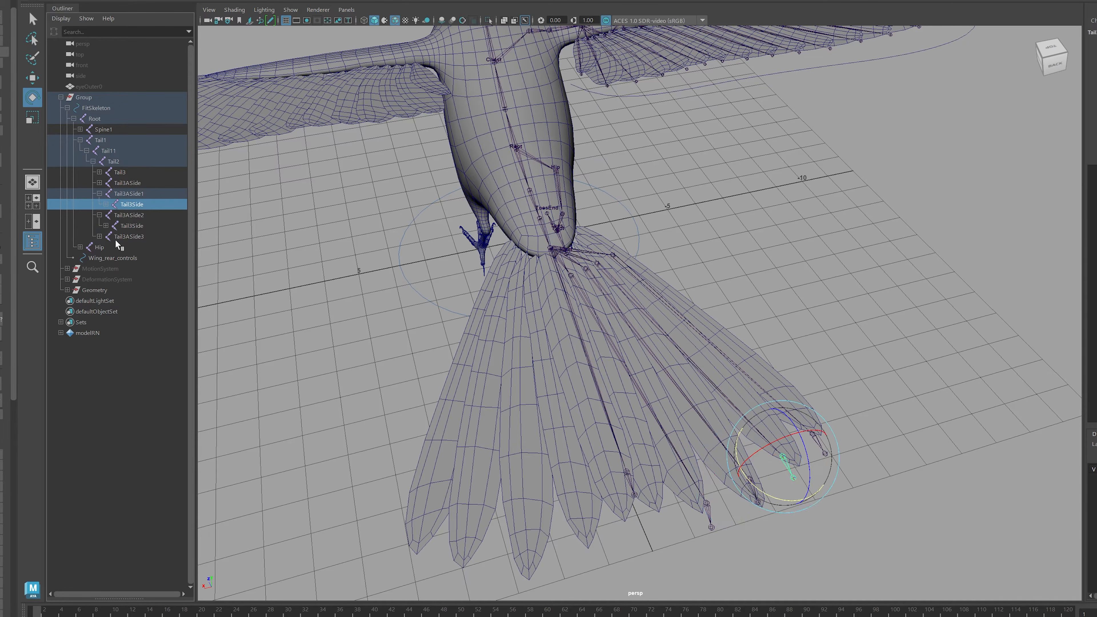
{"action": "left_click", "coordinate": [100, 236]}
{"action": "left_click", "coordinate": [134, 247]}
{"action": "left_click", "coordinate": [136, 226]}
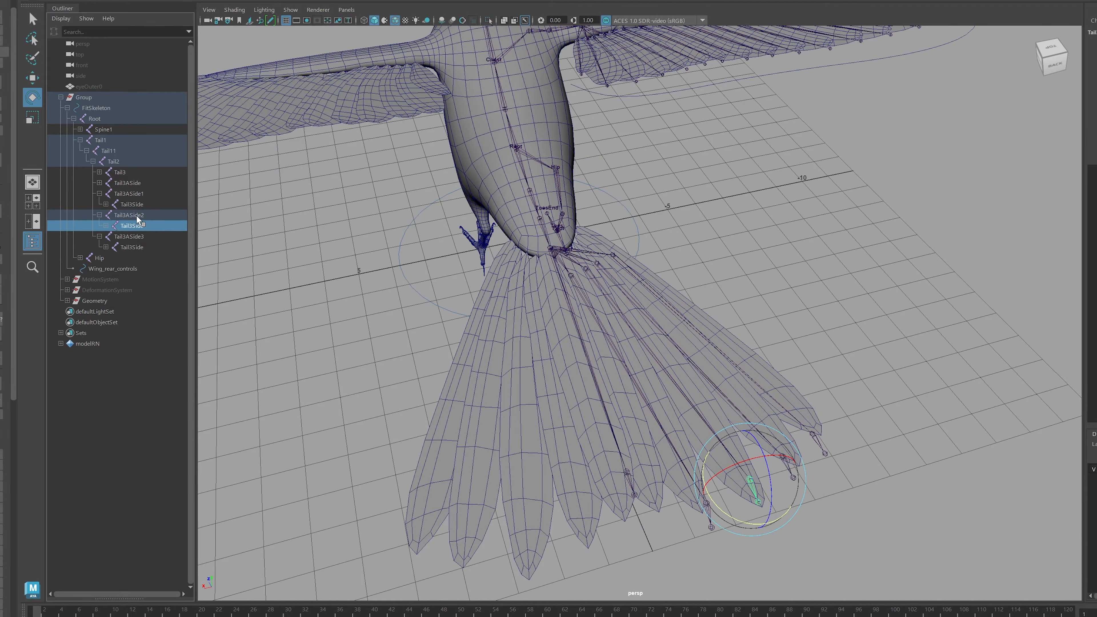
{"action": "left_click", "coordinate": [136, 205]}
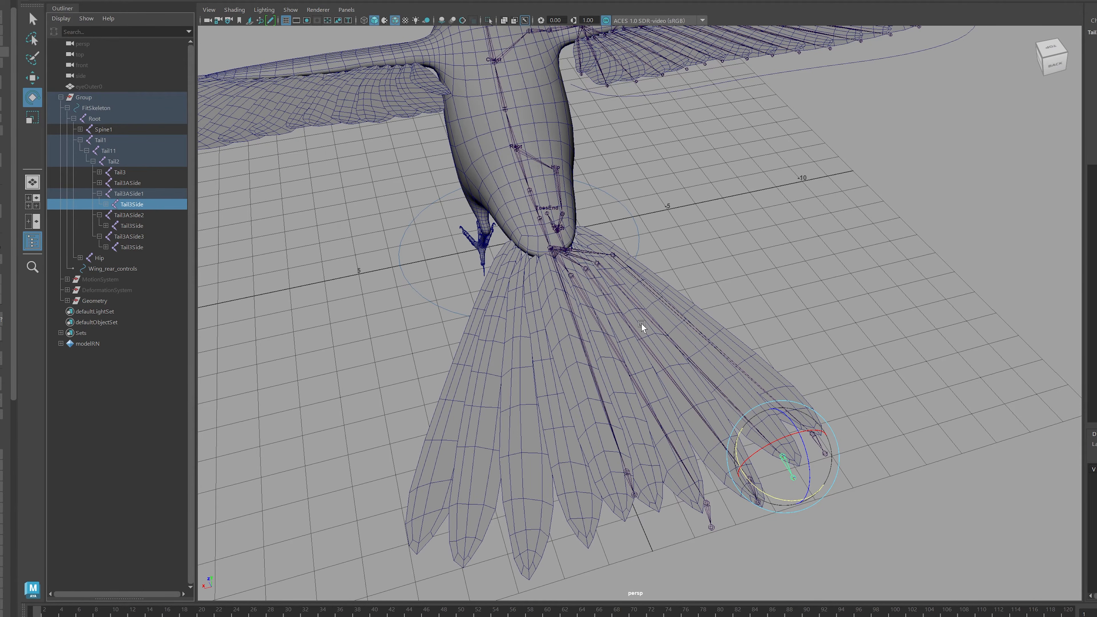
Undo the duplicated tail feather chains until only the Tail3 and Tail3ASide chains remain under Tail2.
{"action": "left_click_drag", "start_coordinate": [648, 345], "coordinate": [300, 209], "text": "alt"}
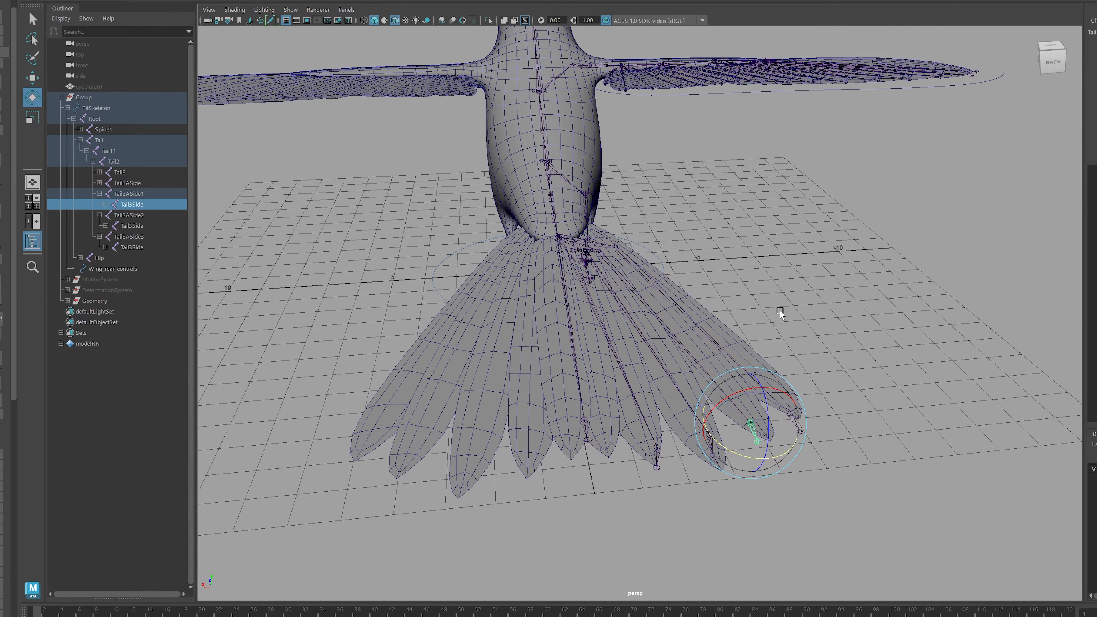
{"action": "left_click_drag", "start_coordinate": [744, 299], "coordinate": [686, 342], "text": "alt"}
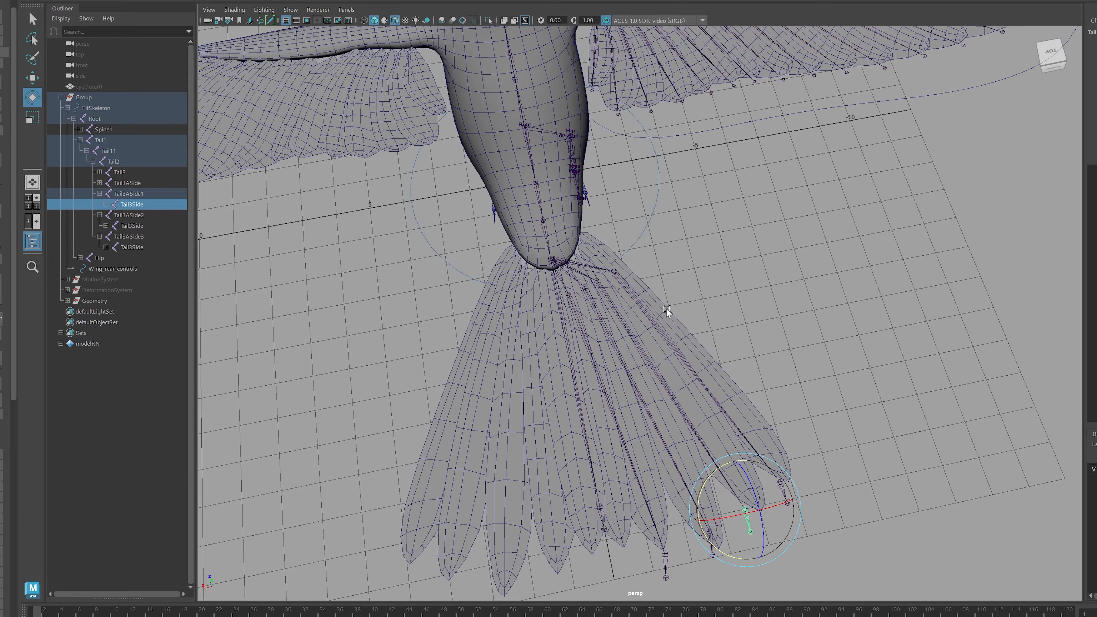
{"action": "left_click_drag", "start_coordinate": [669, 333], "coordinate": [705, 346], "text": "alt"}
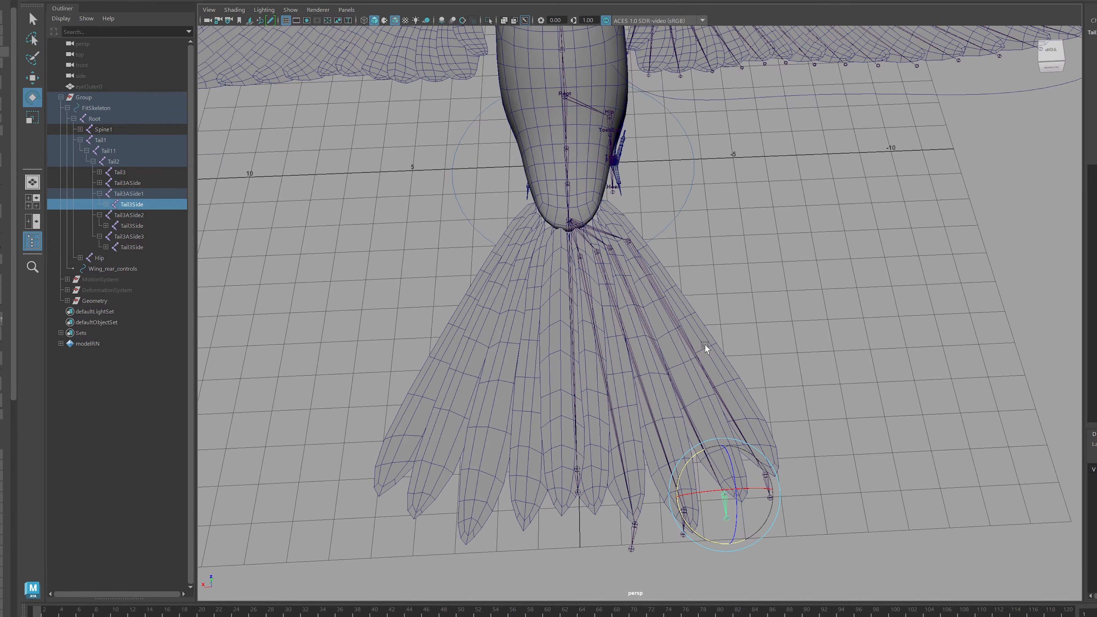
{"action": "key", "text": "ctrl+z"}
{"action": "key", "text": "ctrl+z"}
{"action": "key", "text": "ctrl+z"}
{"action": "key", "text": "ctrl+z"}
{"action": "key", "text": "ctrl+z"}
{"action": "key", "text": "ctrl+z"}
{"action": "key", "text": "ctrl+z"}
{"action": "key", "text": "ctrl+z"}
{"action": "key", "text": "ctrl+z"}
{"action": "key", "text": "ctrl+z"}
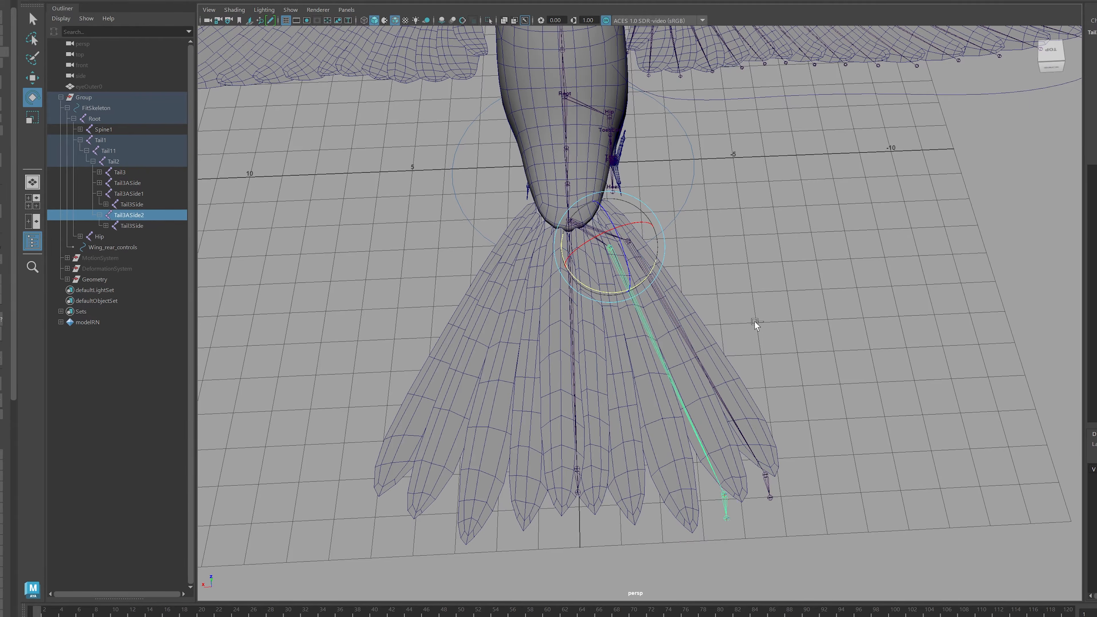
{"action": "key", "text": "ctrl+z"}
{"action": "key", "text": "ctrl+z"}
Examine the remaining central and outer tail feather chains against the tail and wing joints from several angles.
{"action": "left_click_drag", "start_coordinate": [751, 323], "coordinate": [454, 414], "text": "alt"}
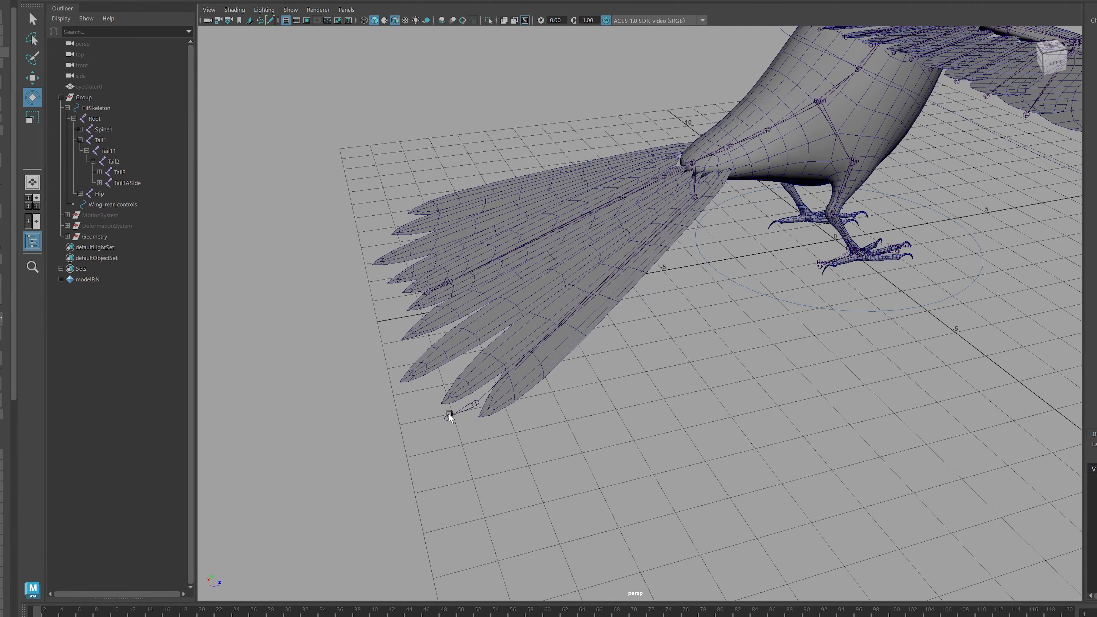
{"action": "left_click", "coordinate": [445, 422]}
{"action": "left_click_drag", "start_coordinate": [551, 385], "coordinate": [632, 290], "text": "alt"}
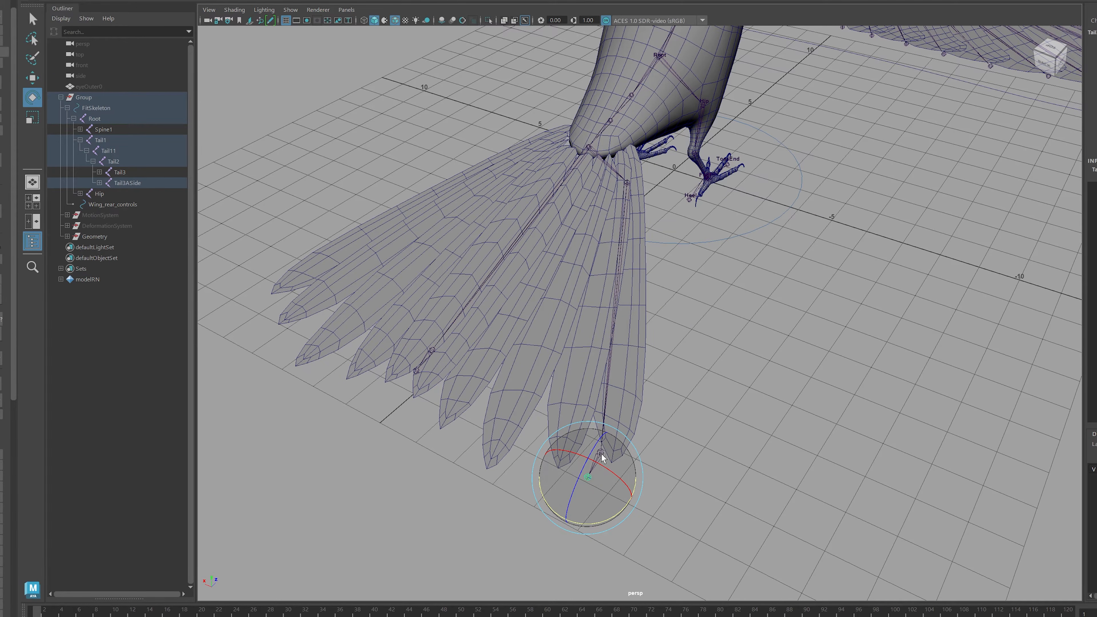
{"action": "left_click_drag", "start_coordinate": [596, 474], "coordinate": [642, 399], "text": "alt"}
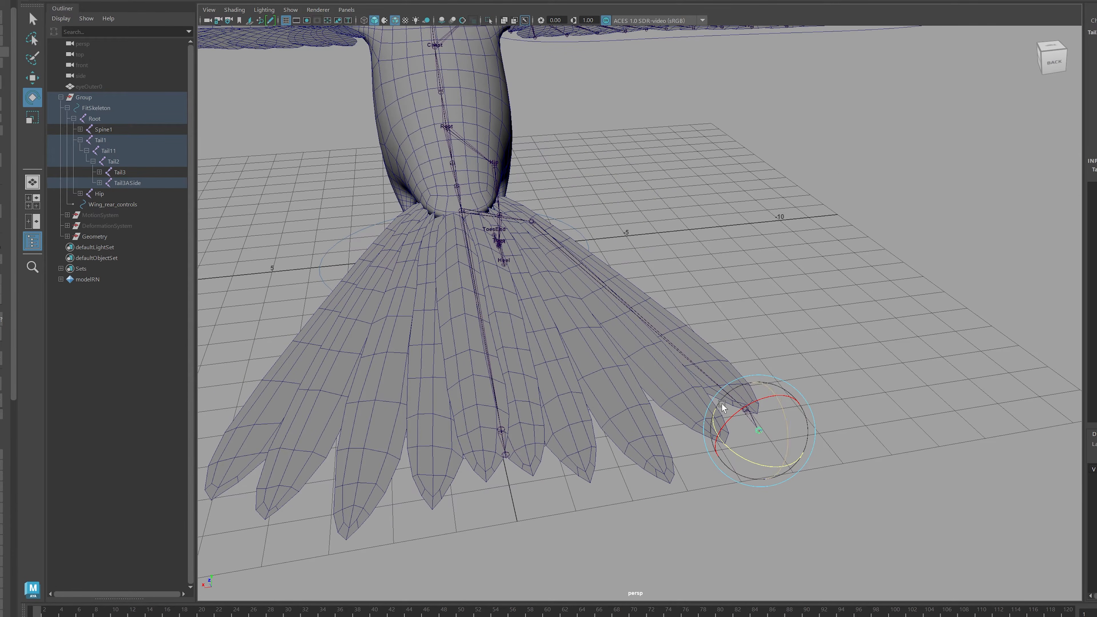
{"action": "right_click_drag", "start_coordinate": [808, 432], "coordinate": [757, 276], "text": "alt"}
{"action": "middle_click_drag", "start_coordinate": [726, 195], "coordinate": [696, 318], "text": "alt"}
{"action": "left_click_drag", "start_coordinate": [695, 317], "coordinate": [709, 277], "text": "alt"}
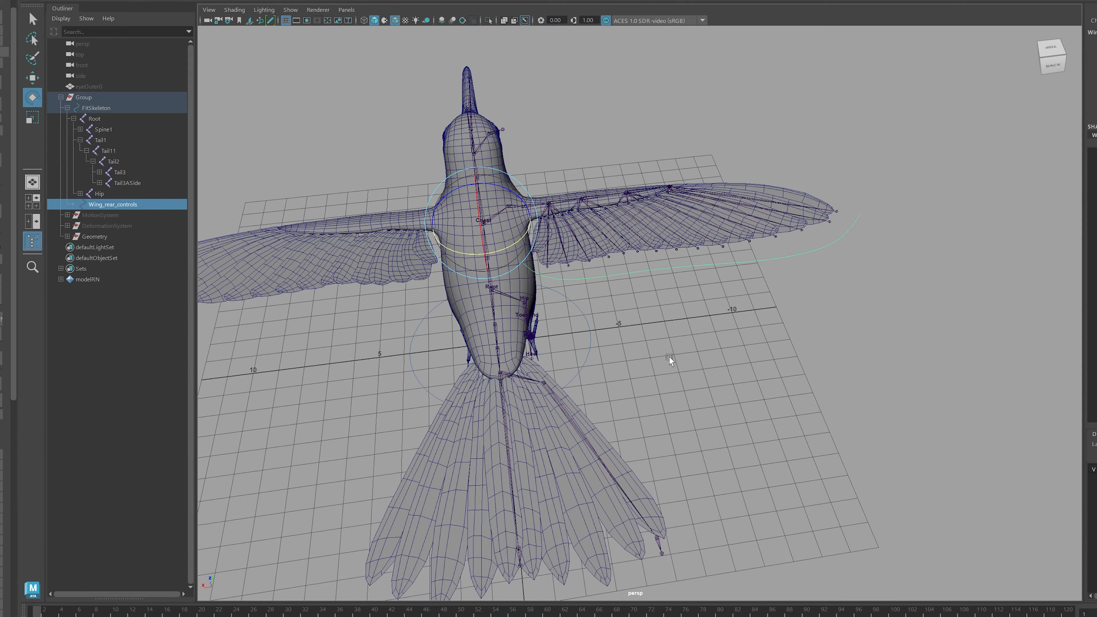
{"action": "left_click_drag", "start_coordinate": [670, 357], "coordinate": [517, 491], "text": "alt"}
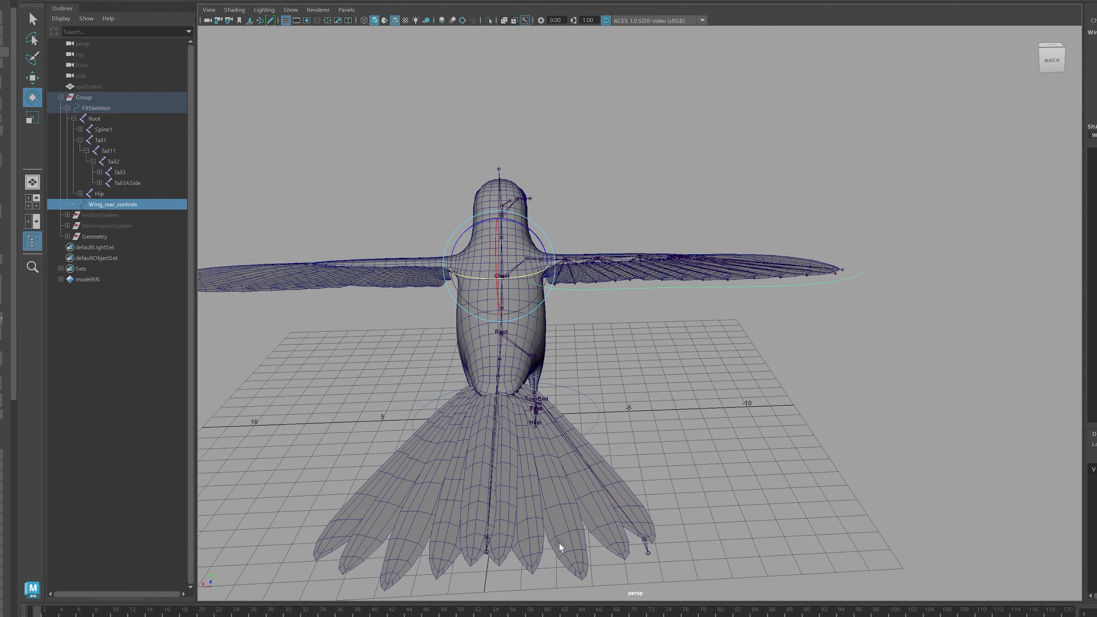
{"action": "left_click_drag", "start_coordinate": [540, 540], "coordinate": [581, 454], "text": "alt"}
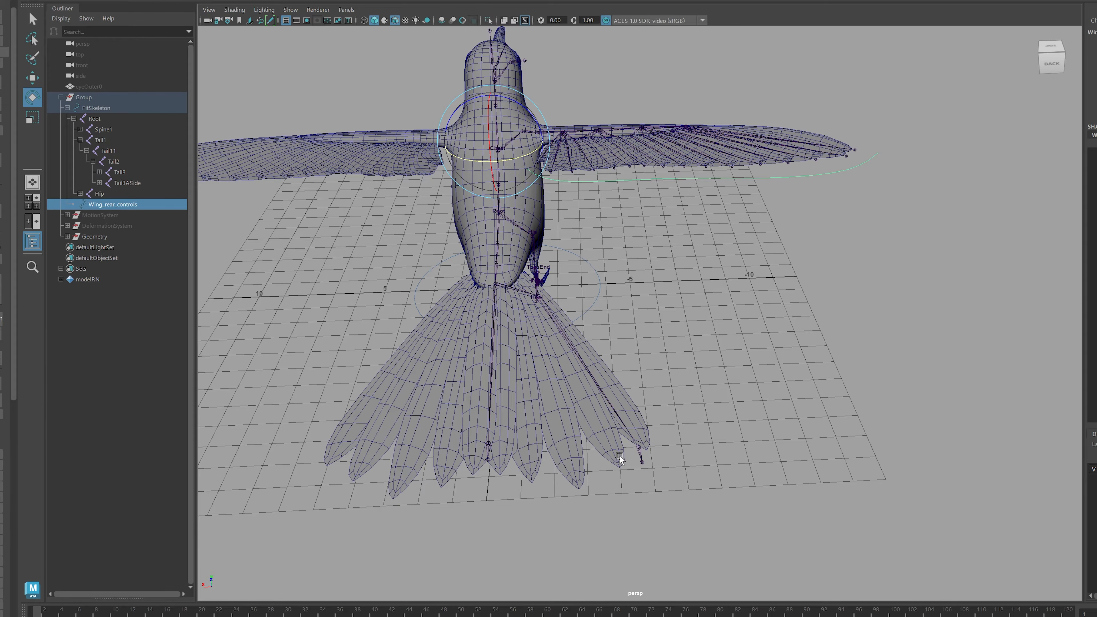
{"action": "left_click_drag", "start_coordinate": [578, 414], "coordinate": [657, 410], "text": "alt"}
{"action": "left_click_drag", "start_coordinate": [727, 383], "coordinate": [753, 338], "text": "alt"}
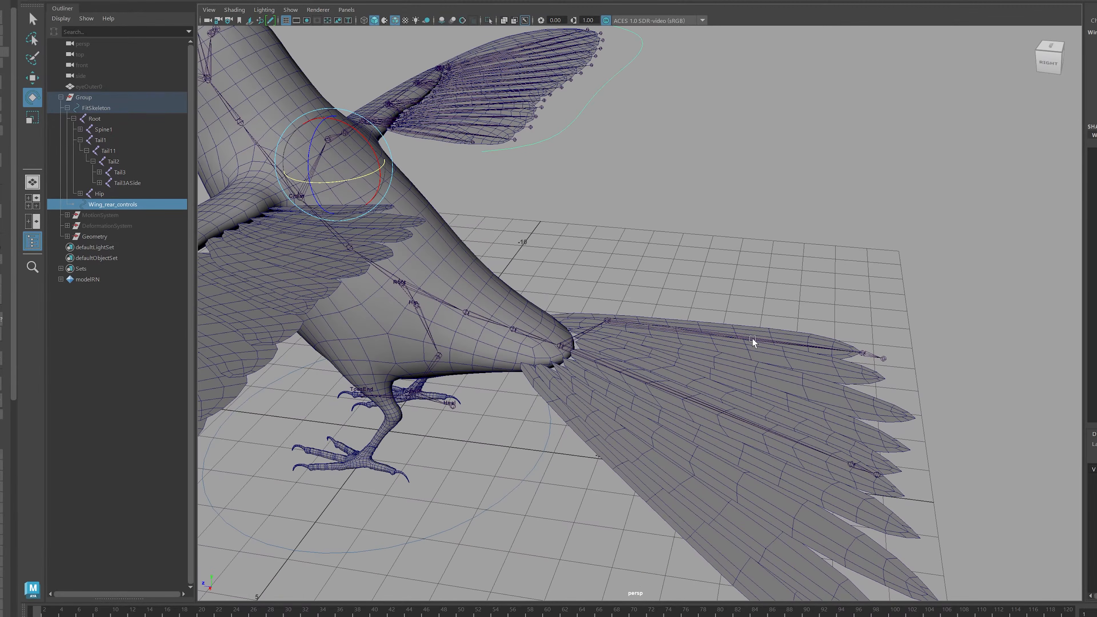
Delete the Tail3ASide chain on the outer feather and the central Tail3 joint with its end joint.
{"action": "left_click_drag", "start_coordinate": [705, 428], "coordinate": [706, 429]}
{"action": "left_click_drag", "start_coordinate": [707, 429], "coordinate": [718, 355], "text": "alt"}
{"action": "key", "text": "Delete"}
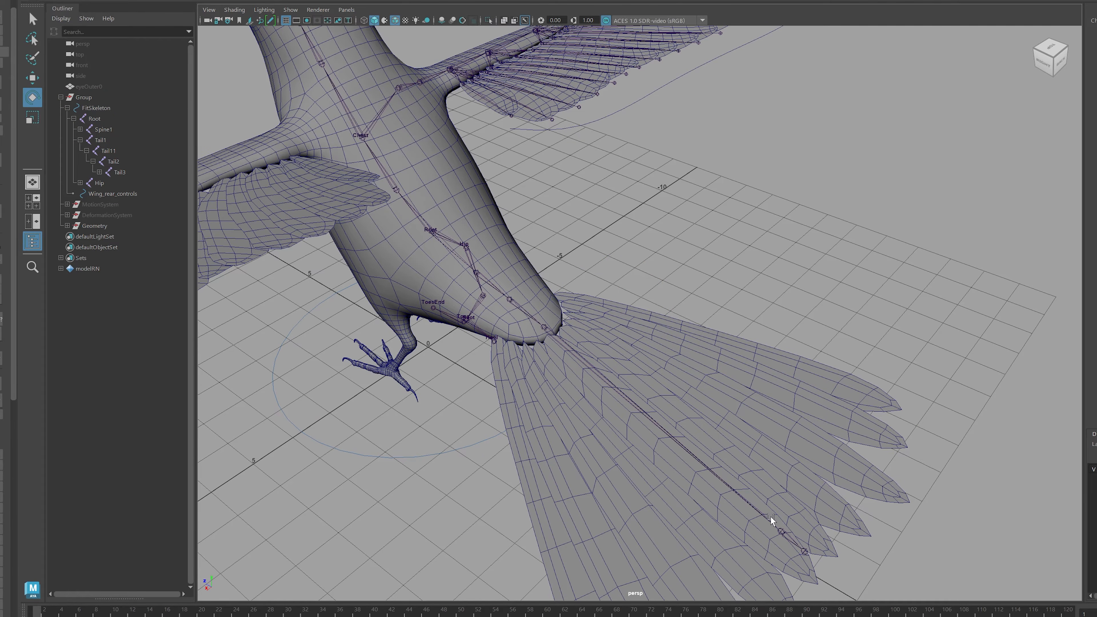
{"action": "left_click", "coordinate": [784, 536]}
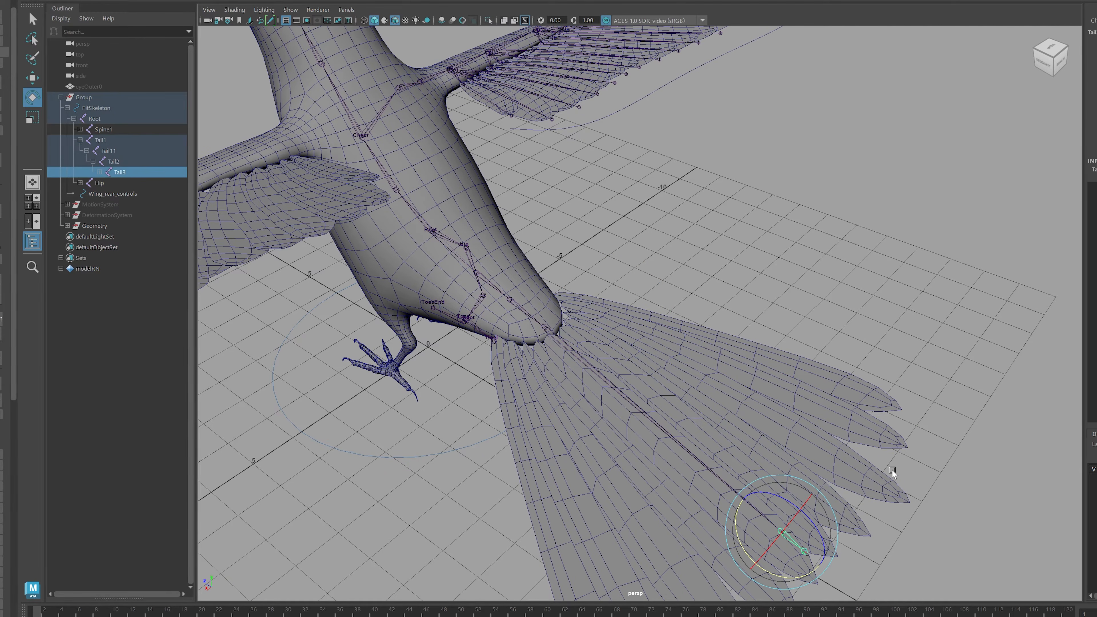
{"action": "key", "text": "Delete"}
Move the Tail2 joint outward along its axis in the side view to the end of the body where the feathers begin.
{"action": "left_click_drag", "start_coordinate": [531, 317], "coordinate": [638, 303], "text": "alt"}
{"action": "left_click", "coordinate": [478, 356]}
{"action": "key", "text": "space"}
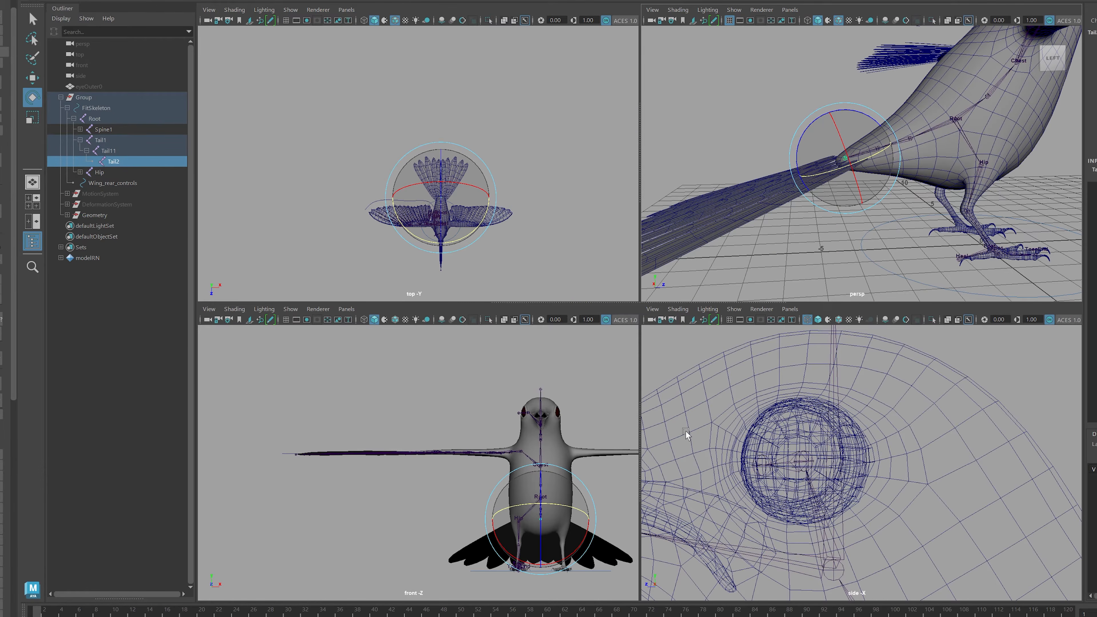
{"action": "key", "text": "space"}
{"action": "right_click_drag", "start_coordinate": [822, 434], "coordinate": [646, 457], "text": "alt"}
{"action": "middle_click_drag", "start_coordinate": [646, 458], "coordinate": [460, 292], "text": "alt"}
{"action": "right_click_drag", "start_coordinate": [460, 292], "coordinate": [916, 402], "text": "alt"}
{"action": "middle_click_drag", "start_coordinate": [651, 331], "coordinate": [769, 348], "text": "alt"}
{"action": "key", "text": "w"}
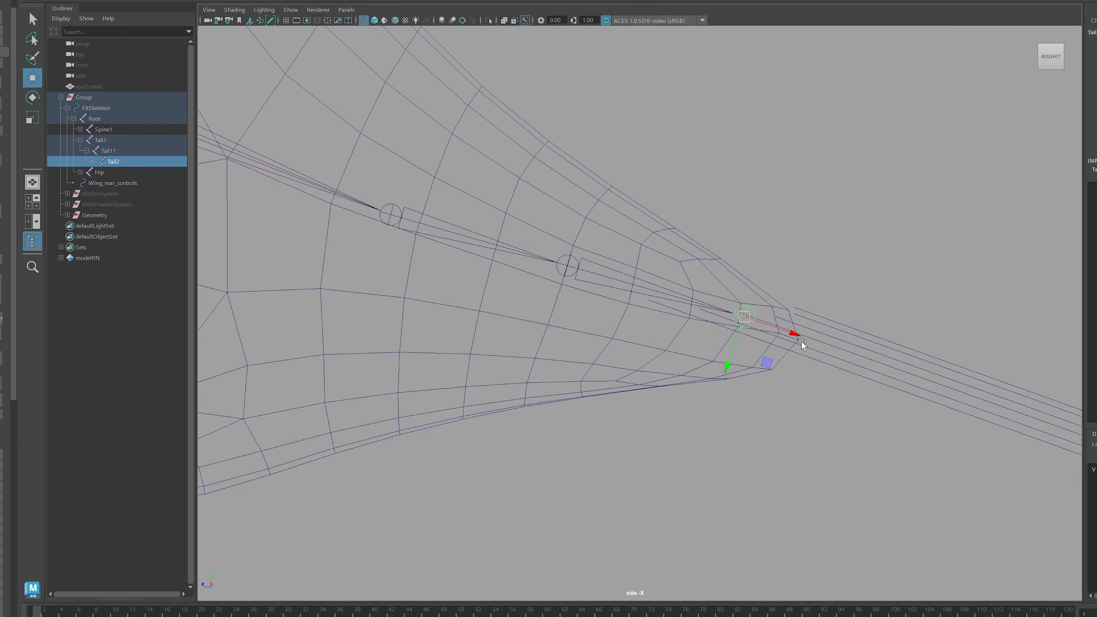
{"action": "left_click_drag", "start_coordinate": [807, 334], "coordinate": [827, 350]}
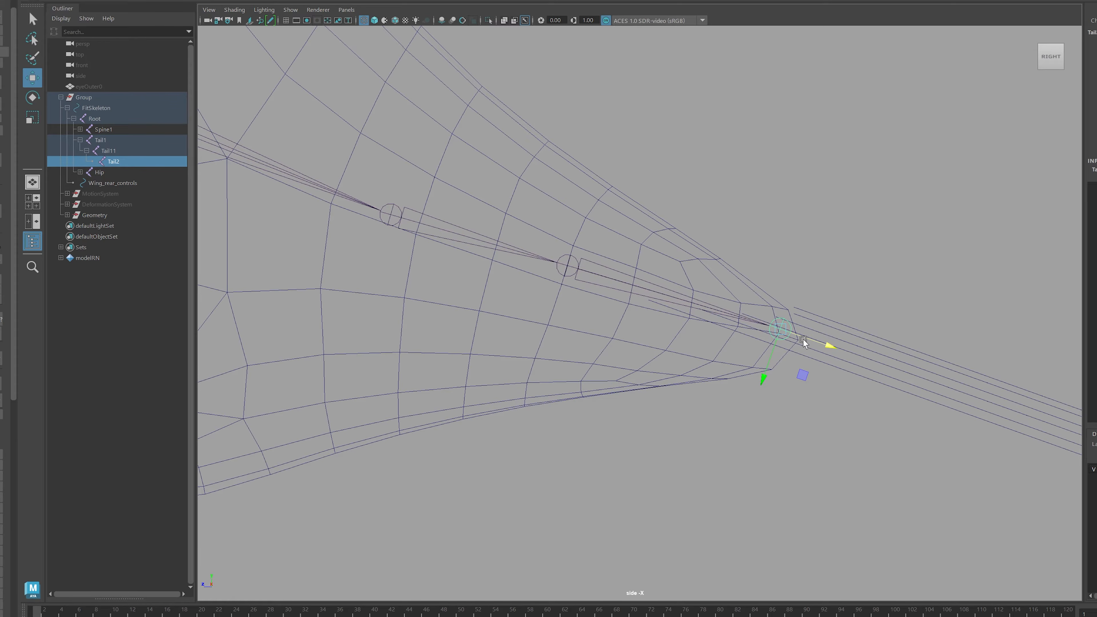
Examine the tail base and the fan of feathers from behind and in the top view.
{"action": "key", "text": "space"}
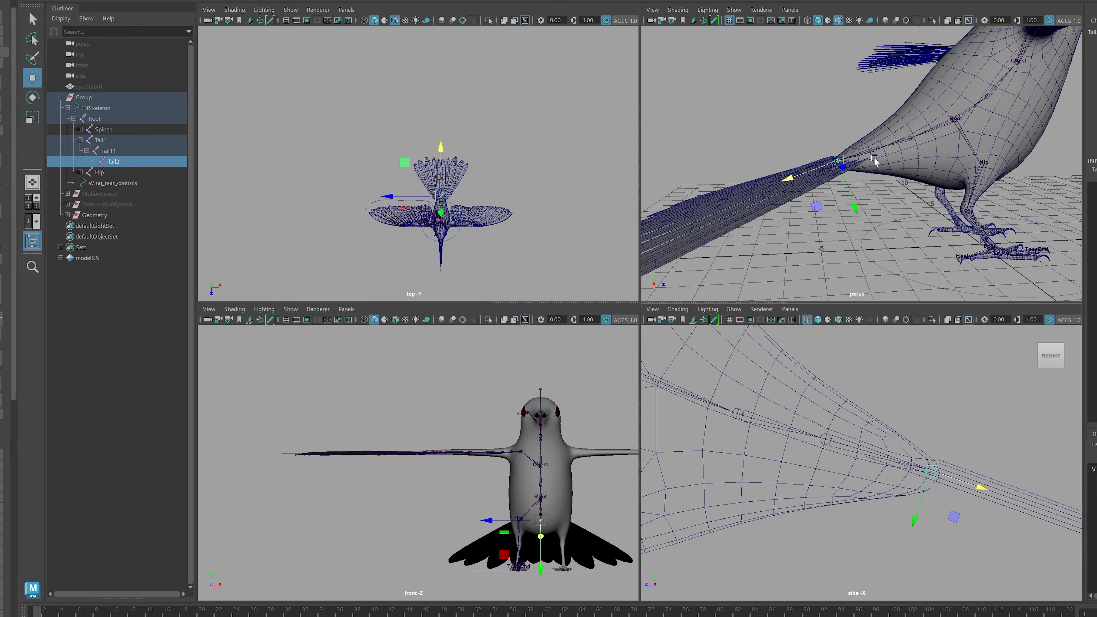
{"action": "key", "text": "space"}
{"action": "left_click_drag", "start_coordinate": [771, 238], "coordinate": [630, 329], "text": "alt"}
{"action": "scroll", "coordinate": [630, 329], "scroll_direction": "down", "scroll_amount": 3}
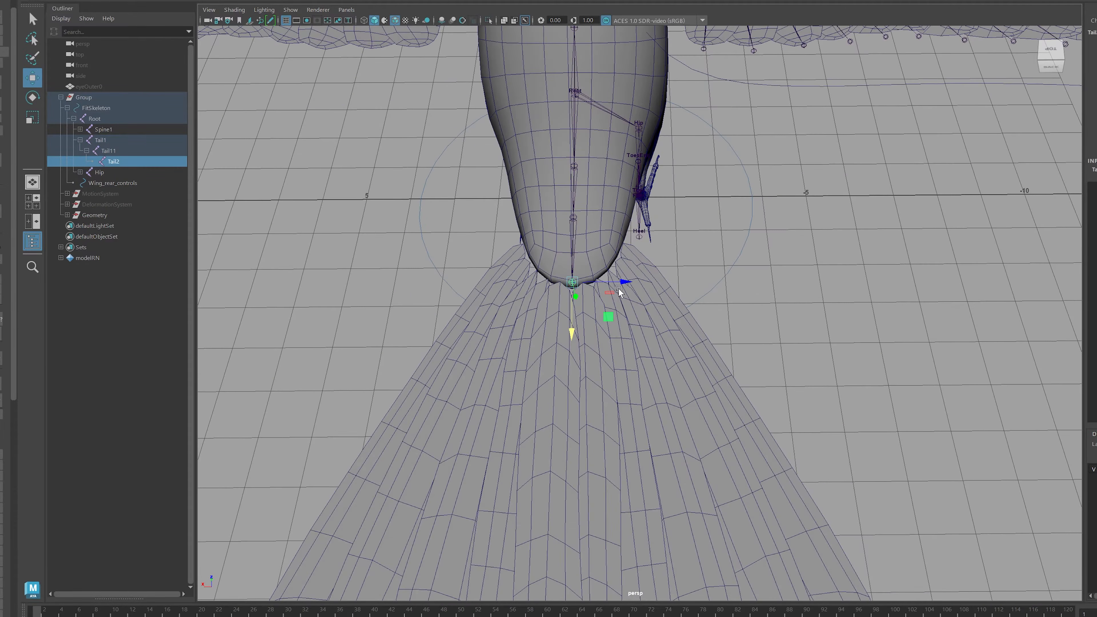
{"action": "key", "text": "space"}
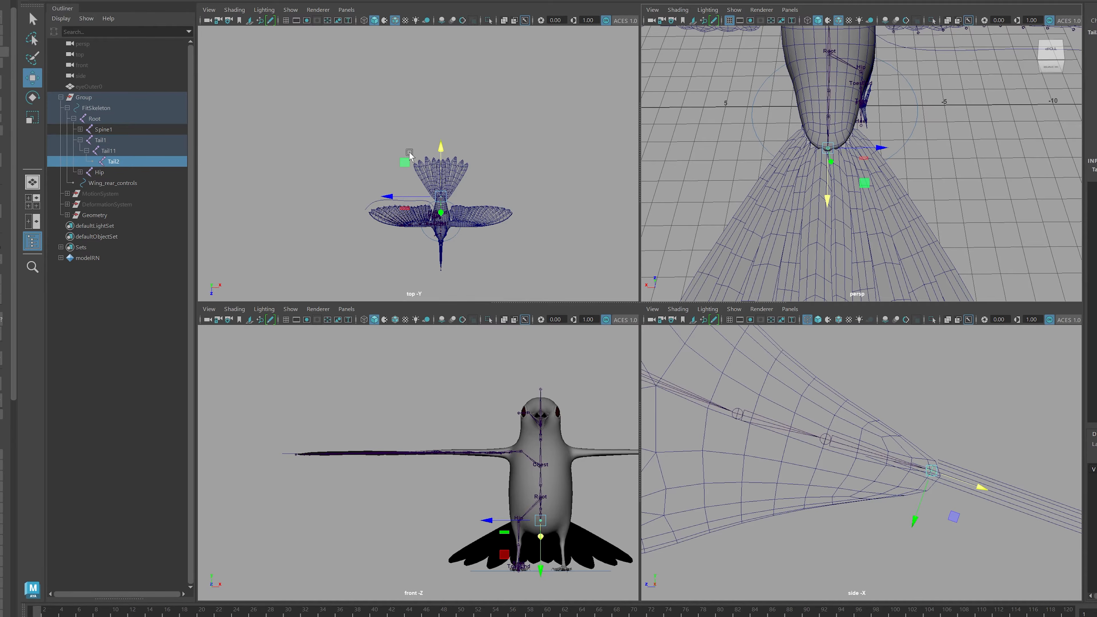
{"action": "key", "text": "space"}
{"action": "scroll", "coordinate": [553, 333], "scroll_direction": "up", "scroll_amount": 8}
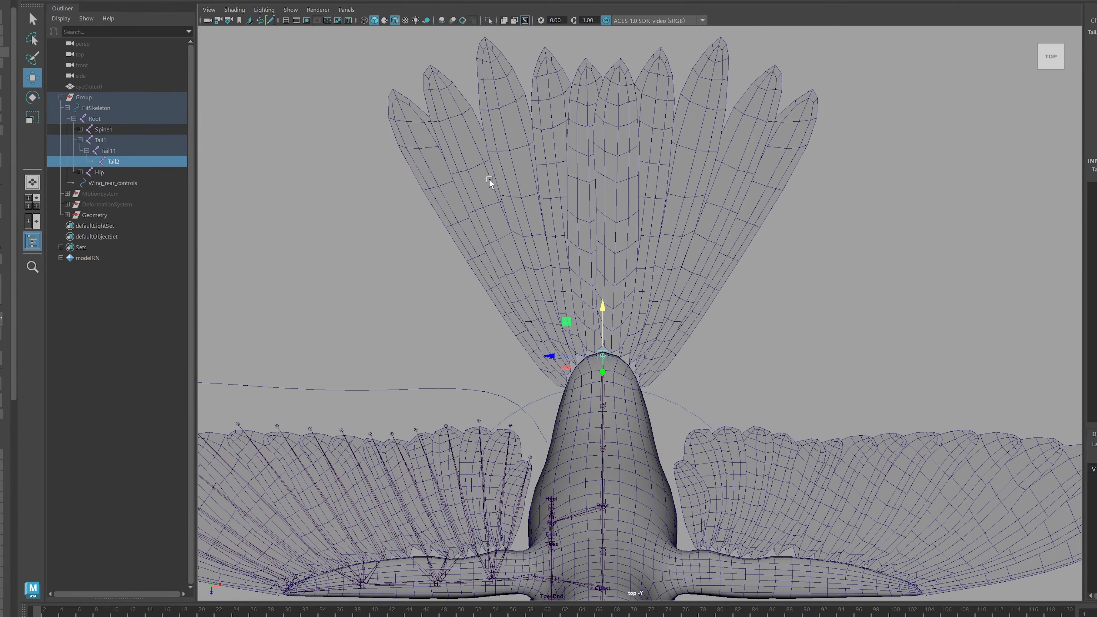
{"action": "scroll", "coordinate": [465, 303], "scroll_direction": "up", "scroll_amount": 3}
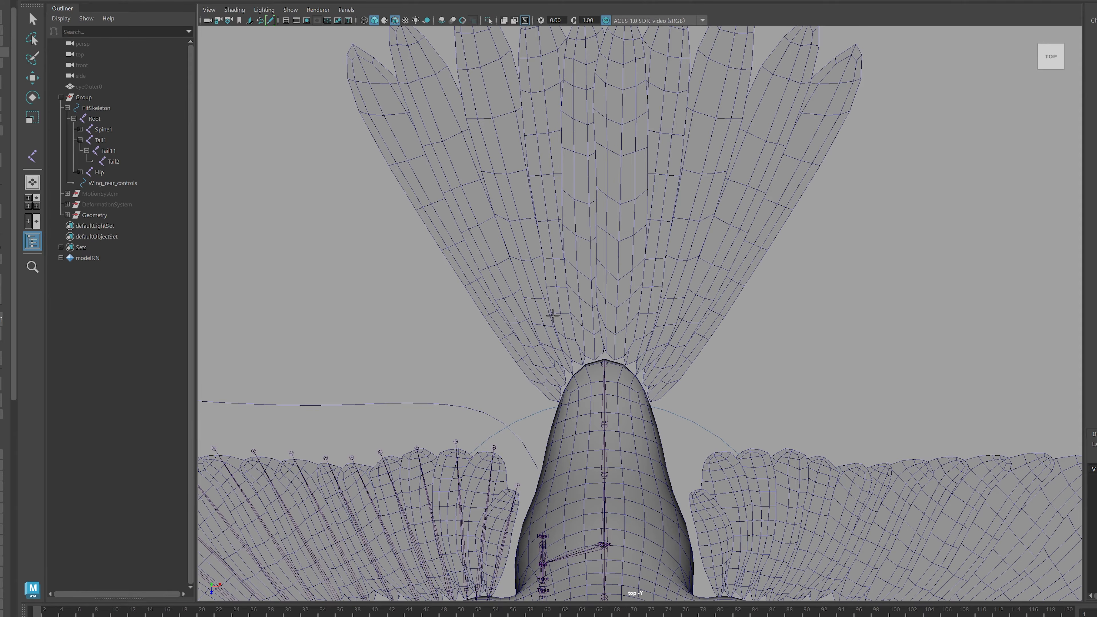
{"action": "right_click_drag", "start_coordinate": [553, 316], "coordinate": [469, 289], "text": "alt"}
{"action": "middle_click_drag", "start_coordinate": [469, 288], "coordinate": [469, 336], "text": "alt"}
{"action": "right_click_drag", "start_coordinate": [470, 336], "coordinate": [596, 383], "text": "alt"}
{"action": "right_click_drag", "start_coordinate": [445, 356], "coordinate": [549, 384], "text": "alt"}
{"action": "middle_click_drag", "start_coordinate": [549, 384], "coordinate": [522, 310], "text": "alt"}
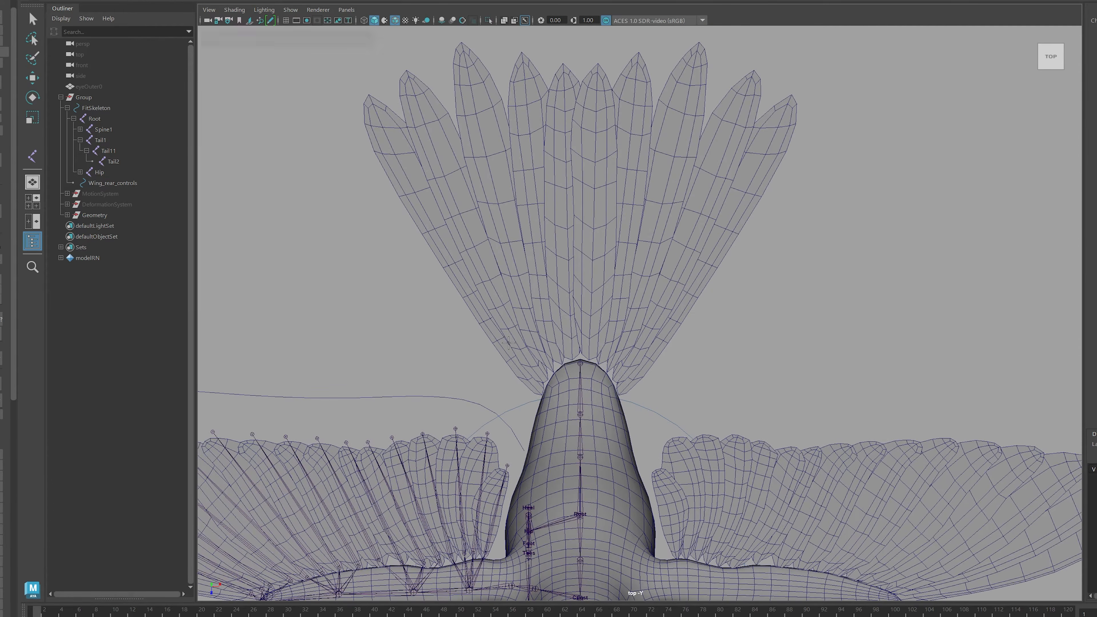
{"action": "left_click_drag", "start_coordinate": [508, 343], "coordinate": [370, 65], "text": "alt"}
{"action": "middle_click_drag", "start_coordinate": [649, 381], "coordinate": [730, 289], "text": "alt"}
{"action": "right_click_drag", "start_coordinate": [731, 289], "coordinate": [537, 445], "text": "alt"}
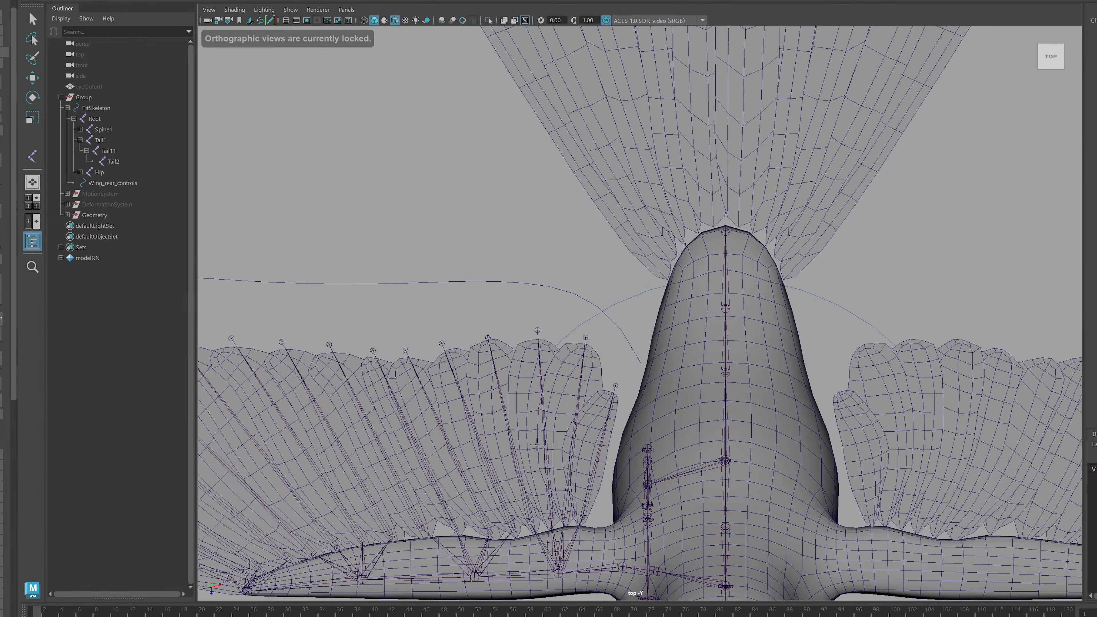
{"action": "middle_click_drag", "start_coordinate": [623, 266], "coordinate": [518, 399], "text": "alt"}
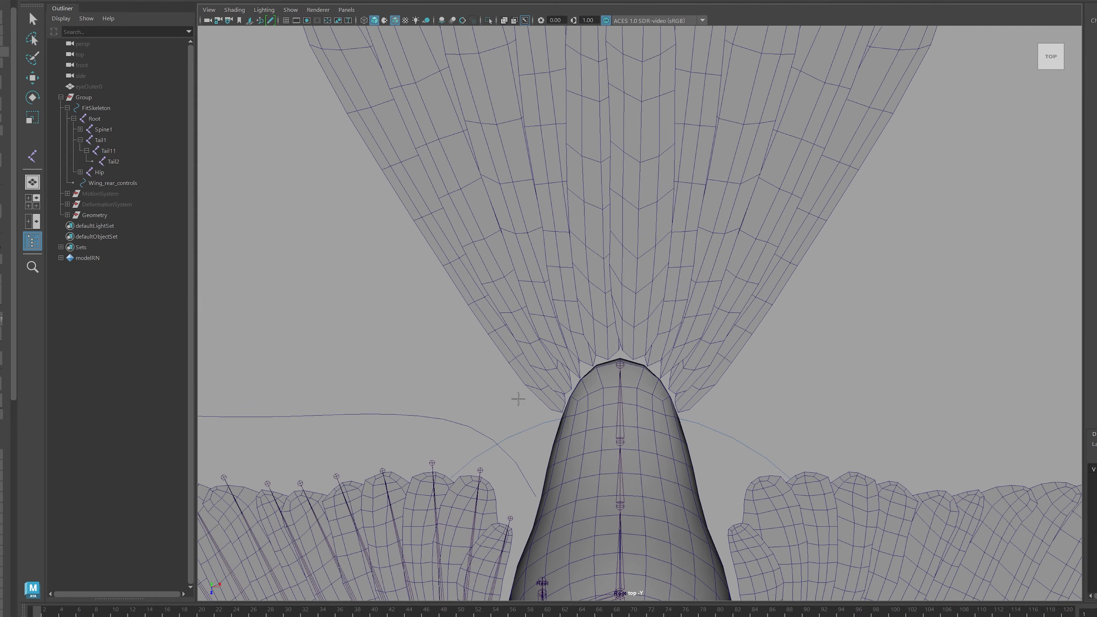
{"action": "right_click_drag", "start_coordinate": [518, 299], "coordinate": [560, 327], "text": "alt"}
{"action": "middle_click_drag", "start_coordinate": [560, 327], "coordinate": [472, 387], "text": "alt"}
{"action": "right_click_drag", "start_coordinate": [473, 387], "coordinate": [499, 402], "text": "alt"}
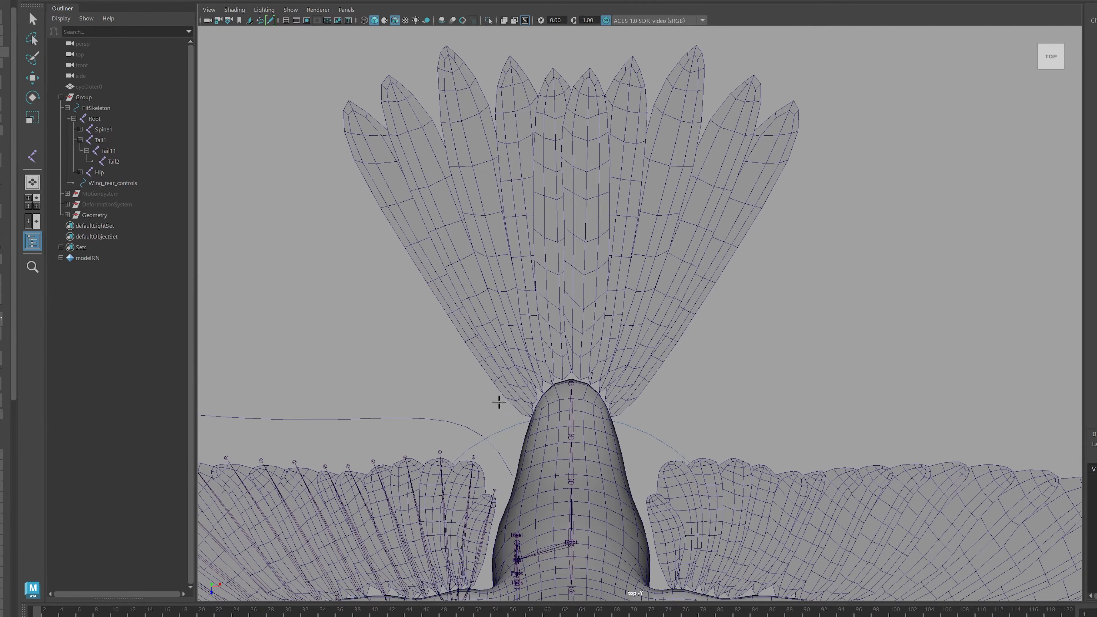
Draw a three-joint chain along the outermost tail feather, from its base to its tip and just beyond.
{"action": "left_click", "coordinate": [527, 409]}
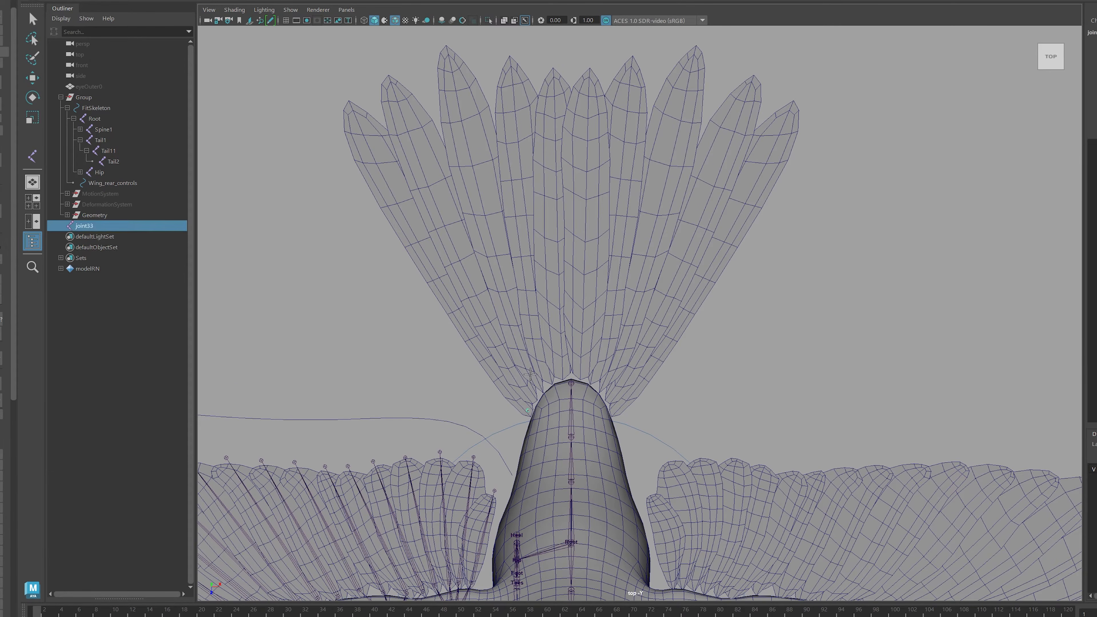
{"action": "left_click", "coordinate": [349, 104]}
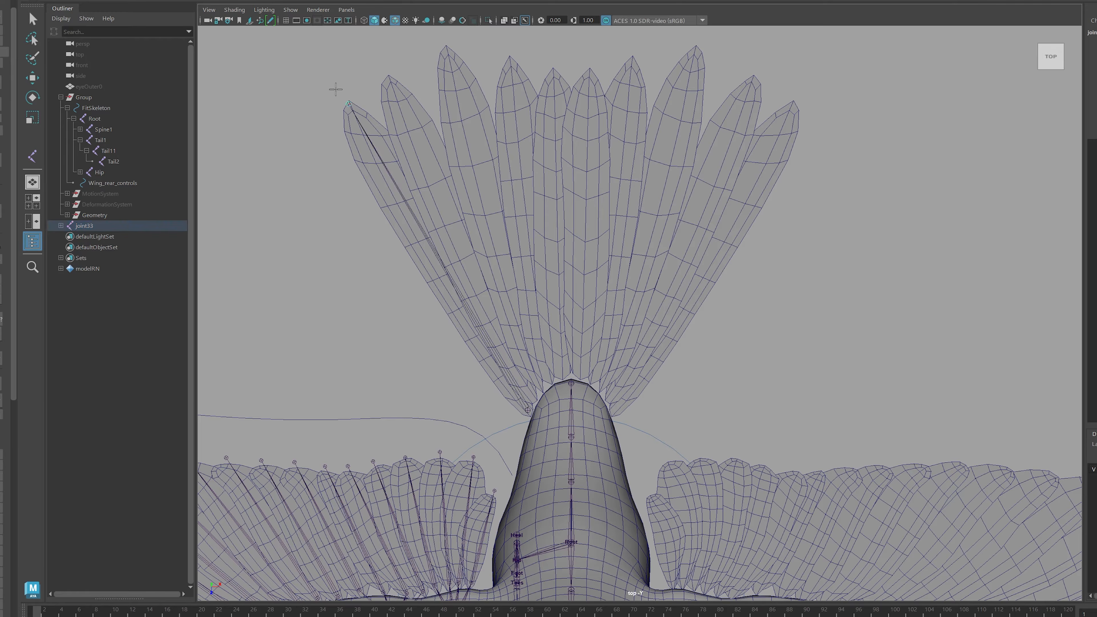
{"action": "left_click", "coordinate": [340, 86]}
Draw a separate three-joint chain along the second tail feather, from its base to its tip and just beyond.
{"action": "key", "text": "y"}
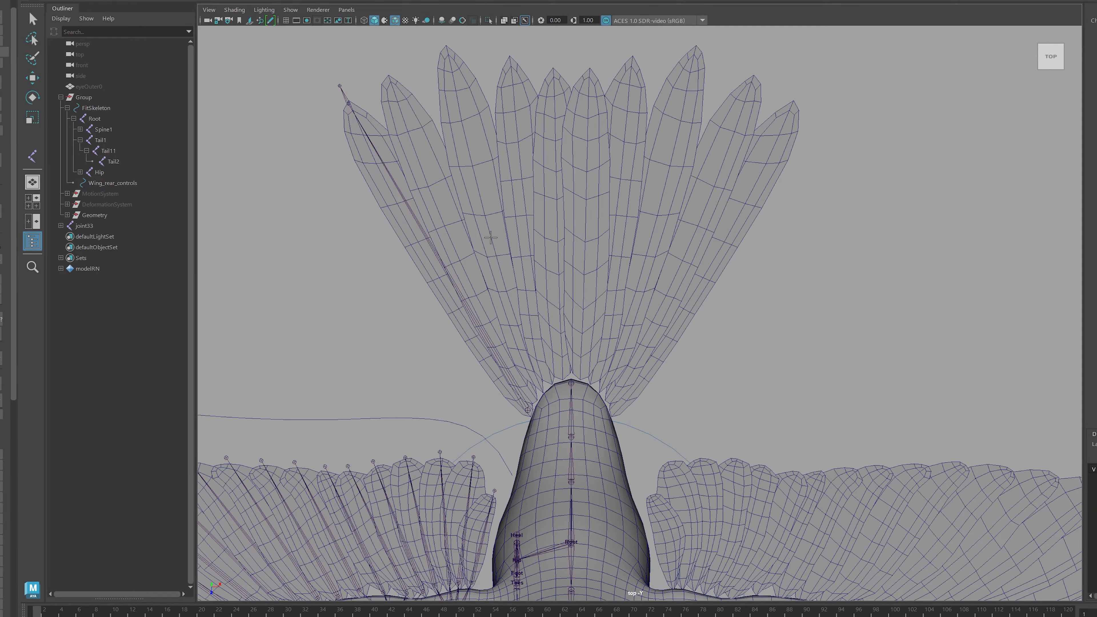
{"action": "scroll", "coordinate": [467, 397], "scroll_direction": "up", "scroll_amount": 2}
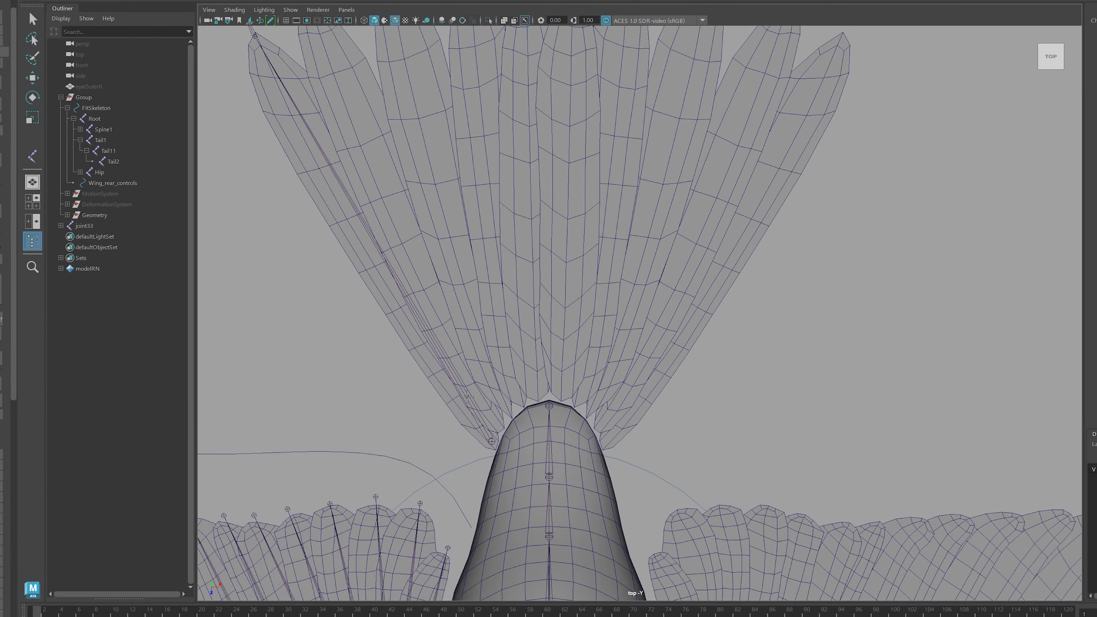
{"action": "left_click", "coordinate": [497, 424]}
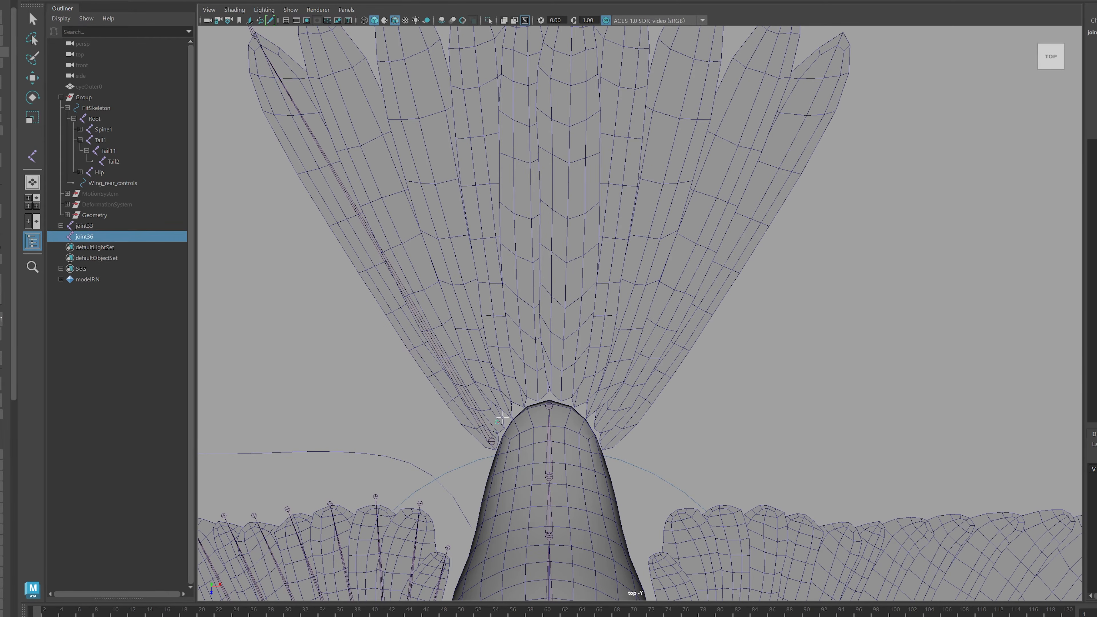
{"action": "middle_click_drag", "start_coordinate": [502, 416], "coordinate": [591, 558], "text": "alt"}
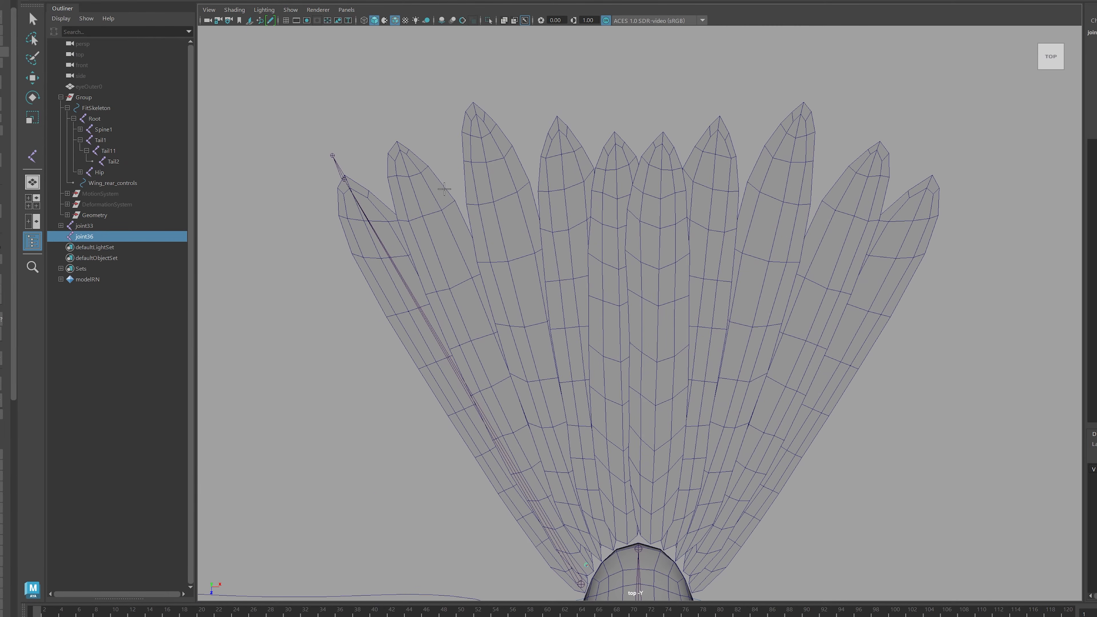
{"action": "left_click", "coordinate": [395, 142]}
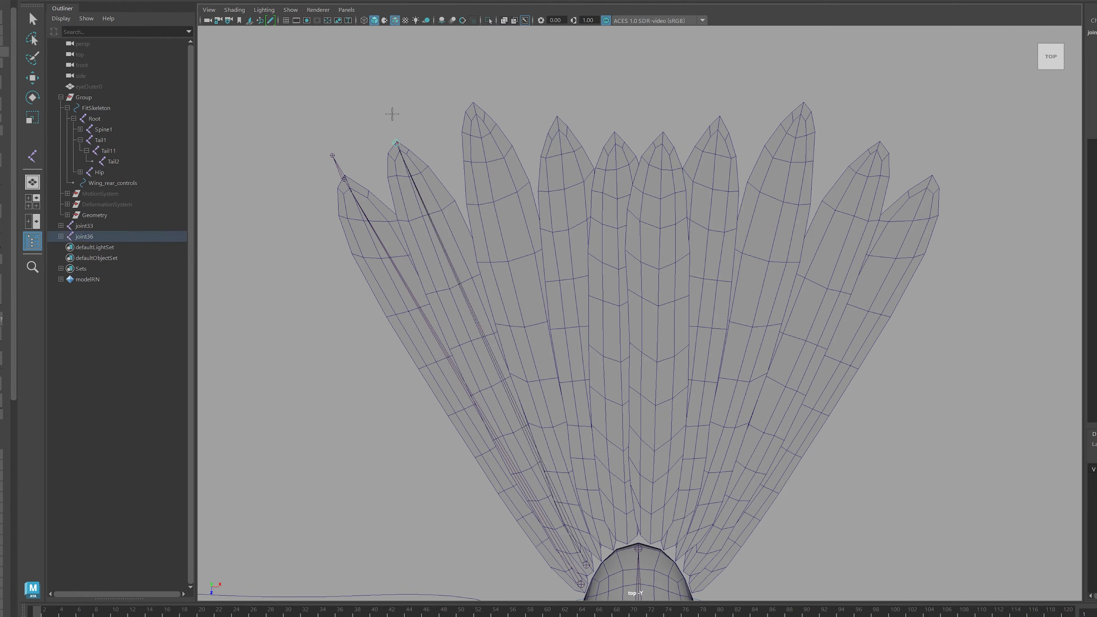
{"action": "left_click", "coordinate": [542, 240]}
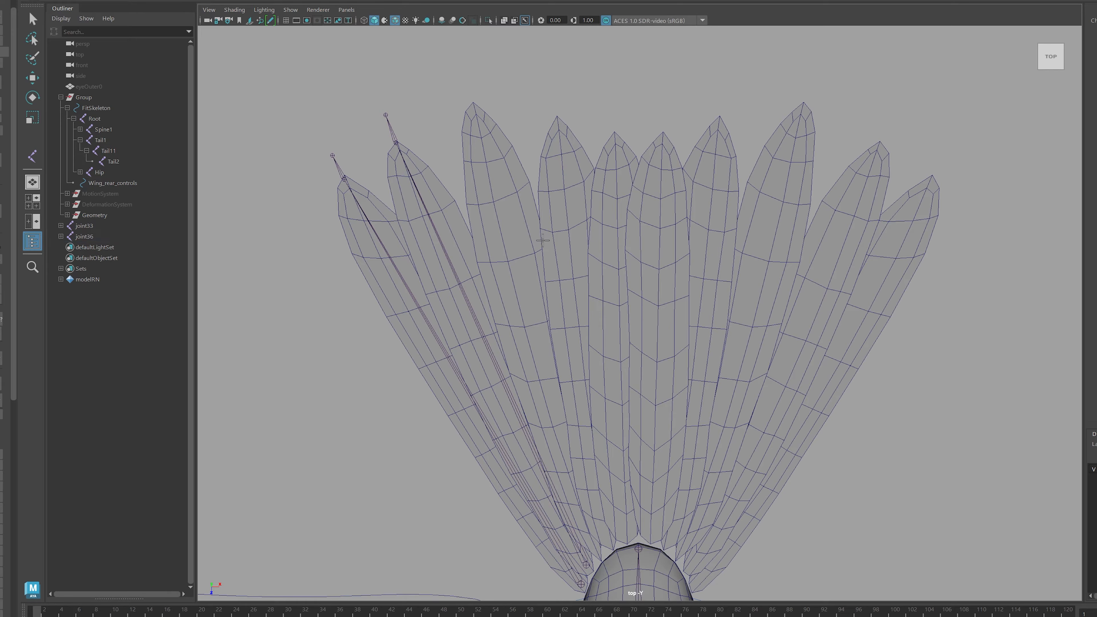
Draw a three-joint chain along the third tail feather, from its base to its tip and just beyond.
{"action": "middle_click_drag", "start_coordinate": [551, 392], "coordinate": [495, 290], "text": "alt"}
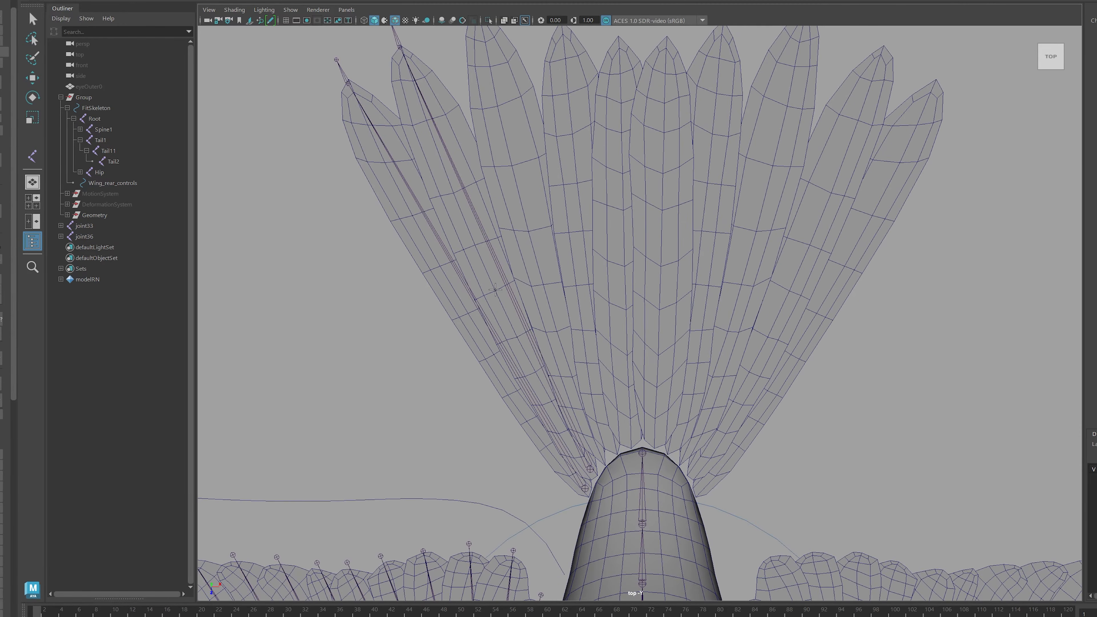
{"action": "left_click", "coordinate": [599, 452]}
{"action": "middle_click_drag", "start_coordinate": [519, 130], "coordinate": [510, 271], "text": "alt"}
{"action": "left_click", "coordinate": [468, 148]}
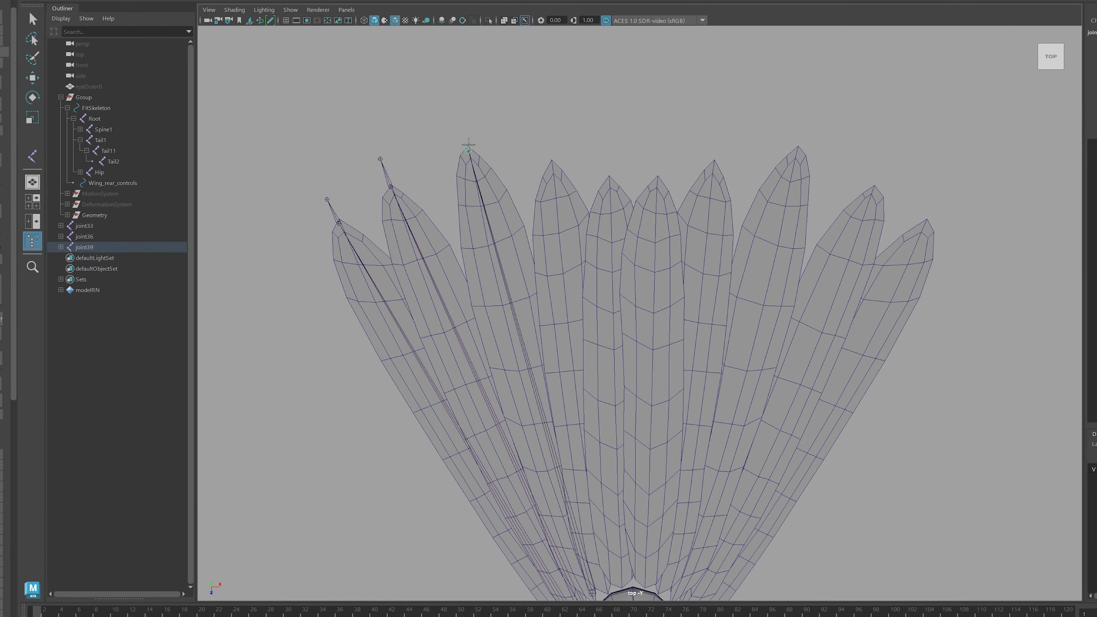
{"action": "left_click", "coordinate": [463, 126]}
{"action": "key", "text": "g"}
Draw a three-joint chain along the fourth tail feather, from its base to its tip and just beyond.
{"action": "middle_click_drag", "start_coordinate": [568, 375], "coordinate": [524, 209], "text": "alt"}
{"action": "scroll", "coordinate": [523, 216], "scroll_direction": "down", "scroll_amount": 2}
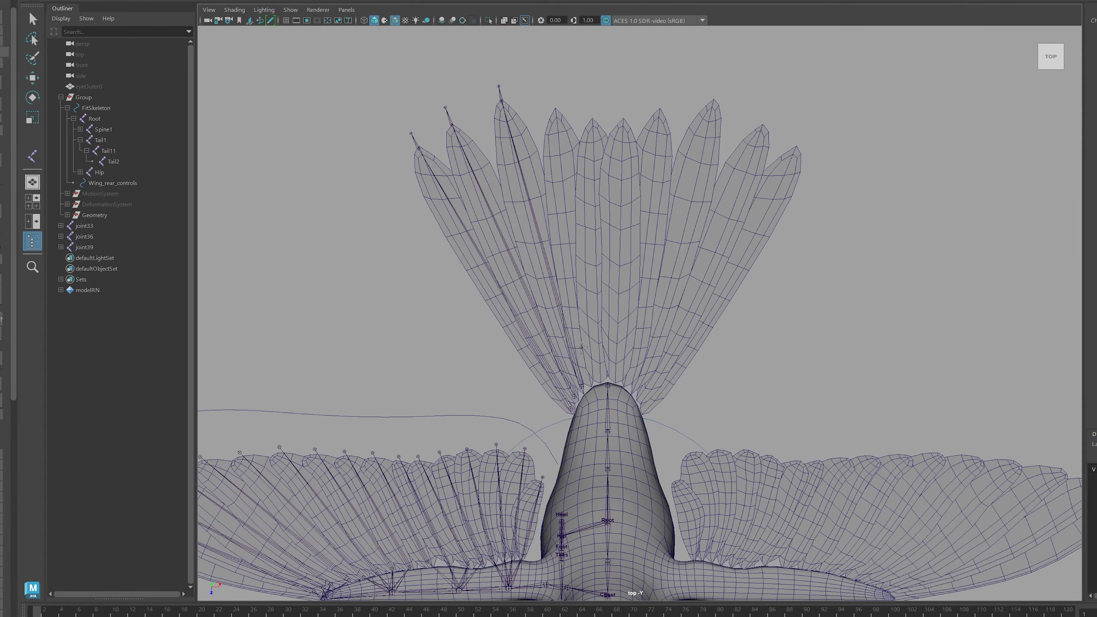
{"action": "scroll", "coordinate": [480, 348], "scroll_direction": "up", "scroll_amount": 1}
{"action": "left_click", "coordinate": [579, 395]}
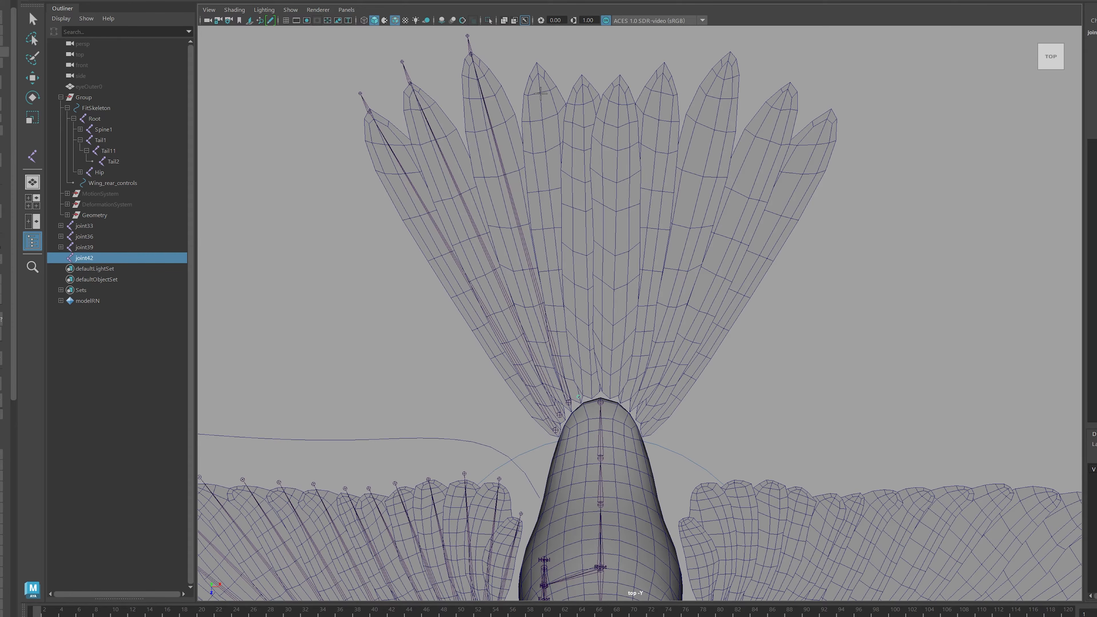
{"action": "left_click", "coordinate": [536, 68]}
{"action": "left_click", "coordinate": [533, 42]}
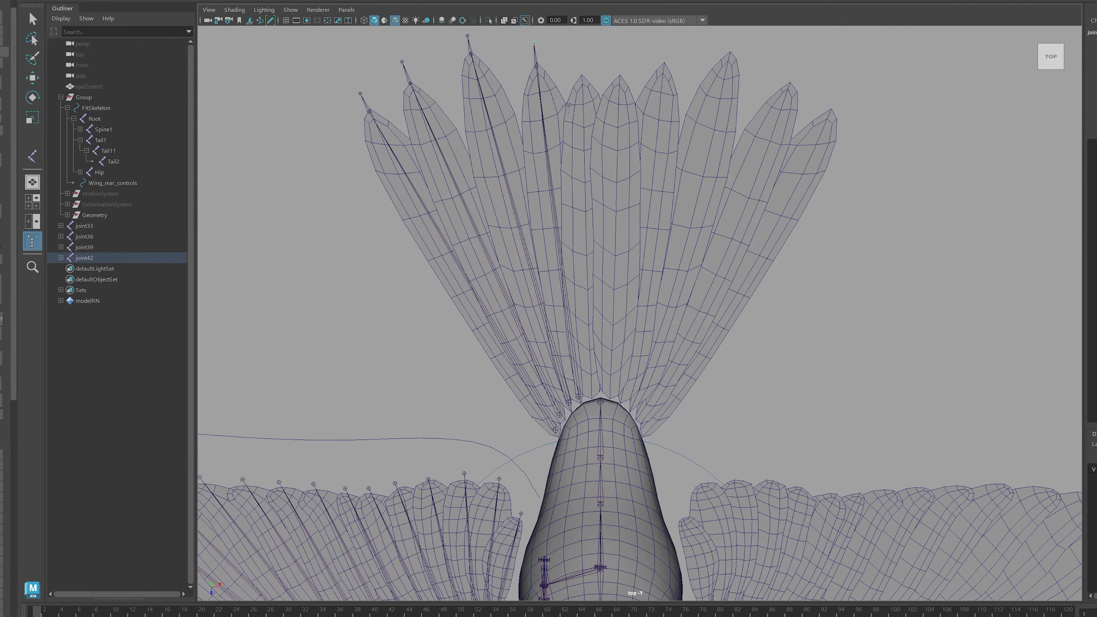
{"action": "key", "text": "Return"}
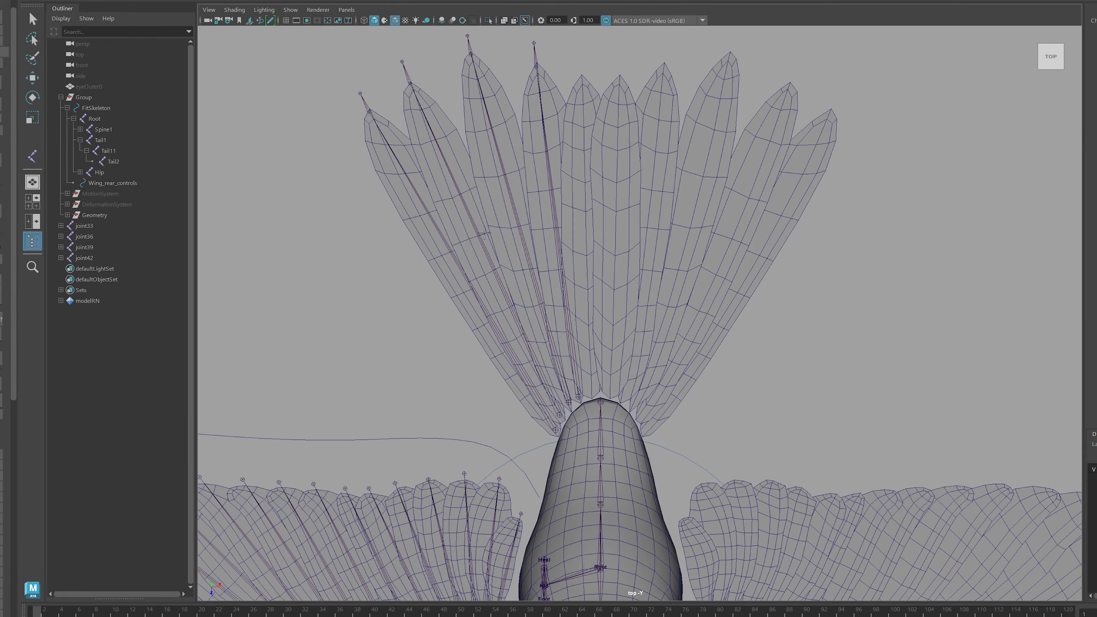
Draw a three-joint chain along the fifth tail feather beside the tail's centreline, from its base to its tip and just beyond.
{"action": "scroll", "coordinate": [570, 229], "scroll_direction": "up", "scroll_amount": 1}
{"action": "middle_click_drag", "start_coordinate": [622, 204], "coordinate": [501, 260], "text": "alt"}
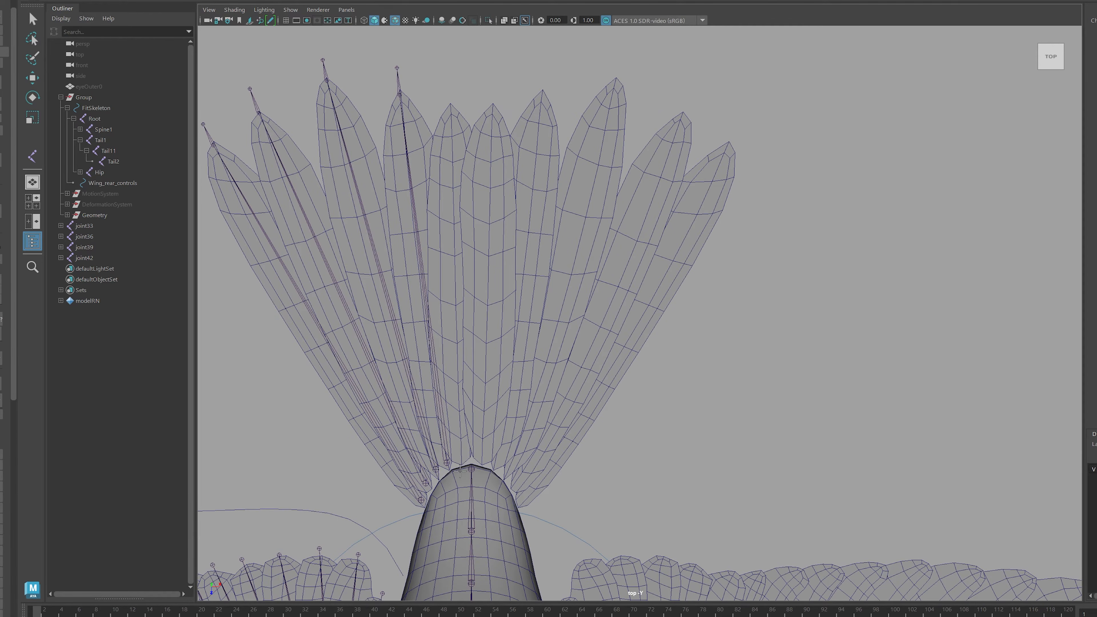
{"action": "middle_click_drag", "start_coordinate": [516, 315], "coordinate": [564, 277], "text": "alt"}
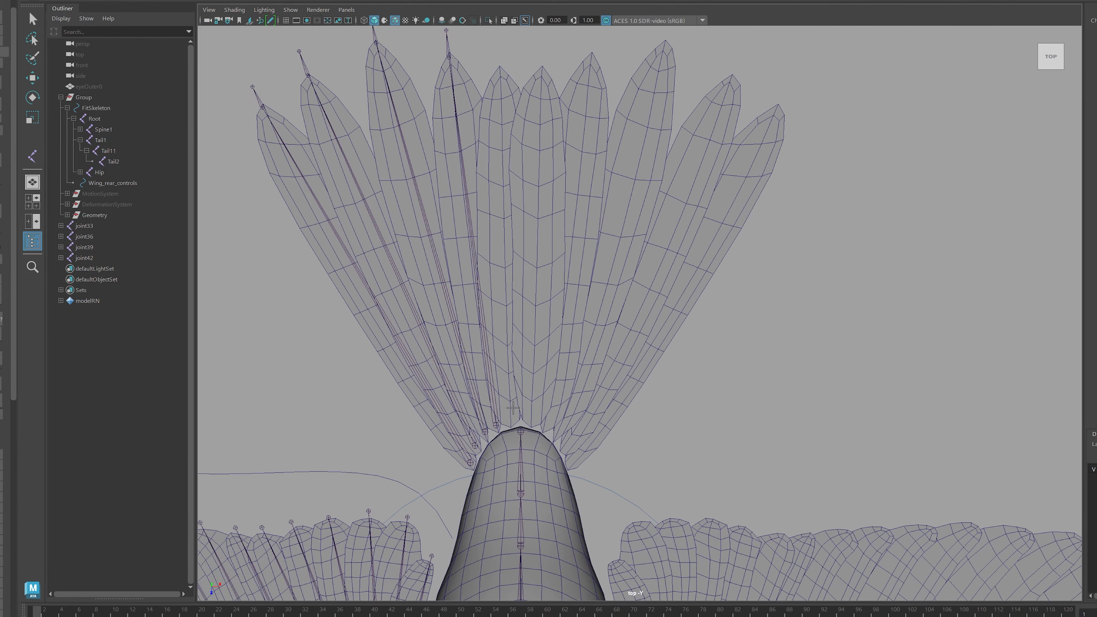
{"action": "left_click", "coordinate": [510, 420]}
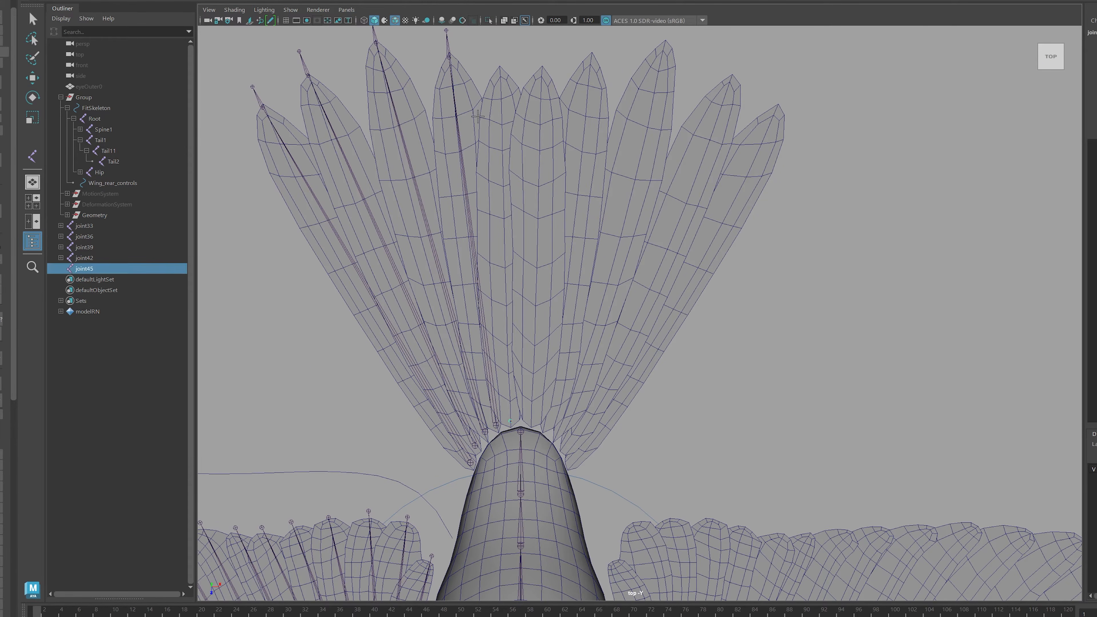
{"action": "left_click", "coordinate": [495, 63]}
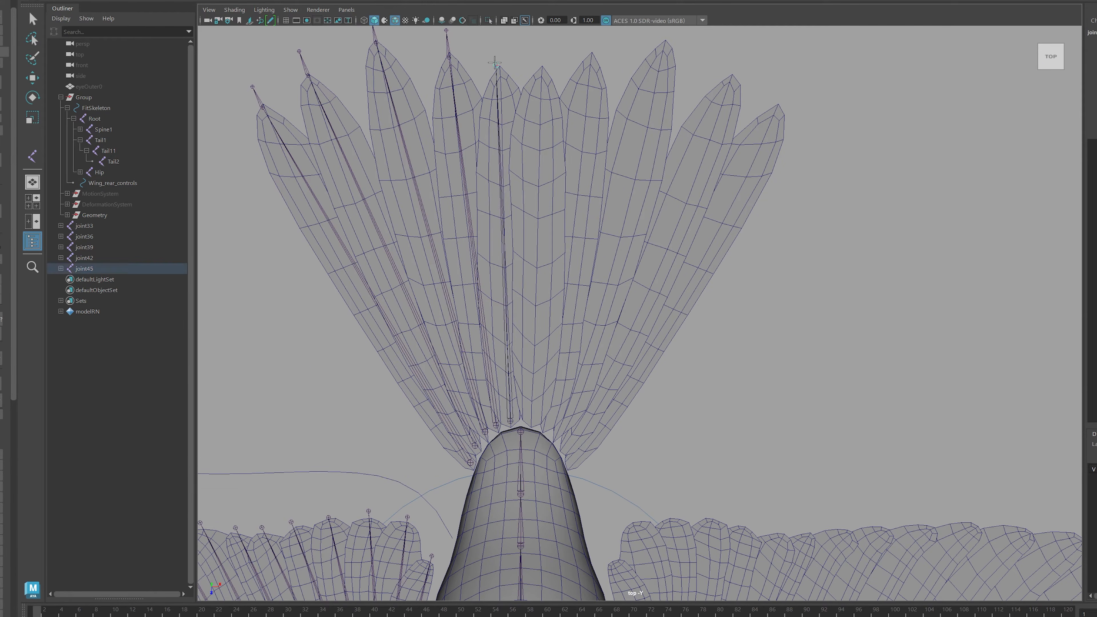
{"action": "left_click", "coordinate": [495, 35]}
{"action": "key", "text": "w"}
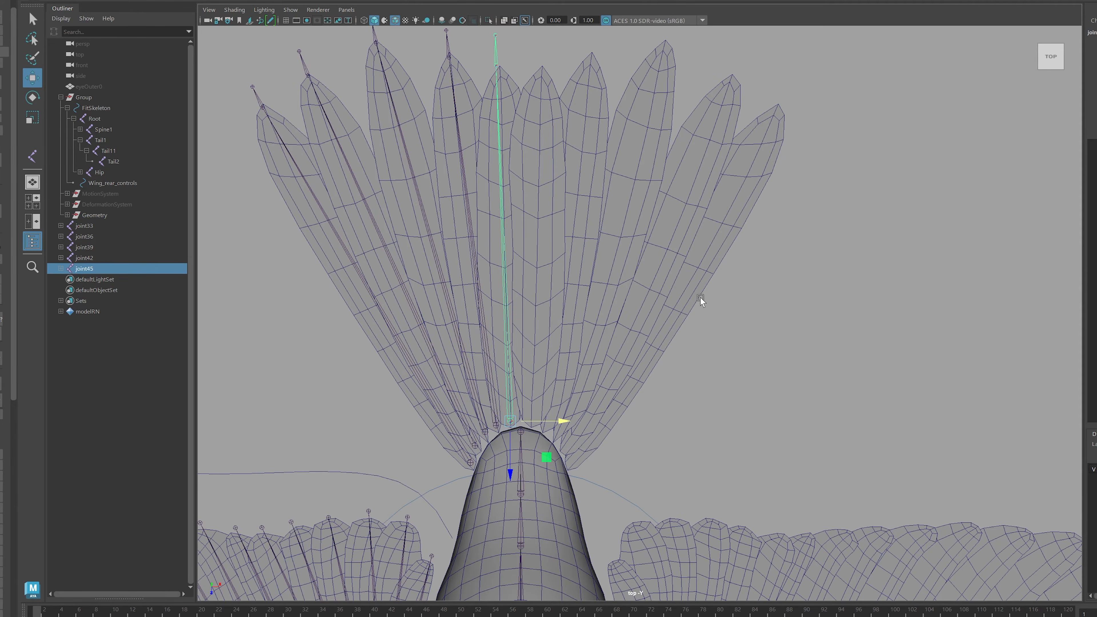
Raise all five feather chains to the tail base in the side view and rotate them to follow the feathers' downward slope.
{"action": "scroll", "coordinate": [700, 297], "scroll_direction": "down", "scroll_amount": 5}
{"action": "scroll", "coordinate": [715, 315], "scroll_direction": "up", "scroll_amount": 1}
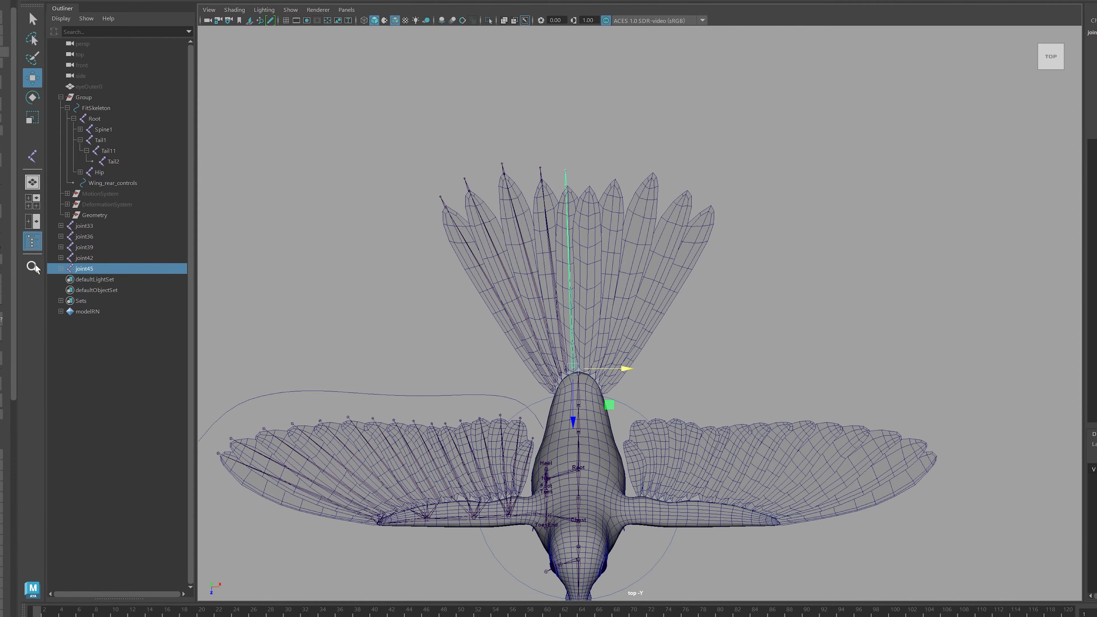
{"action": "scroll", "coordinate": [575, 322], "scroll_direction": "up", "scroll_amount": 2}
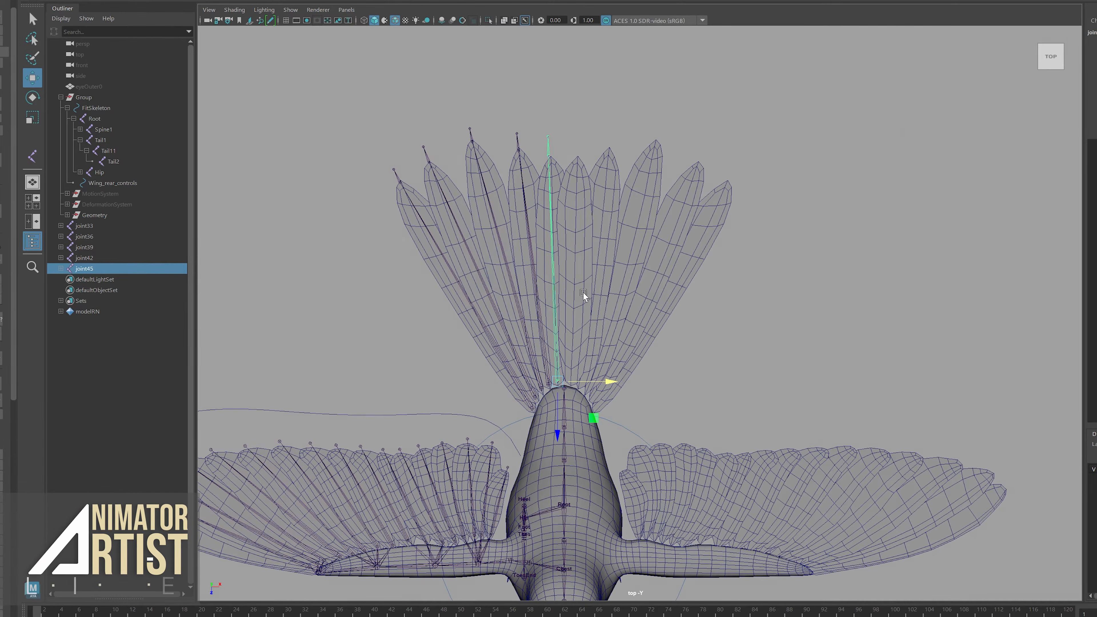
{"action": "key", "text": "space"}
{"action": "key", "text": "space"}
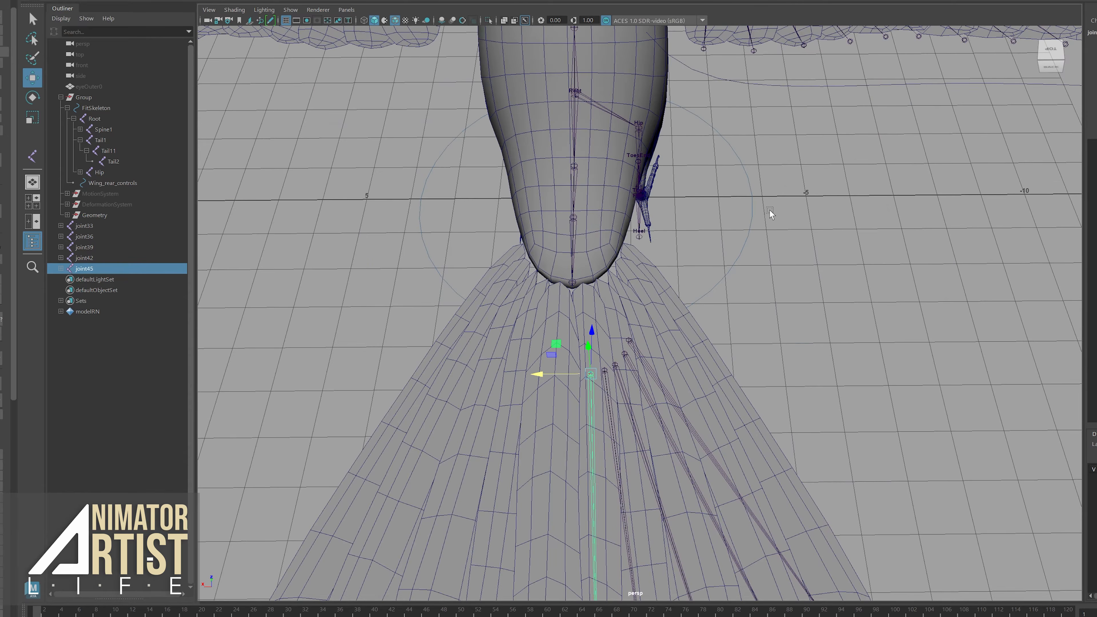
{"action": "left_click_drag", "start_coordinate": [772, 212], "coordinate": [613, 396], "text": "alt"}
{"action": "left_click_drag", "start_coordinate": [551, 378], "coordinate": [573, 442]}
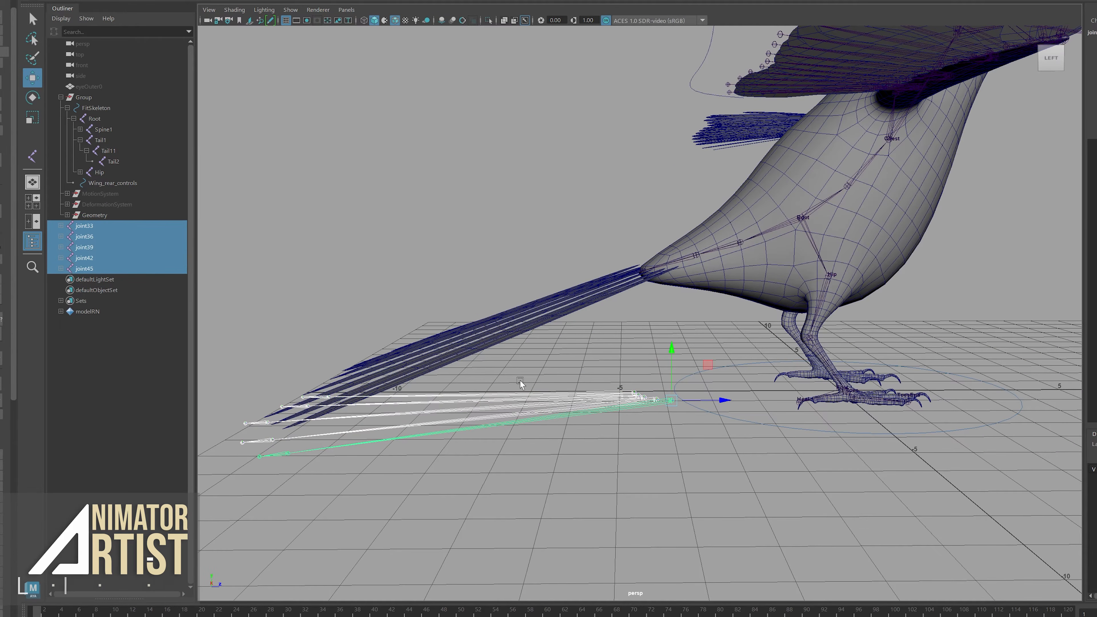
{"action": "key", "text": "space"}
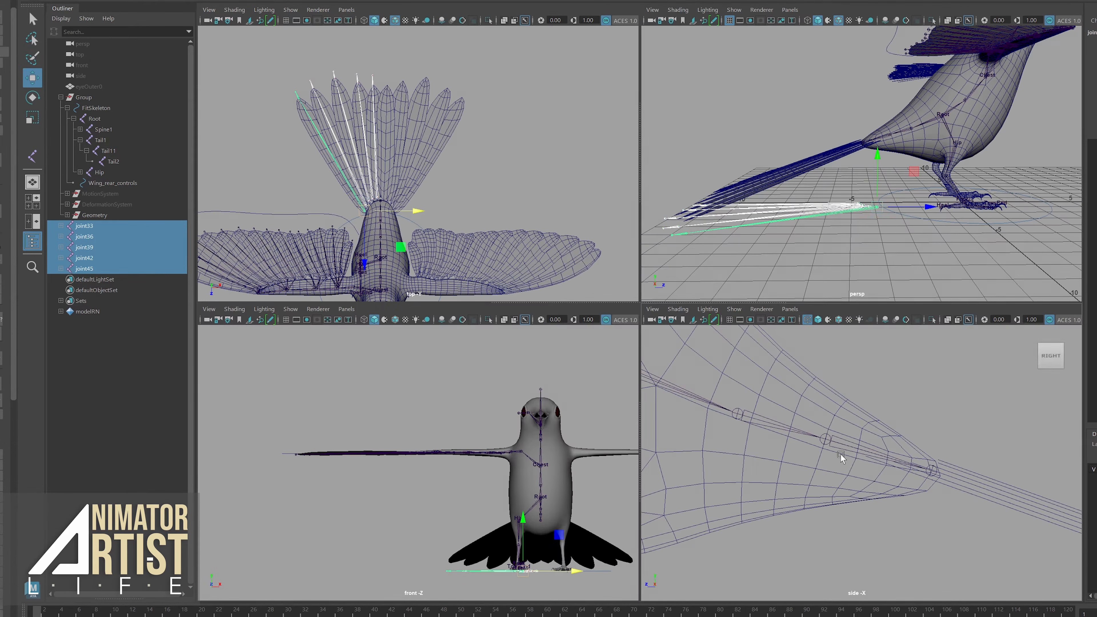
{"action": "key", "text": "space"}
{"action": "right_click_drag", "start_coordinate": [514, 350], "coordinate": [801, 389], "text": "alt"}
{"action": "middle_click_drag", "start_coordinate": [651, 390], "coordinate": [549, 372], "text": "alt"}
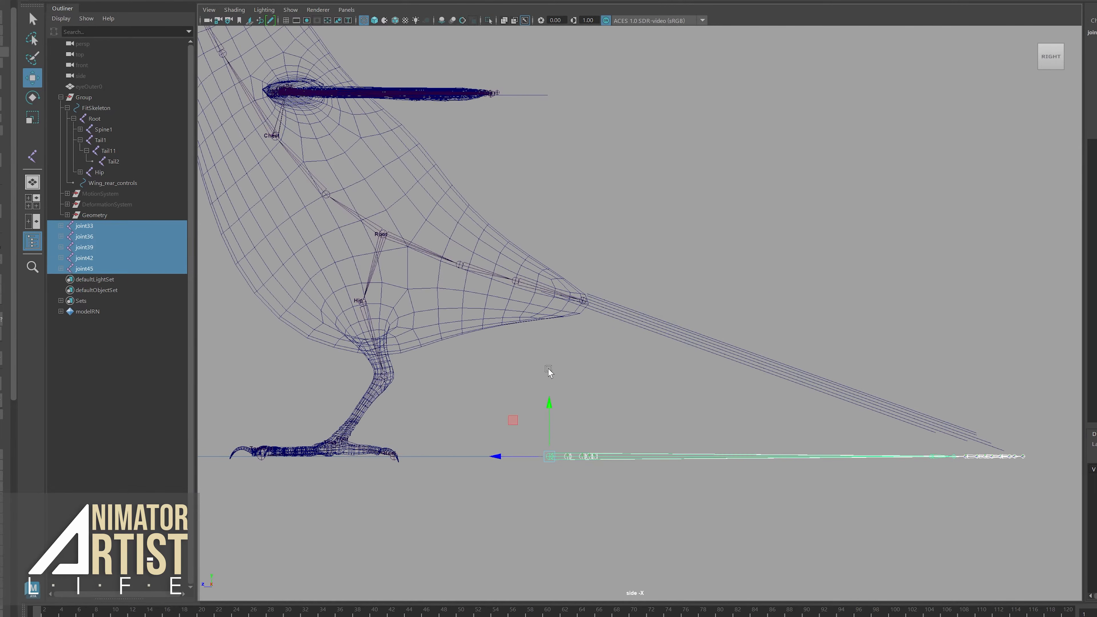
{"action": "left_click_drag", "start_coordinate": [549, 402], "coordinate": [591, 281]}
{"action": "key", "text": "e"}
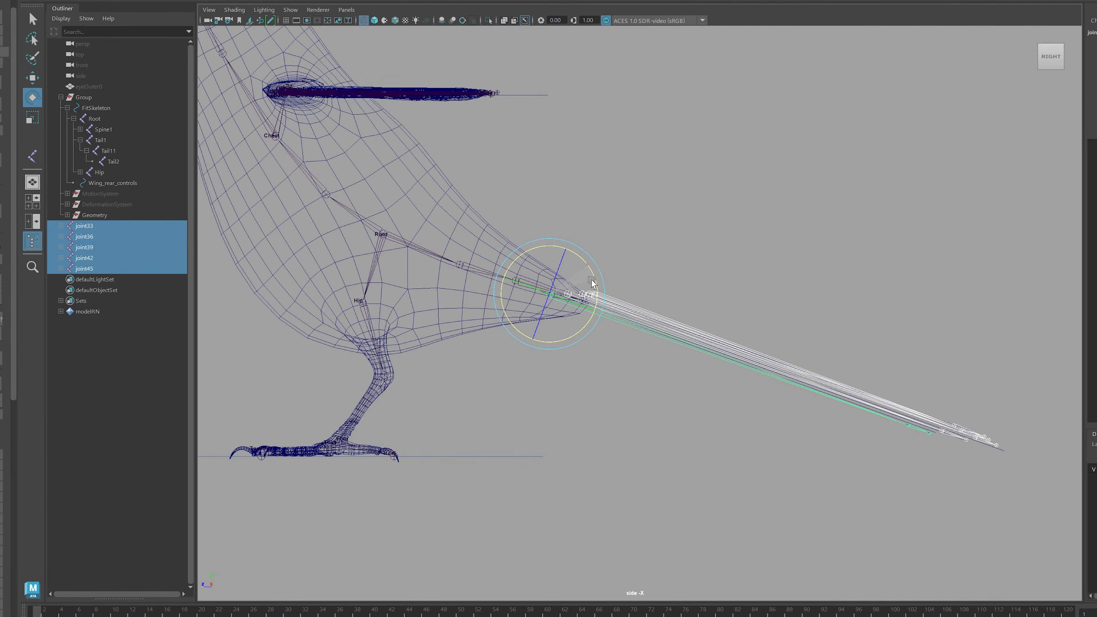
Move the base joint of the second feather's chain vertically to fit the root of its feather.
{"action": "key", "text": "space"}
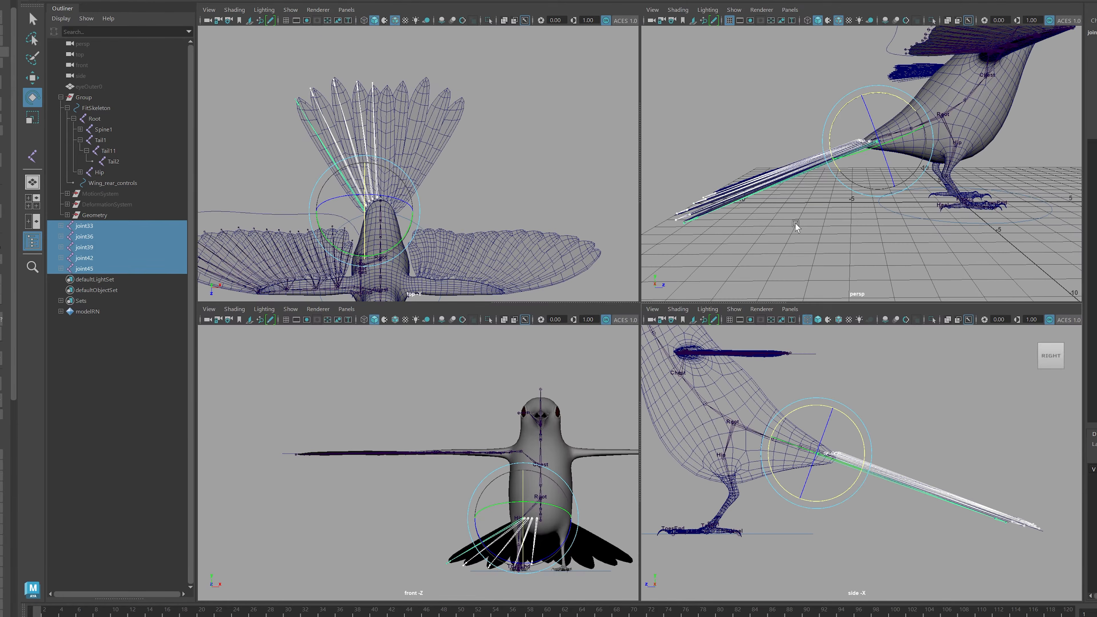
{"action": "right_click_drag", "start_coordinate": [796, 225], "coordinate": [847, 219], "text": "alt"}
{"action": "key", "text": "space"}
{"action": "left_click_drag", "start_coordinate": [766, 213], "coordinate": [449, 274], "text": "alt"}
{"action": "scroll", "coordinate": [568, 282], "scroll_direction": "up", "scroll_amount": 6}
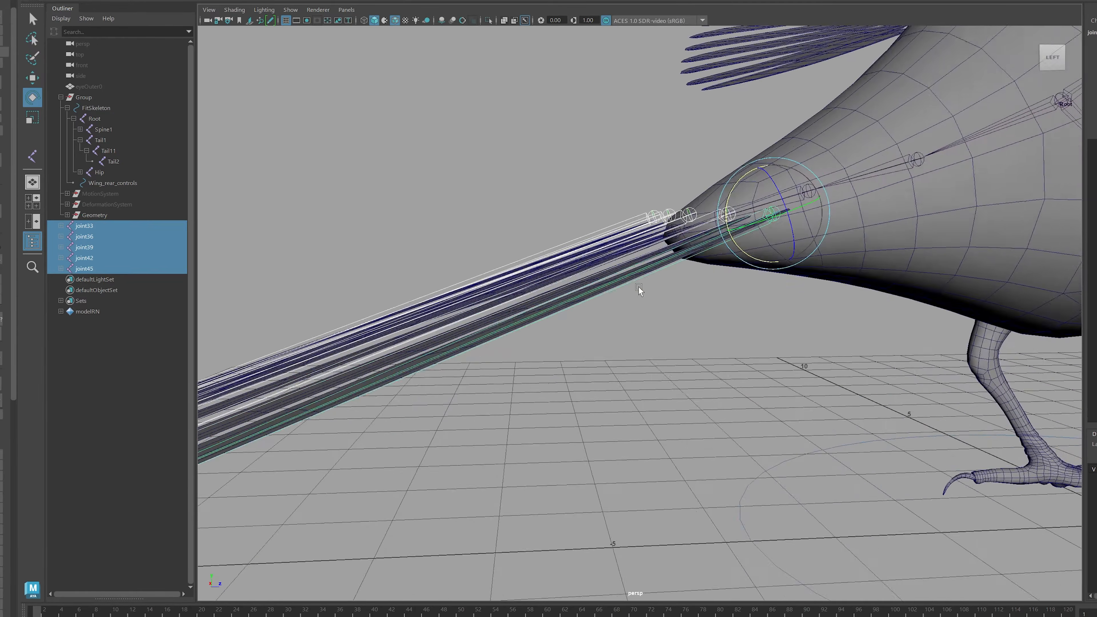
{"action": "left_click_drag", "start_coordinate": [592, 310], "coordinate": [687, 317], "text": "alt"}
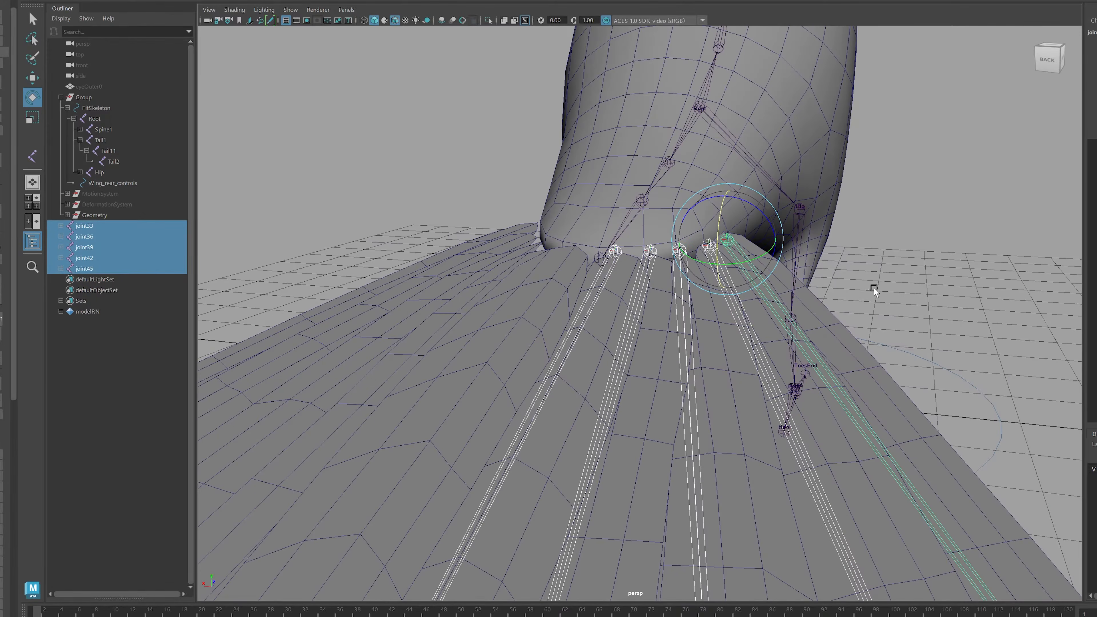
{"action": "left_click", "coordinate": [884, 283]}
{"action": "middle_click_drag", "start_coordinate": [678, 275], "coordinate": [635, 259], "text": "alt"}
{"action": "scroll", "coordinate": [635, 259], "scroll_direction": "up", "scroll_amount": 3}
{"action": "left_click_drag", "start_coordinate": [635, 259], "coordinate": [765, 227], "text": "alt"}
{"action": "left_click", "coordinate": [733, 221]}
{"action": "key", "text": "w"}
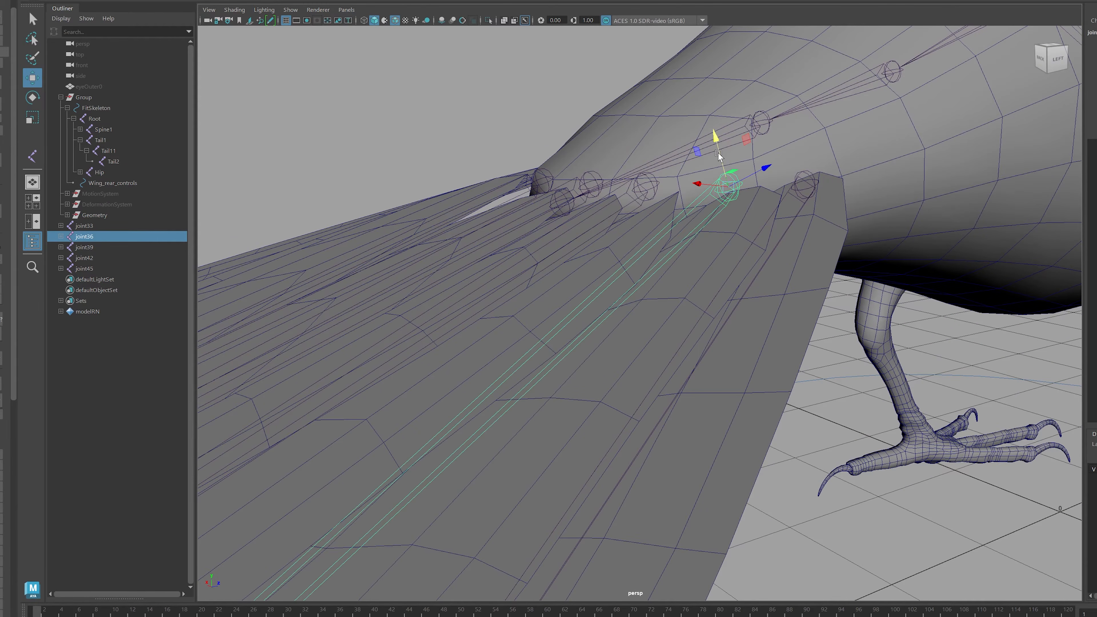
{"action": "left_click_drag", "start_coordinate": [722, 159], "coordinate": [784, 182]}
Fit the base joints of the third, fourth and fifth feather chains to the roots of their feathers.
{"action": "left_click", "coordinate": [637, 185]}
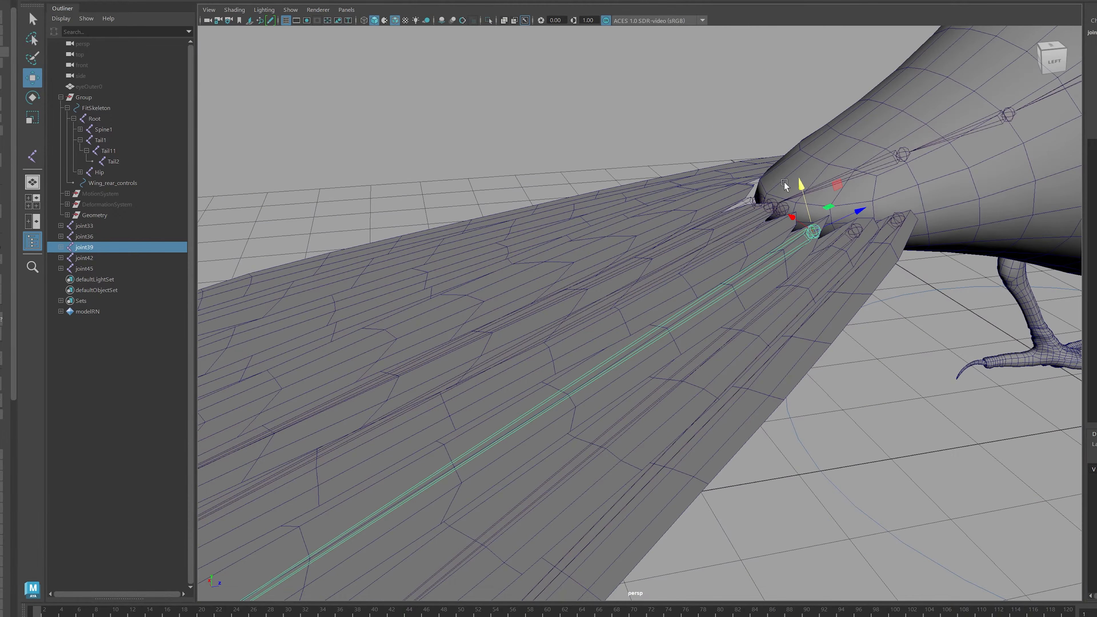
{"action": "left_click_drag", "start_coordinate": [609, 229], "coordinate": [853, 227], "text": "alt"}
{"action": "left_click", "coordinate": [731, 207]}
{"action": "left_click", "coordinate": [835, 211]}
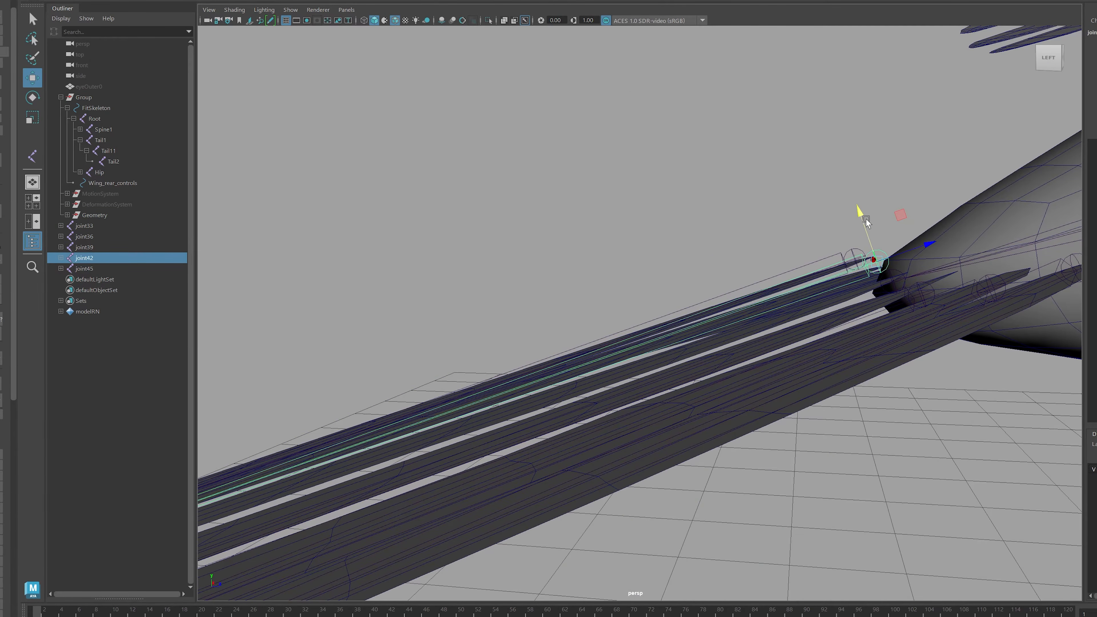
{"action": "left_click_drag", "start_coordinate": [679, 294], "coordinate": [779, 314], "text": "alt"}
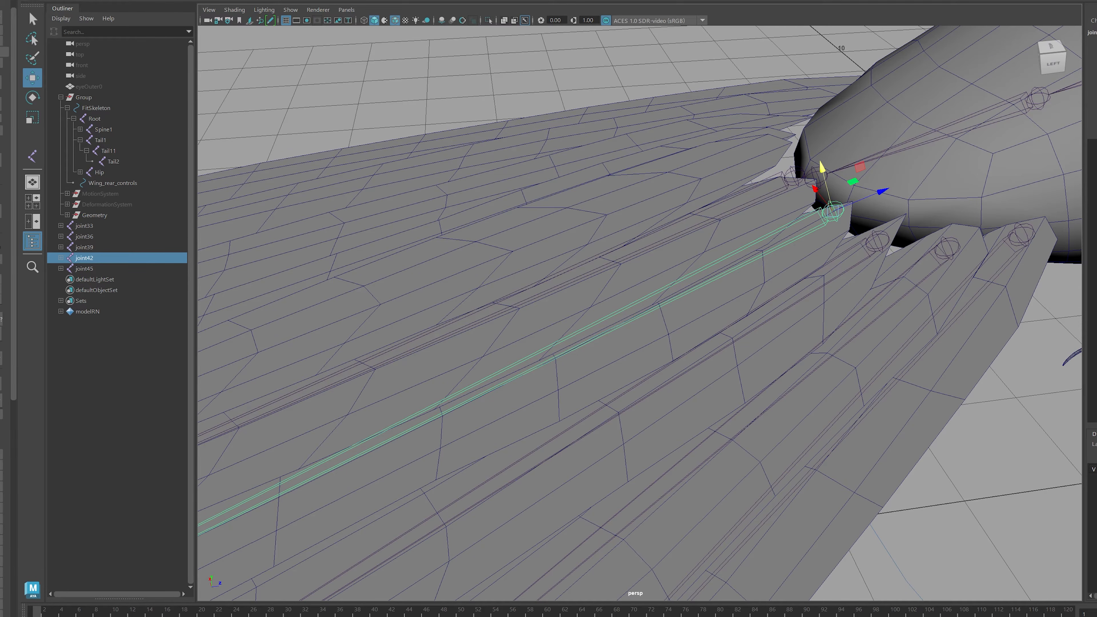
{"action": "left_click_drag", "start_coordinate": [482, 67], "coordinate": [354, 248], "text": "alt"}
{"action": "left_click", "coordinate": [577, 164]}
{"action": "left_click", "coordinate": [578, 164]}
{"action": "left_click_drag", "start_coordinate": [641, 298], "coordinate": [513, 305], "text": "alt"}
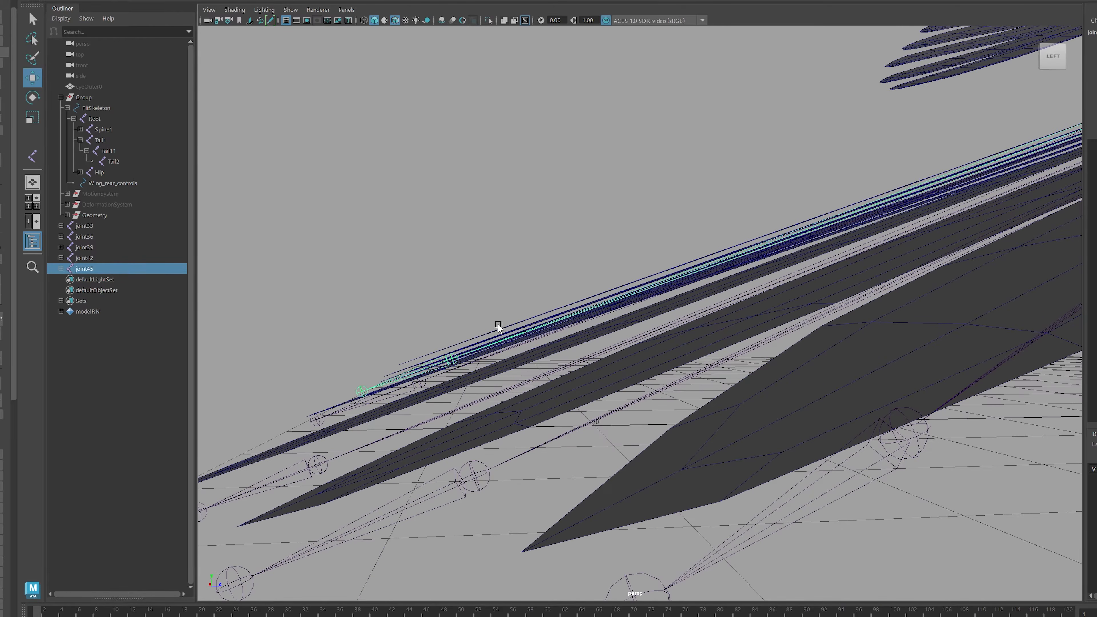
Adjust the tip joints of the feather chains, including the outermost one, to line up with the feather tips.
{"action": "left_click", "coordinate": [321, 463]}
{"action": "left_click_drag", "start_coordinate": [320, 463], "coordinate": [516, 340], "text": "alt"}
{"action": "left_click", "coordinate": [473, 350]}
{"action": "left_click_drag", "start_coordinate": [453, 306], "coordinate": [433, 266]}
{"action": "left_click", "coordinate": [864, 312]}
{"action": "left_click_drag", "start_coordinate": [894, 306], "coordinate": [530, 478], "text": "alt"}
{"action": "left_click", "coordinate": [534, 487]}
{"action": "left_click_drag", "start_coordinate": [492, 282], "coordinate": [638, 321], "text": "alt"}
Examine the five feather chains and their alignment with the feathers and tail base from above and behind.
{"action": "left_click_drag", "start_coordinate": [754, 296], "coordinate": [738, 416], "text": "alt"}
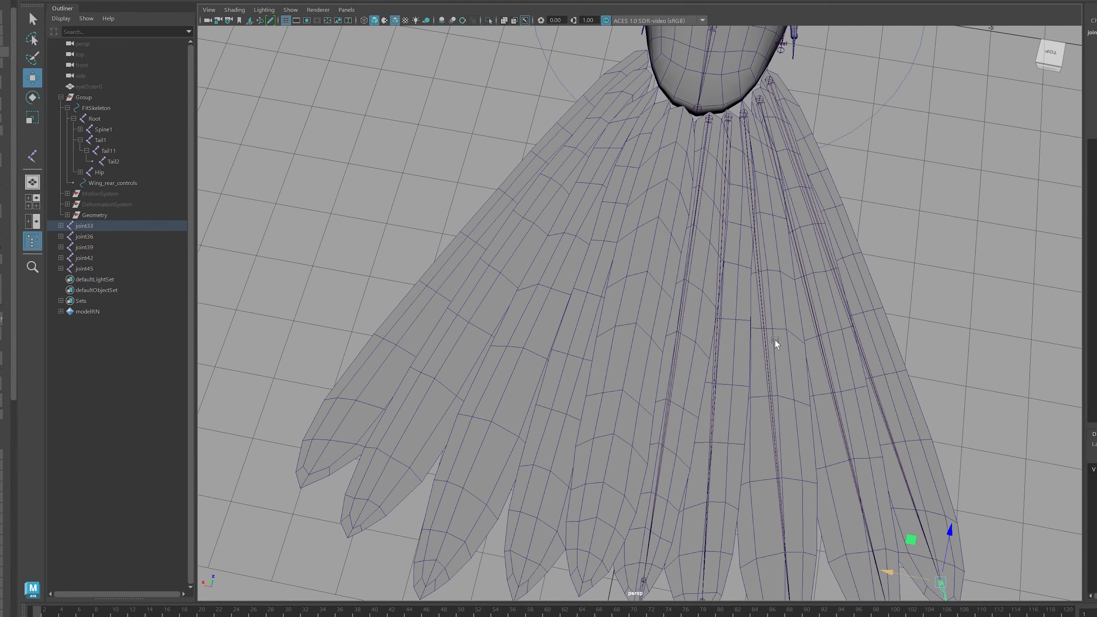
{"action": "left_click_drag", "start_coordinate": [752, 235], "coordinate": [697, 296], "text": "alt"}
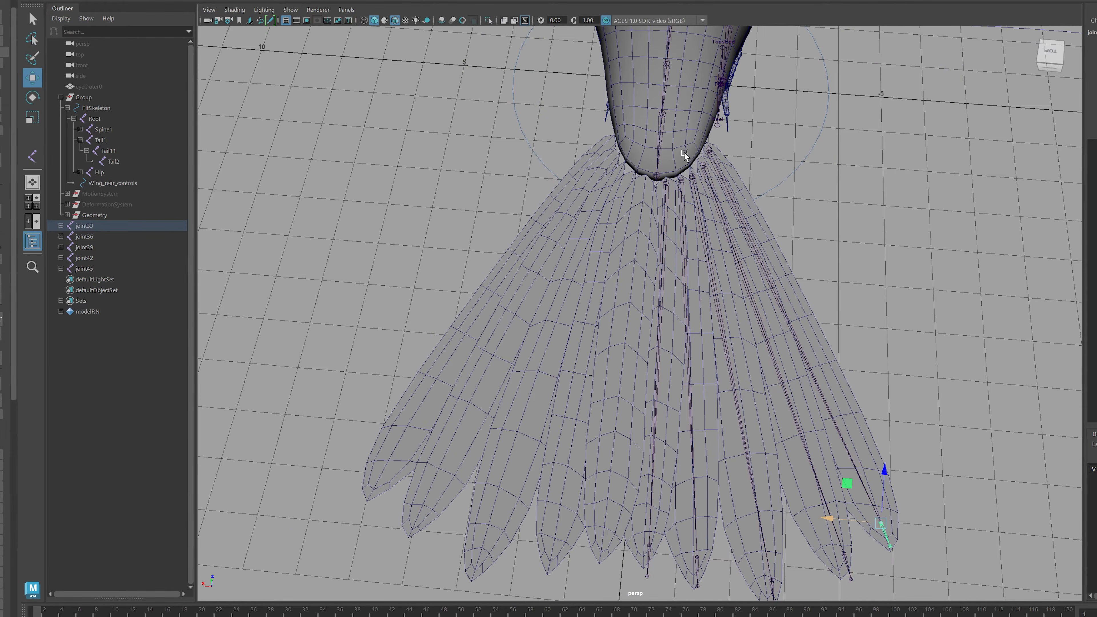
{"action": "left_click_drag", "start_coordinate": [708, 258], "coordinate": [665, 320], "text": "alt"}
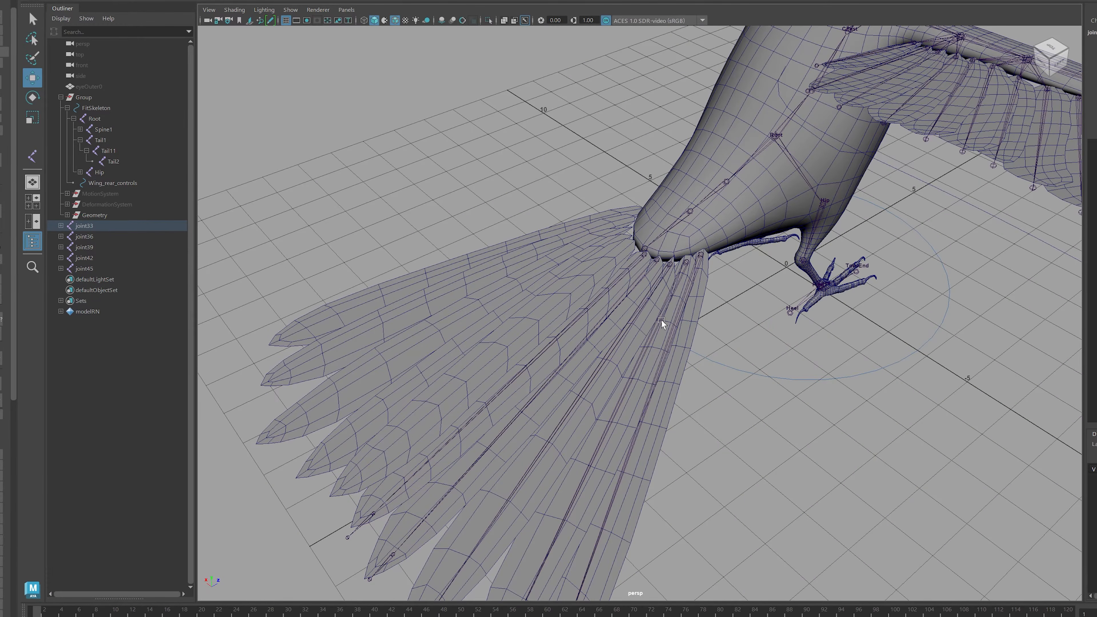
{"action": "left_click_drag", "start_coordinate": [679, 366], "coordinate": [727, 362], "text": "alt"}
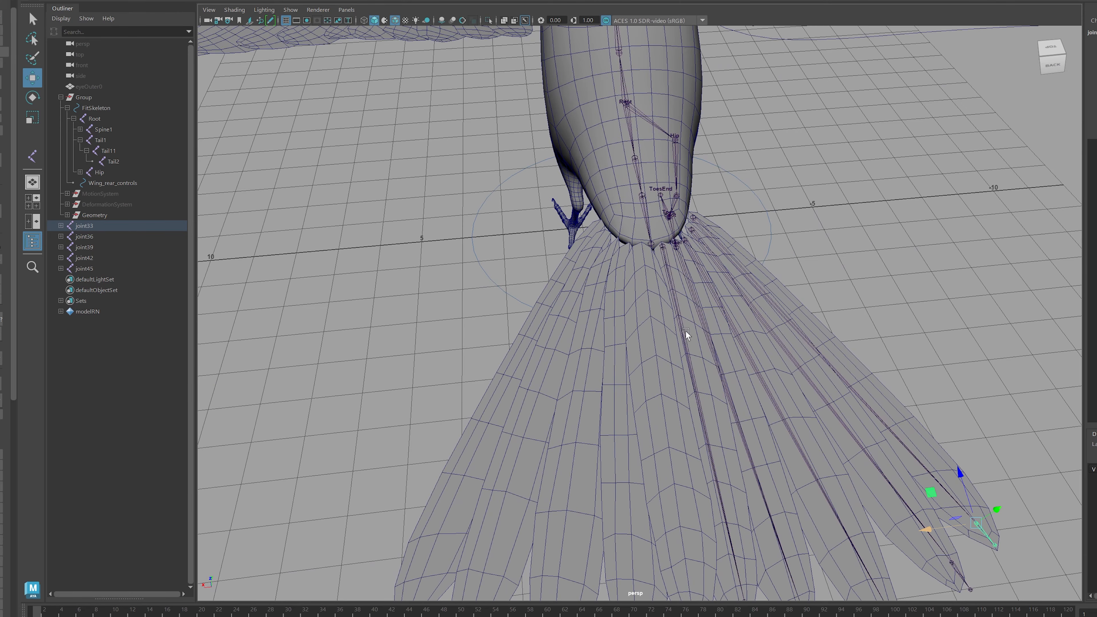
{"action": "left_click_drag", "start_coordinate": [686, 330], "coordinate": [586, 329], "text": "alt"}
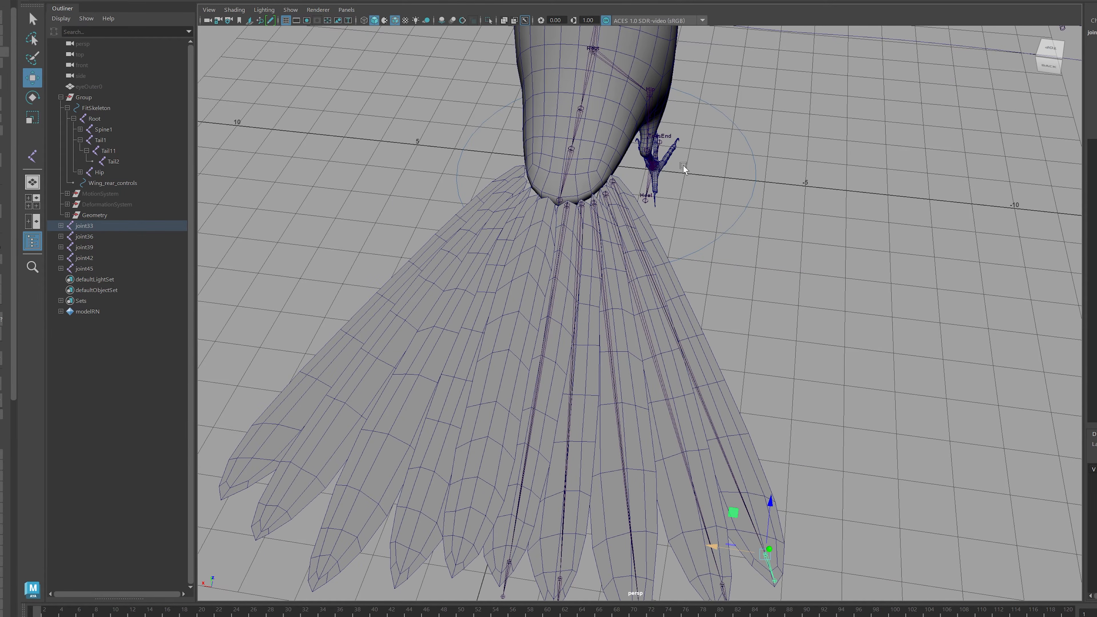
{"action": "scroll", "coordinate": [604, 328], "scroll_direction": "up", "scroll_amount": 5}
{"action": "middle_click_drag", "start_coordinate": [674, 167], "coordinate": [646, 290], "text": "alt"}
{"action": "scroll", "coordinate": [646, 293], "scroll_direction": "up", "scroll_amount": 3}
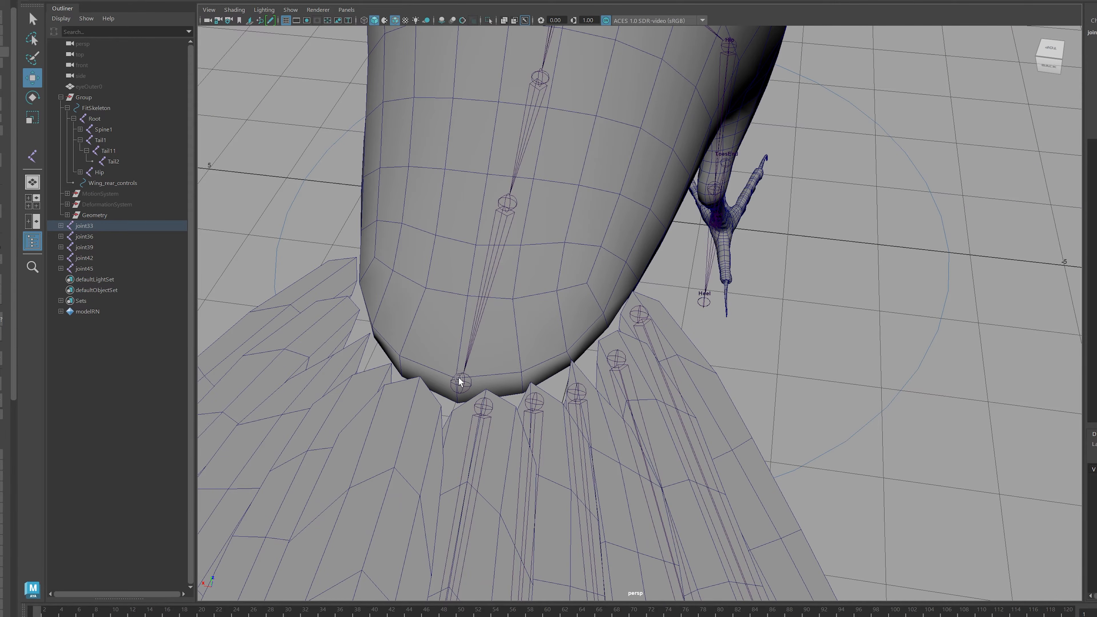
{"action": "scroll", "coordinate": [459, 381], "scroll_direction": "down", "scroll_amount": 5}
{"action": "scroll", "coordinate": [483, 372], "scroll_direction": "up", "scroll_amount": 2}
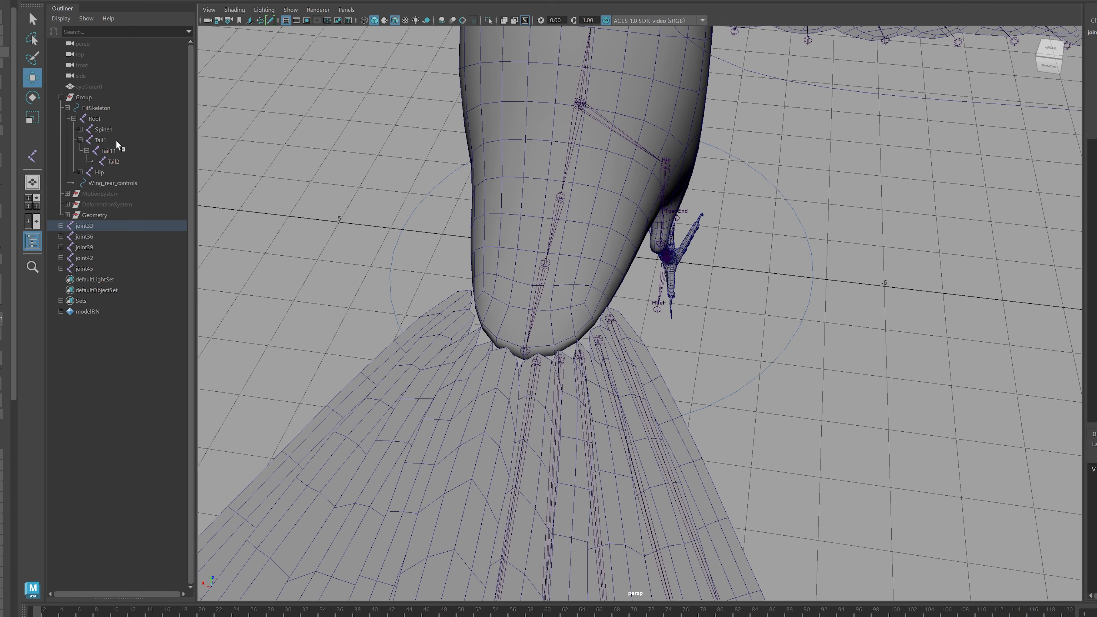
{"action": "key", "text": "q"}
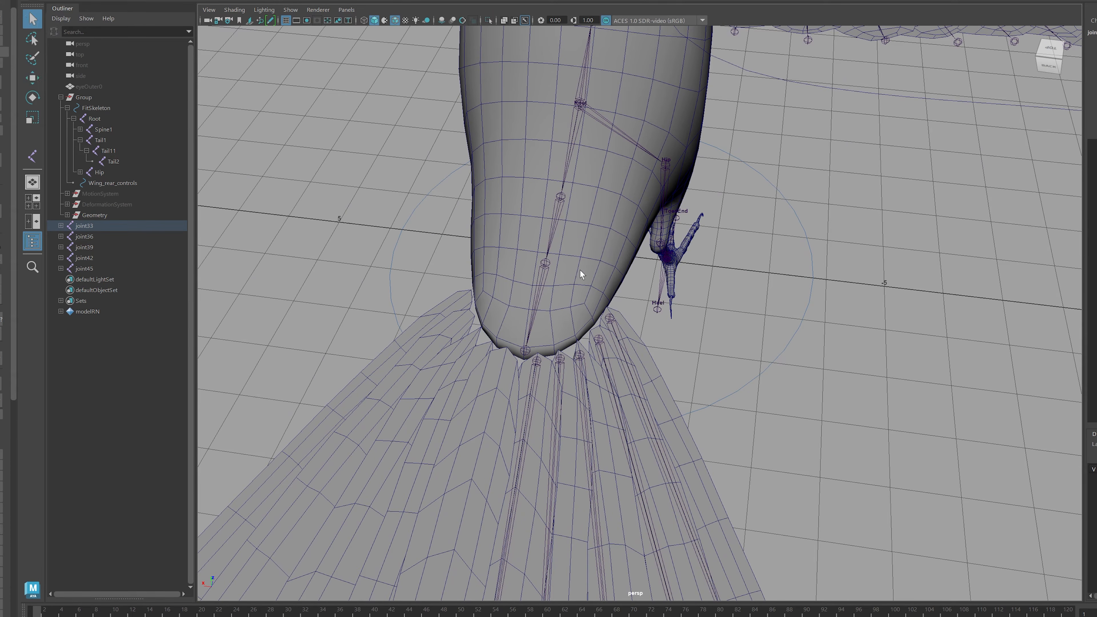
{"action": "left_click_drag", "start_coordinate": [581, 274], "coordinate": [663, 353], "text": "alt"}
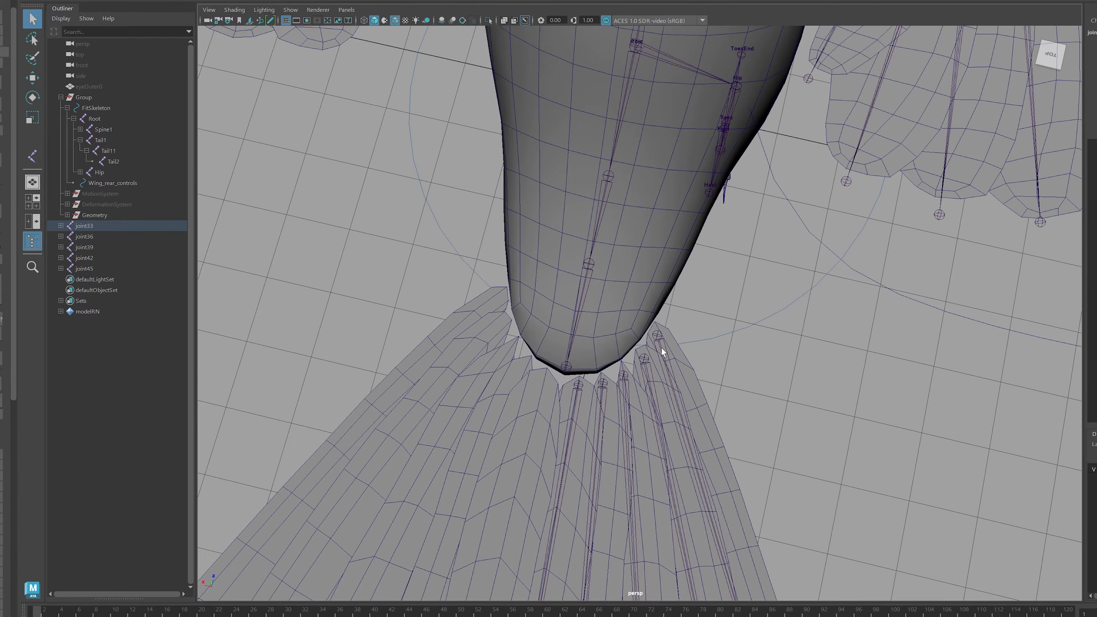
Parent the five tail feather chains joint33, joint36, joint39, joint42 and joint45 under the Tail2 fit joint.
{"action": "left_click_drag", "start_coordinate": [712, 413], "coordinate": [570, 434]}
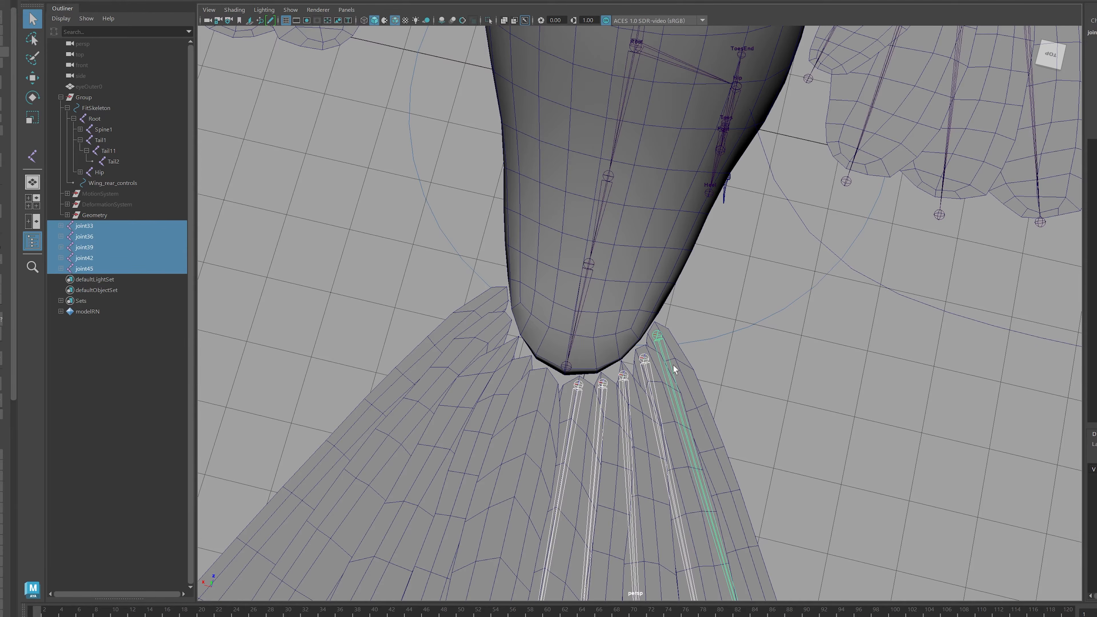
{"action": "left_click", "coordinate": [566, 368], "text": "shift"}
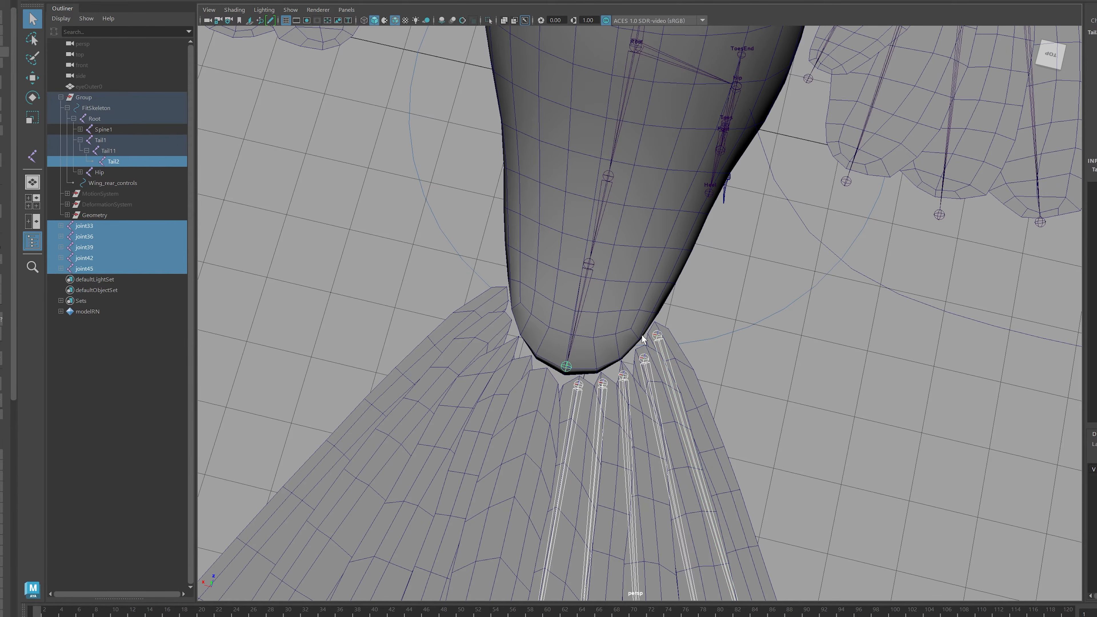
{"action": "key", "text": "p"}
{"action": "scroll", "coordinate": [642, 339], "scroll_direction": "down", "scroll_amount": 5}
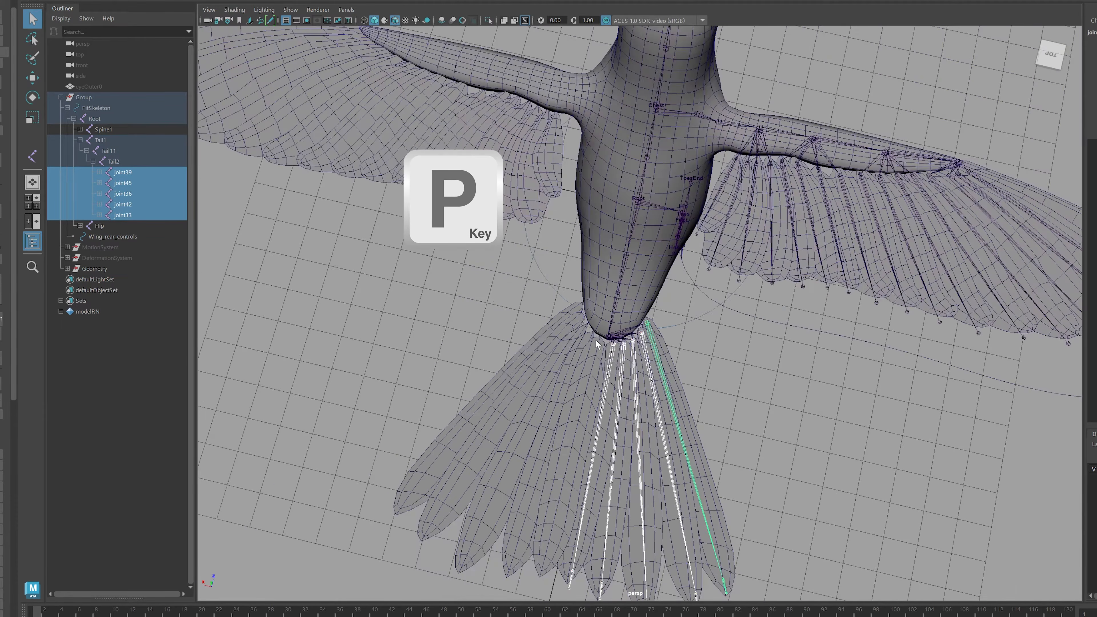
{"action": "left_click_drag", "start_coordinate": [642, 338], "coordinate": [670, 350], "text": "alt"}
{"action": "left_click_drag", "start_coordinate": [811, 387], "coordinate": [794, 360], "text": "alt"}
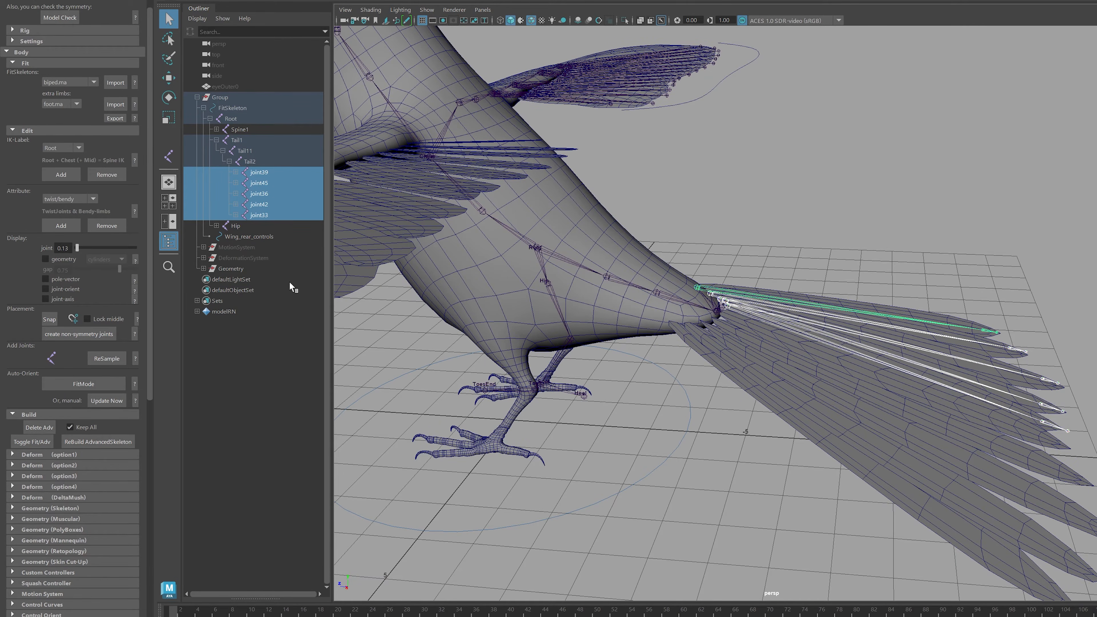
Rebuild the AdvancedSkeleton rig from the updated fit skeleton and review the build log in the Script Editor.
{"action": "left_click", "coordinate": [98, 442]}
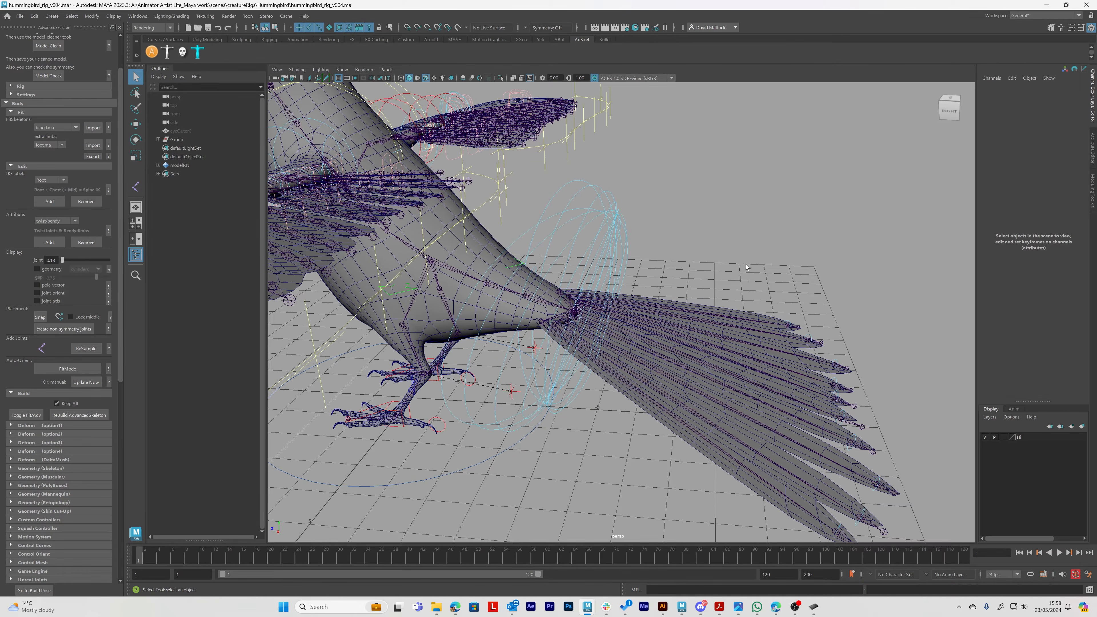
{"action": "left_click_drag", "start_coordinate": [748, 262], "coordinate": [897, 498], "text": "alt"}
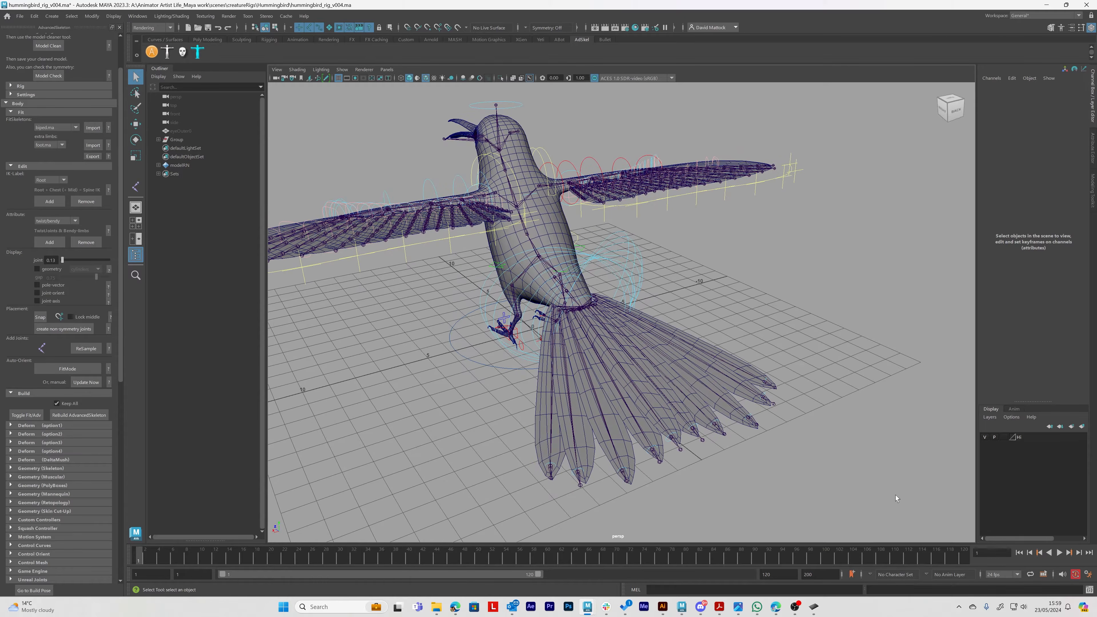
{"action": "left_click", "coordinate": [1090, 590]}
{"action": "left_click_drag", "start_coordinate": [899, 298], "coordinate": [899, 225]}
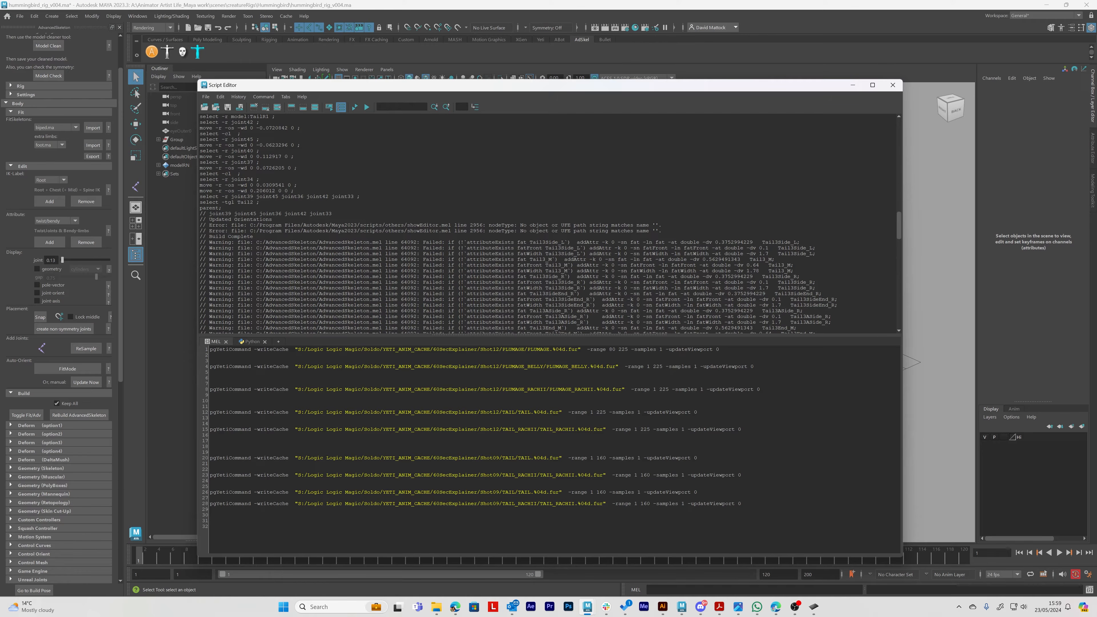
{"action": "left_click", "coordinate": [892, 86]}
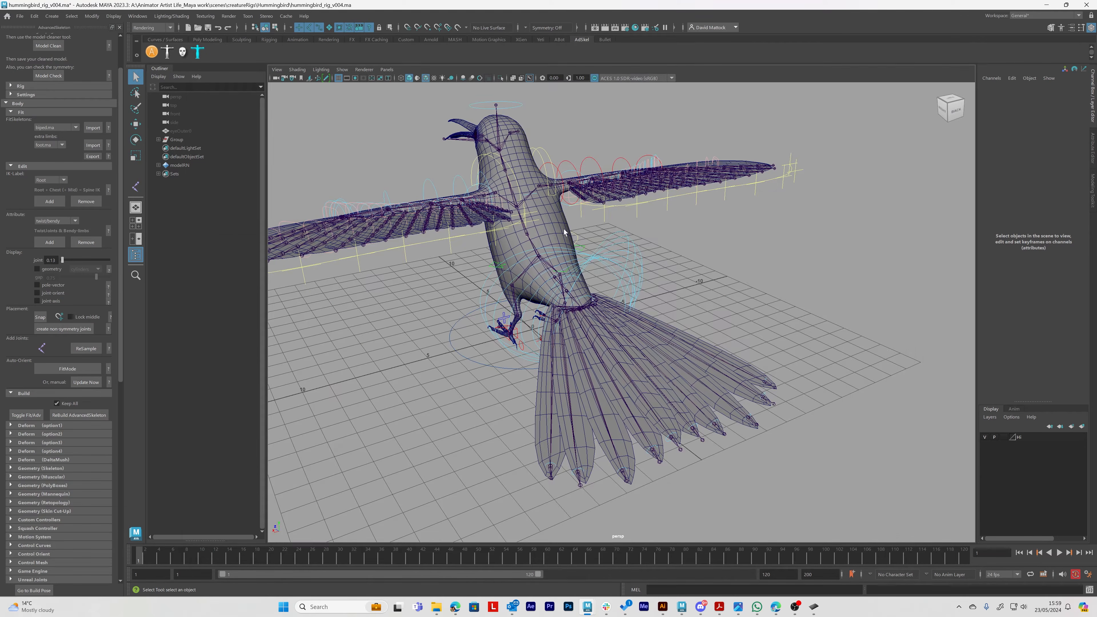
Try rotating the large FK controls of the right-hand tail feathers at their roots and undo the rotation.
{"action": "left_click_drag", "start_coordinate": [605, 311], "coordinate": [576, 301], "text": "alt"}
{"action": "left_click_drag", "start_coordinate": [530, 349], "coordinate": [609, 280], "text": "alt"}
{"action": "left_click", "coordinate": [631, 262]}
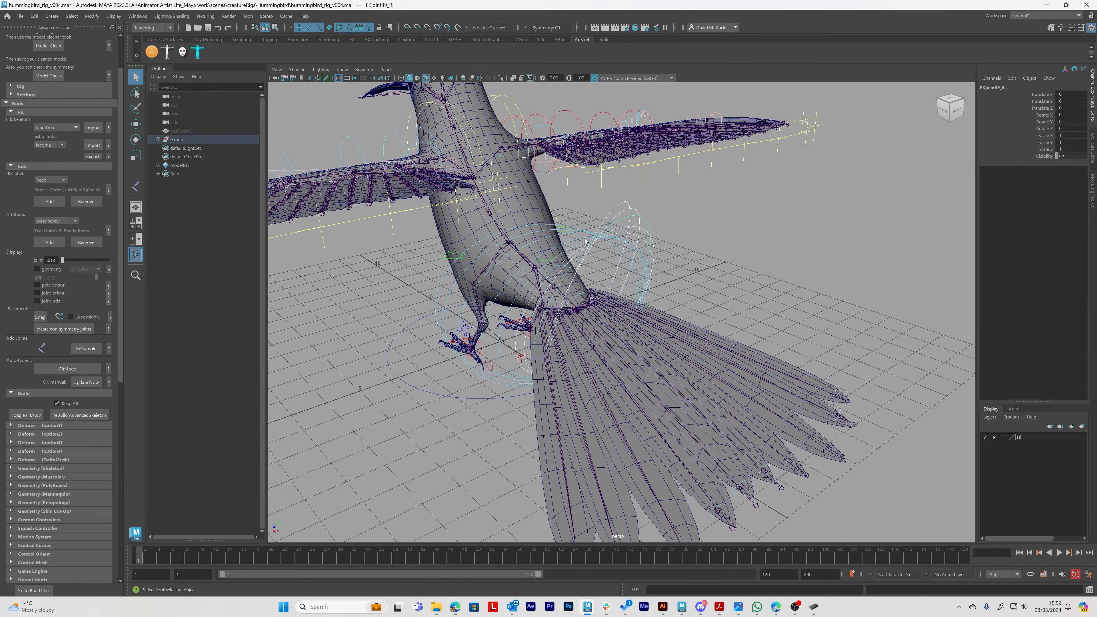
{"action": "key", "text": "e"}
{"action": "mouse_move", "coordinate": [620, 289]}
{"action": "left_mouse_down"}
{"action": "mouse_move", "coordinate": [613, 262]}
{"action": "mouse_move", "coordinate": [618, 276]}
{"action": "left_mouse_up"}
{"action": "key", "text": "ctrl+z"}
Try rotating the FKjoint46_R control near the tip of a tail feather.
{"action": "middle_click_drag", "start_coordinate": [705, 431], "coordinate": [653, 363], "text": "alt"}
{"action": "right_click_drag", "start_coordinate": [653, 363], "coordinate": [749, 415], "text": "alt"}
{"action": "middle_click_drag", "start_coordinate": [759, 434], "coordinate": [675, 385], "text": "alt"}
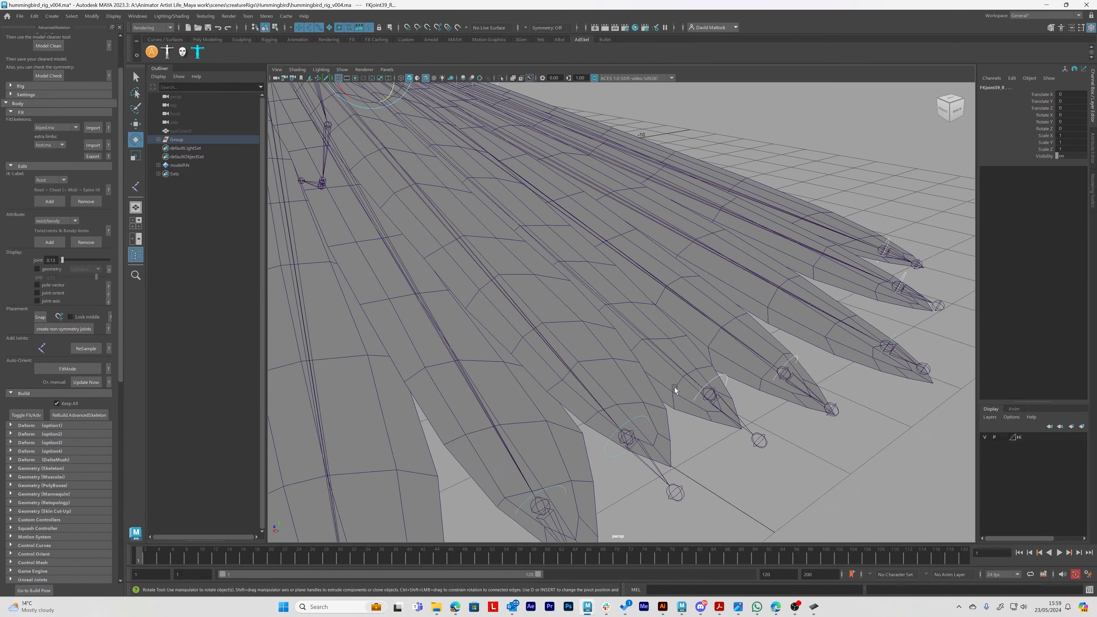
{"action": "right_click_drag", "start_coordinate": [675, 385], "coordinate": [714, 382], "text": "alt"}
{"action": "left_click", "coordinate": [749, 400]}
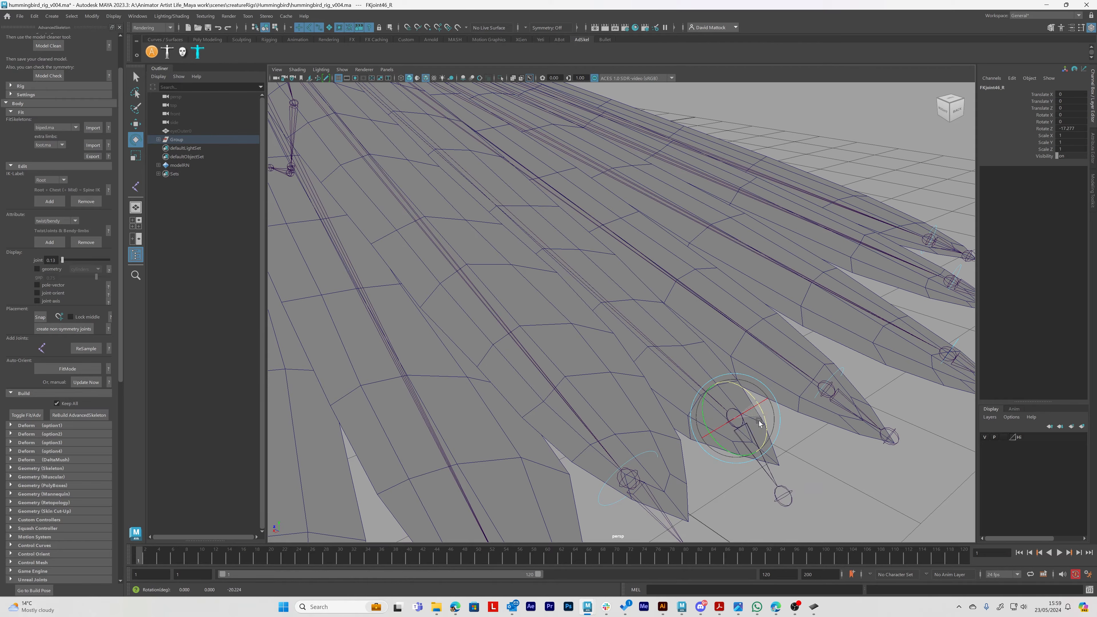
{"action": "right_click_drag", "start_coordinate": [796, 387], "coordinate": [716, 379], "text": "alt"}
{"action": "middle_click_drag", "start_coordinate": [716, 379], "coordinate": [725, 388], "text": "alt"}
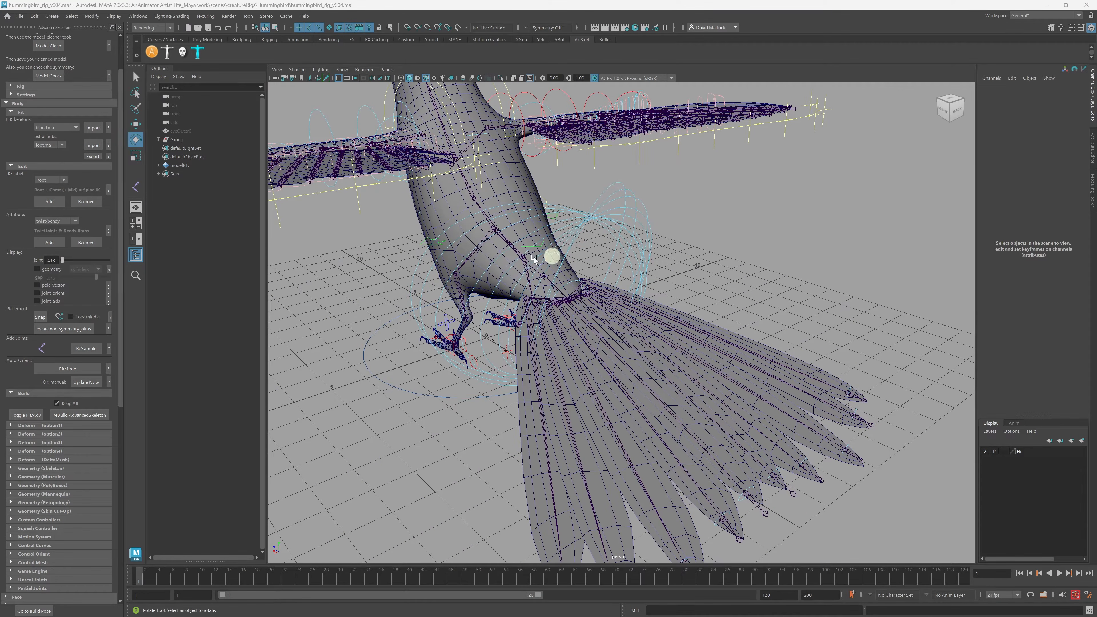
Save the rig scene as a new version named hummingbird_rig_v005.ma.
{"action": "right_click_drag", "start_coordinate": [551, 253], "coordinate": [555, 270], "text": "alt"}
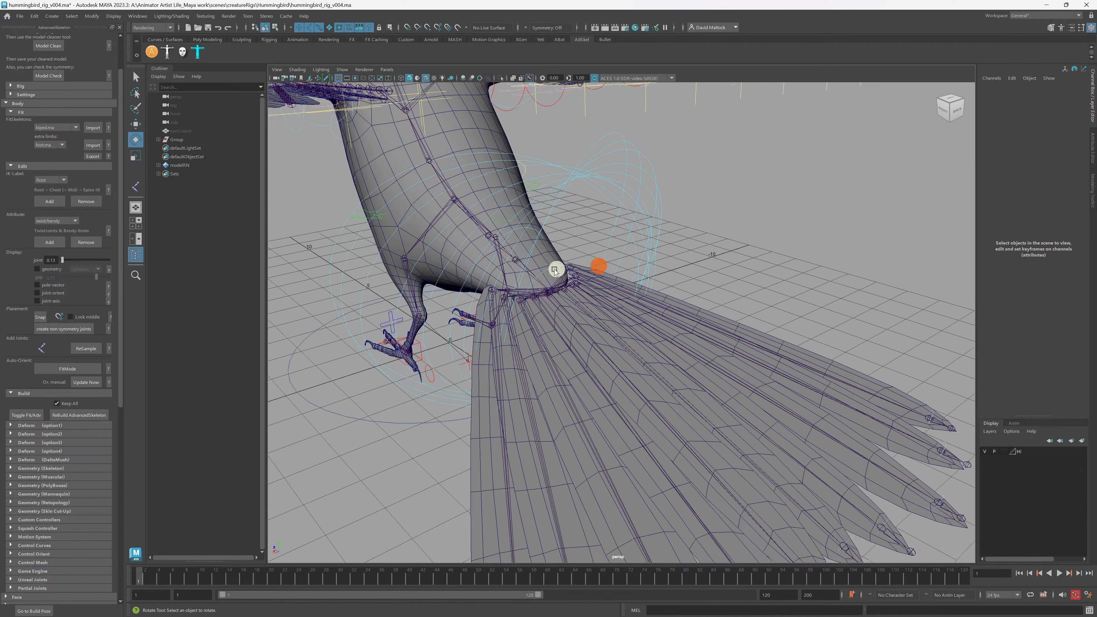
{"action": "left_click_drag", "start_coordinate": [555, 270], "coordinate": [570, 265], "text": "alt"}
{"action": "right_click_drag", "start_coordinate": [588, 248], "coordinate": [563, 245], "text": "alt"}
{"action": "left_click", "coordinate": [20, 15]}
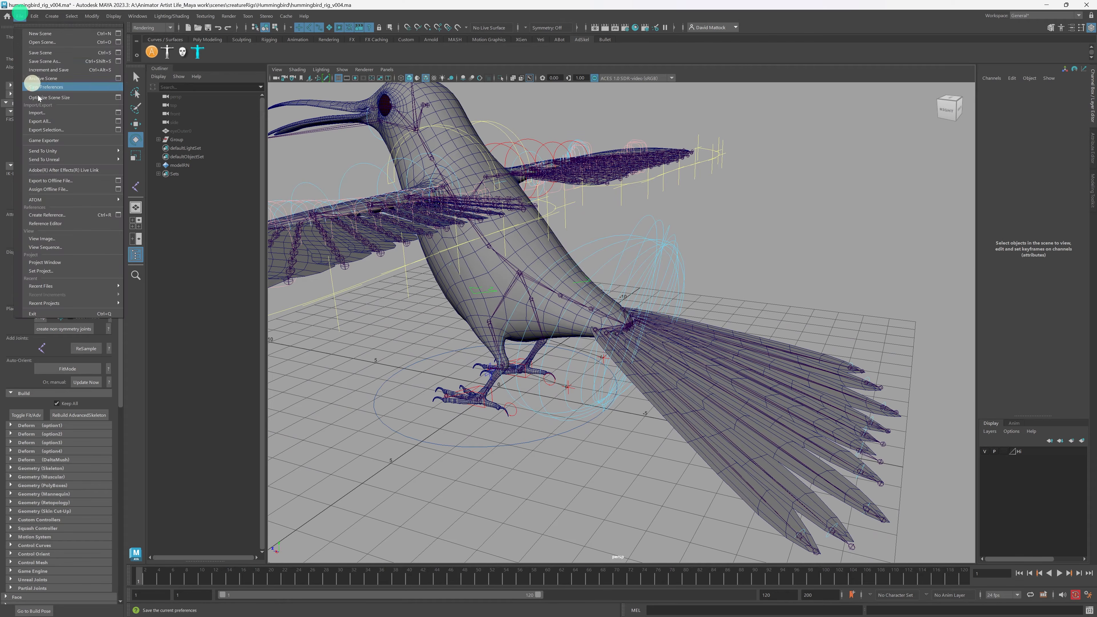
{"action": "left_click", "coordinate": [47, 61]}
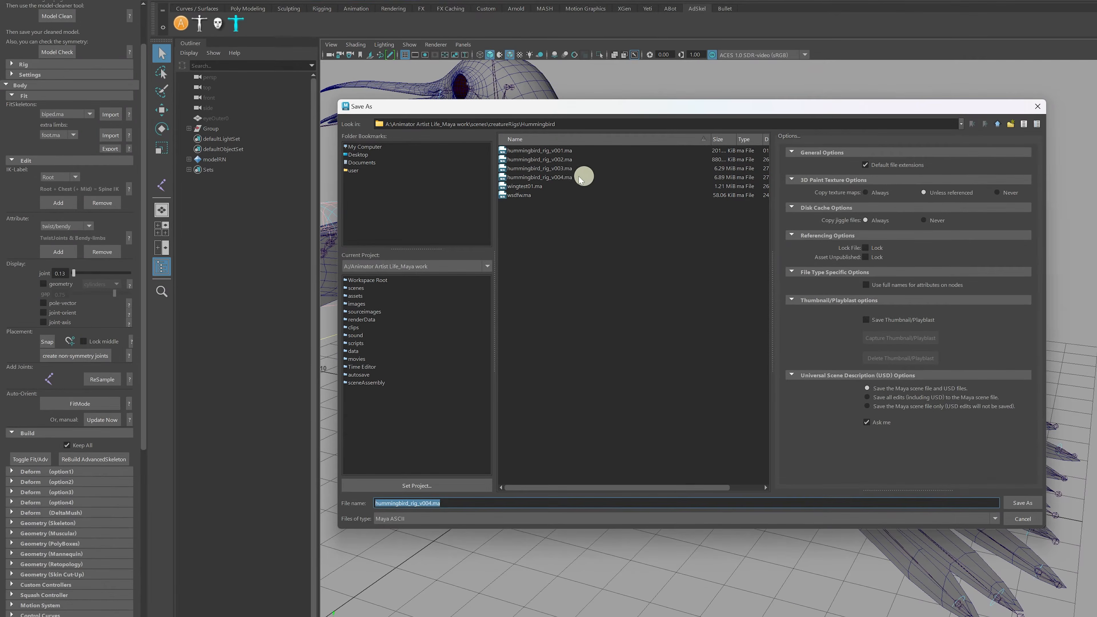
{"action": "left_click", "coordinate": [570, 176]}
{"action": "left_click", "coordinate": [430, 503]}
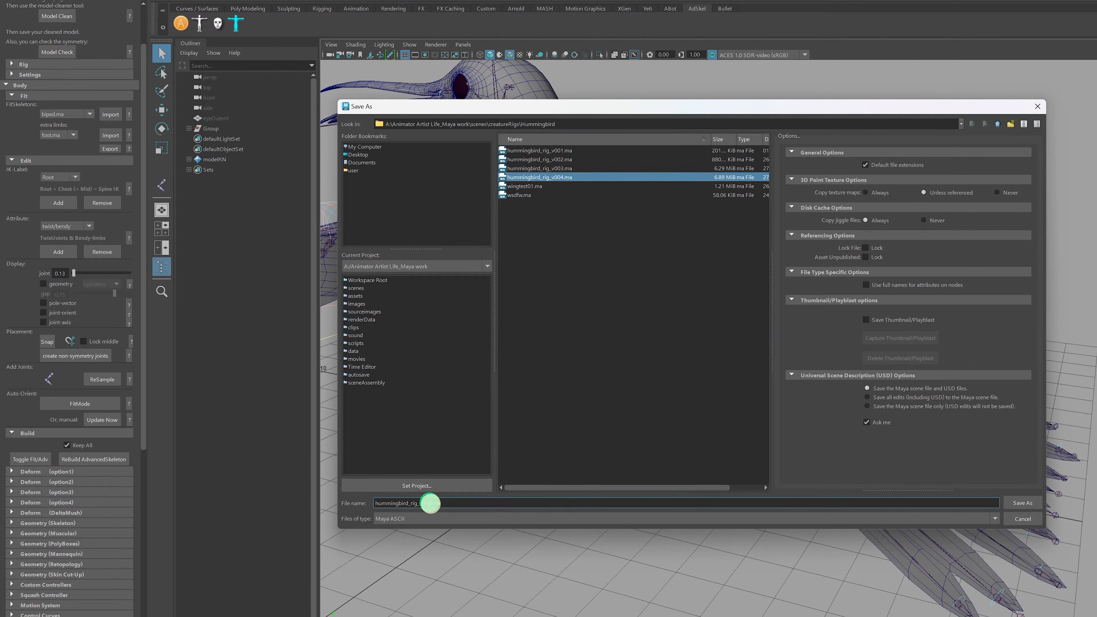
{"action": "key", "text": "BackSpace"}
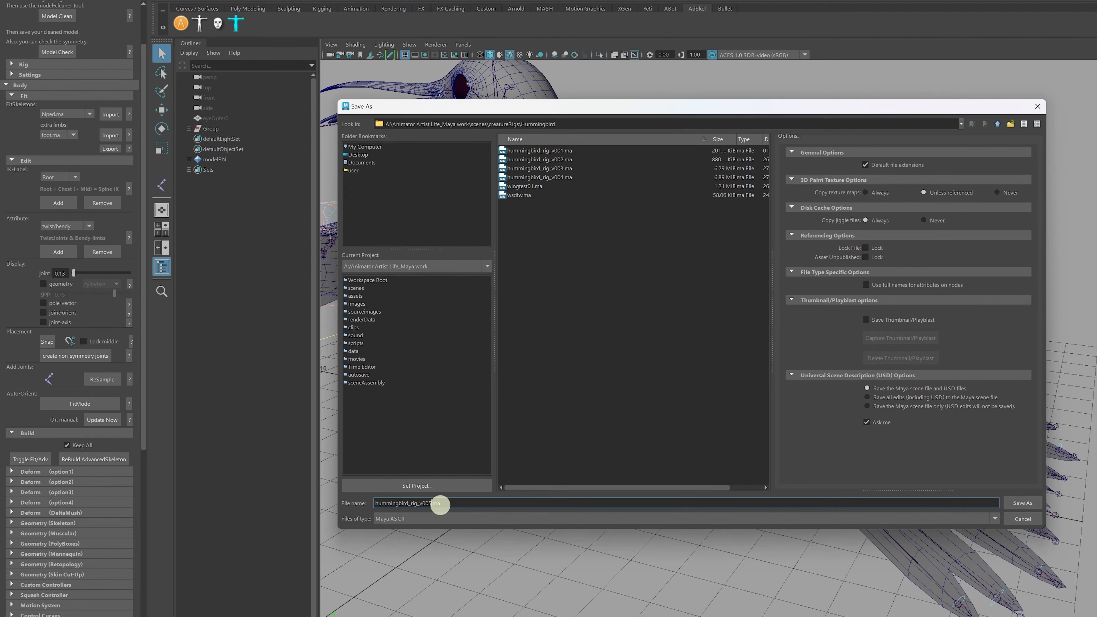
{"action": "key", "text": "Return"}
Examine the rebuilt tail base, its feather joints and the size of the feather root controls from behind.
{"action": "key", "text": "e"}
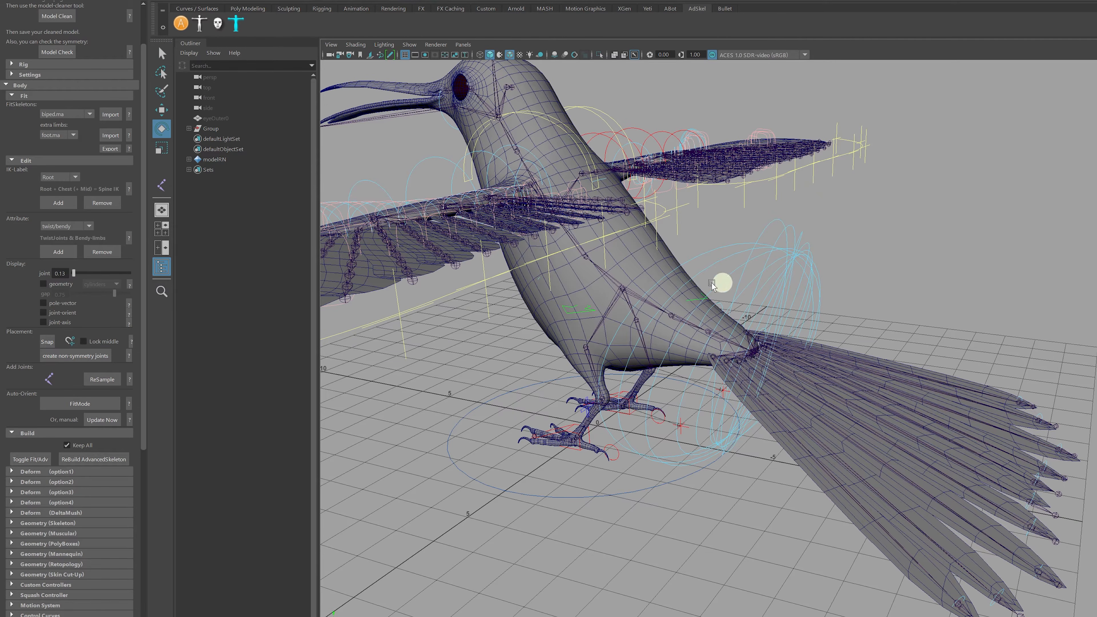
{"action": "mouse_move", "coordinate": [712, 286]}
{"action": "left_mouse_down", "text": "alt"}
{"action": "mouse_move", "coordinate": [686, 300]}
{"action": "mouse_move", "coordinate": [752, 297]}
{"action": "mouse_move", "coordinate": [709, 303]}
{"action": "left_mouse_up", "text": "alt"}
{"action": "middle_click_drag", "start_coordinate": [730, 298], "coordinate": [733, 353], "text": "alt"}
{"action": "right_click_drag", "start_coordinate": [725, 353], "coordinate": [755, 344], "text": "alt"}
{"action": "left_click_drag", "start_coordinate": [806, 379], "coordinate": [893, 296], "text": "alt"}
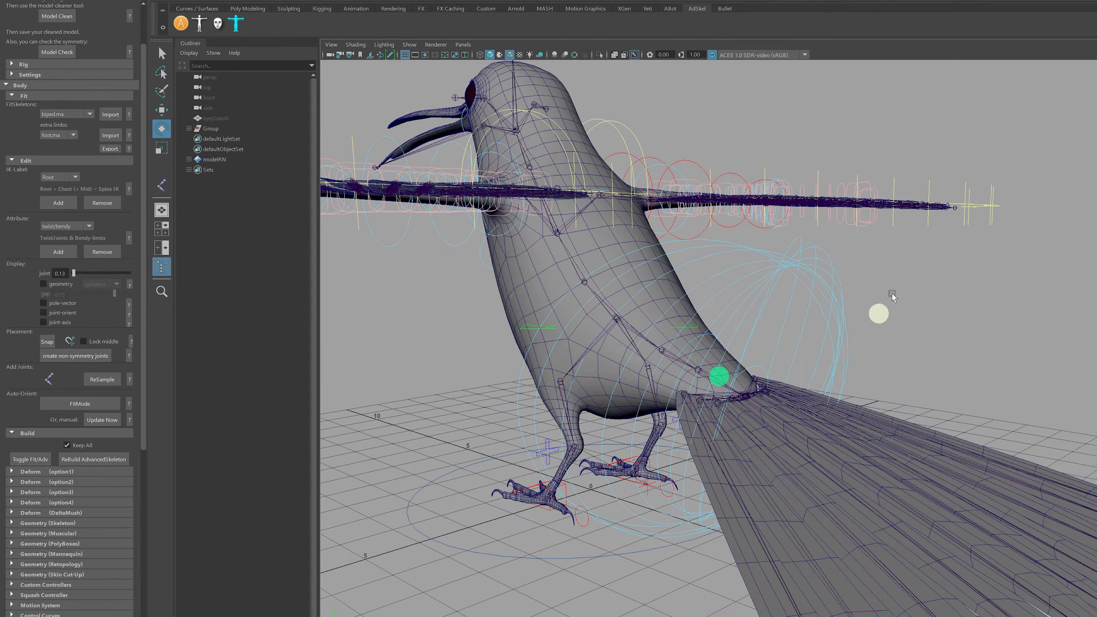
{"action": "left_click_drag", "start_coordinate": [750, 390], "coordinate": [740, 395], "text": "alt"}
{"action": "right_click_drag", "start_coordinate": [695, 415], "coordinate": [727, 419], "text": "alt"}
{"action": "middle_click_drag", "start_coordinate": [708, 427], "coordinate": [738, 337], "text": "alt"}
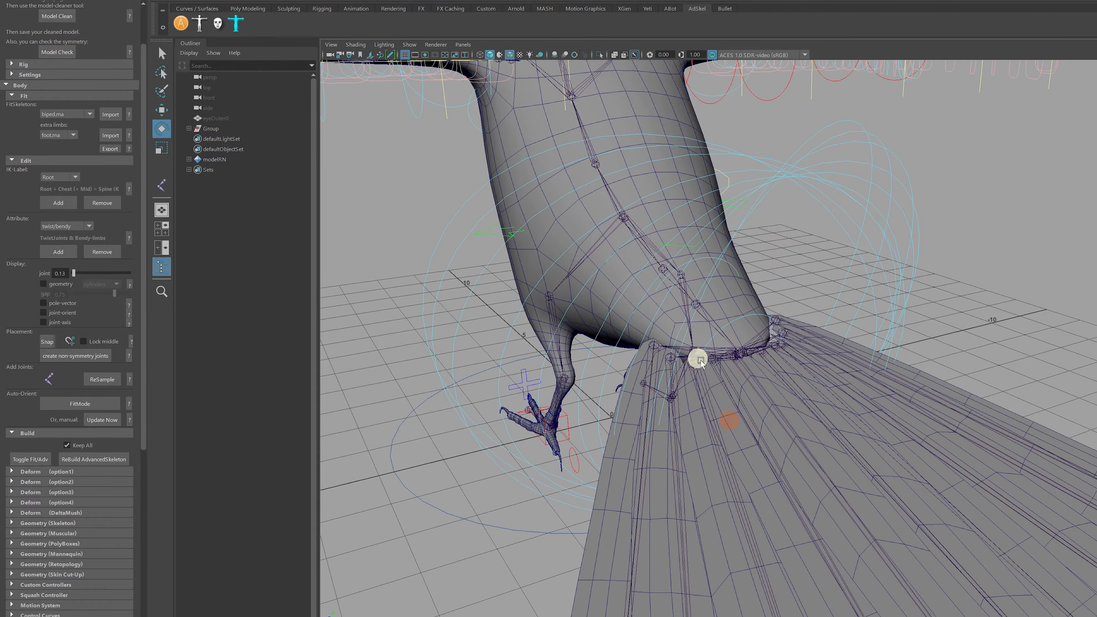
{"action": "right_click_drag", "start_coordinate": [922, 354], "coordinate": [839, 342], "text": "alt"}
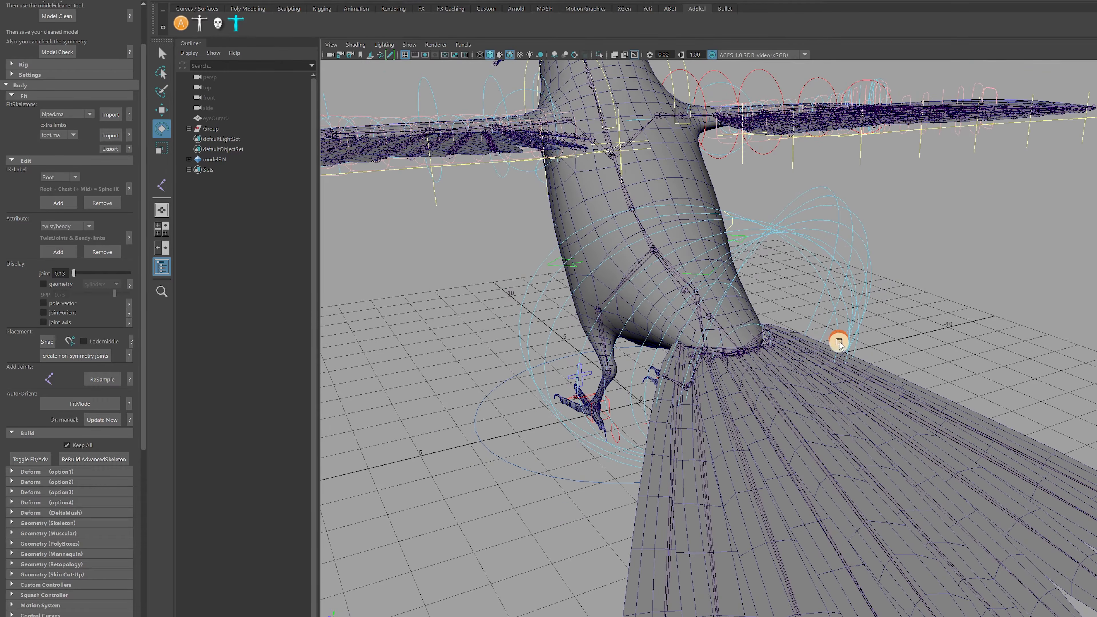
Try rotating the FK control at the end of the tail, undo the rotation and clear the selection.
{"action": "left_click", "coordinate": [741, 326]}
{"action": "right_click_drag", "start_coordinate": [637, 349], "coordinate": [921, 367], "text": "alt"}
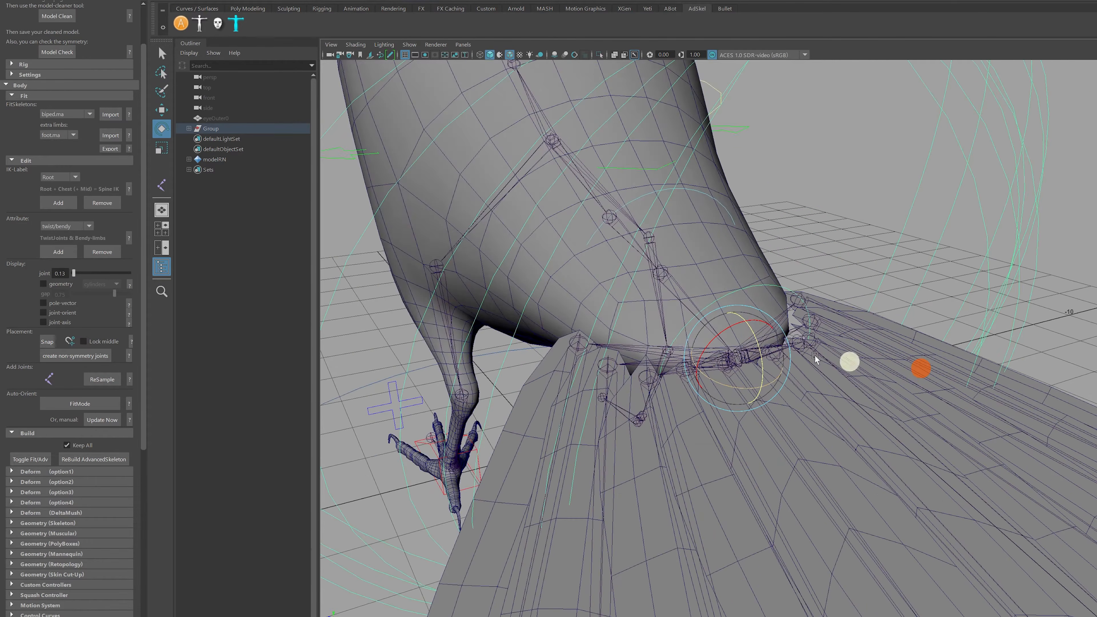
{"action": "right_click_drag", "start_coordinate": [791, 355], "coordinate": [850, 331], "text": "alt"}
{"action": "left_click_drag", "start_coordinate": [815, 375], "coordinate": [946, 377], "text": "alt"}
{"action": "middle_click_drag", "start_coordinate": [933, 382], "coordinate": [857, 380], "text": "alt"}
{"action": "right_click_drag", "start_coordinate": [989, 364], "coordinate": [884, 333], "text": "alt"}
{"action": "middle_click_drag", "start_coordinate": [942, 339], "coordinate": [811, 334], "text": "alt"}
{"action": "left_click_drag", "start_coordinate": [984, 341], "coordinate": [877, 344], "text": "alt"}
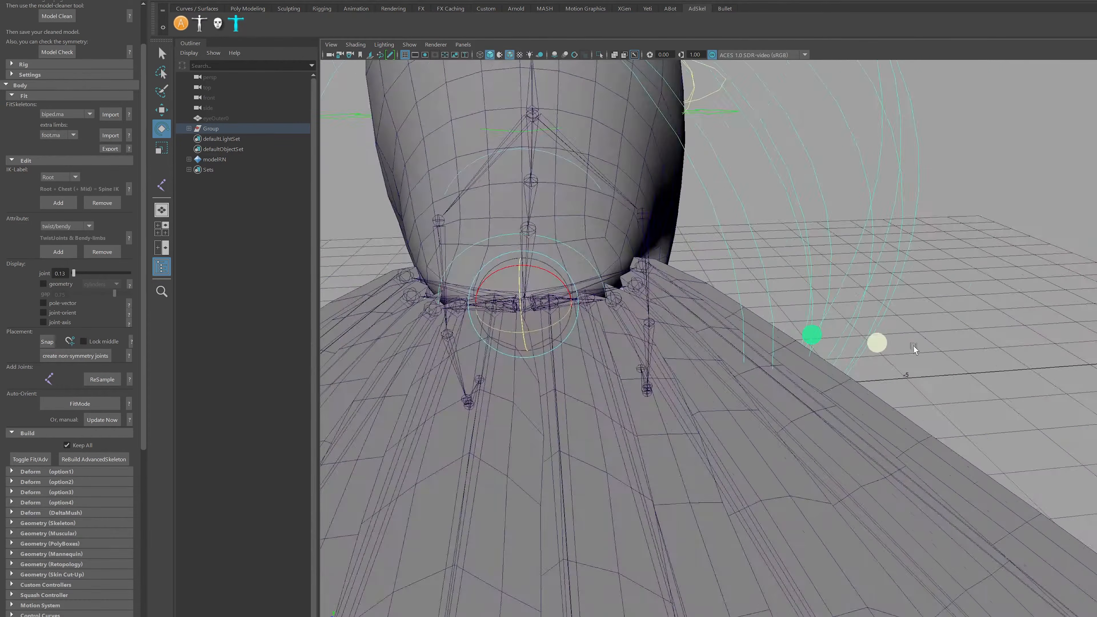
{"action": "right_click_drag", "start_coordinate": [915, 351], "coordinate": [764, 330], "text": "alt"}
{"action": "left_click_drag", "start_coordinate": [791, 348], "coordinate": [903, 351], "text": "alt"}
{"action": "middle_click_drag", "start_coordinate": [889, 353], "coordinate": [826, 351], "text": "alt"}
{"action": "right_click_drag", "start_coordinate": [846, 334], "coordinate": [833, 334], "text": "alt"}
{"action": "left_click_drag", "start_coordinate": [823, 344], "coordinate": [810, 313]}
{"action": "key", "text": "ctrl+z"}
{"action": "left_click", "coordinate": [921, 267]}
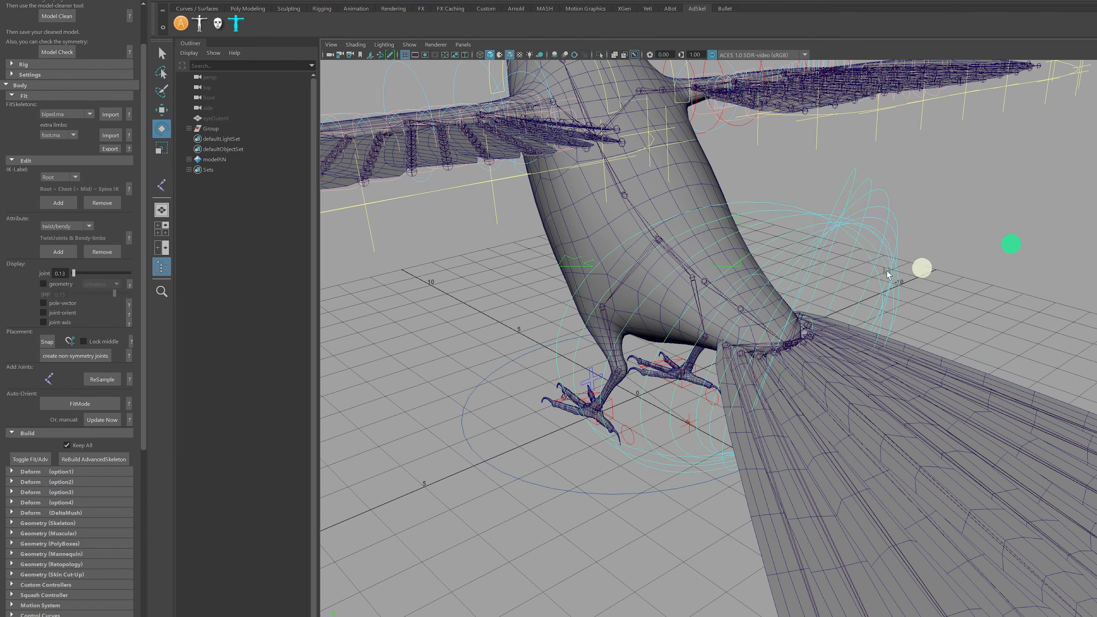
Scale the oversized FK control curves at the tail feather roots by 0.2.
{"action": "left_click_drag", "start_coordinate": [920, 267], "coordinate": [833, 262], "text": "alt"}
{"action": "left_click", "coordinate": [863, 284]}
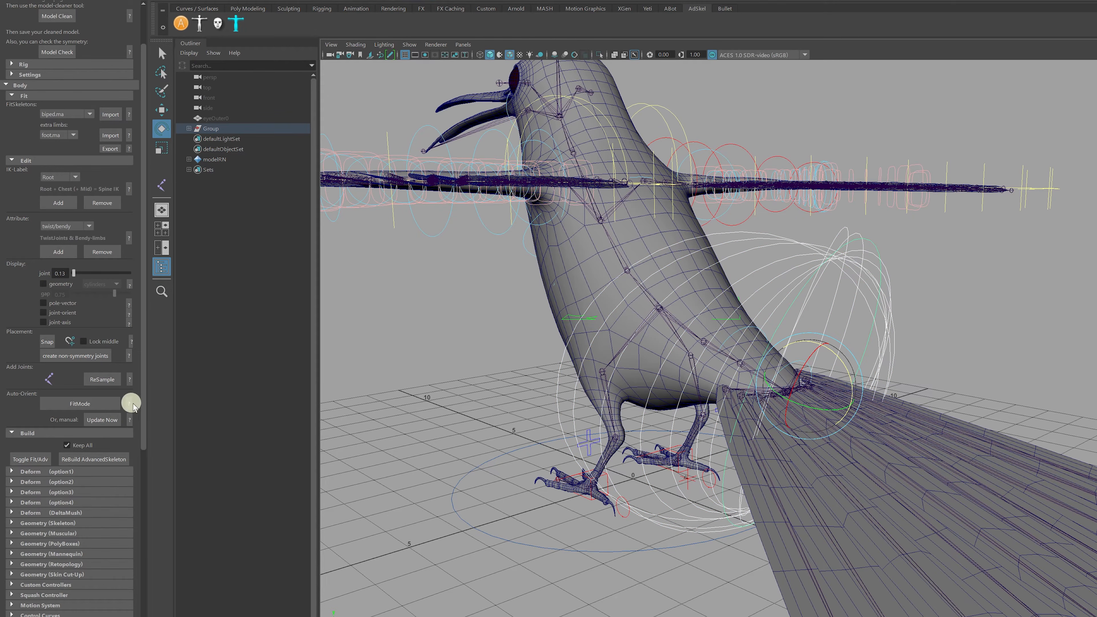
{"action": "left_click_drag", "start_coordinate": [143, 406], "coordinate": [140, 475]}
{"action": "left_click", "coordinate": [37, 491]}
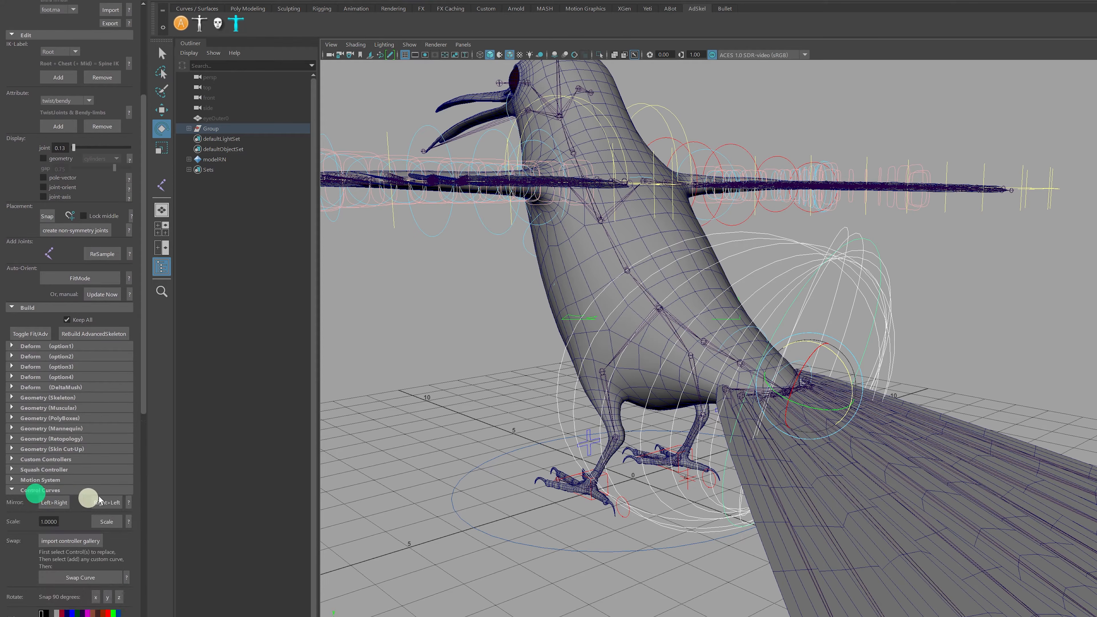
{"action": "left_click_drag", "start_coordinate": [143, 388], "coordinate": [134, 513]}
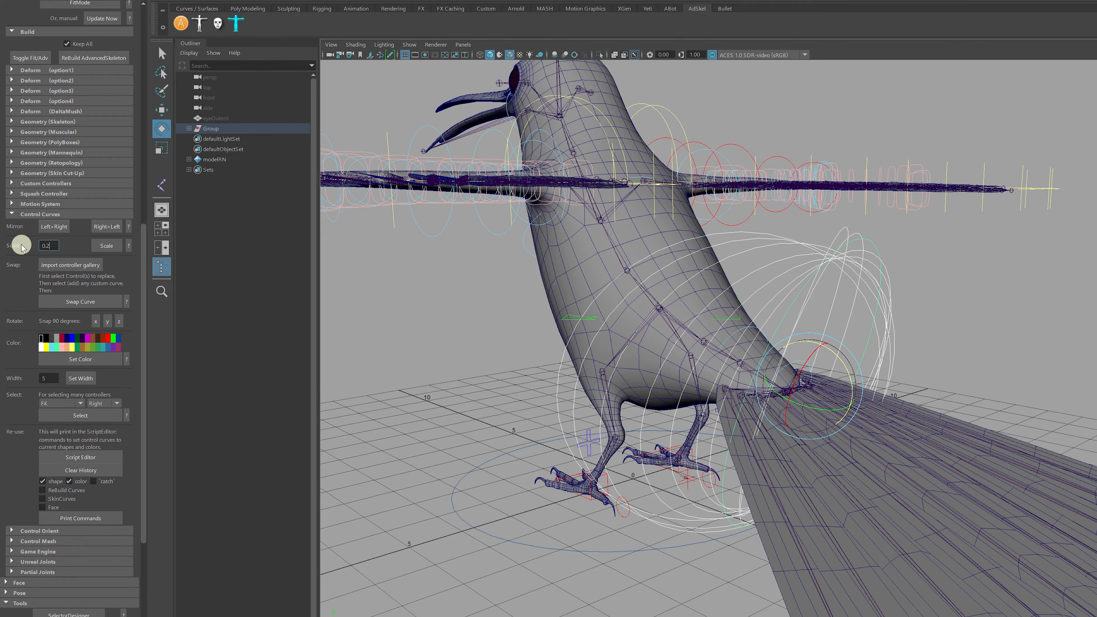
{"action": "left_click", "coordinate": [110, 246]}
{"action": "key", "text": "w"}
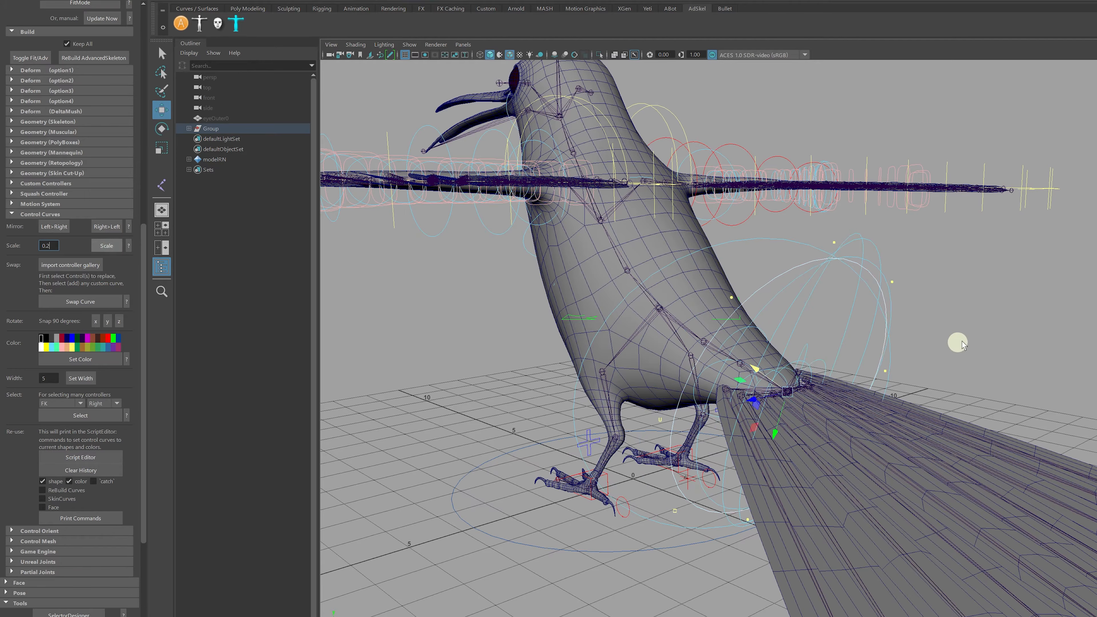
{"action": "left_click_drag", "start_coordinate": [893, 356], "coordinate": [778, 376], "text": "alt"}
{"action": "right_click_drag", "start_coordinate": [778, 376], "coordinate": [871, 340], "text": "alt"}
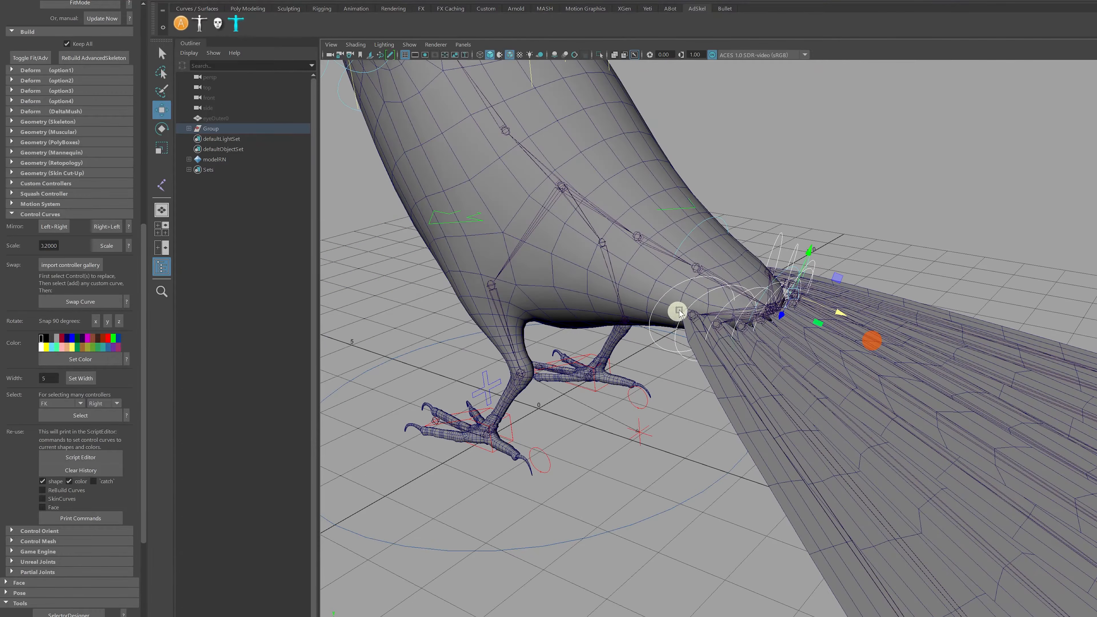
Try rotating one of the resized feather root controls, undo the rotation and deselect the control.
{"action": "left_click", "coordinate": [161, 54]}
{"action": "left_click_drag", "start_coordinate": [792, 291], "coordinate": [819, 273], "text": "alt"}
{"action": "left_click", "coordinate": [787, 236]}
{"action": "key", "text": "e"}
{"action": "left_click_drag", "start_coordinate": [892, 285], "coordinate": [864, 281], "text": "alt"}
{"action": "left_click_drag", "start_coordinate": [794, 273], "coordinate": [777, 255]}
{"action": "key", "text": "ctrl+z"}
{"action": "right_click_drag", "start_coordinate": [940, 359], "coordinate": [764, 338], "text": "alt"}
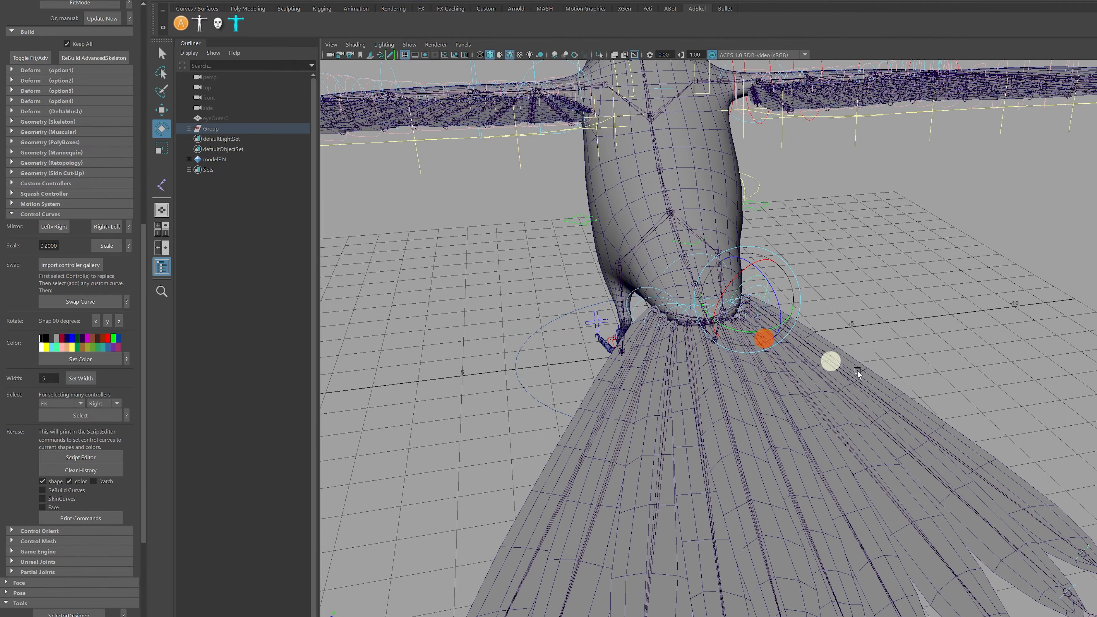
{"action": "left_click_drag", "start_coordinate": [734, 346], "coordinate": [799, 356], "text": "alt"}
{"action": "right_click_drag", "start_coordinate": [760, 345], "coordinate": [847, 350], "text": "alt"}
{"action": "middle_click_drag", "start_coordinate": [781, 327], "coordinate": [795, 406], "text": "alt"}
{"action": "left_click", "coordinate": [900, 304]}
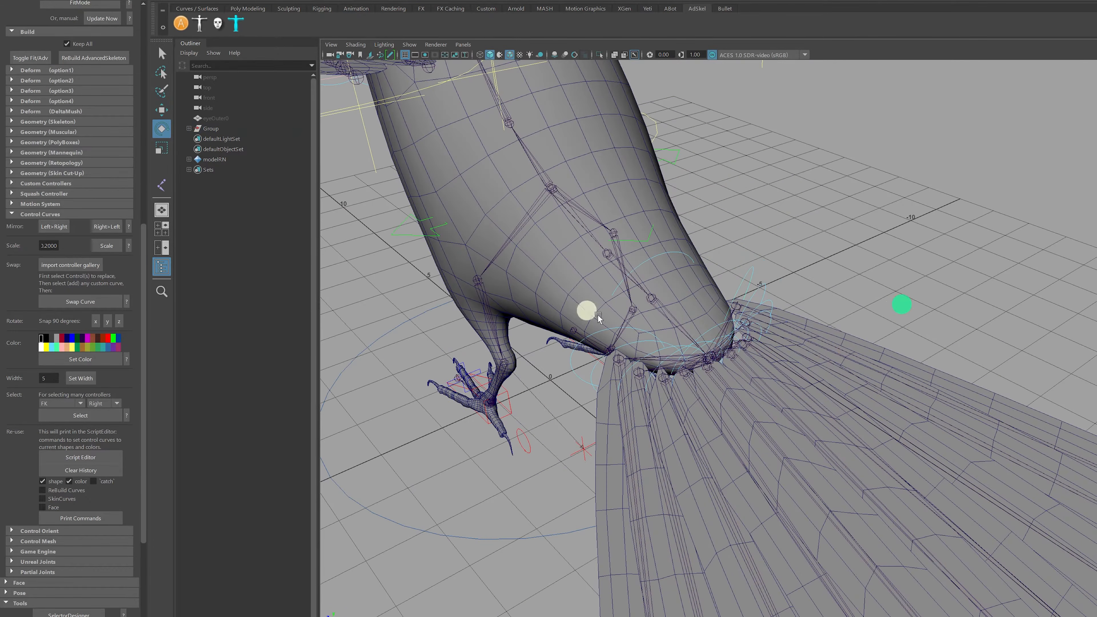
Try rotating the FKTail2_M control that carries the resized feather controls and undo the rotation.
{"action": "right_click_drag", "start_coordinate": [586, 311], "coordinate": [791, 328], "text": "alt"}
{"action": "left_click_drag", "start_coordinate": [757, 323], "coordinate": [751, 324], "text": "alt"}
{"action": "left_click", "coordinate": [747, 311]}
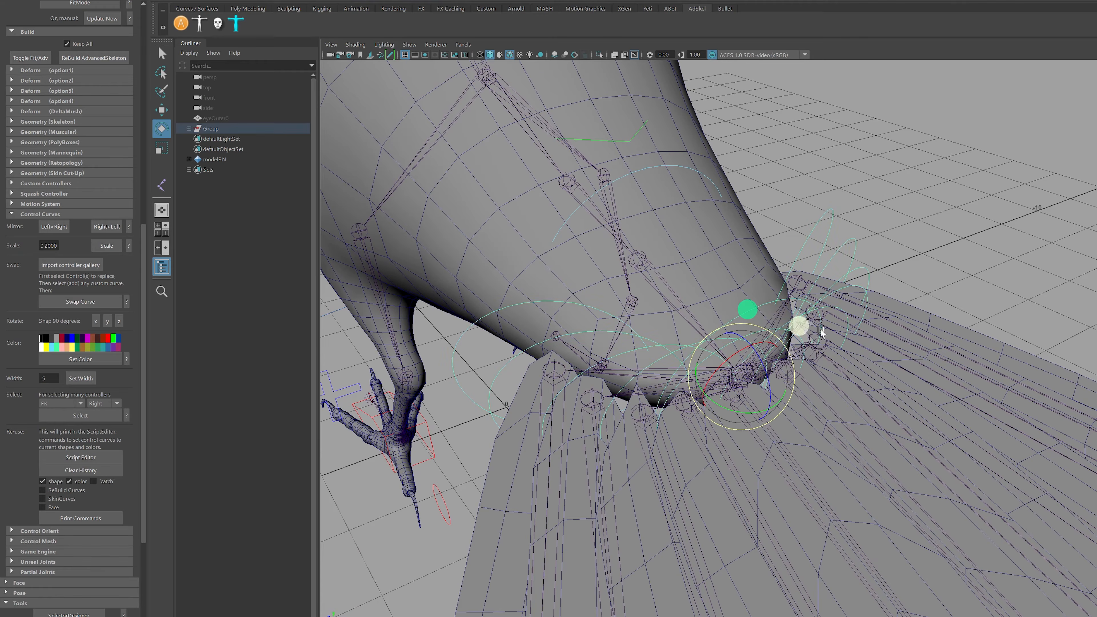
{"action": "right_click_drag", "start_coordinate": [799, 324], "coordinate": [720, 314], "text": "alt"}
{"action": "left_click_drag", "start_coordinate": [720, 314], "coordinate": [705, 320], "text": "alt"}
{"action": "left_click_drag", "start_coordinate": [575, 318], "coordinate": [740, 301], "text": "alt"}
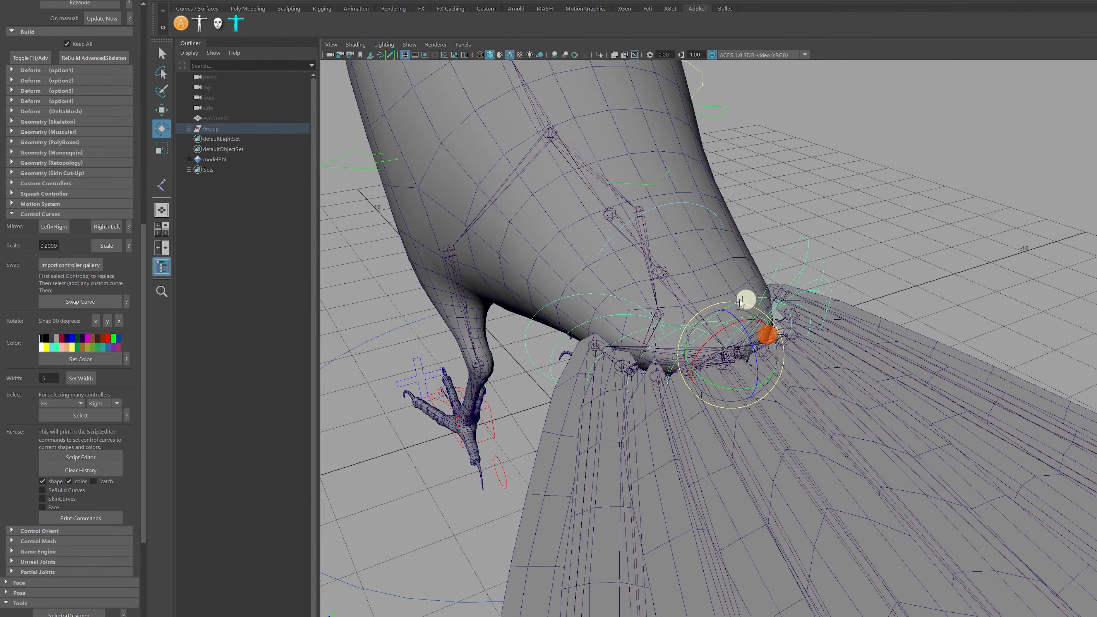
{"action": "mouse_move", "coordinate": [752, 346]}
{"action": "left_mouse_down"}
{"action": "mouse_move", "coordinate": [748, 327]}
{"action": "mouse_move", "coordinate": [753, 343]}
{"action": "left_mouse_up"}
{"action": "key", "text": "ctrl+z"}
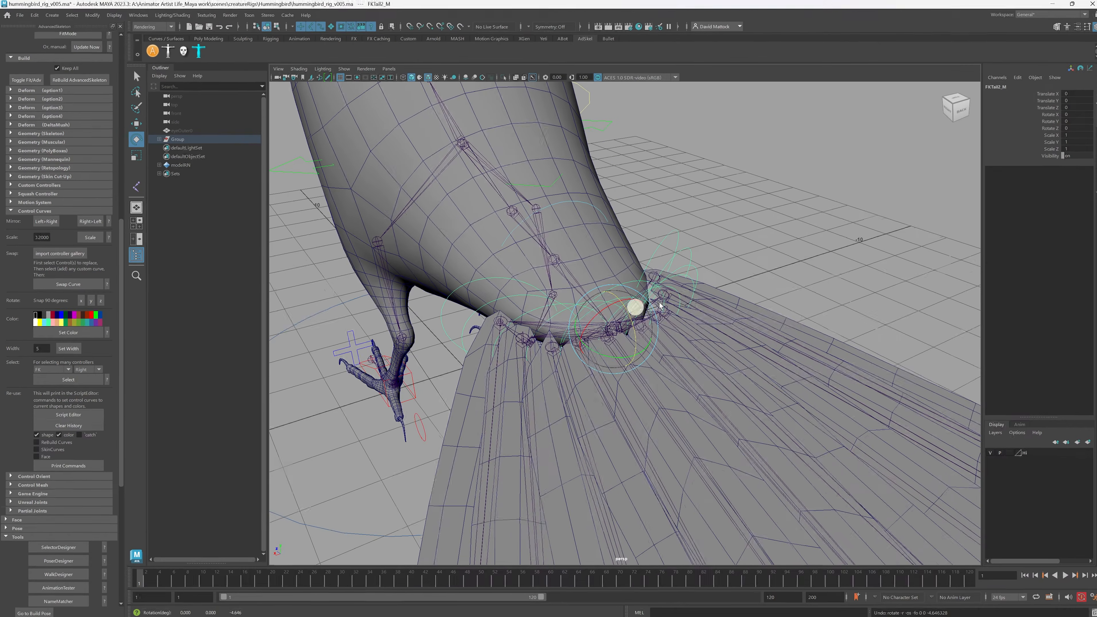
{"action": "right_click_drag", "start_coordinate": [691, 344], "coordinate": [629, 347], "text": "alt"}
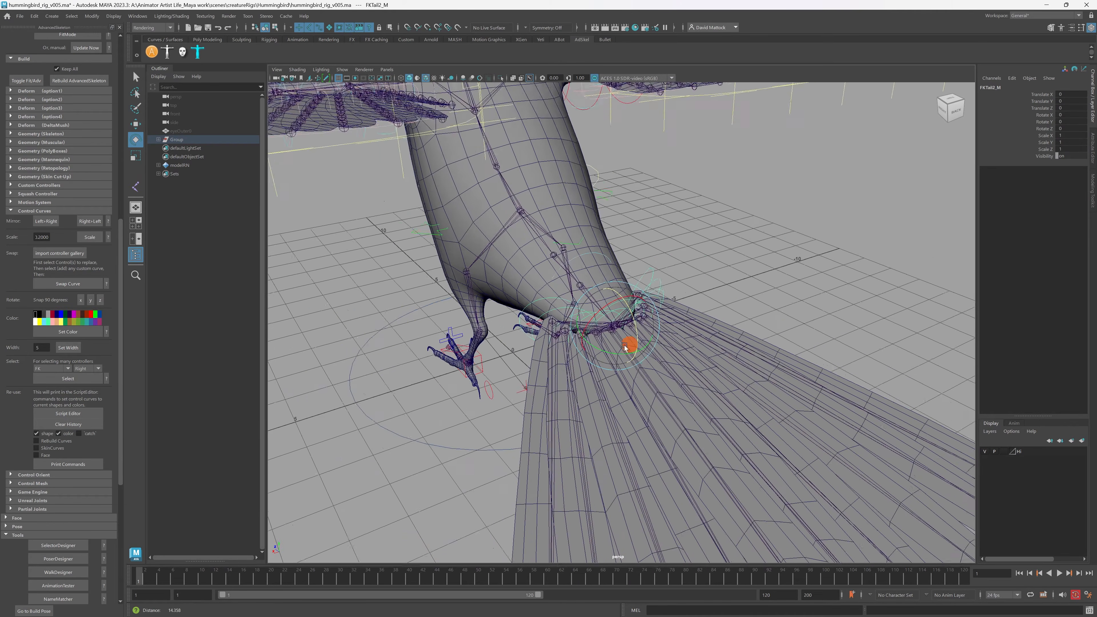
Save the hummingbird rig scene with the resized tail feather controls.
{"action": "middle_click_drag", "start_coordinate": [700, 359], "coordinate": [683, 294], "text": "alt"}
{"action": "right_click_drag", "start_coordinate": [713, 294], "coordinate": [578, 295], "text": "alt"}
{"action": "left_click_drag", "start_coordinate": [617, 316], "coordinate": [603, 345], "text": "alt"}
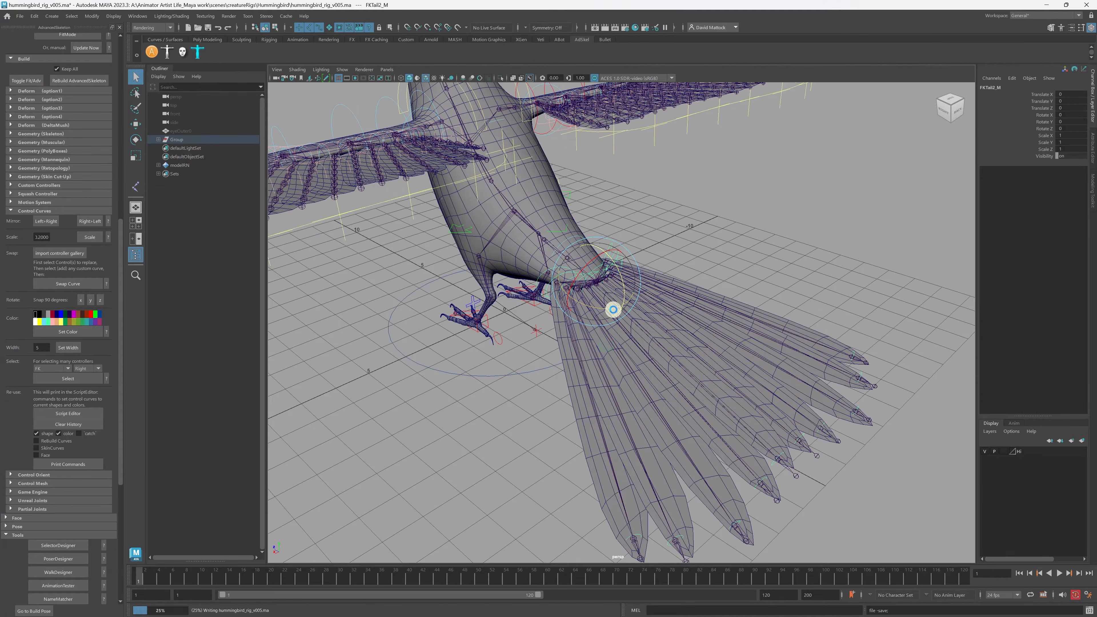
{"action": "key", "text": "ctrl+s"}
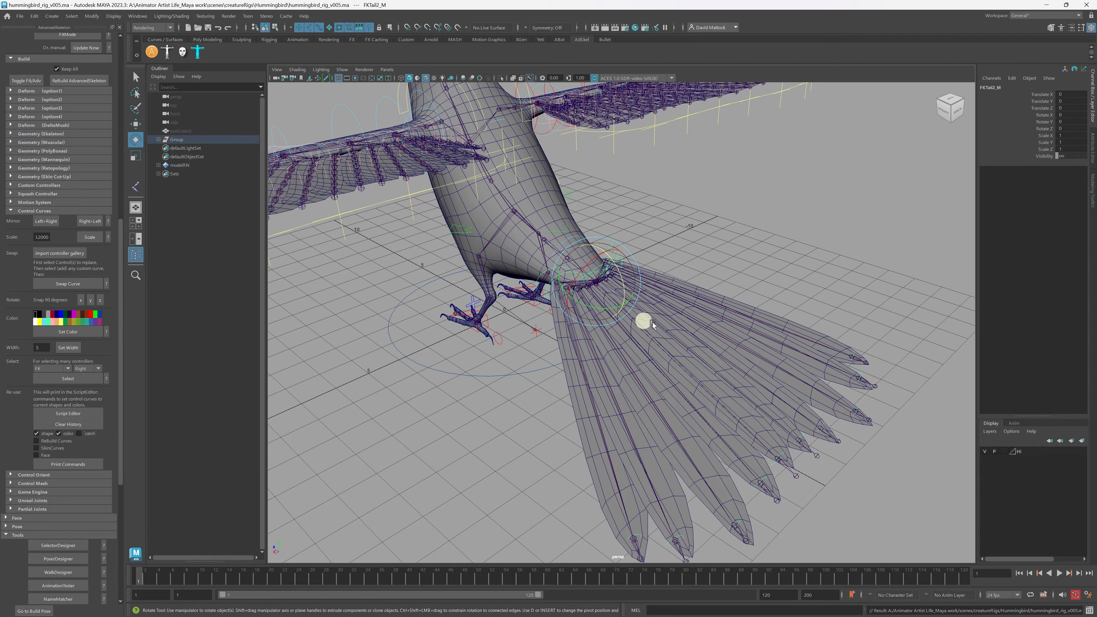
{"action": "right_click_drag", "start_coordinate": [603, 349], "coordinate": [764, 340], "text": "alt"}
{"action": "right_click_drag", "start_coordinate": [621, 349], "coordinate": [685, 346], "text": "alt"}
{"action": "left_click_drag", "start_coordinate": [674, 329], "coordinate": [676, 332], "text": "alt"}
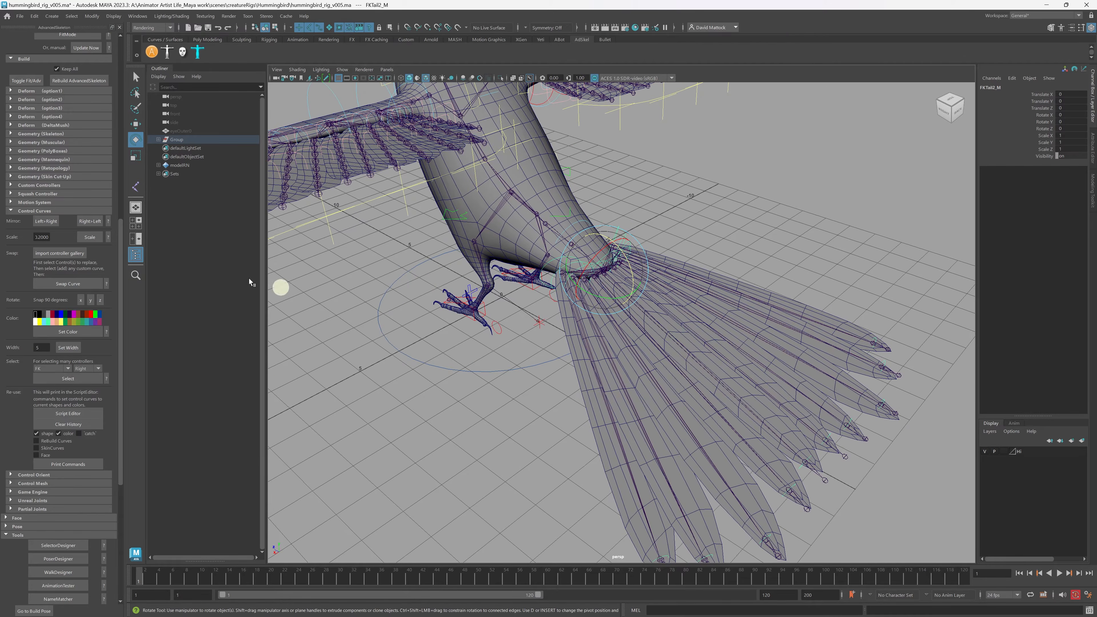
Collapse the control curve options and switch the rig from the advanced skeleton to the fit skeleton.
{"action": "left_click", "coordinate": [10, 211]}
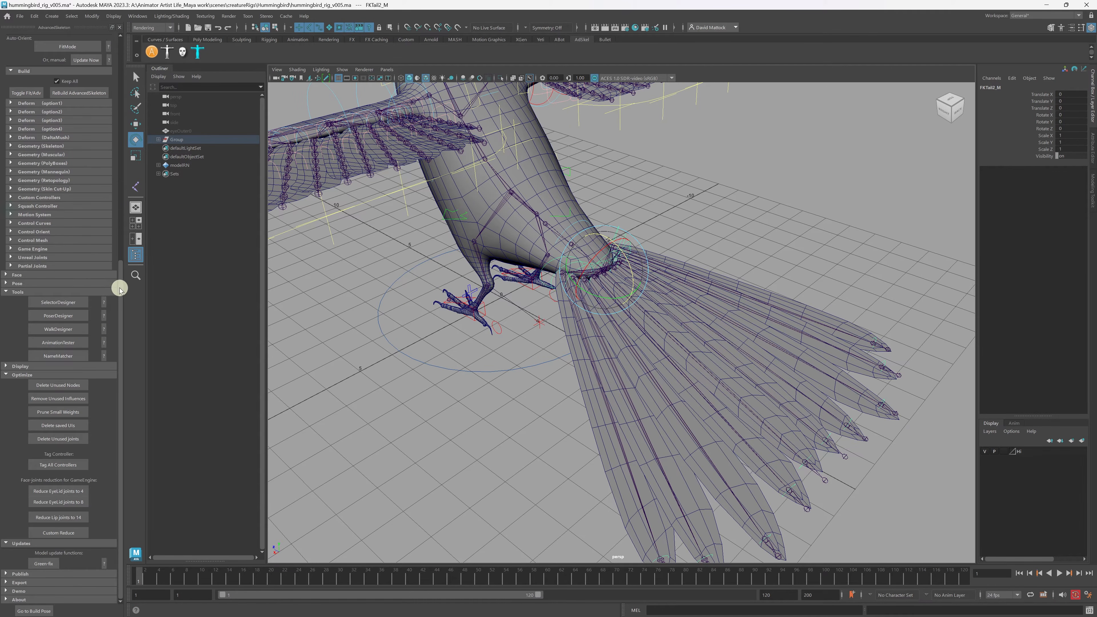
{"action": "left_click_drag", "start_coordinate": [120, 289], "coordinate": [137, 130]}
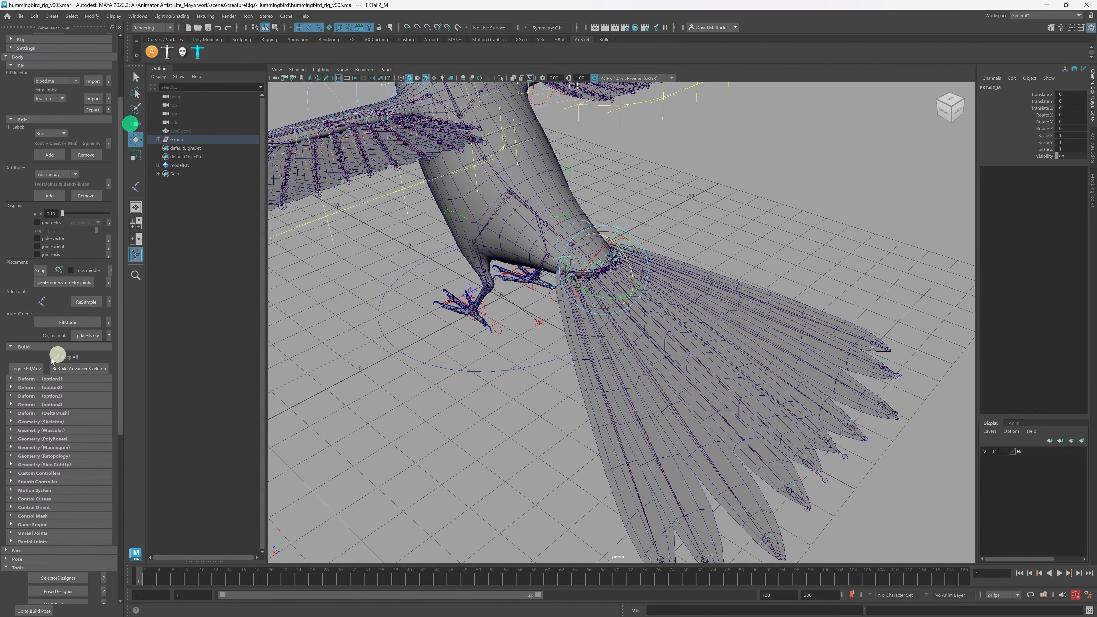
{"action": "left_click", "coordinate": [27, 368]}
{"action": "left_click_drag", "start_coordinate": [688, 334], "coordinate": [682, 358], "text": "alt"}
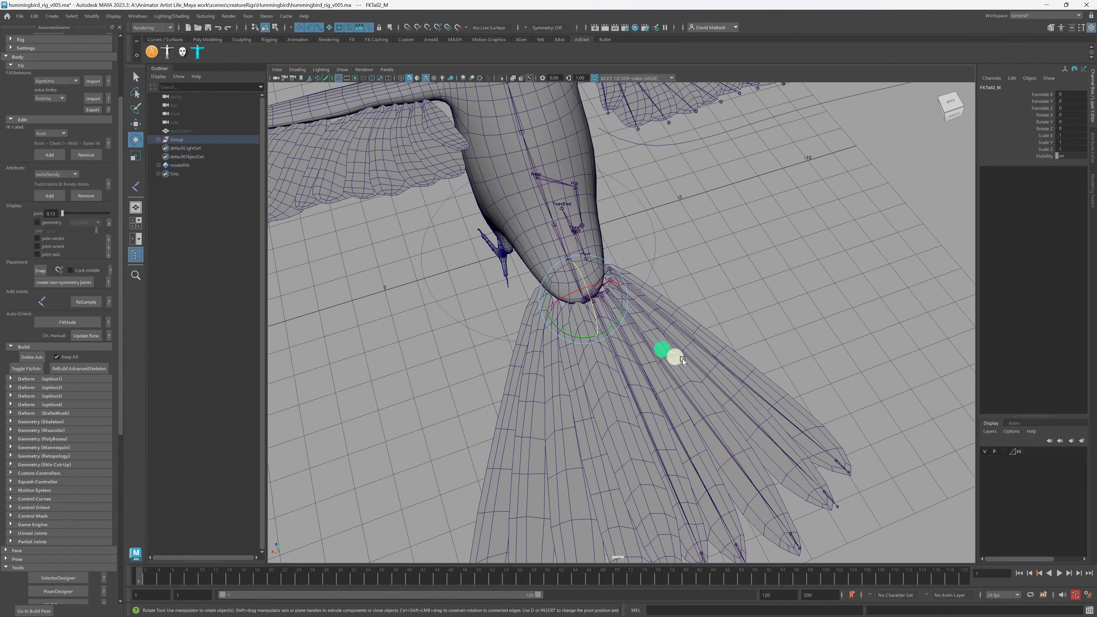
Add the twist/bendy attribute to all one-sided tail feather root joints, with Twist Joints 7 and Bendy Joints on.
{"action": "left_click_drag", "start_coordinate": [630, 418], "coordinate": [773, 382]}
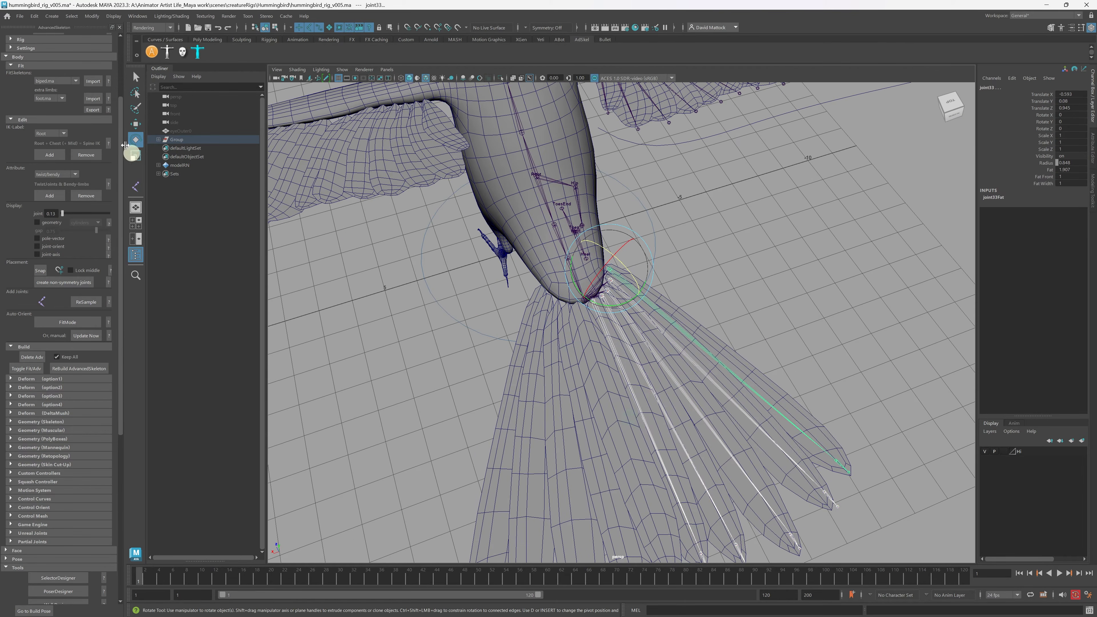
{"action": "left_click_drag", "start_coordinate": [644, 208], "coordinate": [685, 187], "text": "alt"}
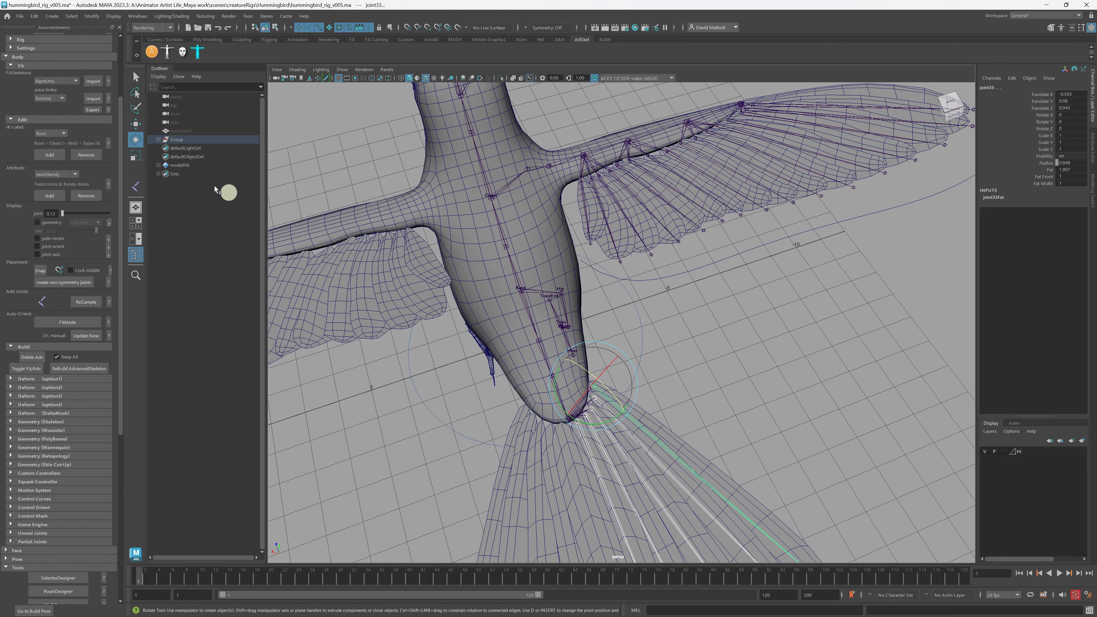
{"action": "left_click_drag", "start_coordinate": [120, 177], "coordinate": [119, 121]}
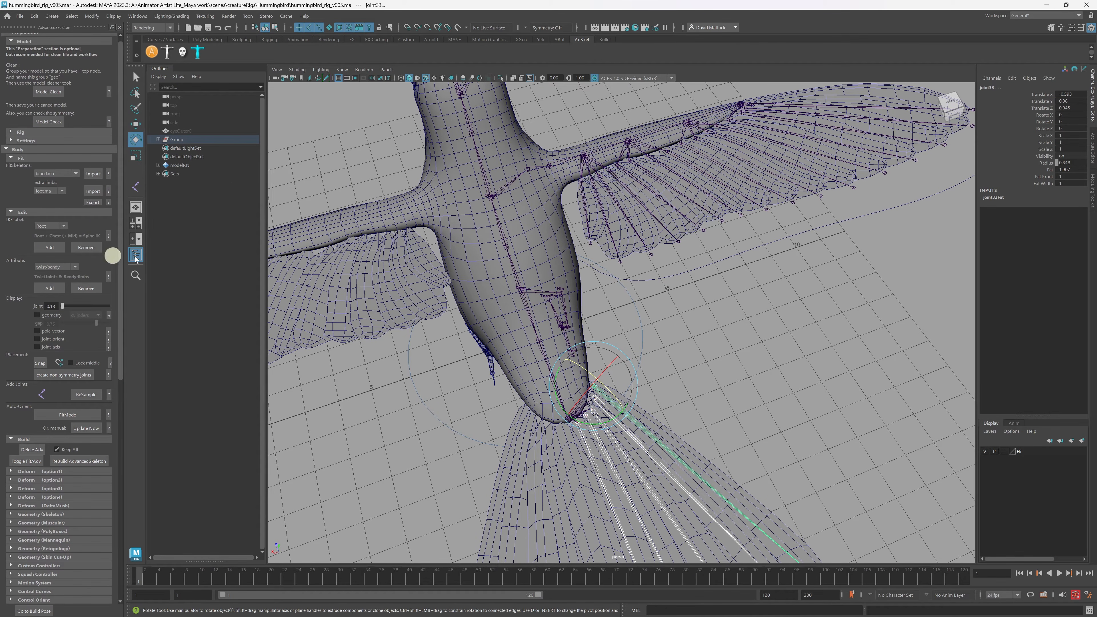
{"action": "left_click", "coordinate": [41, 269]}
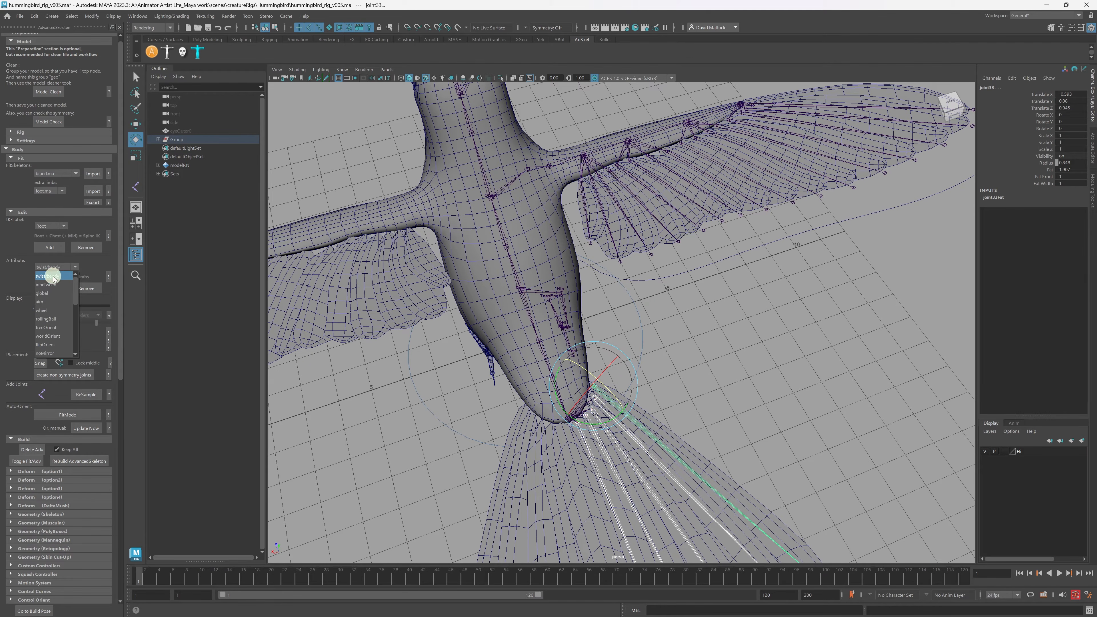
{"action": "left_click", "coordinate": [51, 275]}
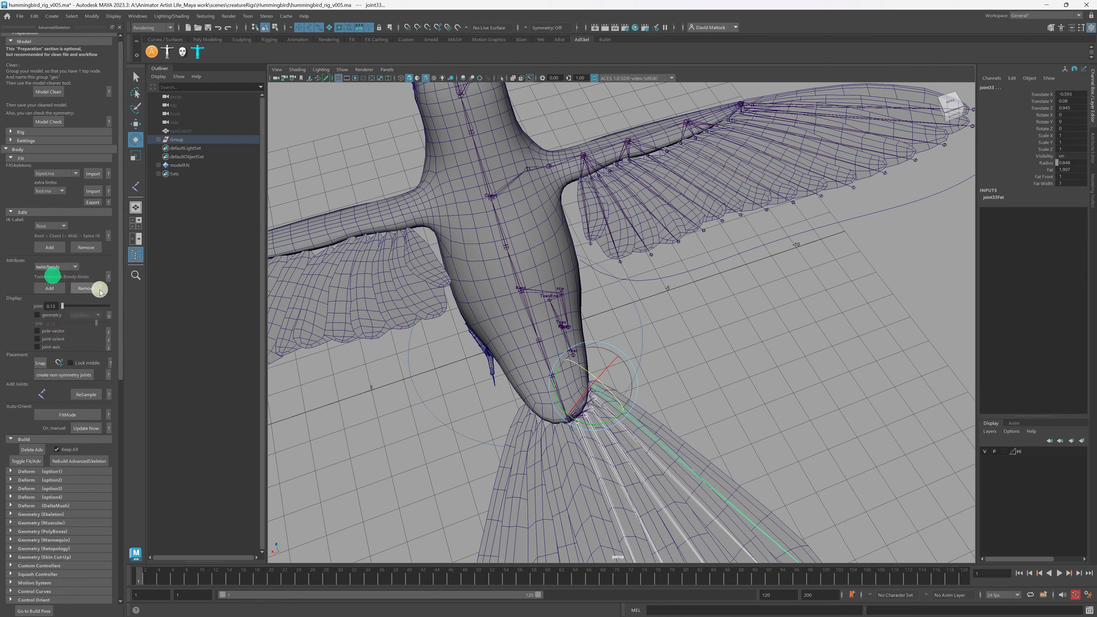
{"action": "left_click", "coordinate": [46, 288]}
Check the Twist Joints and Bendy Joints attributes on the individual tail feather root joints.
{"action": "middle_click_drag", "start_coordinate": [666, 354], "coordinate": [651, 264], "text": "alt"}
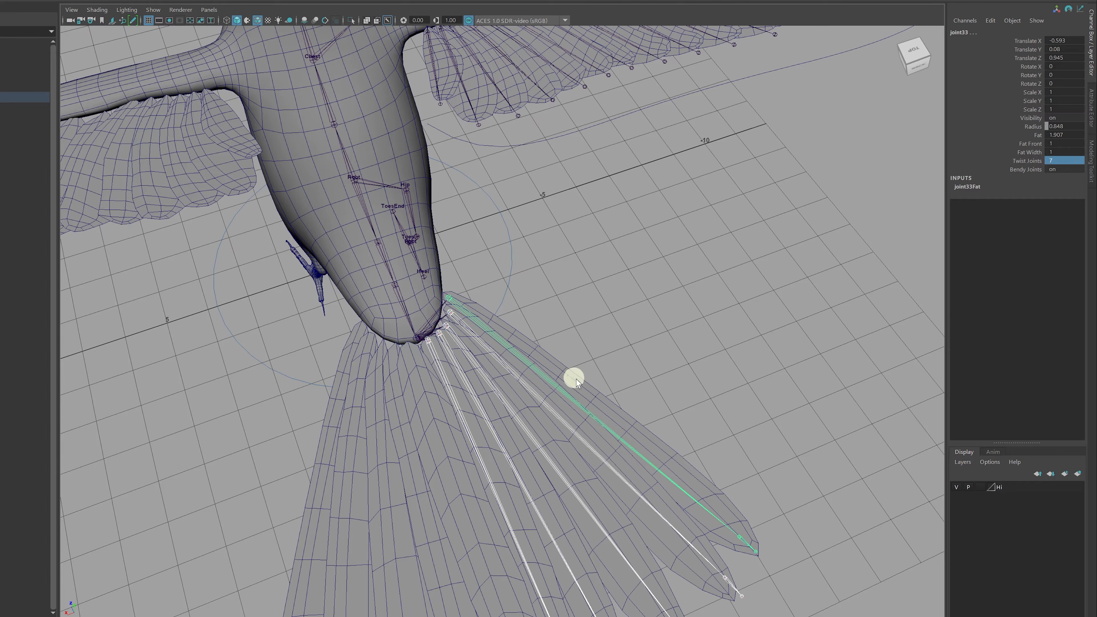
{"action": "left_click", "coordinate": [572, 406]}
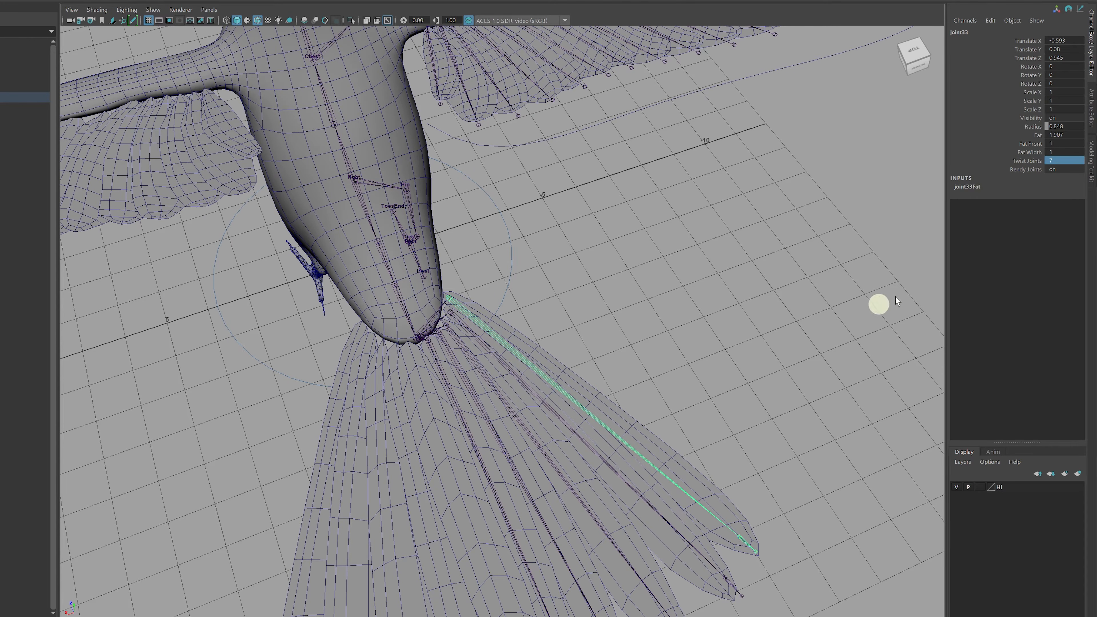
{"action": "left_click", "coordinate": [551, 422]}
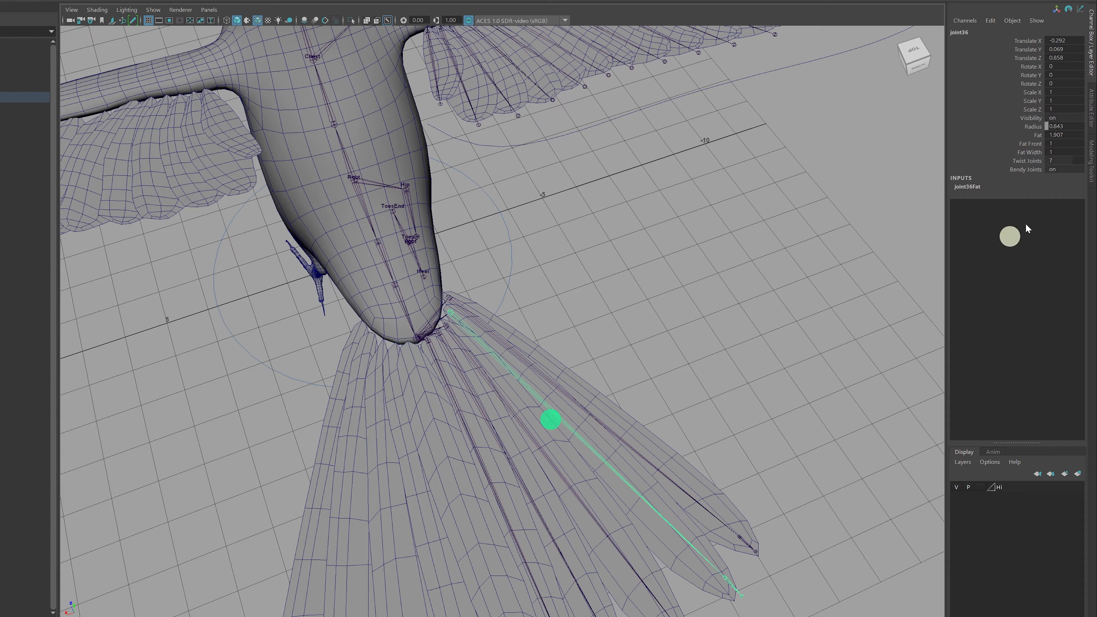
{"action": "left_click", "coordinate": [527, 433]}
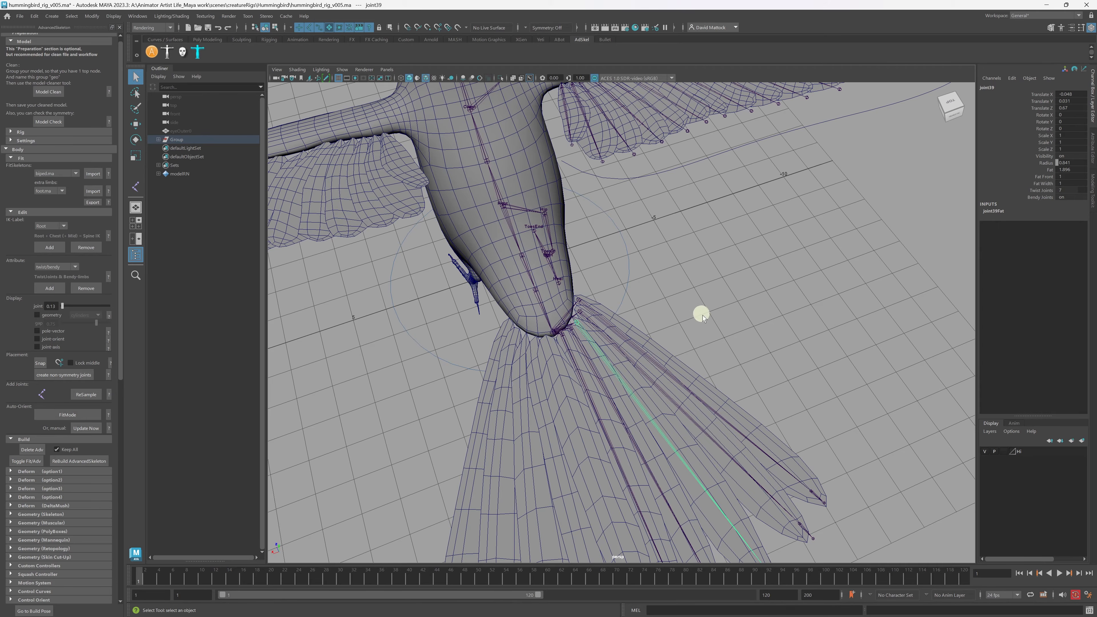
{"action": "left_click_drag", "start_coordinate": [703, 318], "coordinate": [591, 264], "text": "alt"}
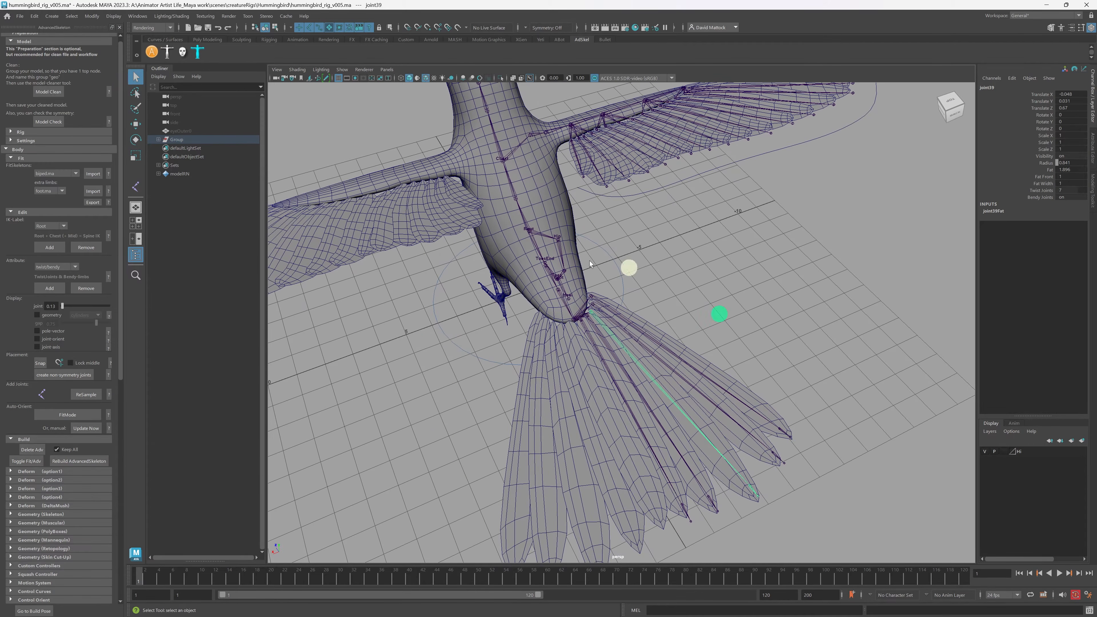
Rebuild the AdvancedSkeleton rig and inspect the new bend controls around the tail feathers.
{"action": "left_click", "coordinate": [74, 461]}
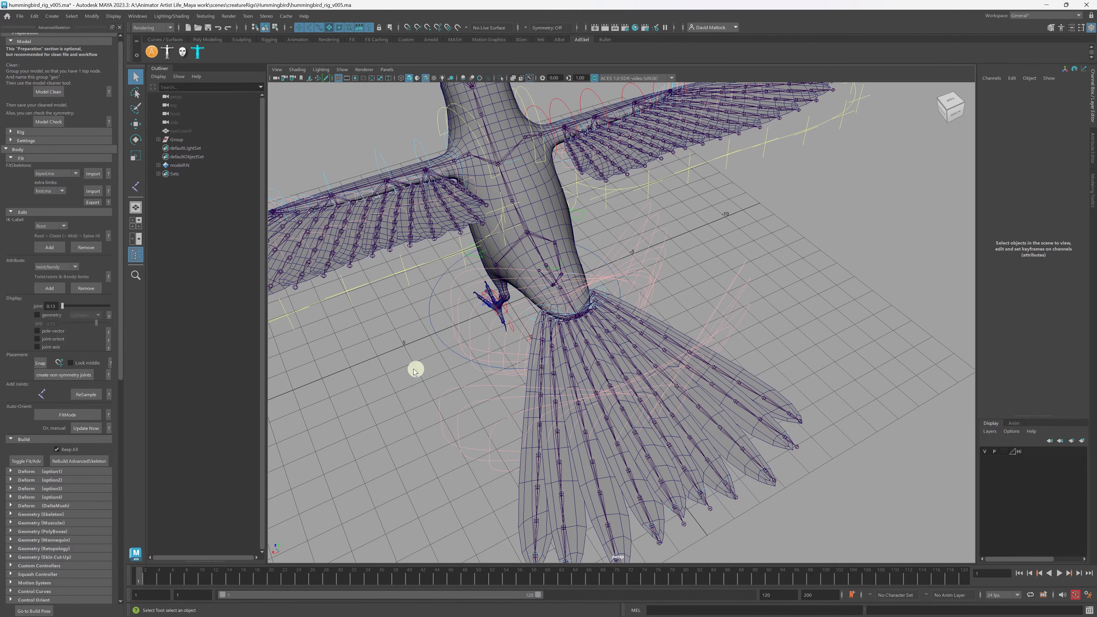
{"action": "left_click_drag", "start_coordinate": [435, 384], "coordinate": [449, 376], "text": "alt"}
{"action": "left_click_drag", "start_coordinate": [443, 376], "coordinate": [440, 376], "text": "alt"}
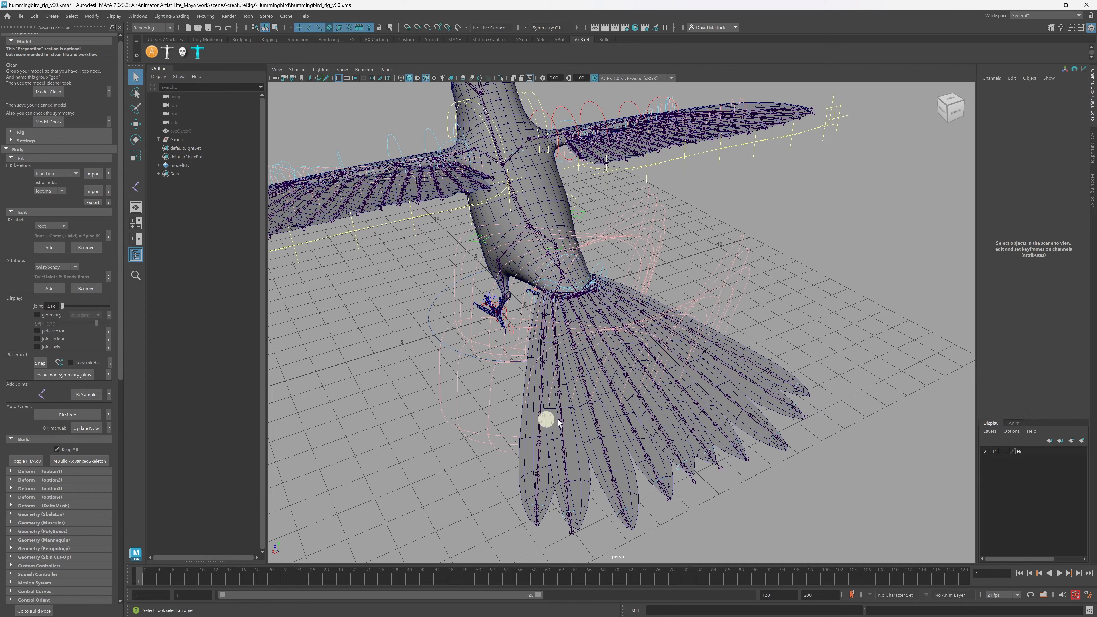
{"action": "left_click_drag", "start_coordinate": [543, 382], "coordinate": [588, 381], "text": "alt"}
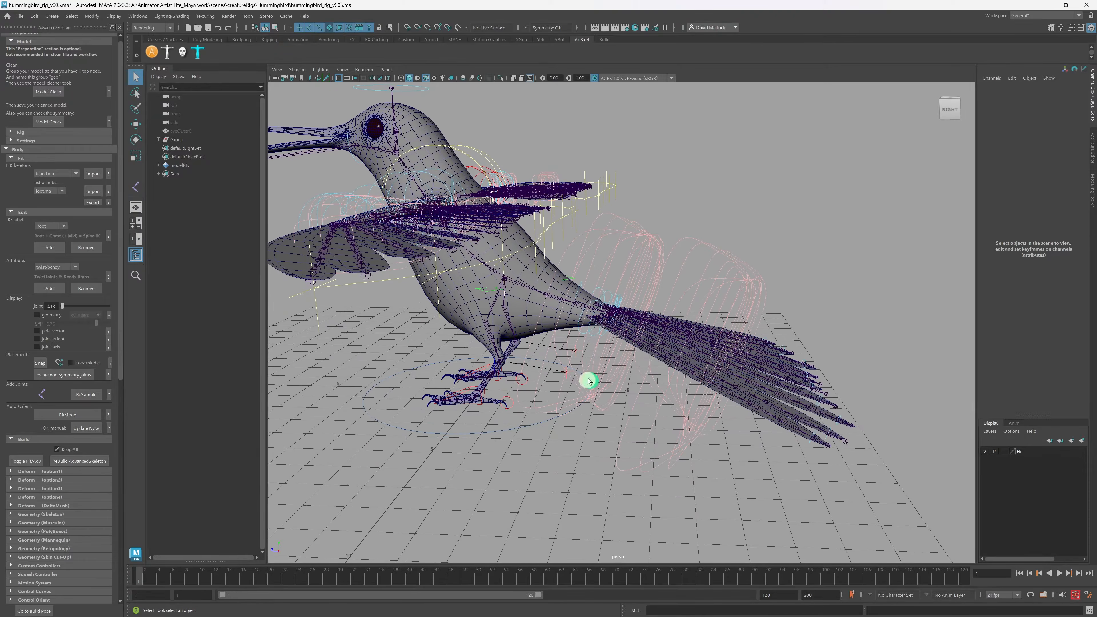
Scale the oversized bend control curves of the tail feathers by 0.2.
{"action": "mouse_move", "coordinate": [708, 365]}
{"action": "left_mouse_down", "text": "alt"}
{"action": "mouse_move", "coordinate": [683, 367]}
{"action": "mouse_move", "coordinate": [713, 363]}
{"action": "left_mouse_up", "text": "alt"}
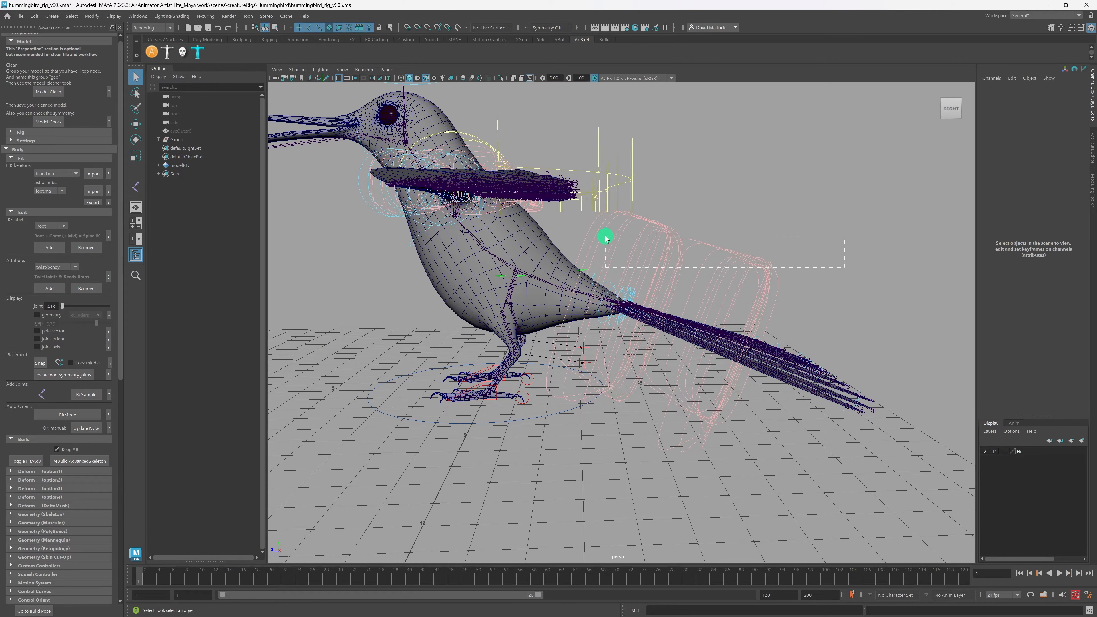
{"action": "left_click_drag", "start_coordinate": [607, 238], "coordinate": [607, 238]}
{"action": "left_click_drag", "start_coordinate": [678, 334], "coordinate": [614, 350], "text": "alt"}
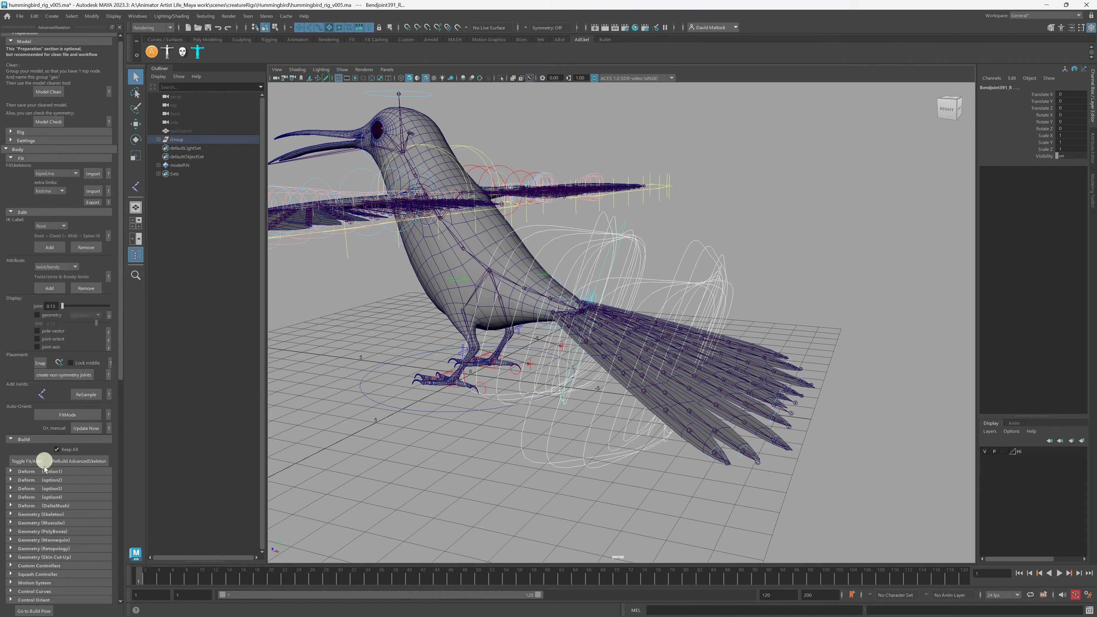
{"action": "left_click_drag", "start_coordinate": [119, 358], "coordinate": [115, 469]}
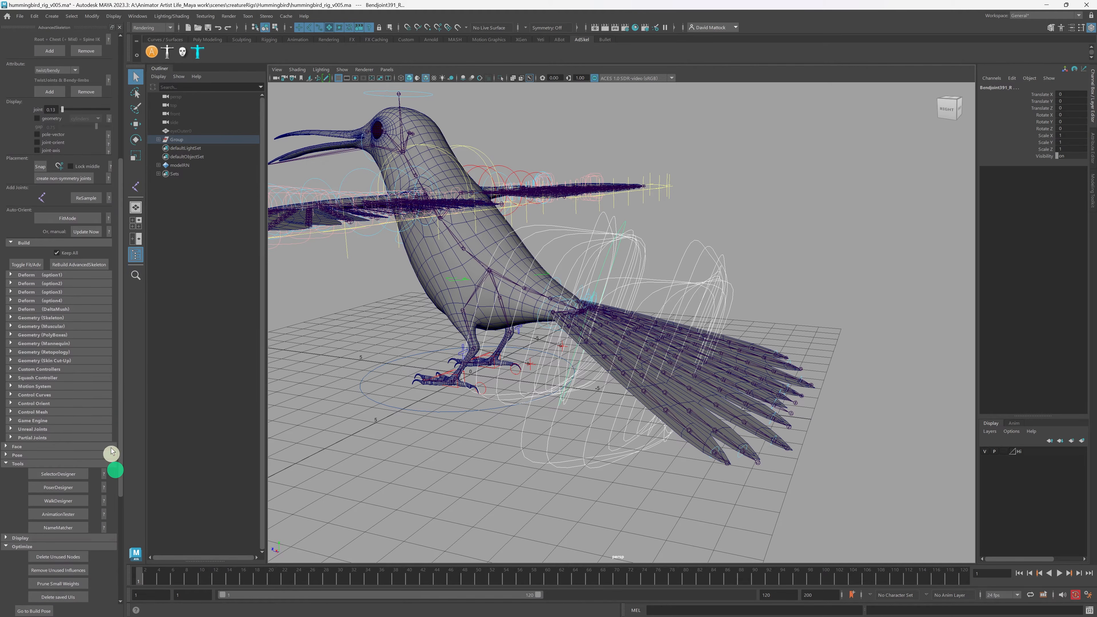
{"action": "scroll", "coordinate": [47, 375], "scroll_direction": "down", "scroll_amount": 2}
{"action": "left_click", "coordinate": [45, 357]}
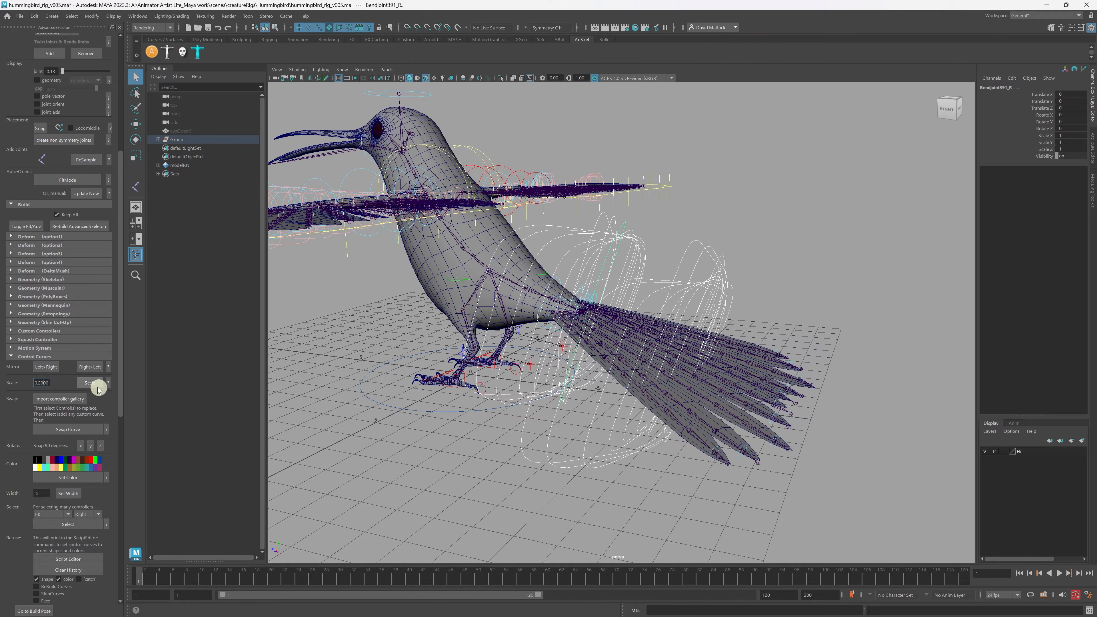
{"action": "left_click", "coordinate": [91, 382]}
Try moving the middle bend controls of the tail feathers in two directions and undo both moves.
{"action": "key", "text": "w"}
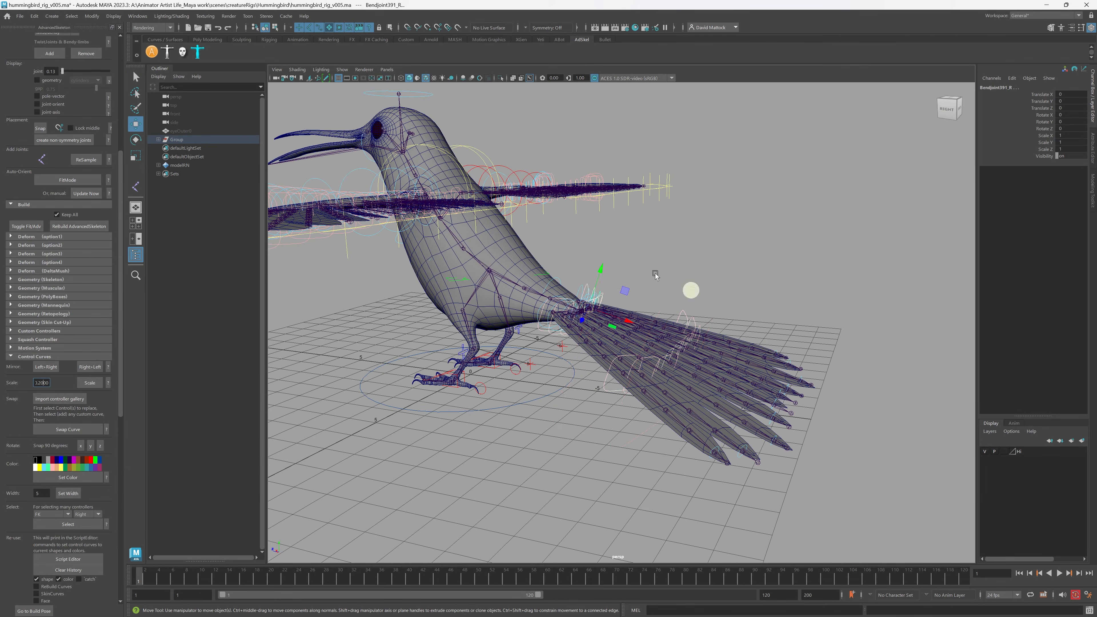
{"action": "left_click_drag", "start_coordinate": [667, 308], "coordinate": [703, 313], "text": "alt"}
{"action": "left_click", "coordinate": [740, 313]}
{"action": "left_click_drag", "start_coordinate": [703, 314], "coordinate": [676, 322], "text": "alt"}
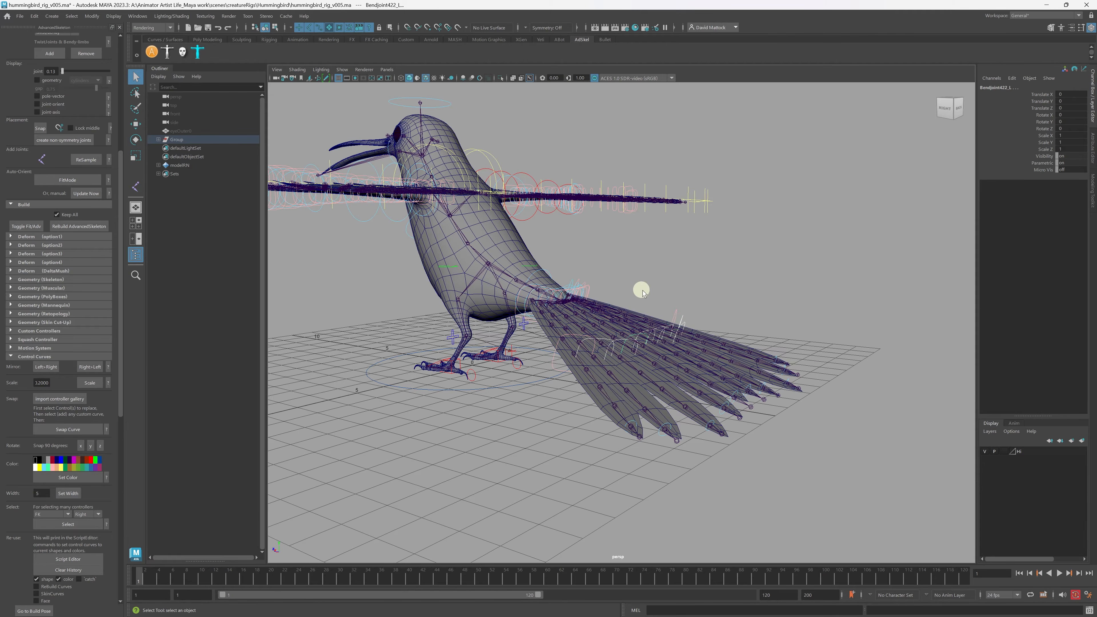
{"action": "key", "text": "w"}
{"action": "right_click_drag", "start_coordinate": [578, 322], "coordinate": [691, 350], "text": "alt"}
{"action": "left_click_drag", "start_coordinate": [645, 377], "coordinate": [723, 197]}
{"action": "key", "text": "ctrl+z"}
{"action": "right_click_drag", "start_coordinate": [799, 345], "coordinate": [635, 332], "text": "alt"}
{"action": "left_click_drag", "start_coordinate": [634, 331], "coordinate": [468, 352], "text": "alt"}
{"action": "left_click_drag", "start_coordinate": [524, 308], "coordinate": [530, 236]}
{"action": "key", "text": "ctrl+z"}
Try rotating the selected middle bend controls of the tail feathers and undo the rotation.
{"action": "right_click_drag", "start_coordinate": [530, 277], "coordinate": [566, 311], "text": "alt"}
{"action": "left_click_drag", "start_coordinate": [566, 311], "coordinate": [615, 318], "text": "alt"}
{"action": "key", "text": "e"}
{"action": "left_click_drag", "start_coordinate": [750, 383], "coordinate": [775, 394]}
{"action": "key", "text": "ctrl+z"}
Try pulling the FKjoint37_L control at the feather tip up and away from the tail to stretch the feather.
{"action": "middle_click_drag", "start_coordinate": [802, 418], "coordinate": [660, 318], "text": "alt"}
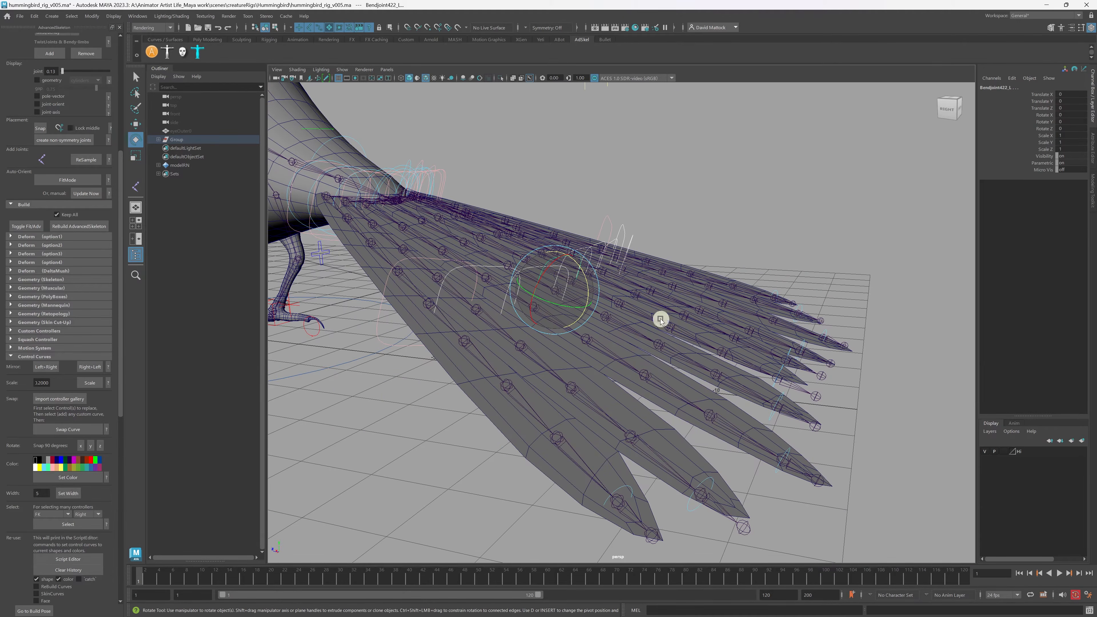
{"action": "middle_click_drag", "start_coordinate": [768, 459], "coordinate": [774, 379], "text": "alt"}
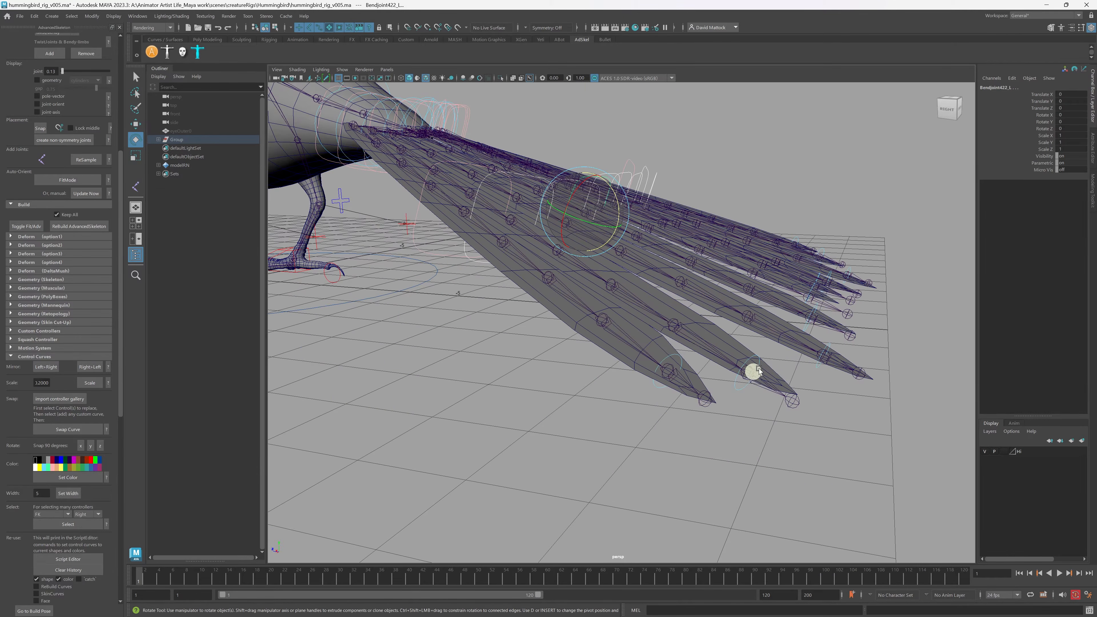
{"action": "left_click", "coordinate": [754, 355]}
{"action": "key", "text": "w"}
{"action": "left_click_drag", "start_coordinate": [754, 368], "coordinate": [801, 168]}
{"action": "right_click_drag", "start_coordinate": [834, 200], "coordinate": [706, 236], "text": "alt"}
{"action": "left_click_drag", "start_coordinate": [642, 322], "coordinate": [666, 298], "text": "alt"}
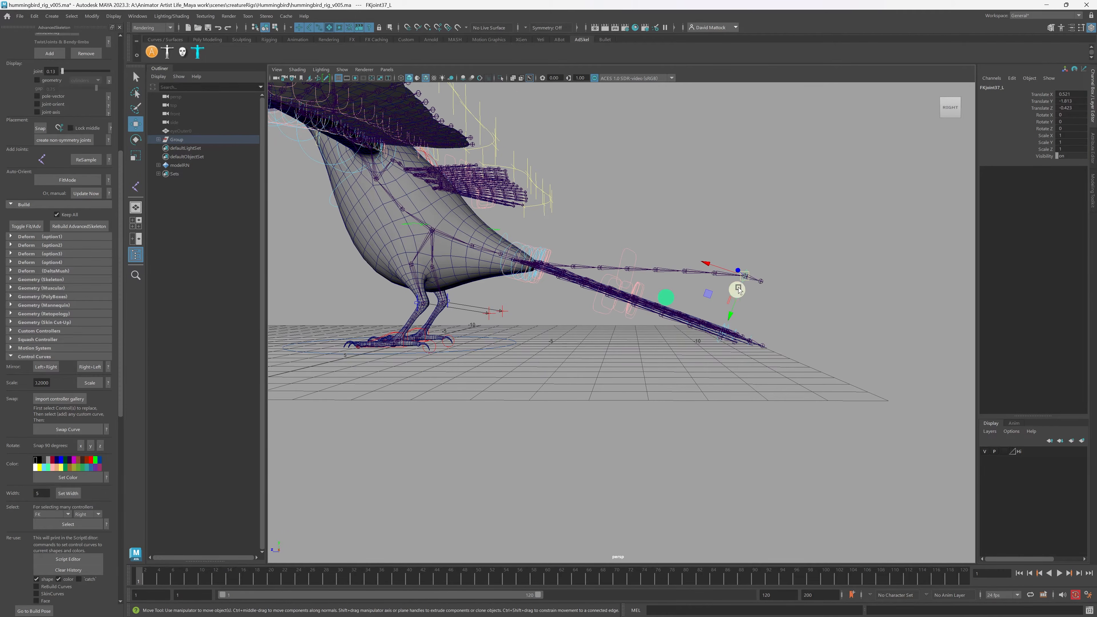
{"action": "left_click_drag", "start_coordinate": [751, 277], "coordinate": [874, 198]}
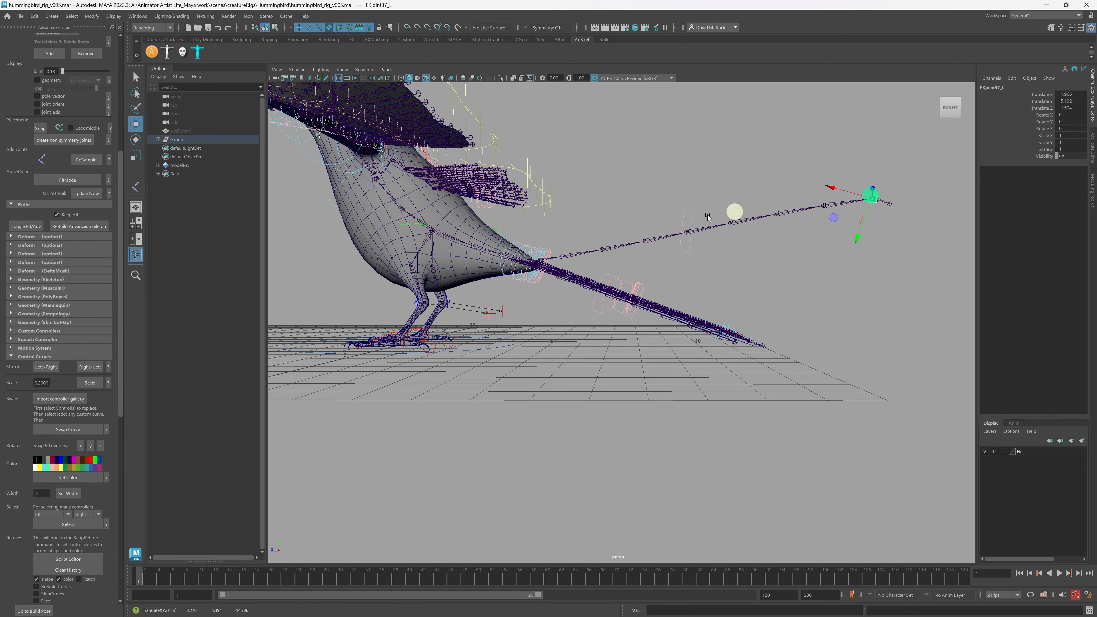
Try rotating the Bendjoint362_L control midway along the stretched feather about -66 degrees in Z.
{"action": "left_click", "coordinate": [699, 222]}
{"action": "key", "text": "e"}
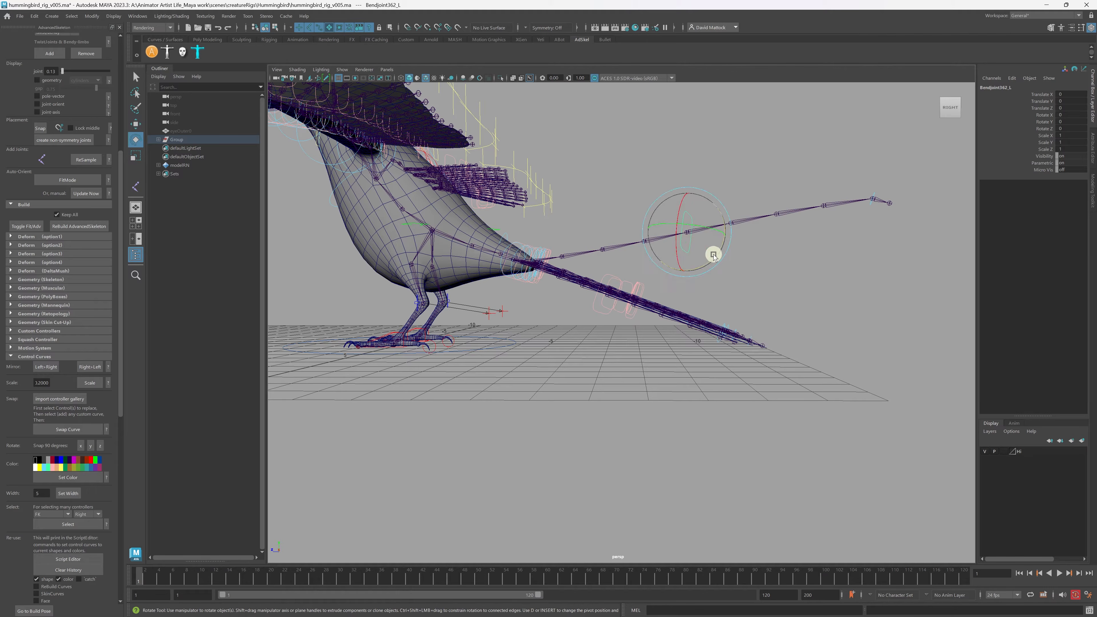
{"action": "left_click_drag", "start_coordinate": [712, 249], "coordinate": [735, 277]}
{"action": "left_click_drag", "start_coordinate": [667, 289], "coordinate": [747, 296], "text": "alt"}
{"action": "scroll", "coordinate": [656, 306], "scroll_direction": "up", "scroll_amount": 8}
{"action": "middle_click_drag", "start_coordinate": [497, 281], "coordinate": [656, 319], "text": "alt"}
{"action": "left_click_drag", "start_coordinate": [626, 311], "coordinate": [581, 299], "text": "alt"}
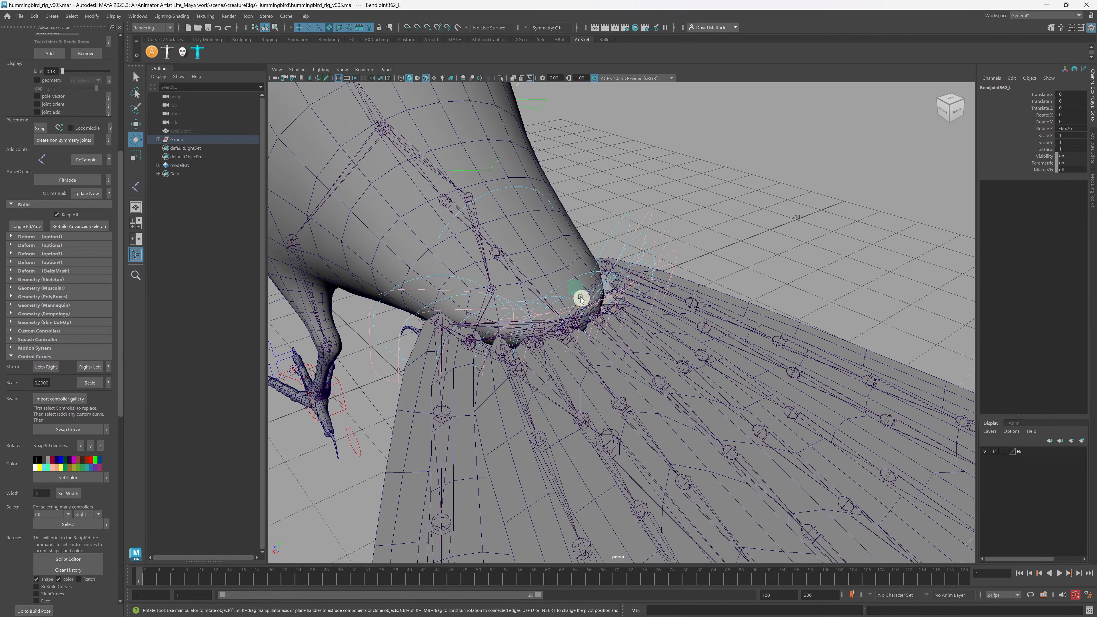
Try moving the Bendjoint331_L control at the outer feather's root and undo the move.
{"action": "left_click", "coordinate": [441, 295]}
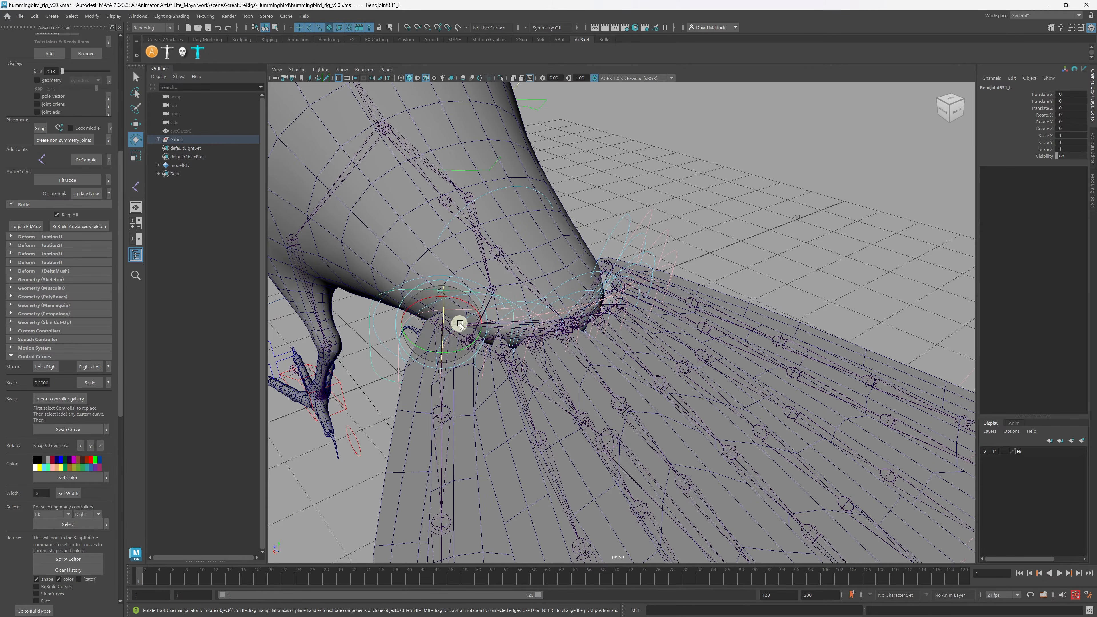
{"action": "key", "text": "w"}
{"action": "scroll", "coordinate": [463, 312], "scroll_direction": "down", "scroll_amount": 5}
{"action": "left_click_drag", "start_coordinate": [559, 324], "coordinate": [475, 307]}
{"action": "key", "text": "ctrl+z"}
Return the whole hummingbird rig to its build pose.
{"action": "scroll", "coordinate": [630, 364], "scroll_direction": "down", "scroll_amount": 5}
{"action": "left_click_drag", "start_coordinate": [630, 365], "coordinate": [652, 355], "text": "alt"}
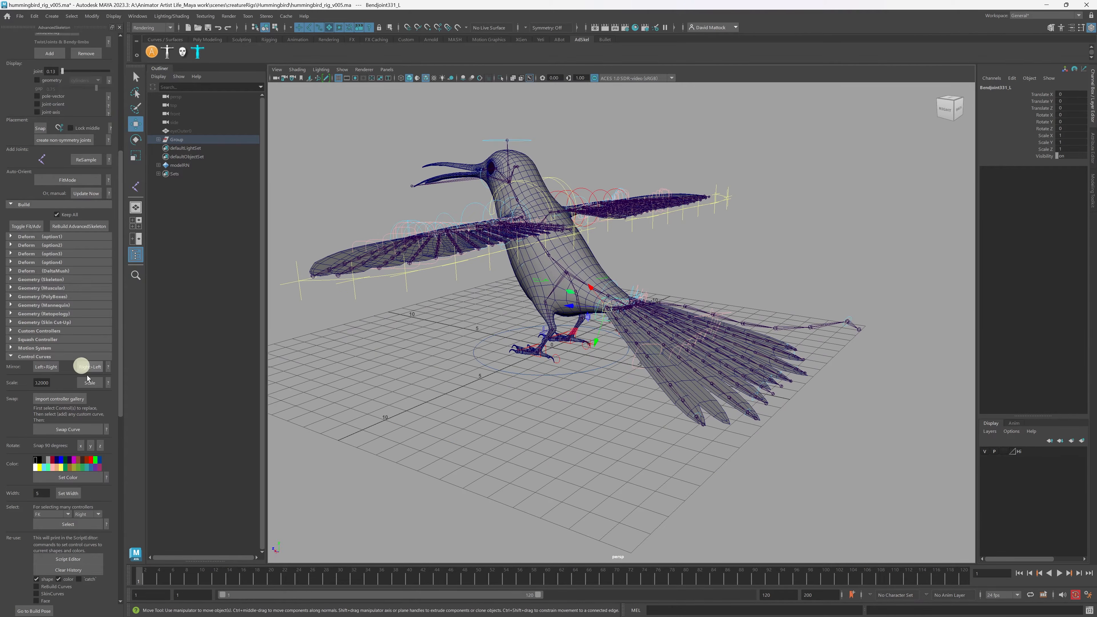
{"action": "left_click_drag", "start_coordinate": [119, 363], "coordinate": [118, 554]}
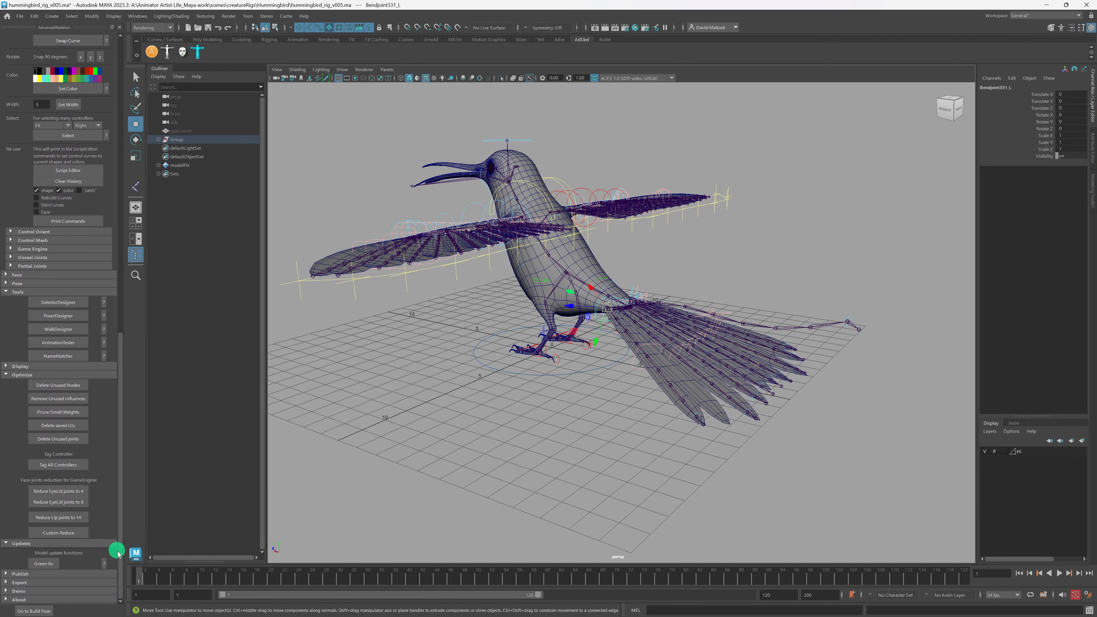
{"action": "left_click", "coordinate": [38, 612]}
{"action": "mouse_move", "coordinate": [559, 311]}
{"action": "left_mouse_down", "text": "alt"}
{"action": "mouse_move", "coordinate": [695, 334]}
{"action": "mouse_move", "coordinate": [569, 317]}
{"action": "mouse_move", "coordinate": [490, 321]}
{"action": "mouse_move", "coordinate": [558, 318]}
{"action": "left_mouse_up", "text": "alt"}
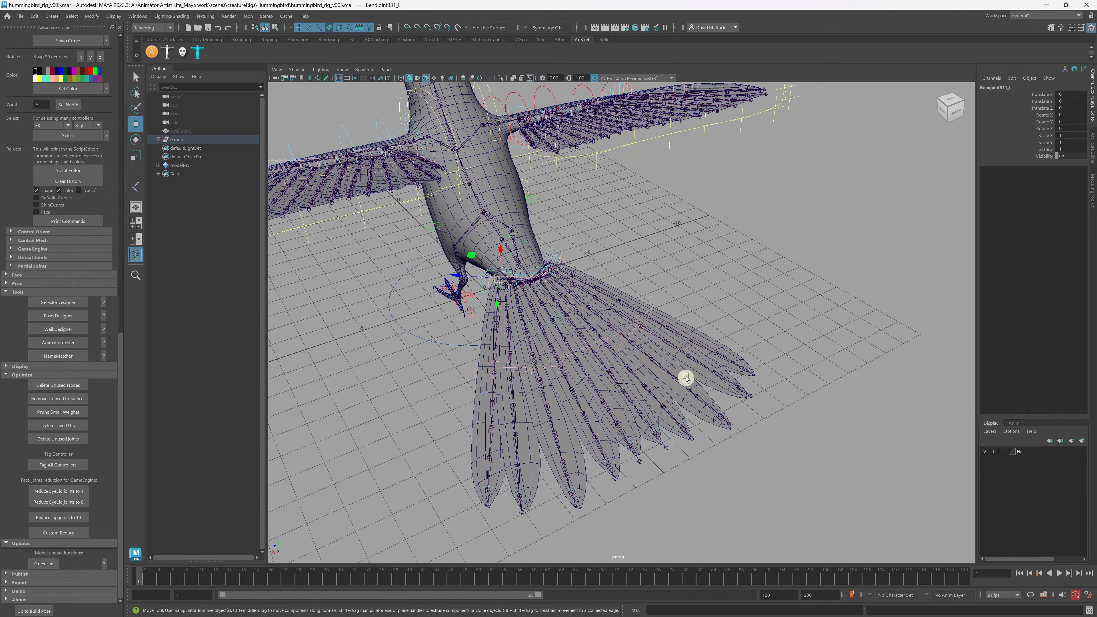
Toggle the rig to its fit skeleton and examine the tail feather joints from behind and above.
{"action": "left_click_drag", "start_coordinate": [751, 353], "coordinate": [627, 224], "text": "alt"}
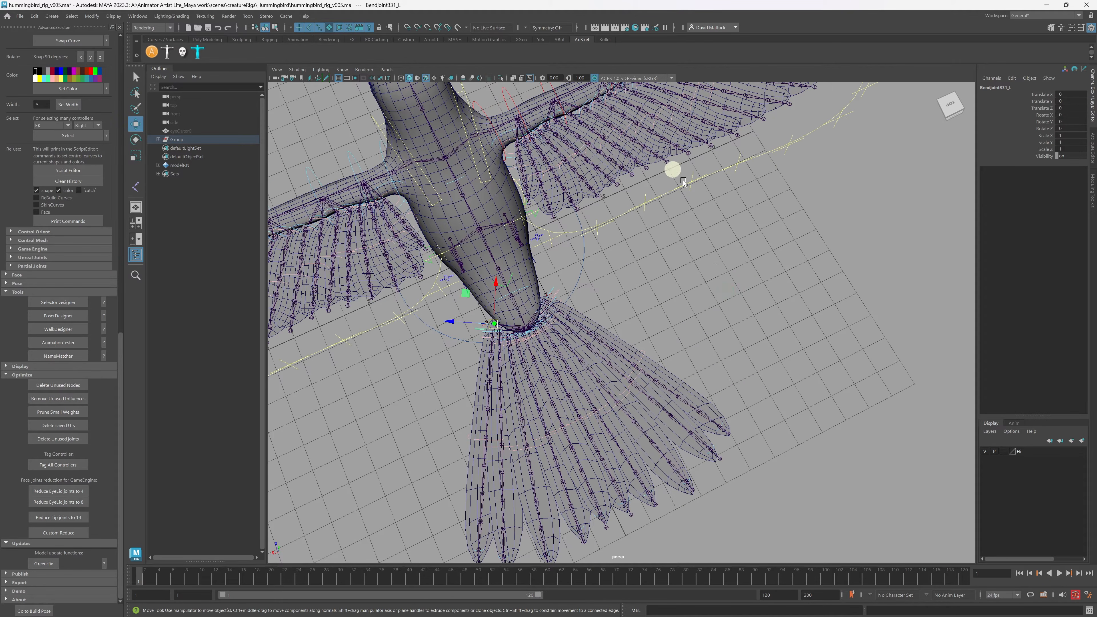
{"action": "left_click_drag", "start_coordinate": [683, 181], "coordinate": [703, 326], "text": "alt"}
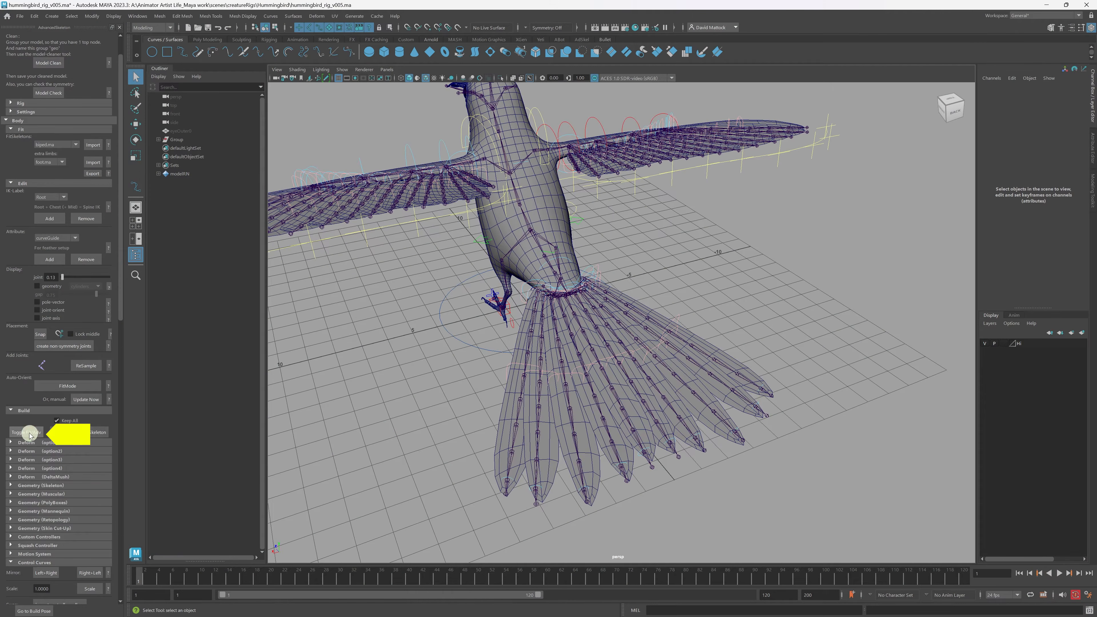
{"action": "left_click", "coordinate": [27, 433]}
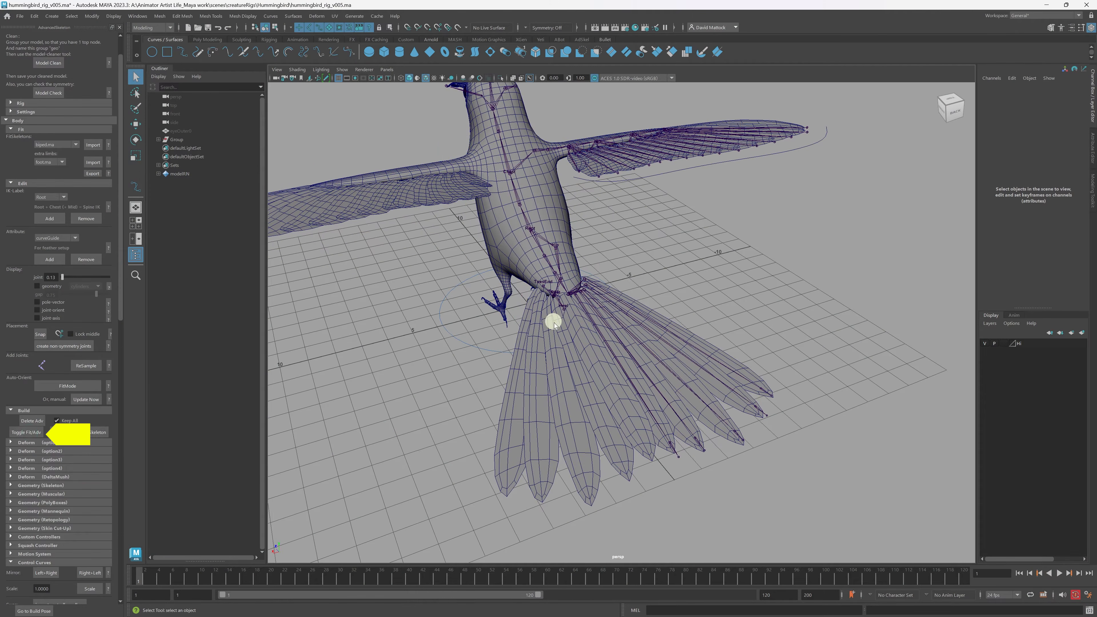
{"action": "left_click_drag", "start_coordinate": [553, 322], "coordinate": [720, 249], "text": "alt"}
{"action": "left_click_drag", "start_coordinate": [598, 244], "coordinate": [590, 257], "text": "alt"}
{"action": "right_click_drag", "start_coordinate": [545, 329], "coordinate": [664, 333], "text": "alt"}
{"action": "middle_click_drag", "start_coordinate": [665, 333], "coordinate": [674, 257], "text": "alt"}
{"action": "left_click_drag", "start_coordinate": [672, 303], "coordinate": [633, 336], "text": "alt"}
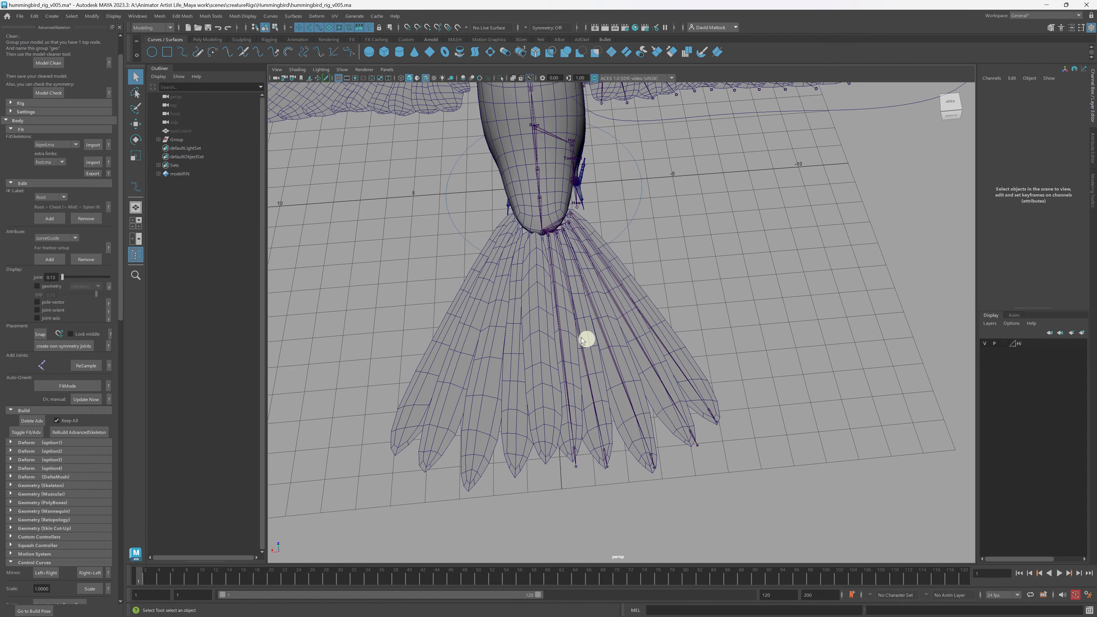
{"action": "right_click_drag", "start_coordinate": [665, 354], "coordinate": [593, 338], "text": "alt"}
{"action": "mouse_move", "coordinate": [592, 339]}
{"action": "left_mouse_down", "text": "alt"}
{"action": "mouse_move", "coordinate": [654, 323]}
{"action": "mouse_move", "coordinate": [578, 348]}
{"action": "left_mouse_up", "text": "alt"}
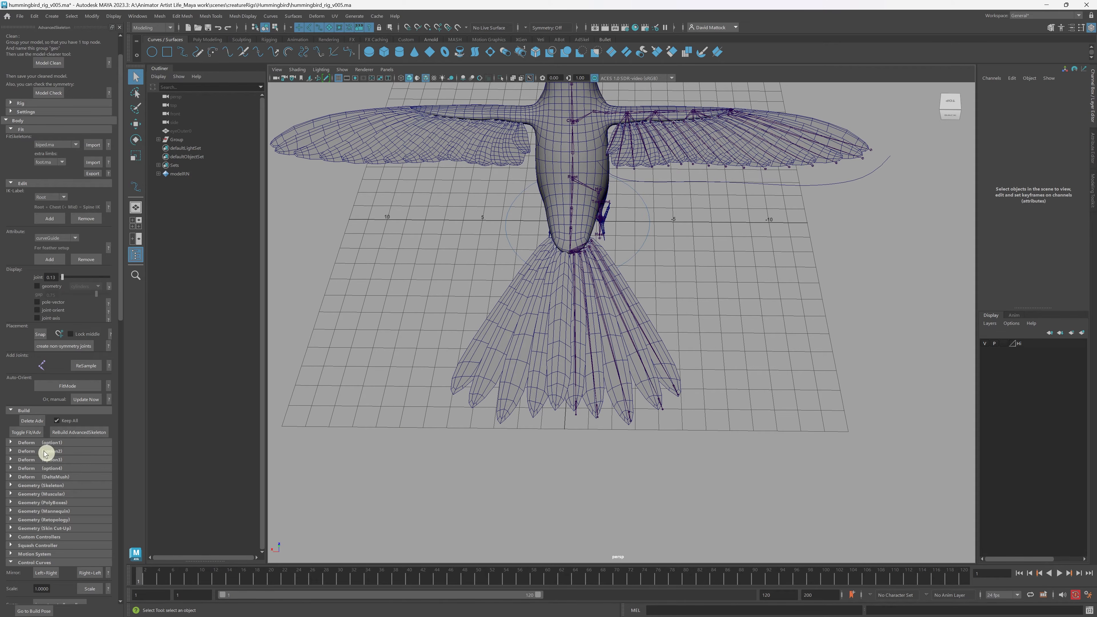
Switch back to the built AdvancedSkeleton rig and show the tail in the top view with the grid displayed.
{"action": "left_click", "coordinate": [23, 432]}
{"action": "left_click_drag", "start_coordinate": [495, 328], "coordinate": [620, 330], "text": "alt"}
{"action": "key", "text": "space"}
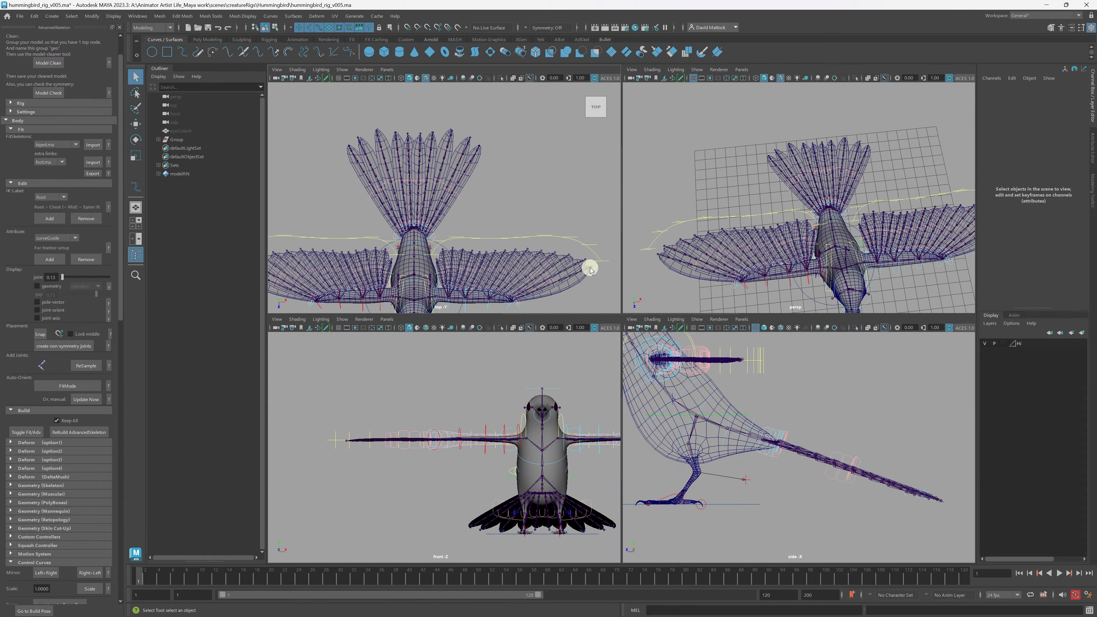
{"action": "key", "text": "space"}
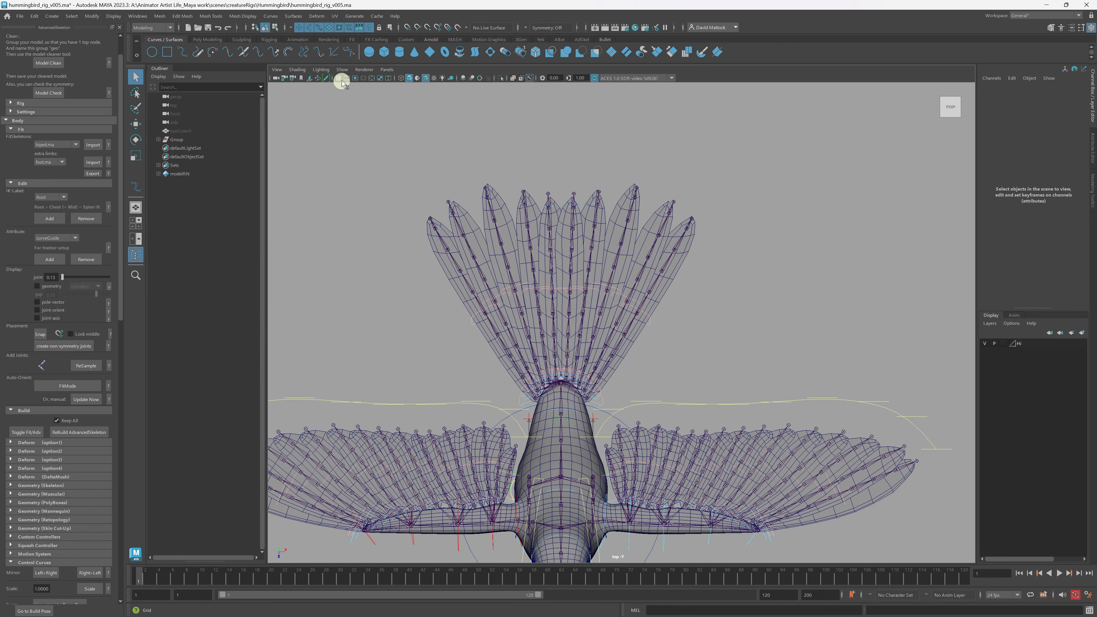
{"action": "left_click", "coordinate": [342, 70]}
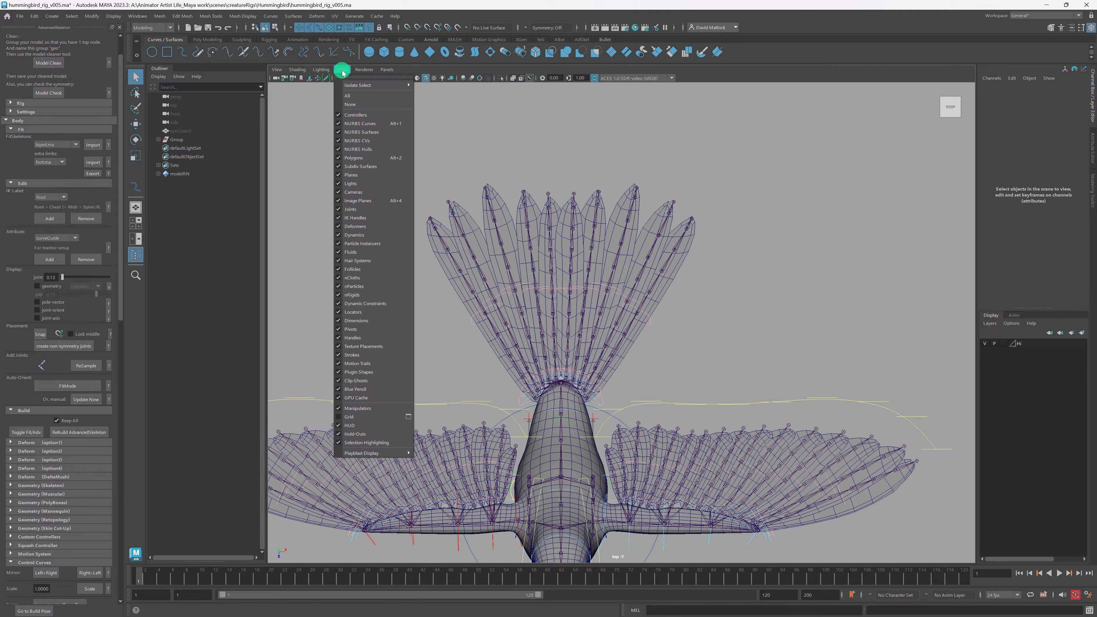
{"action": "left_click", "coordinate": [366, 417]}
{"action": "scroll", "coordinate": [518, 276], "scroll_direction": "up", "scroll_amount": 5}
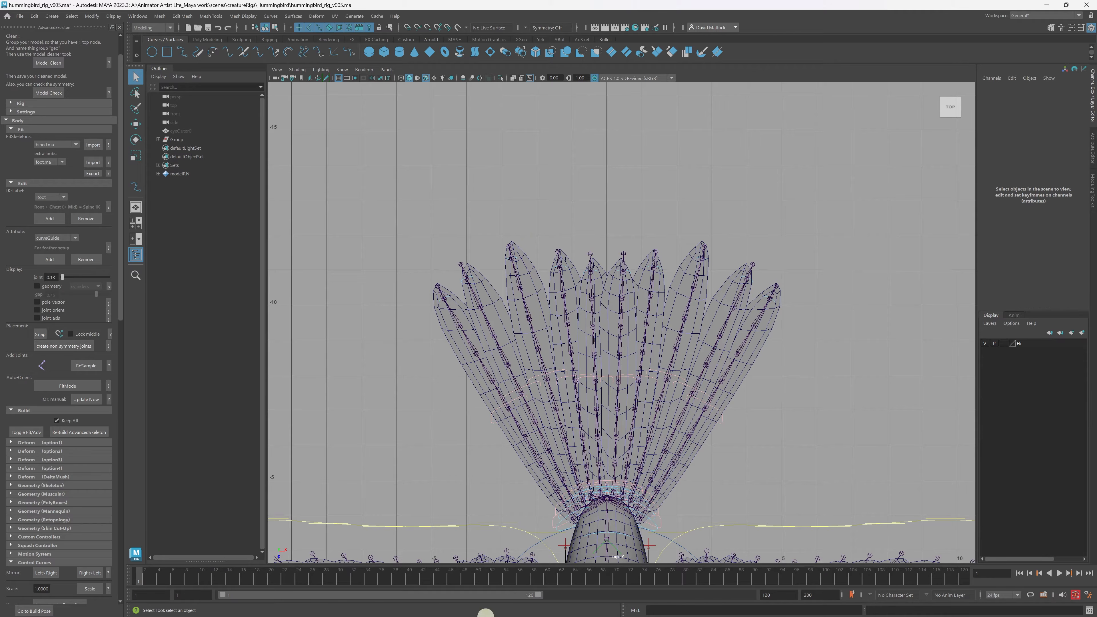
Switch to the hummingbird_rig_v018 scene and examine its tail curve controls, including IKTail_ctrl_curveCtrl2_L, before returning to the hummingbird_rig_v005 scene.
{"action": "mouse_move", "coordinate": [485, 614]}
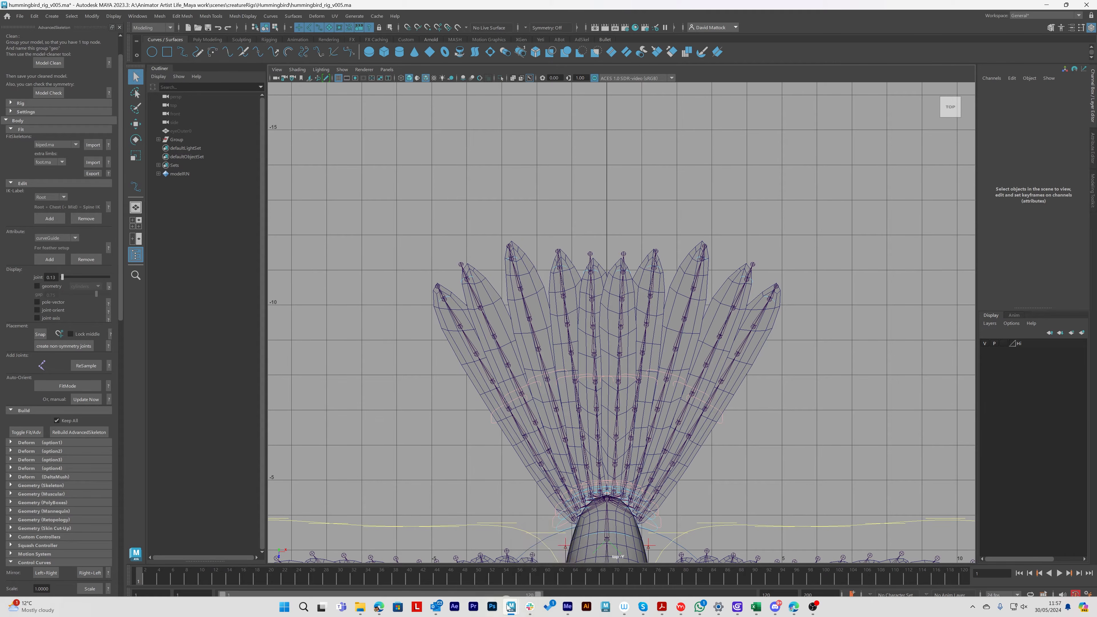
{"action": "left_click", "coordinate": [547, 564]}
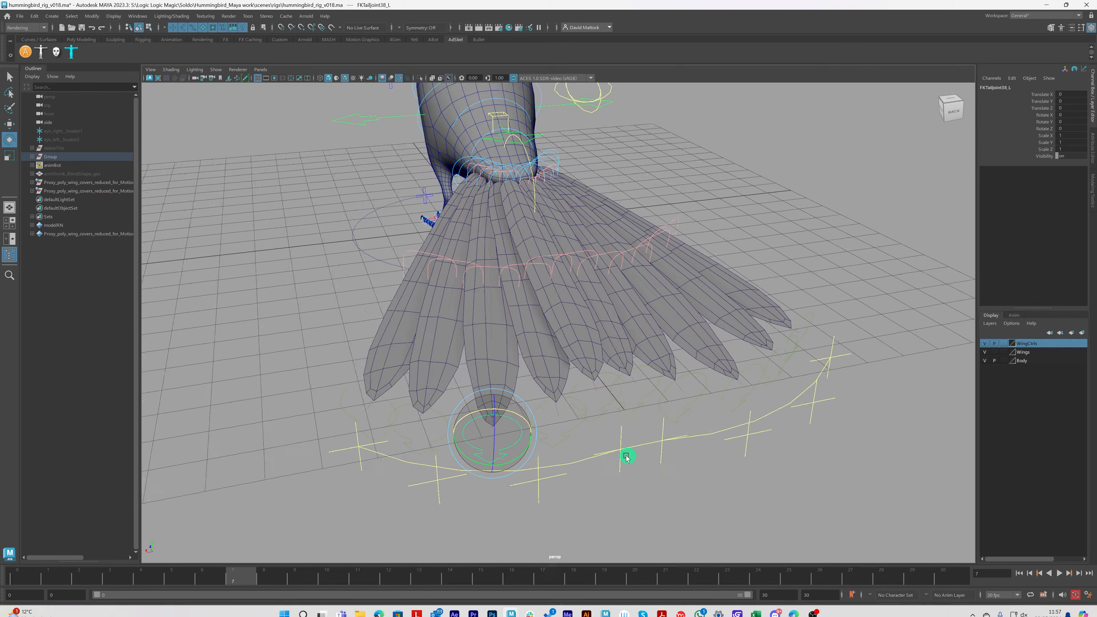
{"action": "left_click_drag", "start_coordinate": [627, 456], "coordinate": [518, 391], "text": "alt"}
{"action": "left_click", "coordinate": [531, 494]}
{"action": "key", "text": "w"}
{"action": "key", "text": "ctrl+z"}
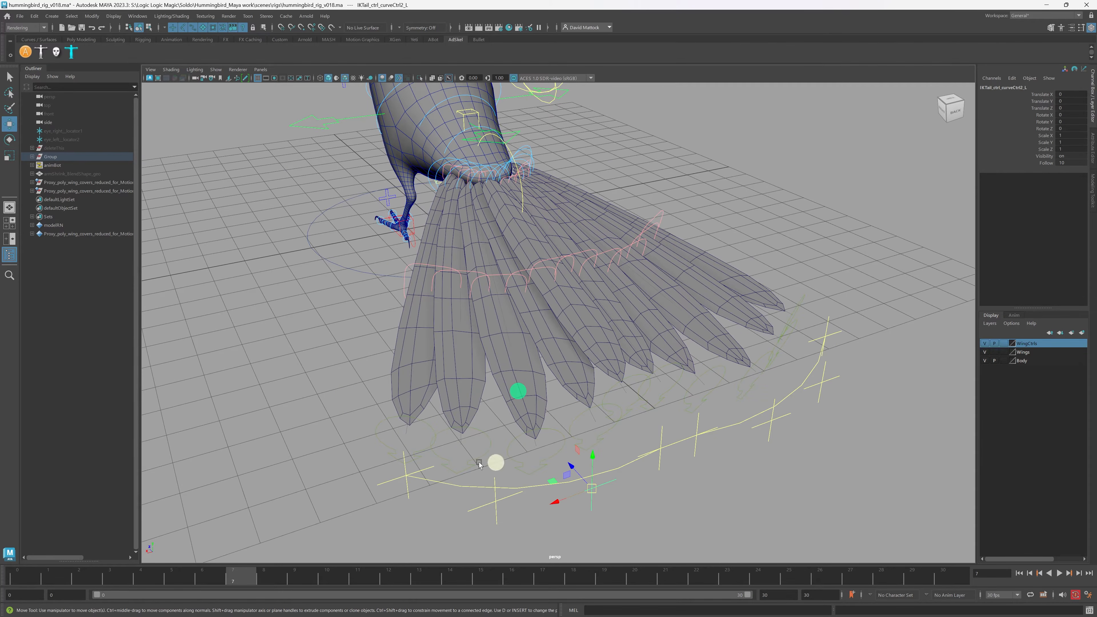
{"action": "left_click", "coordinate": [1052, 5]}
{"action": "left_click_drag", "start_coordinate": [594, 261], "coordinate": [583, 251], "text": "alt"}
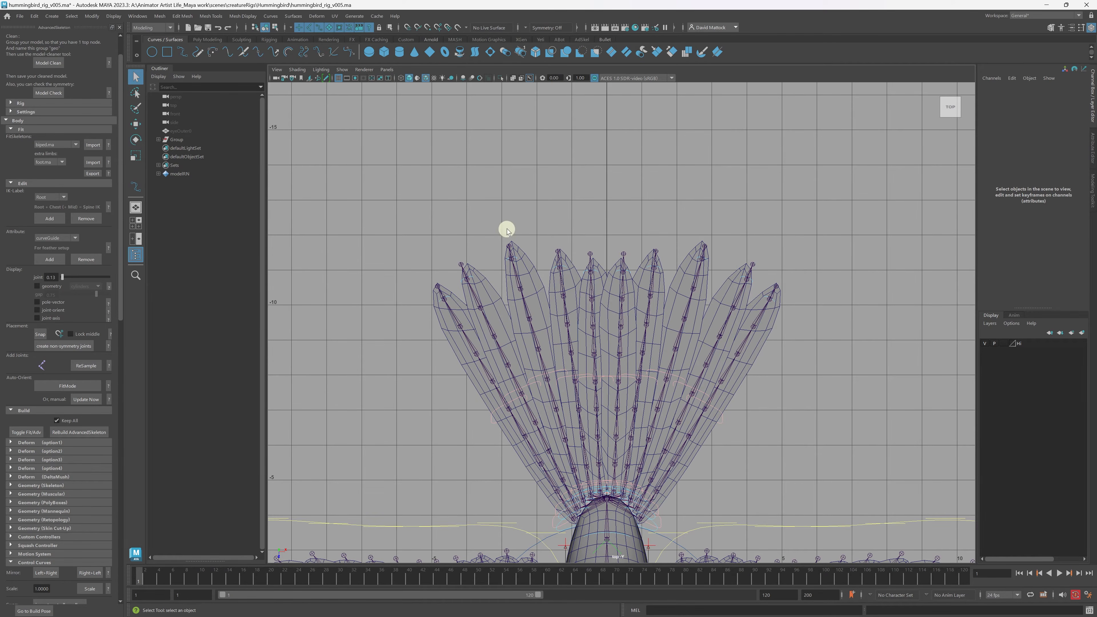
{"action": "right_click_drag", "start_coordinate": [523, 222], "coordinate": [505, 224], "text": "alt"}
{"action": "middle_click_drag", "start_coordinate": [505, 224], "coordinate": [487, 210], "text": "alt"}
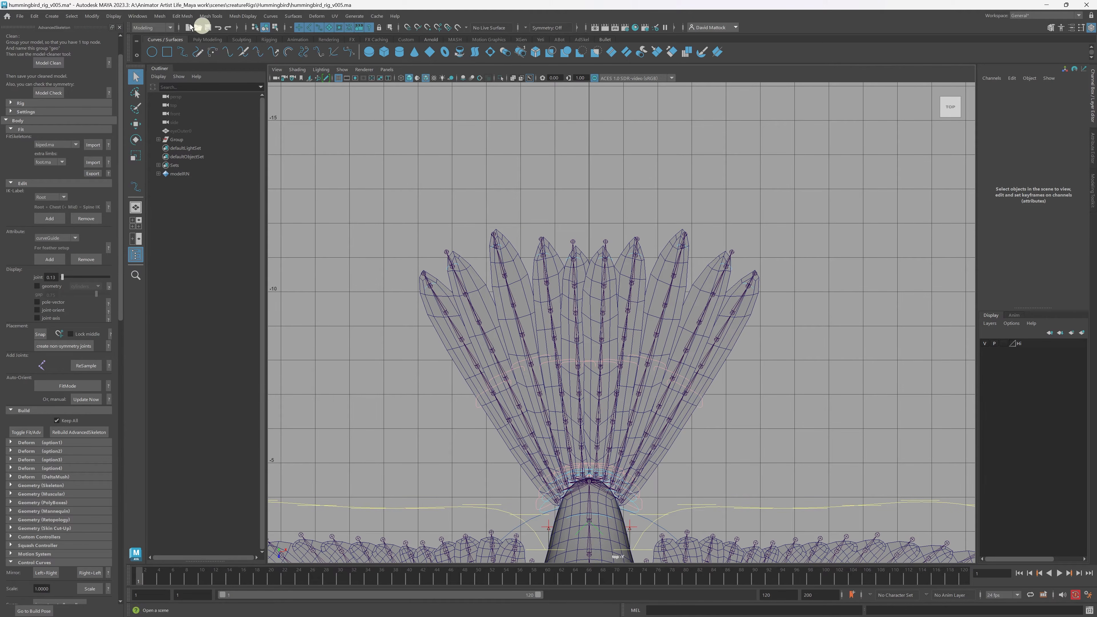
{"action": "left_click", "coordinate": [46, 19]}
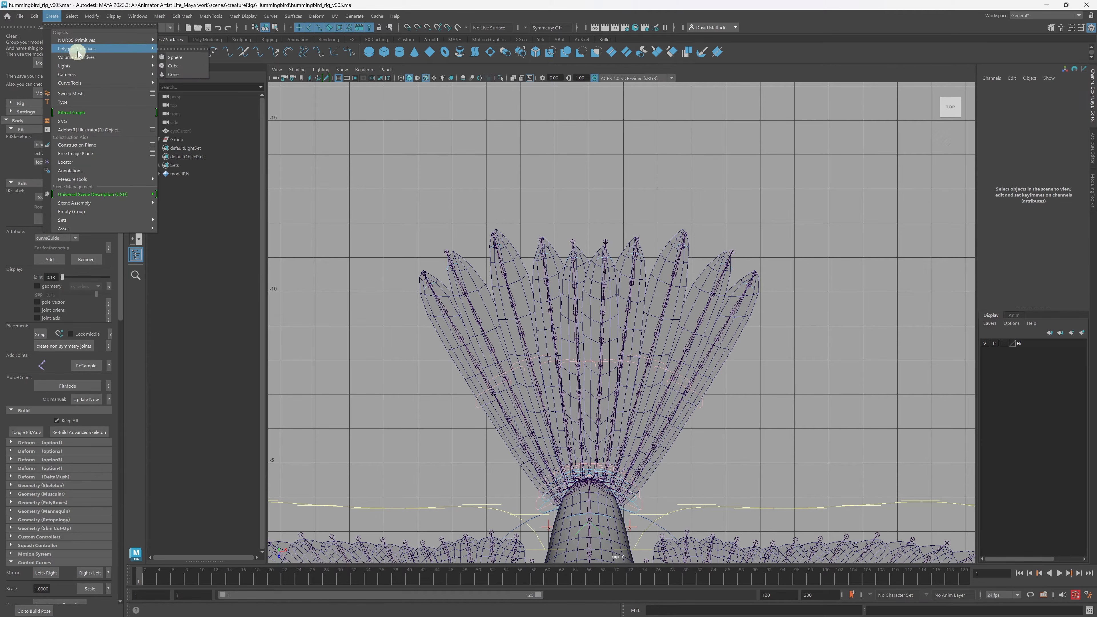
{"action": "mouse_move", "coordinate": [79, 82]}
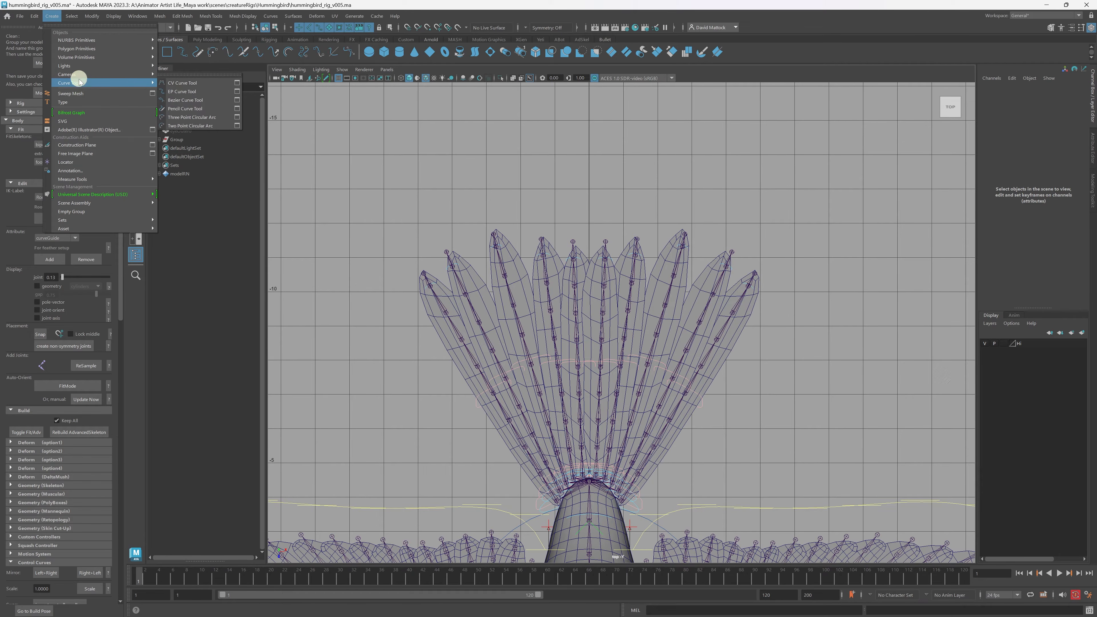
{"action": "left_click", "coordinate": [307, 127]}
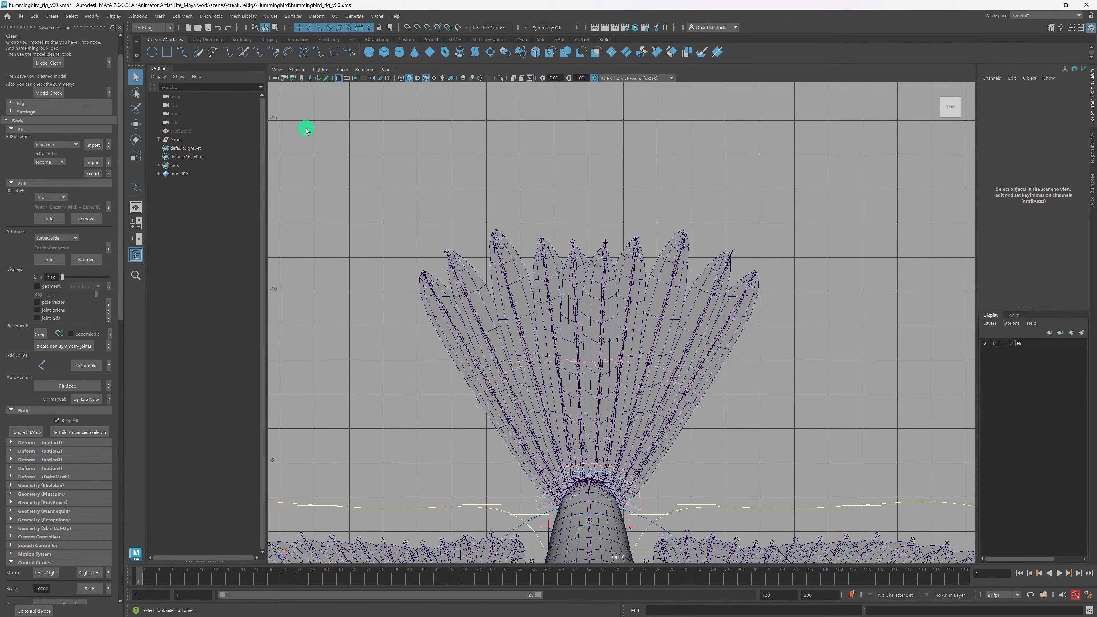
Start the EP Curve Tool and reset its settings to the default 3 Cubic degree and uniform knot spacing.
{"action": "left_click", "coordinate": [225, 39]}
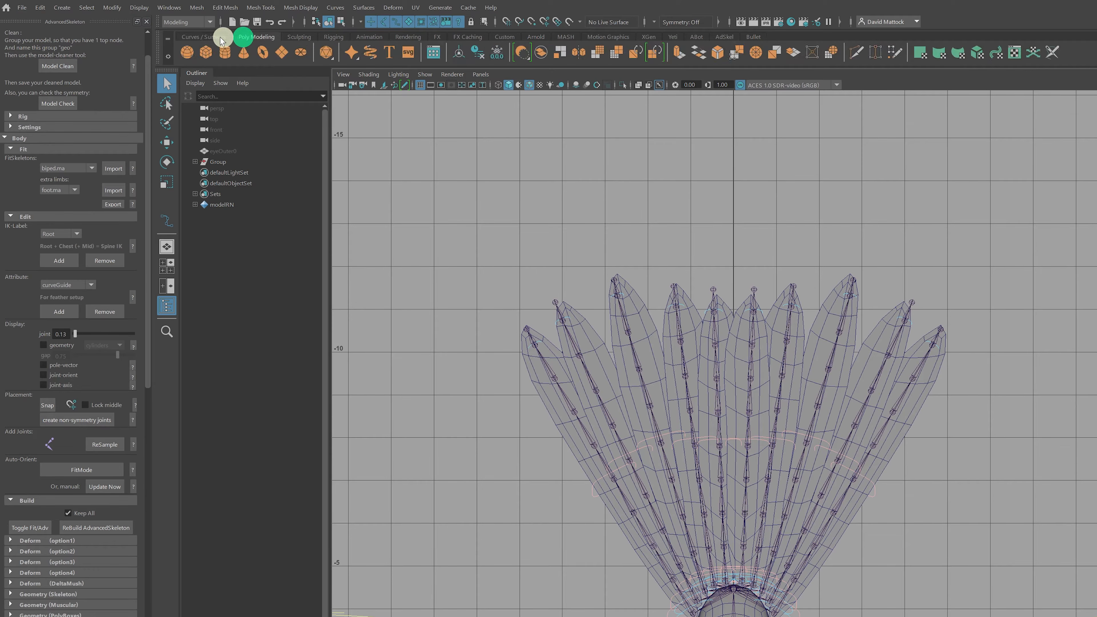
{"action": "left_click", "coordinate": [181, 38]}
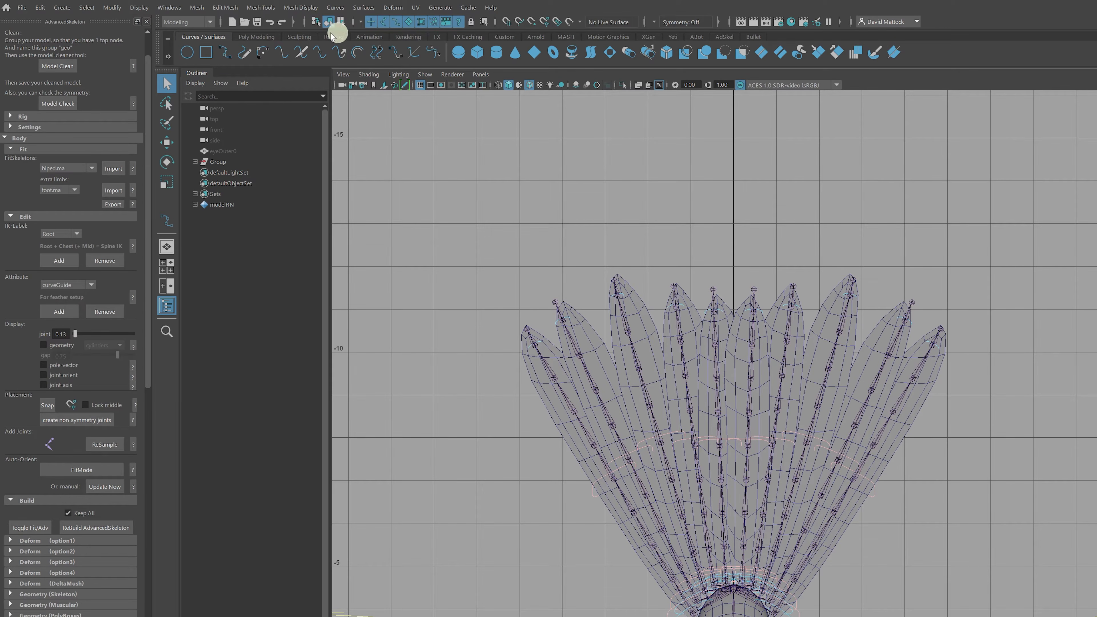
{"action": "left_click", "coordinate": [225, 53]}
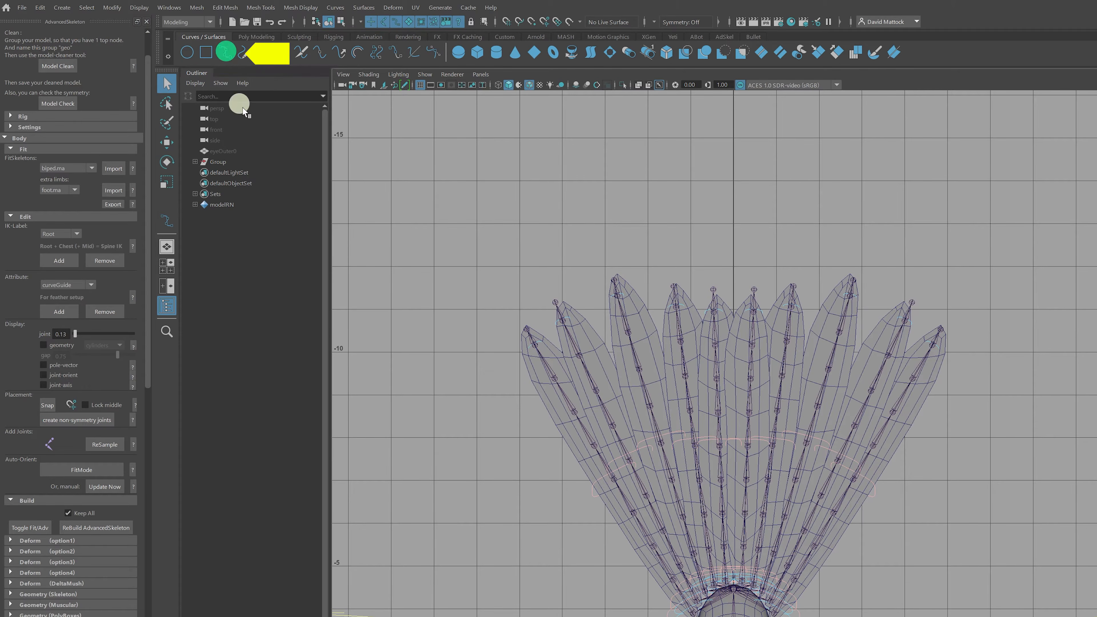
{"action": "double_click", "coordinate": [225, 52]}
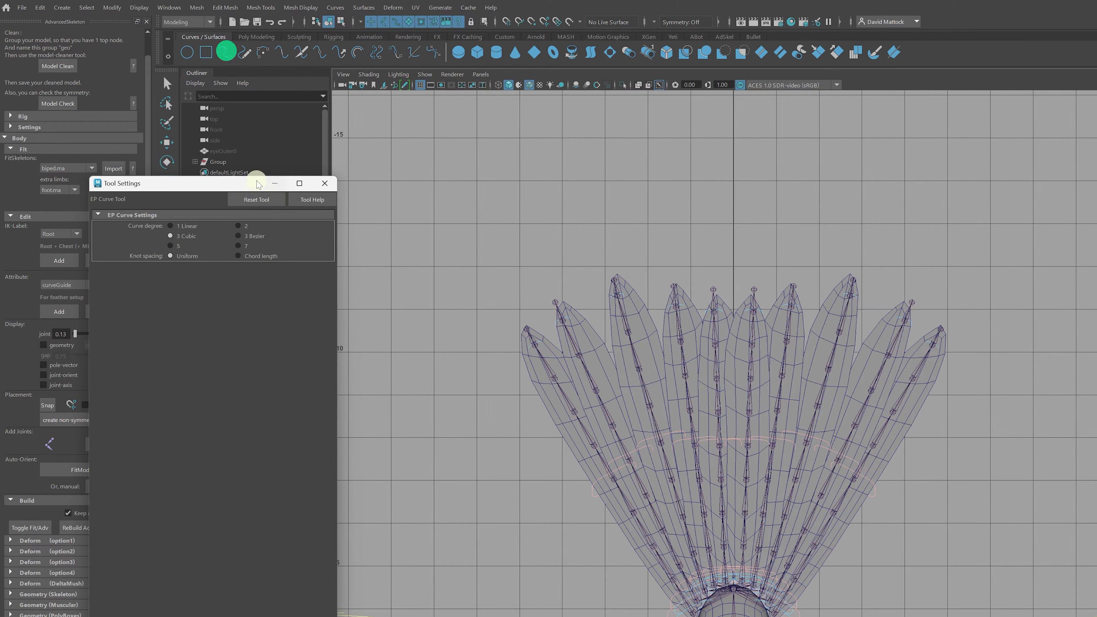
{"action": "left_click_drag", "start_coordinate": [259, 184], "coordinate": [272, 165]}
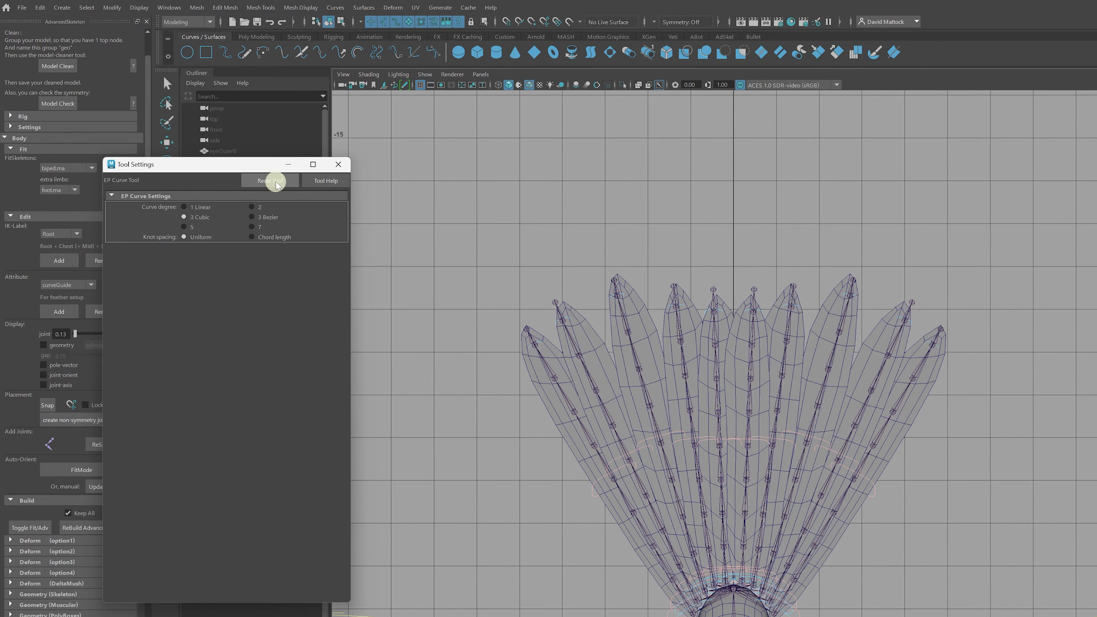
{"action": "left_click", "coordinate": [275, 182]}
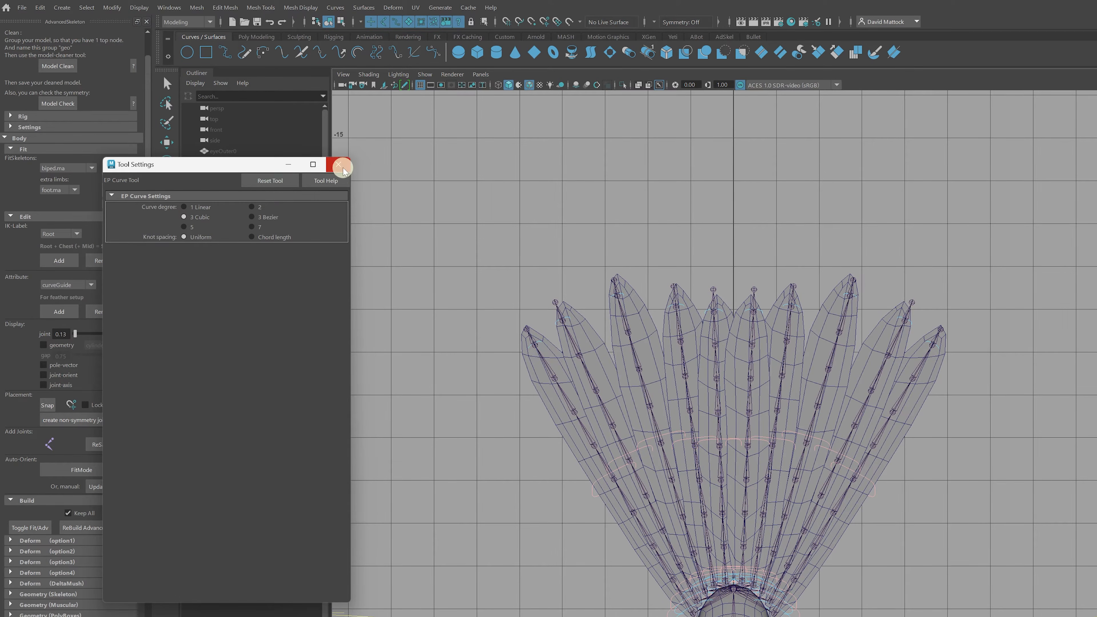
{"action": "left_click", "coordinate": [342, 168]}
Draw a two-point EP curve beyond the feather tips, from outside the outermost feather to near the tail's centre line.
{"action": "scroll", "coordinate": [564, 282], "scroll_direction": "up", "scroll_amount": 1}
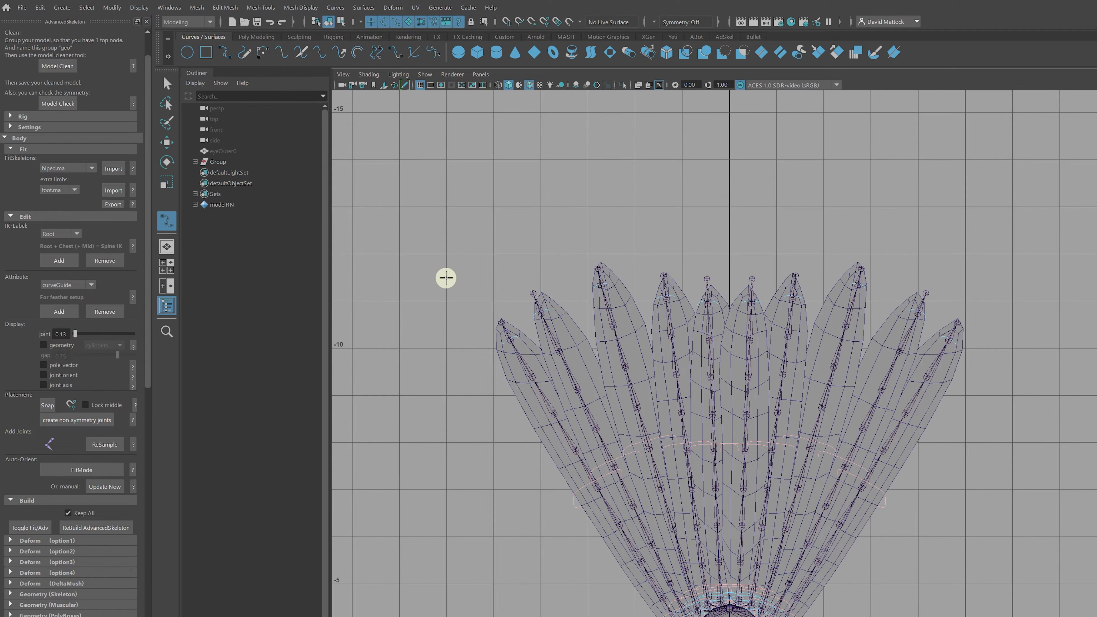
{"action": "left_click", "coordinate": [446, 278]}
{"action": "left_click", "coordinate": [702, 205]}
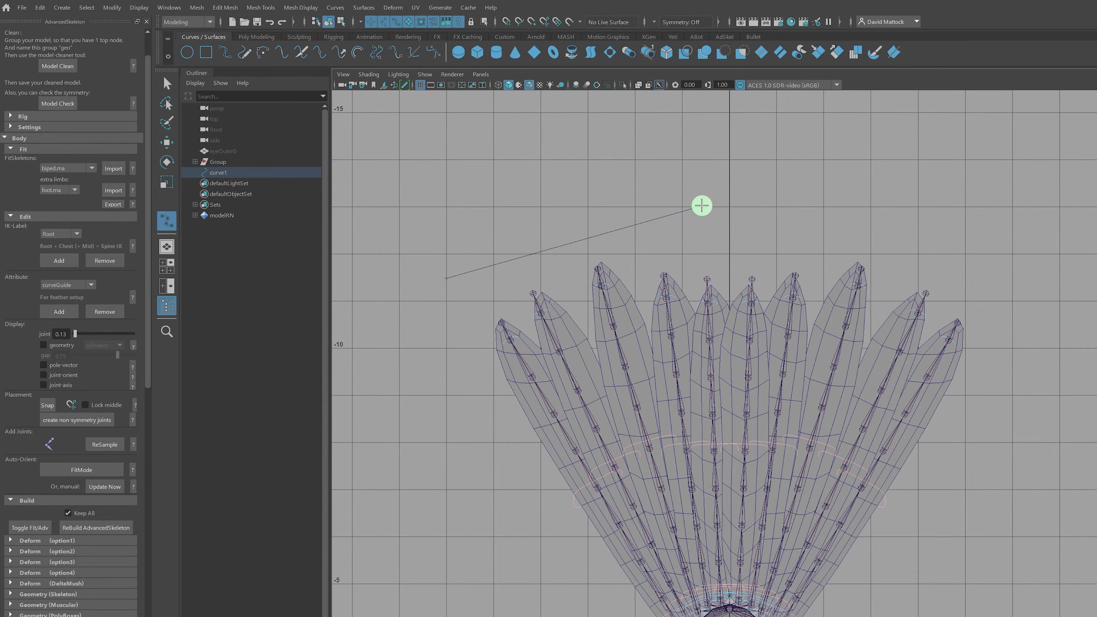
{"action": "key", "text": "q"}
Move the curve's two middle control vertices away from the feather tips so the curve arcs around the tail.
{"action": "right_click", "coordinate": [597, 237]}
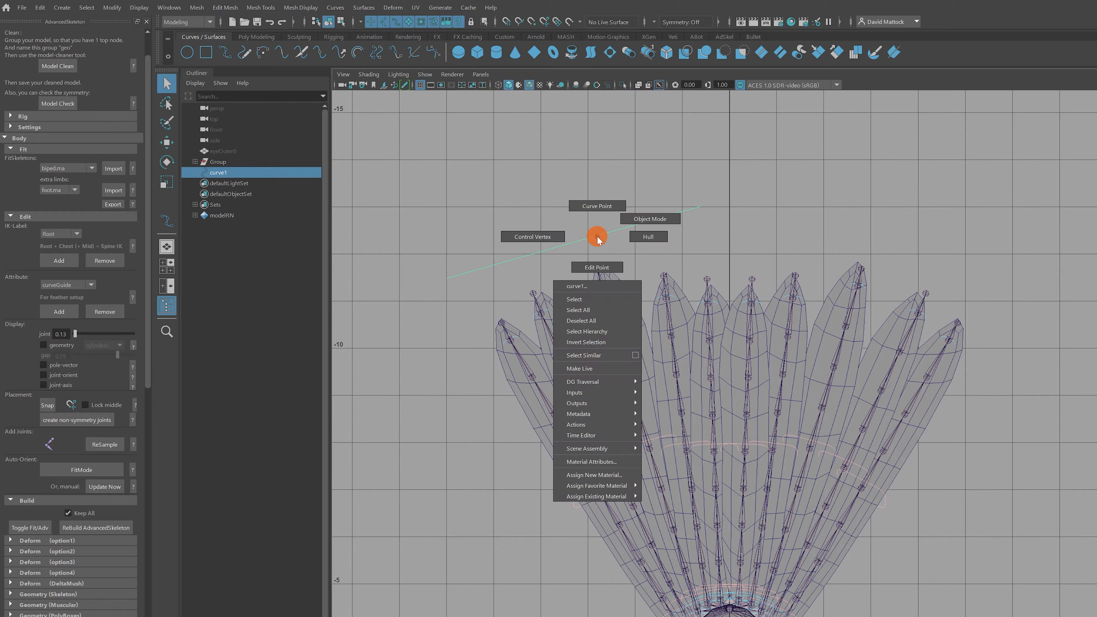
{"action": "right_click_drag", "start_coordinate": [598, 237], "coordinate": [554, 235]}
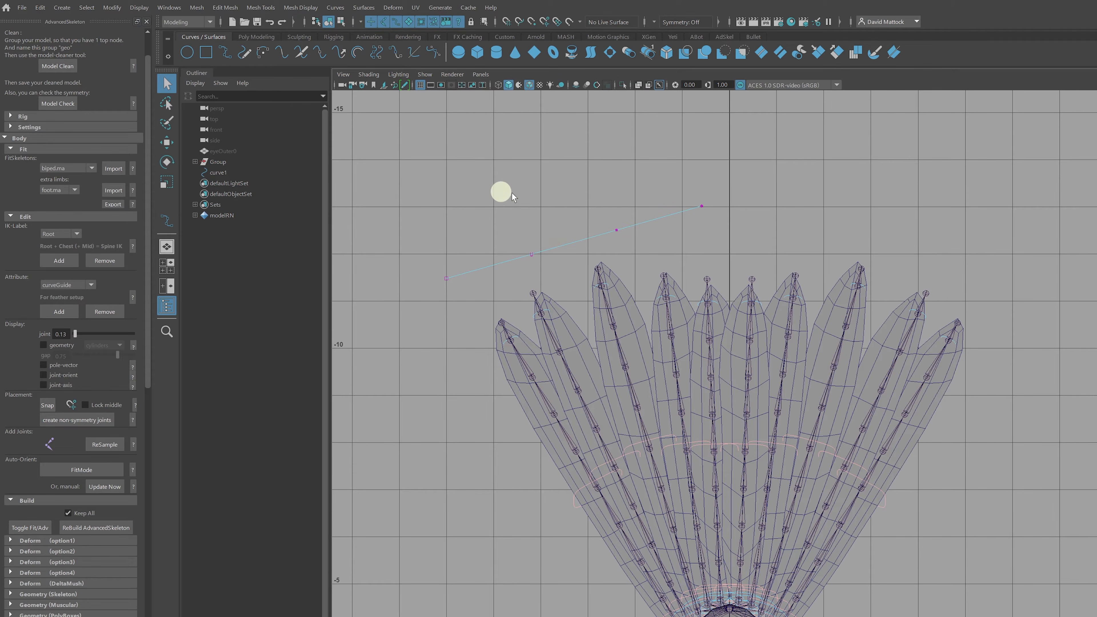
{"action": "left_click", "coordinate": [540, 258]}
{"action": "key", "text": "w"}
{"action": "left_click_drag", "start_coordinate": [540, 257], "coordinate": [625, 199]}
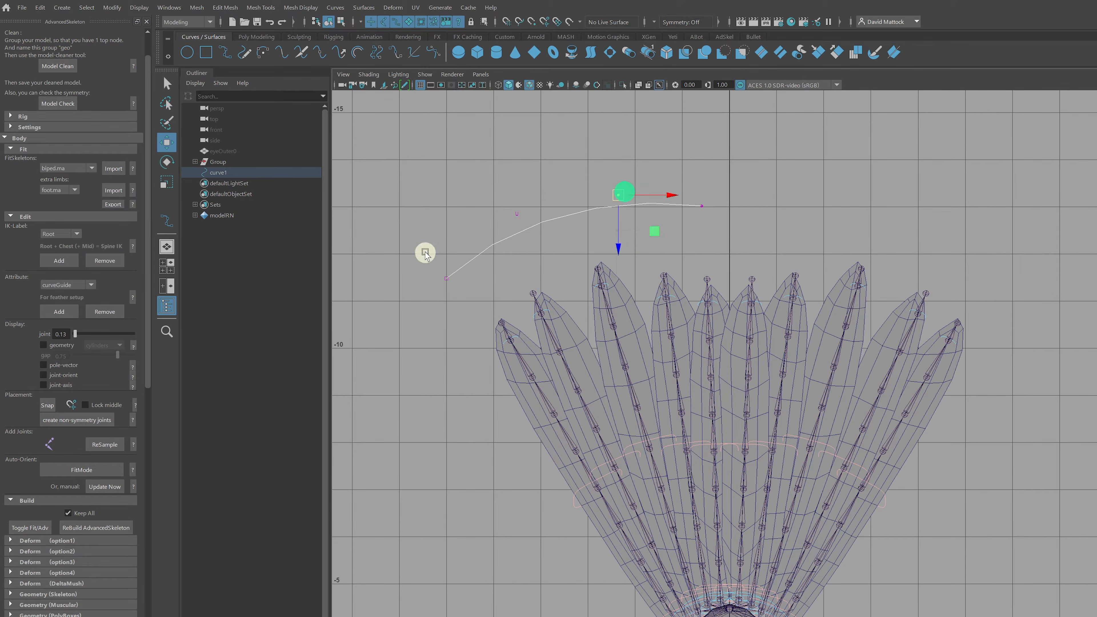
Review the EP Curve Tool settings, return the curve to object mode and deselect it.
{"action": "double_click", "coordinate": [259, 52]}
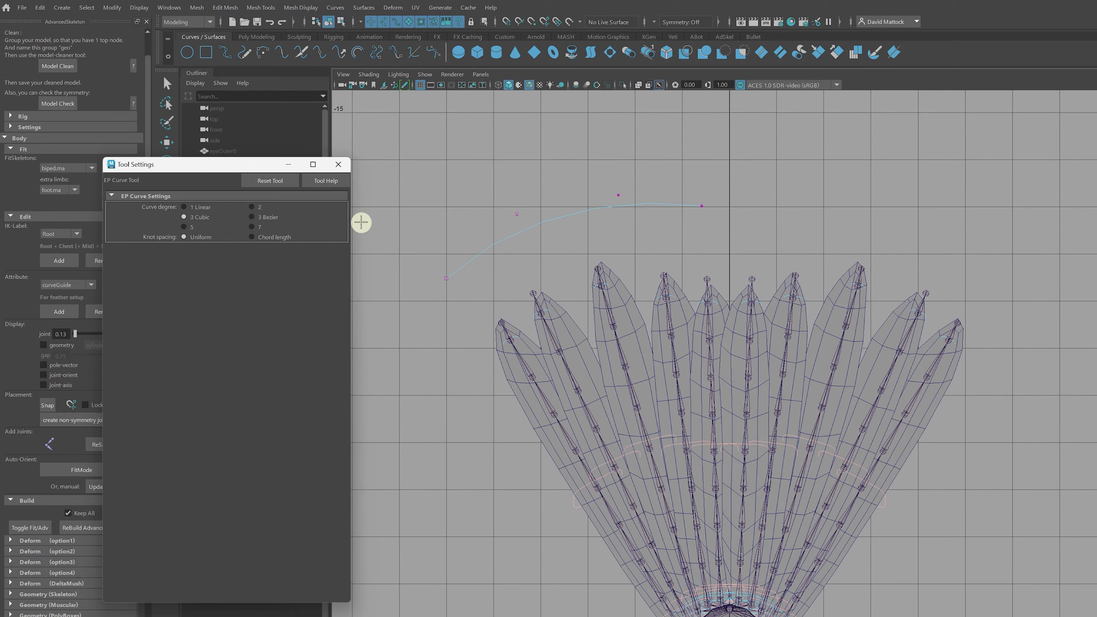
{"action": "left_click", "coordinate": [346, 166]}
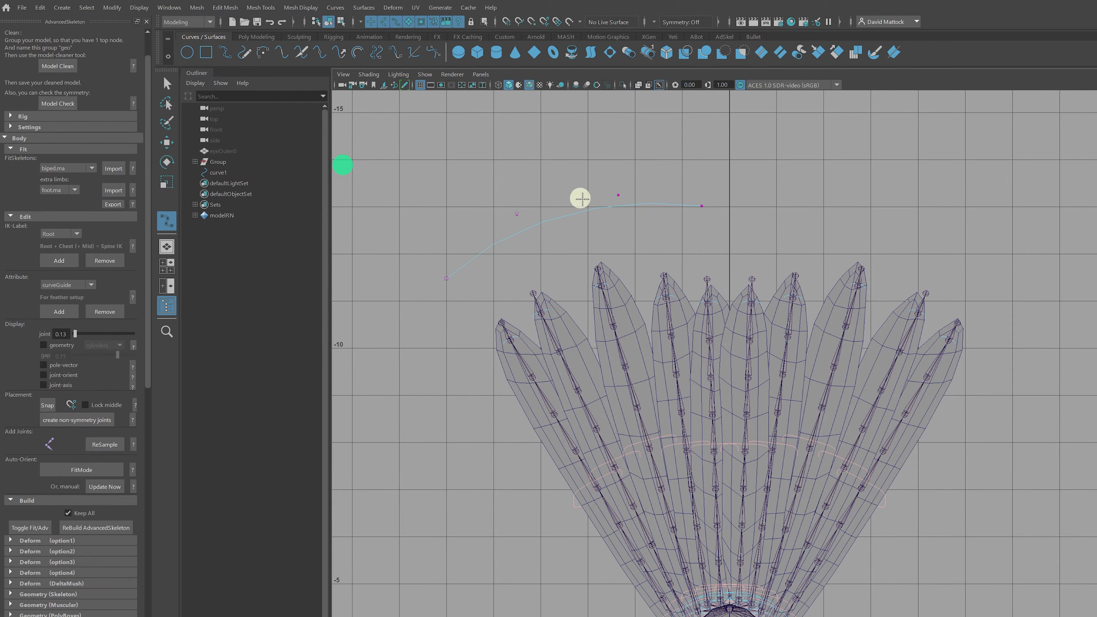
{"action": "right_click_drag", "start_coordinate": [590, 211], "coordinate": [627, 194]}
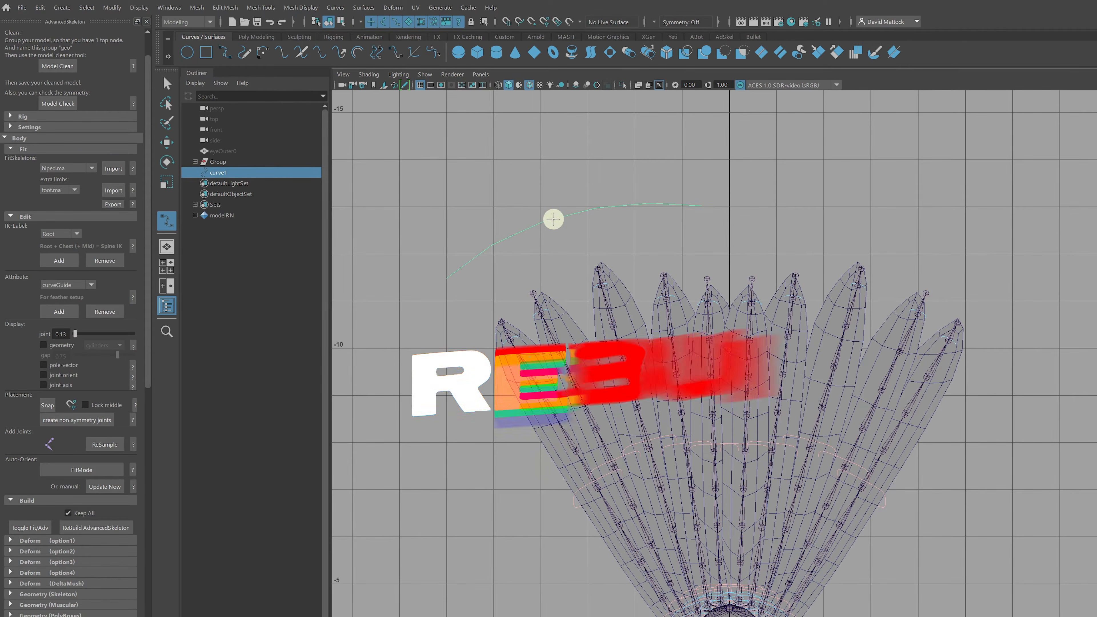
{"action": "left_click", "coordinate": [166, 82]}
{"action": "left_click", "coordinate": [484, 120]}
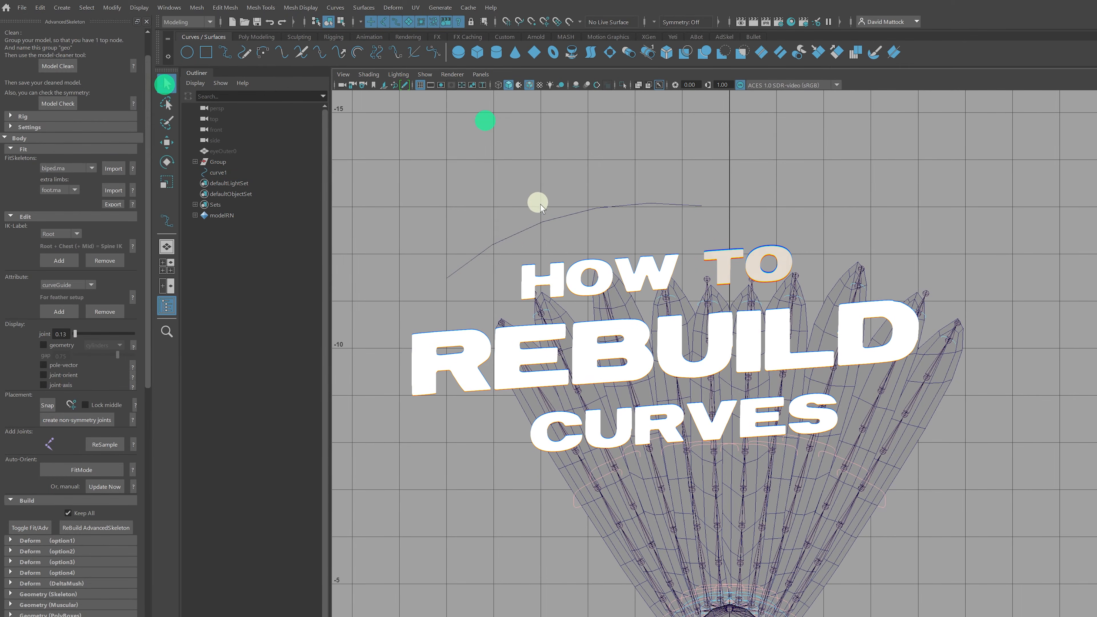
Open the Rebuild Curve options for the arc beyond the feather tips, reset them to defaults and set the number of spans to 10.
{"action": "left_click_drag", "start_coordinate": [537, 204], "coordinate": [575, 243]}
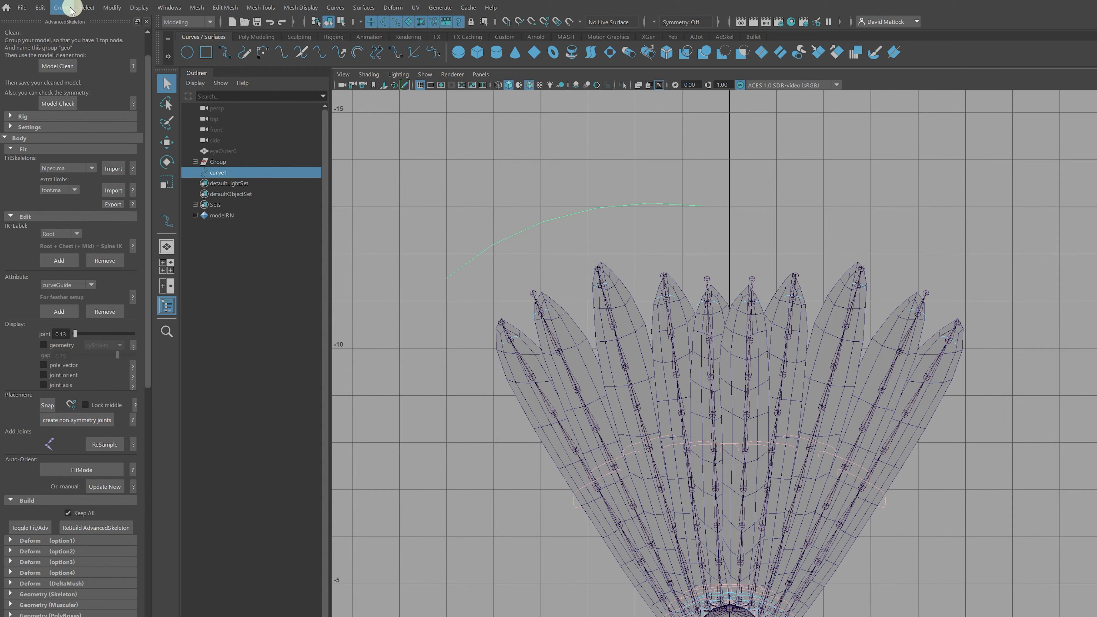
{"action": "left_click", "coordinate": [339, 8]}
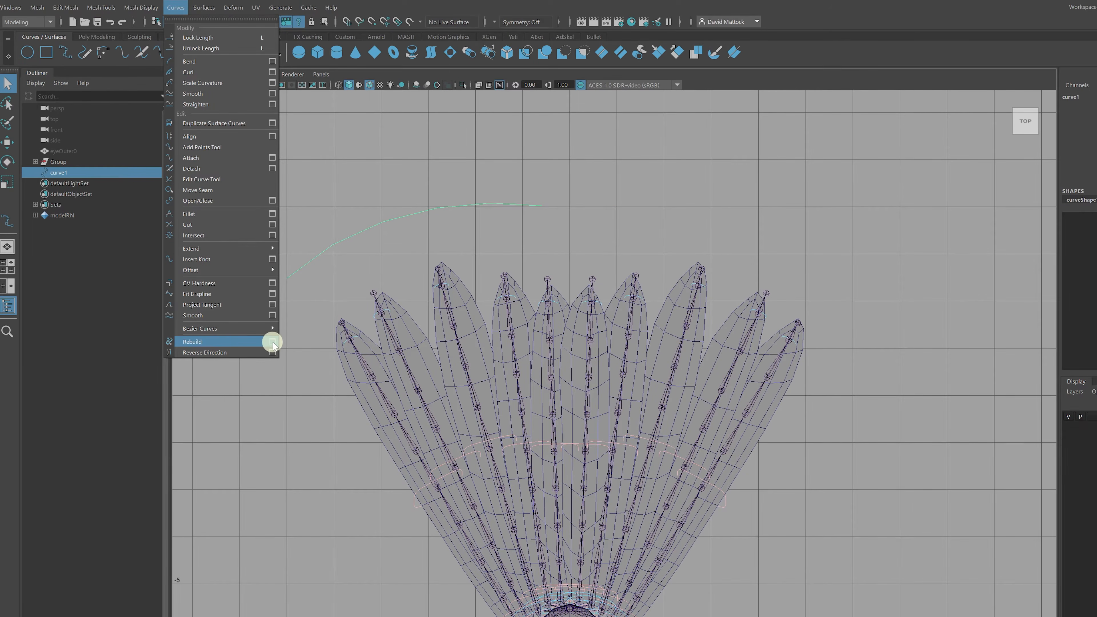
{"action": "left_click", "coordinate": [272, 341]}
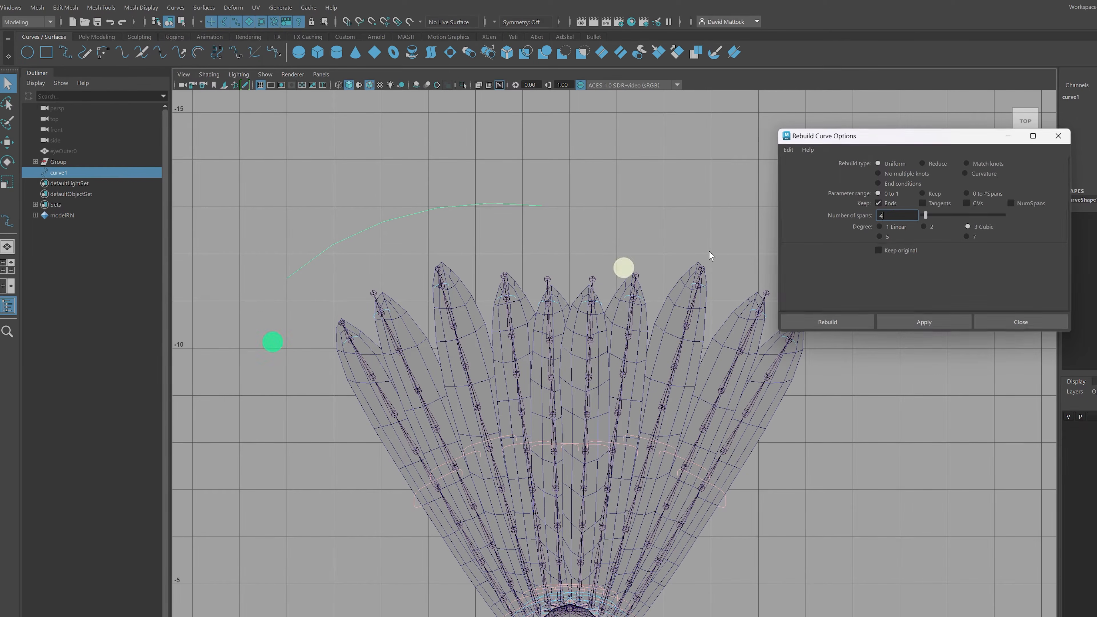
{"action": "left_click", "coordinate": [791, 153]}
{"action": "left_click", "coordinate": [806, 172]}
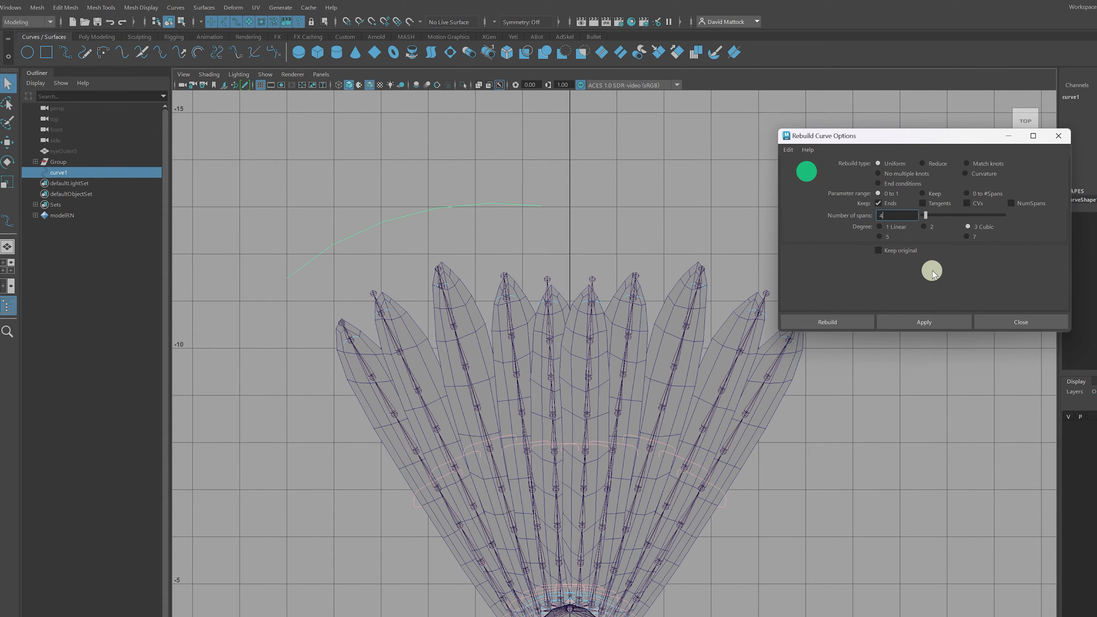
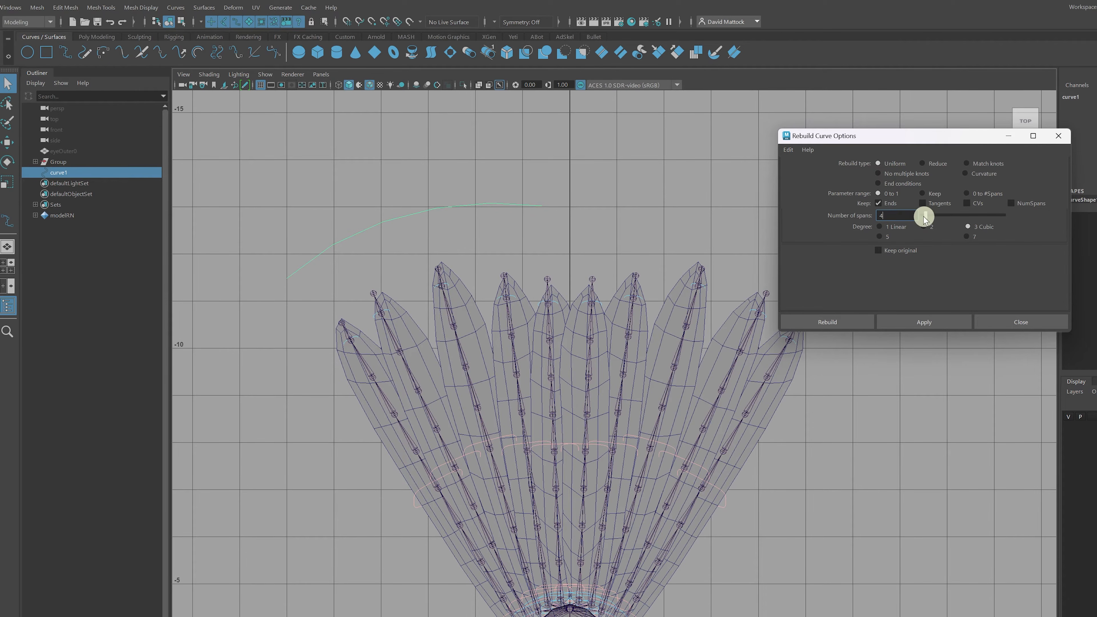
{"action": "left_click_drag", "start_coordinate": [927, 217], "coordinate": [942, 216]}
{"action": "left_click_drag", "start_coordinate": [932, 217], "coordinate": [928, 216]}
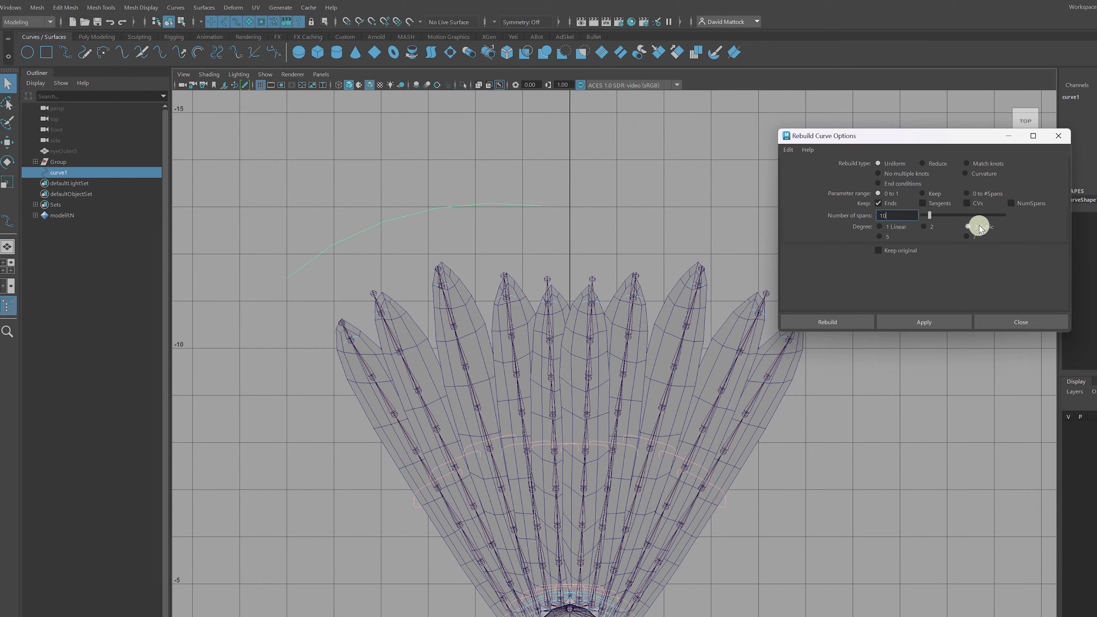
Check the EP Curve Tool's degree and knot spacing settings alongside the Rebuild Curve options.
{"action": "double_click", "coordinate": [65, 52]}
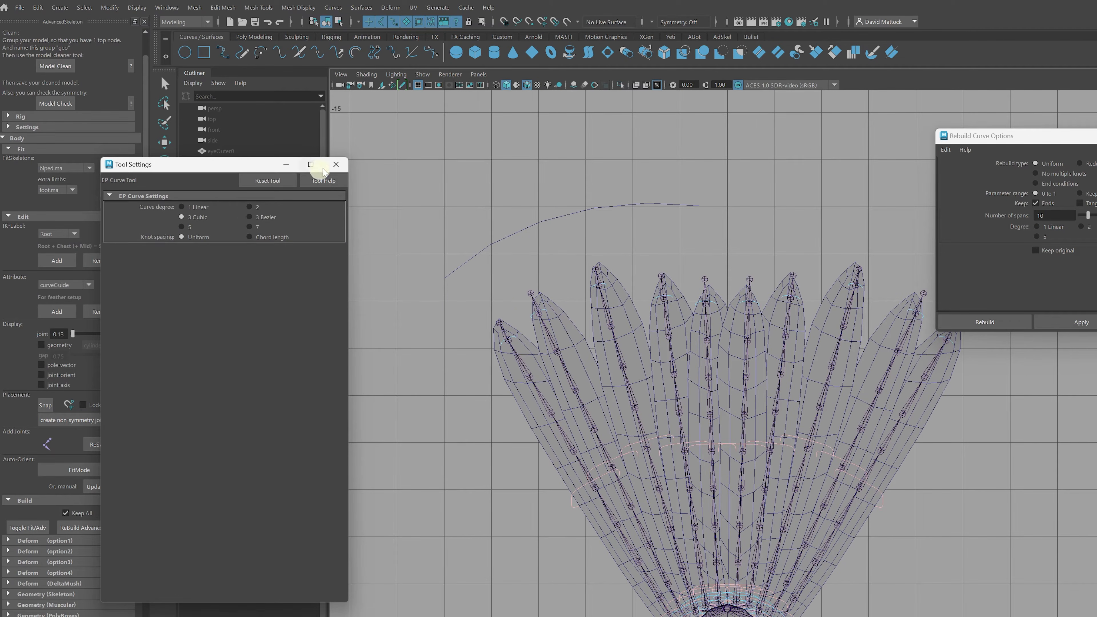
{"action": "left_click", "coordinate": [335, 167]}
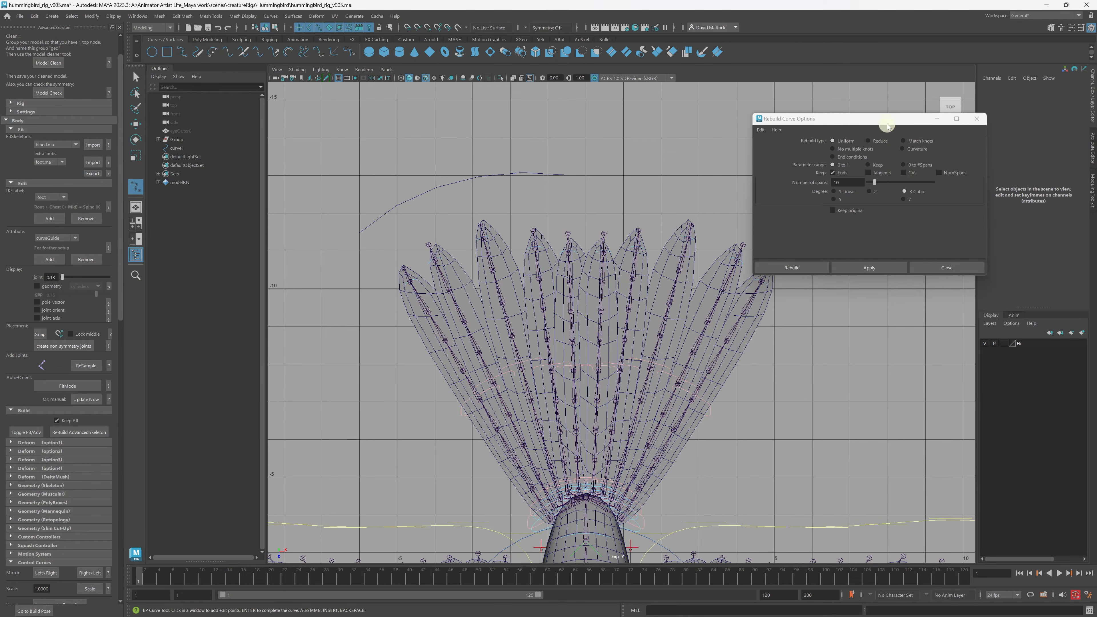
{"action": "left_click_drag", "start_coordinate": [887, 120], "coordinate": [899, 115]}
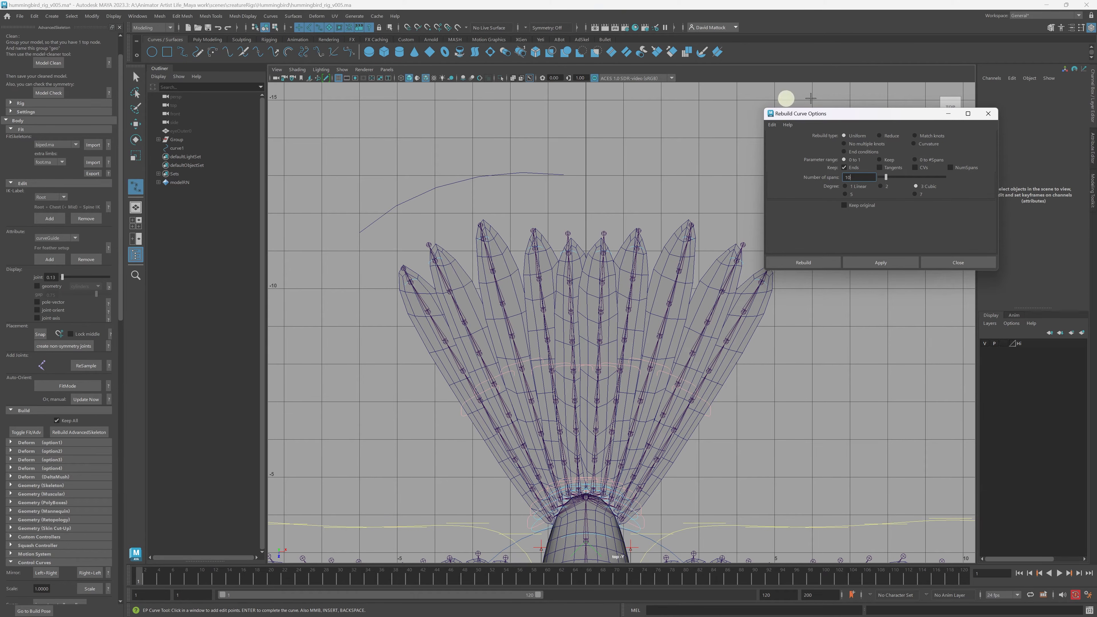
{"action": "left_click", "coordinate": [893, 262]}
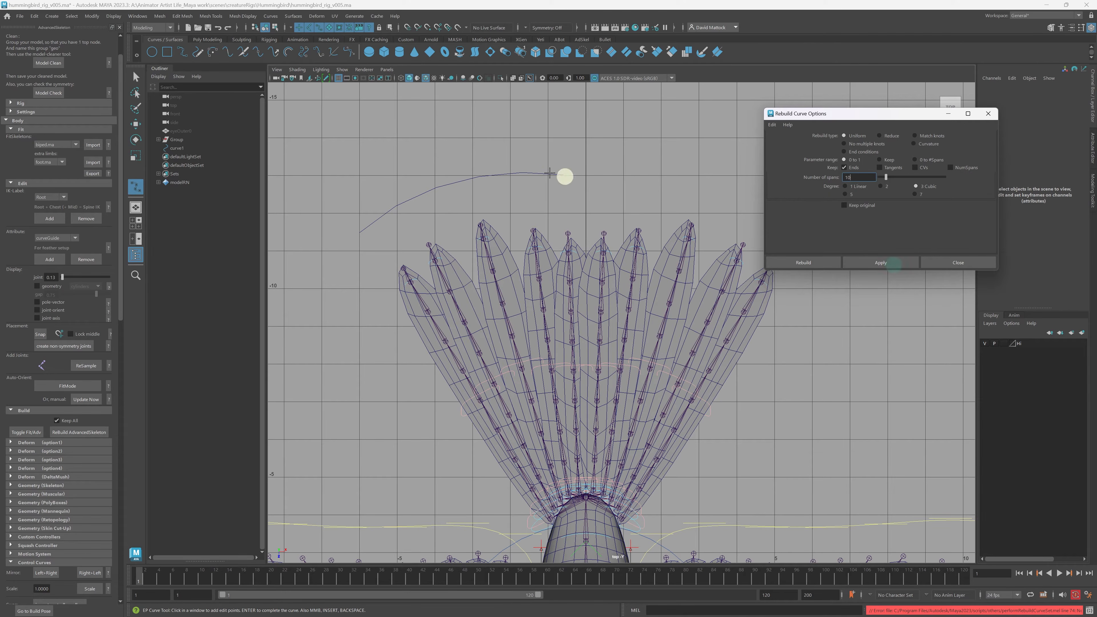
{"action": "left_click", "coordinate": [516, 180]}
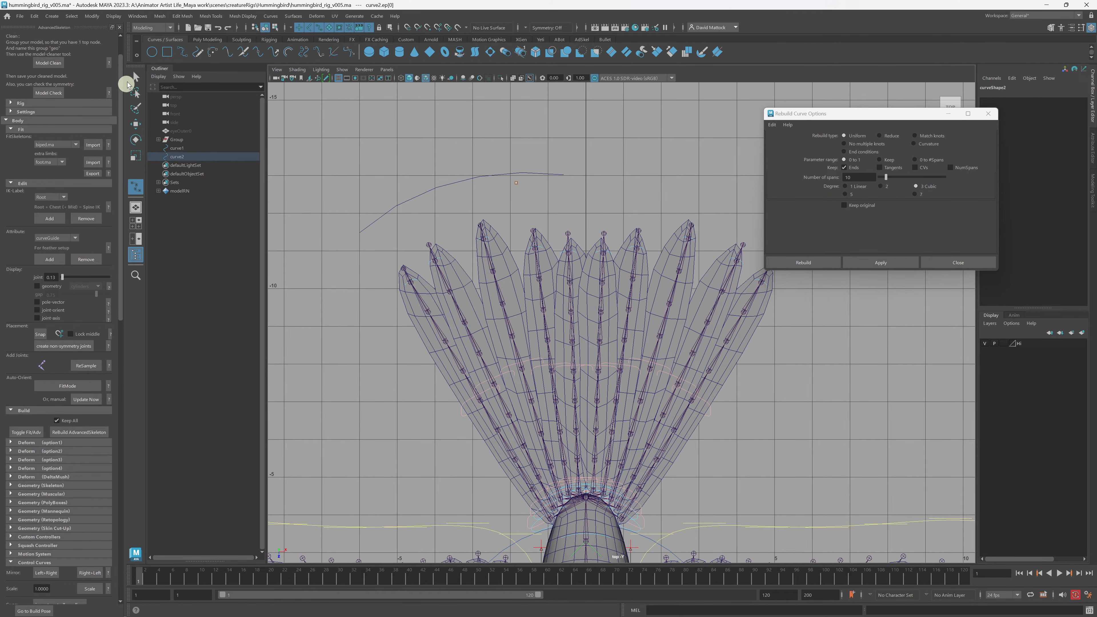
{"action": "left_click", "coordinate": [128, 83]}
{"action": "left_click_drag", "start_coordinate": [367, 127], "coordinate": [461, 203]}
{"action": "key", "text": "ctrl+z"}
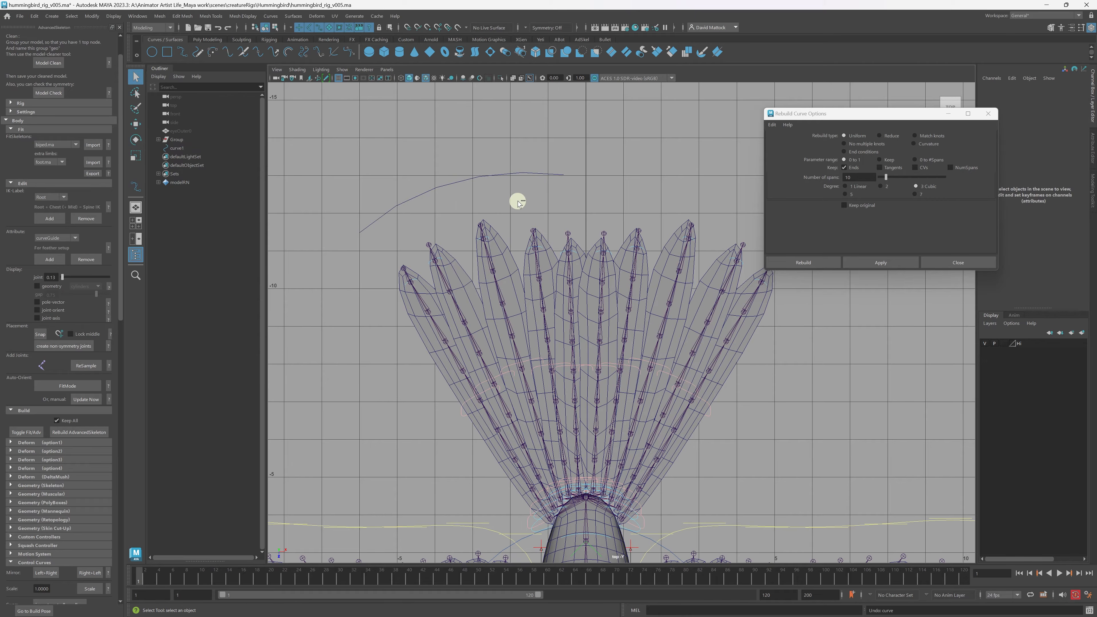
Rebuild the arc curve as a uniform 3 Cubic curve with 10 spans and display its control vertices for inspection along the arc.
{"action": "left_click", "coordinate": [469, 186]}
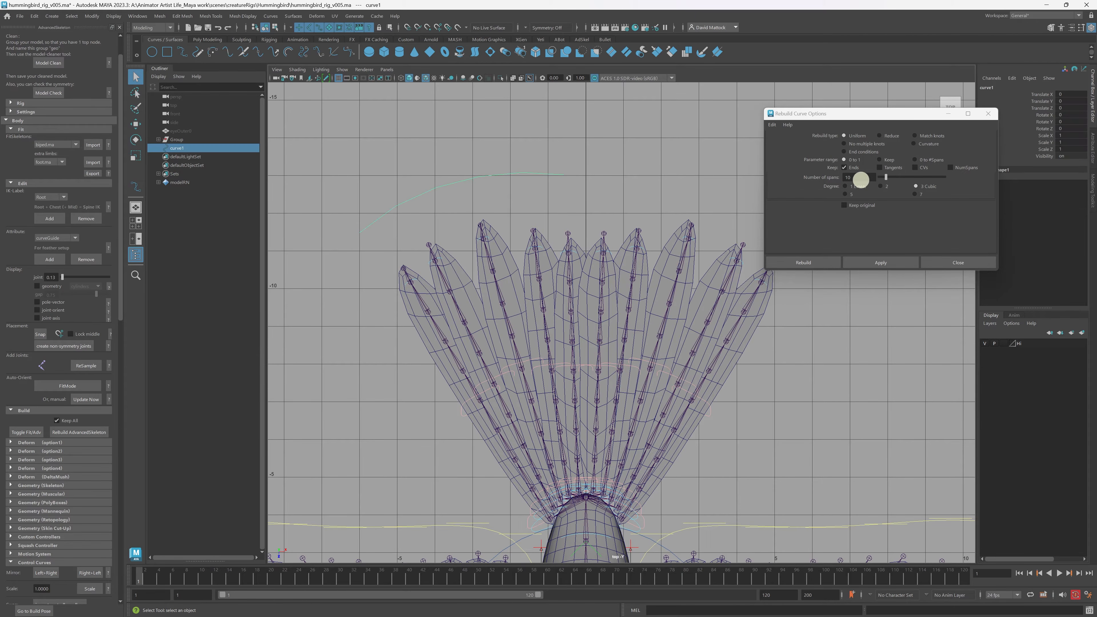
{"action": "left_click", "coordinate": [890, 263]}
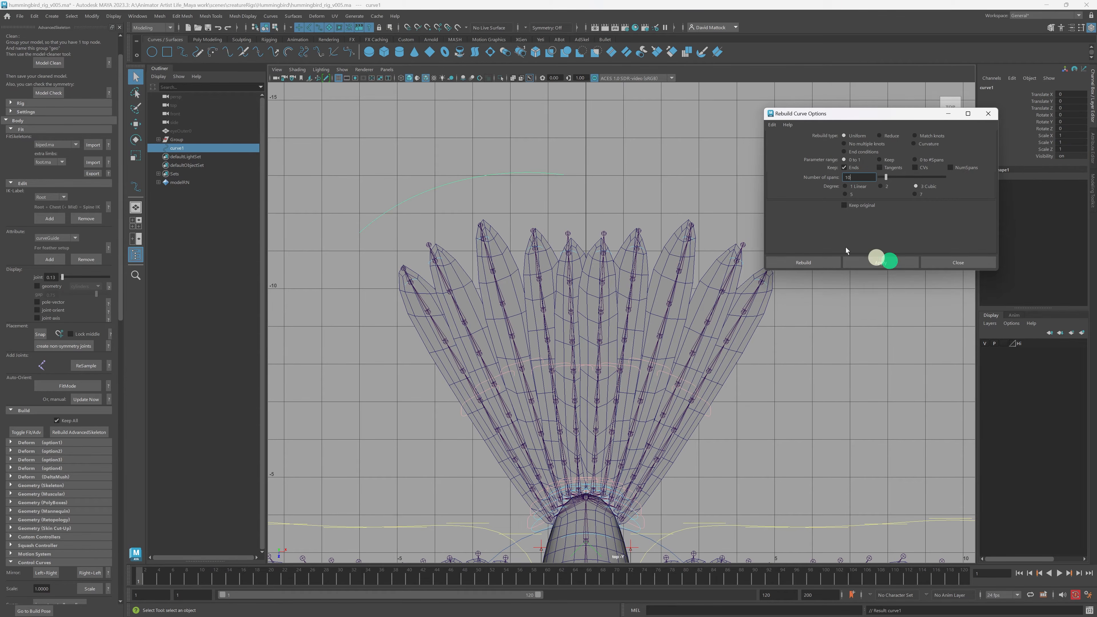
{"action": "right_click", "coordinate": [456, 183]}
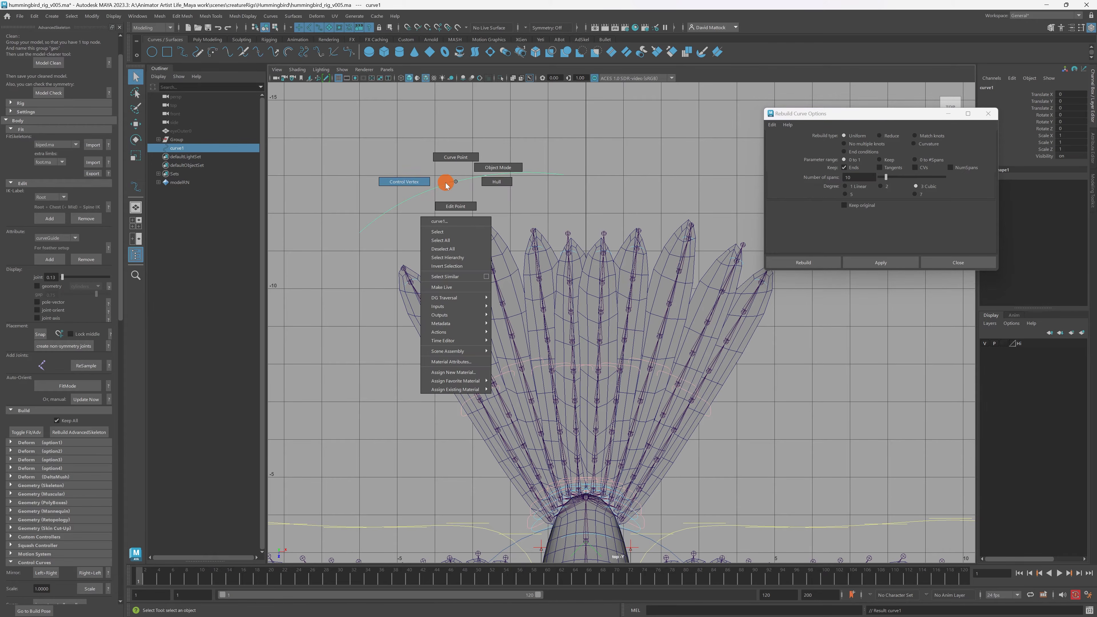
{"action": "right_click_drag", "start_coordinate": [445, 173], "coordinate": [415, 179]}
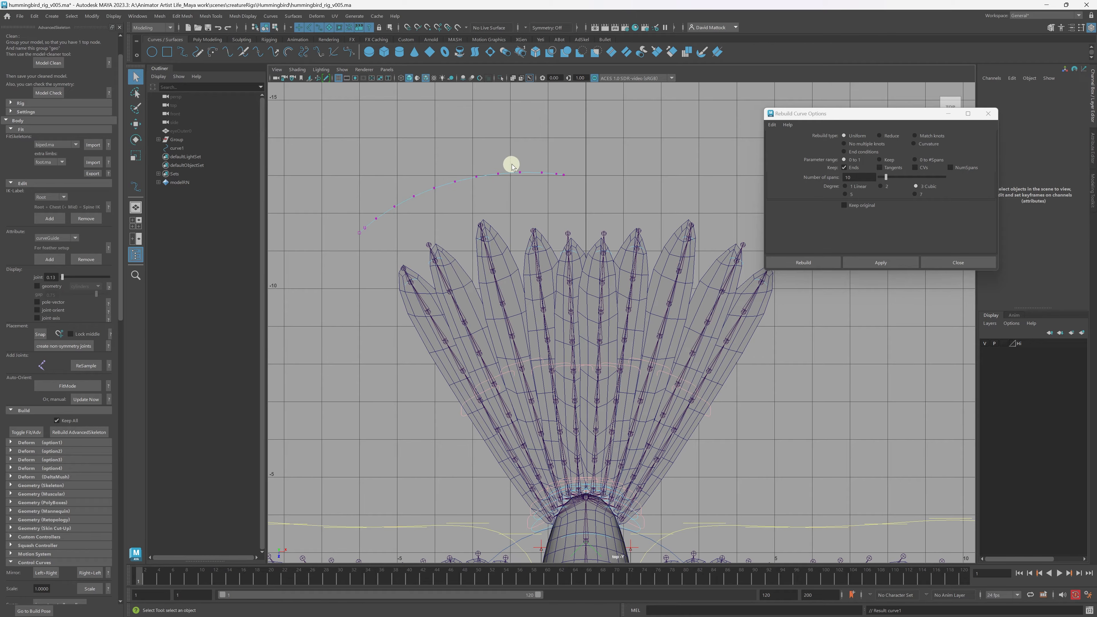
{"action": "middle_click_drag", "start_coordinate": [485, 420], "coordinate": [535, 357], "text": "alt"}
{"action": "middle_click_drag", "start_coordinate": [556, 261], "coordinate": [517, 381], "text": "alt"}
{"action": "scroll", "coordinate": [639, 260], "scroll_direction": "up", "scroll_amount": 5}
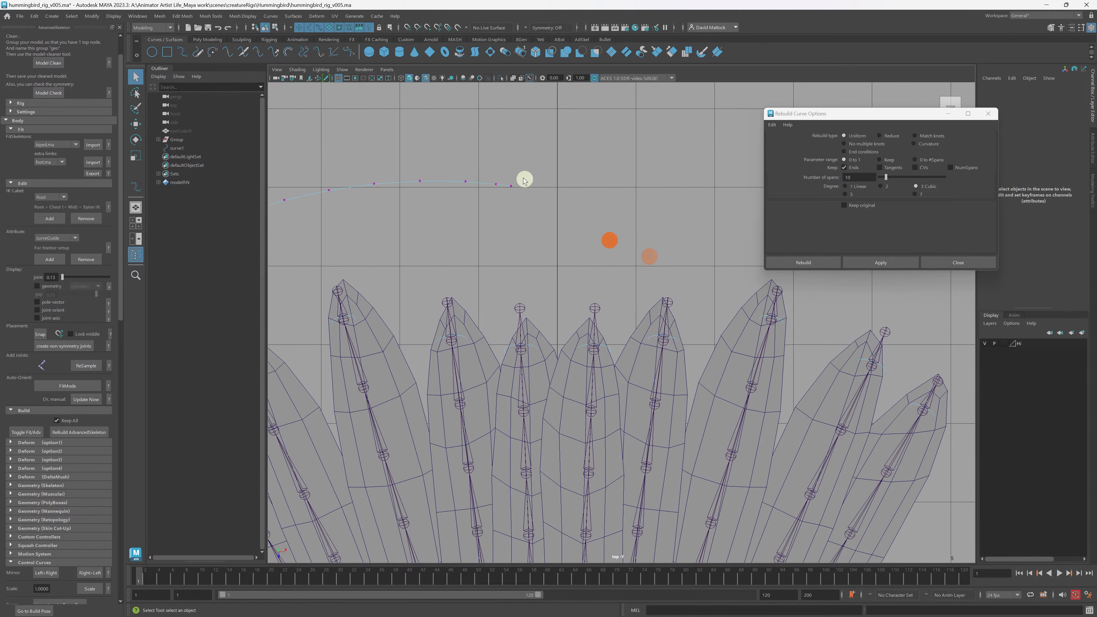
{"action": "middle_click_drag", "start_coordinate": [425, 258], "coordinate": [679, 220], "text": "alt"}
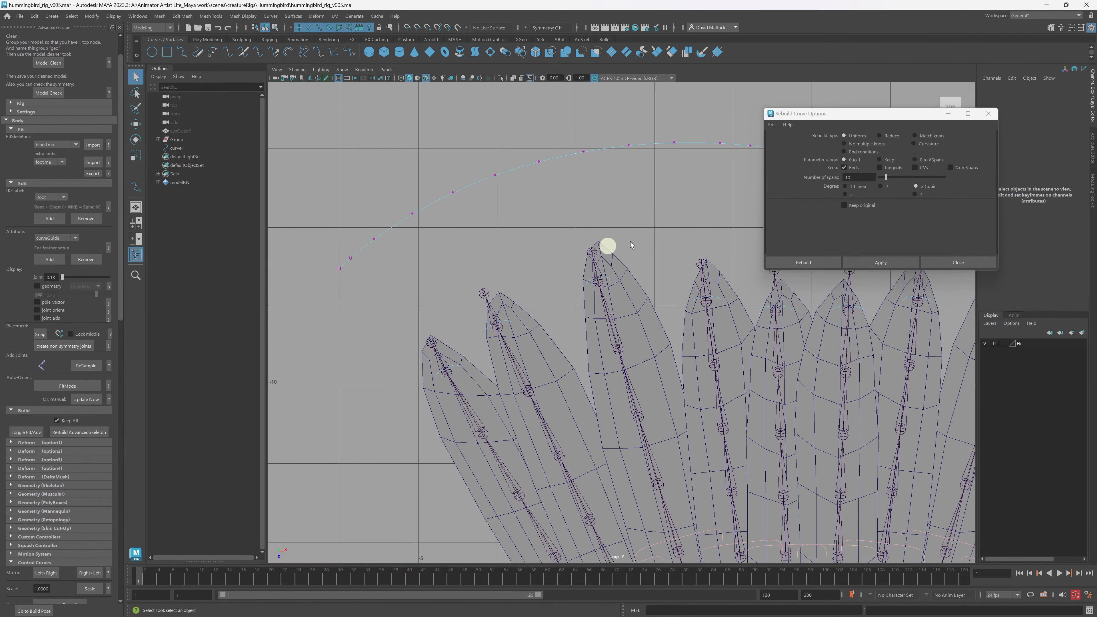
Undo the last curve rebuild on the arc above the tail feathers and close the Rebuild Curve options.
{"action": "right_click_drag", "start_coordinate": [622, 242], "coordinate": [563, 226], "text": "alt"}
{"action": "middle_click_drag", "start_coordinate": [563, 225], "coordinate": [484, 220], "text": "alt"}
{"action": "right_click_drag", "start_coordinate": [562, 229], "coordinate": [586, 233], "text": "alt"}
{"action": "key", "text": "ctrl+z"}
{"action": "key", "text": "ctrl+z"}
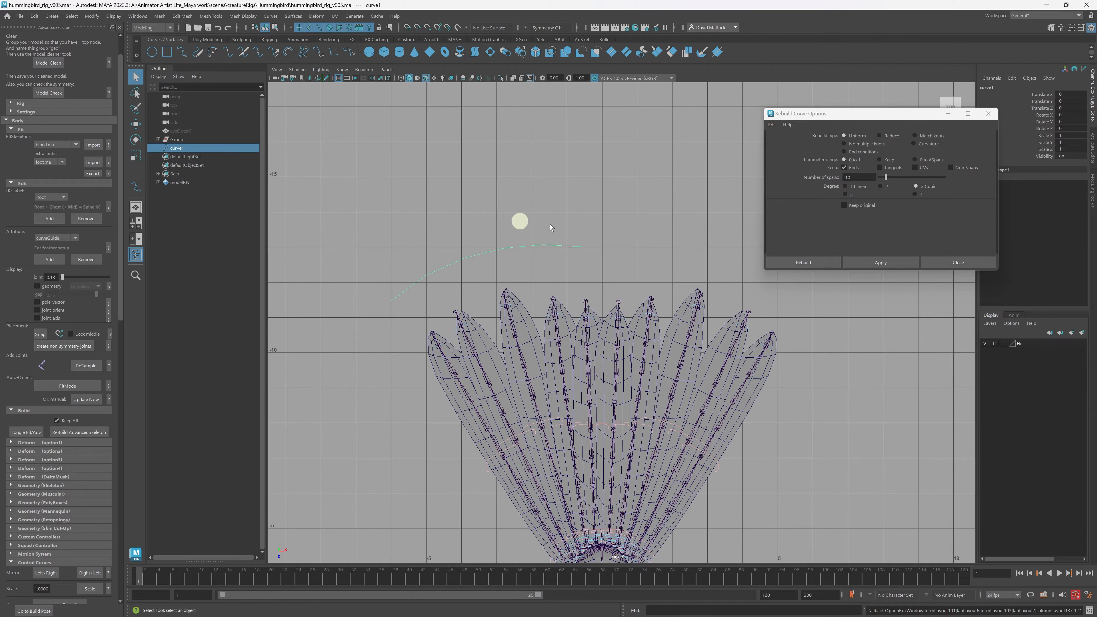
{"action": "left_click_drag", "start_coordinate": [835, 113], "coordinate": [790, 103]}
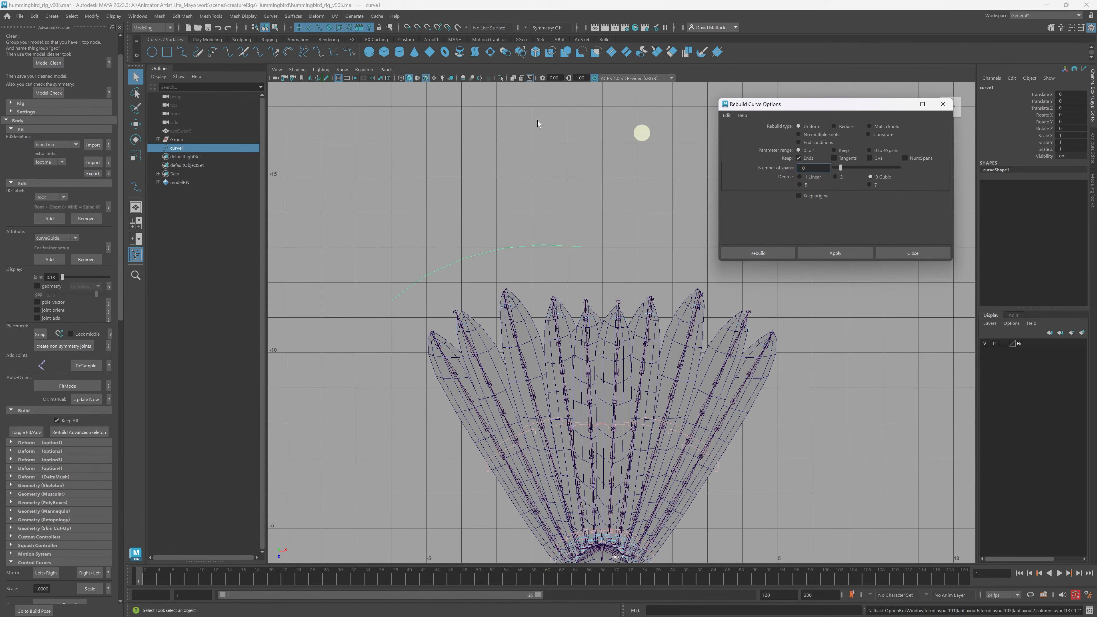
{"action": "left_click", "coordinate": [913, 254]}
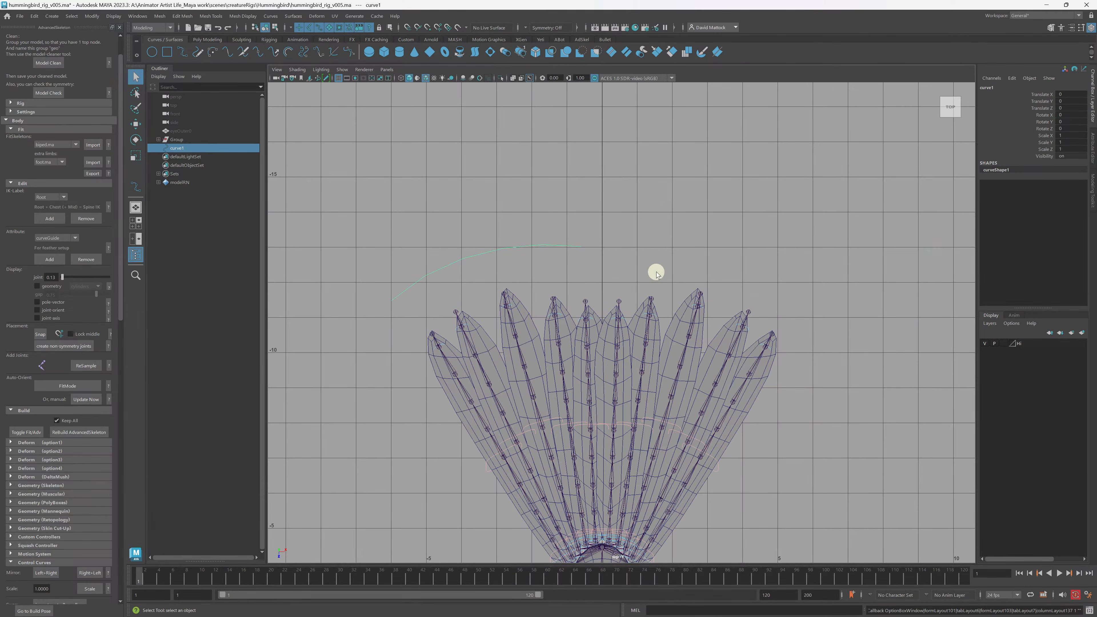
Reshape the curve by moving its control vertices so the arc follows the tail feather tips, and return to object selection.
{"action": "right_click_drag", "start_coordinate": [494, 252], "coordinate": [453, 255]}
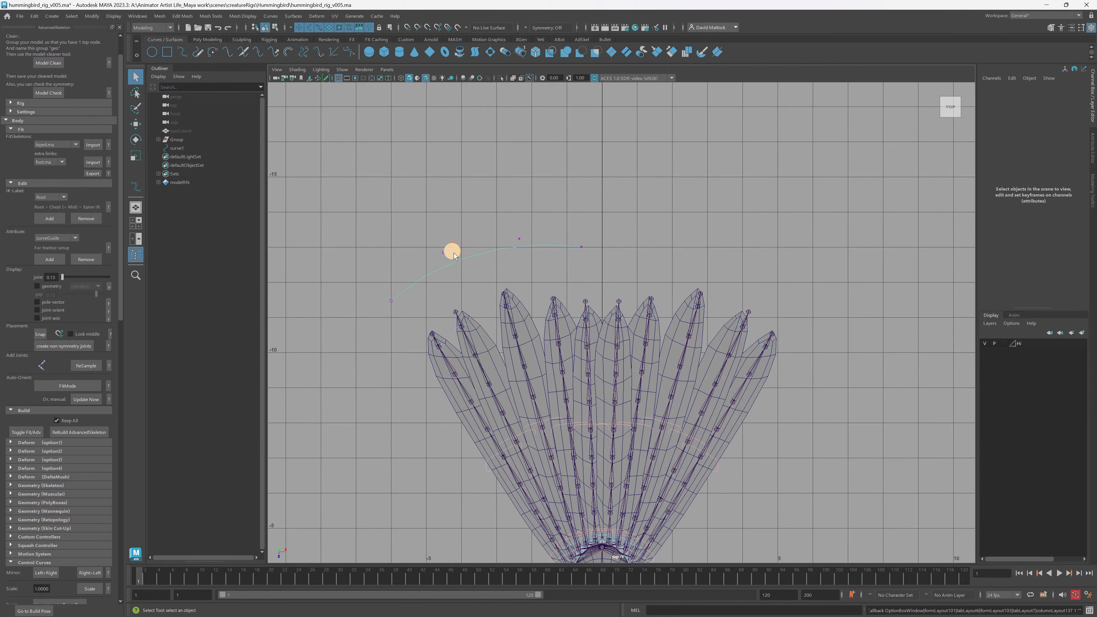
{"action": "left_click_drag", "start_coordinate": [423, 234], "coordinate": [434, 256]}
{"action": "key", "text": "w"}
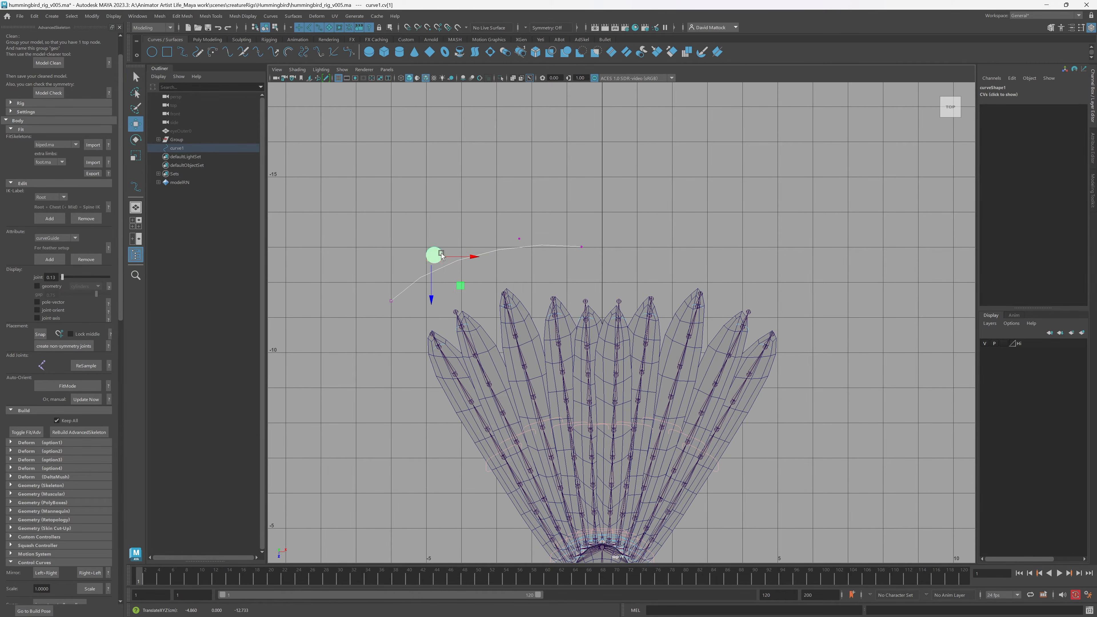
{"action": "left_click", "coordinate": [514, 237]}
{"action": "left_click_drag", "start_coordinate": [553, 234], "coordinate": [582, 253]}
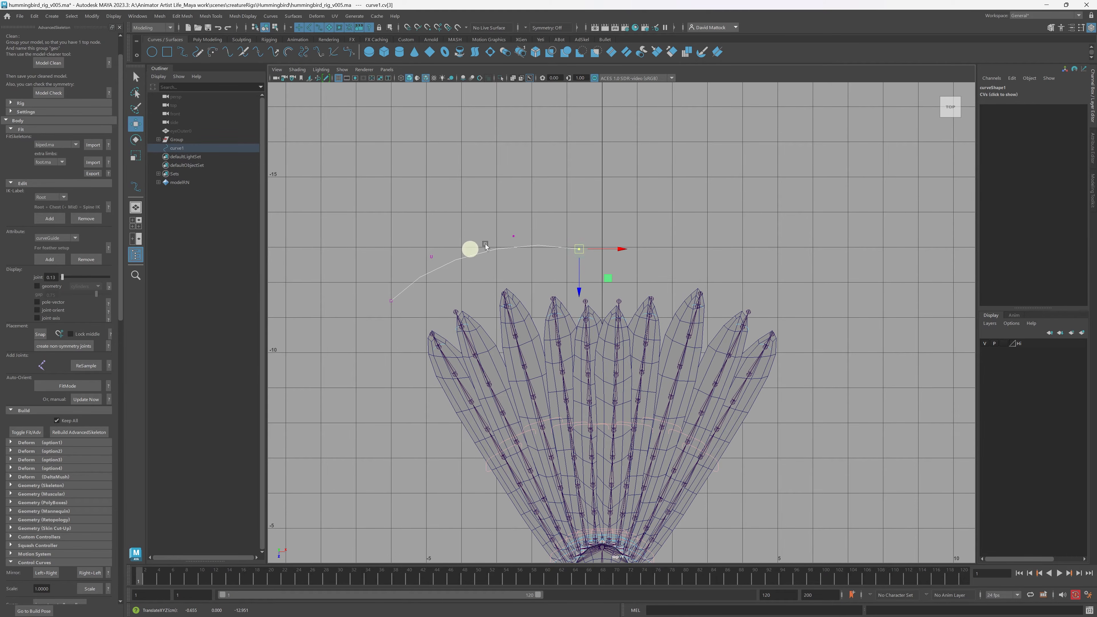
{"action": "left_click_drag", "start_coordinate": [391, 301], "coordinate": [396, 311]}
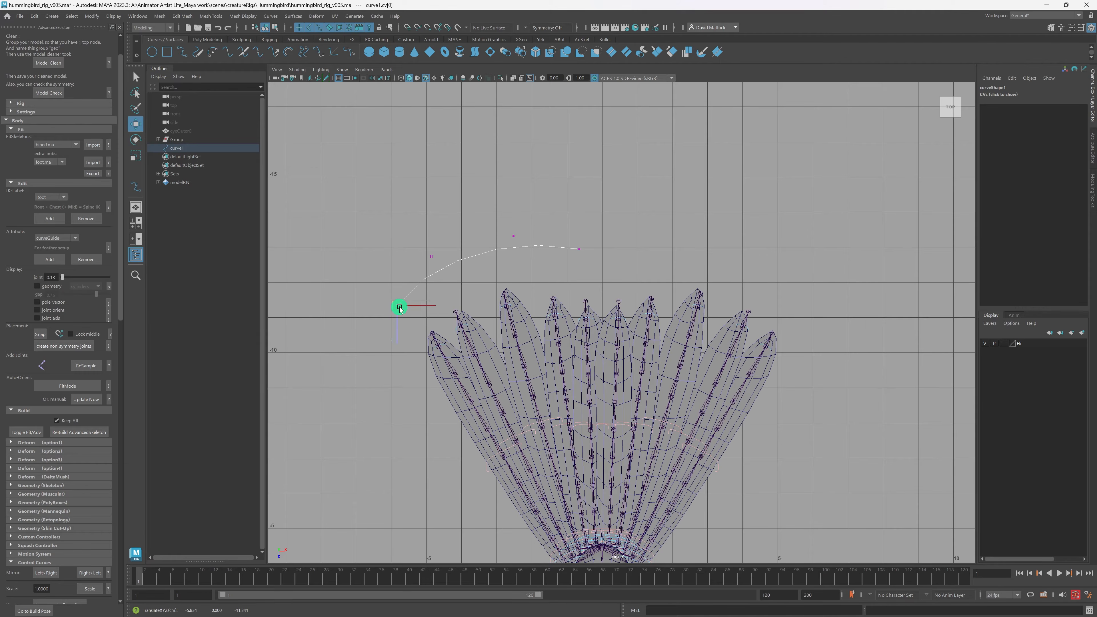
{"action": "left_click", "coordinate": [432, 256]}
{"action": "left_click_drag", "start_coordinate": [436, 255], "coordinate": [439, 258]}
{"action": "right_click_drag", "start_coordinate": [541, 246], "coordinate": [568, 233]}
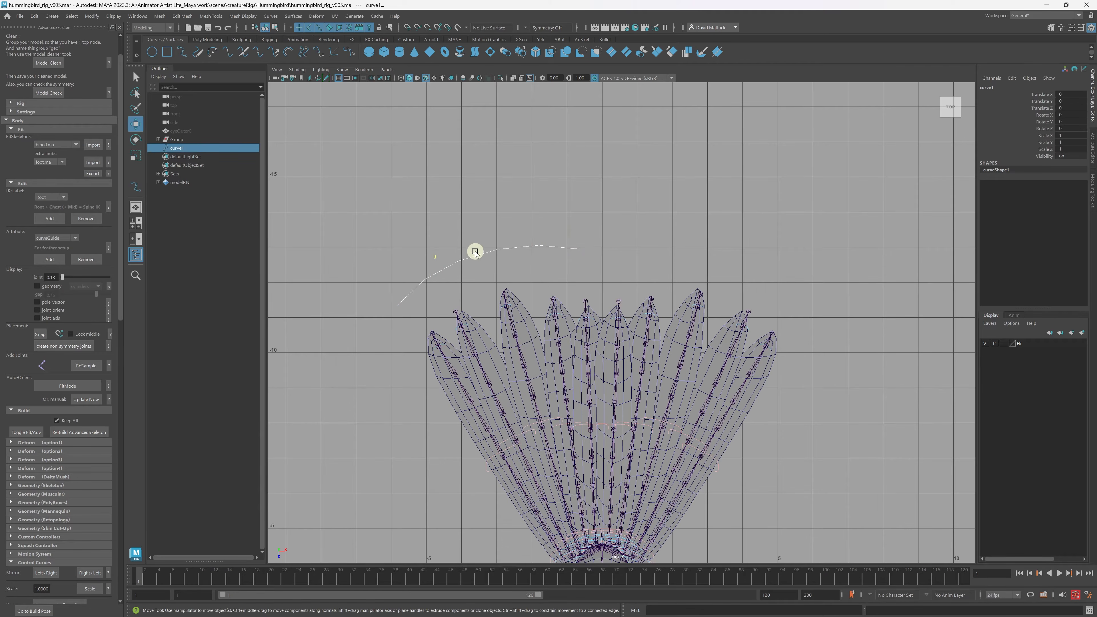
{"action": "left_click", "coordinate": [477, 224]}
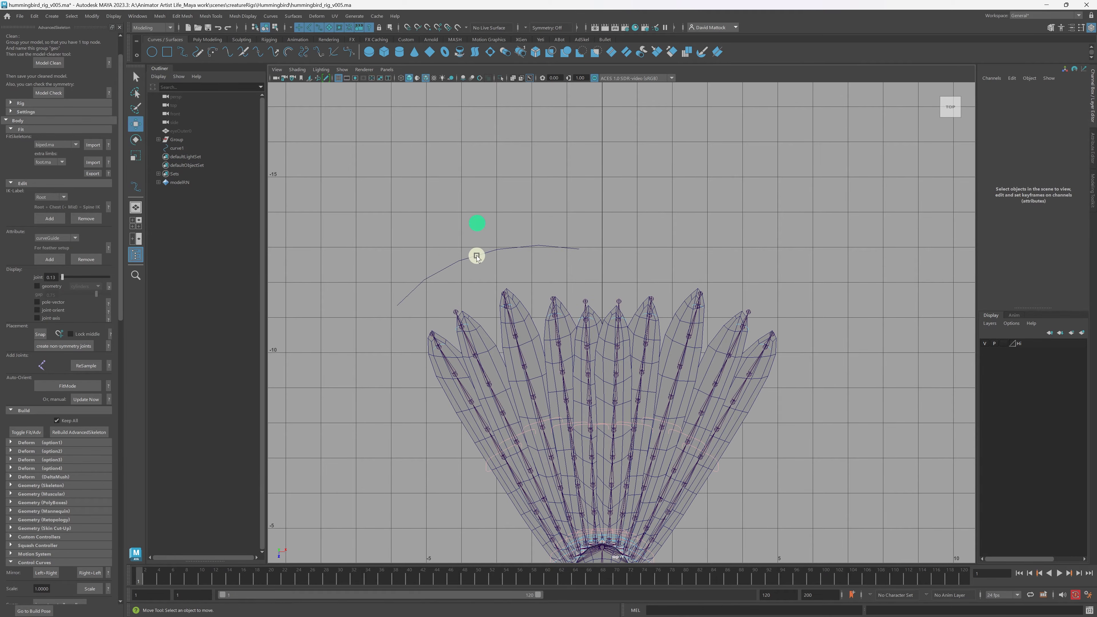
Rename the curve tail_curve_control.
{"action": "left_click", "coordinate": [498, 251]}
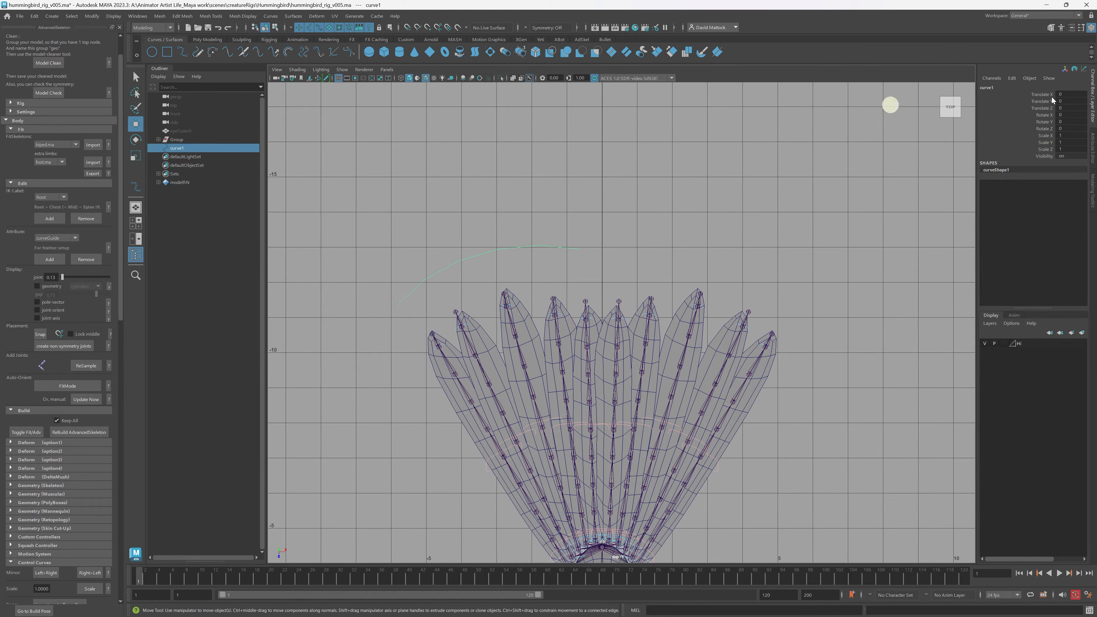
{"action": "double_click", "coordinate": [1007, 88]}
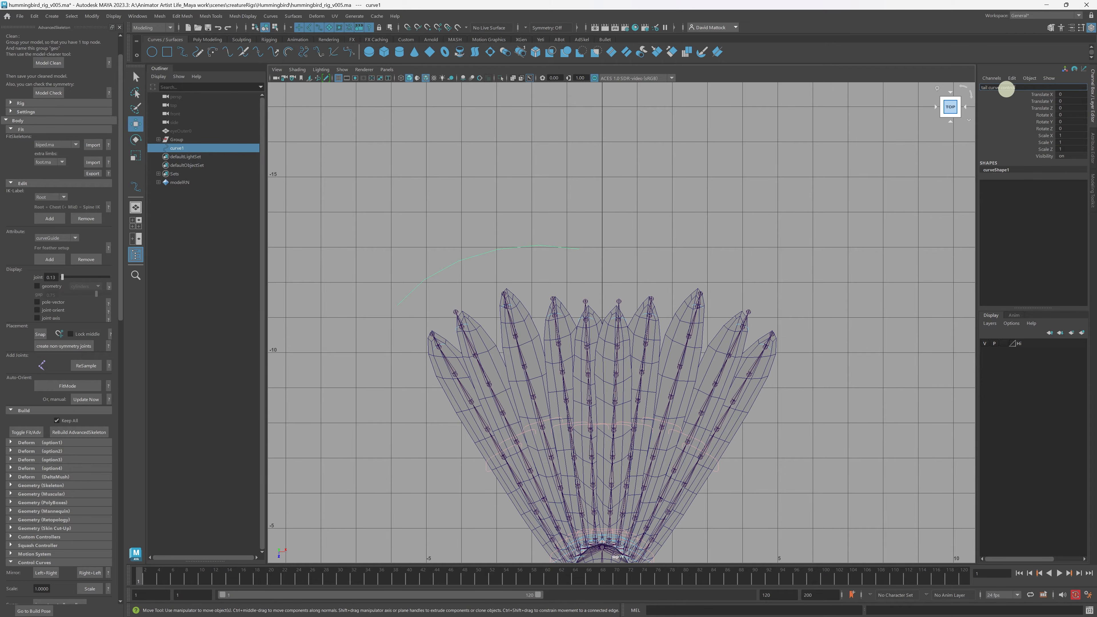
{"action": "left_click", "coordinate": [557, 222]}
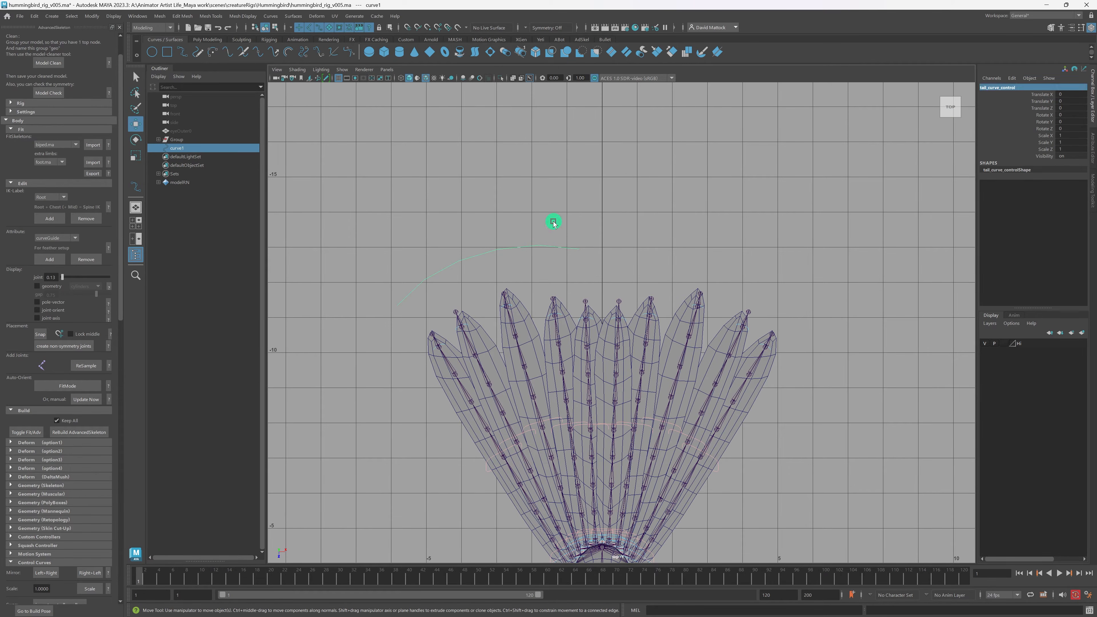
Examine in the perspective view how the tail curve sits relative to the height and slope of the tail feathers.
{"action": "key", "text": "space"}
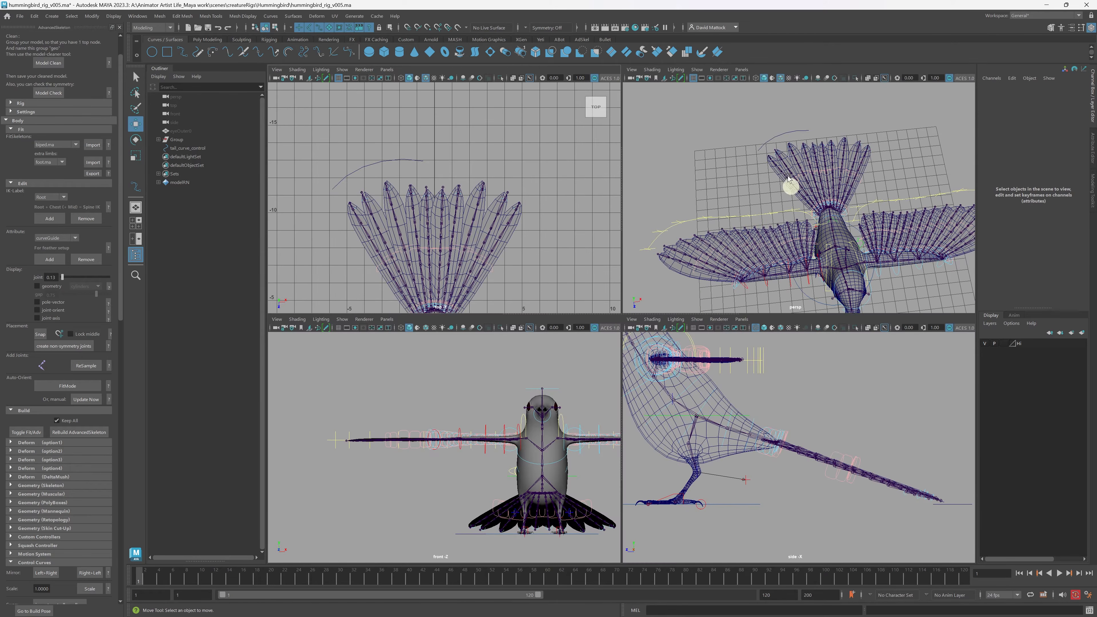
{"action": "key", "text": "space"}
{"action": "left_click_drag", "start_coordinate": [659, 256], "coordinate": [715, 226], "text": "alt"}
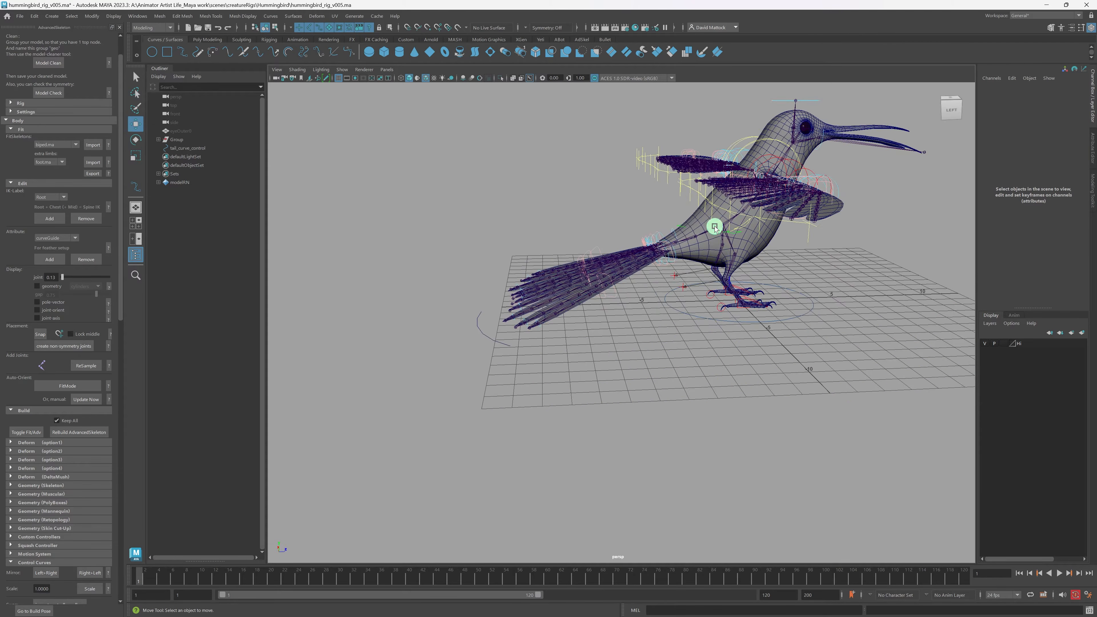
{"action": "mouse_move", "coordinate": [576, 287]}
{"action": "left_mouse_down", "text": "alt"}
{"action": "mouse_move", "coordinate": [588, 264]}
{"action": "mouse_move", "coordinate": [579, 280]}
{"action": "left_mouse_up", "text": "alt"}
{"action": "right_click_drag", "start_coordinate": [409, 299], "coordinate": [628, 304], "text": "alt"}
{"action": "left_click_drag", "start_coordinate": [468, 293], "coordinate": [473, 293], "text": "alt"}
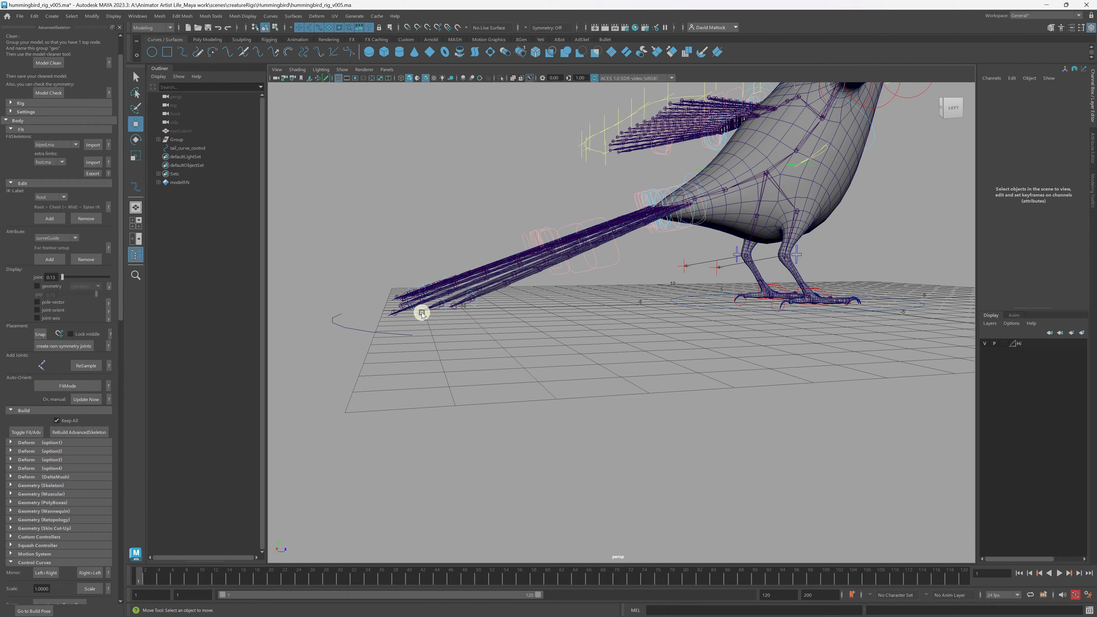
{"action": "left_click", "coordinate": [554, 319]}
Select the tail curve in the side view, behind the tips of the tail feathers.
{"action": "key", "text": "space"}
{"action": "key", "text": "space"}
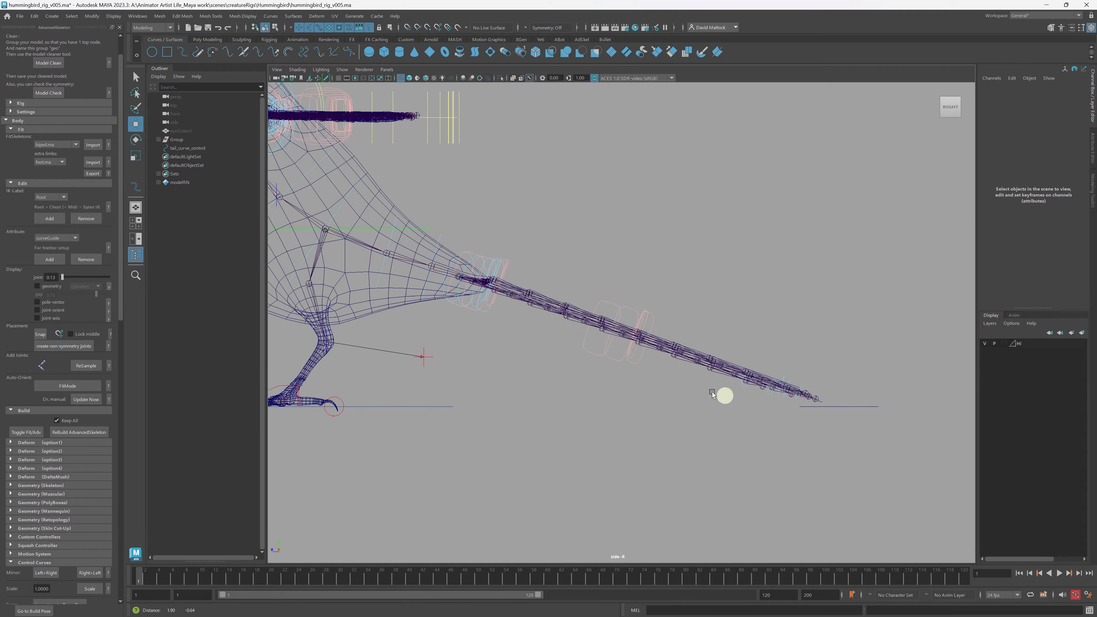
{"action": "middle_click_drag", "start_coordinate": [725, 392], "coordinate": [670, 396], "text": "alt"}
{"action": "left_click_drag", "start_coordinate": [792, 412], "coordinate": [792, 410]}
{"action": "middle_click_drag", "start_coordinate": [586, 402], "coordinate": [801, 384], "text": "alt"}
{"action": "right_click_drag", "start_coordinate": [801, 384], "coordinate": [739, 381], "text": "alt"}
Try to rotate the tail curve about its existing pivot in the side view.
{"action": "key", "text": "e"}
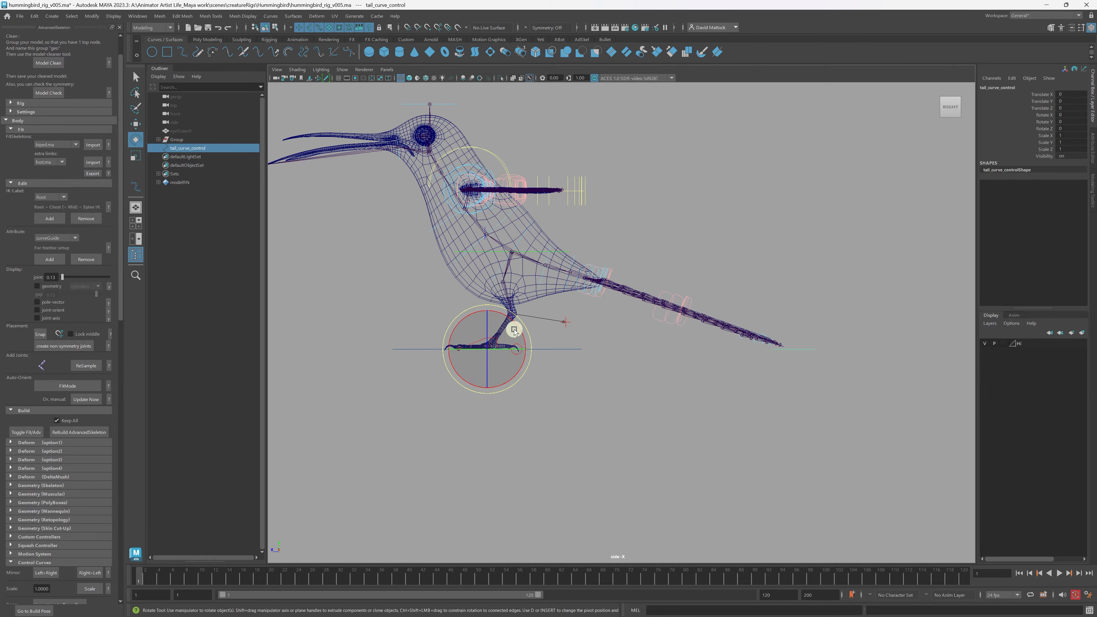
{"action": "mouse_move", "coordinate": [514, 327]}
{"action": "left_mouse_down"}
{"action": "mouse_move", "coordinate": [517, 343]}
{"action": "mouse_move", "coordinate": [518, 319]}
{"action": "left_mouse_up"}
{"action": "key", "text": "ctrl+z"}
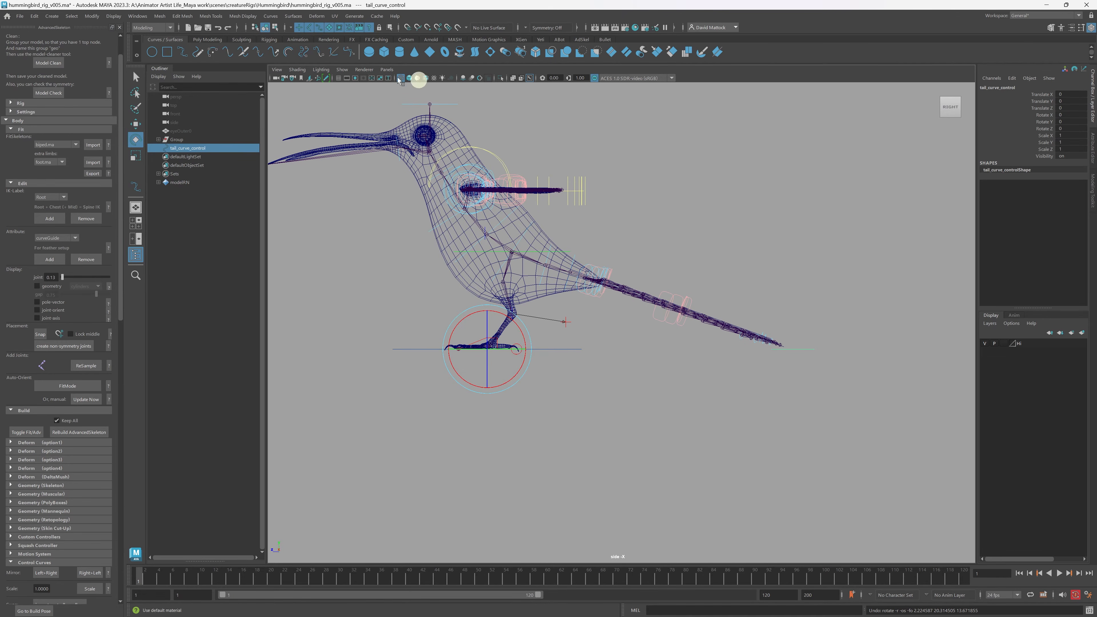
Center the pivot of tail_curve_control on the curve itself.
{"action": "left_click", "coordinate": [92, 20]}
{"action": "left_click", "coordinate": [117, 79]}
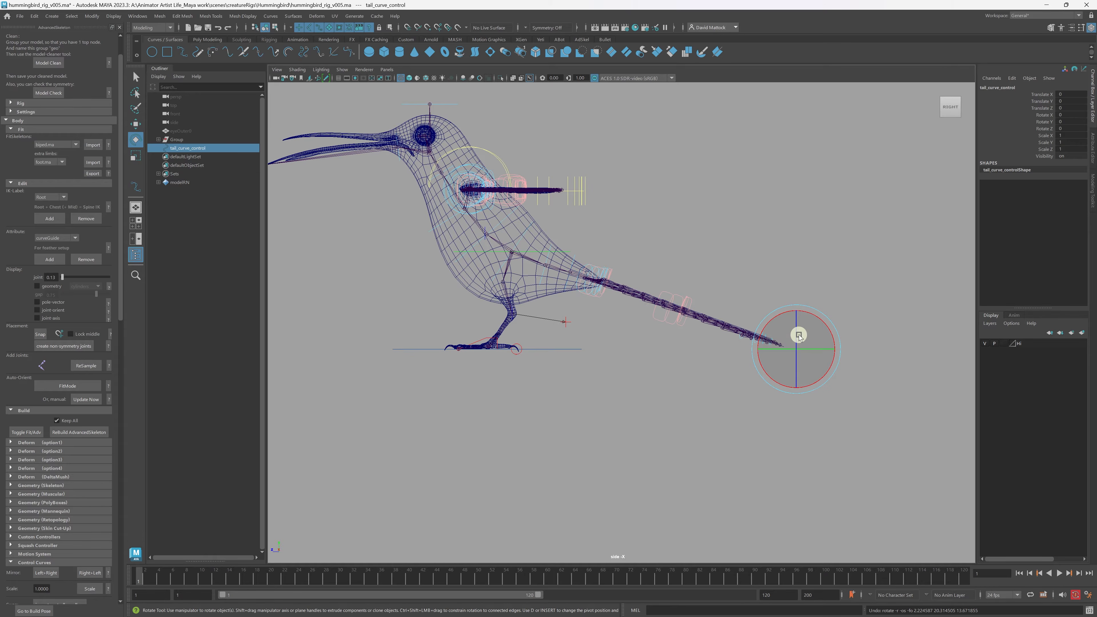
{"action": "key", "text": "f"}
{"action": "key", "text": "f"}
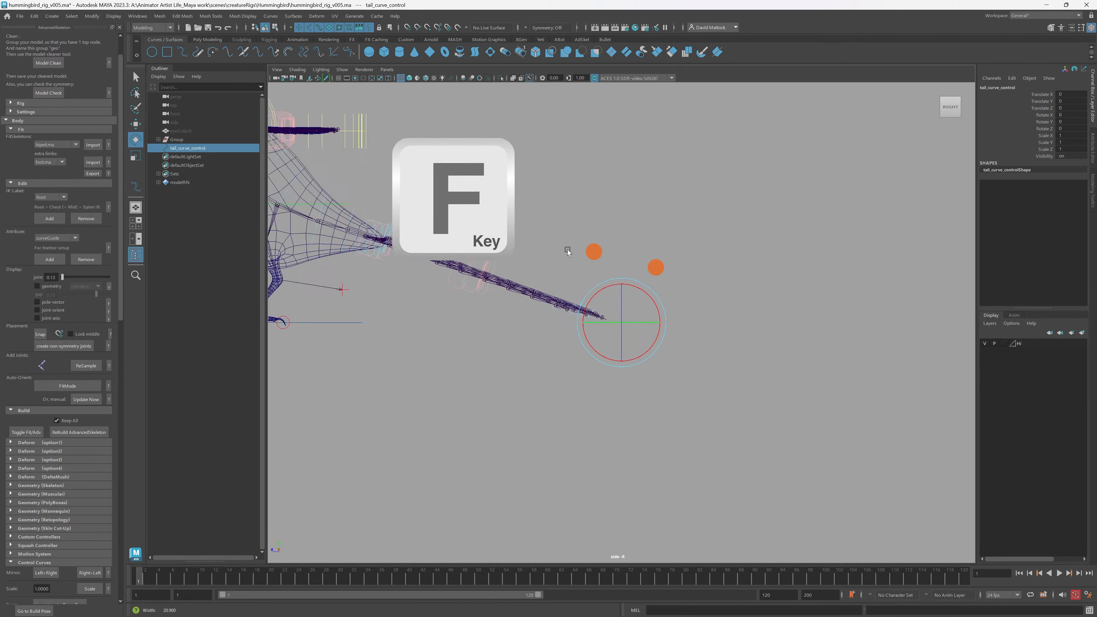
Rotate the tail curve about -19.35 degrees in X and move it slightly so it lines up with the tail's slope.
{"action": "mouse_move", "coordinate": [752, 310]}
{"action": "left_mouse_down"}
{"action": "mouse_move", "coordinate": [735, 314]}
{"action": "mouse_move", "coordinate": [742, 324]}
{"action": "left_mouse_up"}
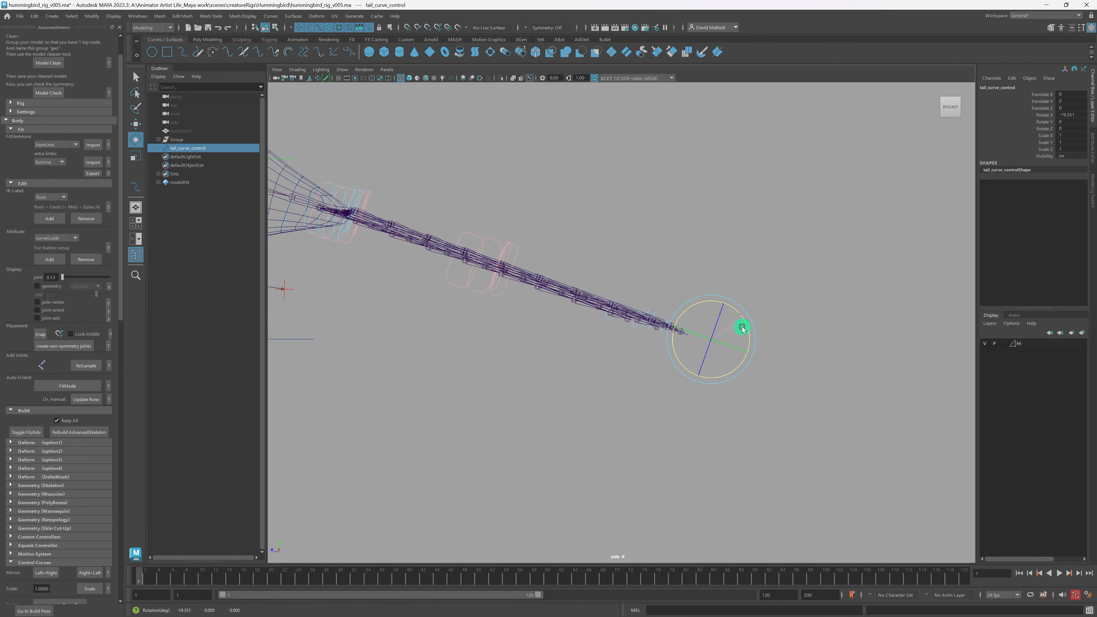
{"action": "key", "text": "w"}
{"action": "left_click_drag", "start_coordinate": [722, 301], "coordinate": [722, 305]}
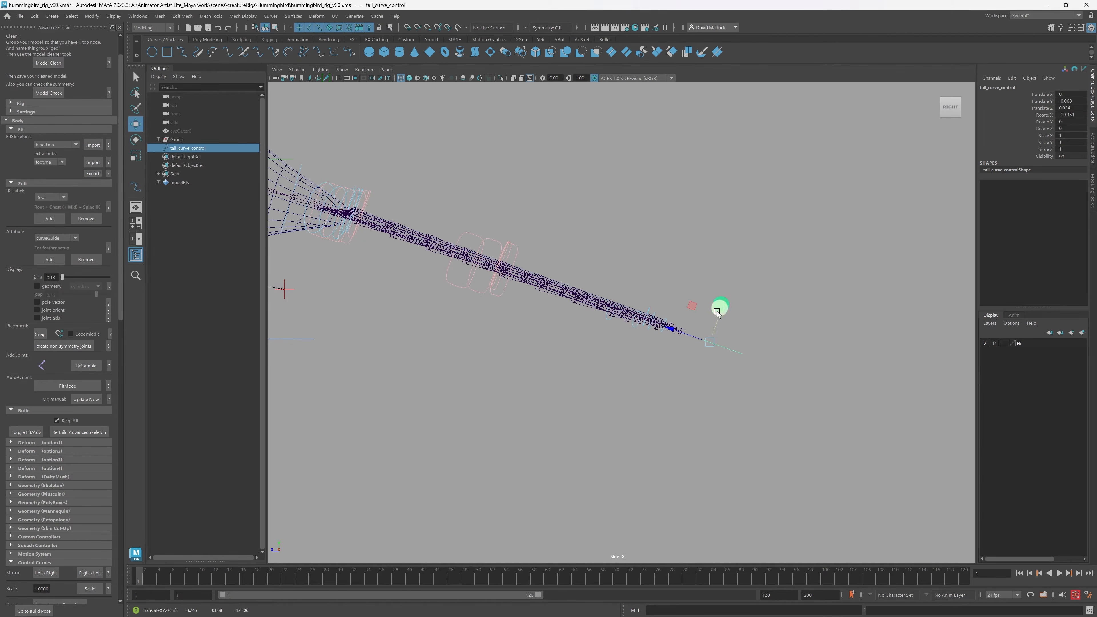
Freeze the transformations of tail_curve_control.
{"action": "key", "text": "space"}
{"action": "key", "text": "space"}
{"action": "left_click_drag", "start_coordinate": [743, 213], "coordinate": [657, 249], "text": "alt"}
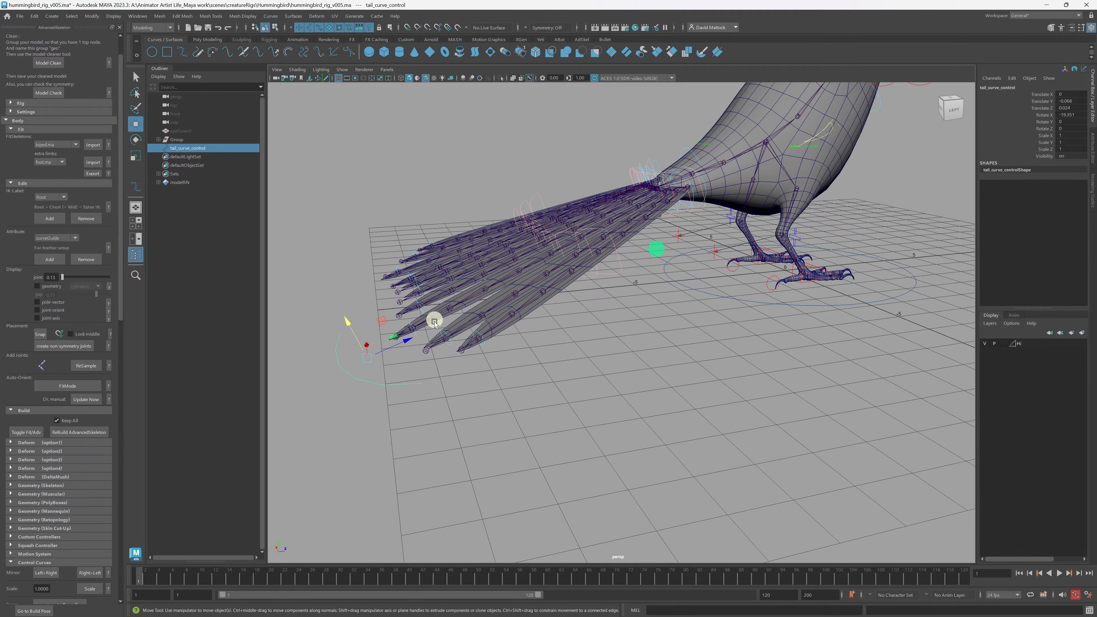
{"action": "left_click_drag", "start_coordinate": [384, 334], "coordinate": [391, 336], "text": "alt"}
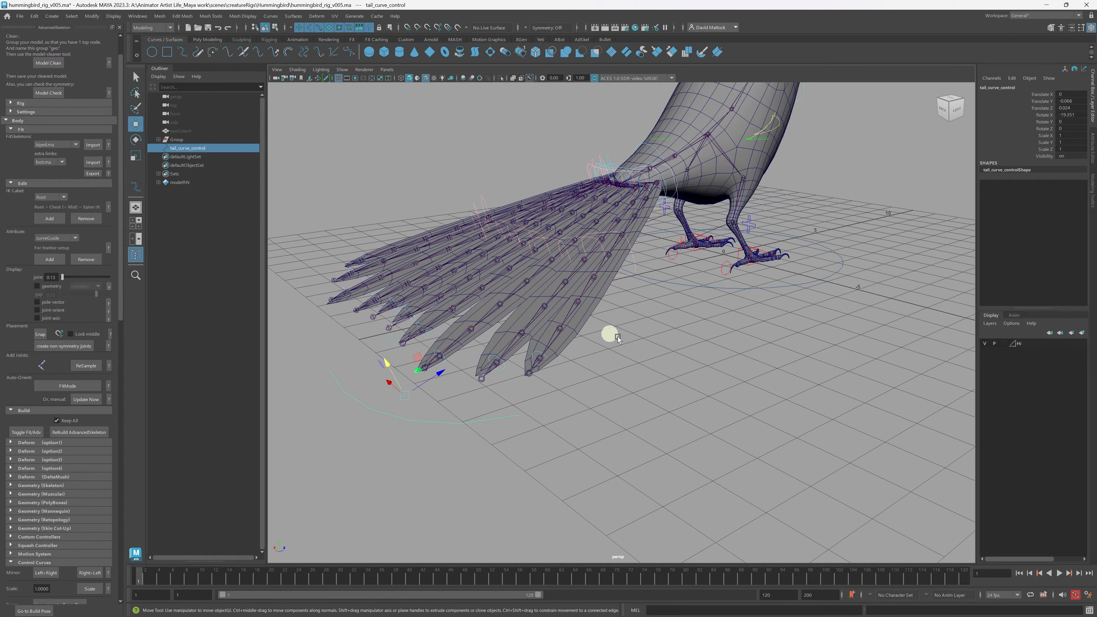
{"action": "left_click_drag", "start_coordinate": [617, 338], "coordinate": [549, 311], "text": "alt"}
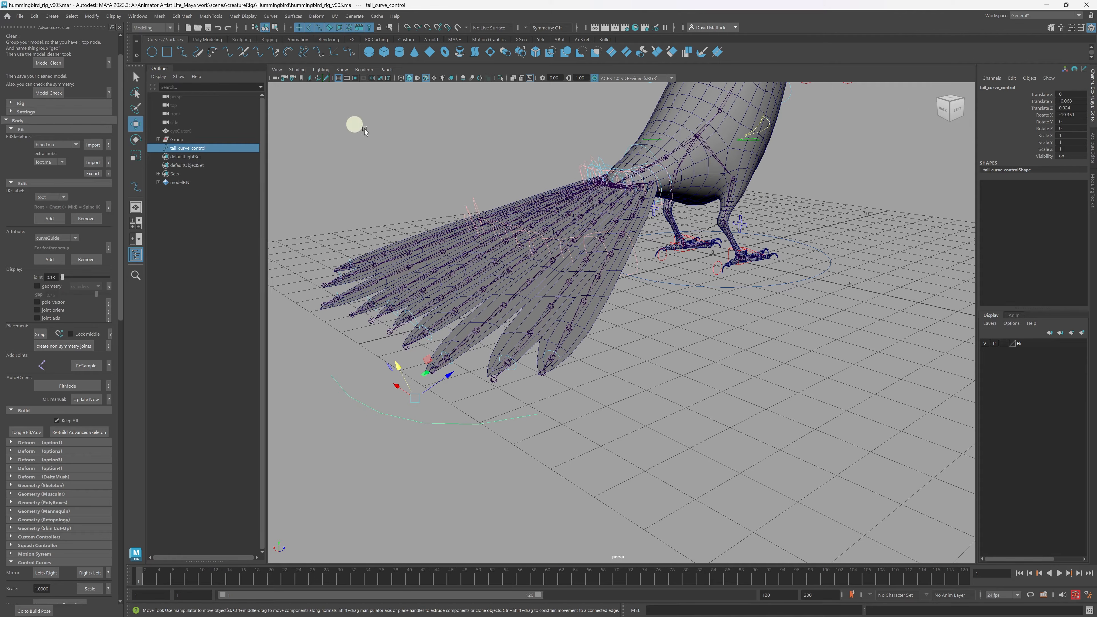
{"action": "left_click", "coordinate": [93, 16]}
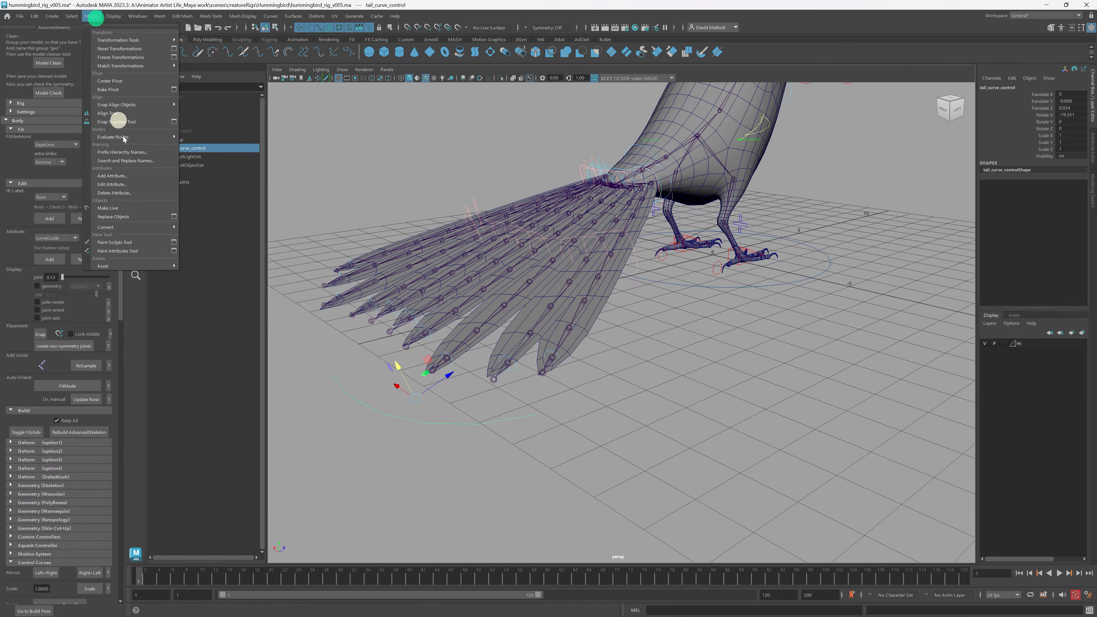
{"action": "left_click", "coordinate": [114, 57]}
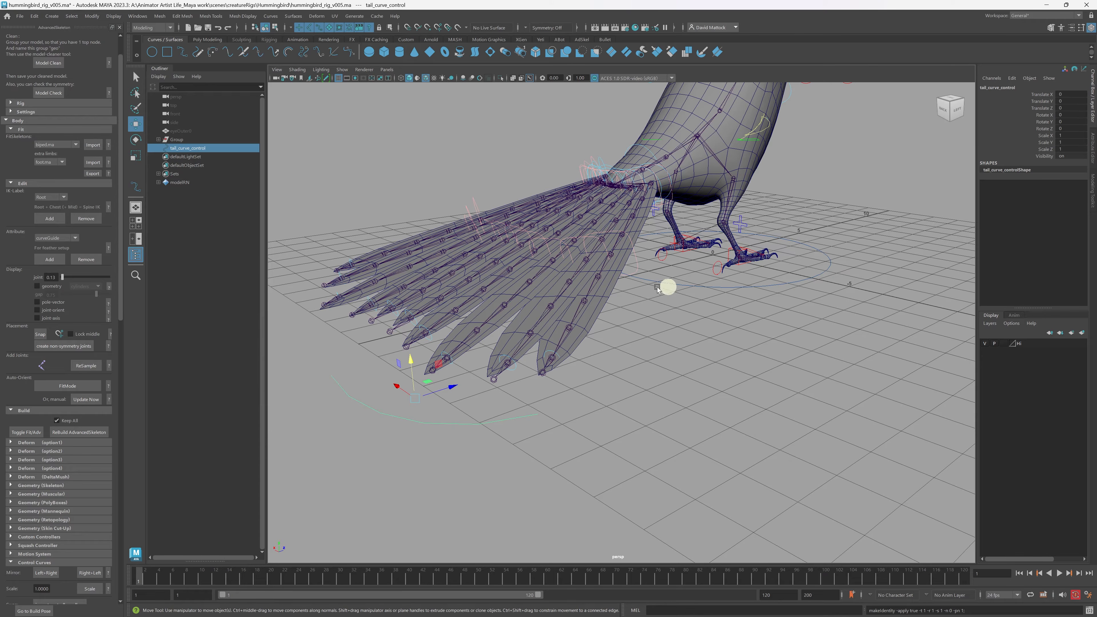
Toggle the rig to the fit skeleton and select the base joints of the five tail feather chains.
{"action": "left_click_drag", "start_coordinate": [666, 287], "coordinate": [769, 289], "text": "alt"}
{"action": "right_click_drag", "start_coordinate": [770, 289], "coordinate": [642, 279], "text": "alt"}
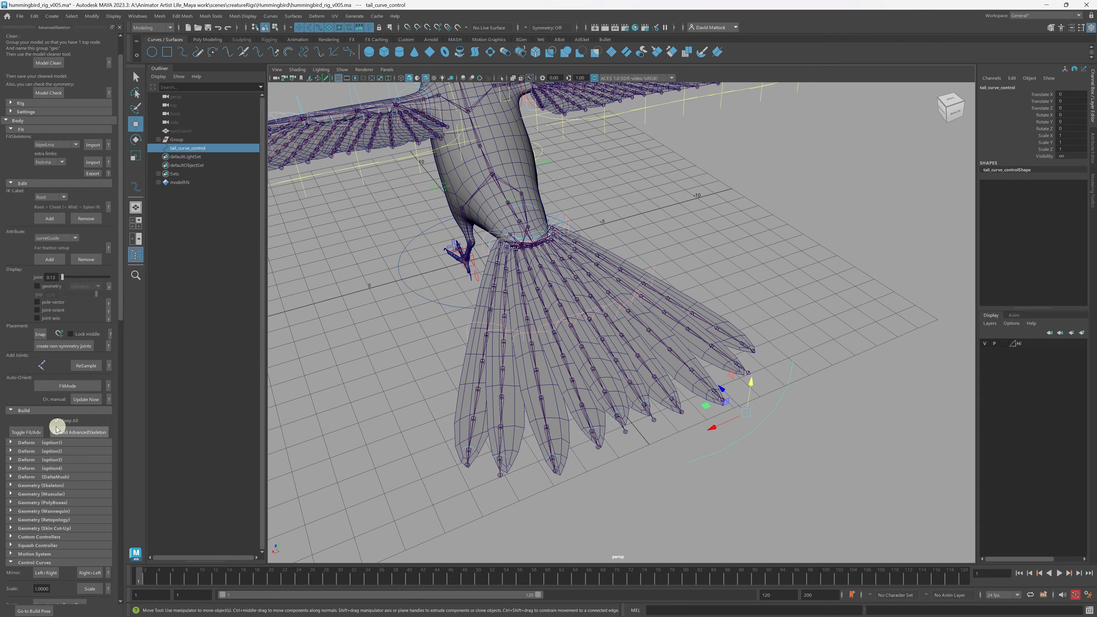
{"action": "left_click", "coordinate": [27, 433]}
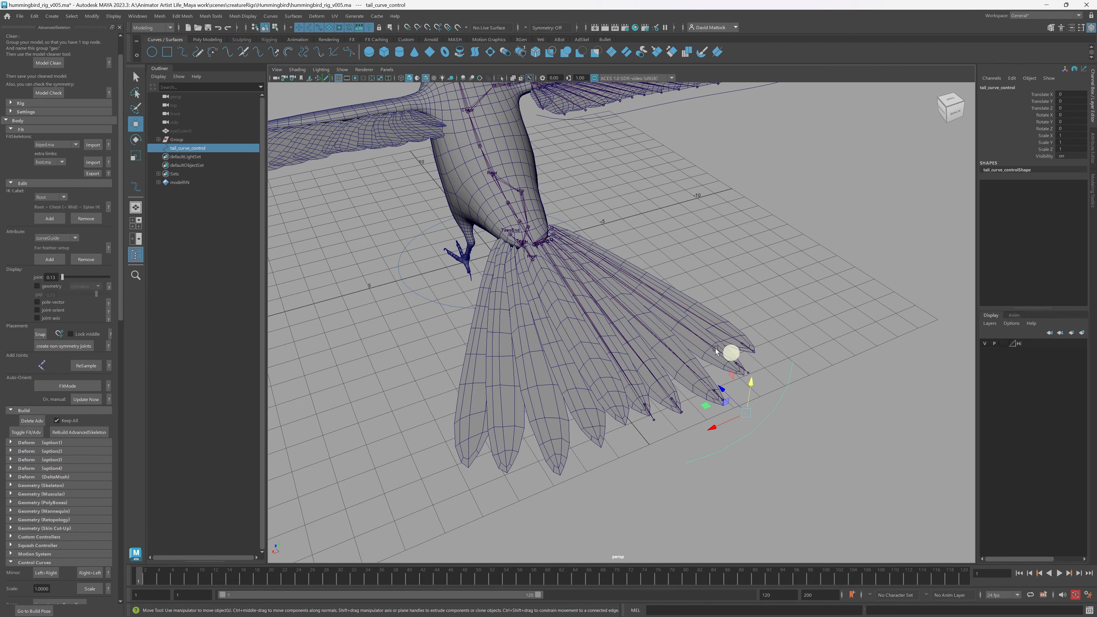
{"action": "left_click_drag", "start_coordinate": [743, 380], "coordinate": [552, 326], "text": "alt"}
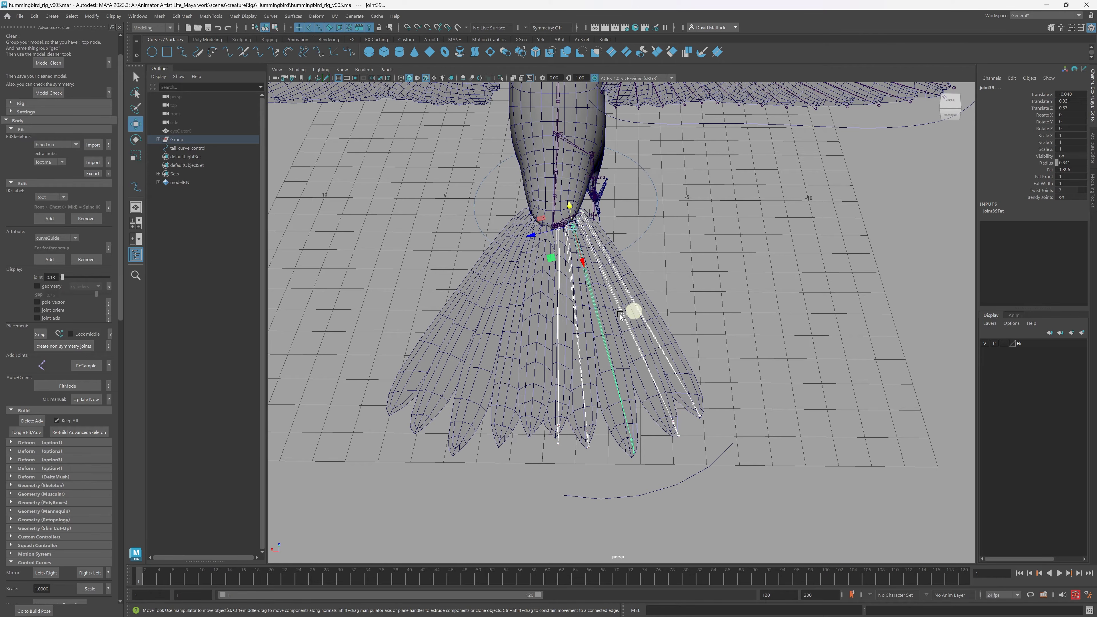
{"action": "left_click_drag", "start_coordinate": [621, 316], "coordinate": [537, 328], "text": "alt"}
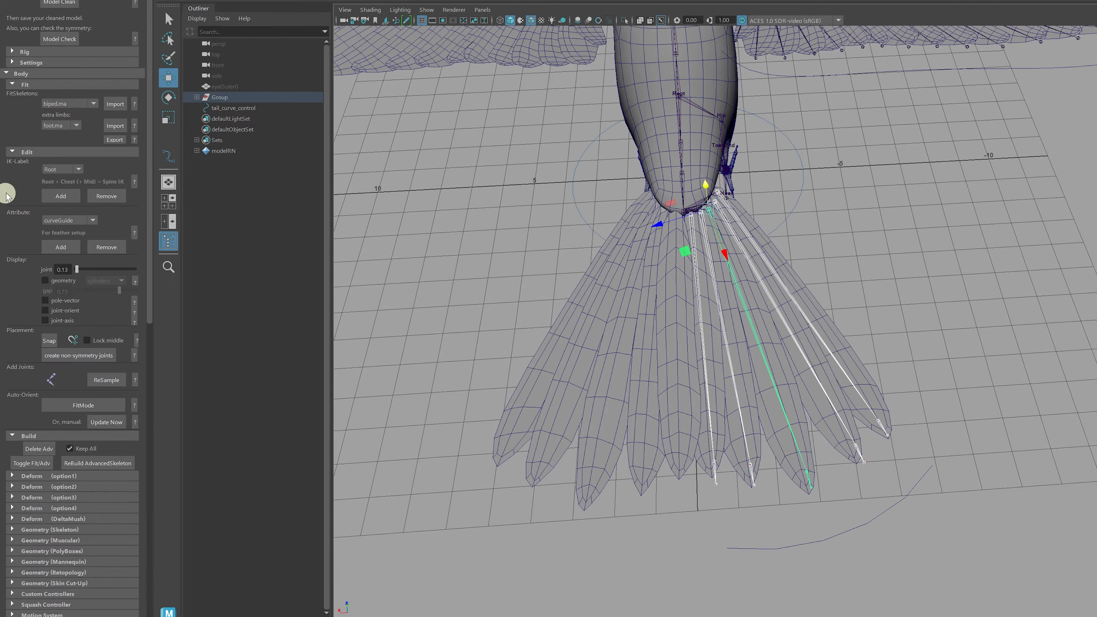
Add the Root IK label to the selected tail feather joints and try to add the curveGuide attribute to them.
{"action": "left_click", "coordinate": [60, 220]}
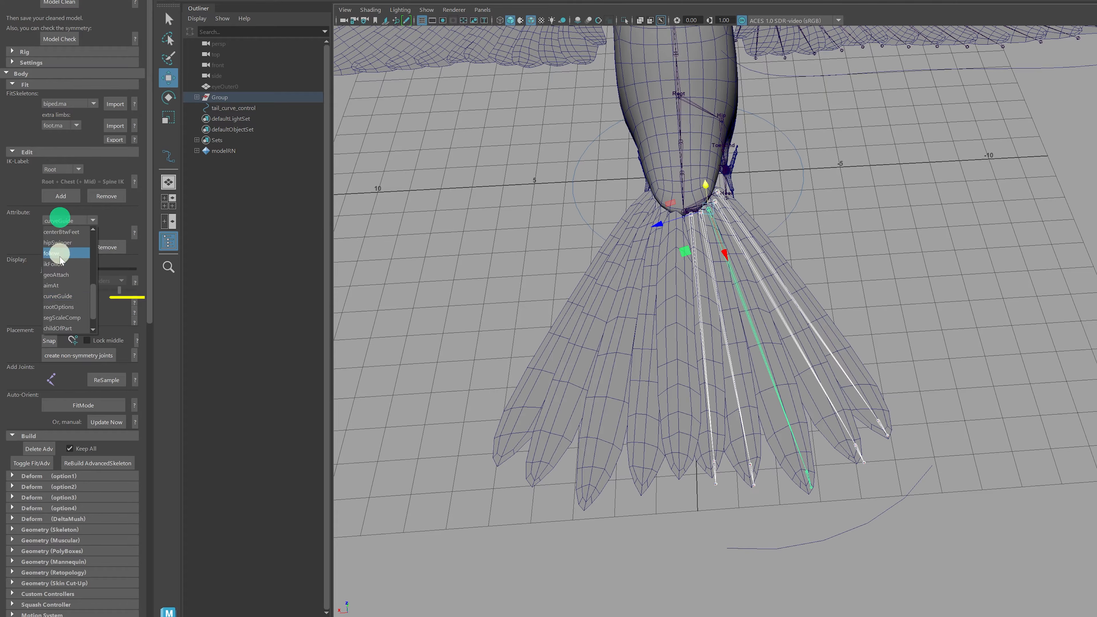
{"action": "left_click", "coordinate": [65, 297]}
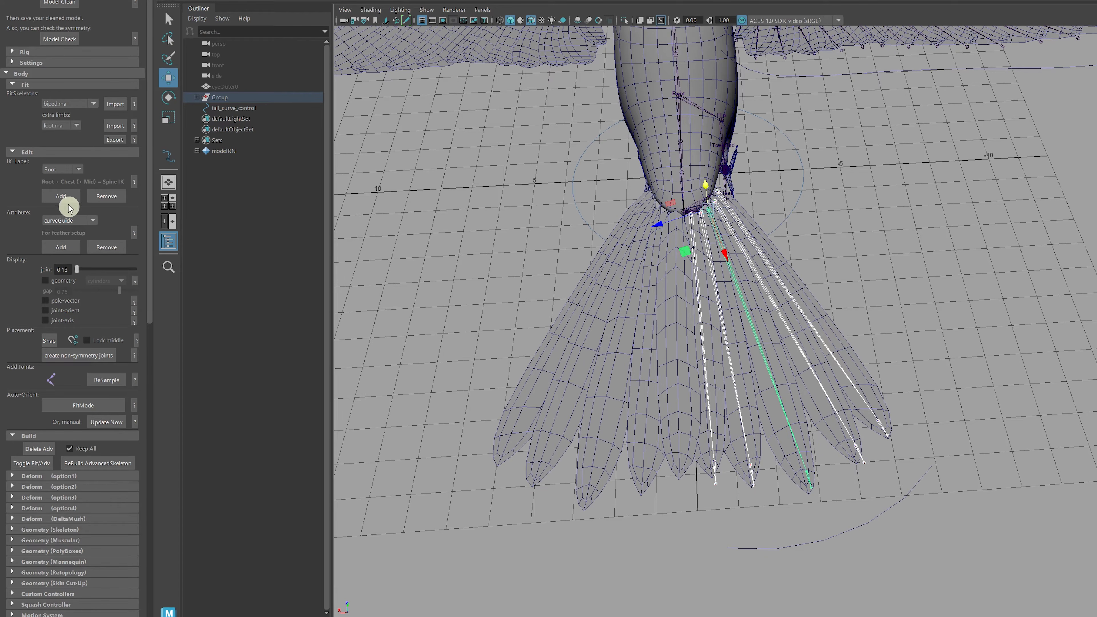
{"action": "left_click", "coordinate": [63, 197]}
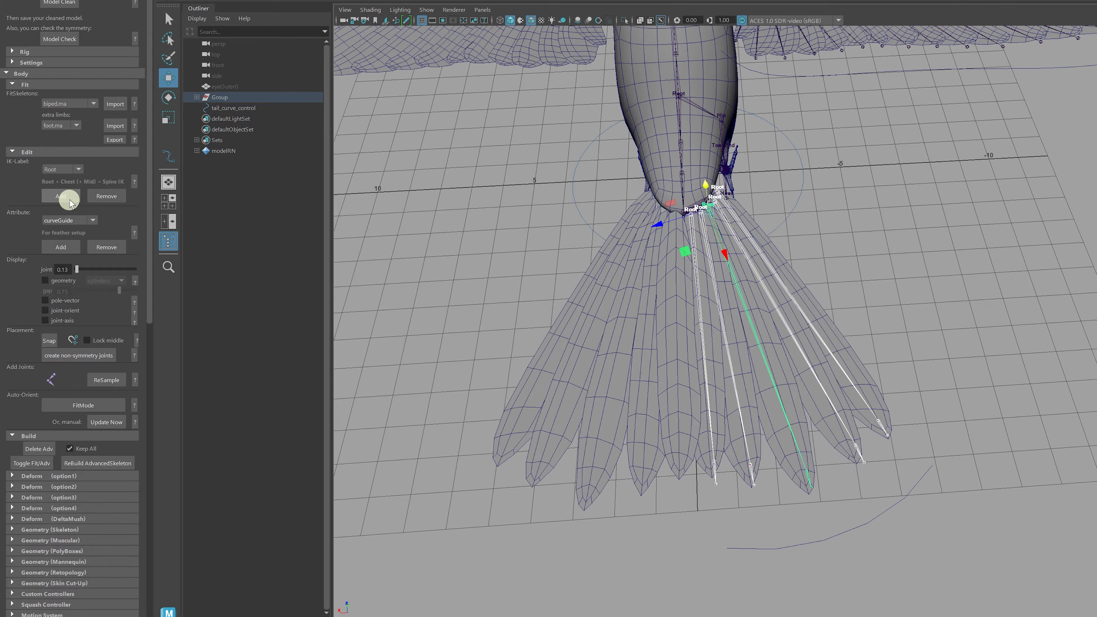
{"action": "left_click", "coordinate": [62, 246]}
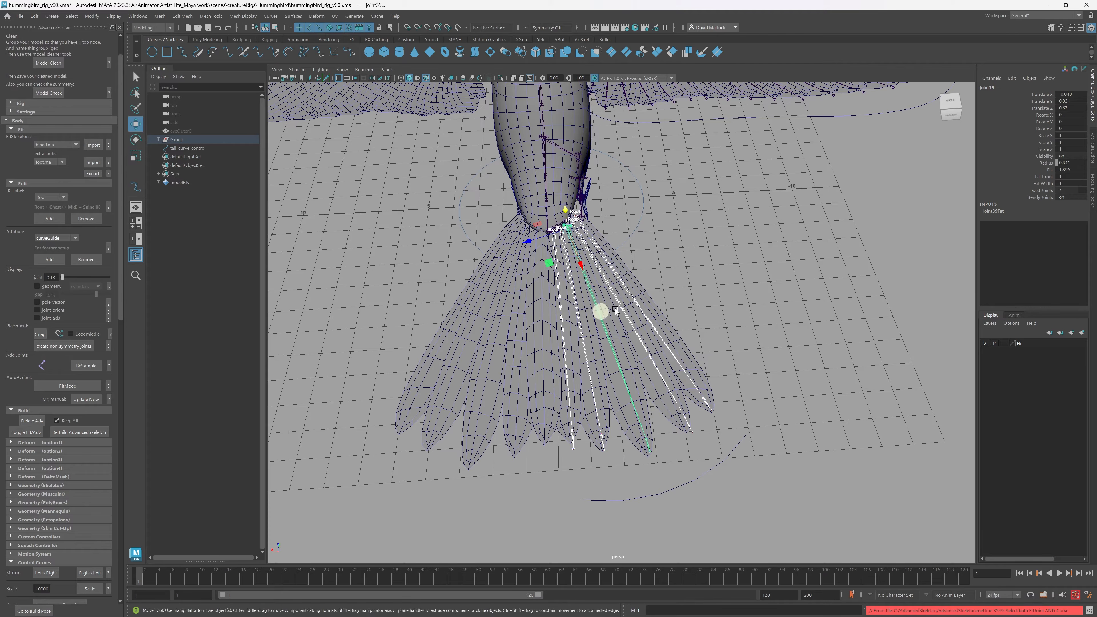
Include tail_curve_control in the selection with the tail feather base joints and add the curveGuide attribute to the joints.
{"action": "right_click_drag", "start_coordinate": [599, 370], "coordinate": [691, 393], "text": "alt"}
{"action": "middle_click_drag", "start_coordinate": [692, 366], "coordinate": [697, 321], "text": "alt"}
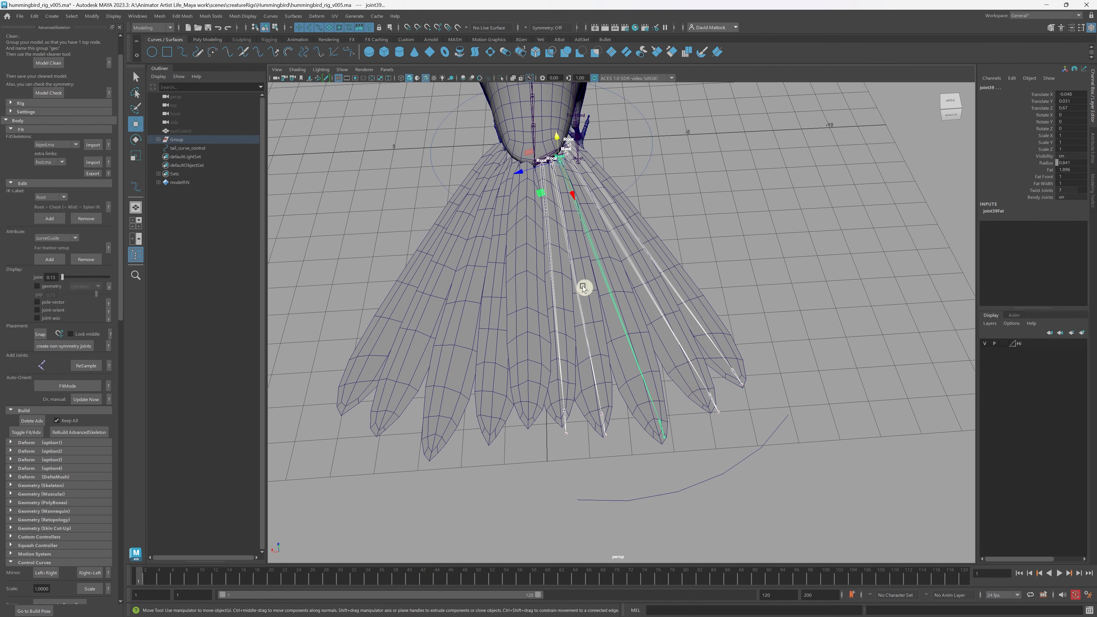
{"action": "left_click", "coordinate": [732, 482]}
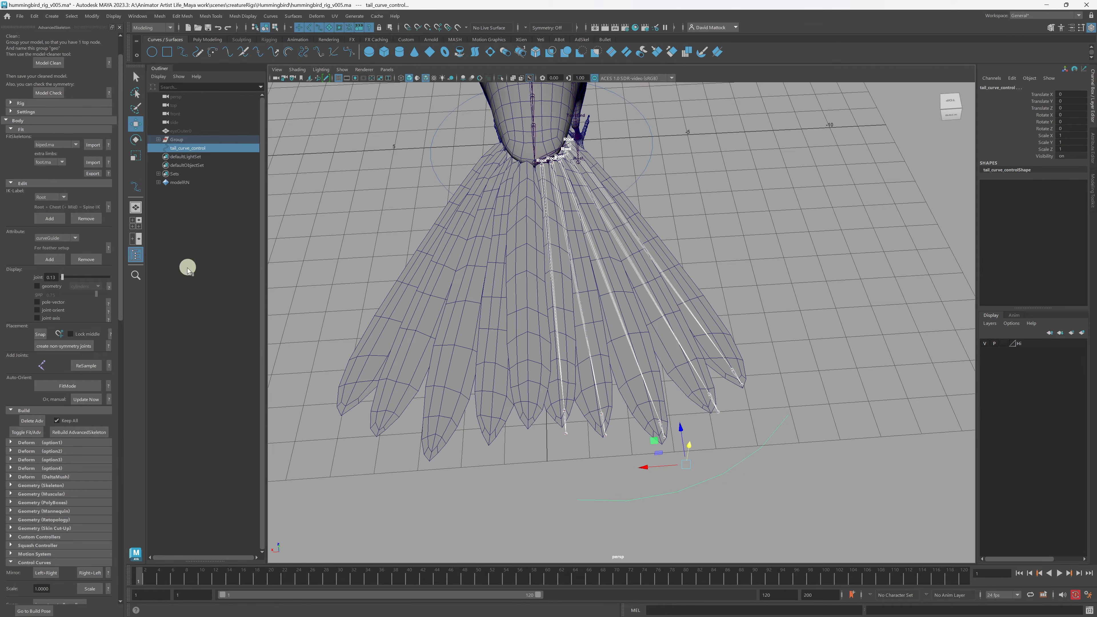
{"action": "left_click", "coordinate": [50, 260]}
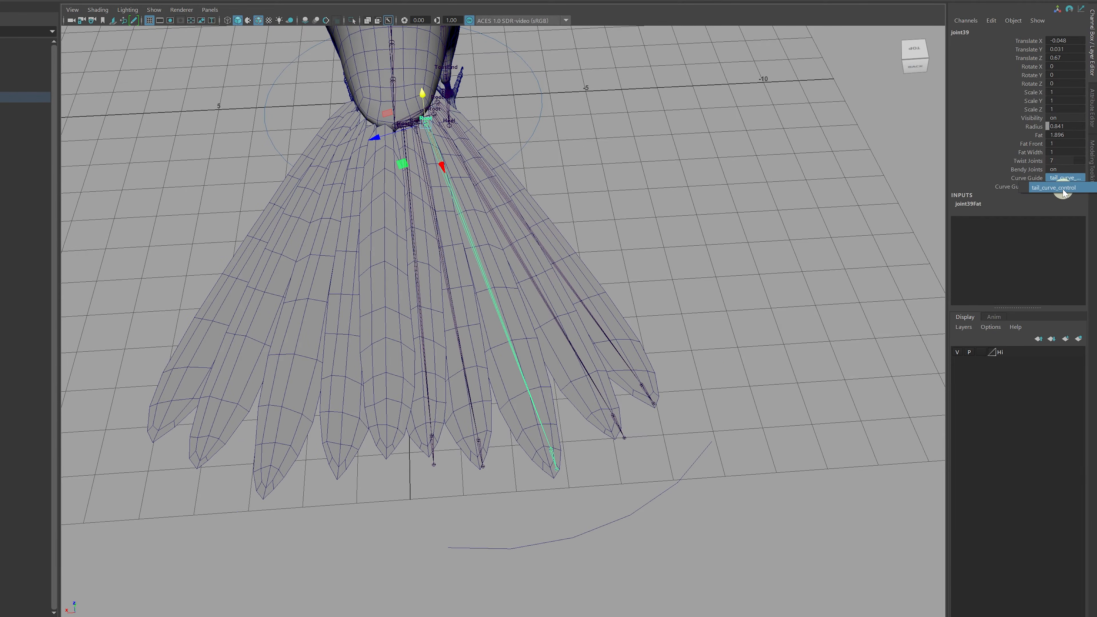
Check the Curve Guide attribute on the base joints of several tail feather chains.
{"action": "left_click", "coordinate": [1064, 190]}
{"action": "left_click", "coordinate": [668, 237]}
{"action": "left_click_drag", "start_coordinate": [668, 237], "coordinate": [608, 277], "text": "alt"}
{"action": "left_click", "coordinate": [579, 283]}
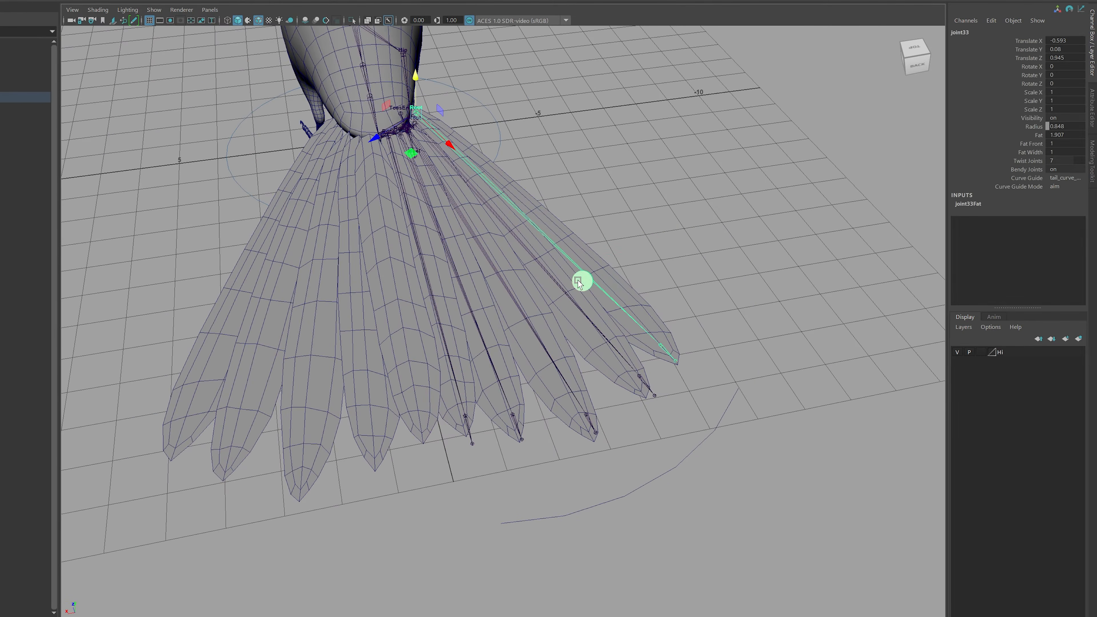
{"action": "left_click", "coordinate": [552, 273]}
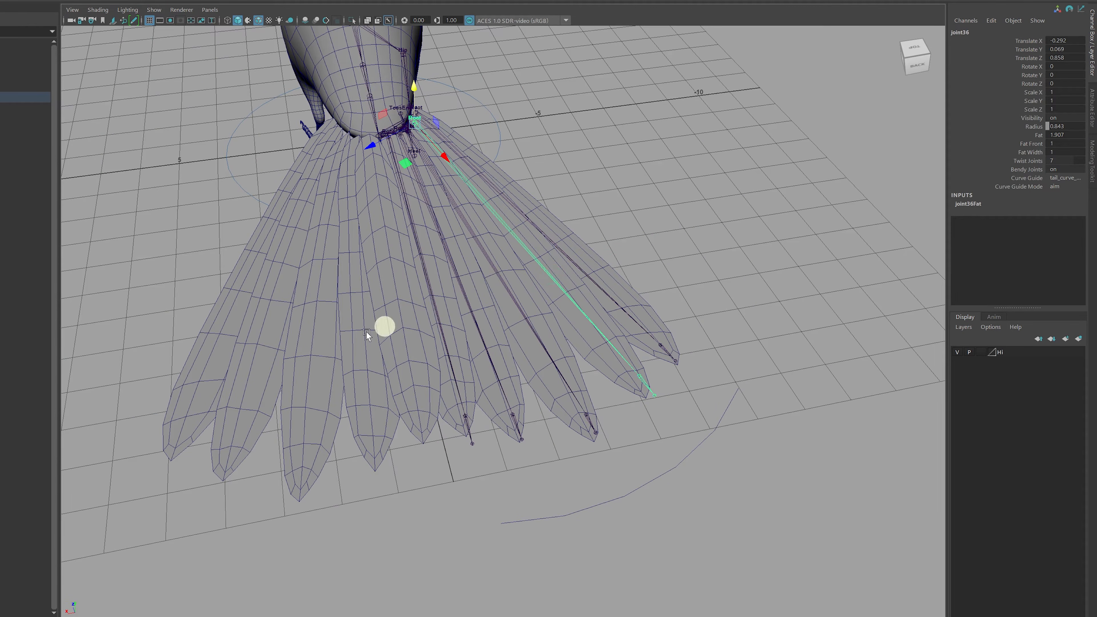
Rebuild the AdvancedSkeleton rig so the tail feathers get curve guide controls.
{"action": "left_click_drag", "start_coordinate": [652, 242], "coordinate": [624, 289], "text": "alt"}
{"action": "right_click_drag", "start_coordinate": [623, 289], "coordinate": [548, 321], "text": "alt"}
{"action": "left_click_drag", "start_coordinate": [548, 321], "coordinate": [518, 324], "text": "alt"}
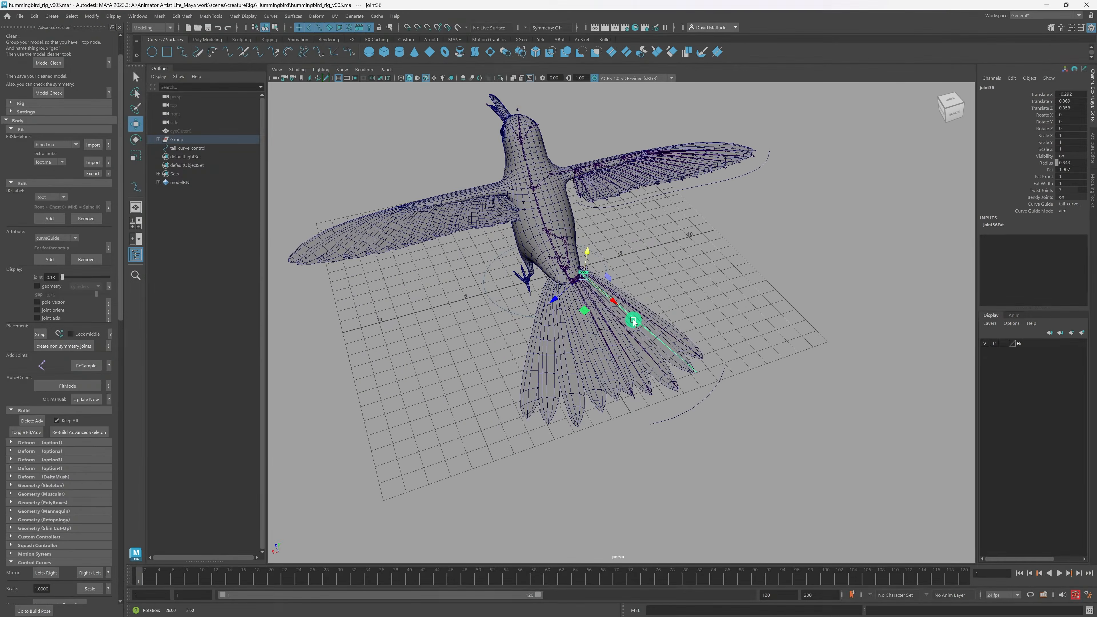
{"action": "right_click_drag", "start_coordinate": [518, 323], "coordinate": [551, 353], "text": "alt"}
{"action": "left_click_drag", "start_coordinate": [683, 349], "coordinate": [657, 303], "text": "alt"}
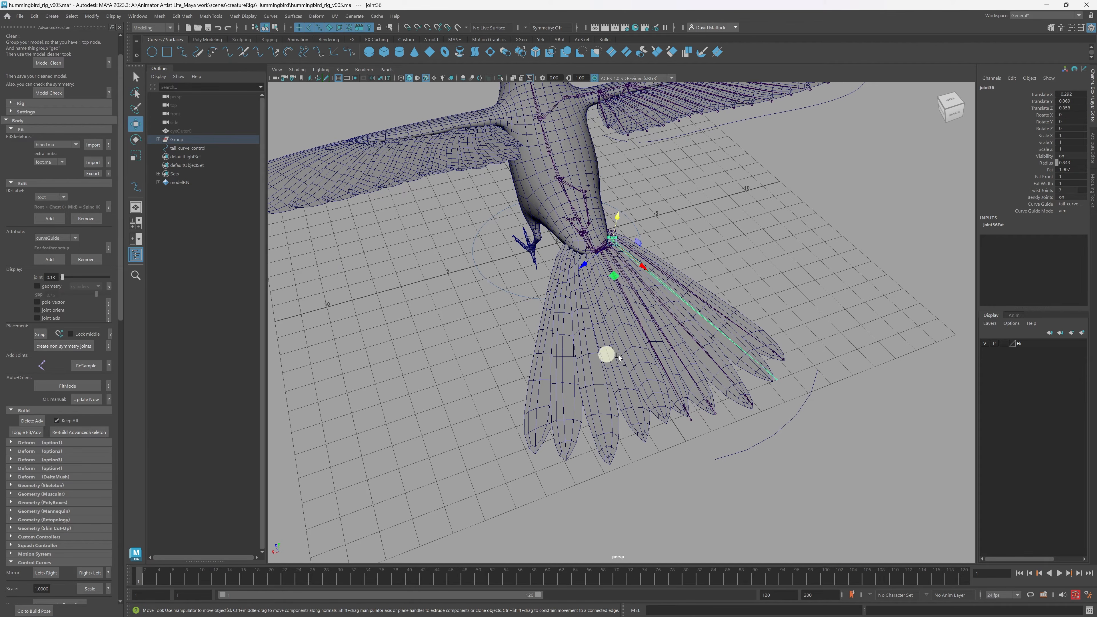
{"action": "middle_click_drag", "start_coordinate": [514, 294], "coordinate": [547, 325], "text": "alt"}
{"action": "left_click_drag", "start_coordinate": [502, 311], "coordinate": [508, 310], "text": "alt"}
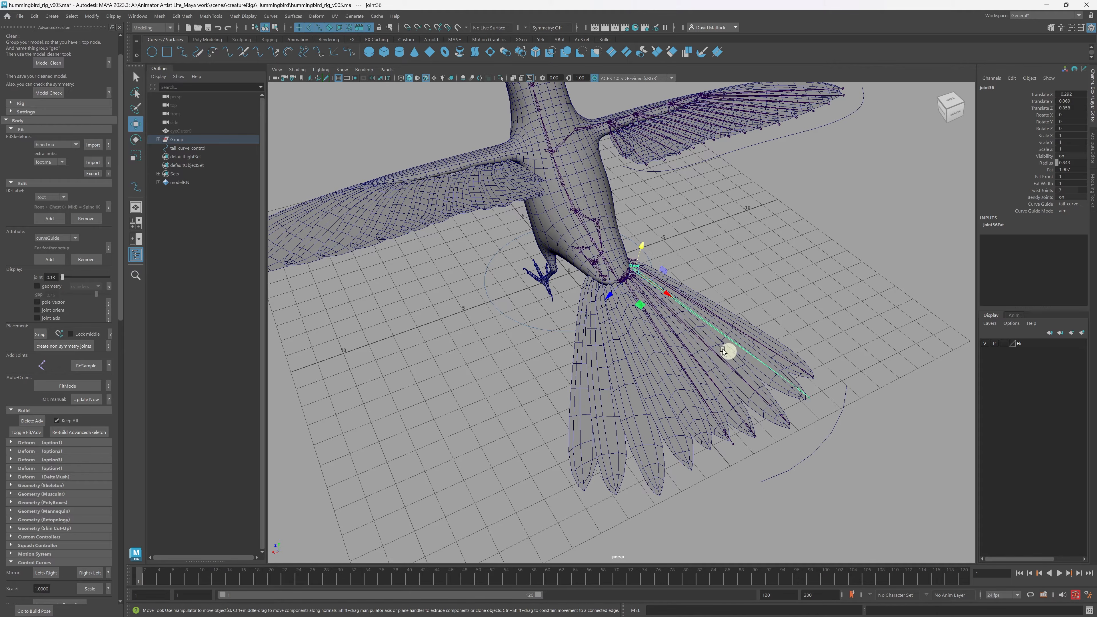
{"action": "middle_click_drag", "start_coordinate": [613, 297], "coordinate": [587, 308], "text": "alt"}
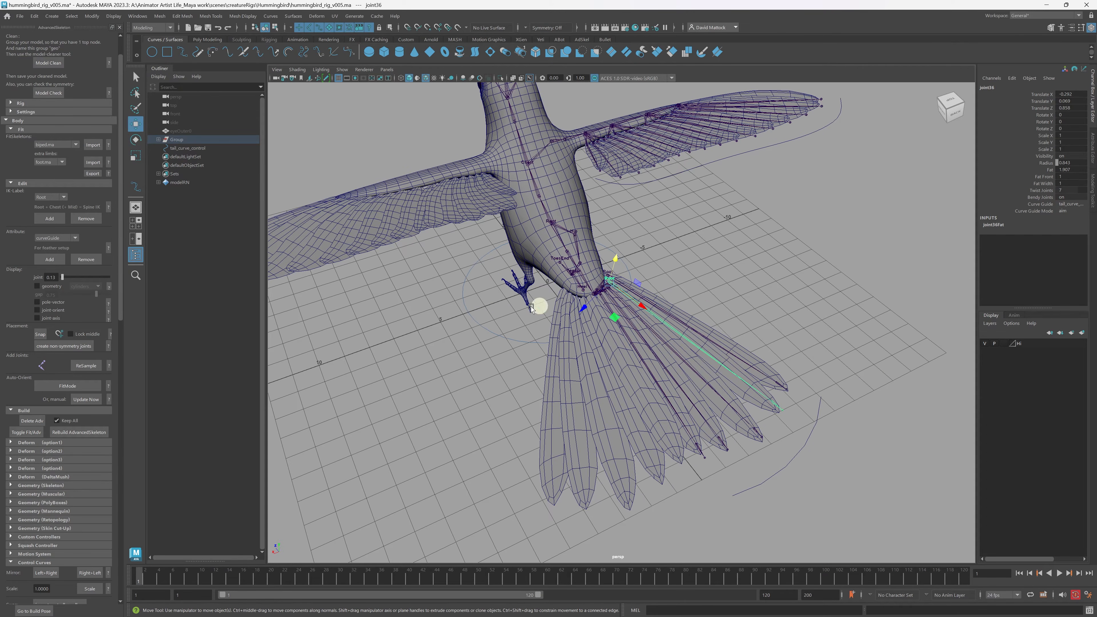
{"action": "left_click_drag", "start_coordinate": [535, 356], "coordinate": [524, 333], "text": "alt"}
{"action": "right_click_drag", "start_coordinate": [609, 347], "coordinate": [603, 347], "text": "alt"}
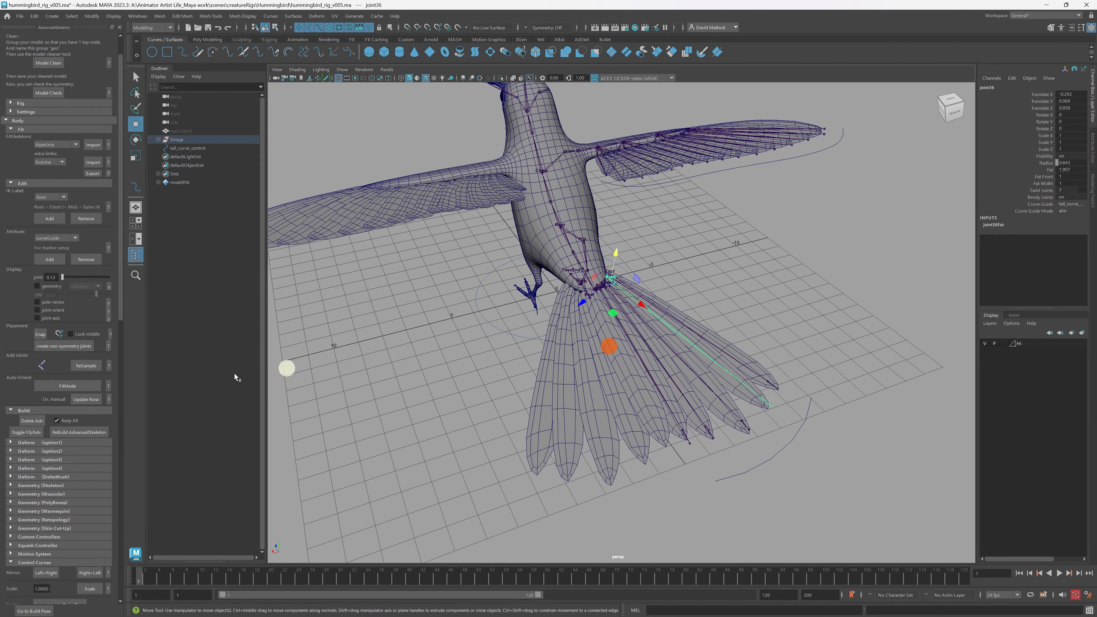
{"action": "left_click", "coordinate": [71, 433]}
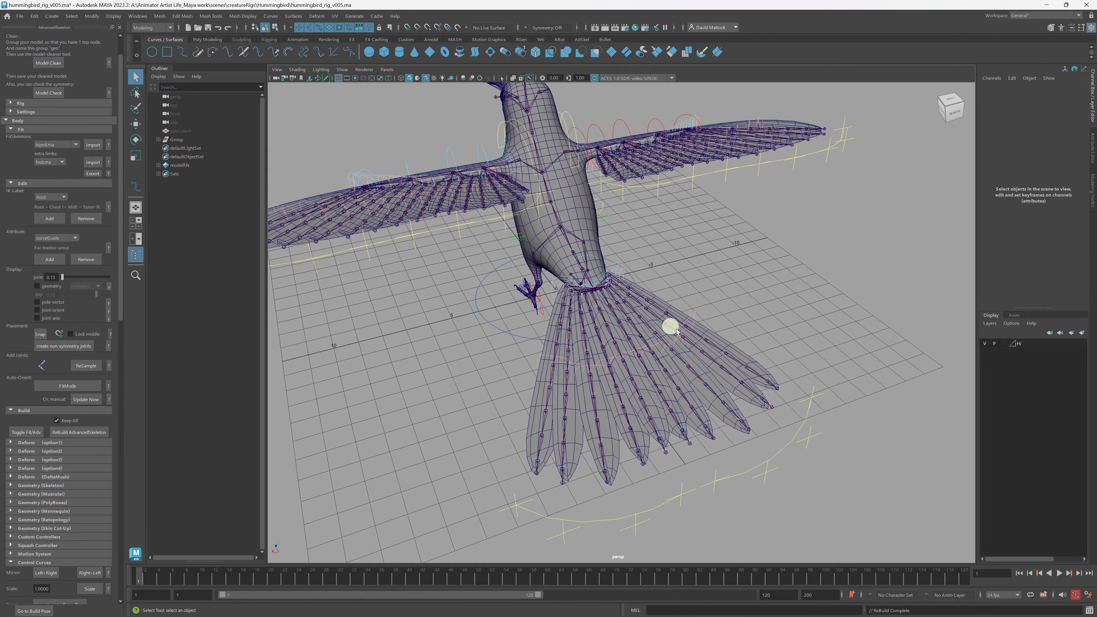
Try moving the tail curve control IKtail_curve_controlCtrl2_L to test how the feathers follow, and undo the move.
{"action": "mouse_move", "coordinate": [676, 332]}
{"action": "left_mouse_down", "text": "alt"}
{"action": "mouse_move", "coordinate": [698, 331]}
{"action": "mouse_move", "coordinate": [685, 334]}
{"action": "left_mouse_up", "text": "alt"}
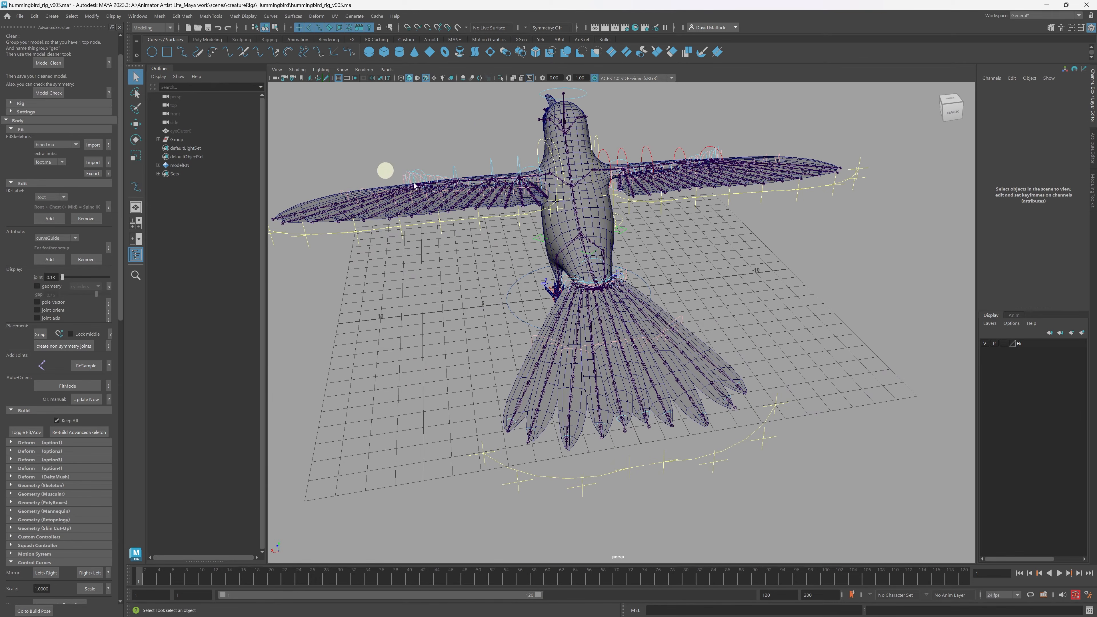
{"action": "key", "text": "w"}
{"action": "right_click_drag", "start_coordinate": [701, 392], "coordinate": [742, 414], "text": "alt"}
{"action": "right_click_drag", "start_coordinate": [722, 378], "coordinate": [687, 379], "text": "alt"}
{"action": "left_click", "coordinate": [559, 447]}
{"action": "left_click_drag", "start_coordinate": [571, 470], "coordinate": [618, 454], "text": "alt"}
{"action": "key", "text": "ctrl+z"}
{"action": "left_click", "coordinate": [463, 452]}
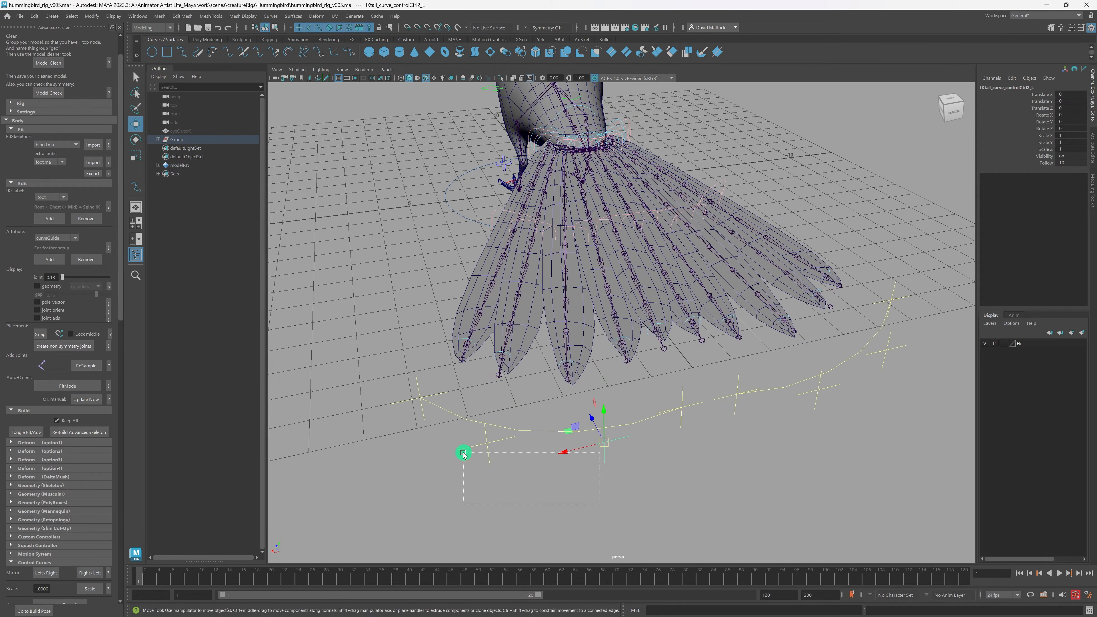
Try posing a left tail feather with its bend control and the FKjoint40_L tip control, and undo the changes.
{"action": "left_click_drag", "start_coordinate": [592, 483], "coordinate": [686, 136], "text": "alt"}
{"action": "left_click", "coordinate": [617, 233]}
{"action": "key", "text": "e"}
{"action": "scroll", "coordinate": [739, 384], "scroll_direction": "up", "scroll_amount": 1}
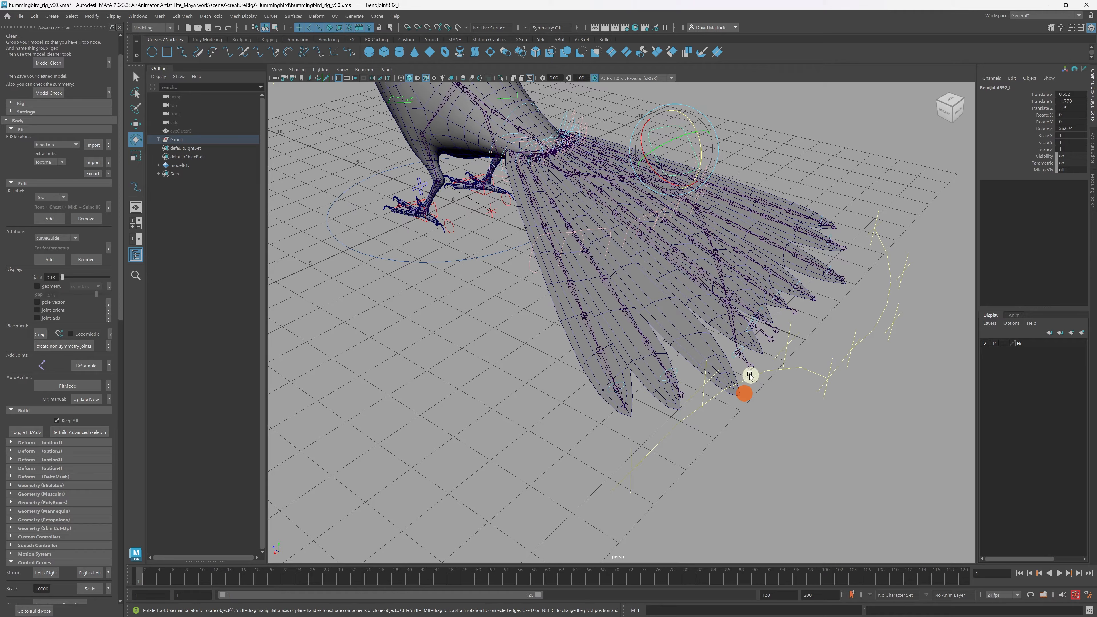
{"action": "left_click", "coordinate": [735, 358]}
{"action": "key", "text": "w"}
{"action": "left_click_drag", "start_coordinate": [752, 371], "coordinate": [467, 543]}
{"action": "key", "text": "ctrl+z"}
{"action": "key", "text": "ctrl+z"}
{"action": "key", "text": "ctrl+z"}
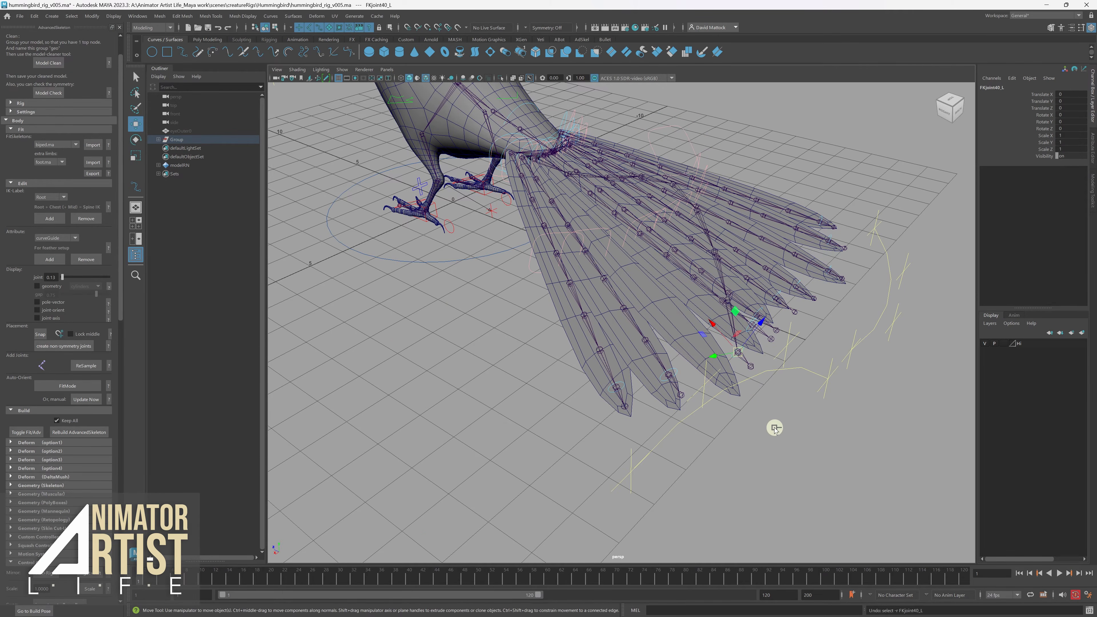
{"action": "key", "text": "ctrl+z"}
{"action": "key", "text": "ctrl+z"}
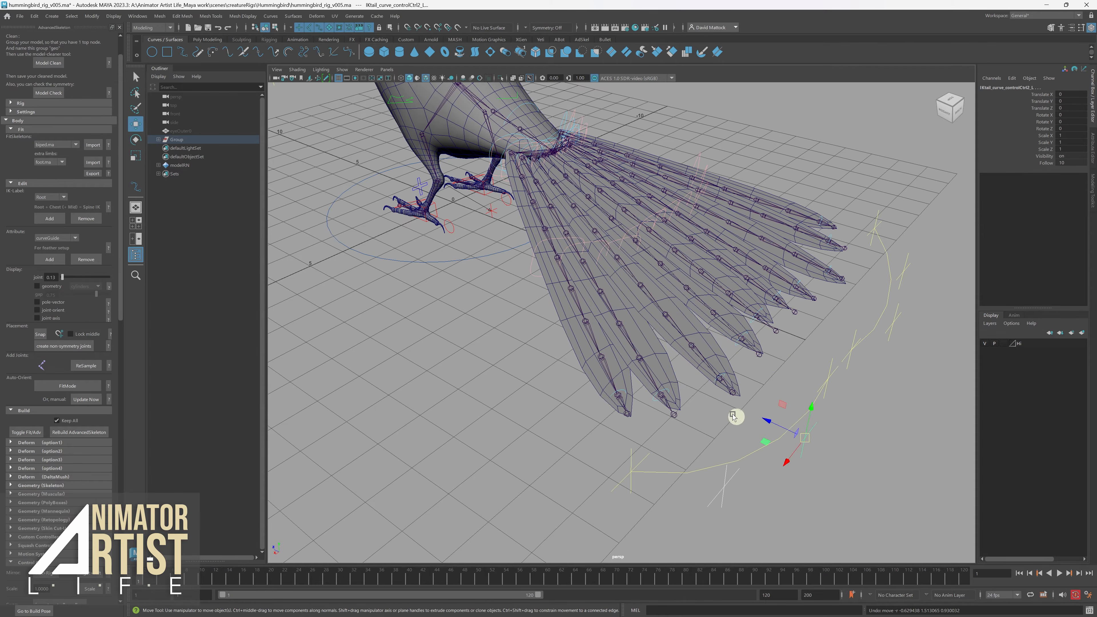
Switch to the hummingbird_rig_v018 scene, try rotating the feather tip control FKTailjoint38_L, and undo the rotation.
{"action": "left_click_drag", "start_coordinate": [734, 415], "coordinate": [718, 409], "text": "alt"}
{"action": "right_click_drag", "start_coordinate": [645, 413], "coordinate": [670, 418], "text": "alt"}
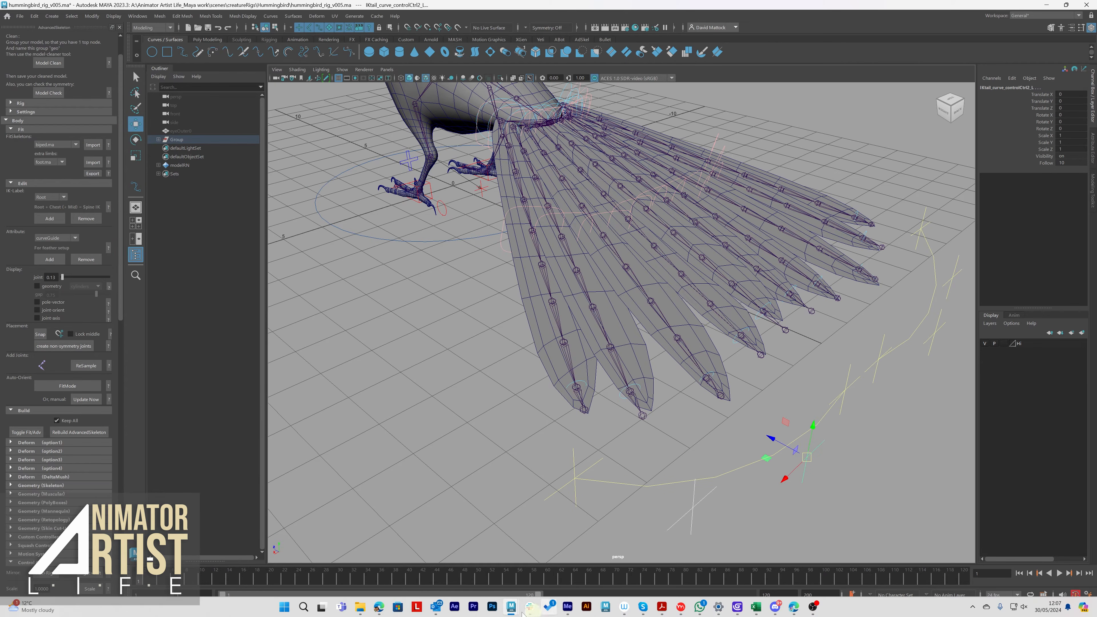
{"action": "mouse_move", "coordinate": [509, 613]}
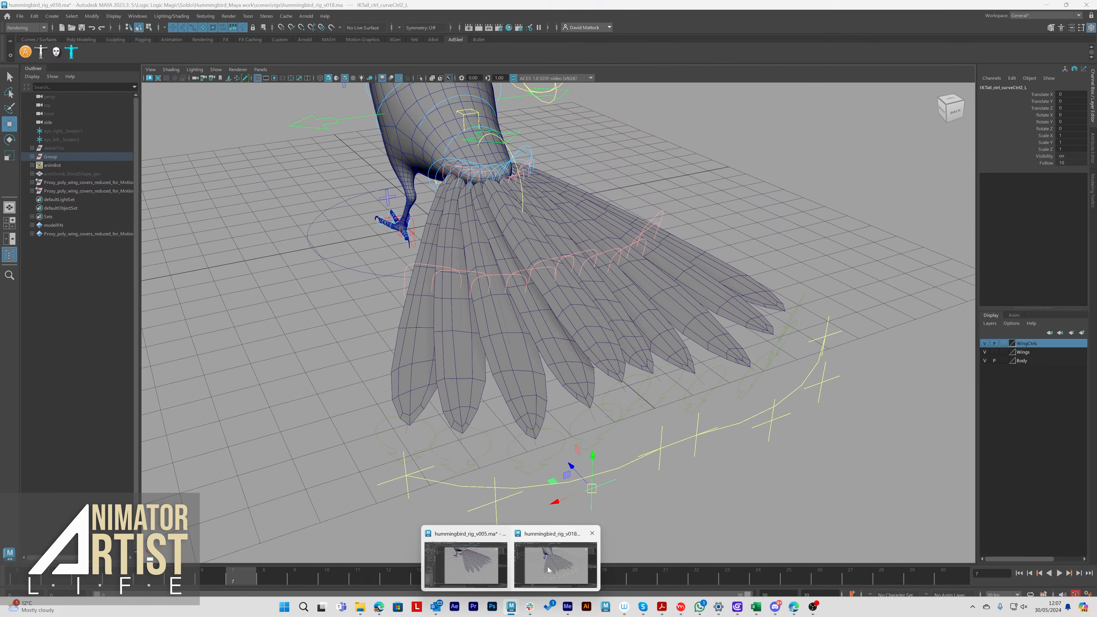
{"action": "left_click", "coordinate": [548, 570]}
{"action": "left_click_drag", "start_coordinate": [649, 402], "coordinate": [670, 427], "text": "alt"}
{"action": "left_click", "coordinate": [578, 451]}
{"action": "right_click_drag", "start_coordinate": [671, 428], "coordinate": [541, 428], "text": "alt"}
{"action": "middle_click_drag", "start_coordinate": [597, 419], "coordinate": [601, 411], "text": "alt"}
{"action": "key", "text": "e"}
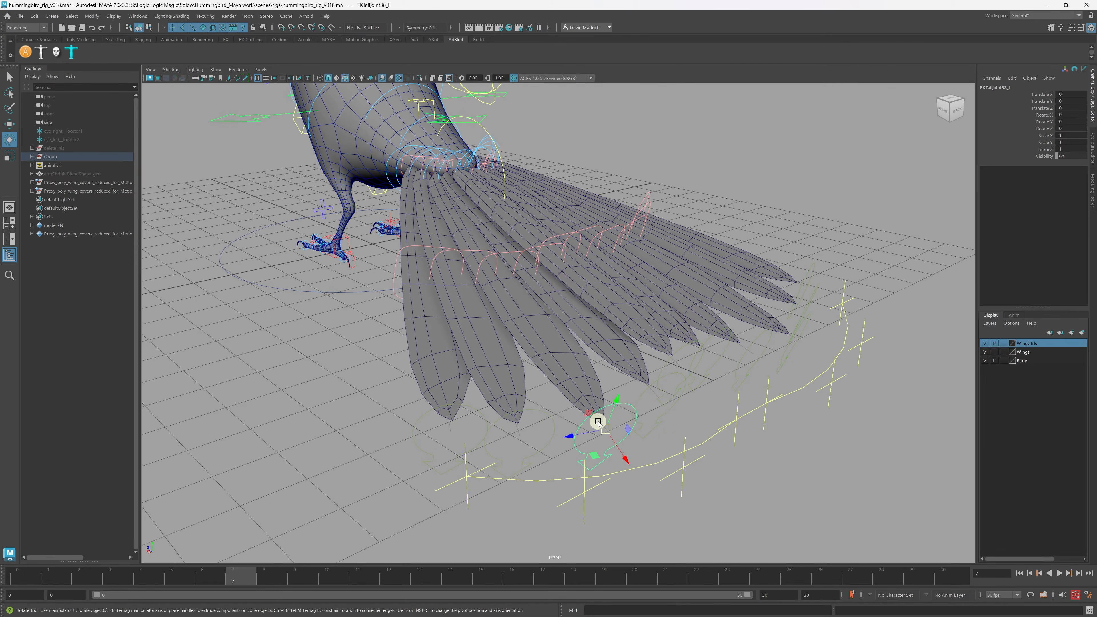
{"action": "mouse_move", "coordinate": [588, 407]}
{"action": "left_mouse_down"}
{"action": "mouse_move", "coordinate": [571, 443]}
{"action": "mouse_move", "coordinate": [611, 397]}
{"action": "mouse_move", "coordinate": [583, 436]}
{"action": "mouse_move", "coordinate": [600, 392]}
{"action": "left_mouse_up"}
{"action": "key", "text": "ctrl+z"}
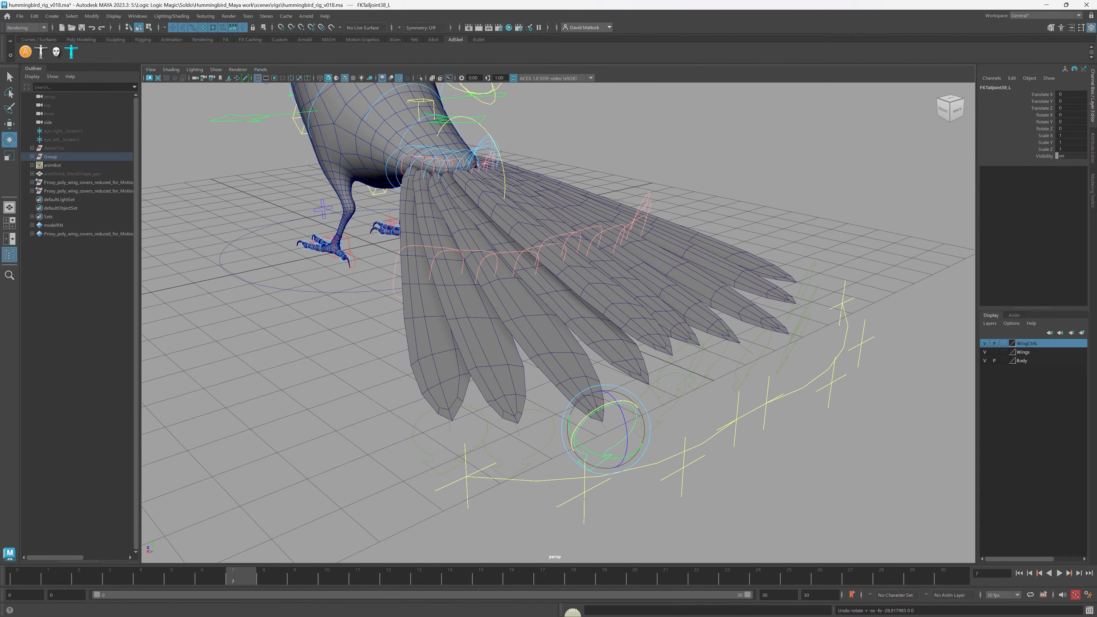
Switch back to the hummingbird_rig_v005 scene and its tail controls.
{"action": "mouse_move", "coordinate": [511, 608]}
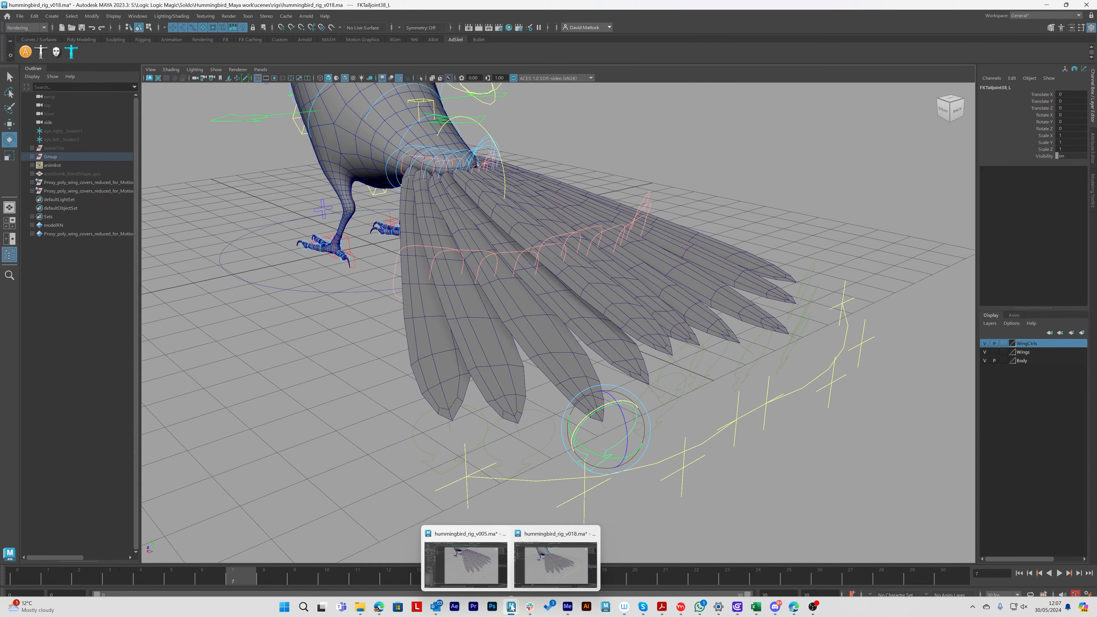
{"action": "left_click", "coordinate": [481, 569]}
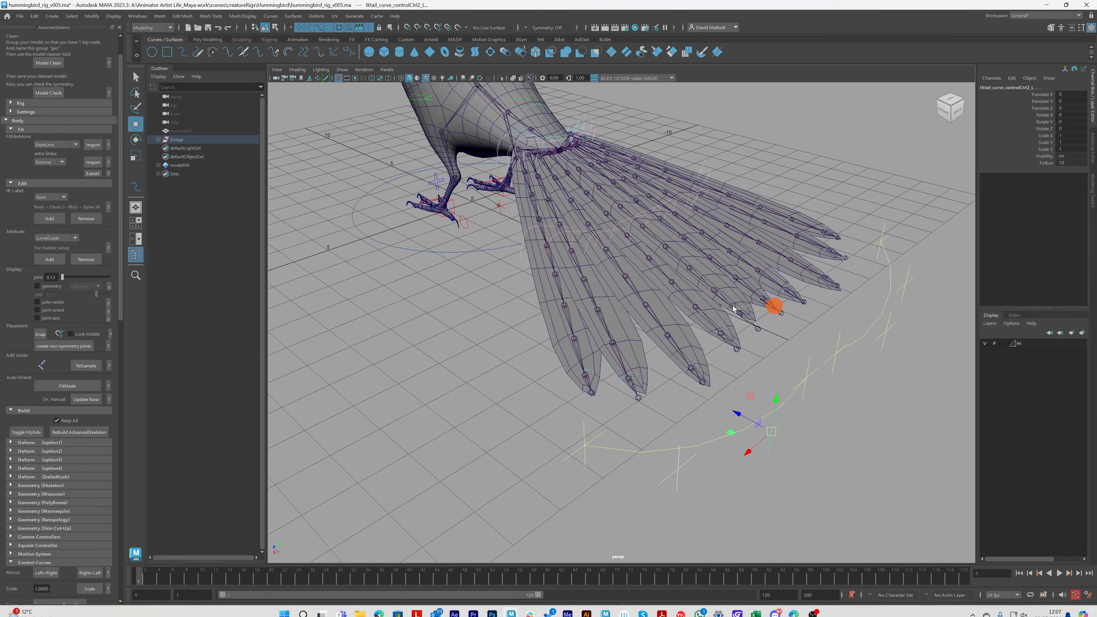
{"action": "left_click_drag", "start_coordinate": [733, 308], "coordinate": [722, 391], "text": "alt"}
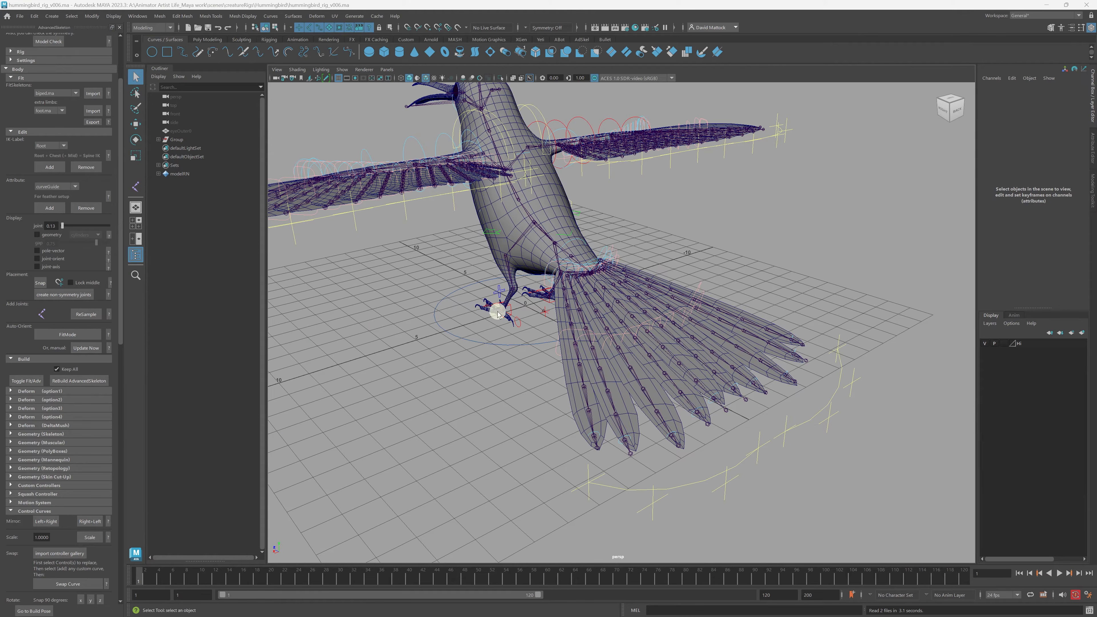
Select the foot control IKLeg_R and test its Roll attribute.
{"action": "right_click_drag", "start_coordinate": [468, 311], "coordinate": [605, 343], "text": "alt"}
{"action": "left_click_drag", "start_coordinate": [608, 343], "coordinate": [639, 378], "text": "alt"}
{"action": "middle_click_drag", "start_coordinate": [639, 377], "coordinate": [509, 363], "text": "alt"}
{"action": "right_click_drag", "start_coordinate": [509, 363], "coordinate": [689, 384], "text": "alt"}
{"action": "middle_click_drag", "start_coordinate": [690, 383], "coordinate": [622, 322], "text": "alt"}
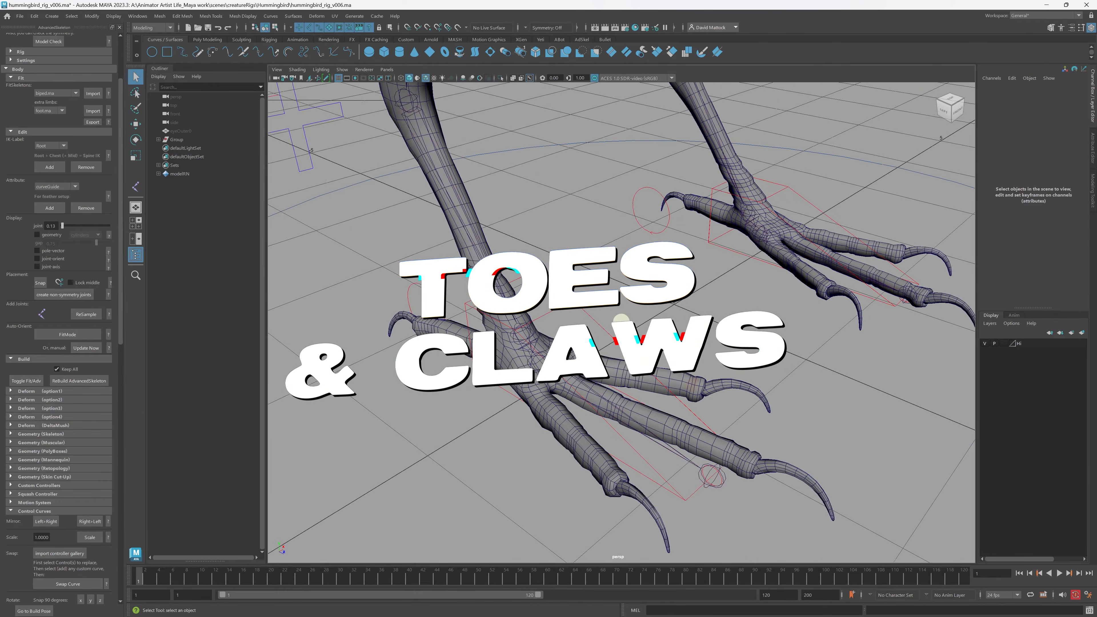
{"action": "left_click_drag", "start_coordinate": [587, 363], "coordinate": [598, 362], "text": "alt"}
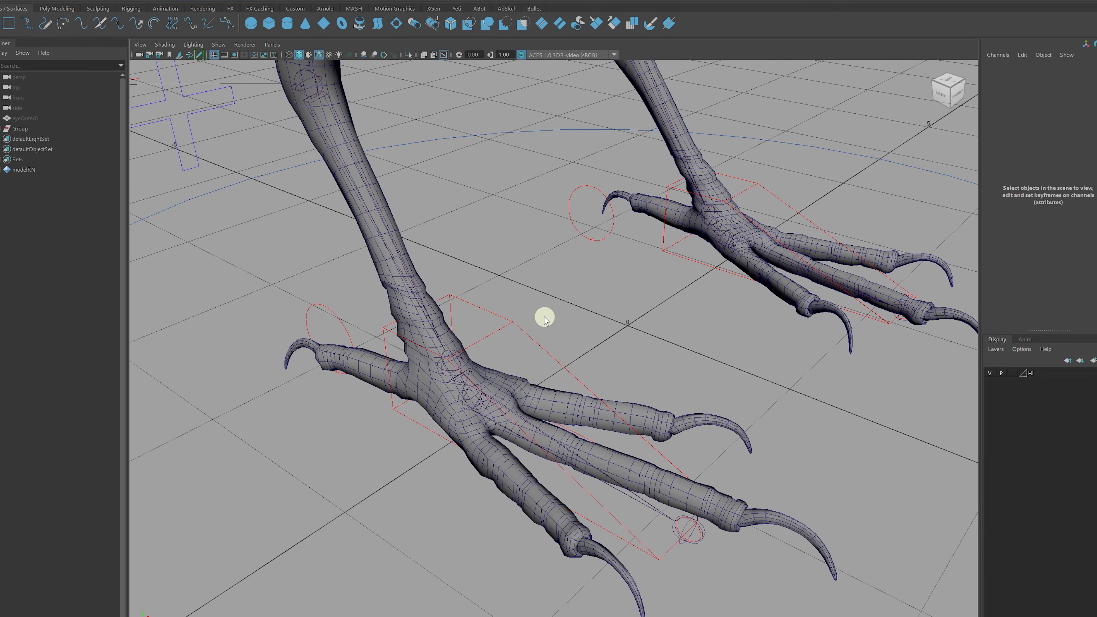
{"action": "right_click_drag", "start_coordinate": [508, 356], "coordinate": [563, 392], "text": "alt"}
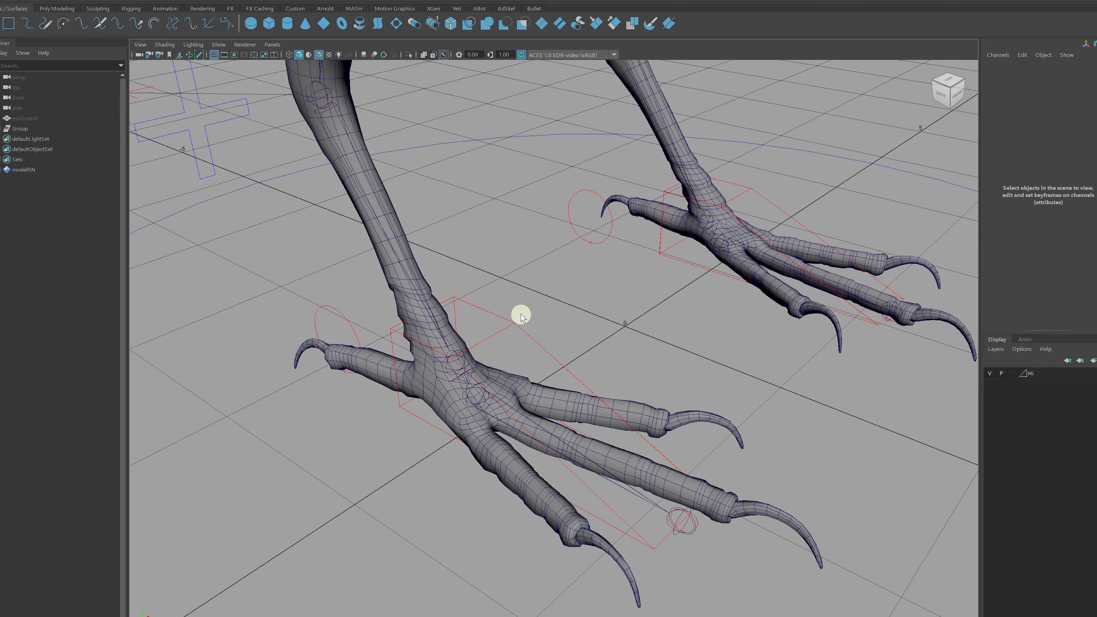
{"action": "left_click", "coordinate": [509, 341]}
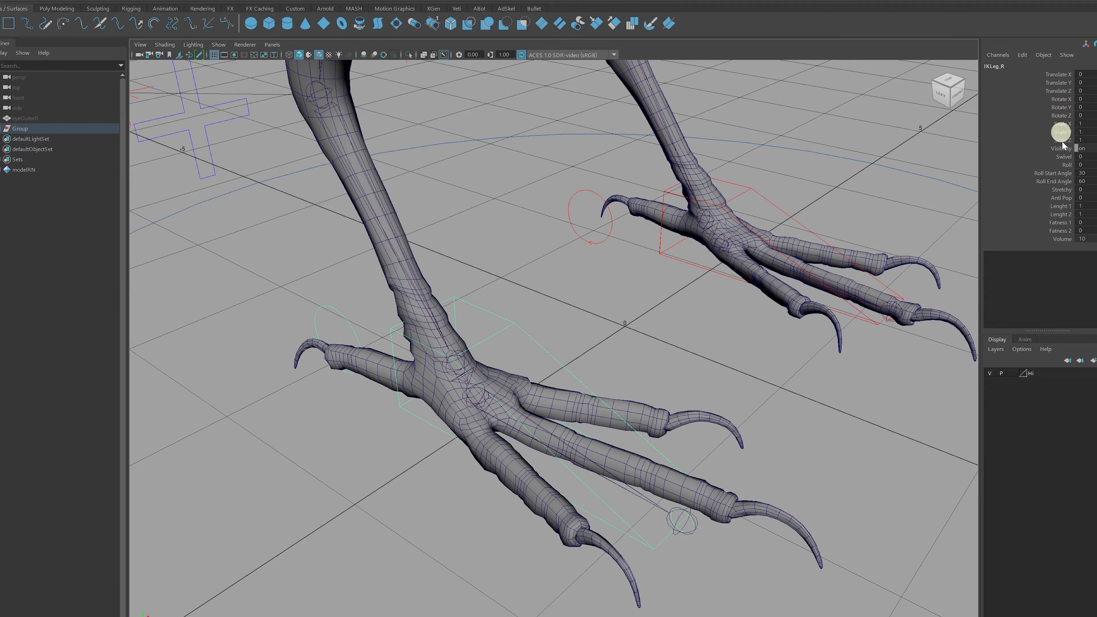
{"action": "left_click", "coordinate": [1067, 165]}
{"action": "middle_click_drag", "start_coordinate": [681, 227], "coordinate": [677, 268]}
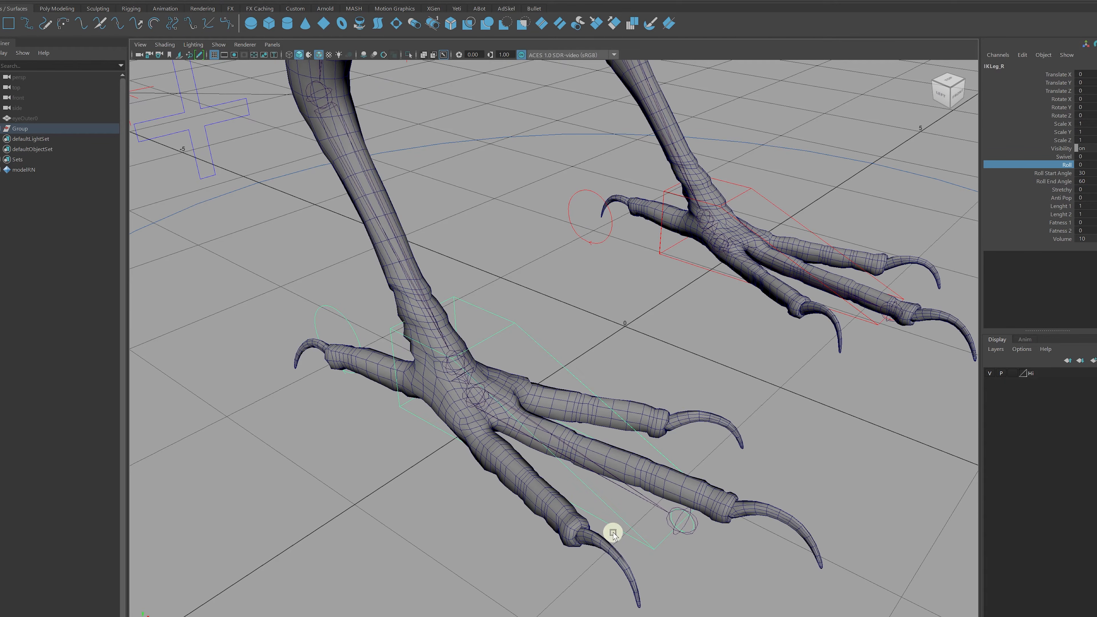
Toggle the rig to the fit skeleton with the bird's feet in view.
{"action": "right_click_drag", "start_coordinate": [693, 419], "coordinate": [570, 398], "text": "alt"}
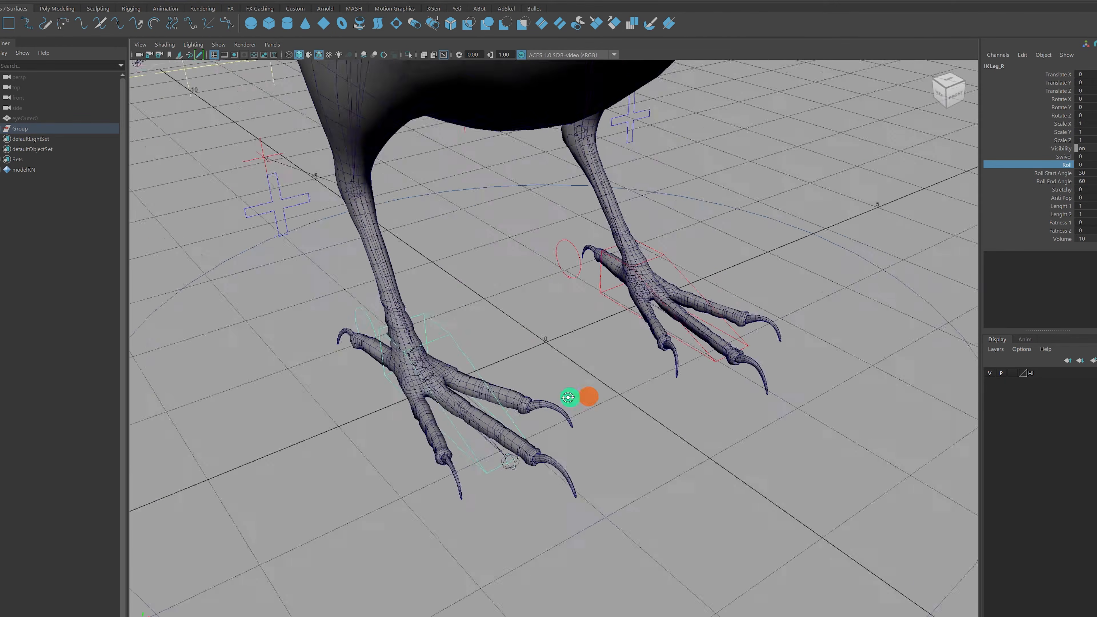
{"action": "left_click_drag", "start_coordinate": [587, 396], "coordinate": [531, 394], "text": "alt"}
{"action": "left_click", "coordinate": [29, 382]}
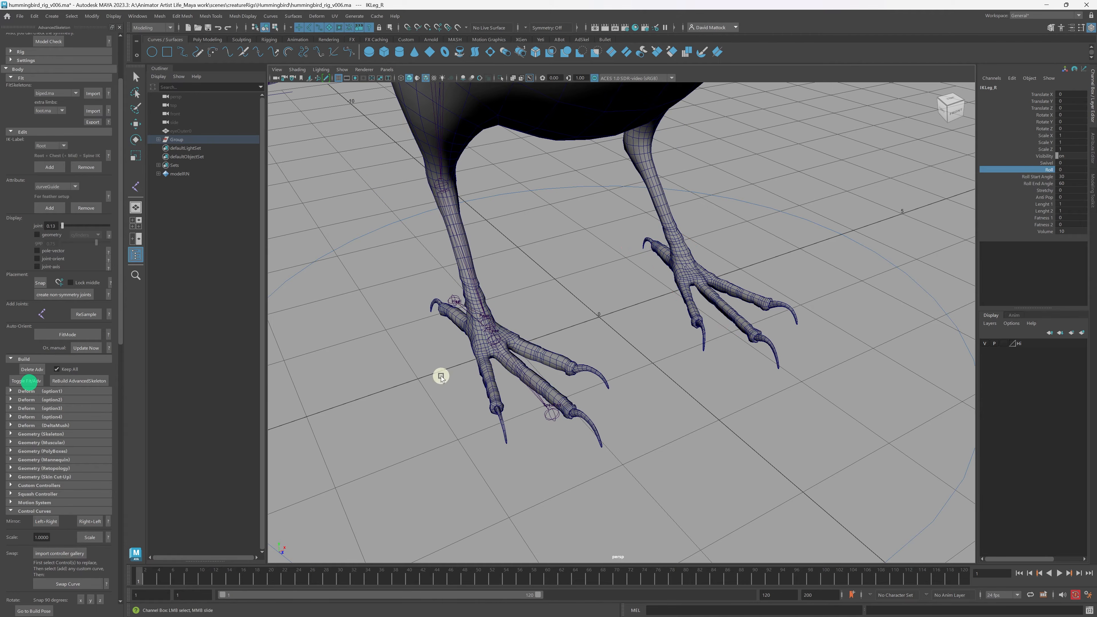
Maximize the orthographic top view in wireframe display and frame the hummingbird's feet and toes.
{"action": "left_click_drag", "start_coordinate": [637, 334], "coordinate": [583, 336], "text": "alt"}
{"action": "right_click_drag", "start_coordinate": [561, 355], "coordinate": [583, 351], "text": "alt"}
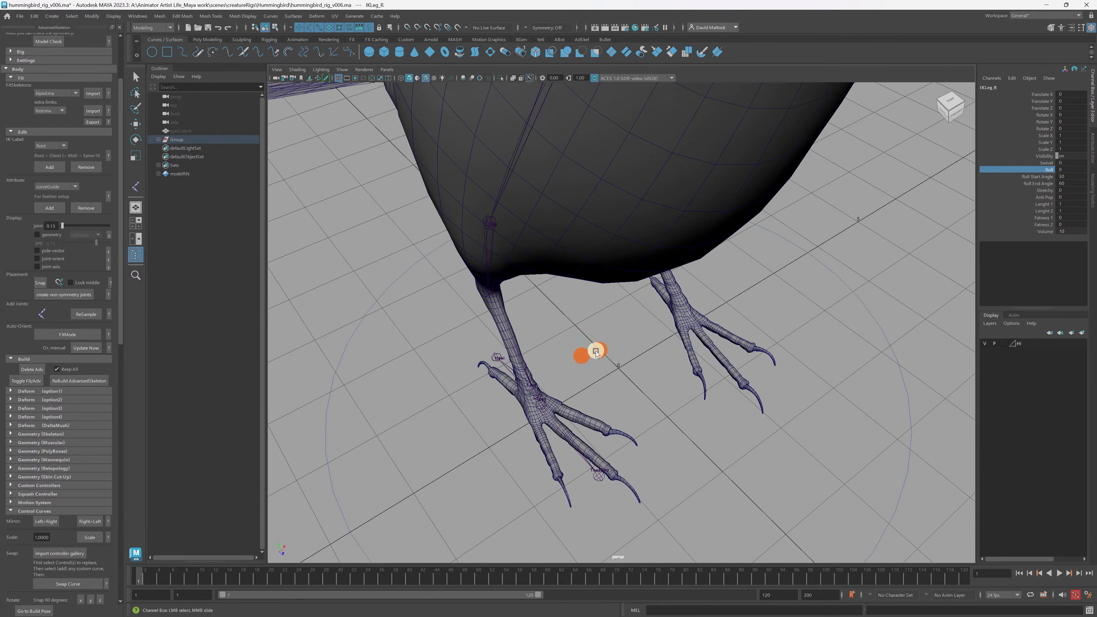
{"action": "middle_click_drag", "start_coordinate": [583, 351], "coordinate": [599, 318], "text": "alt"}
{"action": "right_click_drag", "start_coordinate": [497, 336], "coordinate": [510, 338], "text": "alt"}
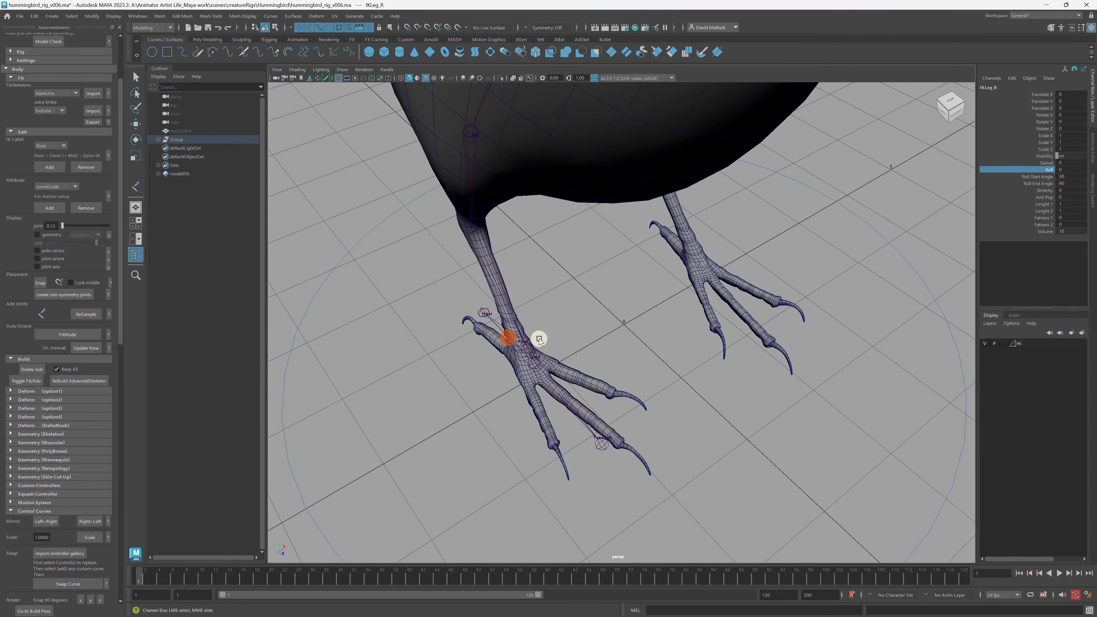
{"action": "key", "text": "space"}
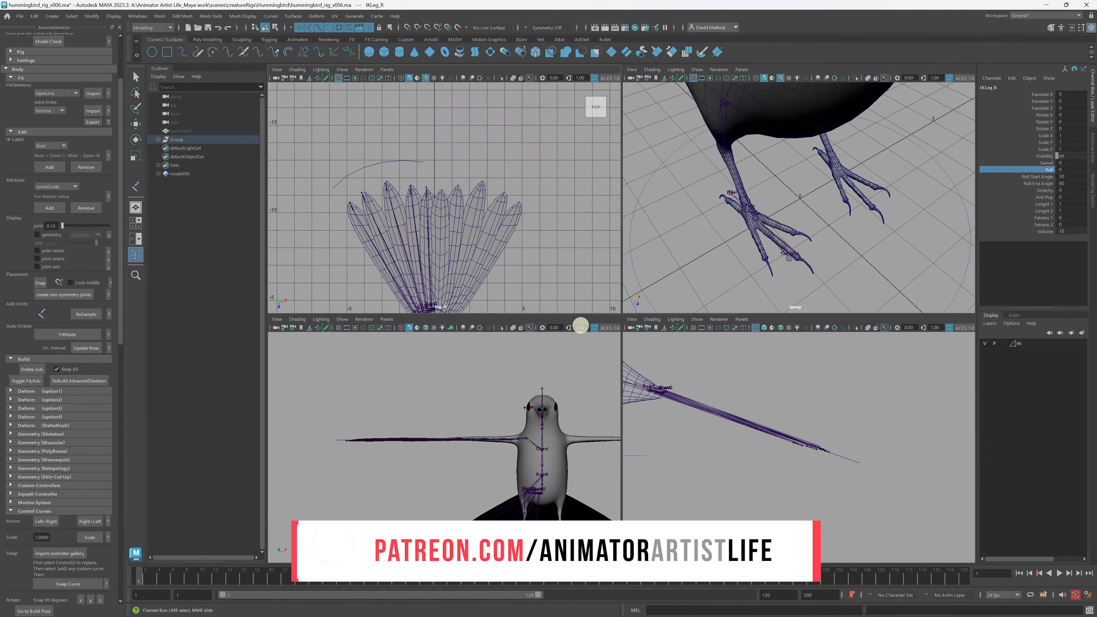
{"action": "key", "text": "space"}
{"action": "middle_click_drag", "start_coordinate": [508, 306], "coordinate": [493, 105], "text": "alt"}
{"action": "mouse_move", "coordinate": [492, 105]}
{"action": "right_mouse_down", "text": "alt"}
{"action": "mouse_move", "coordinate": [566, 367]}
{"action": "mouse_move", "coordinate": [598, 421]}
{"action": "mouse_move", "coordinate": [558, 372]}
{"action": "mouse_move", "coordinate": [640, 366]}
{"action": "right_mouse_up", "text": "alt"}
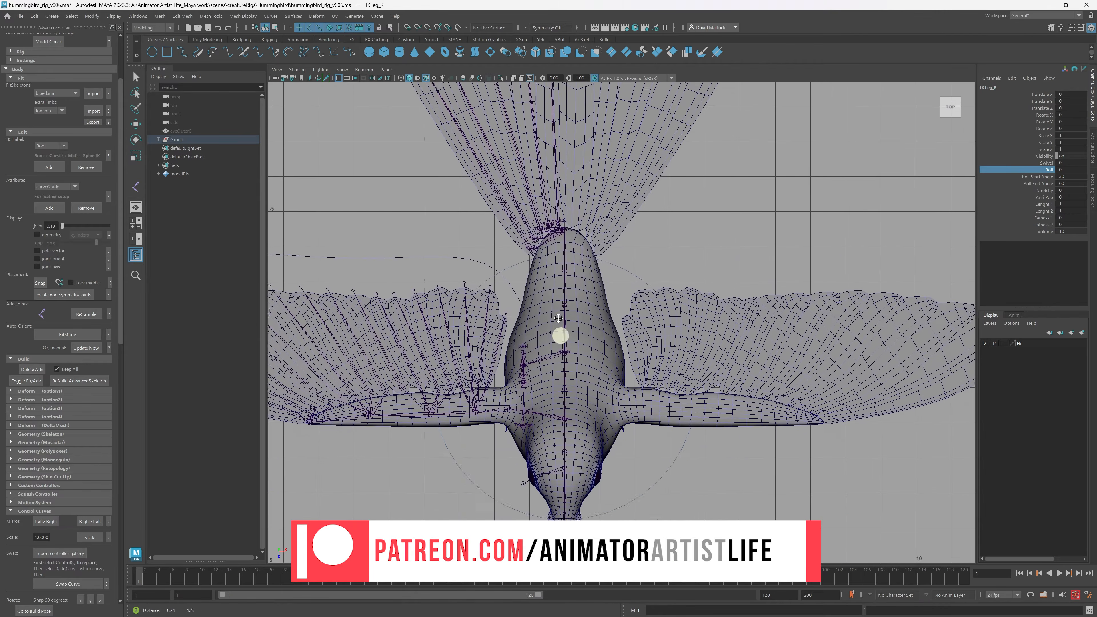
{"action": "key", "text": "4"}
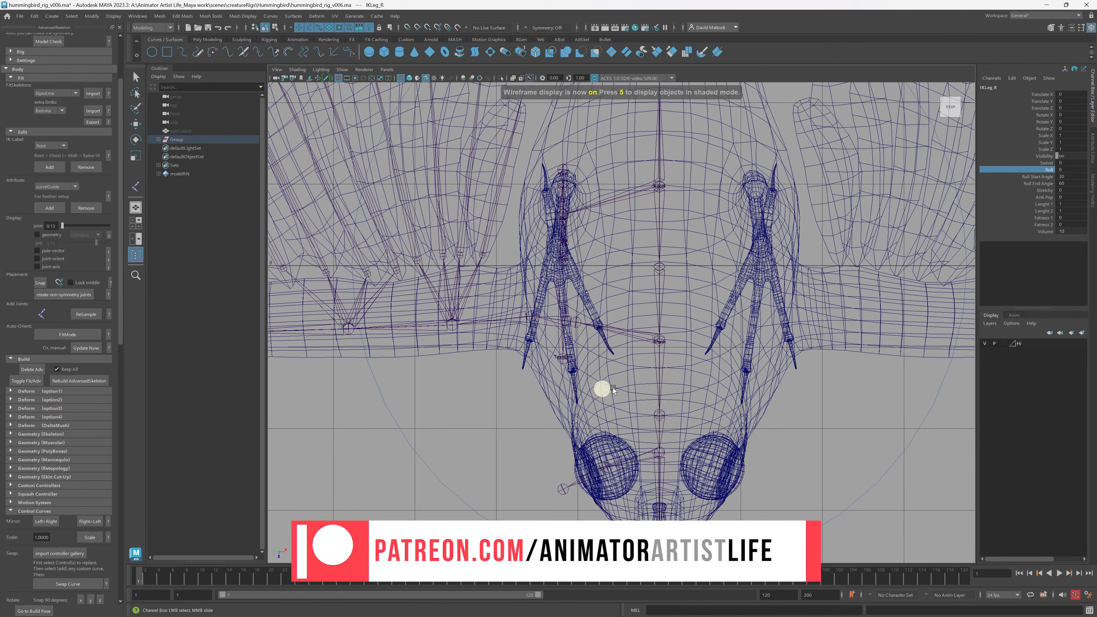
Draw a five-joint chain in the orthographic top view along the right foot's outer toe, from its base to the claw tip.
{"action": "right_click_drag", "start_coordinate": [497, 481], "coordinate": [823, 375], "text": "alt"}
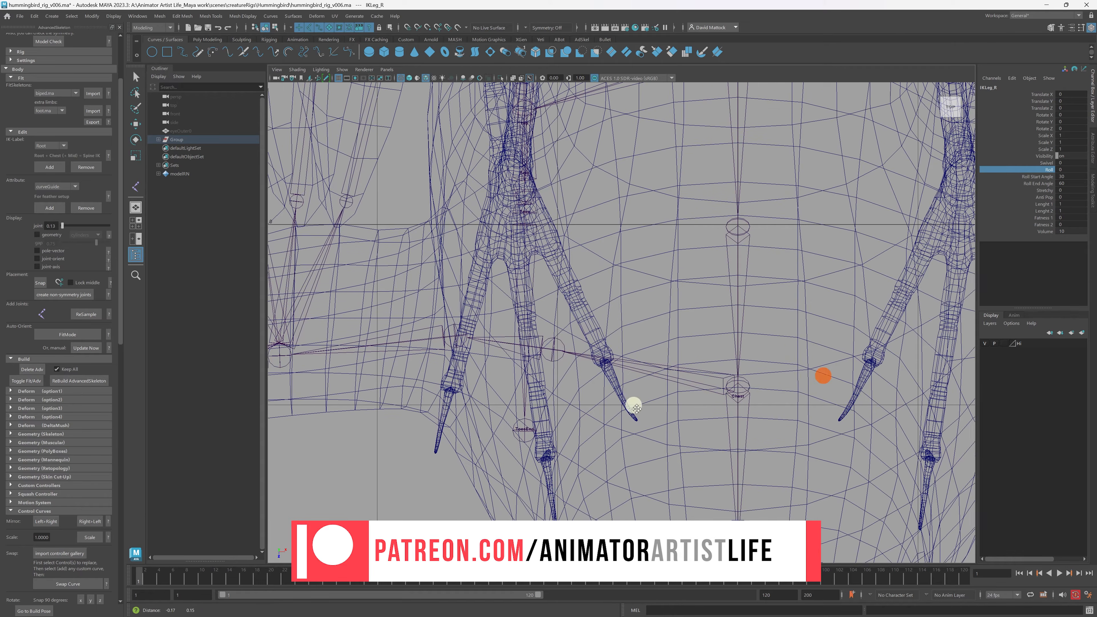
{"action": "middle_click_drag", "start_coordinate": [637, 408], "coordinate": [462, 333], "text": "alt"}
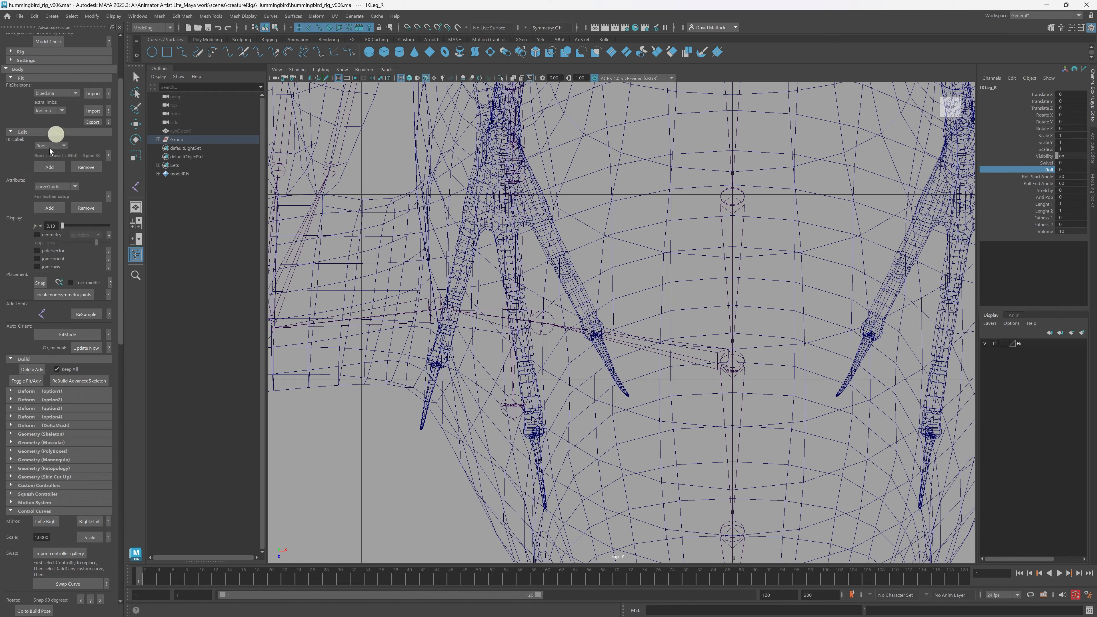
{"action": "left_click", "coordinate": [44, 315]}
{"action": "scroll", "coordinate": [547, 314], "scroll_direction": "down", "scroll_amount": 3}
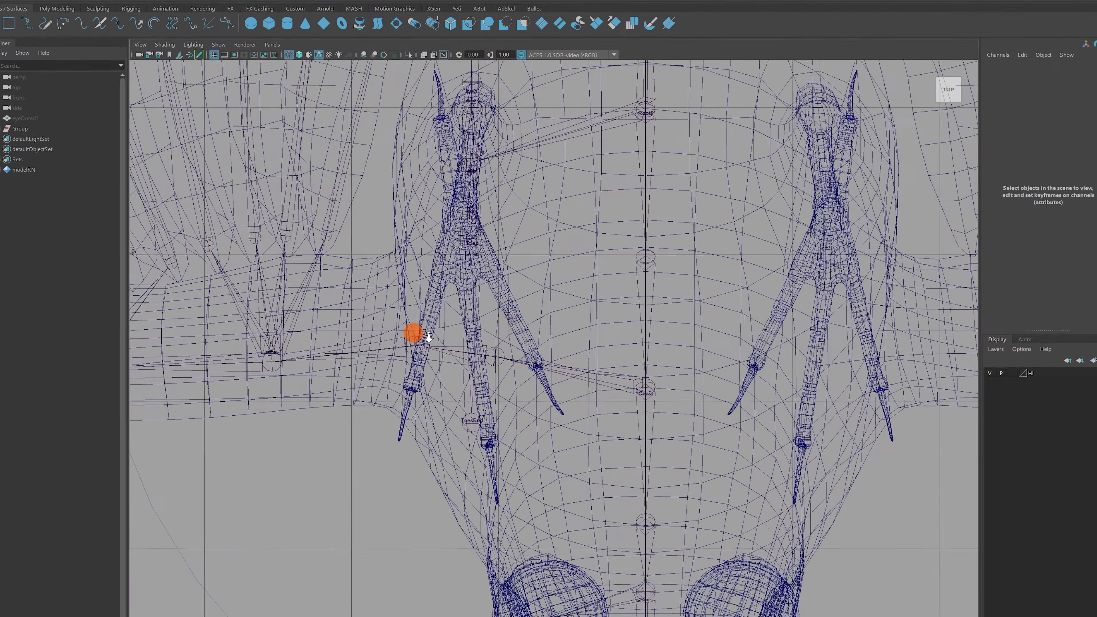
{"action": "scroll", "coordinate": [527, 291], "scroll_direction": "up", "scroll_amount": 3}
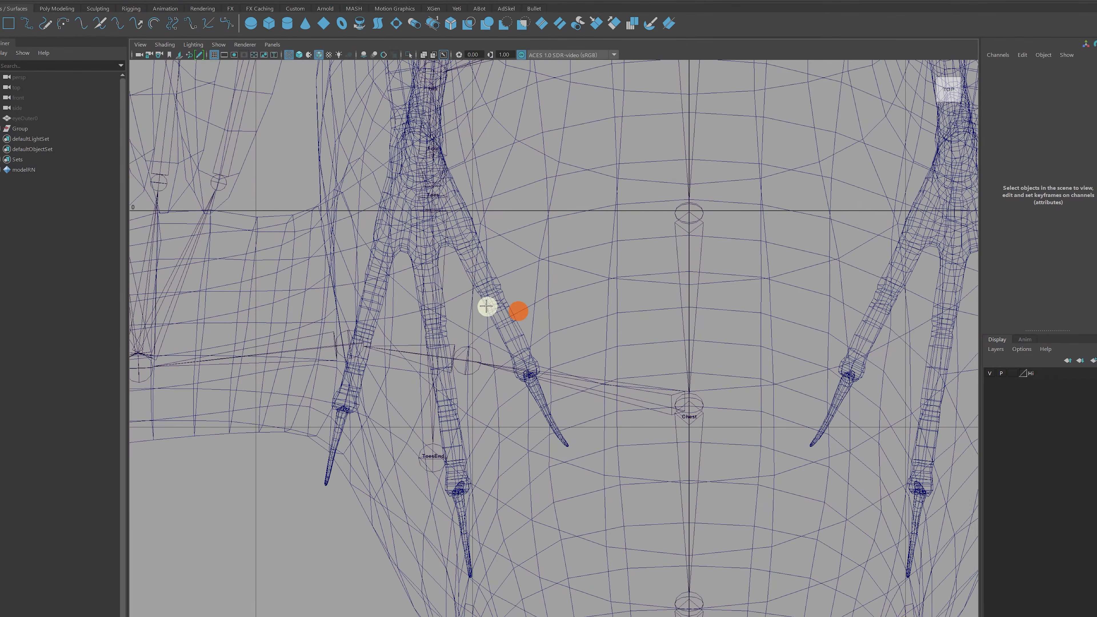
{"action": "scroll", "coordinate": [405, 362], "scroll_direction": "up", "scroll_amount": 3}
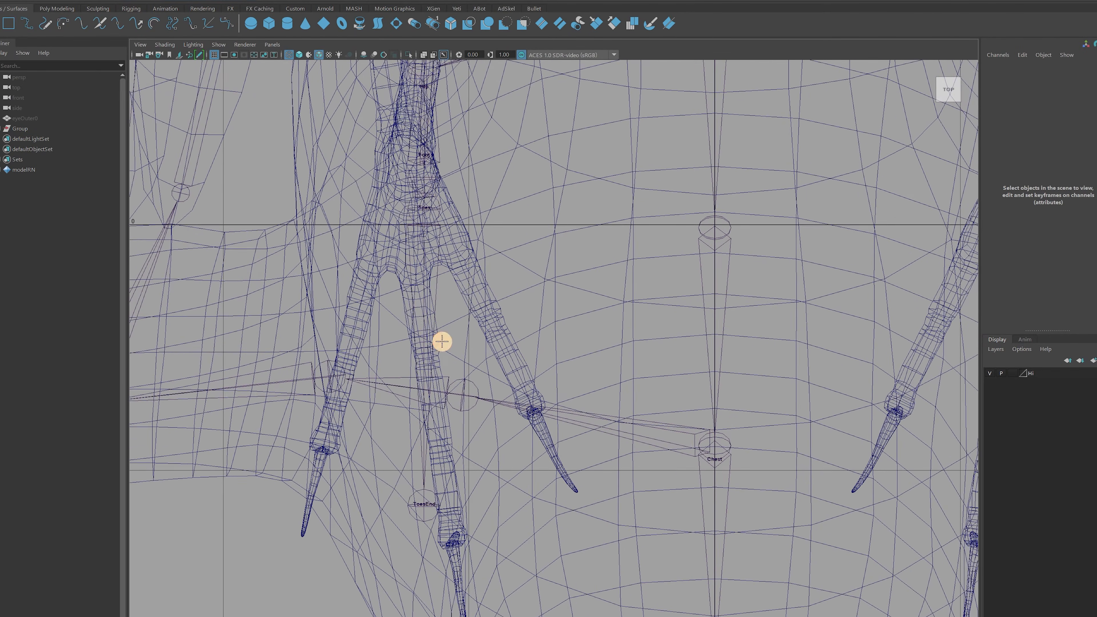
{"action": "scroll", "coordinate": [367, 314], "scroll_direction": "up", "scroll_amount": 2}
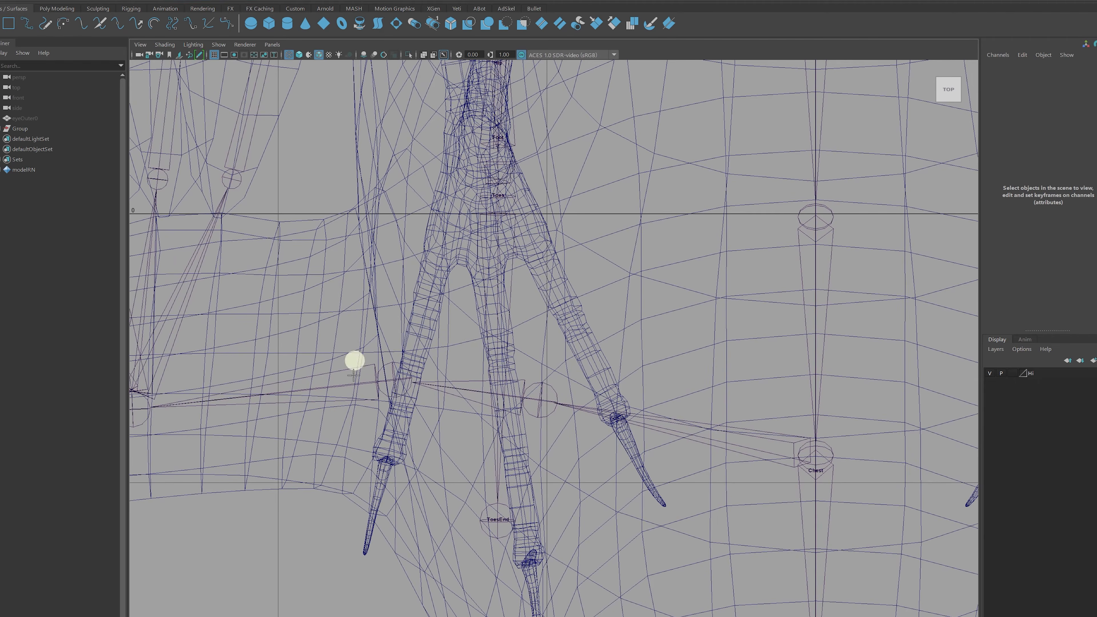
{"action": "scroll", "coordinate": [375, 345], "scroll_direction": "up", "scroll_amount": 3}
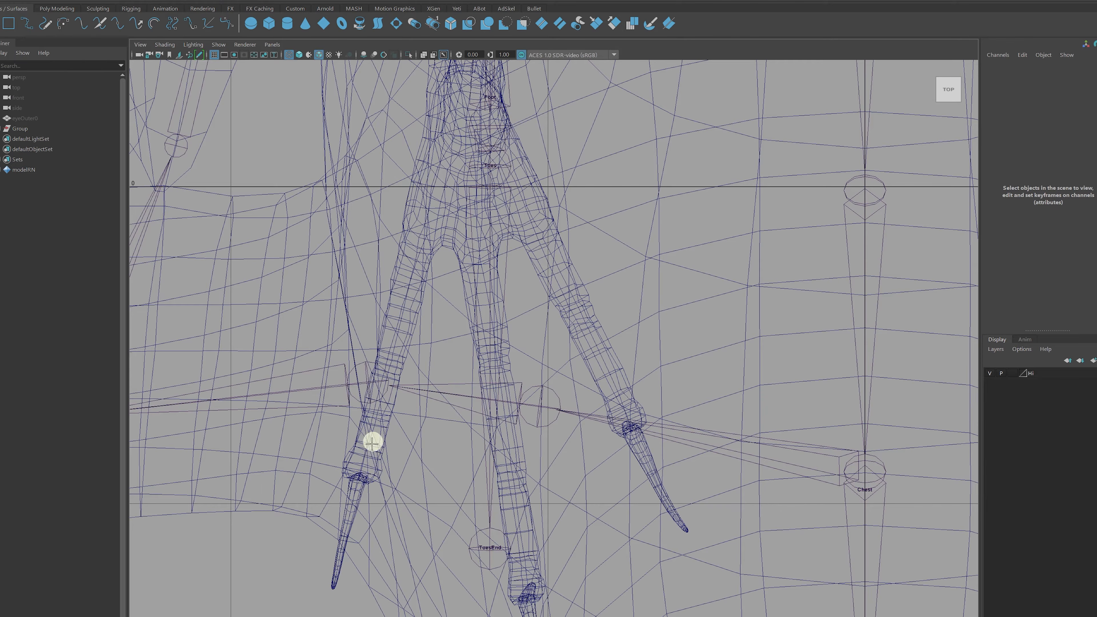
{"action": "left_click", "coordinate": [424, 225]}
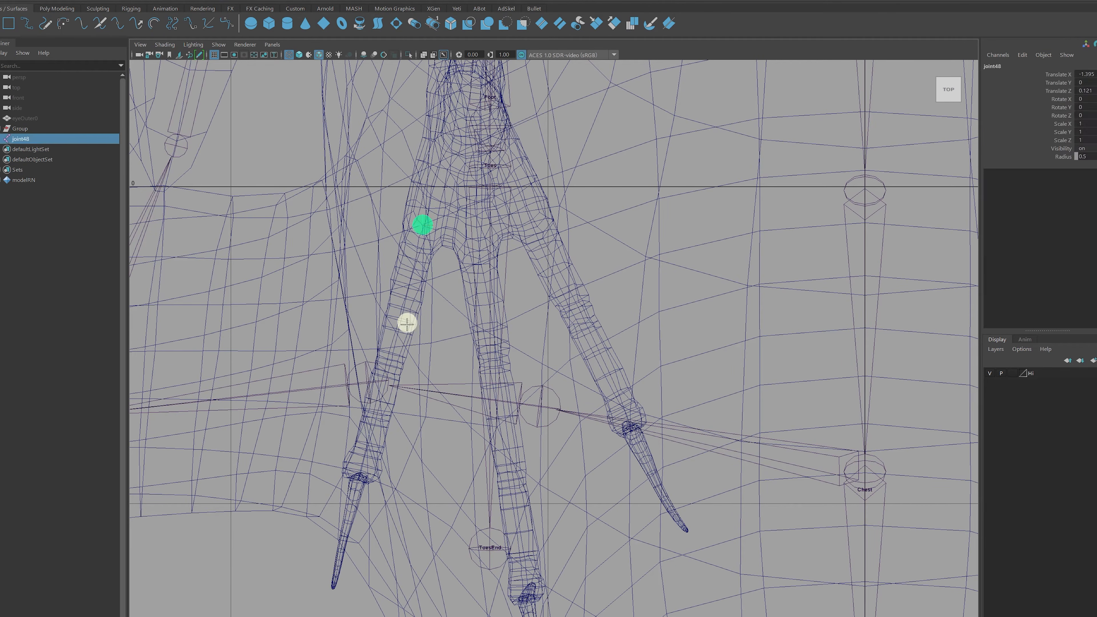
{"action": "left_click", "coordinate": [392, 361]}
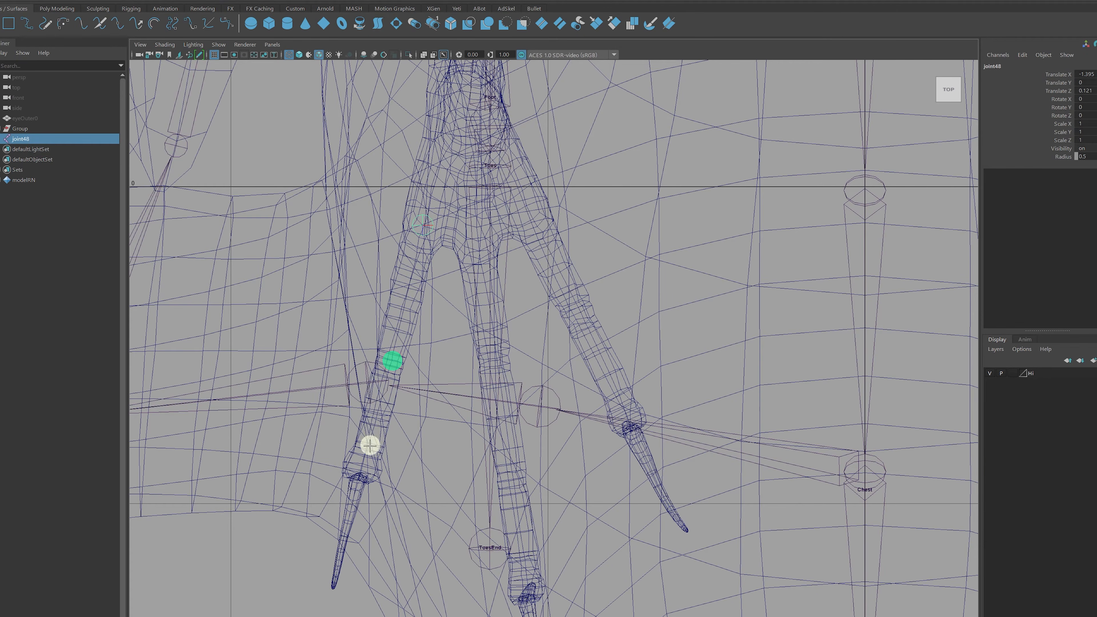
{"action": "left_click", "coordinate": [376, 422]}
{"action": "left_click", "coordinate": [359, 479]}
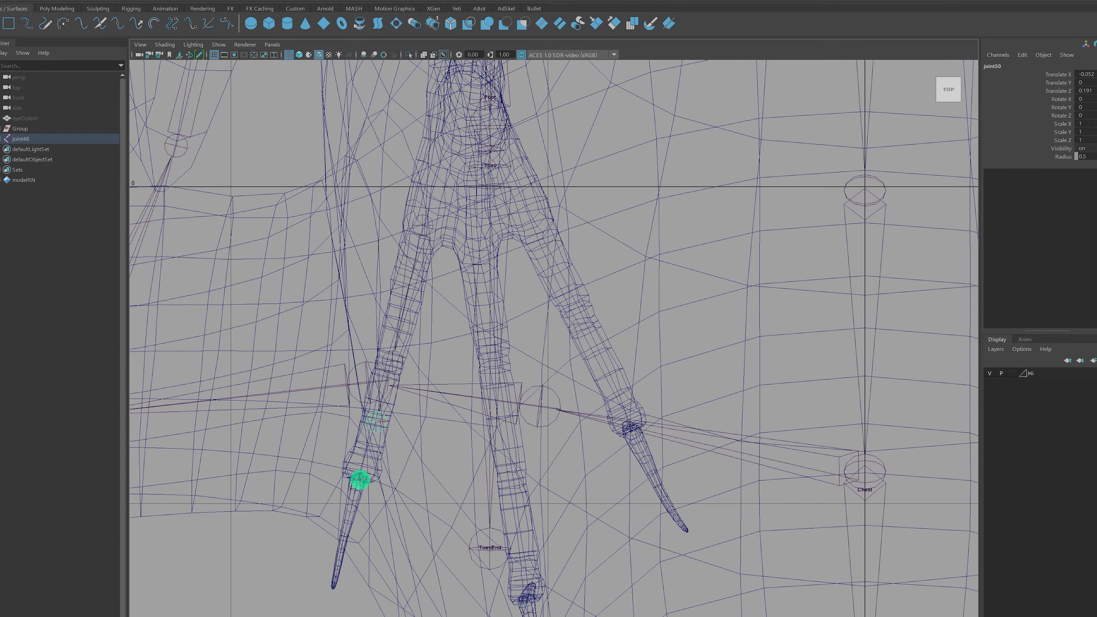
{"action": "left_click", "coordinate": [331, 590]}
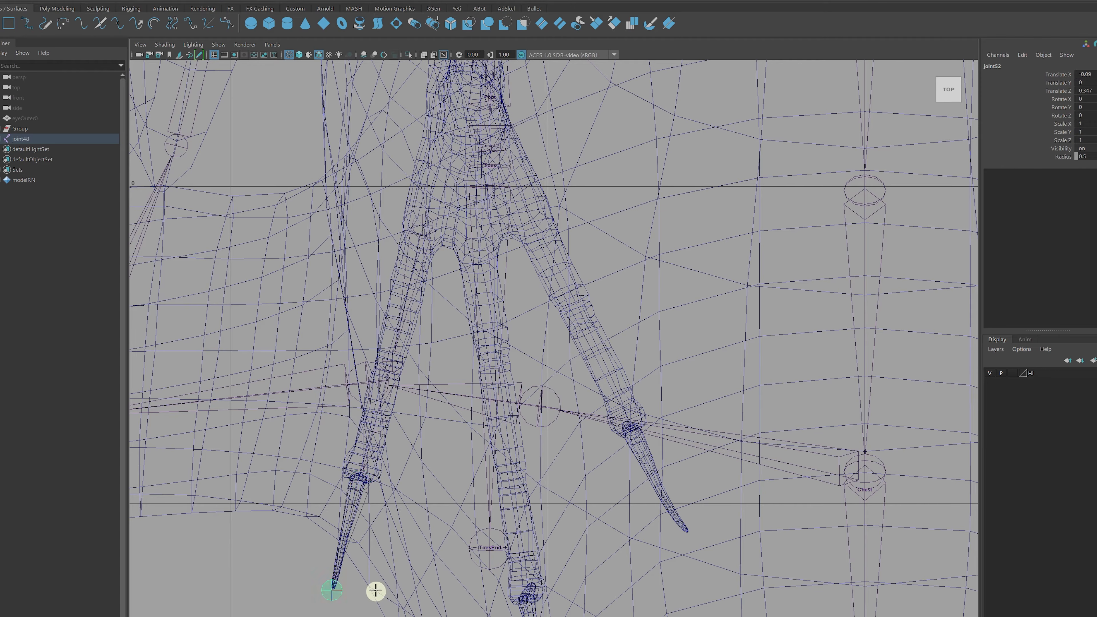
{"action": "key", "text": "Return"}
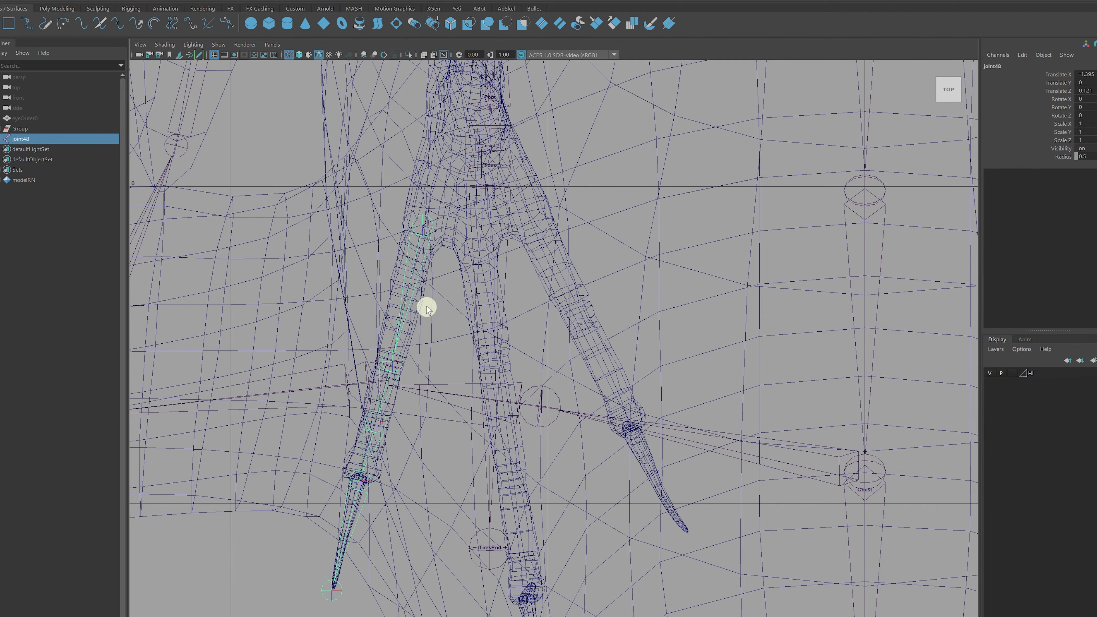
Examine in the perspective view how the new joint chain lines up with the outer toe's height and shape.
{"action": "key", "text": "space"}
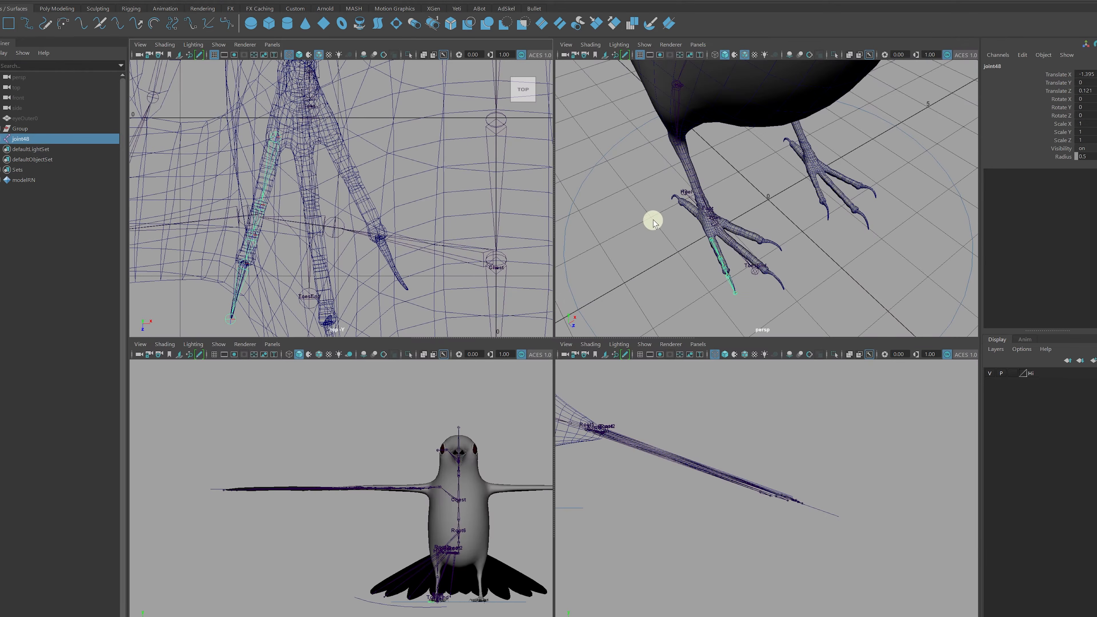
{"action": "key", "text": "space"}
{"action": "left_click_drag", "start_coordinate": [666, 290], "coordinate": [476, 350], "text": "alt"}
{"action": "right_click_drag", "start_coordinate": [483, 347], "coordinate": [646, 312], "text": "alt"}
{"action": "middle_click_drag", "start_coordinate": [643, 314], "coordinate": [448, 368], "text": "alt"}
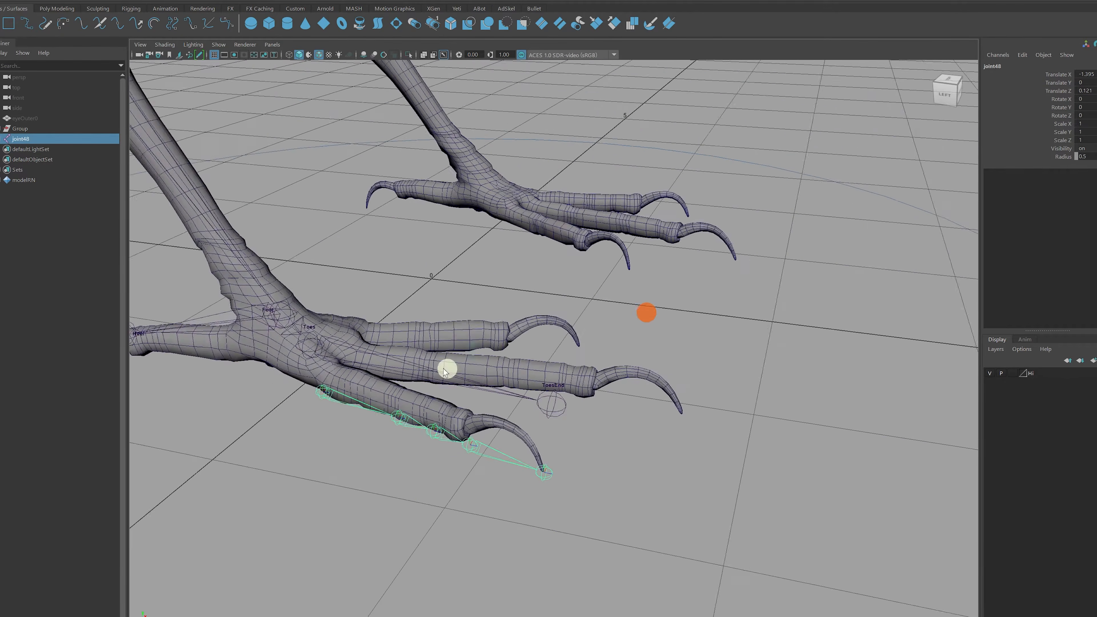
{"action": "right_click_drag", "start_coordinate": [449, 368], "coordinate": [522, 372], "text": "alt"}
{"action": "middle_click_drag", "start_coordinate": [483, 368], "coordinate": [583, 374], "text": "alt"}
{"action": "left_click_drag", "start_coordinate": [583, 374], "coordinate": [485, 365], "text": "alt"}
{"action": "right_click_drag", "start_coordinate": [484, 365], "coordinate": [455, 372], "text": "alt"}
{"action": "middle_click_drag", "start_coordinate": [350, 354], "coordinate": [518, 312], "text": "alt"}
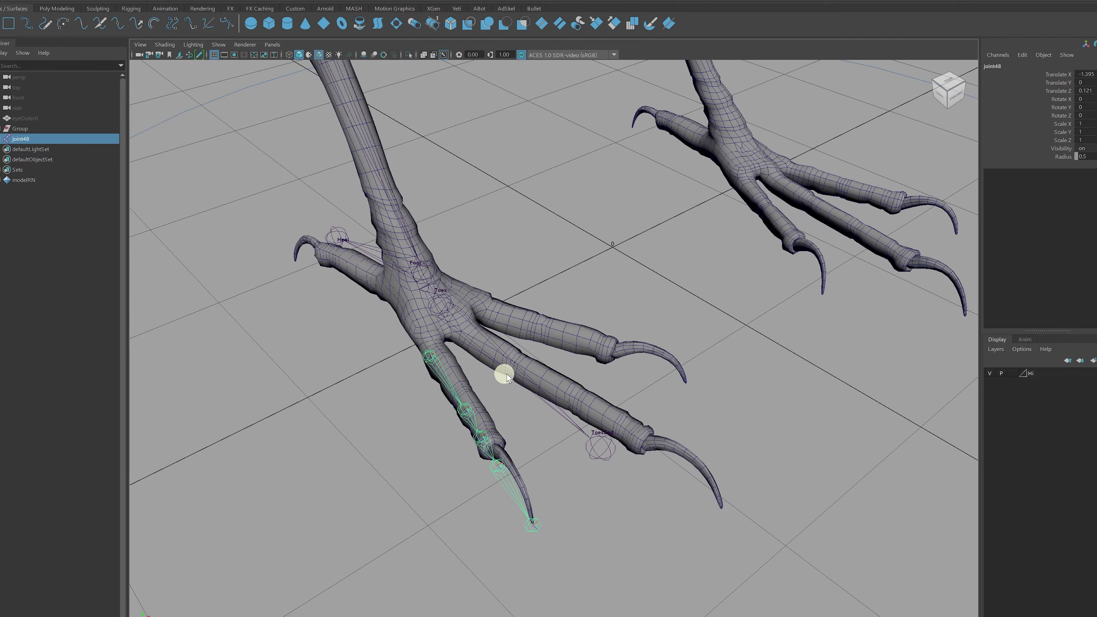
{"action": "key", "text": "f"}
{"action": "left_click_drag", "start_coordinate": [520, 290], "coordinate": [509, 328], "text": "alt"}
{"action": "right_click_drag", "start_coordinate": [548, 289], "coordinate": [566, 283], "text": "alt"}
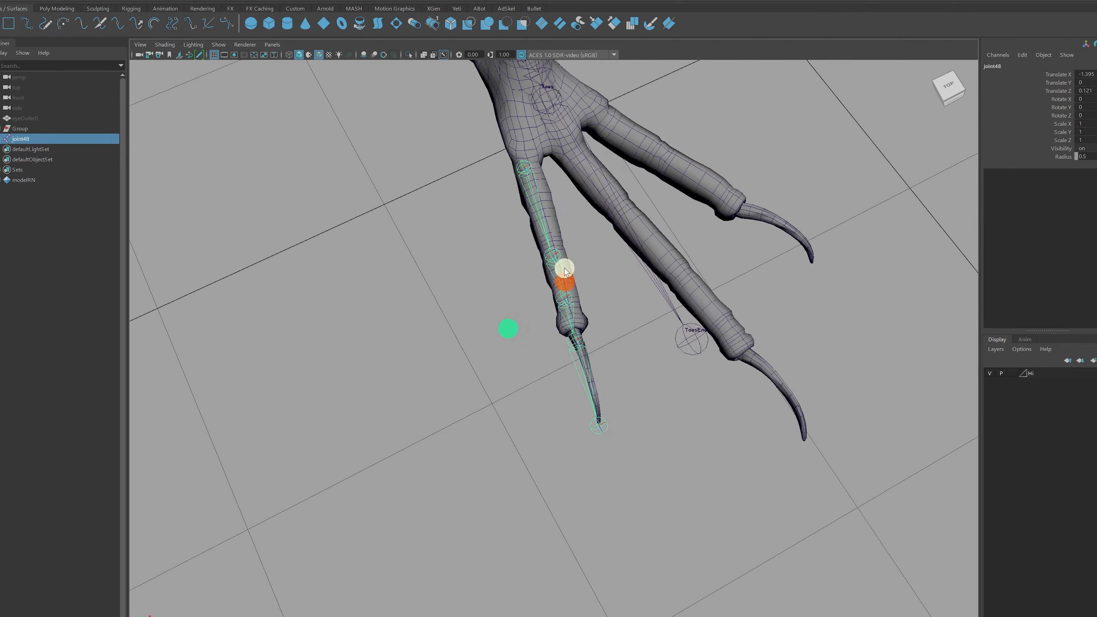
{"action": "middle_click_drag", "start_coordinate": [563, 268], "coordinate": [493, 378], "text": "alt"}
{"action": "right_click_drag", "start_coordinate": [493, 377], "coordinate": [548, 380], "text": "alt"}
{"action": "mouse_move", "coordinate": [548, 379]}
{"action": "left_mouse_down", "text": "alt"}
{"action": "mouse_move", "coordinate": [605, 343]}
{"action": "mouse_move", "coordinate": [593, 363]}
{"action": "mouse_move", "coordinate": [534, 375]}
{"action": "mouse_move", "coordinate": [528, 389]}
{"action": "left_mouse_up", "text": "alt"}
{"action": "middle_click_drag", "start_coordinate": [498, 292], "coordinate": [511, 300], "text": "alt"}
{"action": "right_click_drag", "start_coordinate": [483, 335], "coordinate": [508, 336], "text": "alt"}
{"action": "middle_click_drag", "start_coordinate": [507, 336], "coordinate": [503, 327], "text": "alt"}
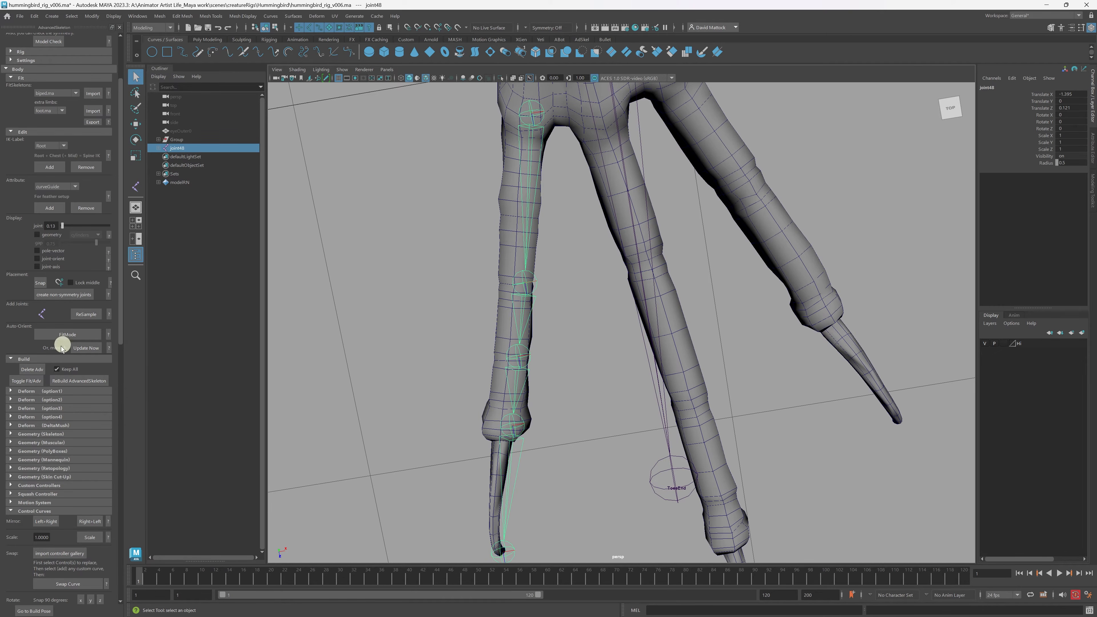
Turn on FitMode for automatic joint orientation and read its help page.
{"action": "left_click", "coordinate": [84, 334]}
{"action": "left_click_drag", "start_coordinate": [581, 258], "coordinate": [567, 282], "text": "alt"}
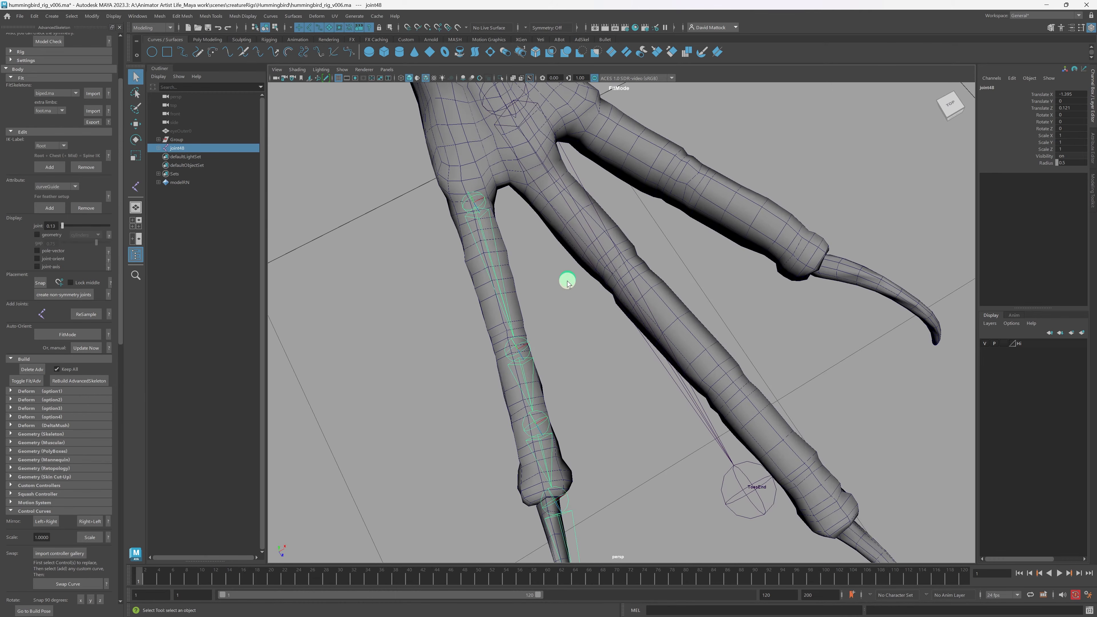
{"action": "left_click", "coordinate": [109, 335]}
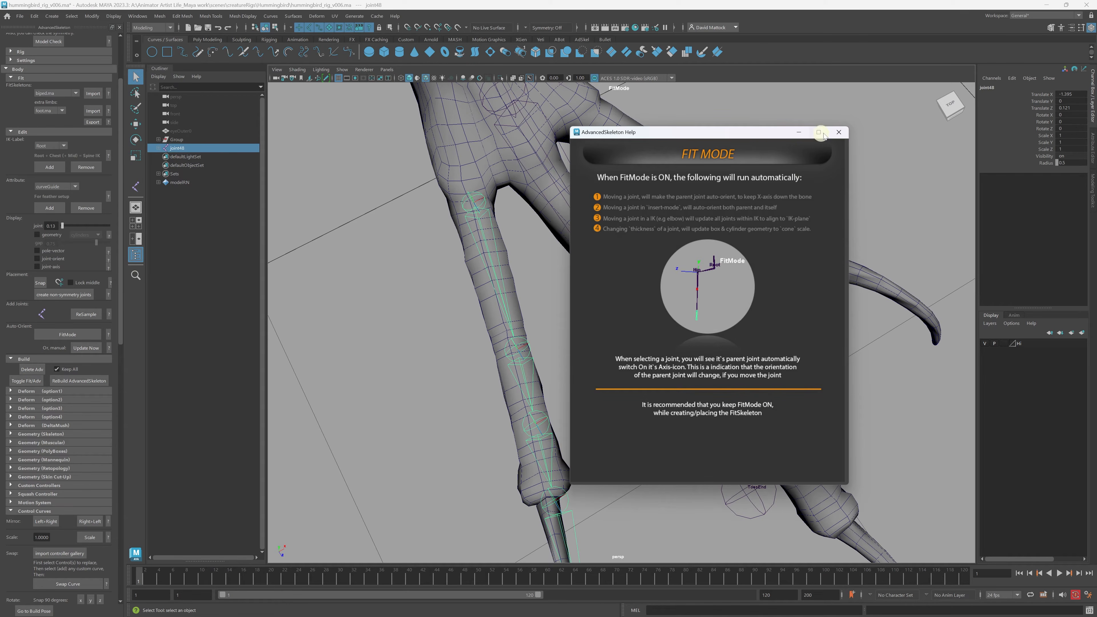
{"action": "left_click", "coordinate": [840, 135]}
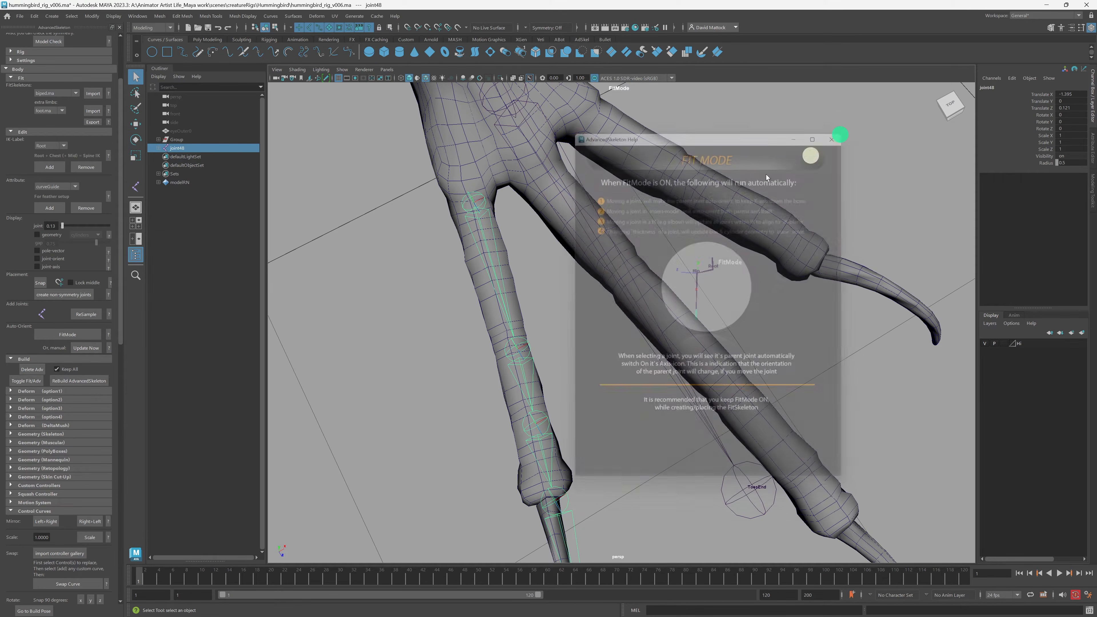
{"action": "mouse_move", "coordinate": [612, 261]}
{"action": "left_mouse_down", "text": "alt"}
{"action": "mouse_move", "coordinate": [619, 252]}
{"action": "mouse_move", "coordinate": [611, 259]}
{"action": "left_mouse_up", "text": "alt"}
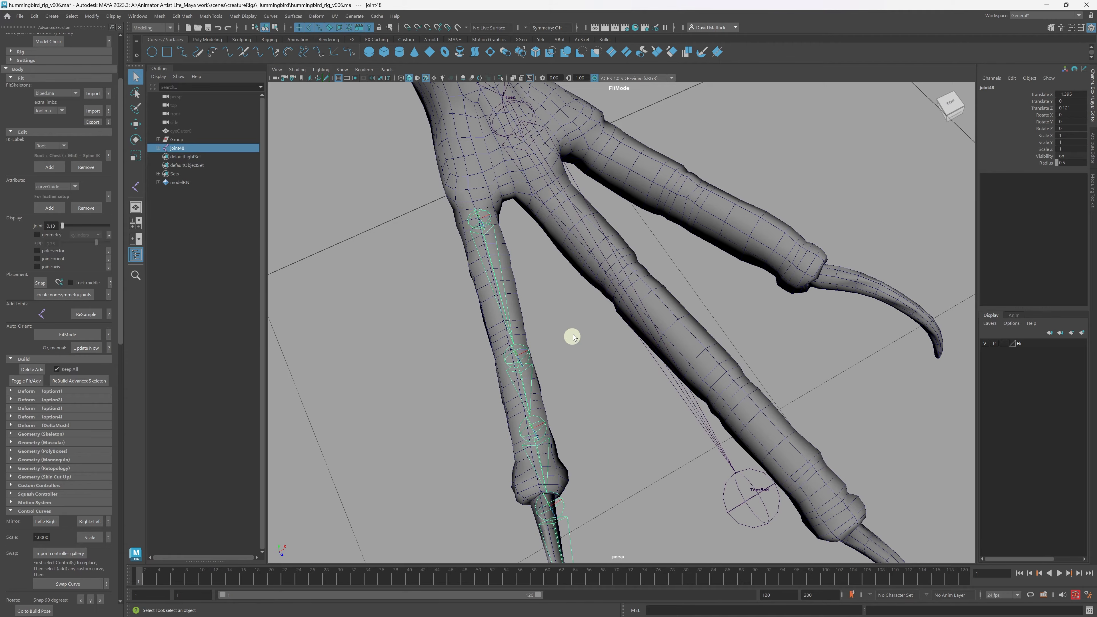
Select the toe chain's second joint and its claw joint with the Move tool and inspect their axis orientation from several angles.
{"action": "left_click_drag", "start_coordinate": [574, 333], "coordinate": [610, 312], "text": "alt"}
{"action": "key", "text": "w"}
{"action": "right_click_drag", "start_coordinate": [634, 350], "coordinate": [602, 358], "text": "alt"}
{"action": "left_click_drag", "start_coordinate": [626, 336], "coordinate": [608, 367], "text": "alt"}
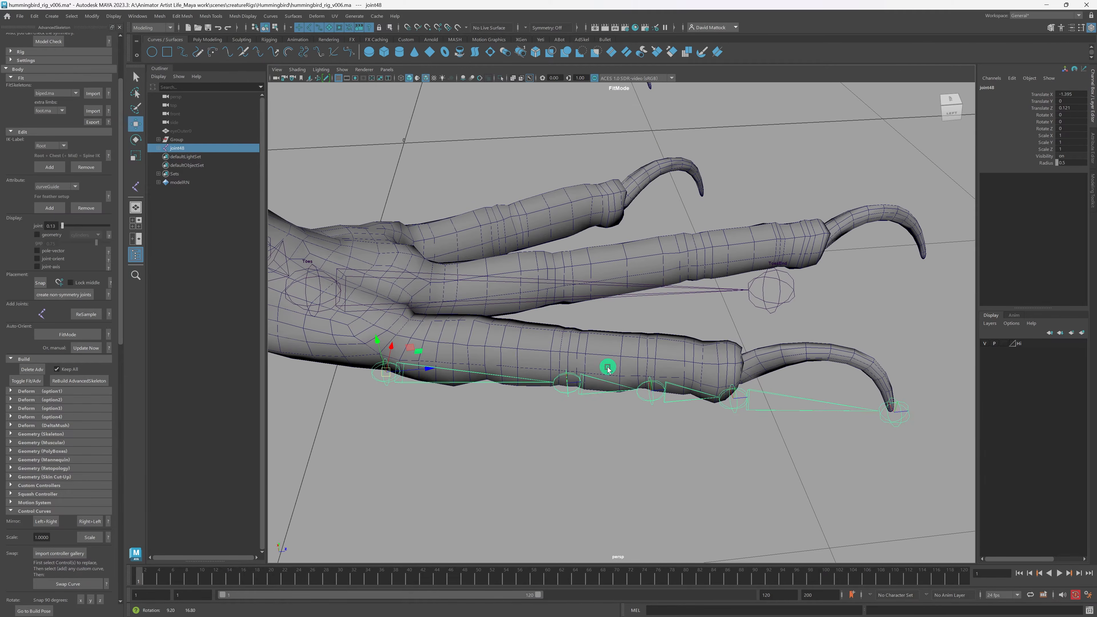
{"action": "left_click", "coordinate": [565, 386]}
{"action": "left_click_drag", "start_coordinate": [564, 440], "coordinate": [565, 406], "text": "alt"}
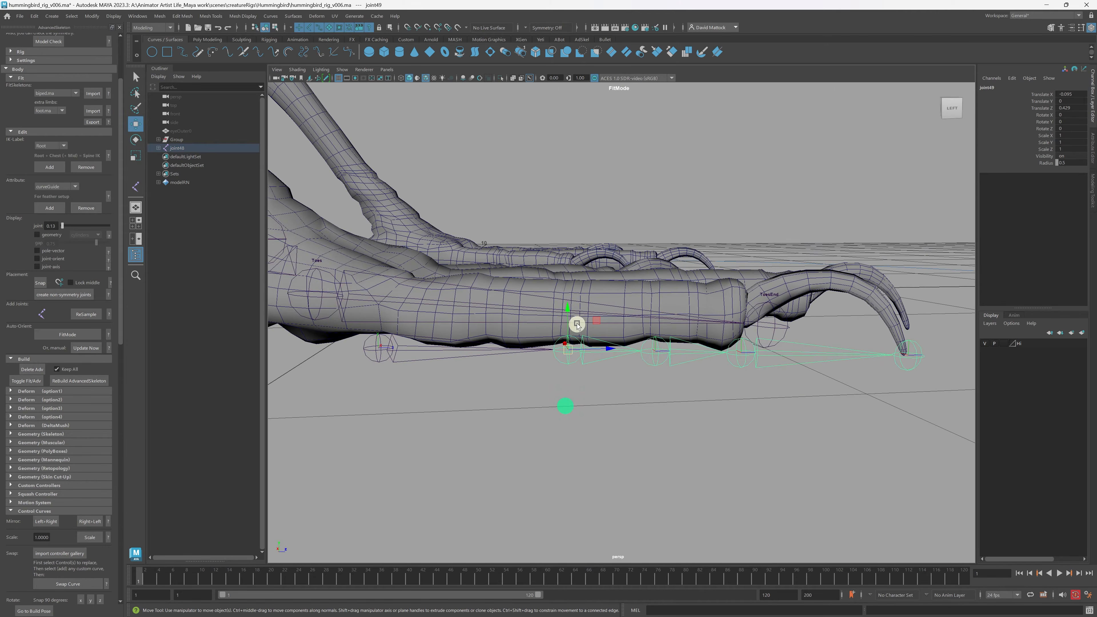
{"action": "left_click_drag", "start_coordinate": [578, 324], "coordinate": [570, 236], "text": "alt"}
{"action": "mouse_move", "coordinate": [550, 278]}
{"action": "left_mouse_down", "text": "alt"}
{"action": "mouse_move", "coordinate": [555, 295]}
{"action": "mouse_move", "coordinate": [535, 313]}
{"action": "mouse_move", "coordinate": [538, 286]}
{"action": "left_mouse_up", "text": "alt"}
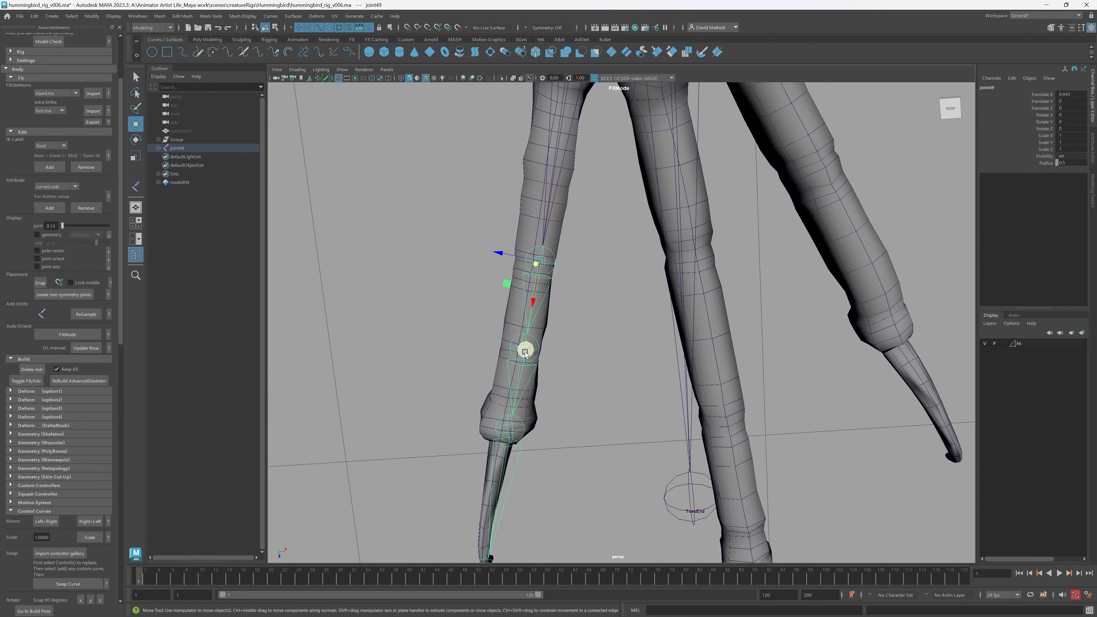
{"action": "middle_click_drag", "start_coordinate": [577, 201], "coordinate": [589, 249], "text": "alt"}
{"action": "left_click_drag", "start_coordinate": [589, 250], "coordinate": [587, 270], "text": "alt"}
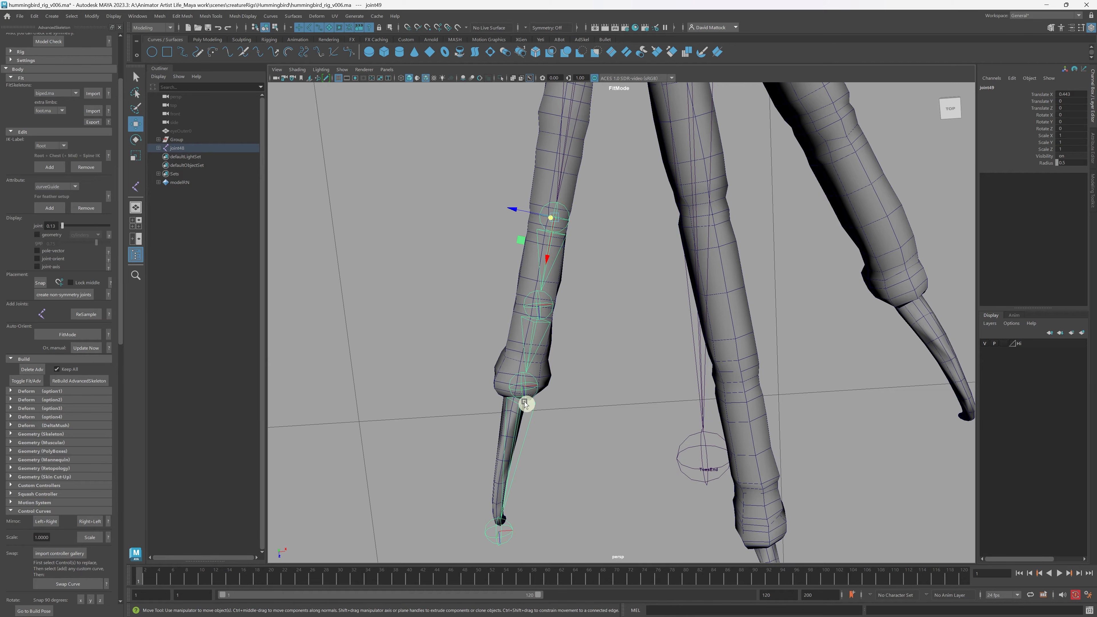
{"action": "left_click", "coordinate": [522, 389]}
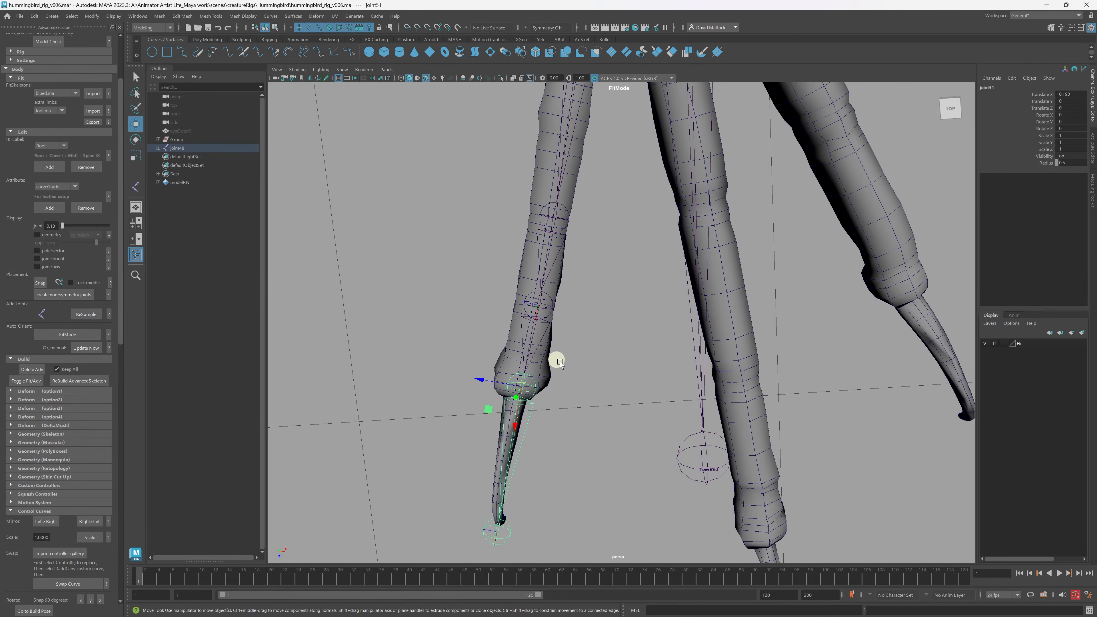
{"action": "left_click_drag", "start_coordinate": [558, 360], "coordinate": [539, 343], "text": "alt"}
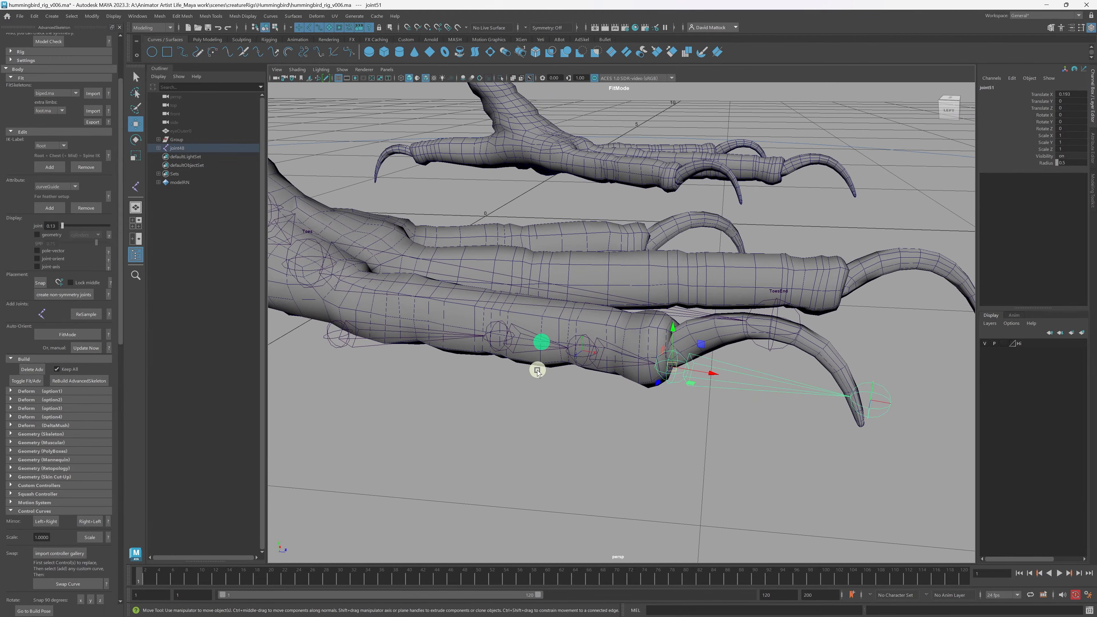
{"action": "left_click_drag", "start_coordinate": [563, 383], "coordinate": [600, 373], "text": "alt"}
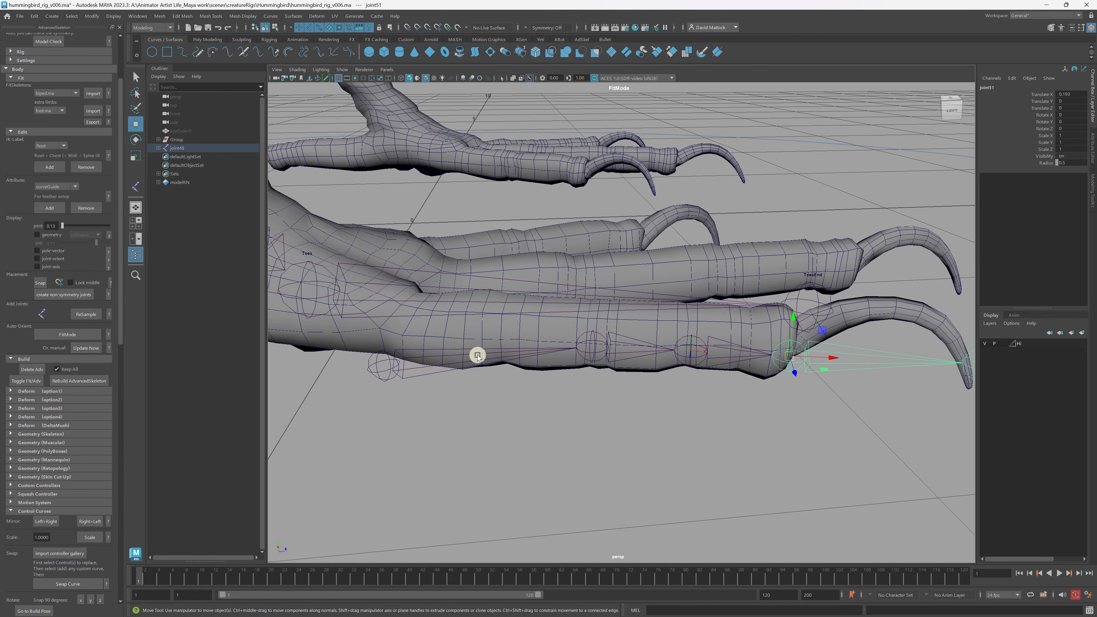
Review the FitMode help page again and inspect the toe chain's orientation from above.
{"action": "left_click", "coordinate": [108, 335]}
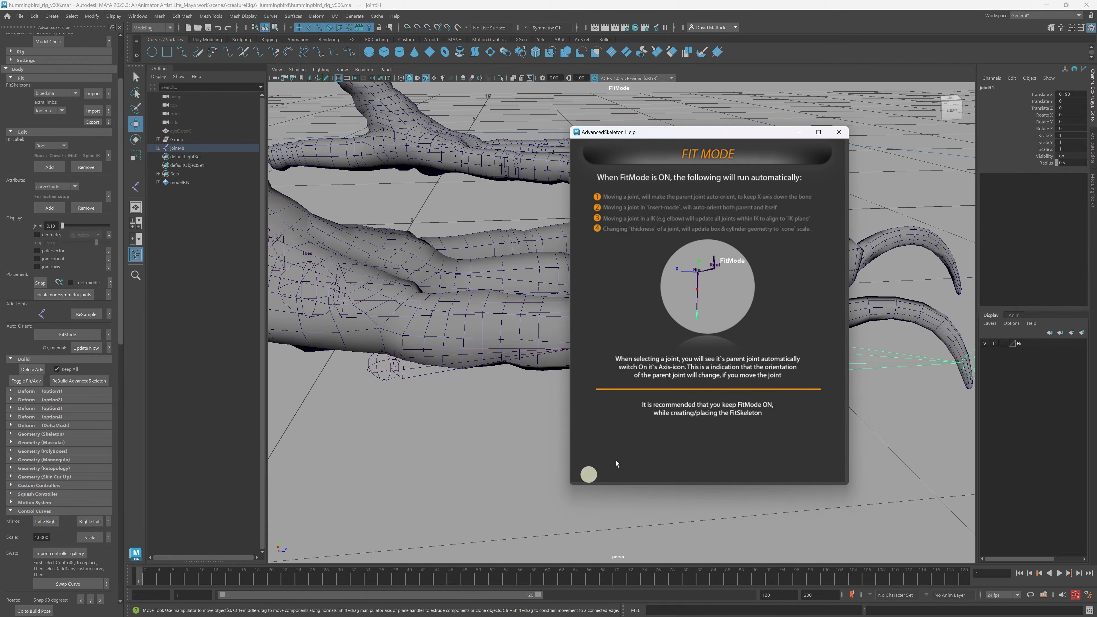
{"action": "left_click", "coordinate": [838, 134]}
{"action": "left_click_drag", "start_coordinate": [669, 211], "coordinate": [532, 307], "text": "alt"}
{"action": "right_click_drag", "start_coordinate": [541, 339], "coordinate": [535, 344], "text": "alt"}
{"action": "left_click_drag", "start_coordinate": [537, 344], "coordinate": [529, 345], "text": "alt"}
{"action": "middle_click_drag", "start_coordinate": [531, 346], "coordinate": [554, 359], "text": "alt"}
{"action": "right_click_drag", "start_coordinate": [555, 358], "coordinate": [550, 355], "text": "alt"}
{"action": "left_click_drag", "start_coordinate": [549, 356], "coordinate": [572, 343], "text": "alt"}
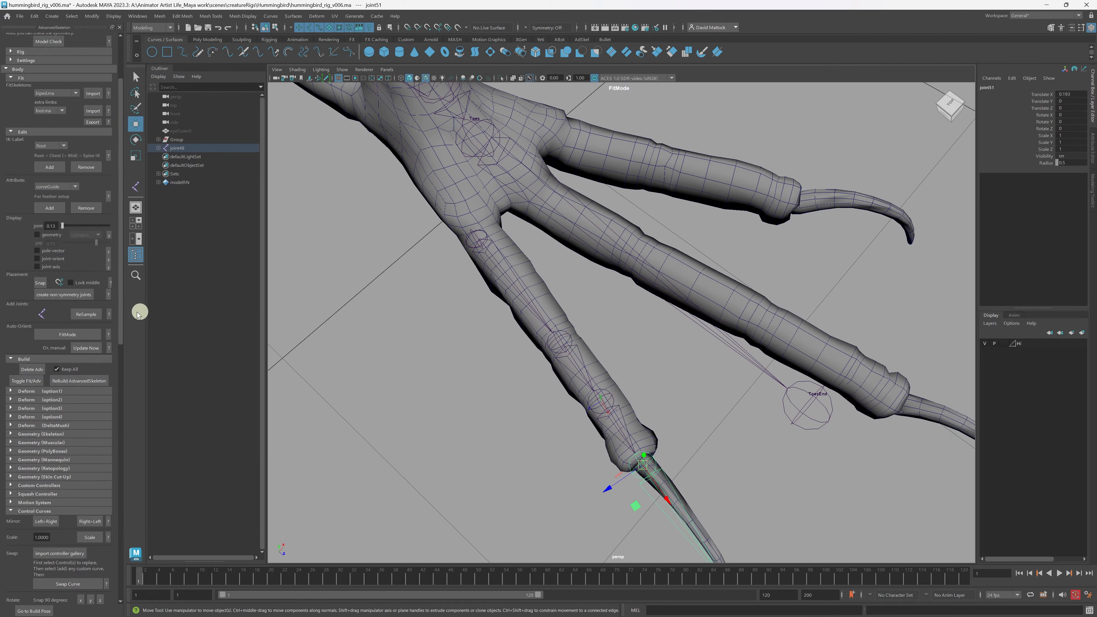
Turn off FitMode and delete the joint chain from the outer toe by its root joint.
{"action": "left_click", "coordinate": [86, 334]}
{"action": "left_click_drag", "start_coordinate": [558, 381], "coordinate": [550, 374], "text": "alt"}
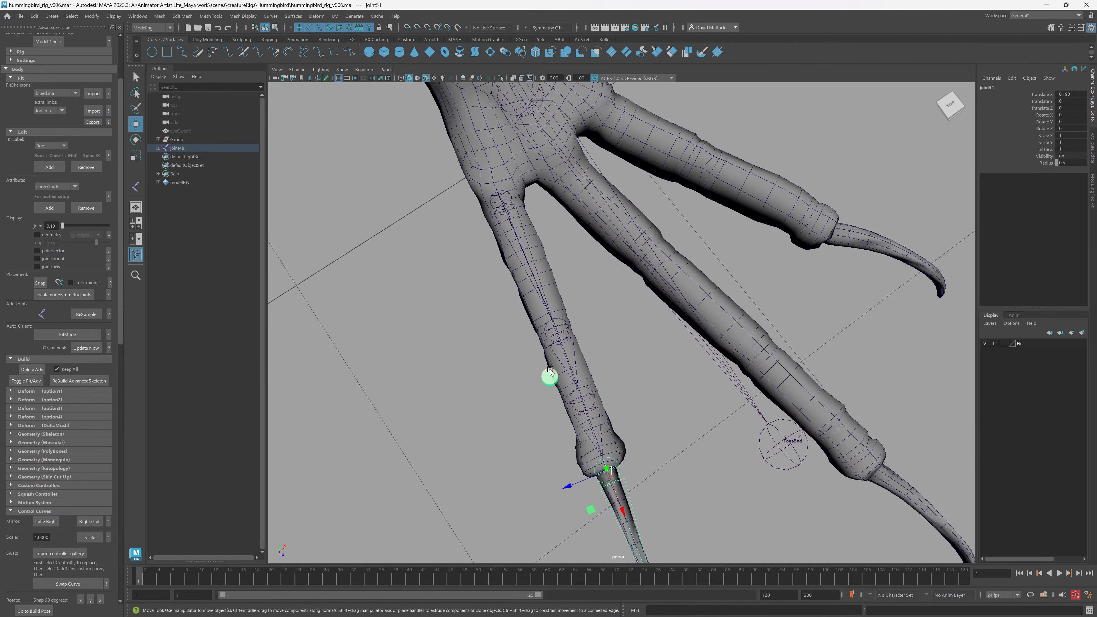
{"action": "left_click", "coordinate": [510, 216]}
{"action": "left_click", "coordinate": [510, 200]}
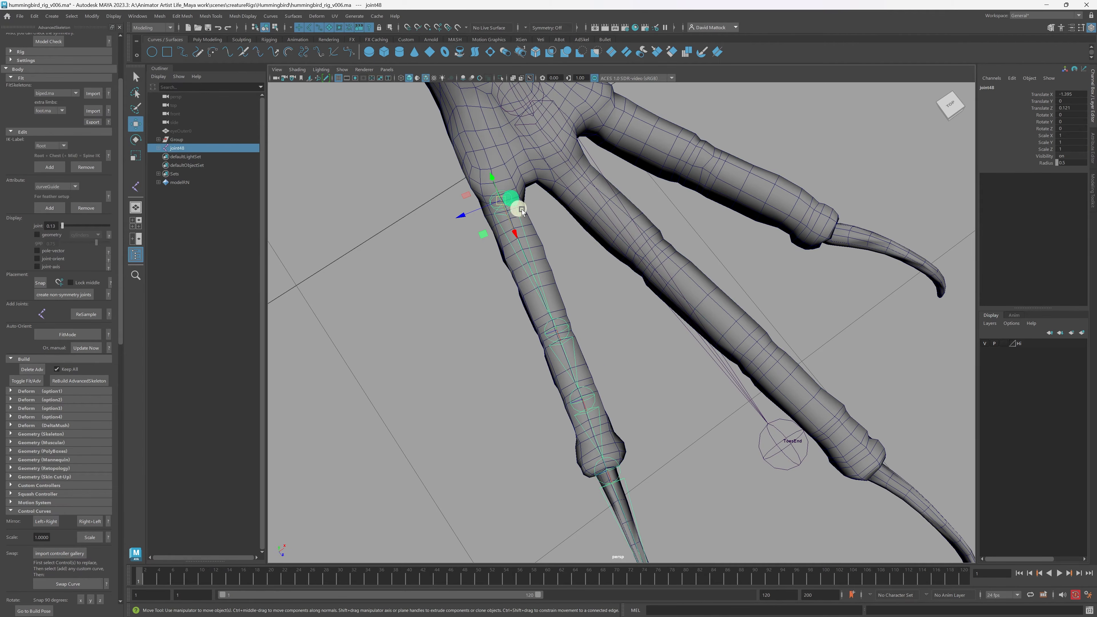
{"action": "key", "text": "Delete"}
Draw a five-joint chain with the Joint tool along the outer toe, from the toe base to the claw tip.
{"action": "right_click_drag", "start_coordinate": [639, 288], "coordinate": [586, 291], "text": "alt"}
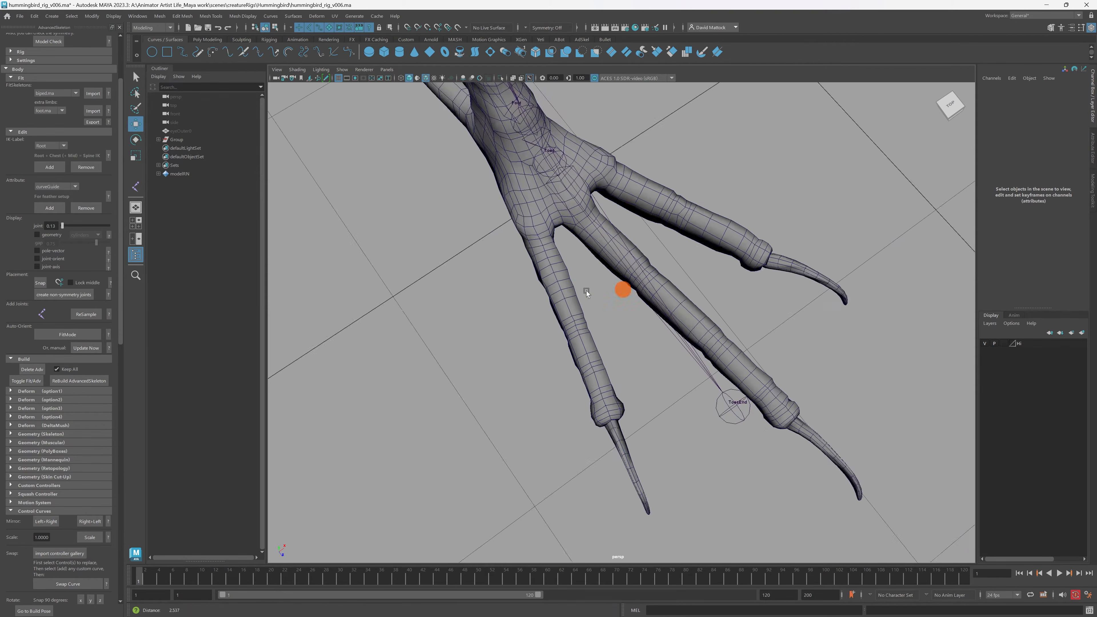
{"action": "left_click_drag", "start_coordinate": [586, 290], "coordinate": [577, 298], "text": "alt"}
{"action": "left_click", "coordinate": [42, 314]}
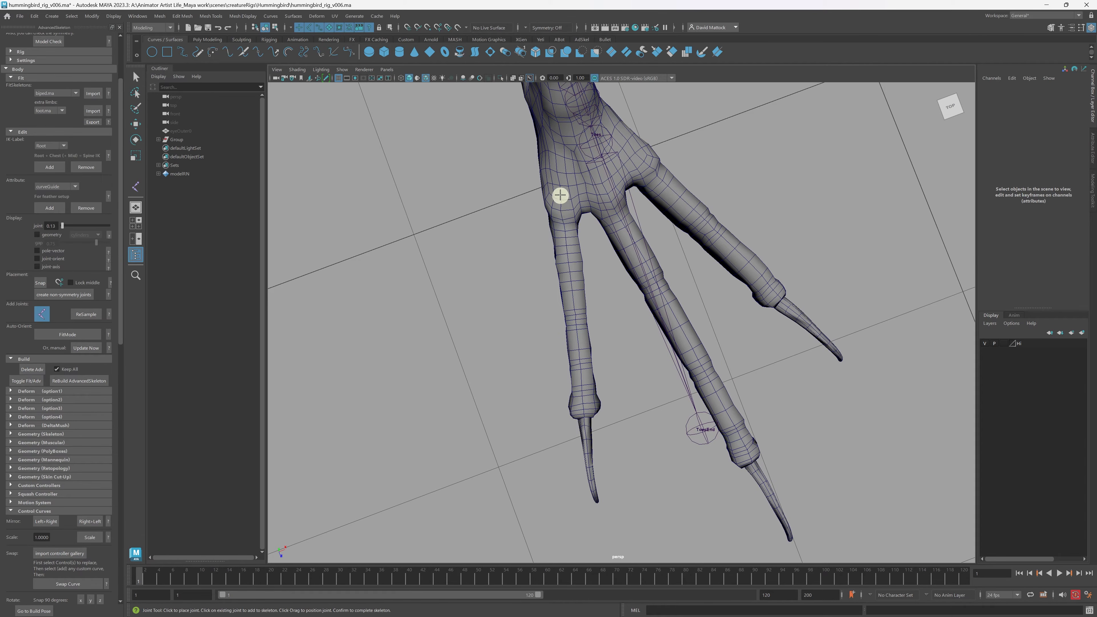
{"action": "left_click", "coordinate": [566, 203]}
{"action": "left_click", "coordinate": [577, 318]}
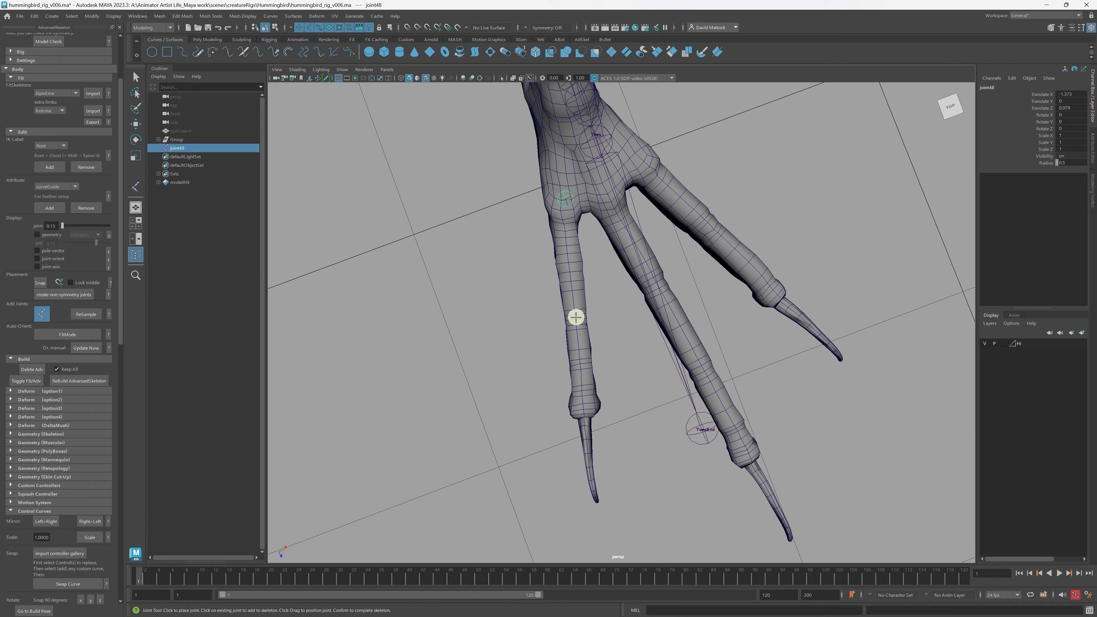
{"action": "left_click", "coordinate": [581, 365]}
{"action": "left_click", "coordinate": [581, 414]}
{"action": "left_click", "coordinate": [595, 494]}
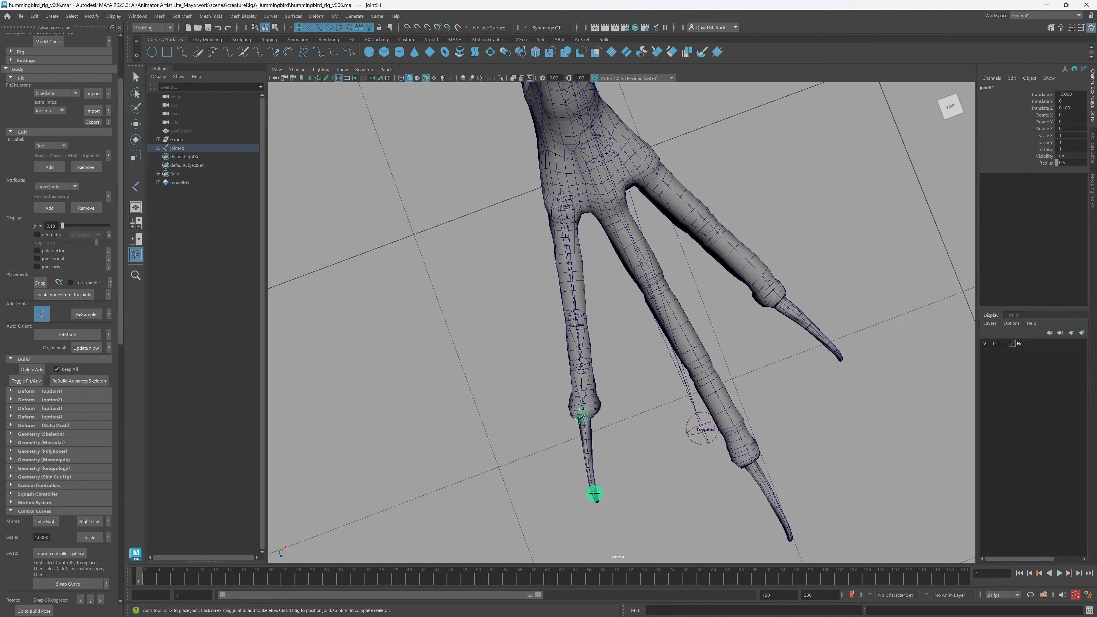
{"action": "key", "text": "w"}
Inspect the new toe chain's placement and its root joint's axis orientation from the side and from above.
{"action": "left_click_drag", "start_coordinate": [605, 357], "coordinate": [608, 358], "text": "alt"}
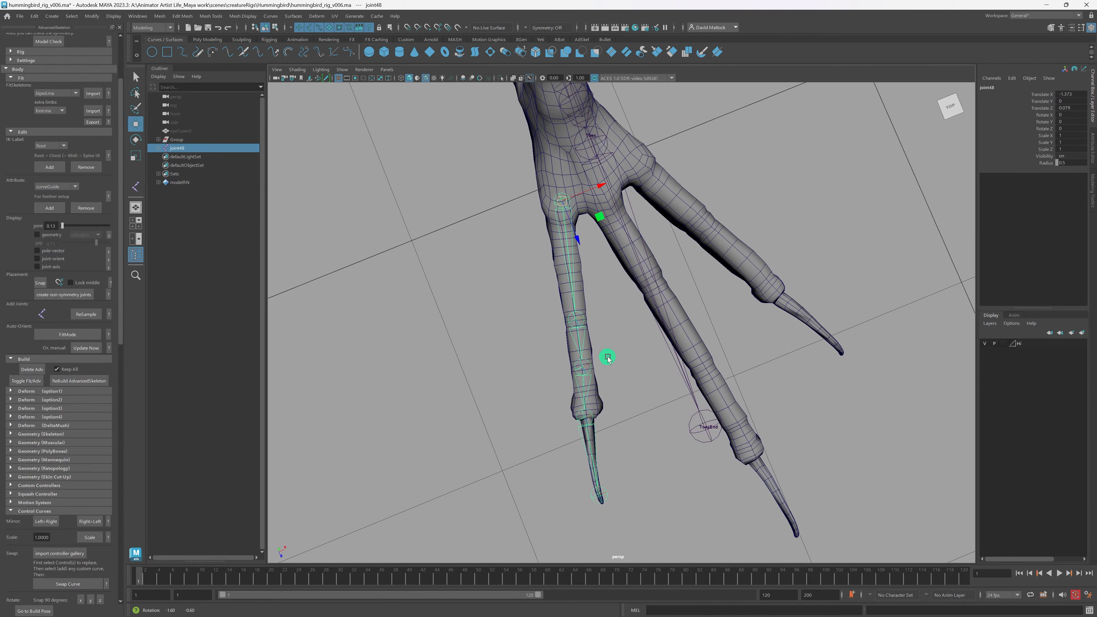
{"action": "right_click_drag", "start_coordinate": [525, 351], "coordinate": [571, 376], "text": "alt"}
{"action": "left_click_drag", "start_coordinate": [541, 306], "coordinate": [145, 401], "text": "alt"}
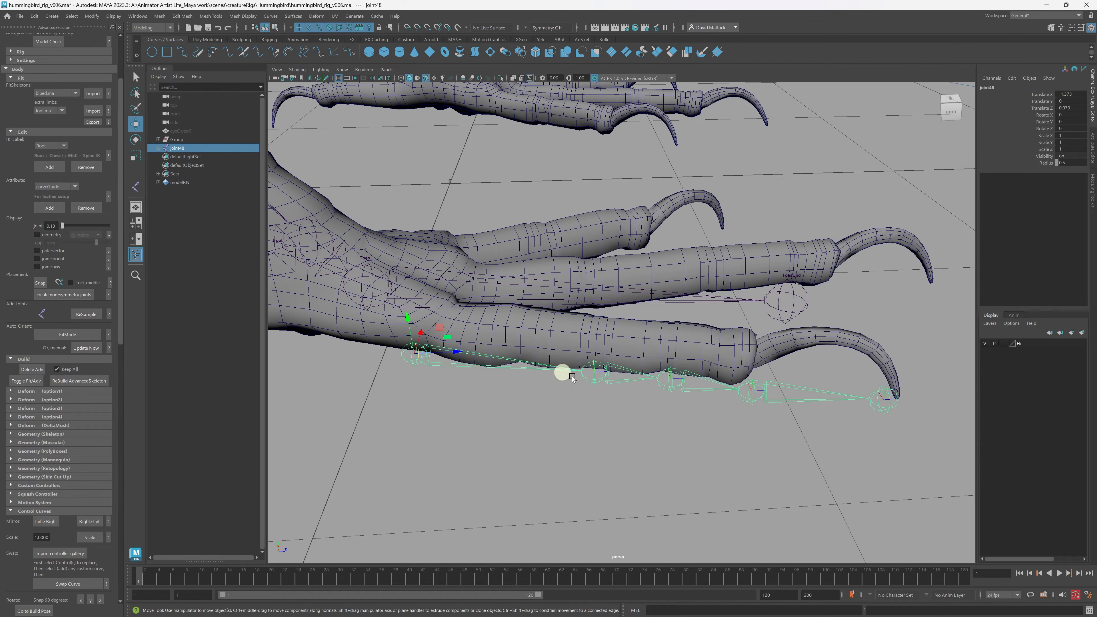
{"action": "left_click_drag", "start_coordinate": [562, 391], "coordinate": [572, 256], "text": "alt"}
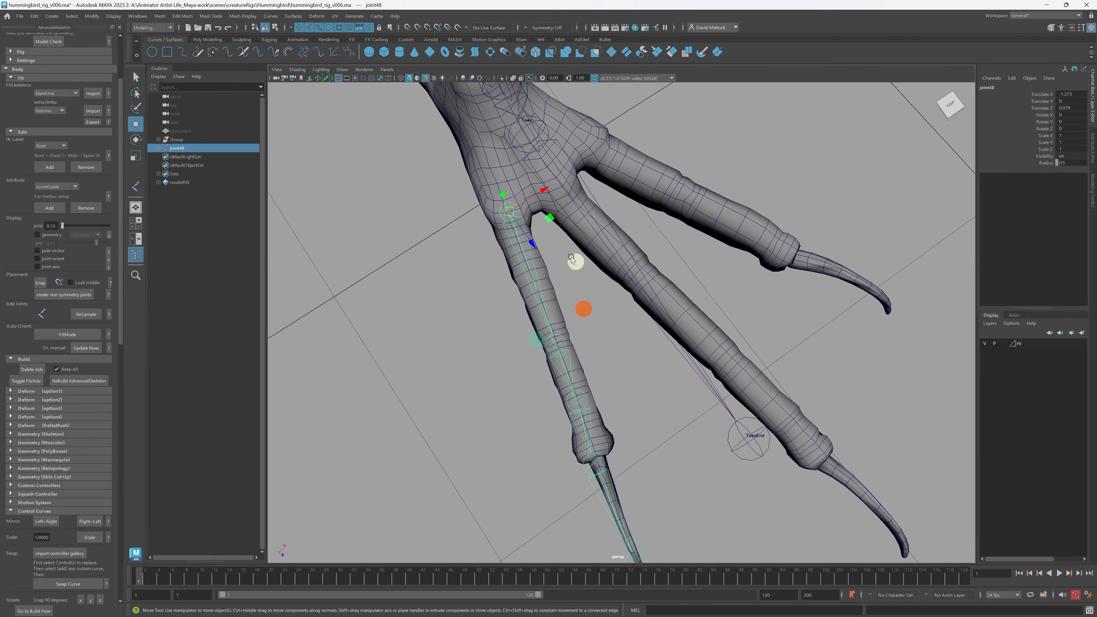
{"action": "left_click_drag", "start_coordinate": [462, 279], "coordinate": [221, 380], "text": "alt"}
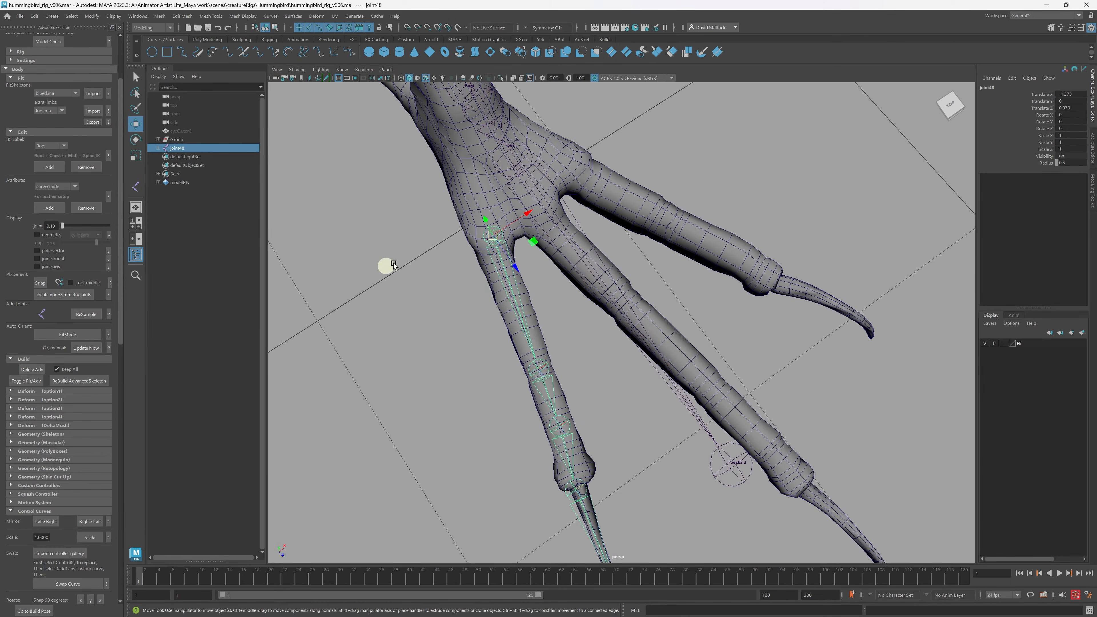
{"action": "middle_click_drag", "start_coordinate": [426, 253], "coordinate": [397, 333], "text": "alt"}
{"action": "scroll", "coordinate": [404, 331], "scroll_direction": "up", "scroll_amount": 3}
{"action": "middle_click_drag", "start_coordinate": [559, 304], "coordinate": [648, 312], "text": "alt"}
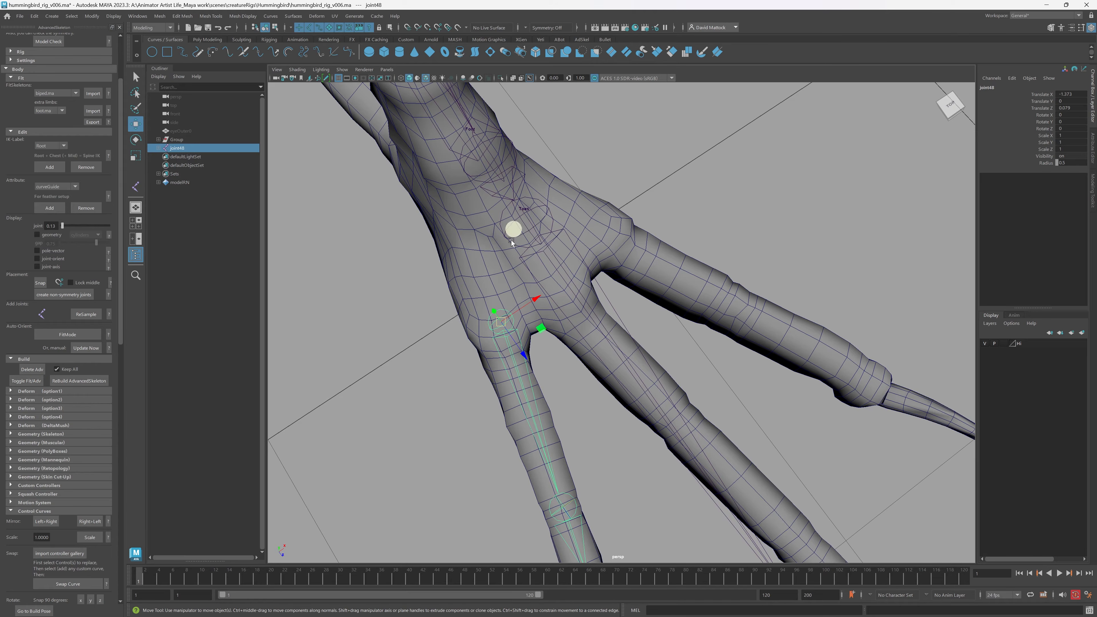
{"action": "left_click_drag", "start_coordinate": [604, 269], "coordinate": [558, 243], "text": "alt"}
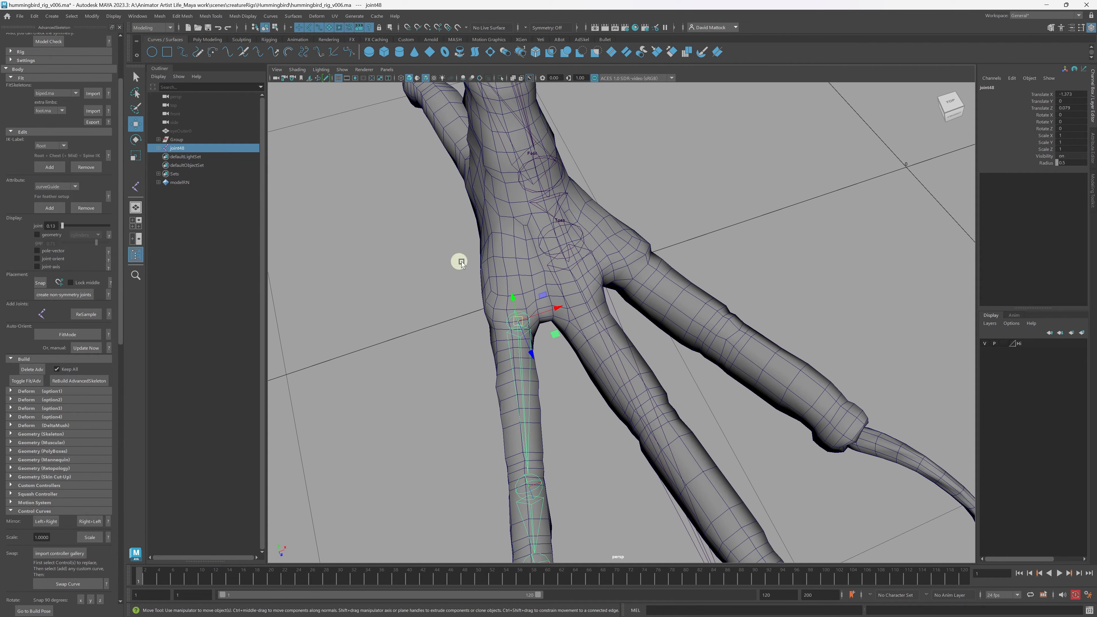
{"action": "left_click_drag", "start_coordinate": [551, 313], "coordinate": [559, 314], "text": "alt"}
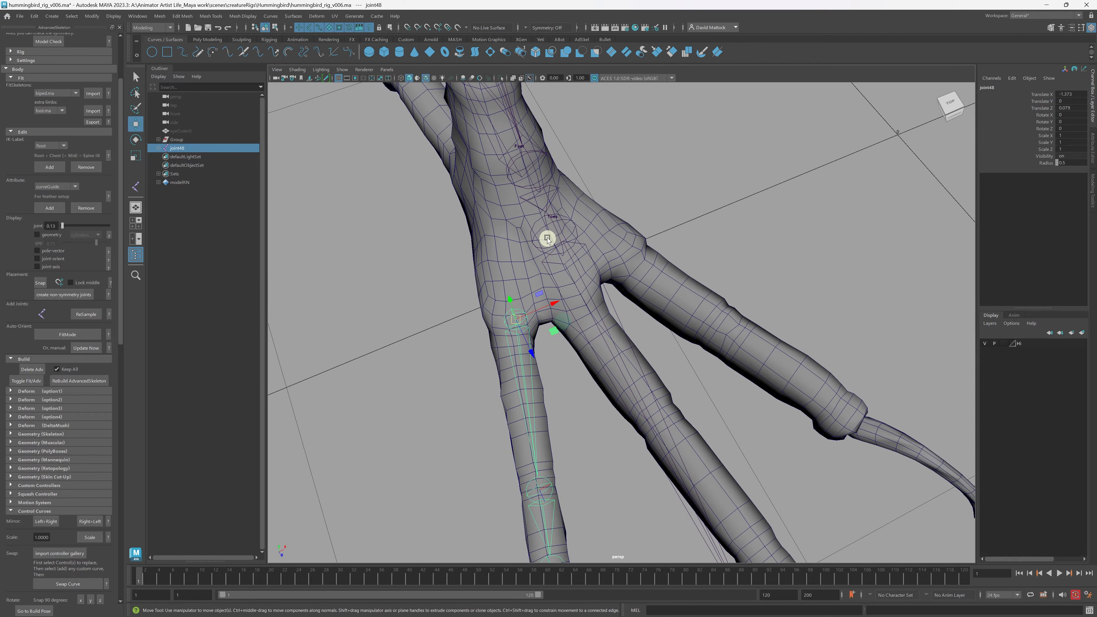
Parent the root joint of the outer toe chain under the Toes joint.
{"action": "left_click", "coordinate": [542, 228]}
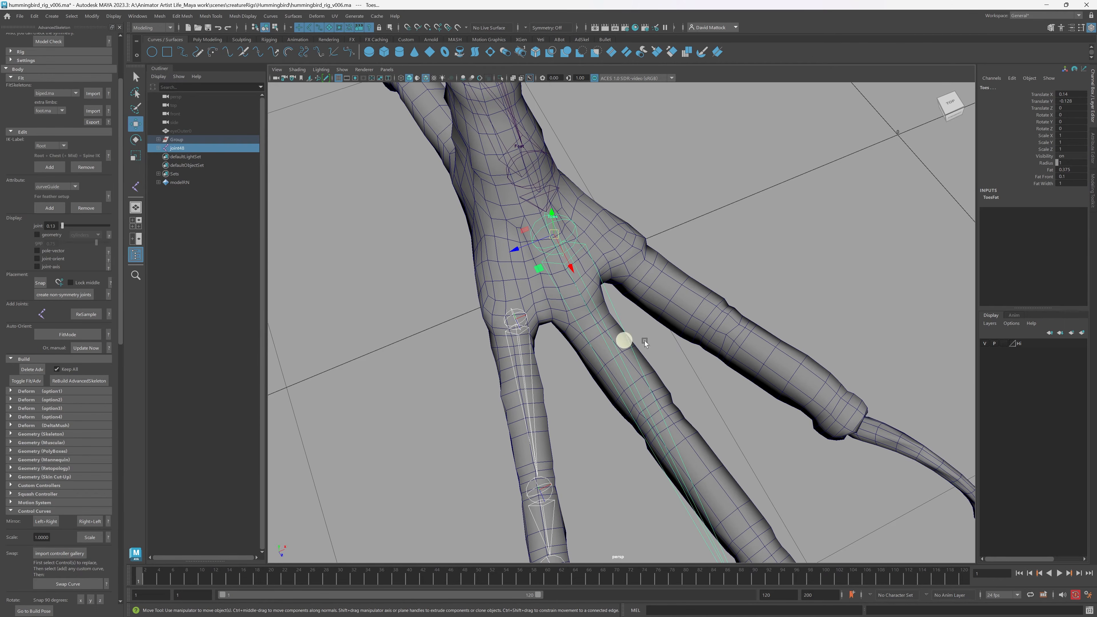
{"action": "left_click_drag", "start_coordinate": [624, 343], "coordinate": [517, 324], "text": "alt"}
{"action": "key", "text": "p"}
{"action": "right_click_drag", "start_coordinate": [517, 323], "coordinate": [490, 329], "text": "alt"}
{"action": "left_click_drag", "start_coordinate": [489, 329], "coordinate": [566, 301], "text": "alt"}
{"action": "right_click_drag", "start_coordinate": [566, 301], "coordinate": [580, 367], "text": "alt"}
{"action": "middle_click_drag", "start_coordinate": [580, 366], "coordinate": [552, 270], "text": "alt"}
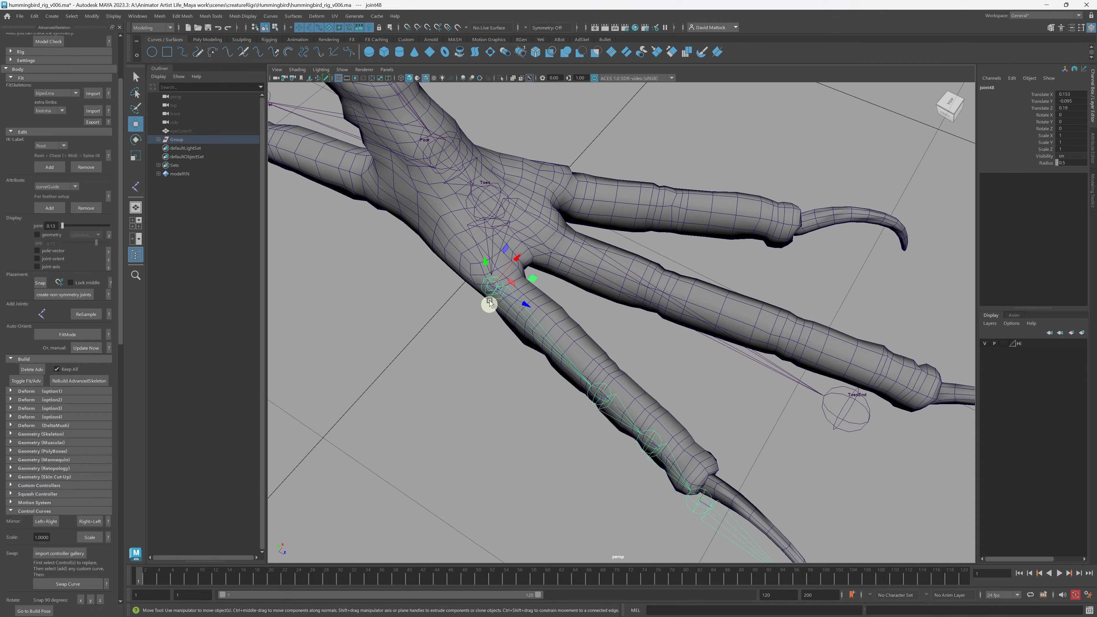
Reselect the parented chain's root joint and manually update the fit skeleton's joint orientations.
{"action": "left_click", "coordinate": [452, 327]}
{"action": "left_click", "coordinate": [491, 289]}
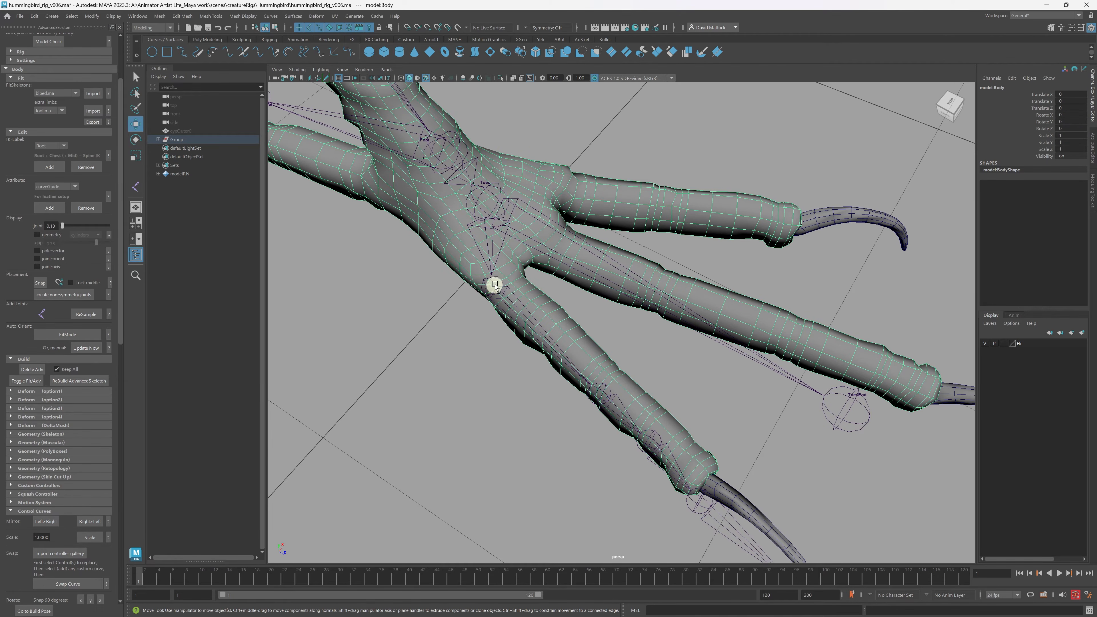
{"action": "left_click", "coordinate": [495, 284]}
{"action": "left_click_drag", "start_coordinate": [495, 284], "coordinate": [430, 335], "text": "alt"}
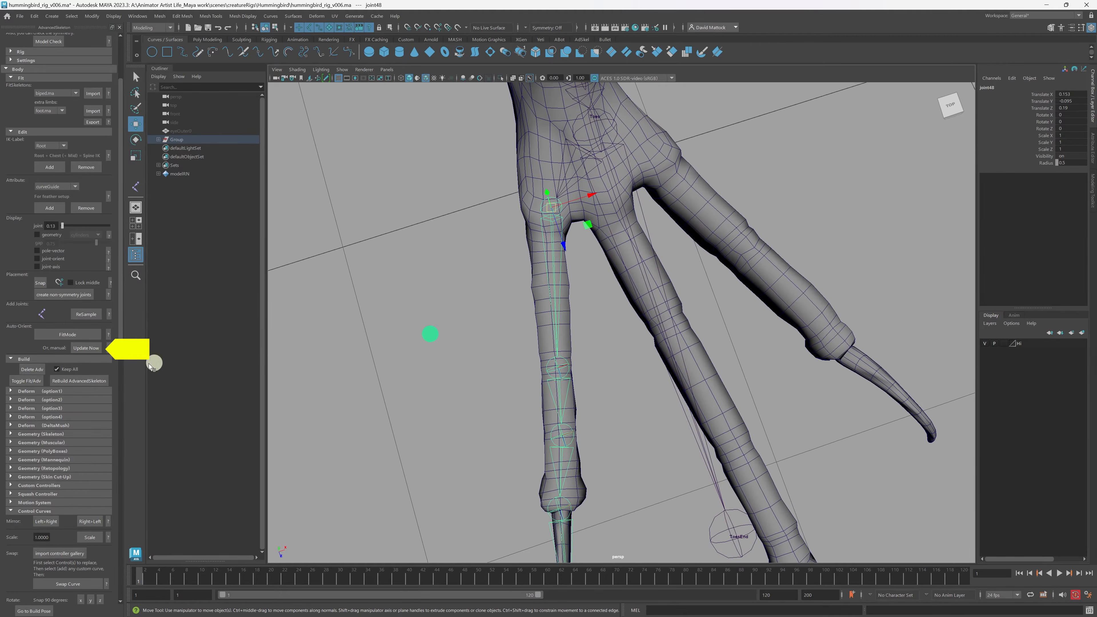
{"action": "left_click", "coordinate": [88, 348]}
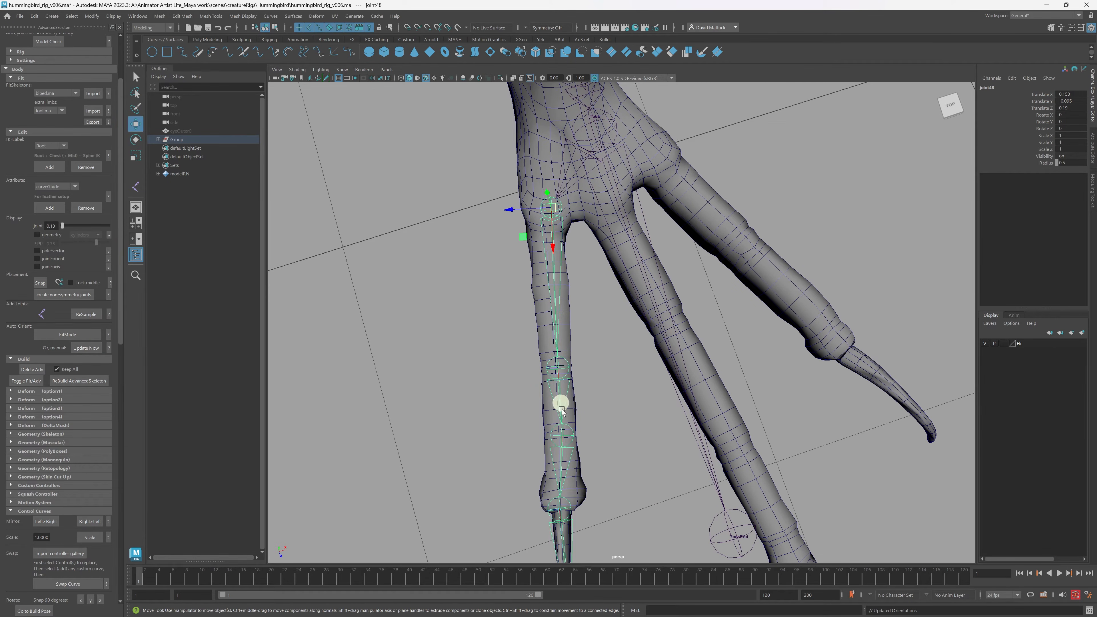
Inspect the reoriented toe chain from the side and remove it from the foot.
{"action": "middle_click_drag", "start_coordinate": [573, 559], "coordinate": [595, 376], "text": "alt"}
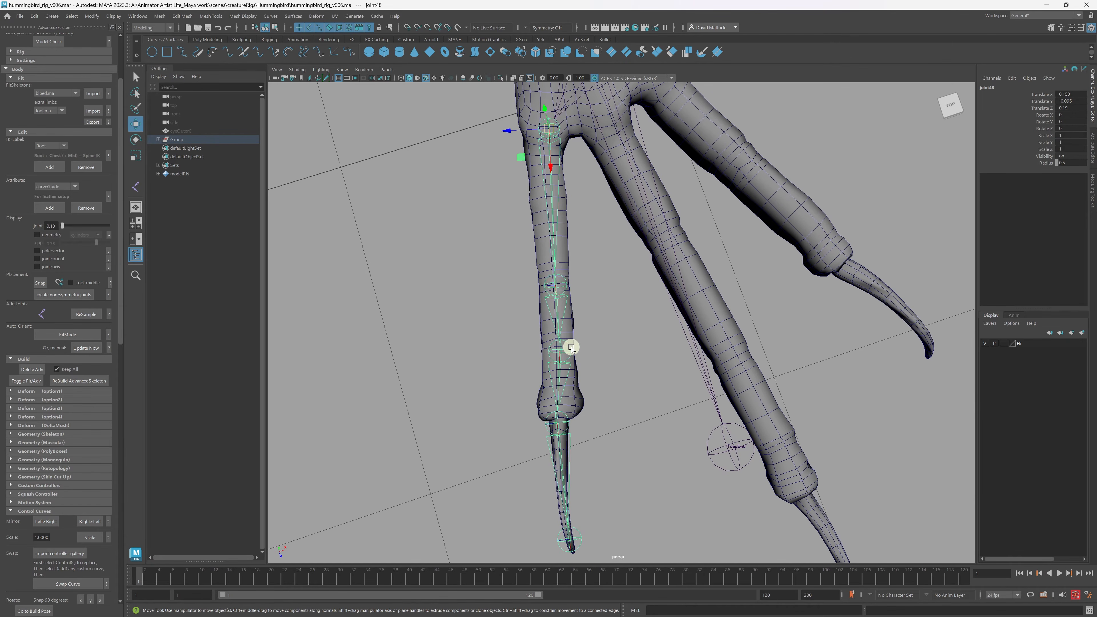
{"action": "left_click_drag", "start_coordinate": [571, 347], "coordinate": [617, 327], "text": "alt"}
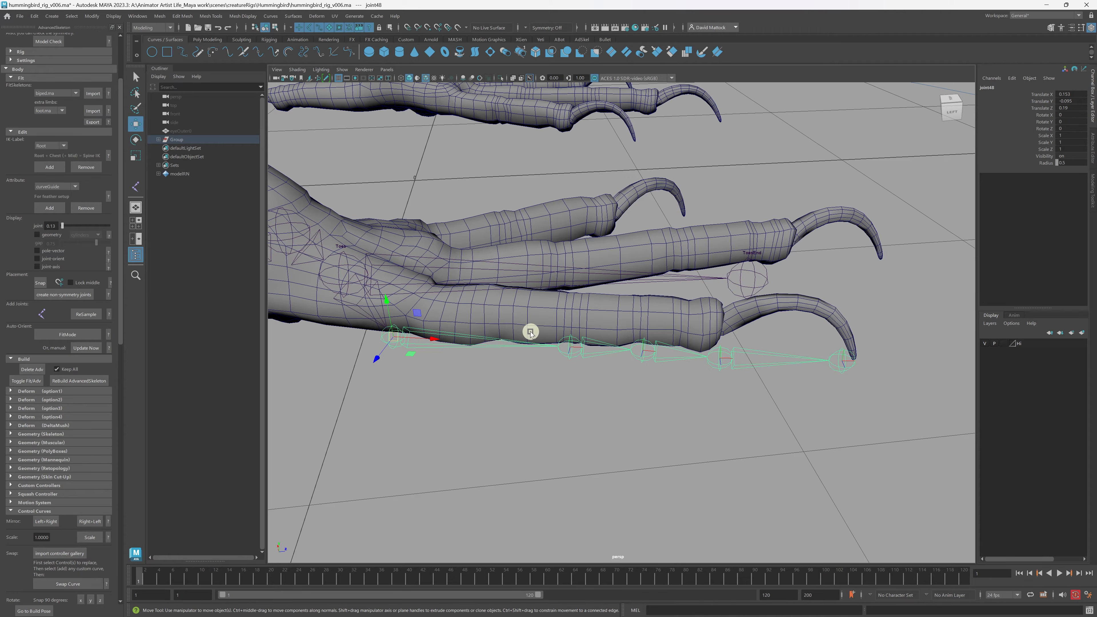
{"action": "left_click", "coordinate": [539, 381]}
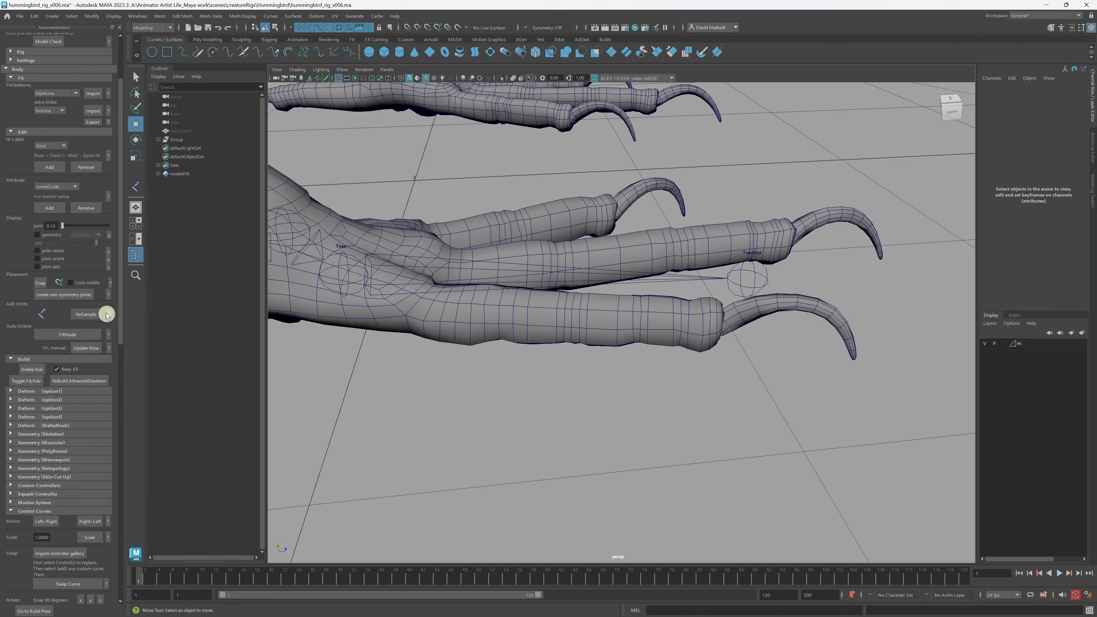
Turn on FitMode for automatic joint orientation, with the foot viewed from above.
{"action": "left_click", "coordinate": [81, 335]}
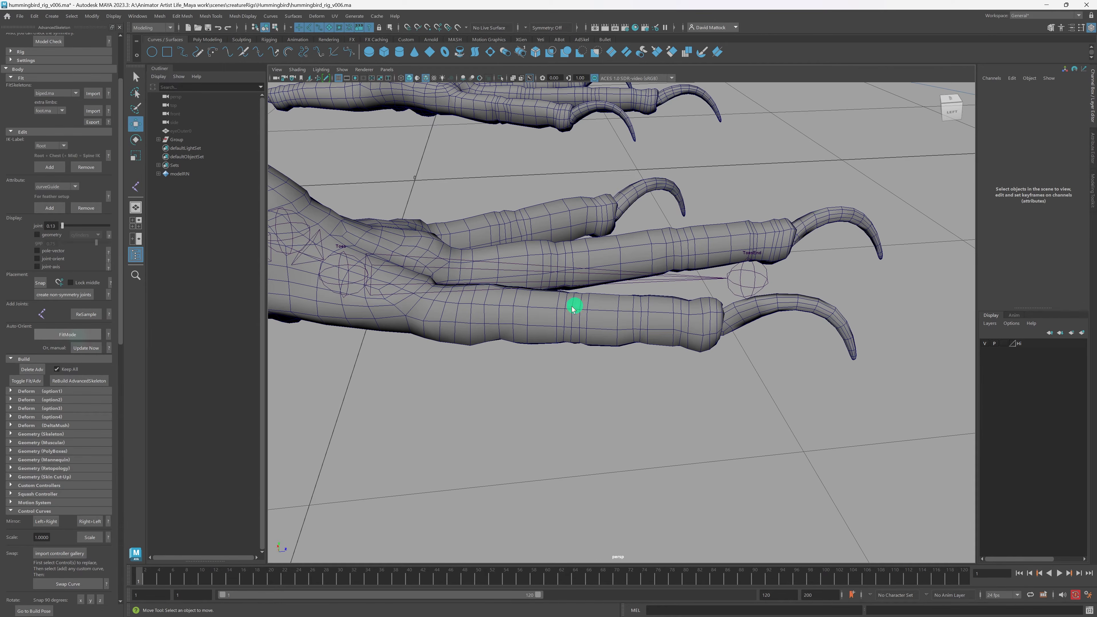
{"action": "left_click_drag", "start_coordinate": [575, 306], "coordinate": [595, 226], "text": "alt"}
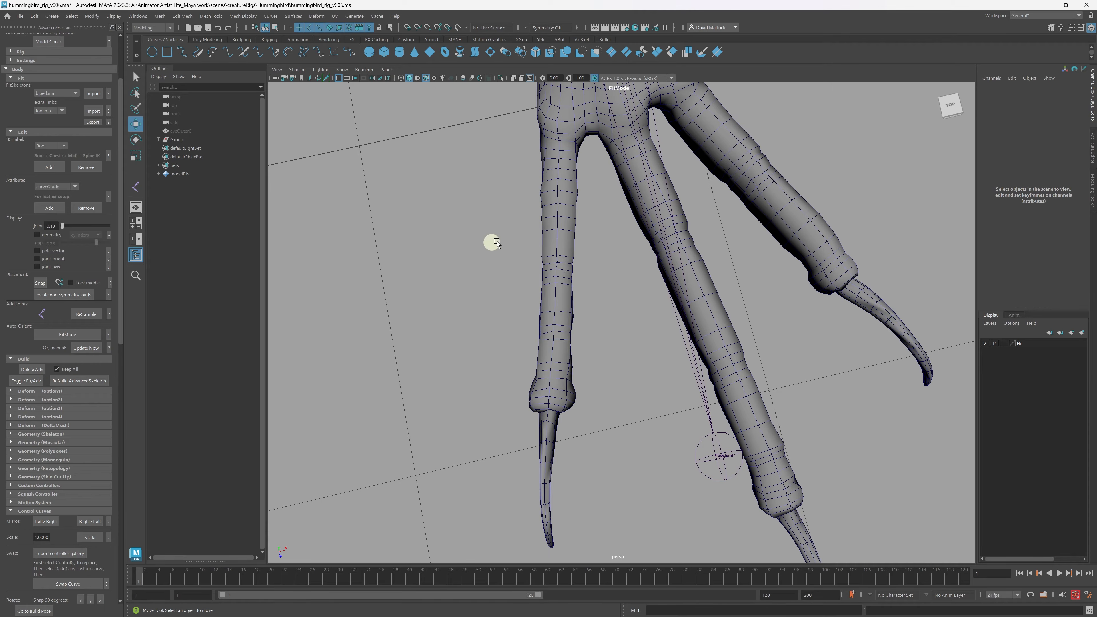
{"action": "left_click_drag", "start_coordinate": [668, 292], "coordinate": [616, 283], "text": "alt"}
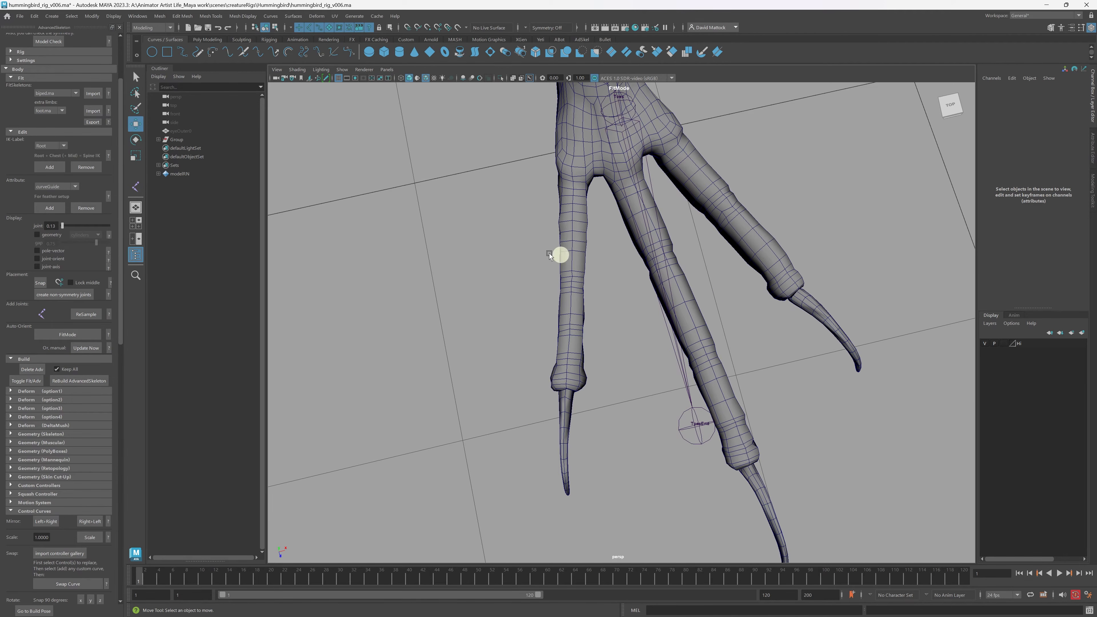
{"action": "left_click_drag", "start_coordinate": [549, 253], "coordinate": [590, 228], "text": "alt"}
With FitMode active, draw a five-joint chain from the outer toe's base through its knuckles to the claw tip.
{"action": "key", "text": "j"}
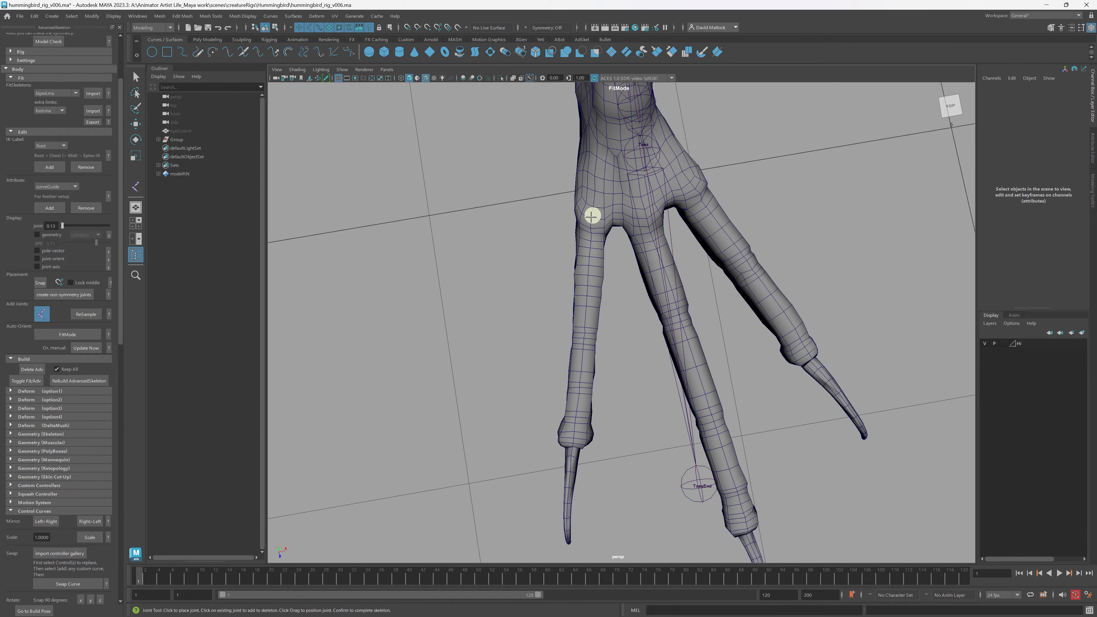
{"action": "left_click", "coordinate": [592, 218]}
{"action": "left_click", "coordinate": [584, 337]}
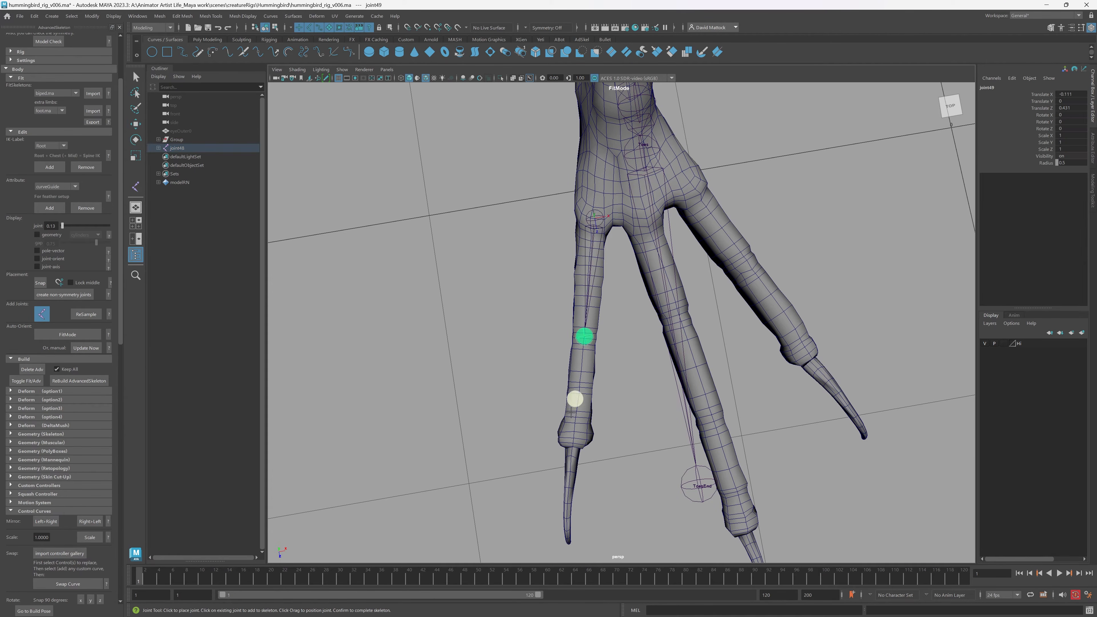
{"action": "left_click", "coordinate": [579, 388]}
{"action": "left_click", "coordinate": [573, 445]}
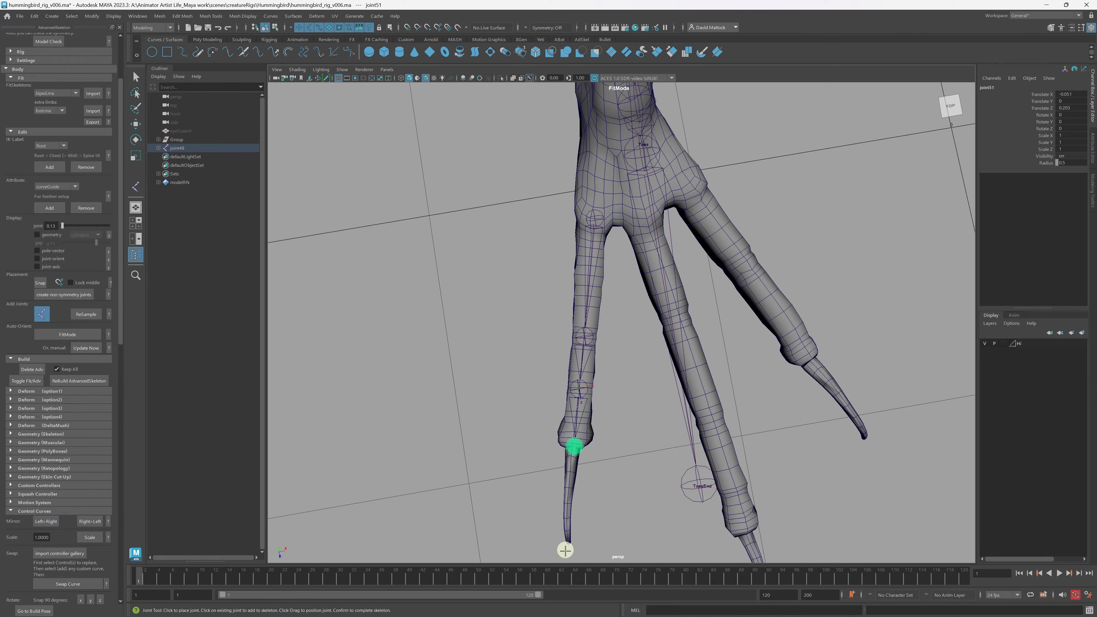
{"action": "left_click", "coordinate": [568, 543]}
{"action": "key", "text": "Return"}
{"action": "key", "text": "w"}
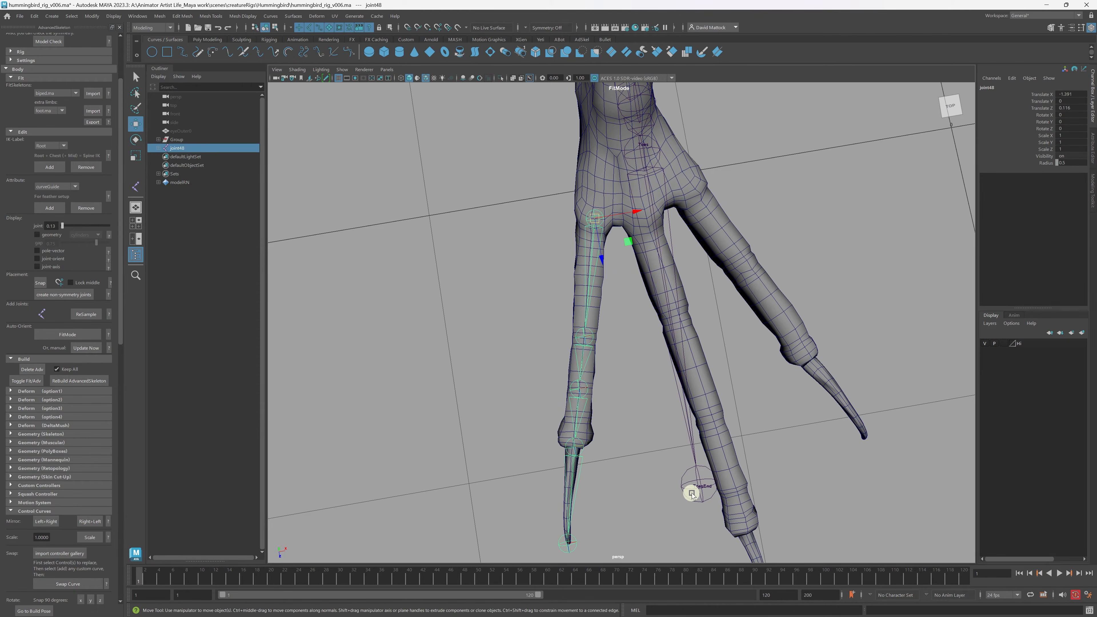
Raise the chain's root joint to Translate Y 0.103 and align the second and third joints inside the toe from the side.
{"action": "left_click_drag", "start_coordinate": [634, 380], "coordinate": [641, 355], "text": "alt"}
{"action": "left_click_drag", "start_coordinate": [724, 318], "coordinate": [577, 342], "text": "alt"}
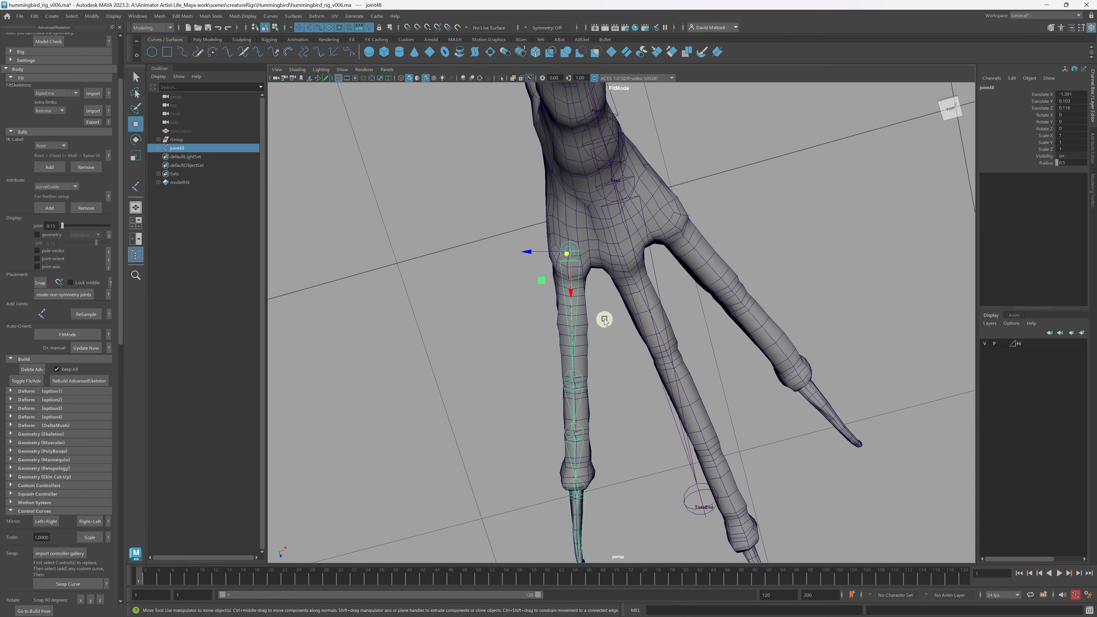
{"action": "left_click", "coordinate": [577, 384]}
{"action": "key", "text": "e"}
{"action": "left_click_drag", "start_coordinate": [596, 368], "coordinate": [661, 328], "text": "alt"}
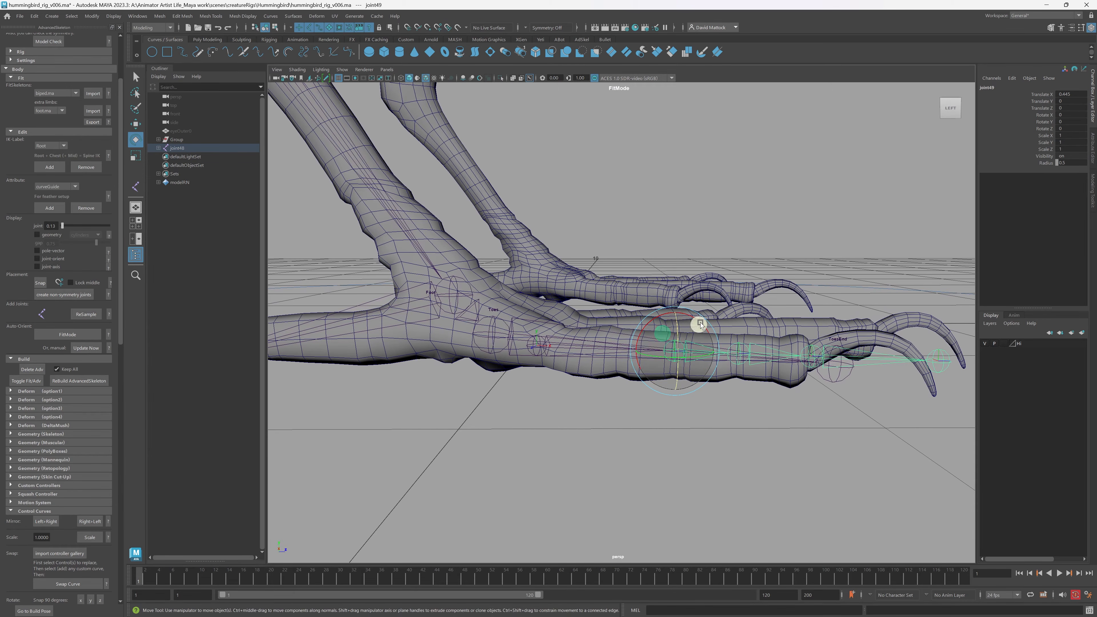
{"action": "key", "text": "w"}
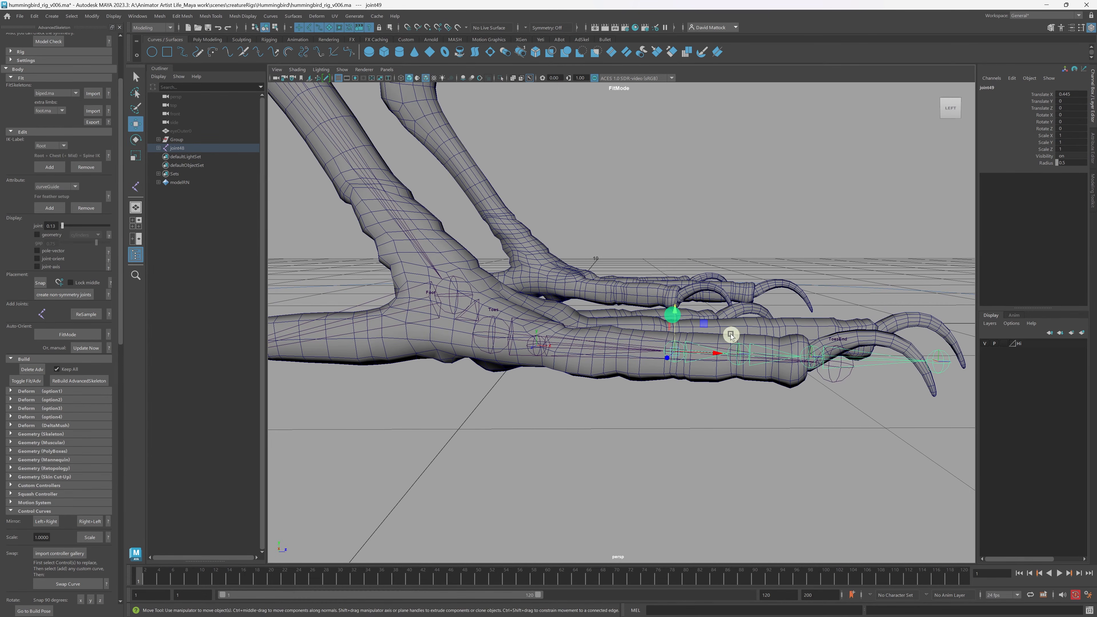
{"action": "left_click_drag", "start_coordinate": [730, 336], "coordinate": [684, 333], "text": "alt"}
{"action": "left_click", "coordinate": [685, 348]}
{"action": "left_click", "coordinate": [683, 344]}
Adjust the height of the joint at the claw's base and lower the end joint to the claw tip.
{"action": "left_click", "coordinate": [775, 358]}
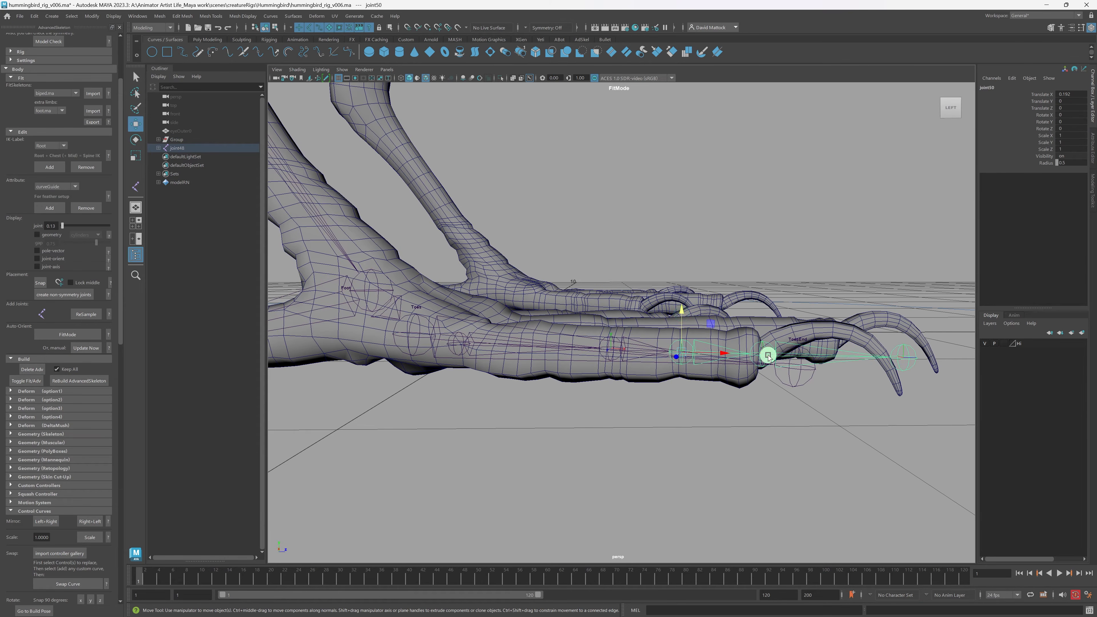
{"action": "left_click_drag", "start_coordinate": [769, 360], "coordinate": [790, 347], "text": "alt"}
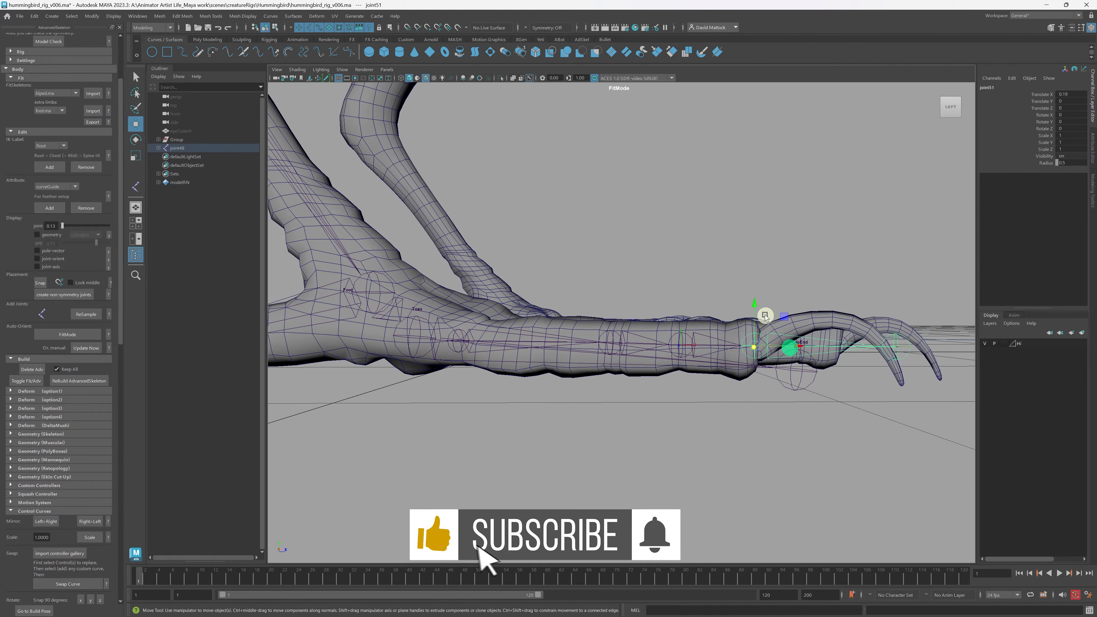
{"action": "left_click_drag", "start_coordinate": [755, 300], "coordinate": [754, 306]}
{"action": "left_click", "coordinate": [904, 352]}
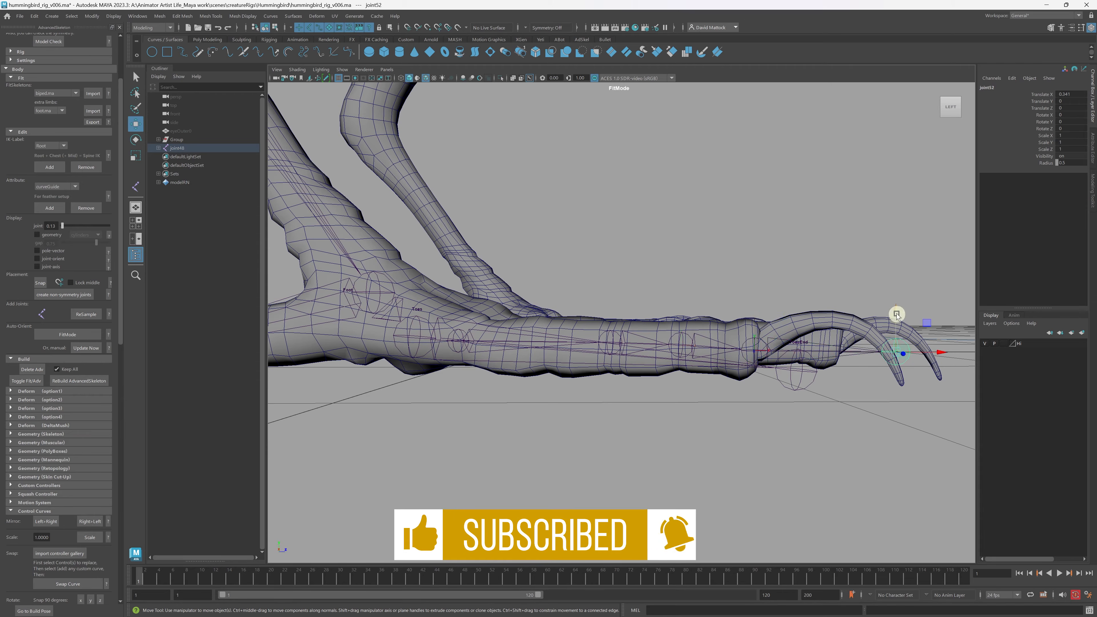
{"action": "left_click_drag", "start_coordinate": [897, 313], "coordinate": [884, 458]}
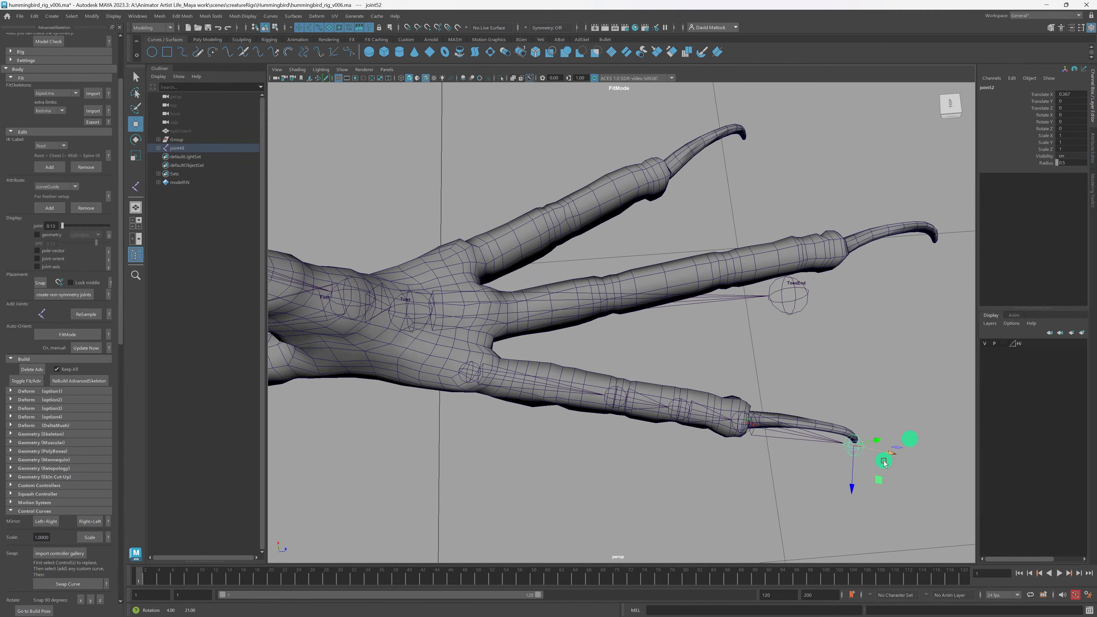
Select the chain's root joint and inspect its placement and axis orientation from the side and from above.
{"action": "left_click_drag", "start_coordinate": [810, 452], "coordinate": [716, 439], "text": "alt"}
{"action": "left_click_drag", "start_coordinate": [433, 244], "coordinate": [599, 362]}
{"action": "left_click", "coordinate": [417, 365]}
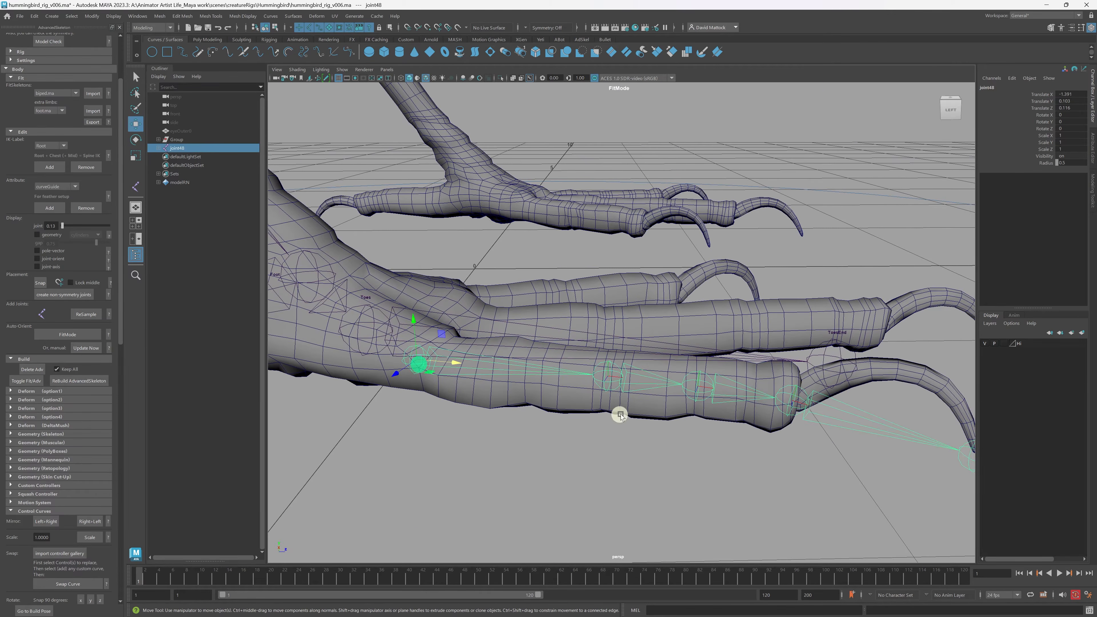
{"action": "left_click_drag", "start_coordinate": [619, 417], "coordinate": [587, 320], "text": "alt"}
{"action": "middle_click_drag", "start_coordinate": [588, 320], "coordinate": [611, 361], "text": "alt"}
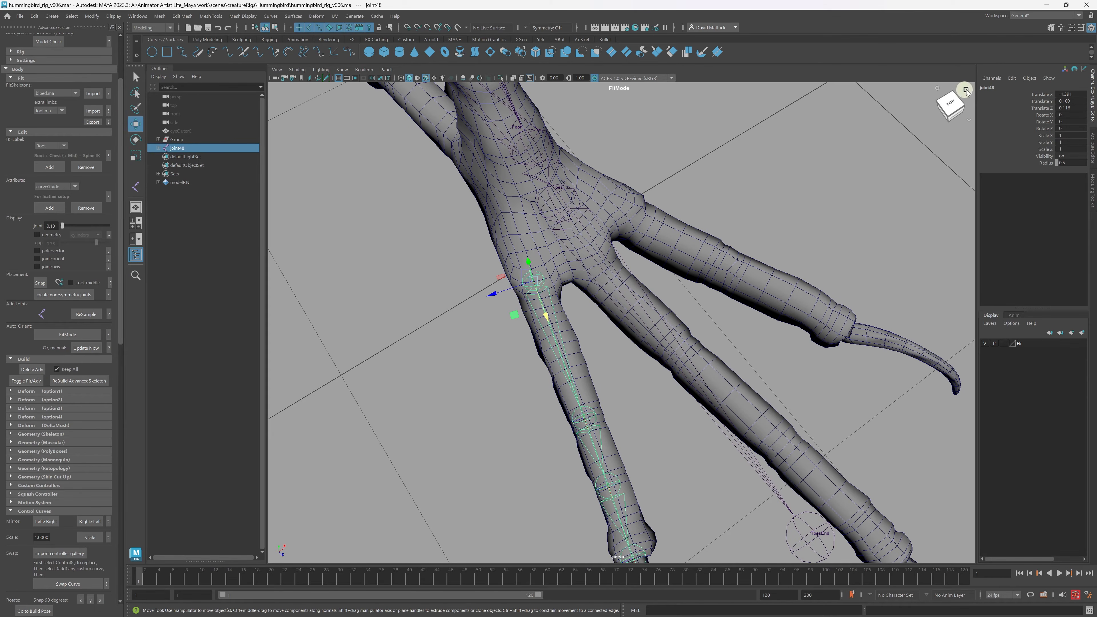
Rename the root joint of the outer toe's chain to toeJoint1.
{"action": "double_click", "coordinate": [994, 88]}
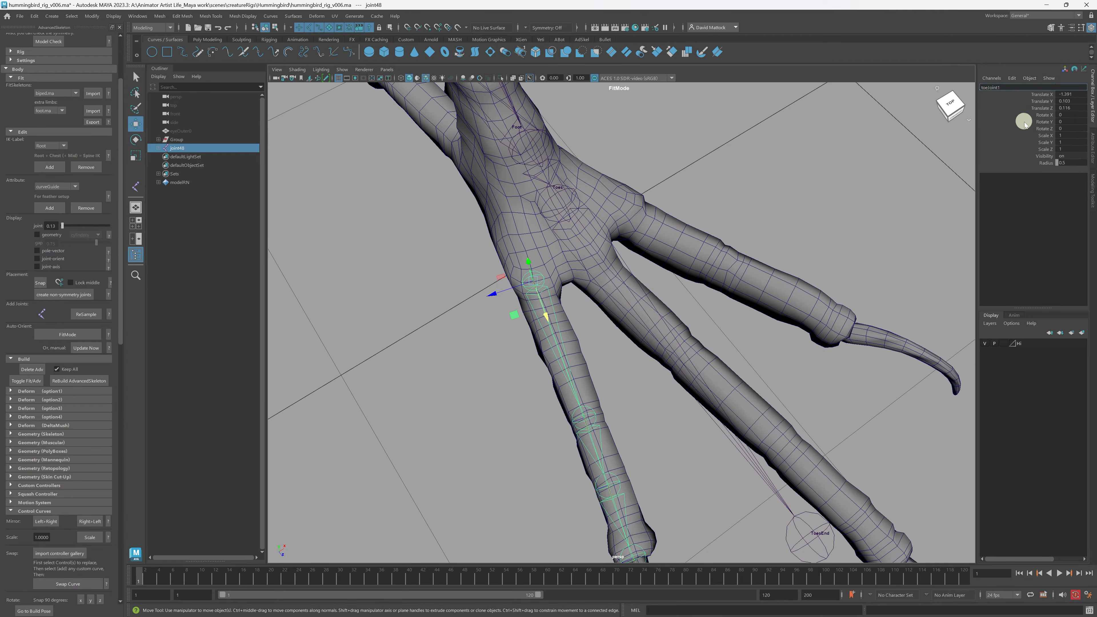
{"action": "type", "text": "toeJoint1"}
{"action": "key", "text": "Return"}
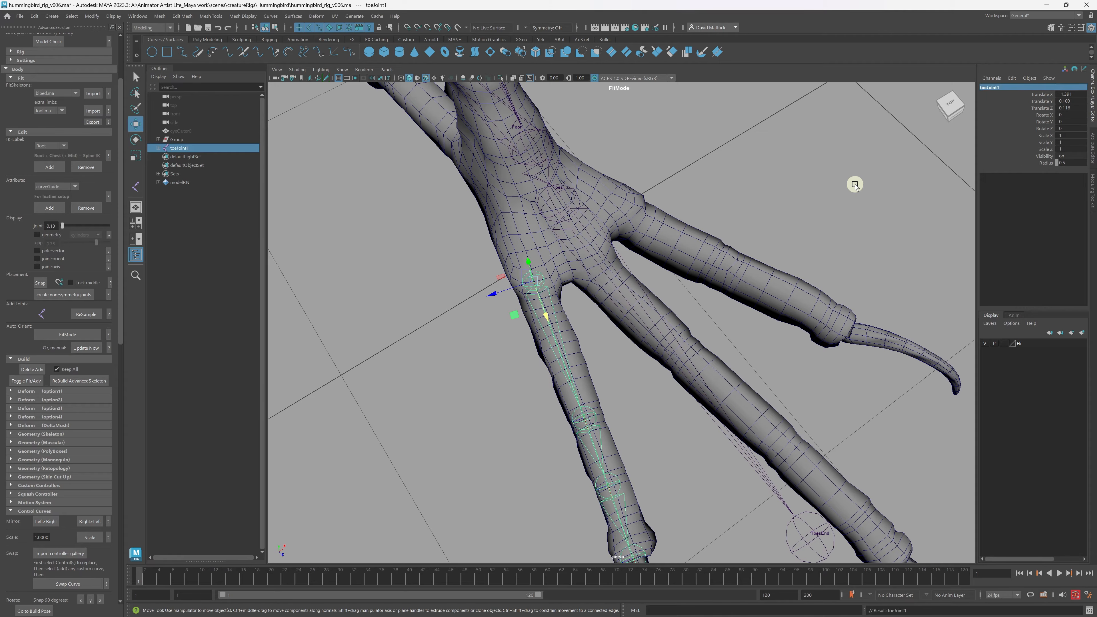
{"action": "scroll", "coordinate": [695, 383], "scroll_direction": "down", "scroll_amount": 2}
{"action": "middle_click_drag", "start_coordinate": [695, 384], "coordinate": [679, 353], "text": "alt"}
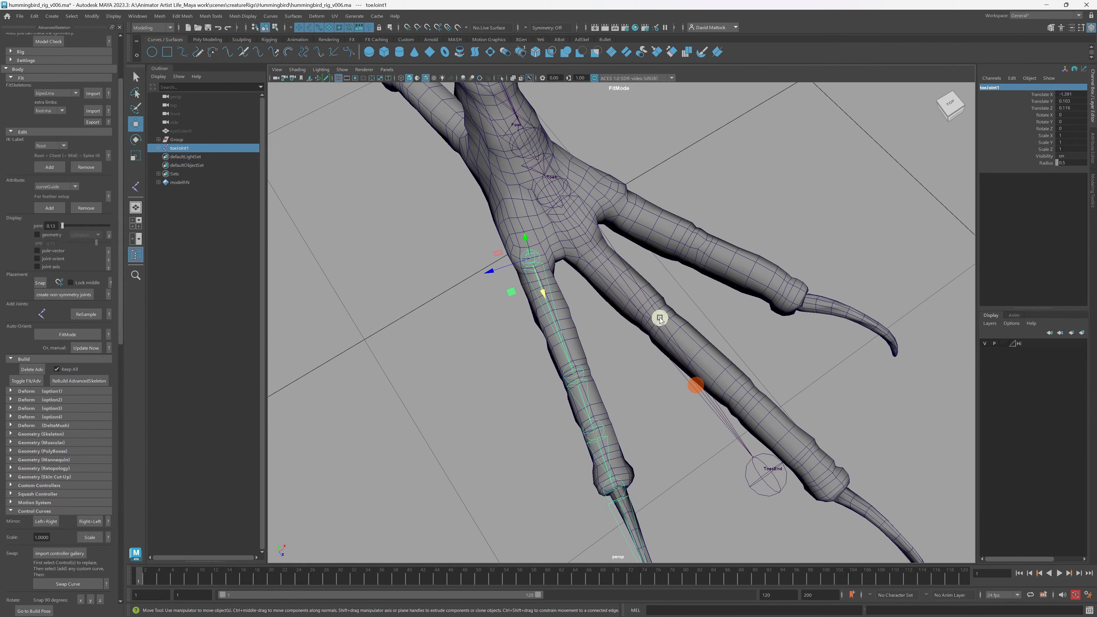
{"action": "middle_click_drag", "start_coordinate": [571, 277], "coordinate": [574, 241], "text": "alt"}
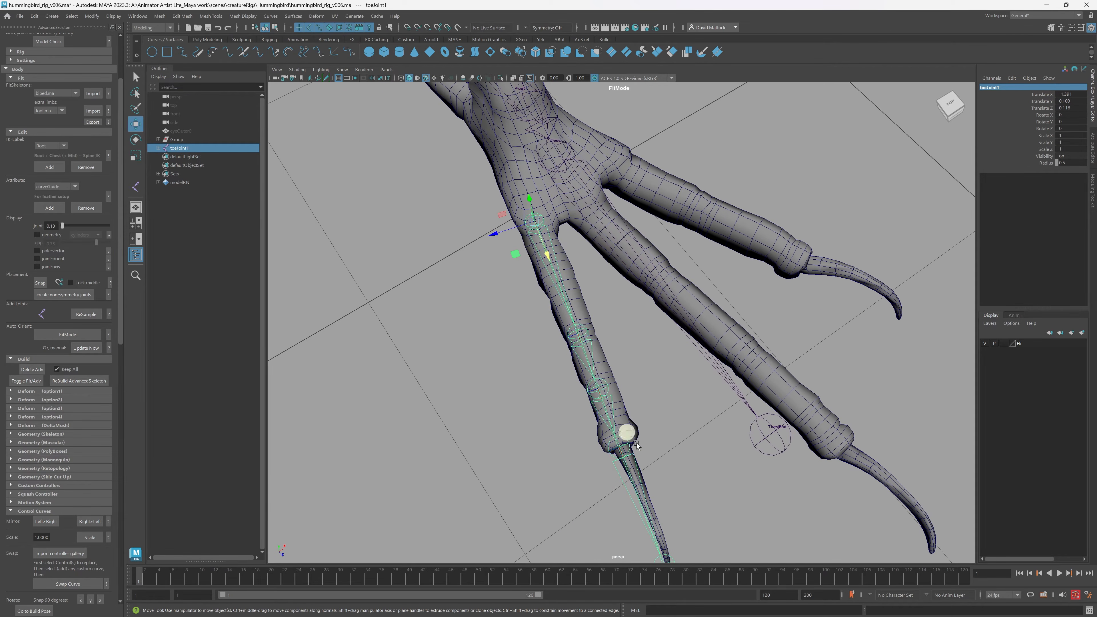
{"action": "left_click_drag", "start_coordinate": [598, 318], "coordinate": [605, 214], "text": "alt"}
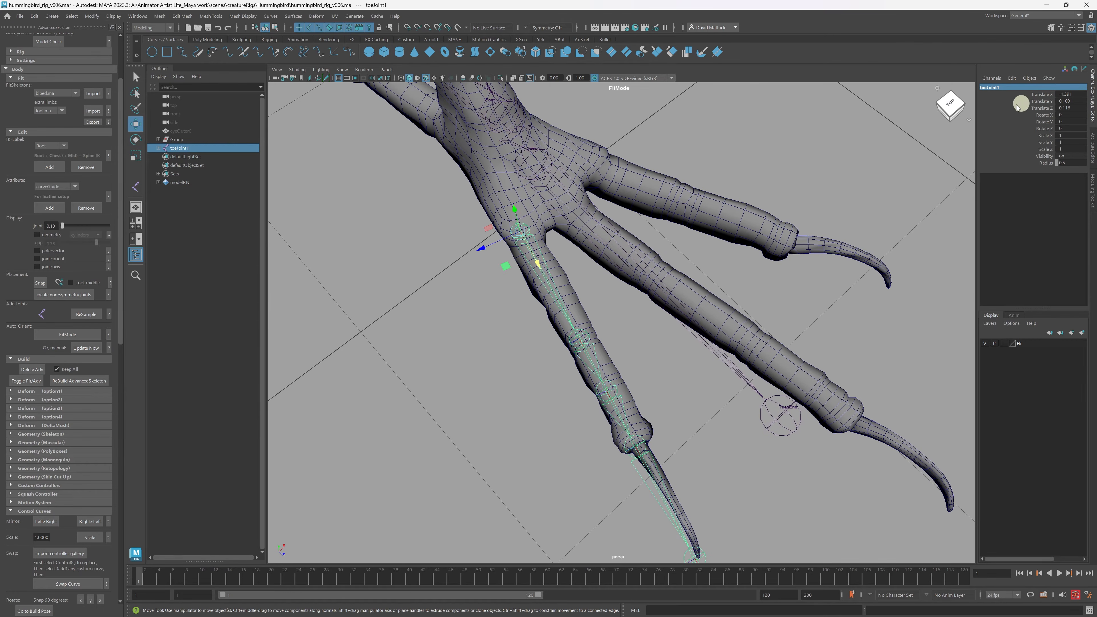
{"action": "left_click", "coordinate": [1002, 88]}
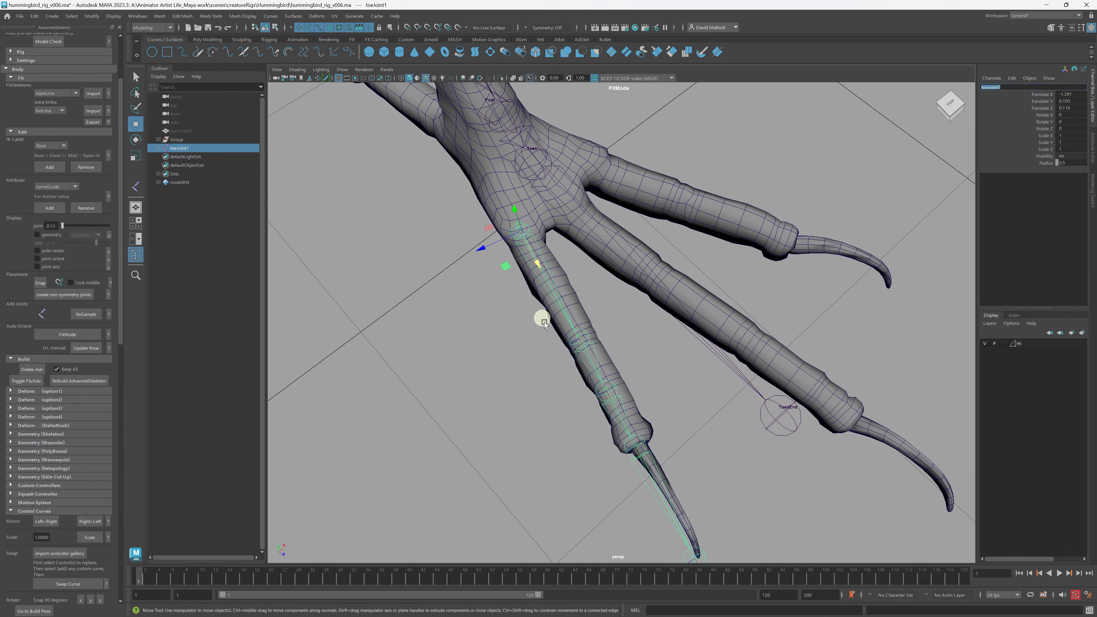
{"action": "left_click_drag", "start_coordinate": [608, 332], "coordinate": [613, 332], "text": "alt"}
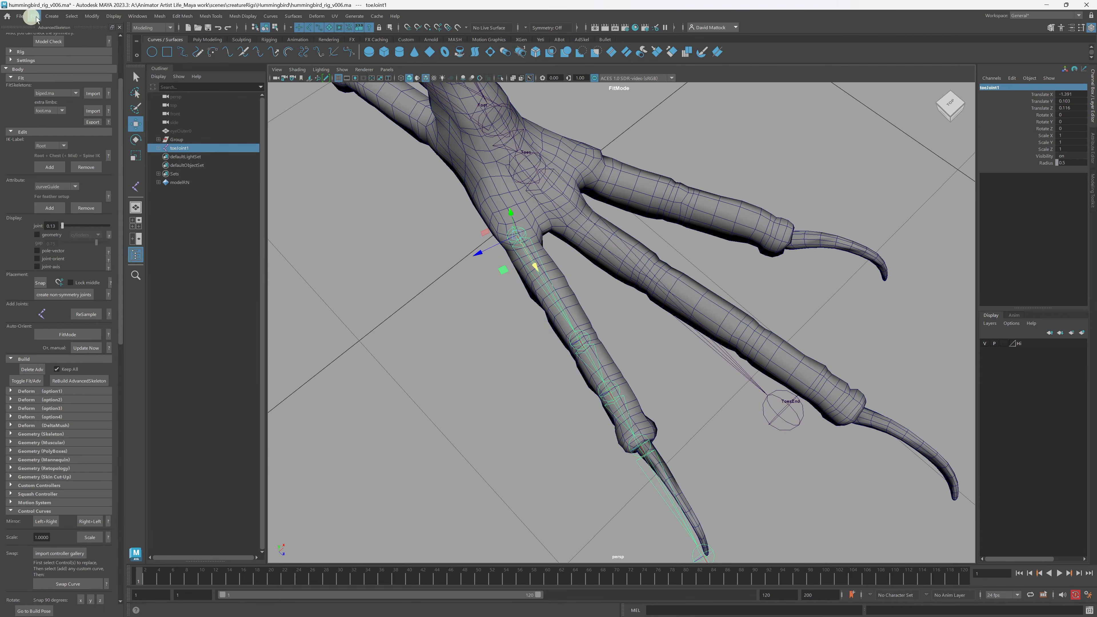
Select the complete joint hierarchy of the outer toe's chain and expand it in the Outliner.
{"action": "left_click", "coordinate": [91, 16]}
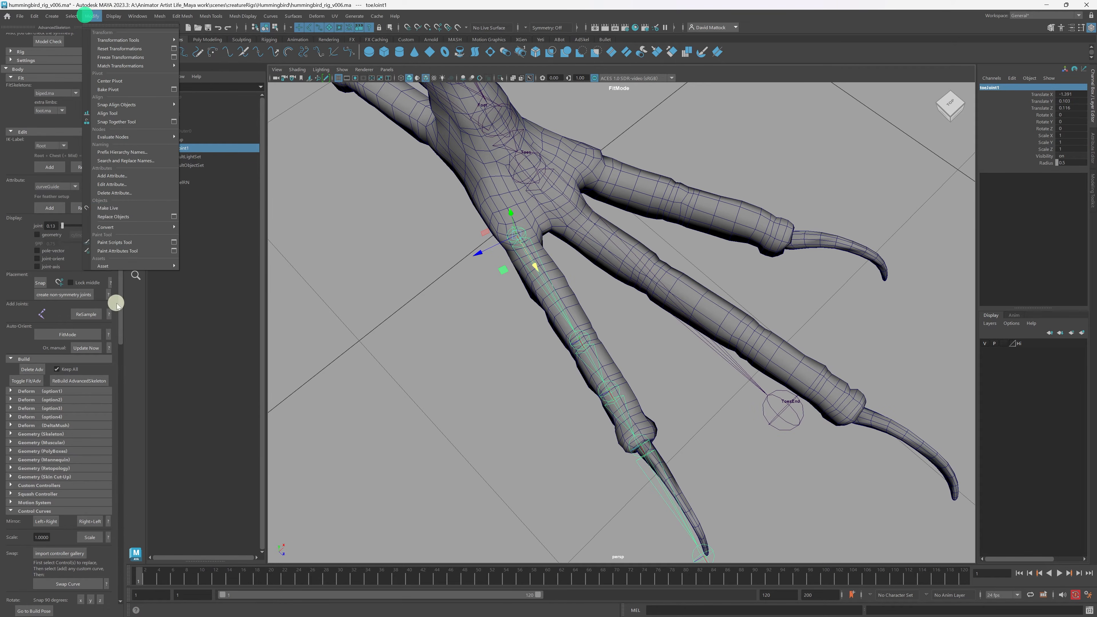
{"action": "left_click", "coordinate": [373, 238]}
{"action": "left_click", "coordinate": [390, 239]}
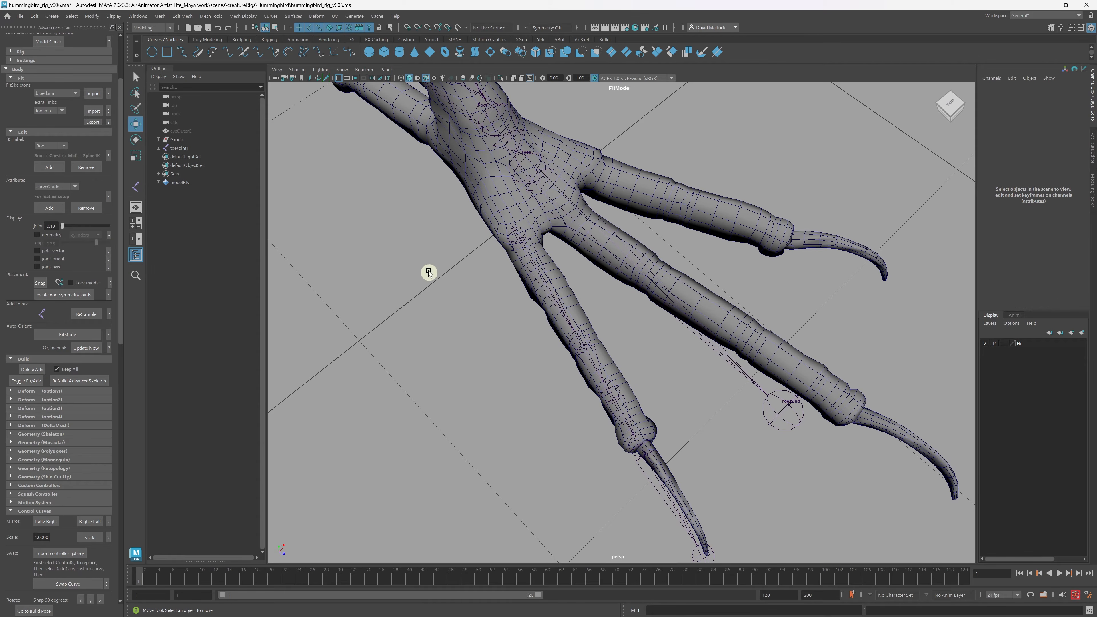
{"action": "left_click", "coordinate": [502, 240]}
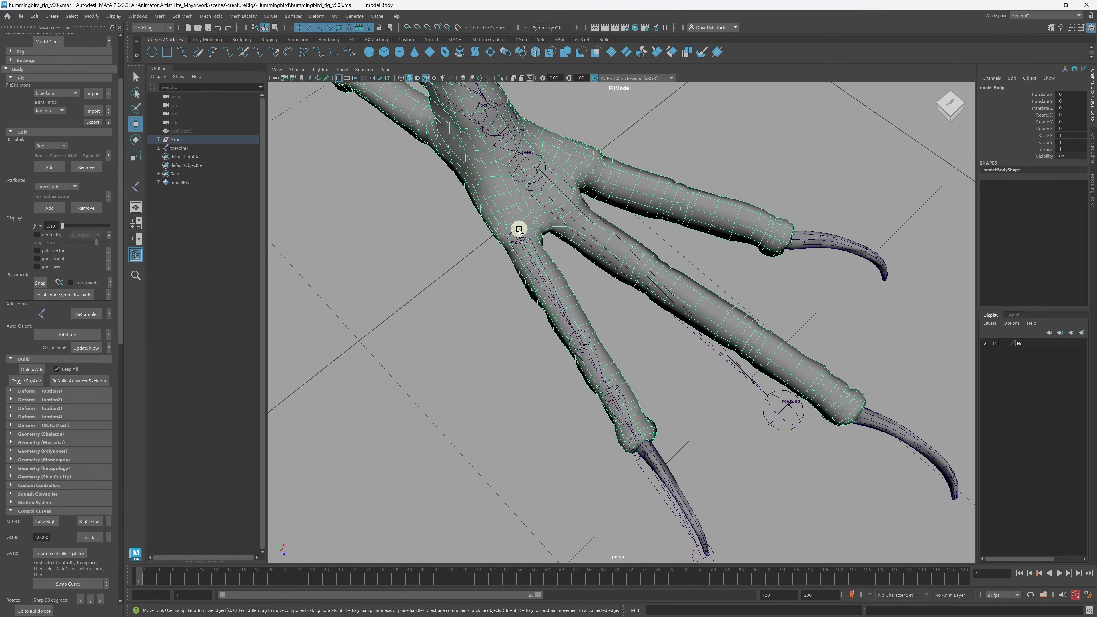
{"action": "left_click", "coordinate": [497, 236]}
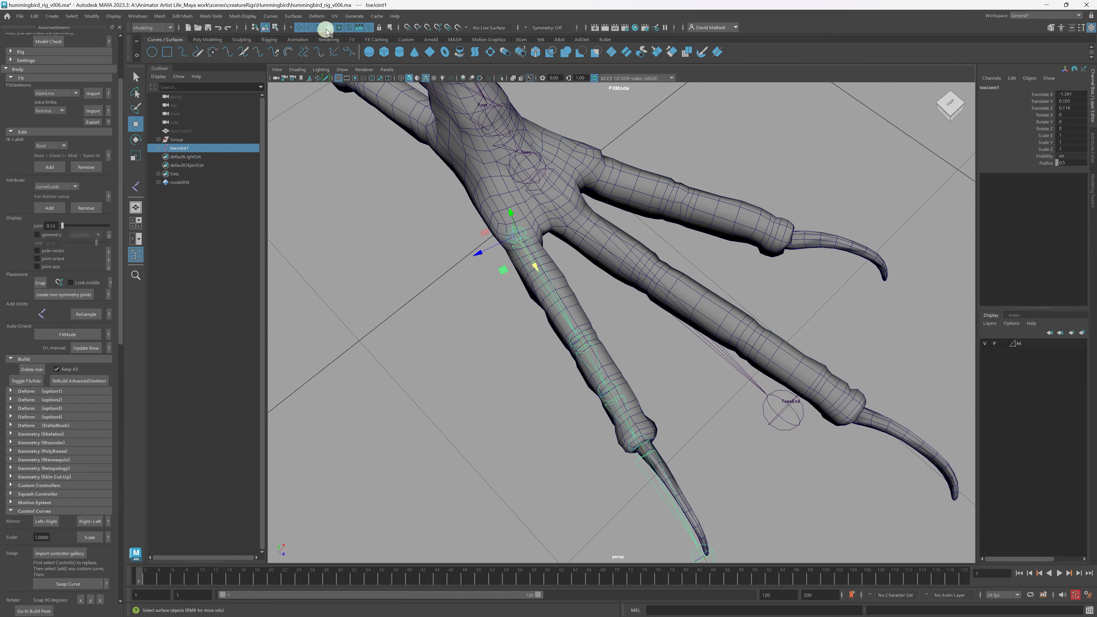
{"action": "right_click_drag", "start_coordinate": [444, 282], "coordinate": [446, 359]}
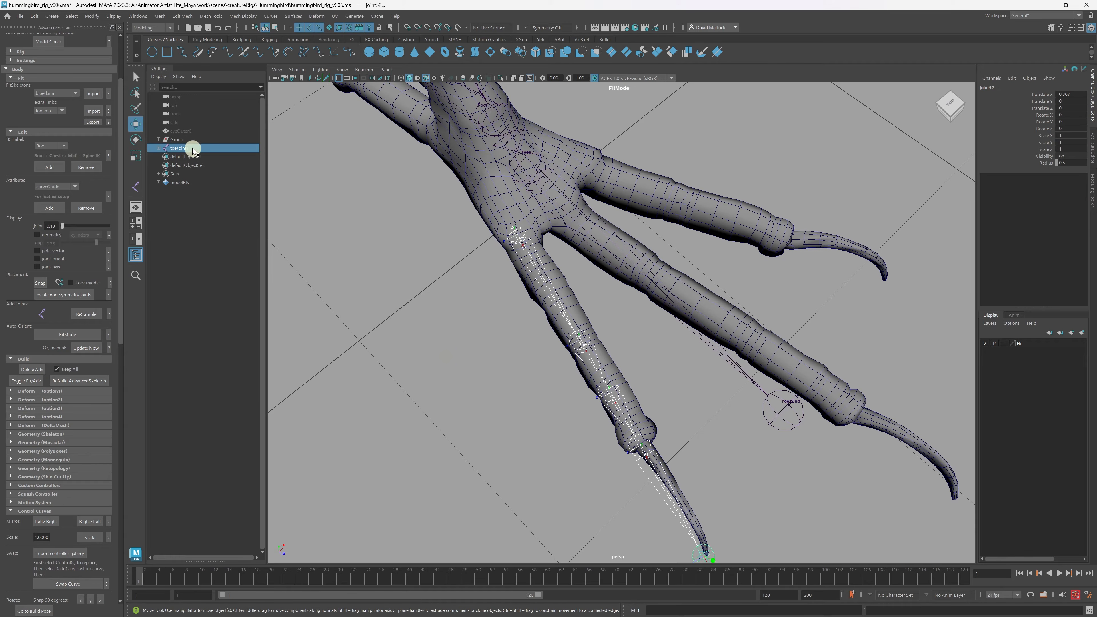
{"action": "key", "text": "f"}
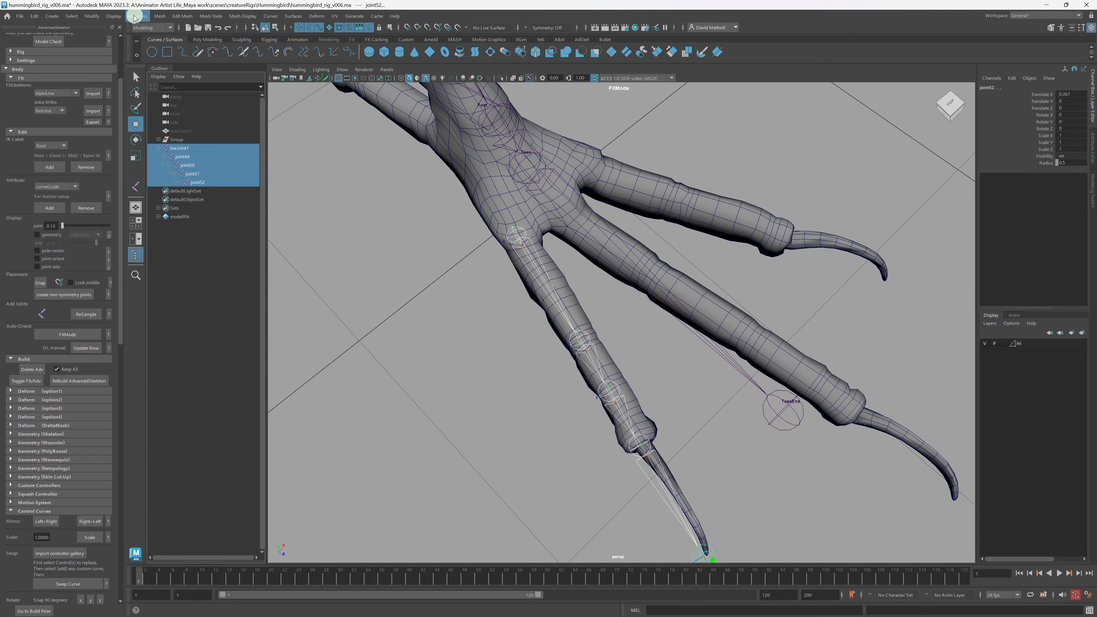
{"action": "left_click", "coordinate": [90, 16]}
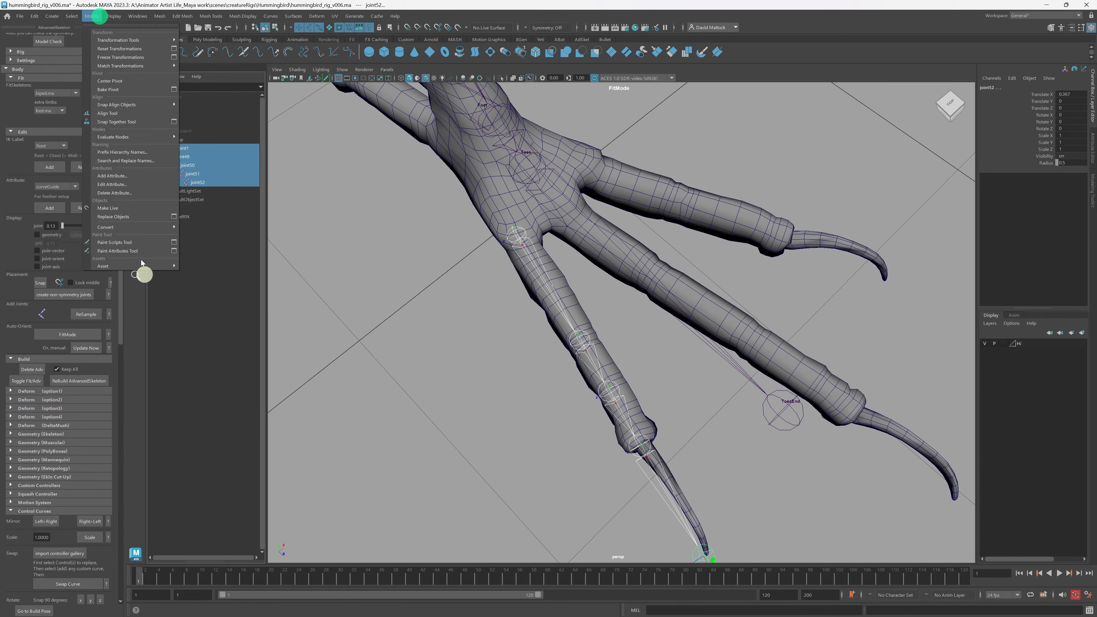
{"action": "left_click", "coordinate": [133, 160]}
{"action": "left_click_drag", "start_coordinate": [946, 91], "coordinate": [747, 90]}
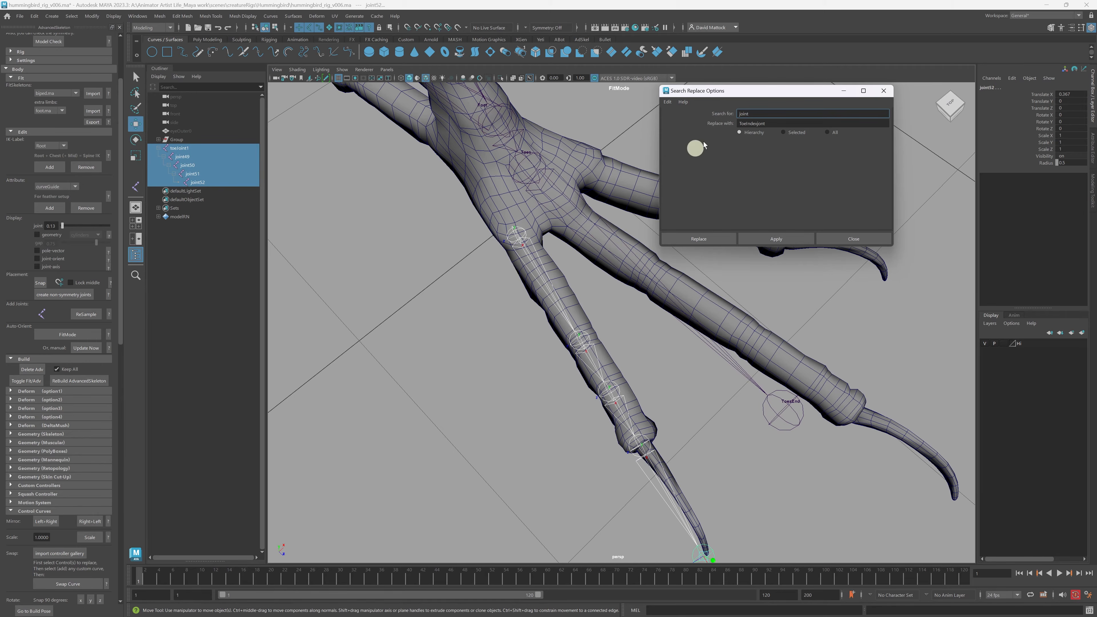
{"action": "key", "text": "Tab"}
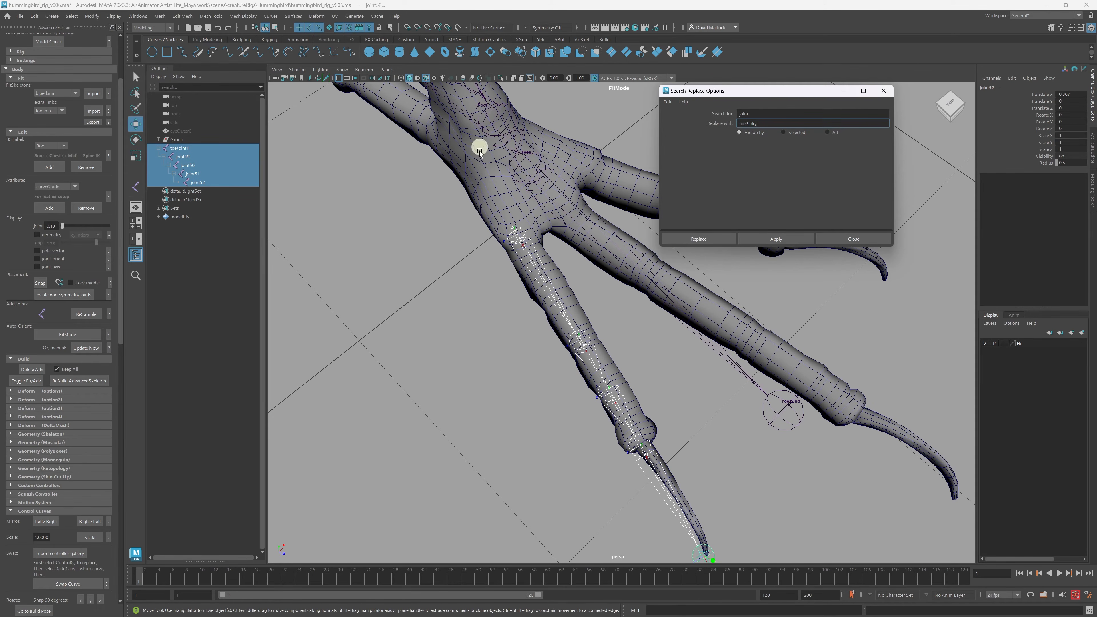
{"action": "left_click", "coordinate": [847, 239]}
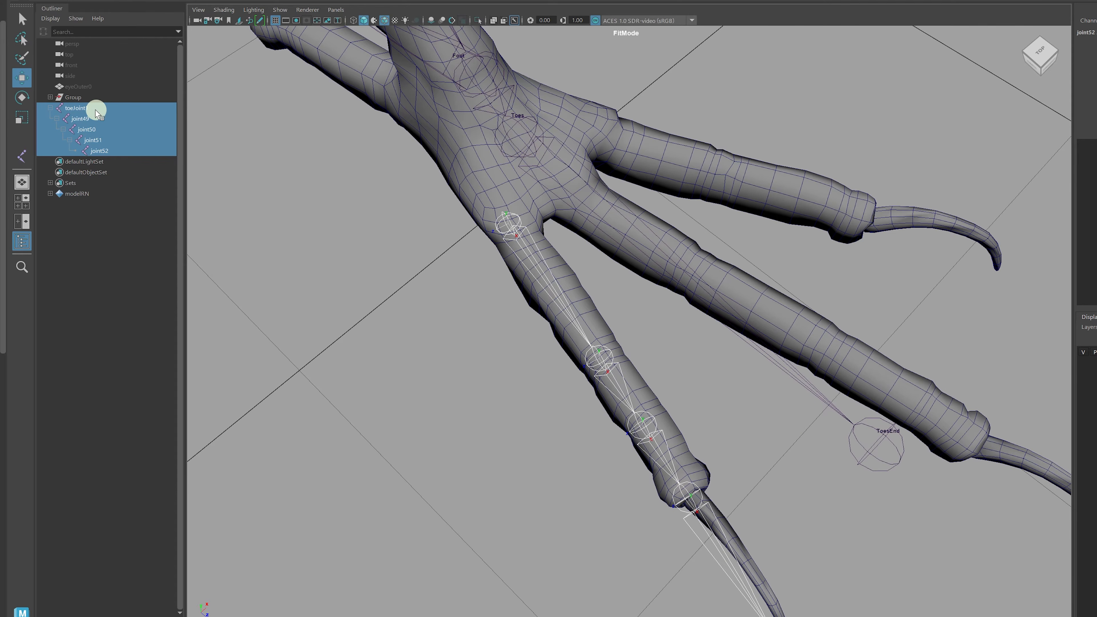
Rename the outer toe chain's root joint to toePinky1 and copy the name for reuse.
{"action": "left_click", "coordinate": [107, 246]}
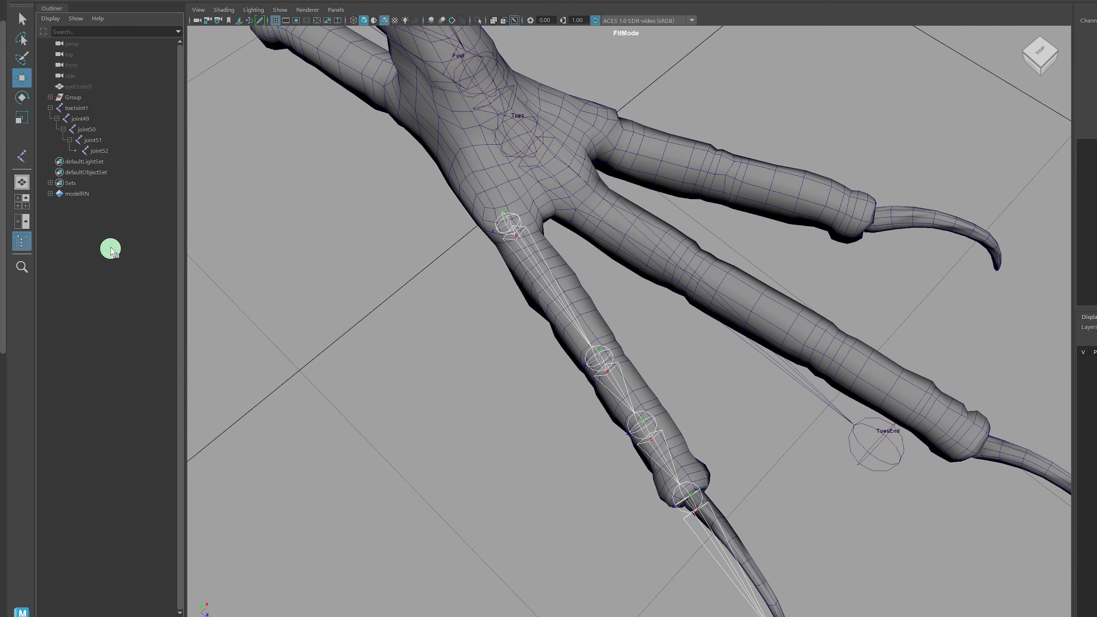
{"action": "double_click", "coordinate": [91, 110]}
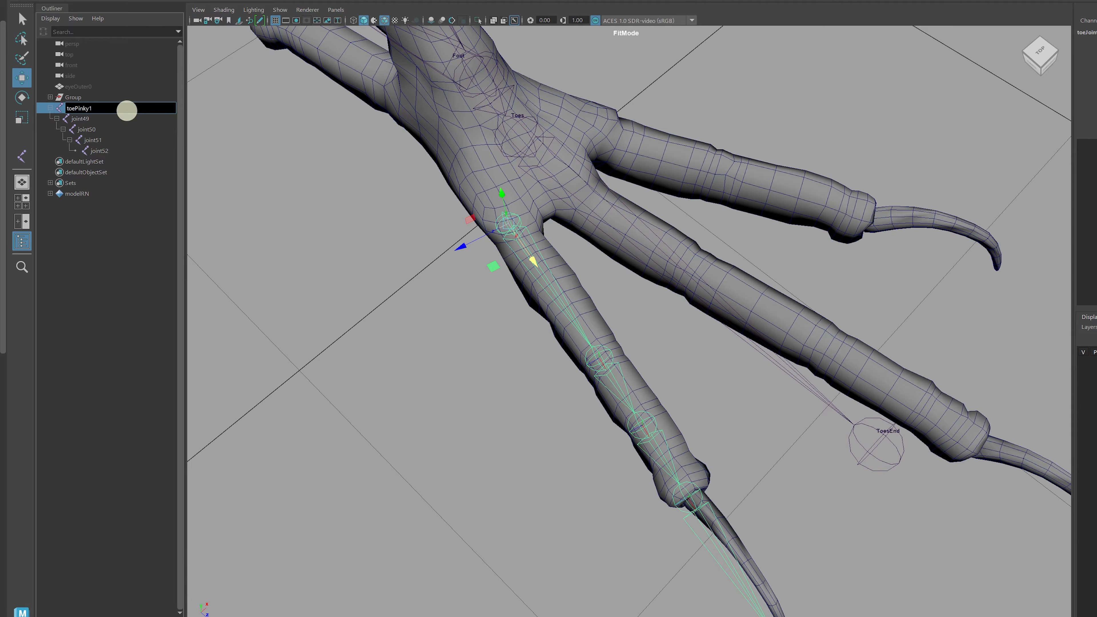
{"action": "left_click_drag", "start_coordinate": [117, 108], "coordinate": [54, 108]}
{"action": "key", "text": "ctrl+c"}
Rename the remaining four joints down the outer toe's chain to toePinky2, toePinky3, toePinky4 and toePinky5.
{"action": "double_click", "coordinate": [87, 118]}
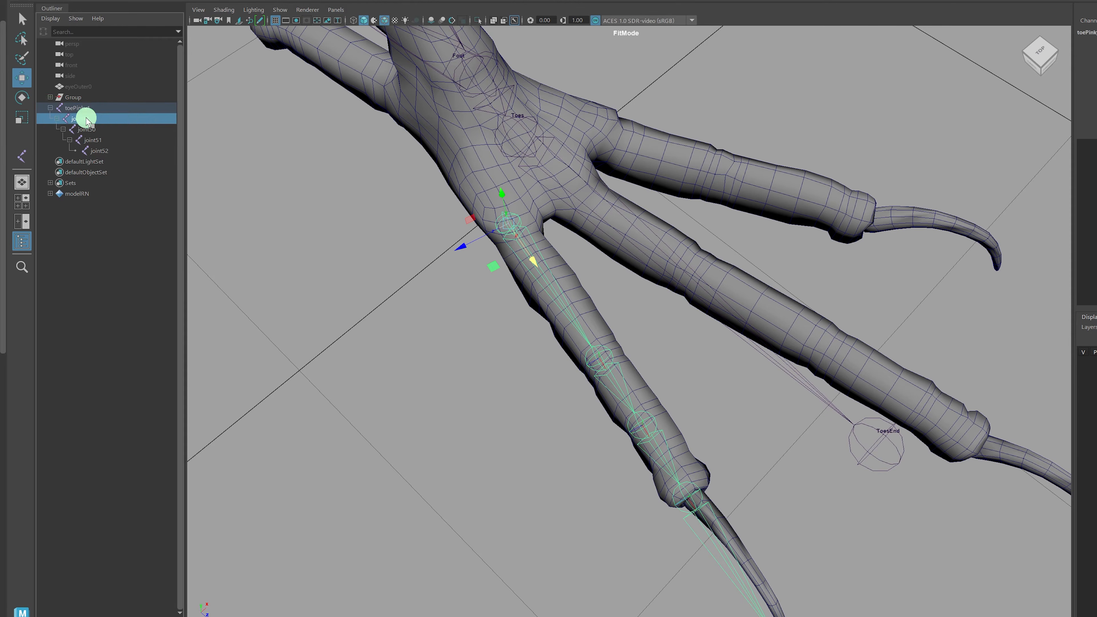
{"action": "left_click", "coordinate": [86, 118]}
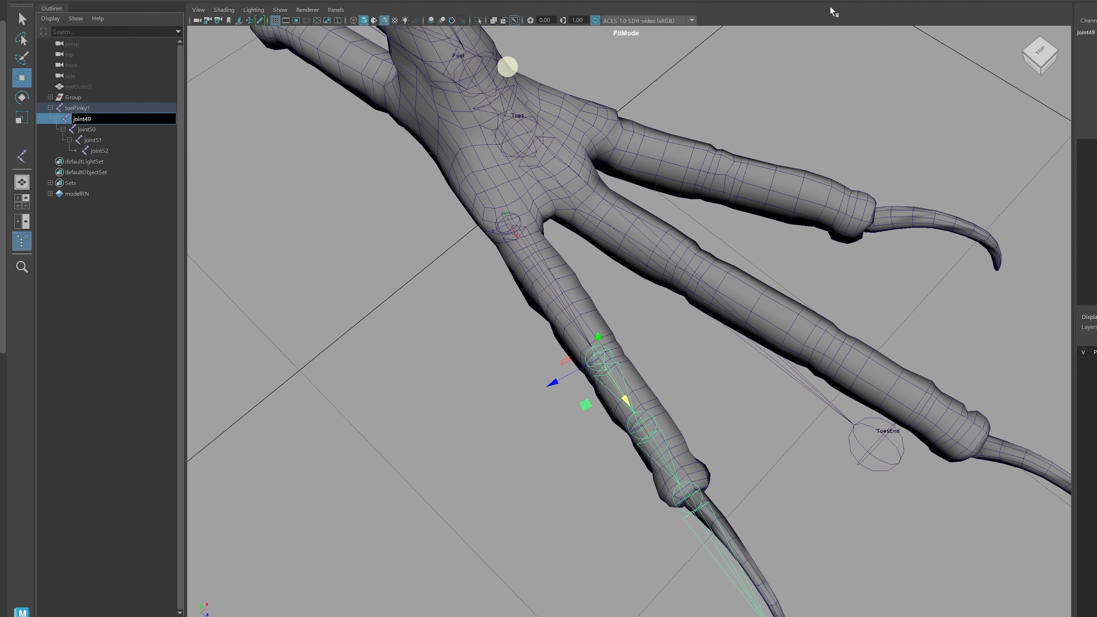
{"action": "left_click_drag", "start_coordinate": [119, 119], "coordinate": [66, 118]}
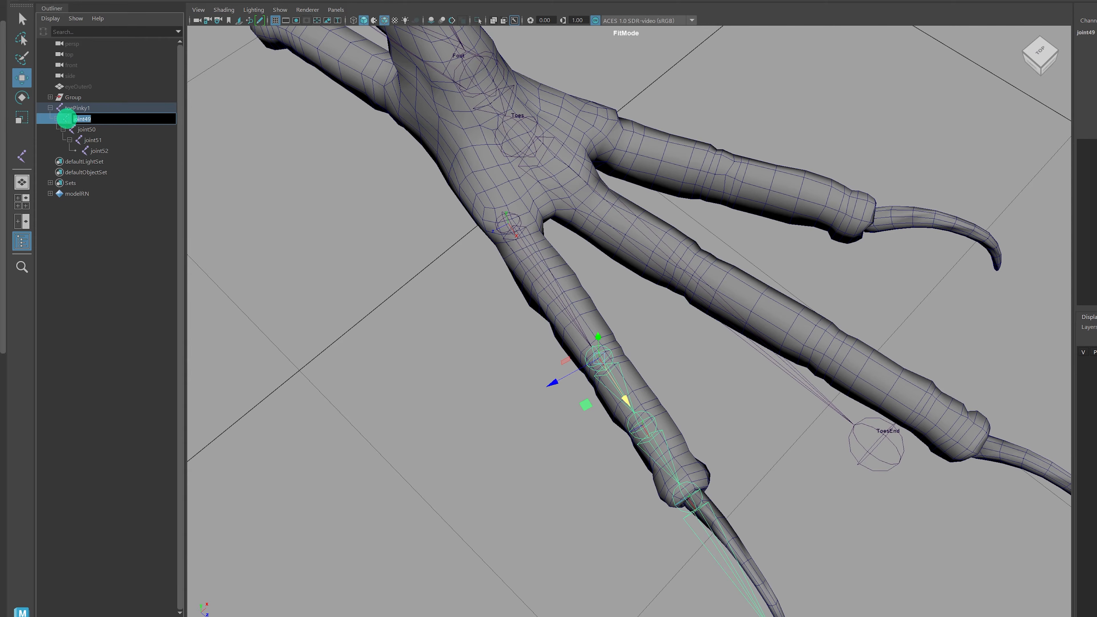
{"action": "key", "text": "ctrl+v"}
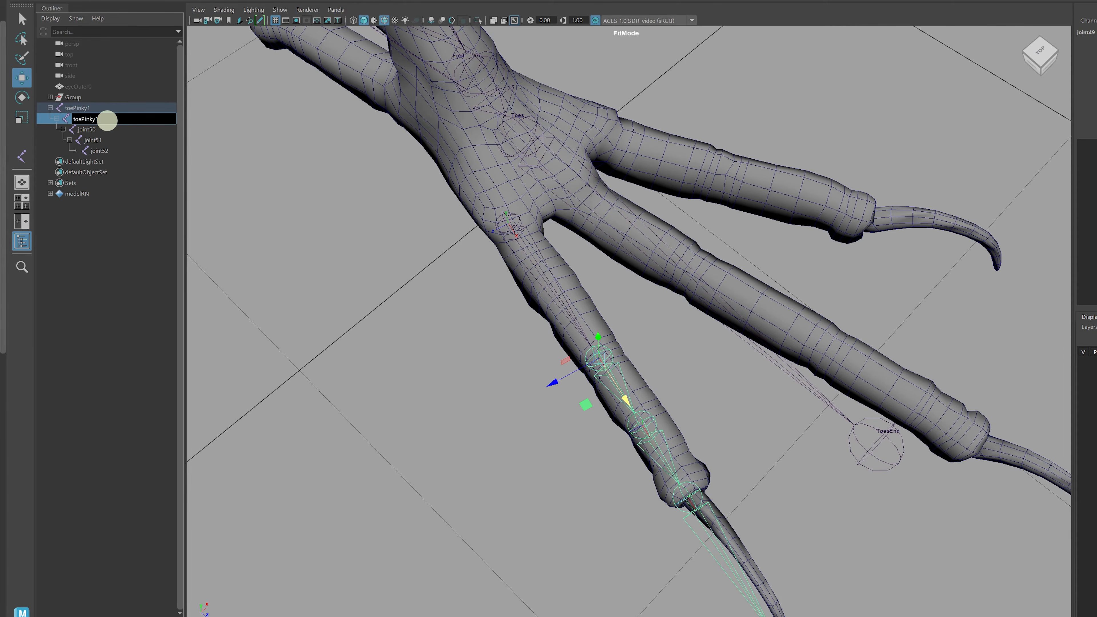
{"action": "double_click", "coordinate": [85, 129]}
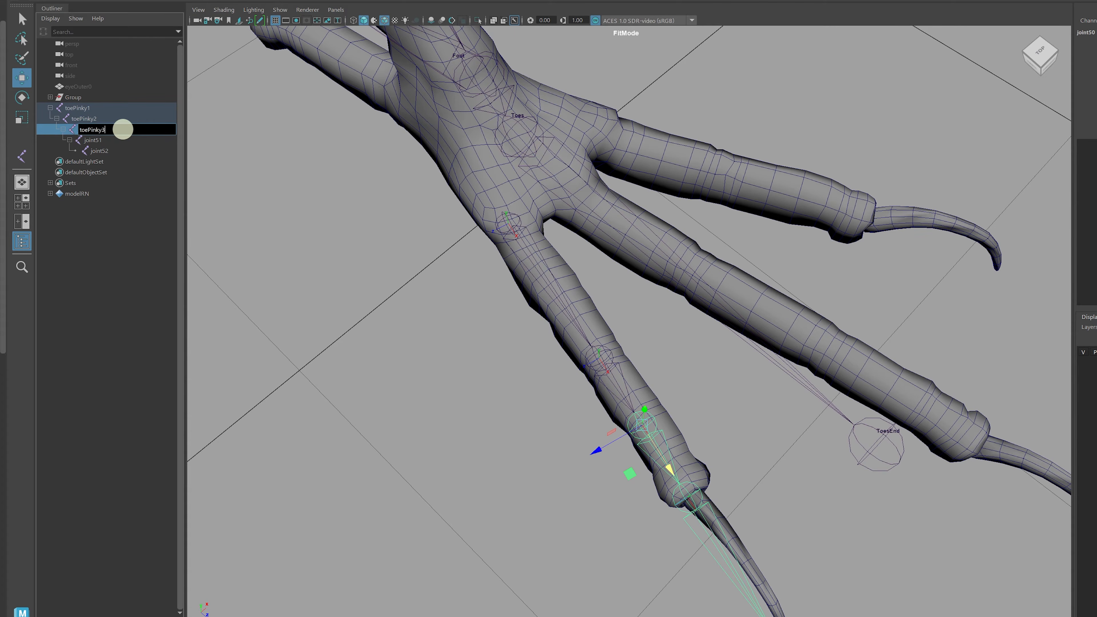
{"action": "double_click", "coordinate": [99, 140]}
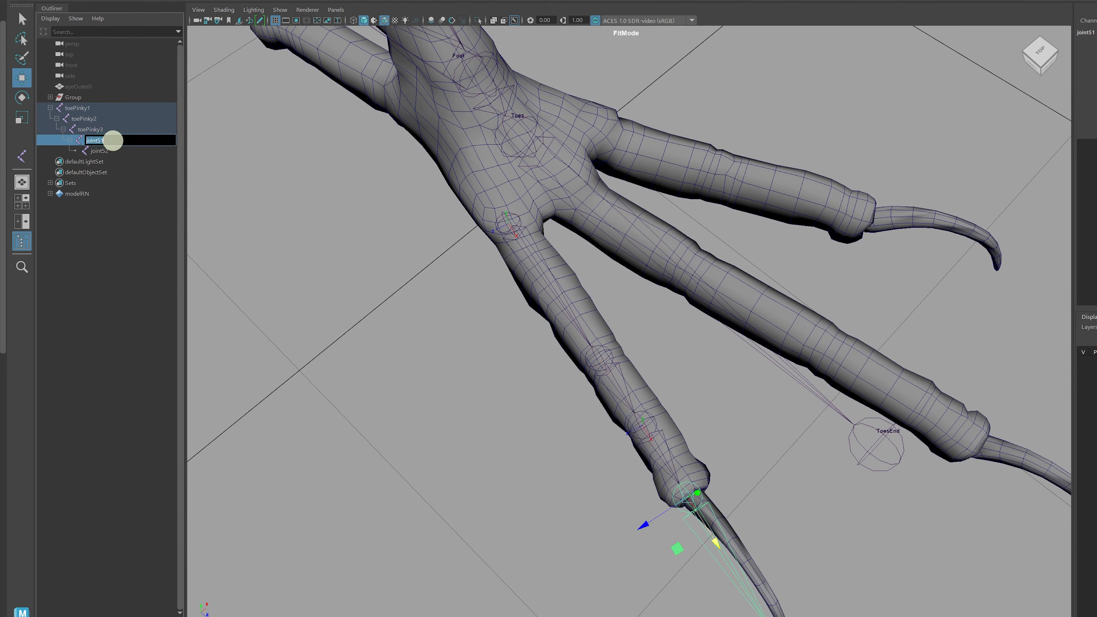
{"action": "double_click", "coordinate": [112, 151]}
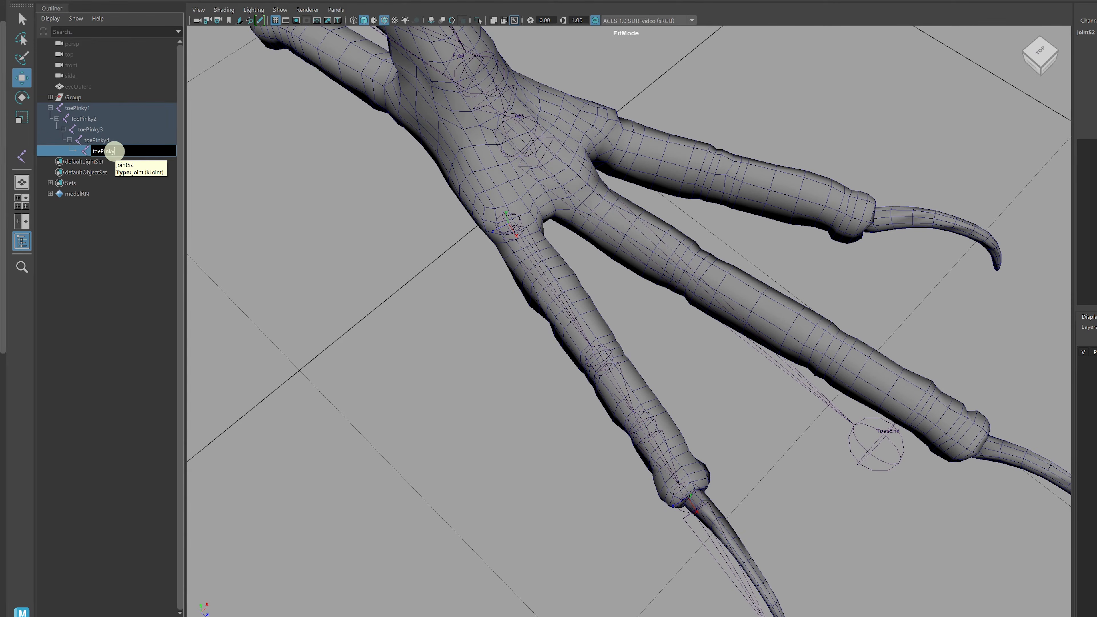
{"action": "key", "text": "Return"}
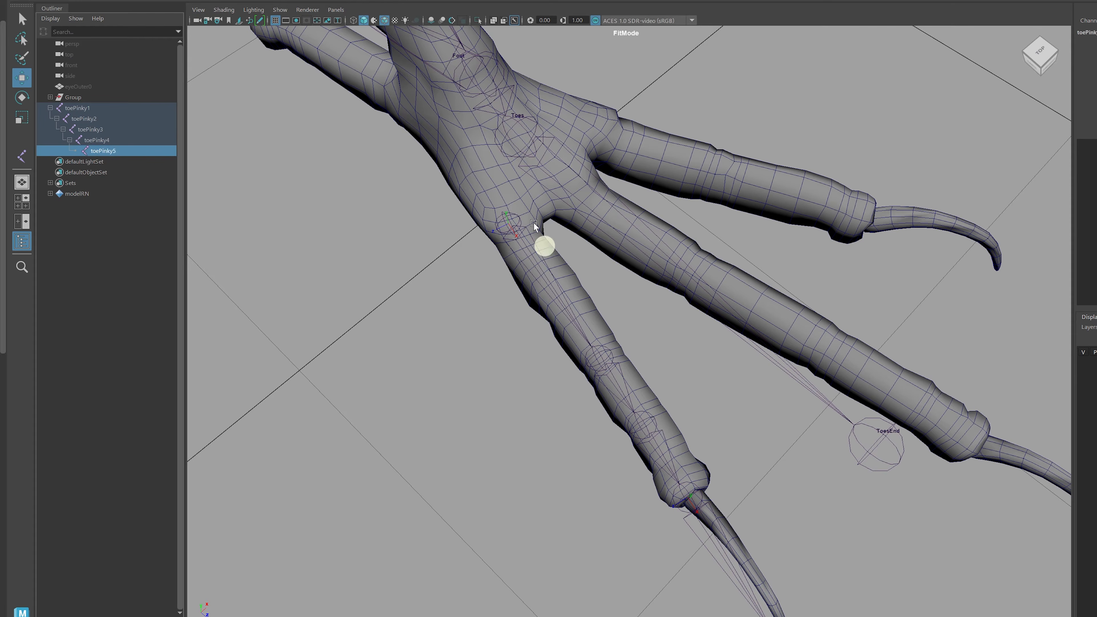
Select the renamed toe joints one after another and examine the chain and foot from above.
{"action": "left_click", "coordinate": [528, 254]}
{"action": "left_click", "coordinate": [616, 381]}
{"action": "left_click", "coordinate": [659, 453]}
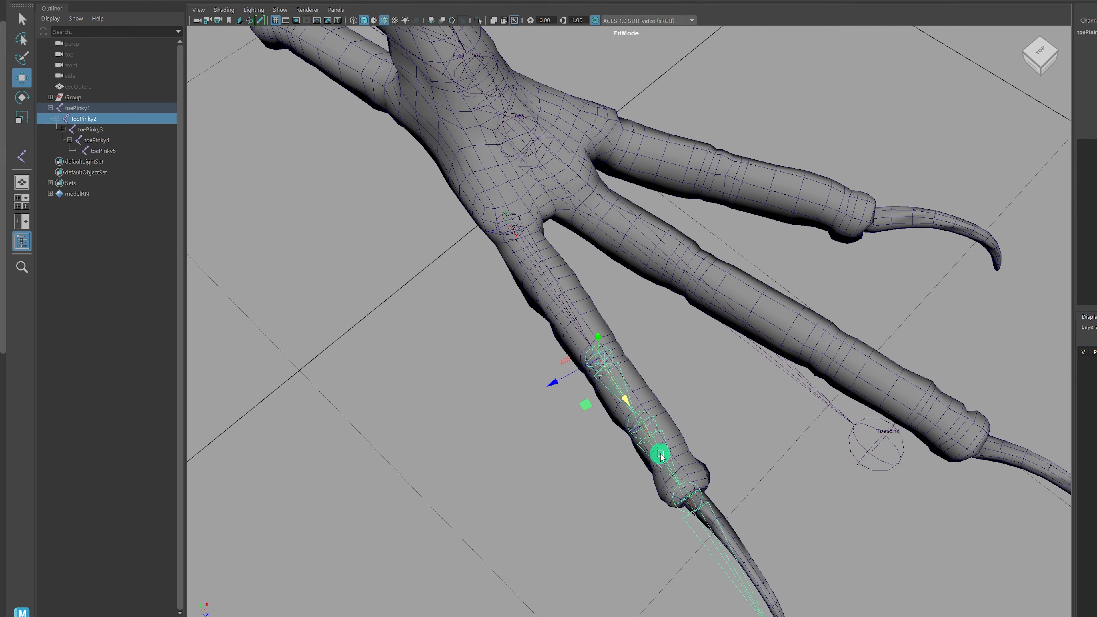
{"action": "left_click", "coordinate": [701, 536]}
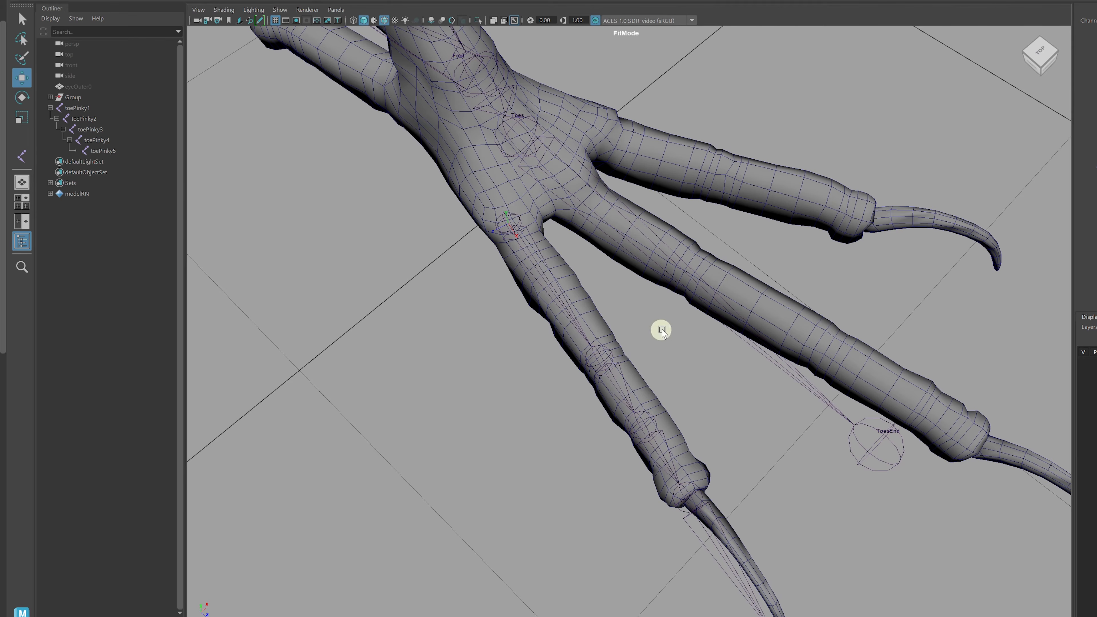
{"action": "right_click_drag", "start_coordinate": [767, 315], "coordinate": [636, 307], "text": "alt"}
{"action": "left_click_drag", "start_coordinate": [637, 307], "coordinate": [583, 328], "text": "alt"}
{"action": "right_click_drag", "start_coordinate": [582, 329], "coordinate": [649, 326], "text": "alt"}
{"action": "mouse_move", "coordinate": [551, 284]}
{"action": "left_mouse_down", "text": "alt"}
{"action": "mouse_move", "coordinate": [664, 259]}
{"action": "mouse_move", "coordinate": [646, 240]}
{"action": "mouse_move", "coordinate": [632, 274]}
{"action": "mouse_move", "coordinate": [588, 277]}
{"action": "mouse_move", "coordinate": [571, 260]}
{"action": "mouse_move", "coordinate": [559, 272]}
{"action": "mouse_move", "coordinate": [575, 281]}
{"action": "mouse_move", "coordinate": [567, 294]}
{"action": "left_mouse_up", "text": "alt"}
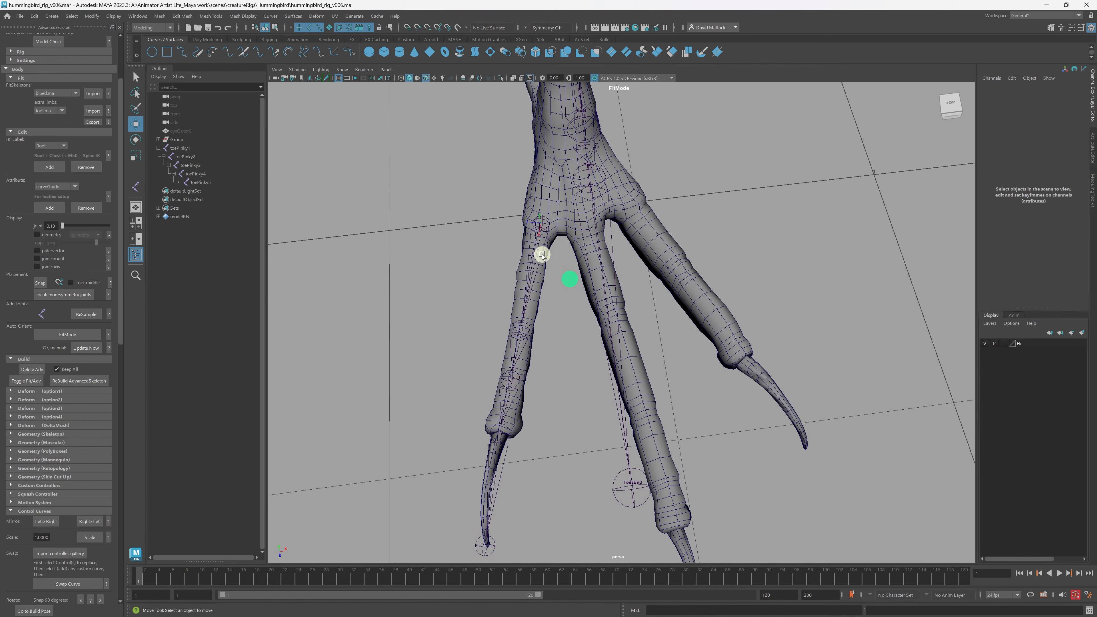
Duplicate the toePinky1 chain and move the copy to the middle toe's base, about Translate X -1.214 and Z 0.161.
{"action": "left_click", "coordinate": [542, 255]}
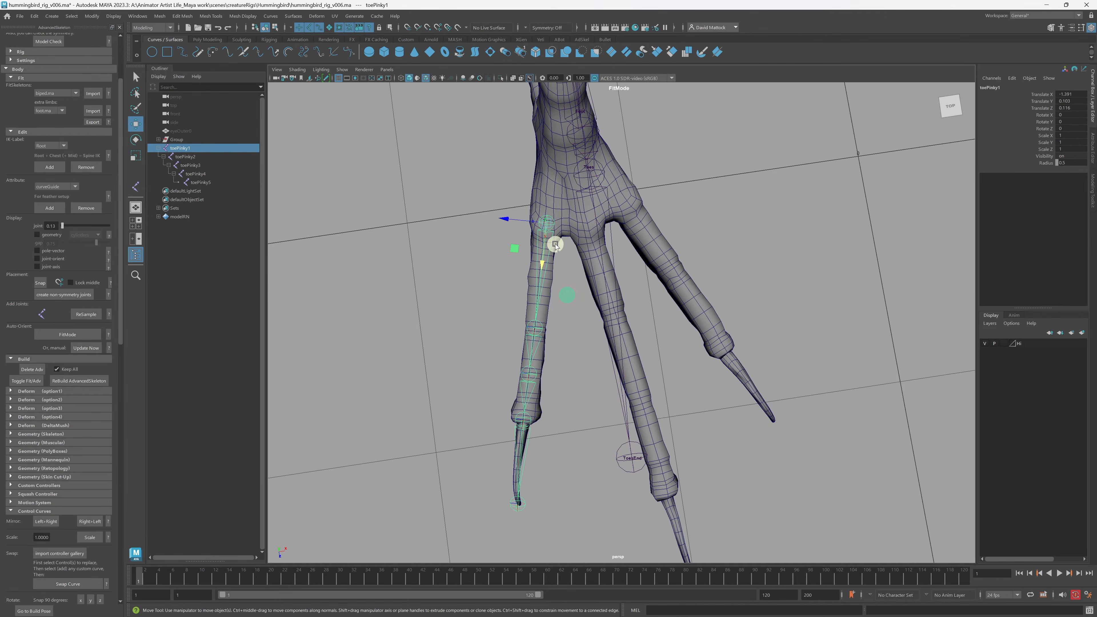
{"action": "key", "text": "ctrl+d"}
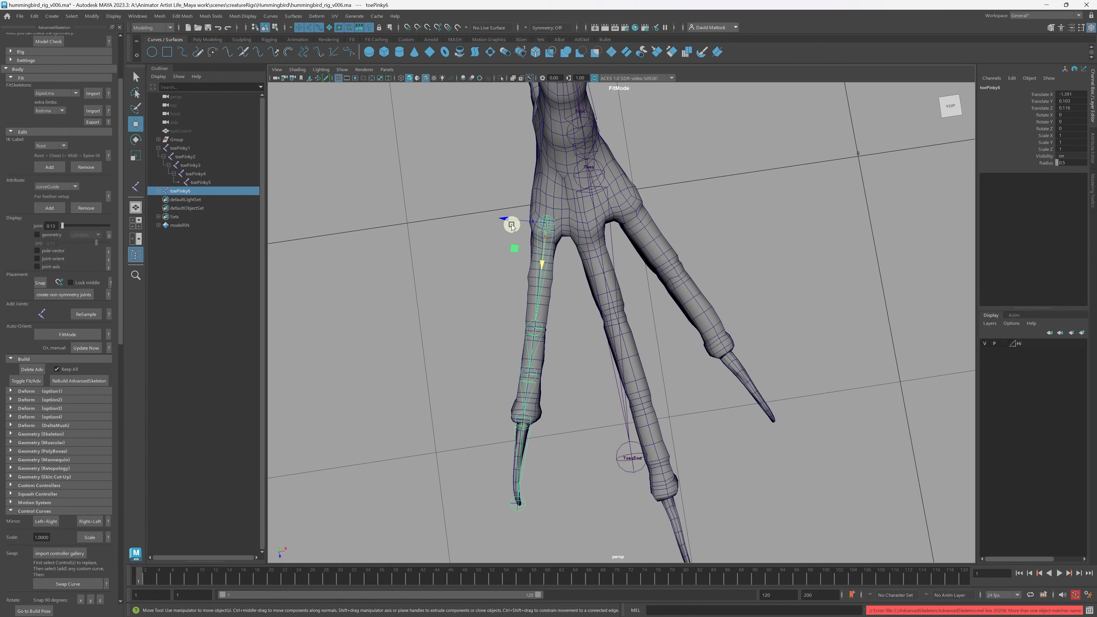
{"action": "left_click", "coordinate": [158, 192]}
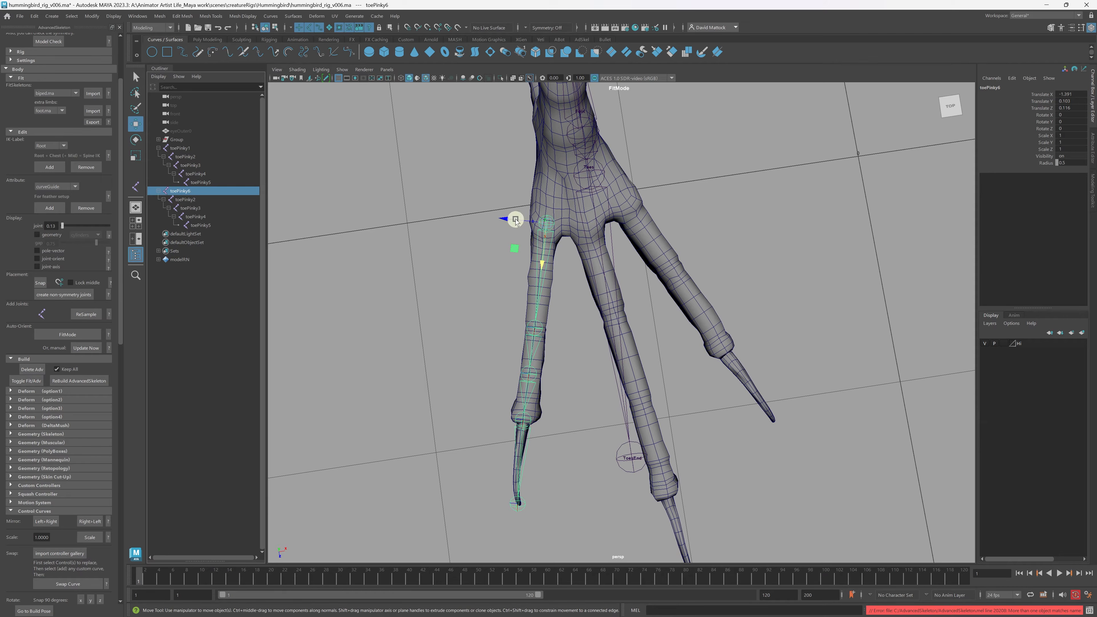
{"action": "left_click_drag", "start_coordinate": [516, 220], "coordinate": [558, 228]}
Rotate the duplicated chain about its root to about Rotate Y 22.274 so it follows the middle toe.
{"action": "left_click_drag", "start_coordinate": [620, 304], "coordinate": [626, 314], "text": "alt"}
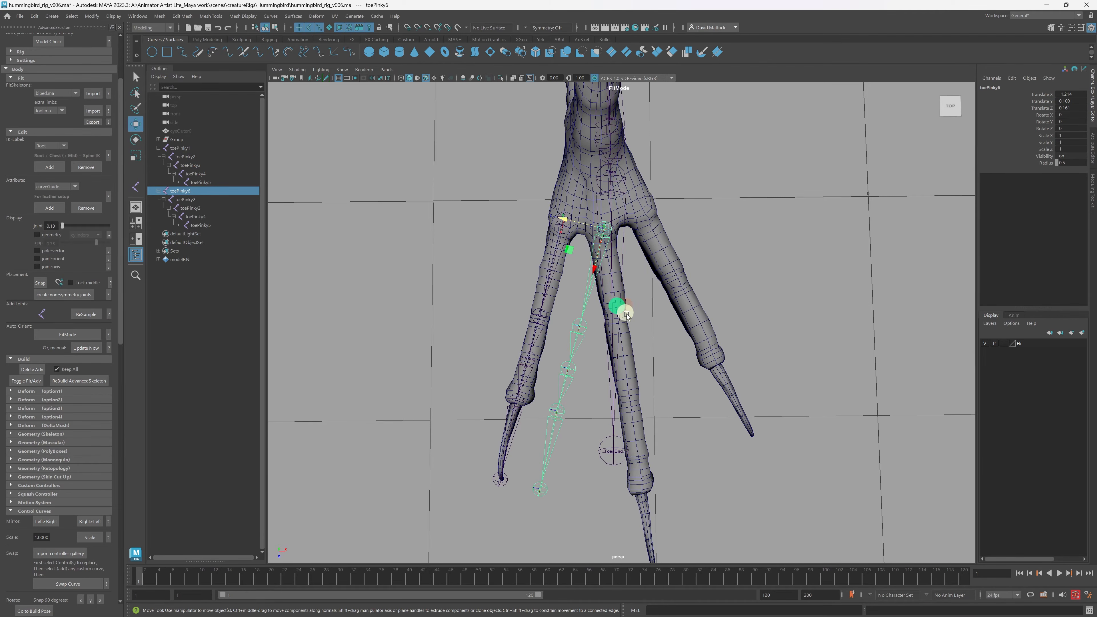
{"action": "key", "text": "e"}
{"action": "mouse_move", "coordinate": [566, 250]}
{"action": "left_mouse_down"}
{"action": "mouse_move", "coordinate": [581, 252]}
{"action": "mouse_move", "coordinate": [577, 267]}
{"action": "left_mouse_up"}
{"action": "mouse_move", "coordinate": [645, 350]}
{"action": "left_mouse_down", "text": "alt"}
{"action": "mouse_move", "coordinate": [693, 327]}
{"action": "mouse_move", "coordinate": [766, 327]}
{"action": "mouse_move", "coordinate": [649, 328]}
{"action": "left_mouse_up", "text": "alt"}
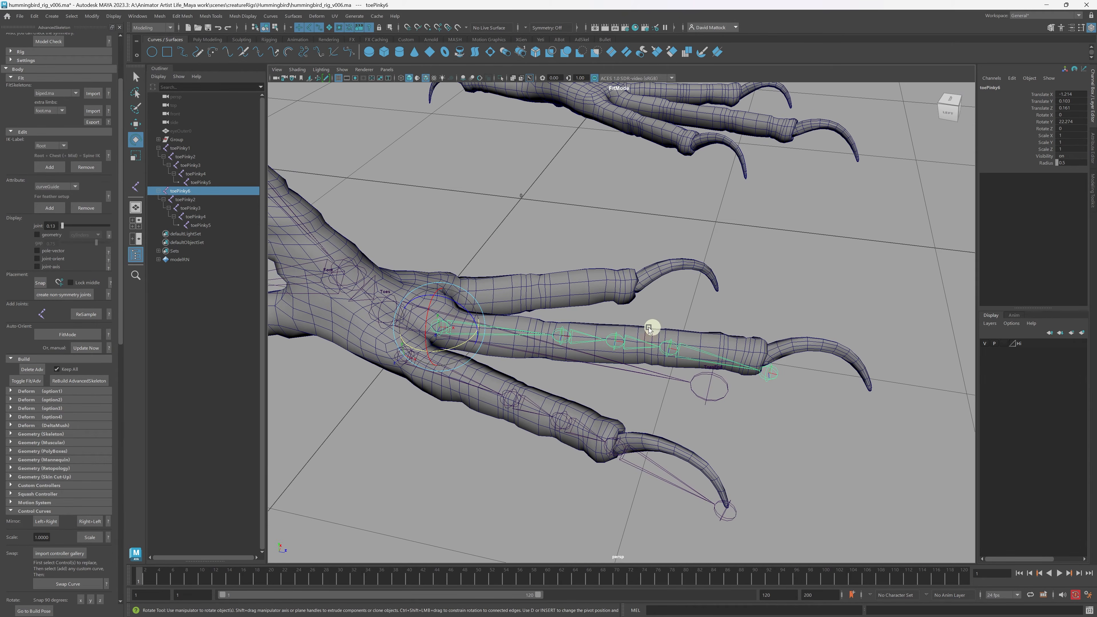
Move the copied chain's second and third joints forward along the middle toe towards its knuckles.
{"action": "left_click", "coordinate": [570, 339]}
{"action": "key", "text": "bracketleft"}
{"action": "key", "text": "w"}
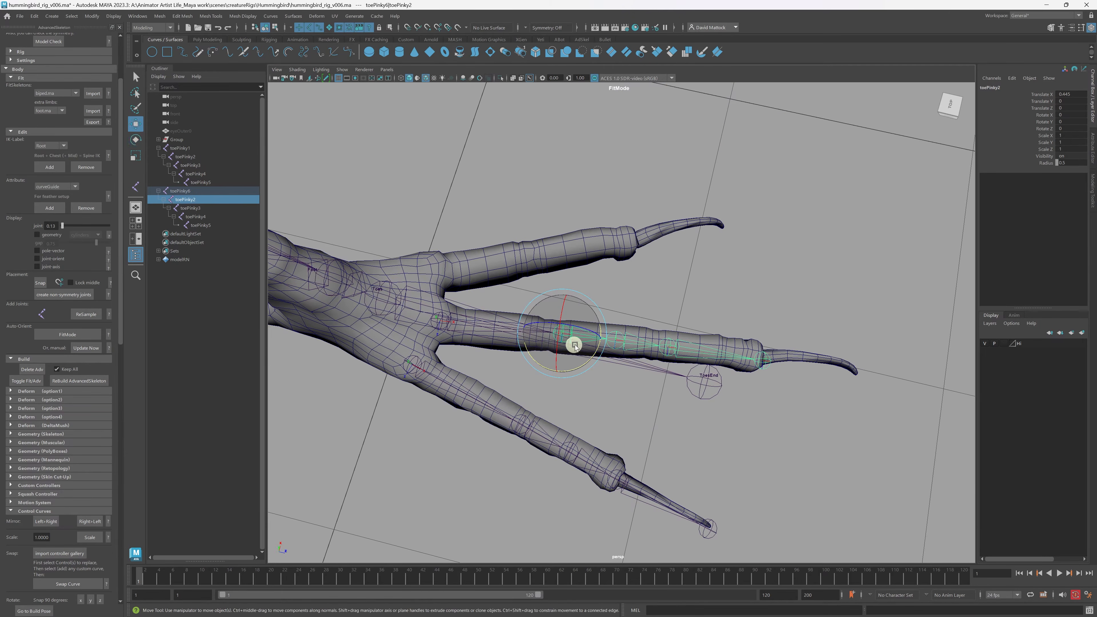
{"action": "left_click_drag", "start_coordinate": [575, 346], "coordinate": [653, 333], "text": "alt"}
{"action": "left_click", "coordinate": [623, 339]}
{"action": "left_click", "coordinate": [584, 332]}
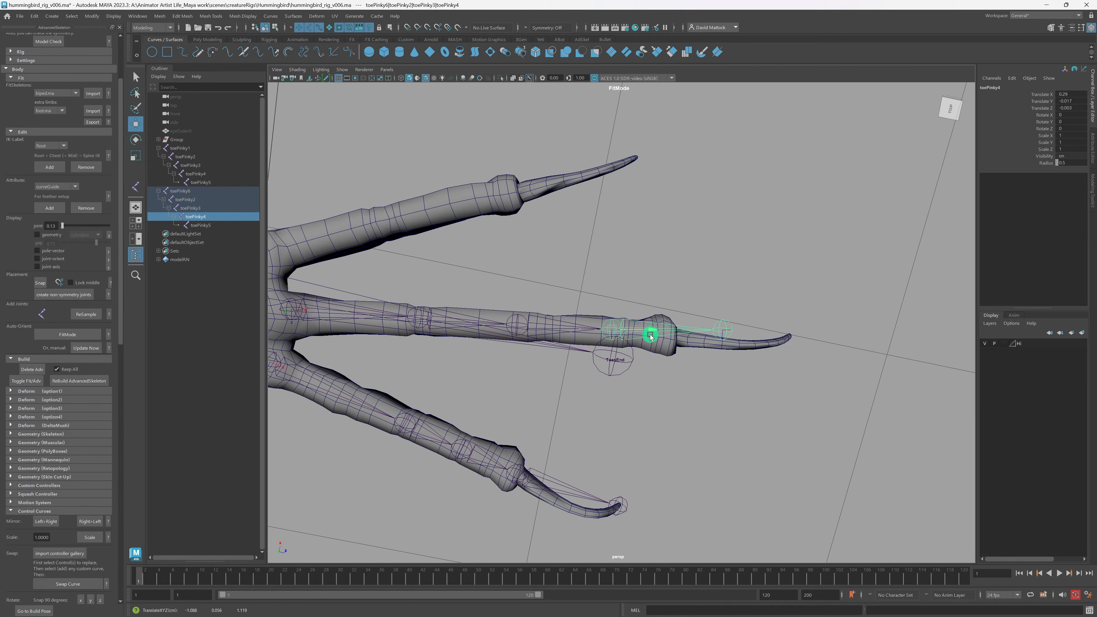
Move the copied chain's fourth joint to the middle toe's last knuckle, about Translate X 0.416, and the end joint to the claw tip.
{"action": "left_click_drag", "start_coordinate": [636, 350], "coordinate": [628, 379], "text": "alt"}
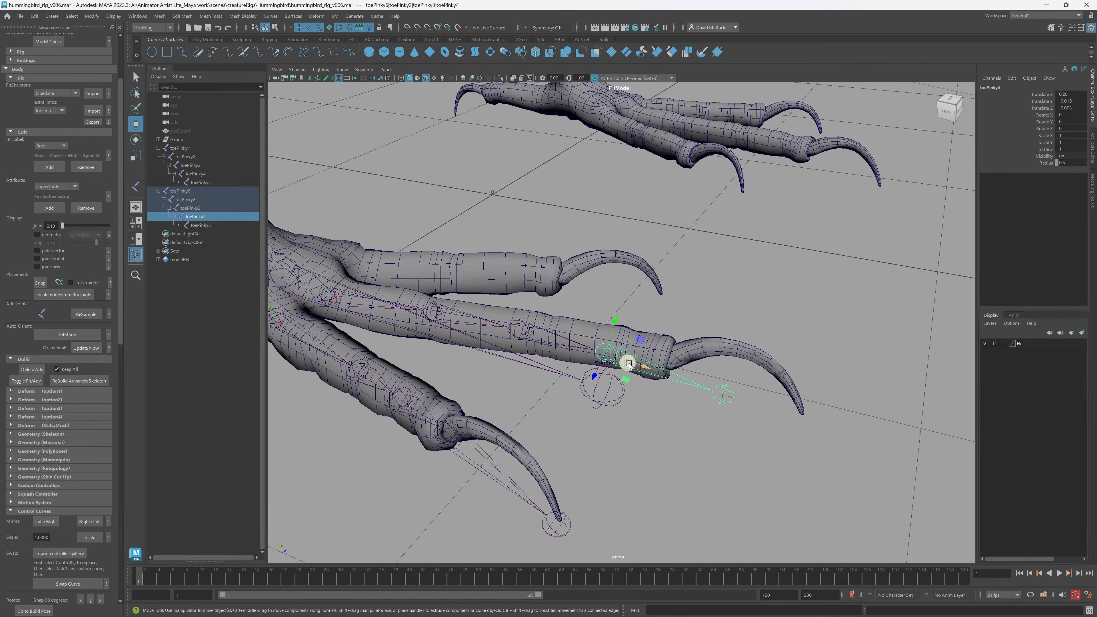
{"action": "left_click_drag", "start_coordinate": [629, 364], "coordinate": [674, 376]}
{"action": "left_click", "coordinate": [658, 332]}
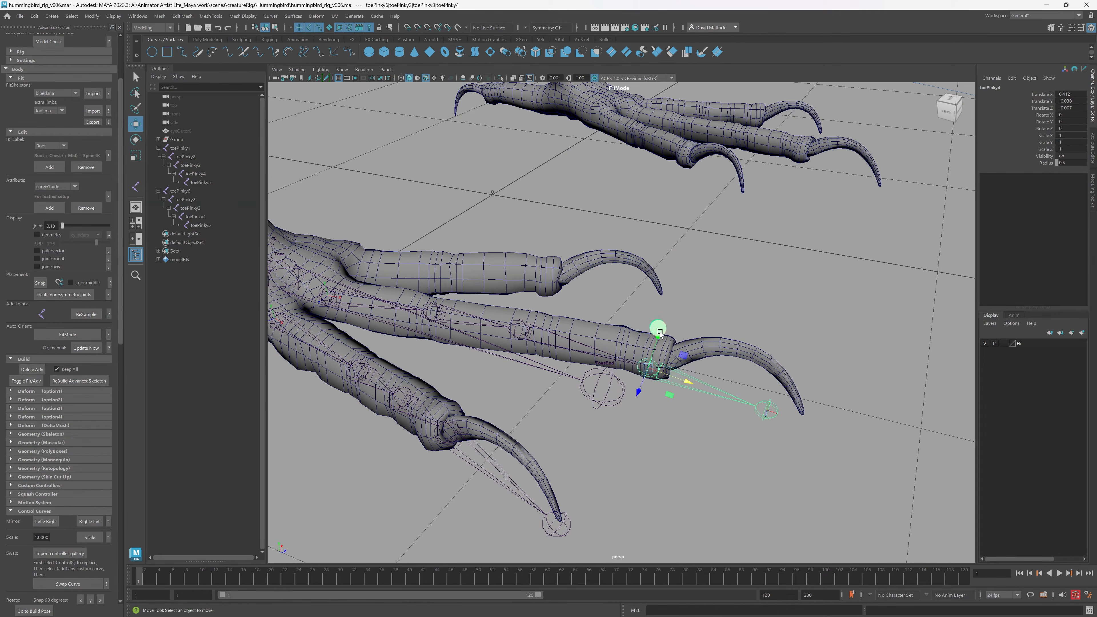
{"action": "left_click", "coordinate": [651, 360]}
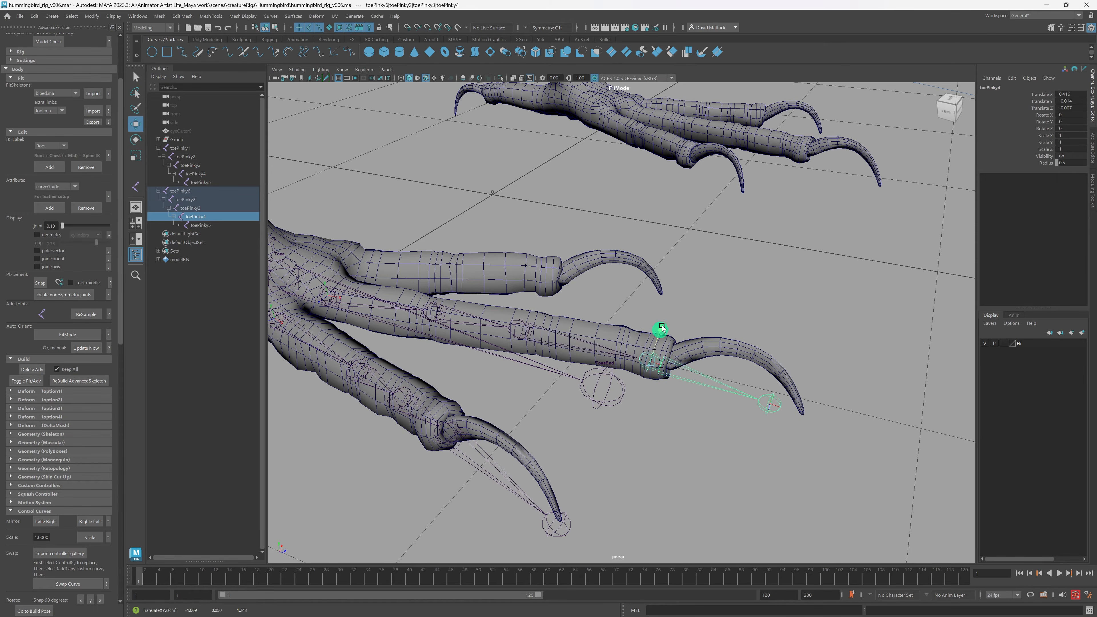
{"action": "left_click", "coordinate": [771, 394]}
{"action": "left_click_drag", "start_coordinate": [807, 412], "coordinate": [835, 424]}
{"action": "left_click_drag", "start_coordinate": [602, 334], "coordinate": [654, 324], "text": "alt"}
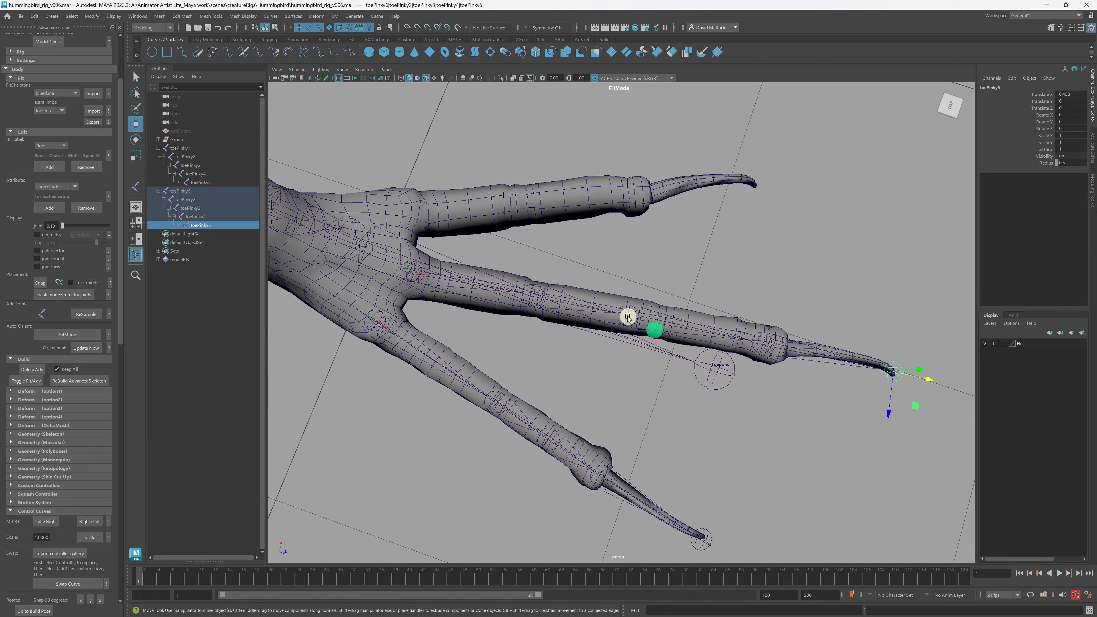
Shift only the third joint along the middle toe to about Translate X 0.397 and Y -0.009, keeping its child joints in place.
{"action": "left_click", "coordinate": [625, 314]}
{"action": "left_click", "coordinate": [660, 327]}
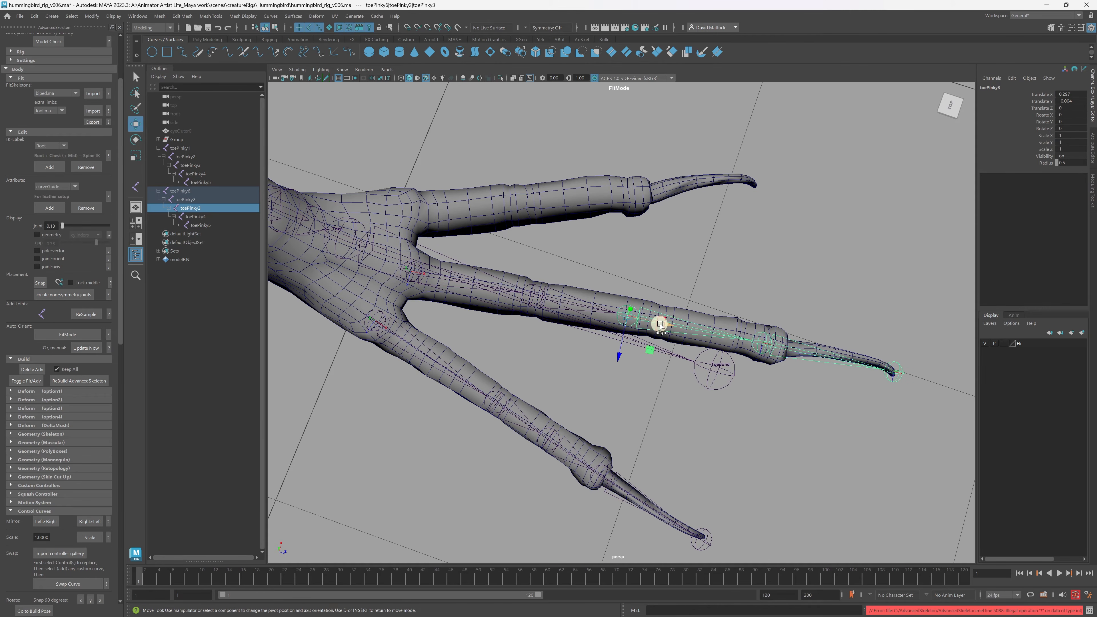
{"action": "key", "text": "d"}
{"action": "left_click_drag", "start_coordinate": [673, 325], "coordinate": [410, 287]}
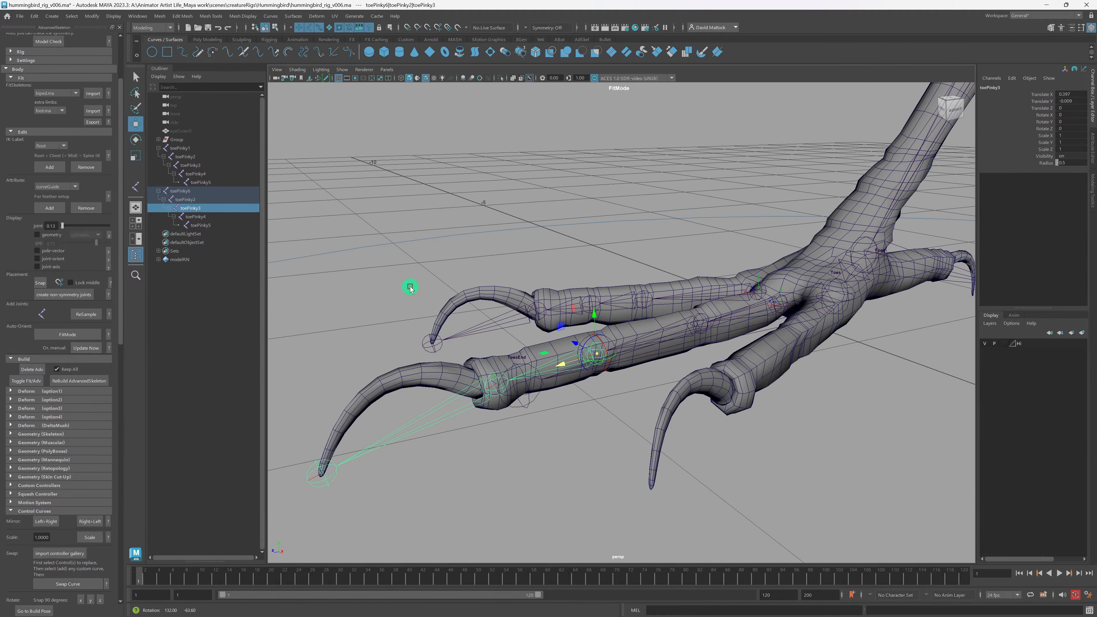
{"action": "left_click_drag", "start_coordinate": [532, 293], "coordinate": [668, 304], "text": "alt"}
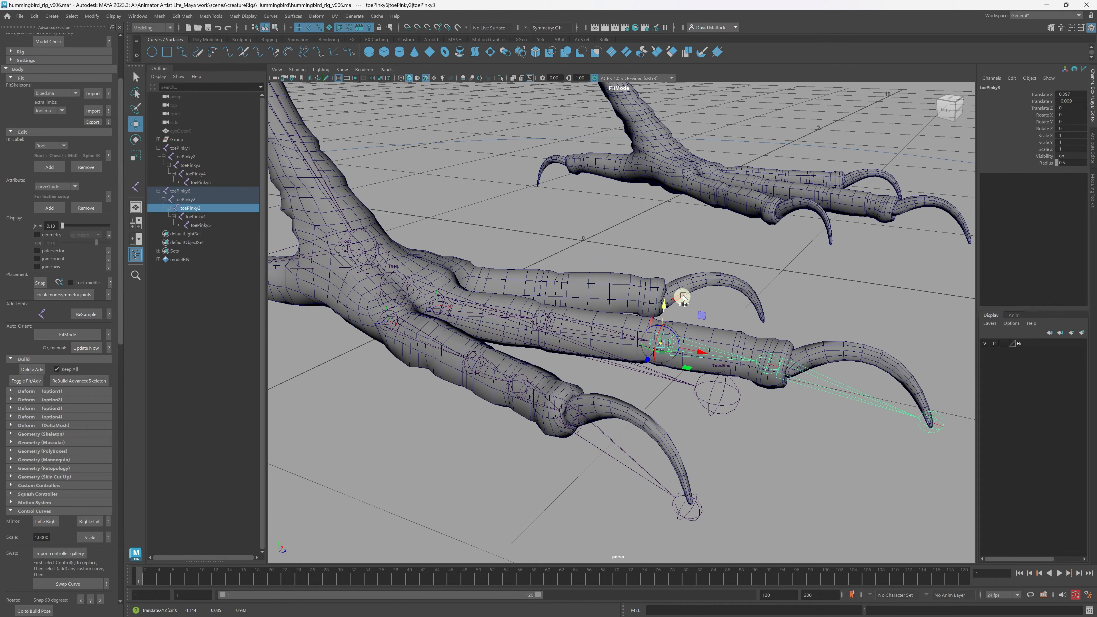
Rename the middle toe chain's root joint as toeMid1 and copy its base name for reuse.
{"action": "left_click", "coordinate": [135, 77]}
{"action": "left_click_drag", "start_coordinate": [518, 268], "coordinate": [595, 242], "text": "alt"}
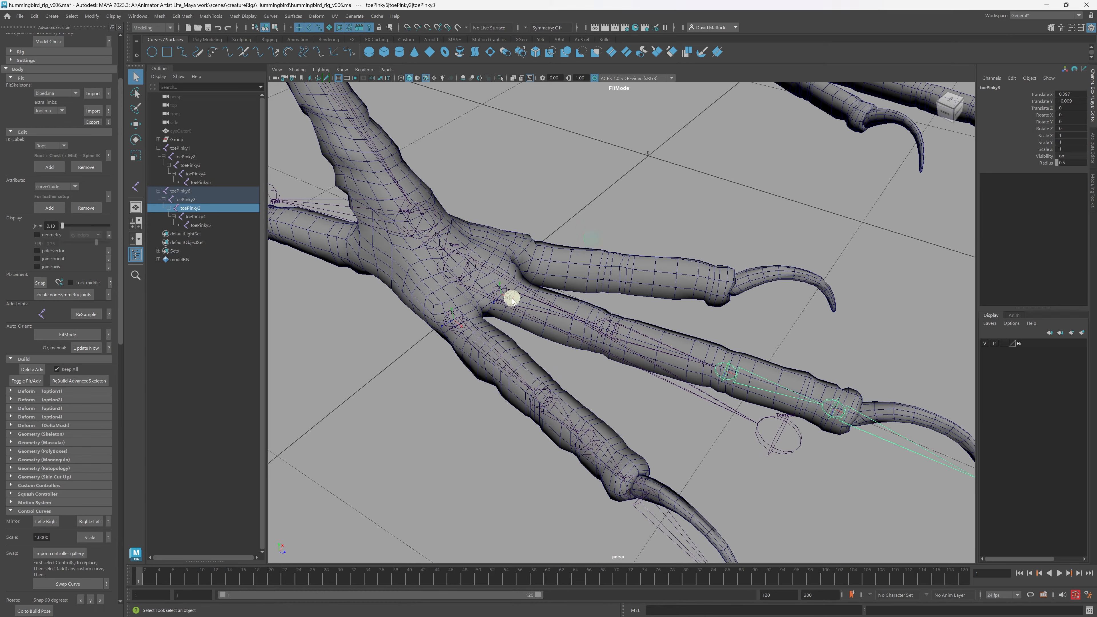
{"action": "left_click", "coordinate": [528, 301]}
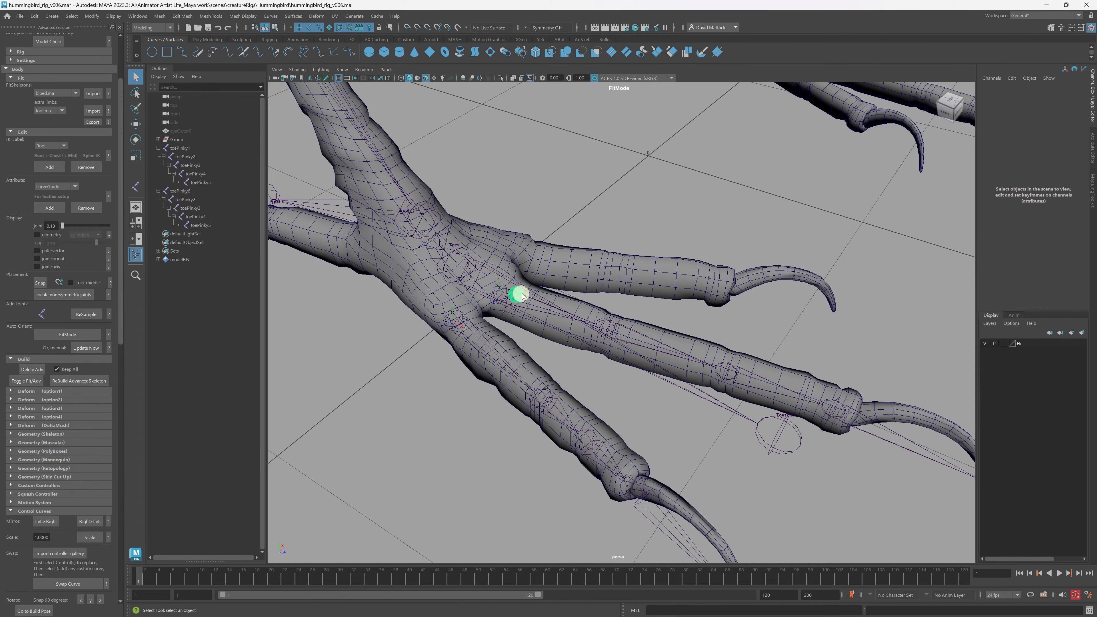
{"action": "left_click_drag", "start_coordinate": [600, 307], "coordinate": [735, 338], "text": "alt"}
{"action": "left_click", "coordinate": [657, 244]}
{"action": "left_click_drag", "start_coordinate": [657, 244], "coordinate": [600, 296], "text": "alt"}
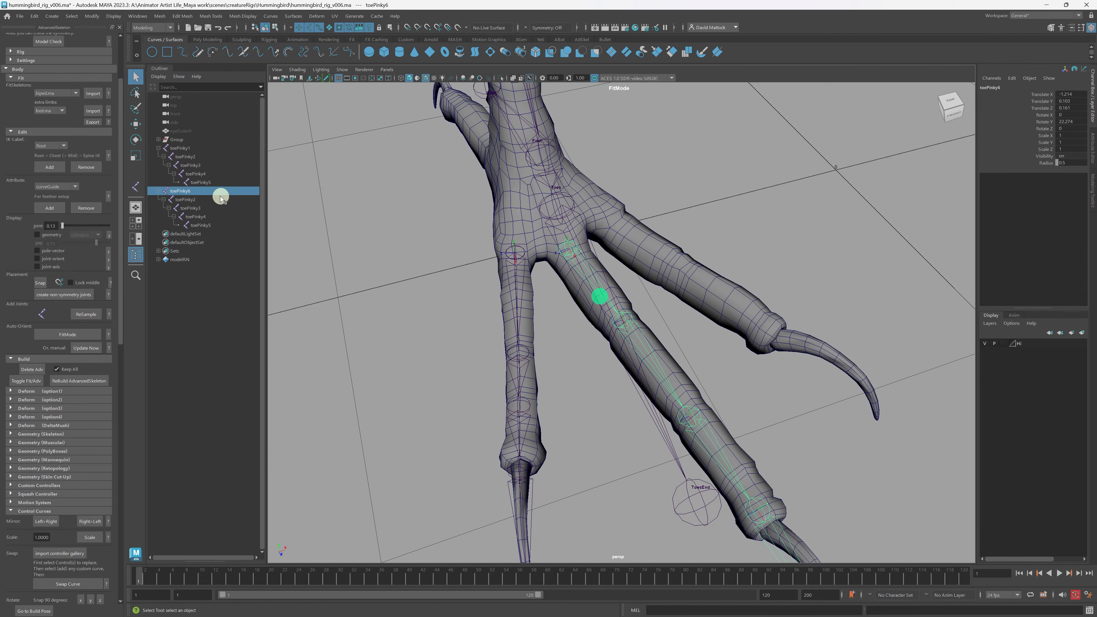
{"action": "double_click", "coordinate": [180, 191]}
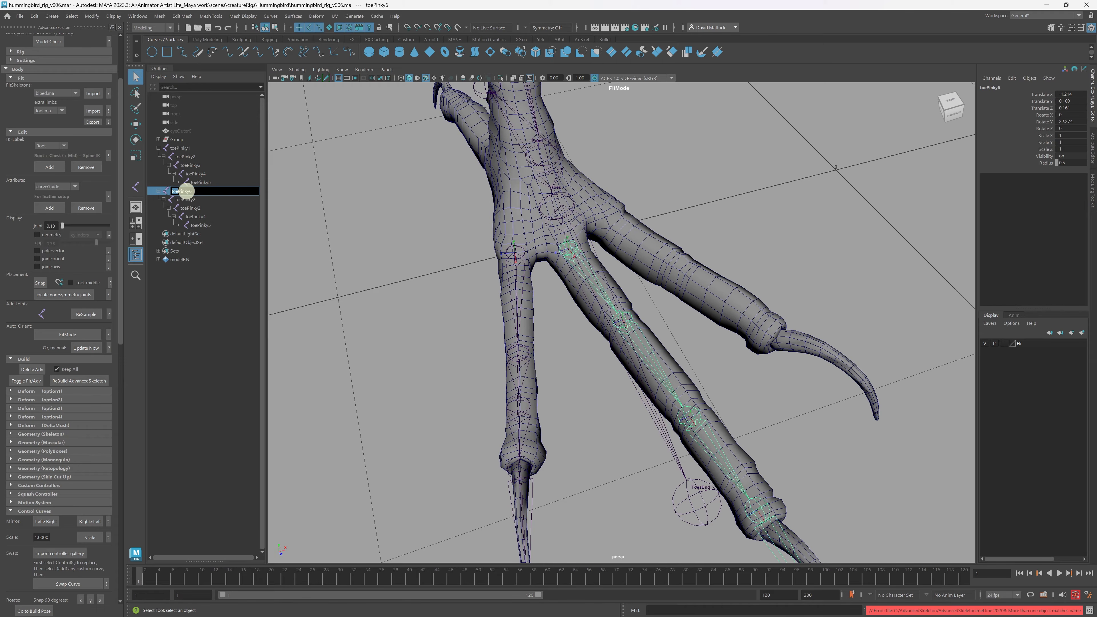
{"action": "type", "text": "toeMid1"}
{"action": "left_click_drag", "start_coordinate": [197, 192], "coordinate": [143, 192]}
{"action": "key", "text": "ctrl+c"}
Rename the remaining four joints down the middle toe's chain to toeMid2, toeMid3, toeMid4 and toeMid5.
{"action": "double_click", "coordinate": [193, 200]}
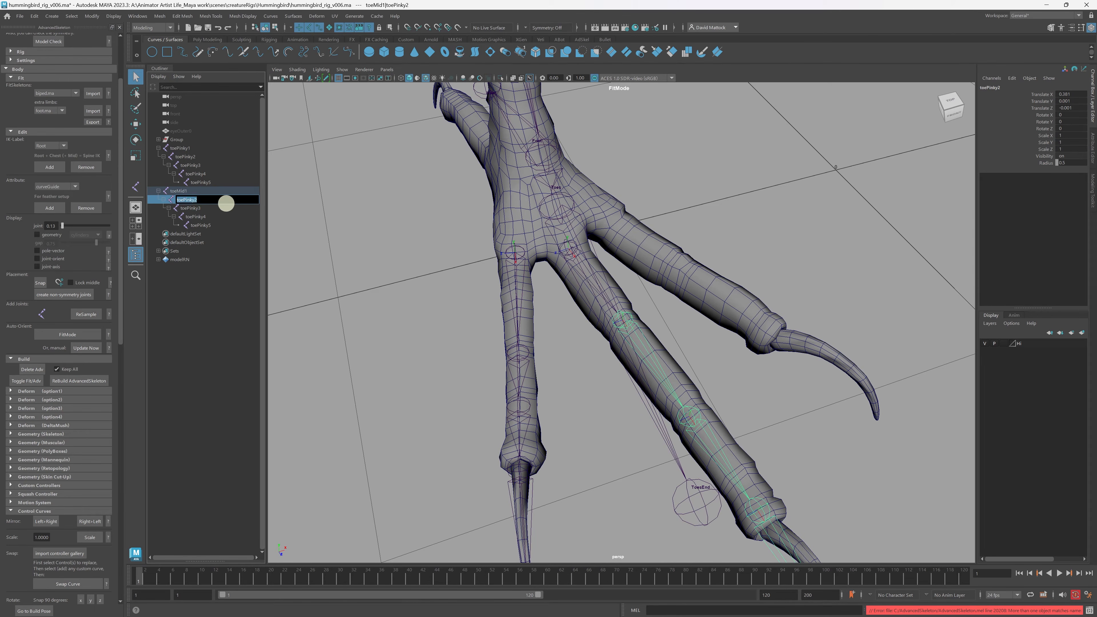
{"action": "key", "text": "ctrl+v"}
{"action": "double_click", "coordinate": [203, 210]}
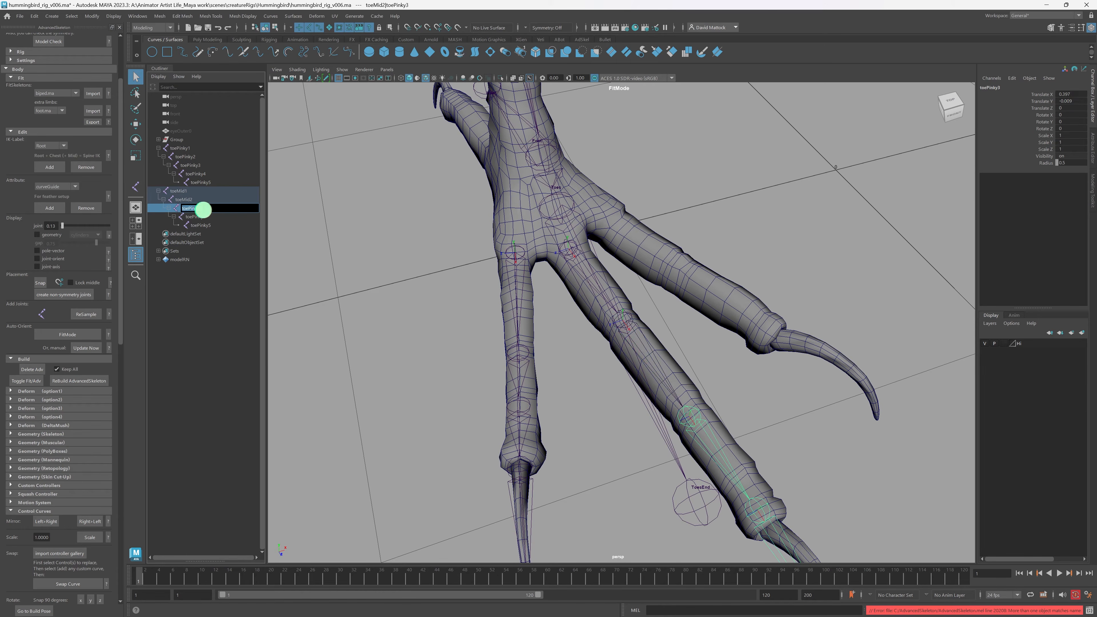
{"action": "double_click", "coordinate": [218, 216]}
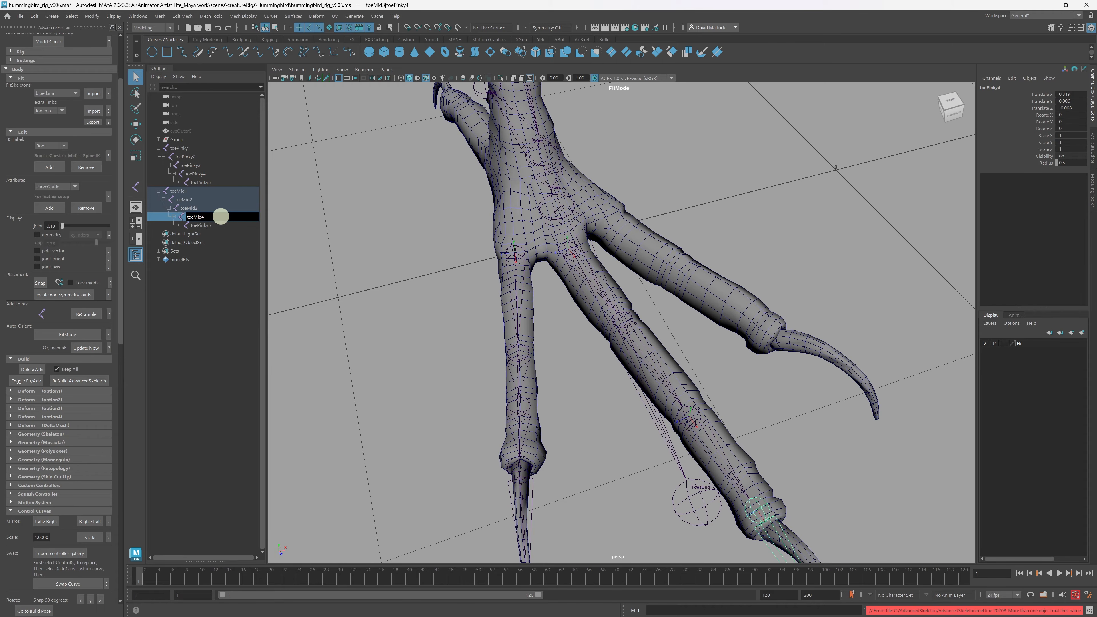
{"action": "type", "text": "toeMid4"}
{"action": "key", "text": "Return"}
{"action": "double_click", "coordinate": [212, 225]}
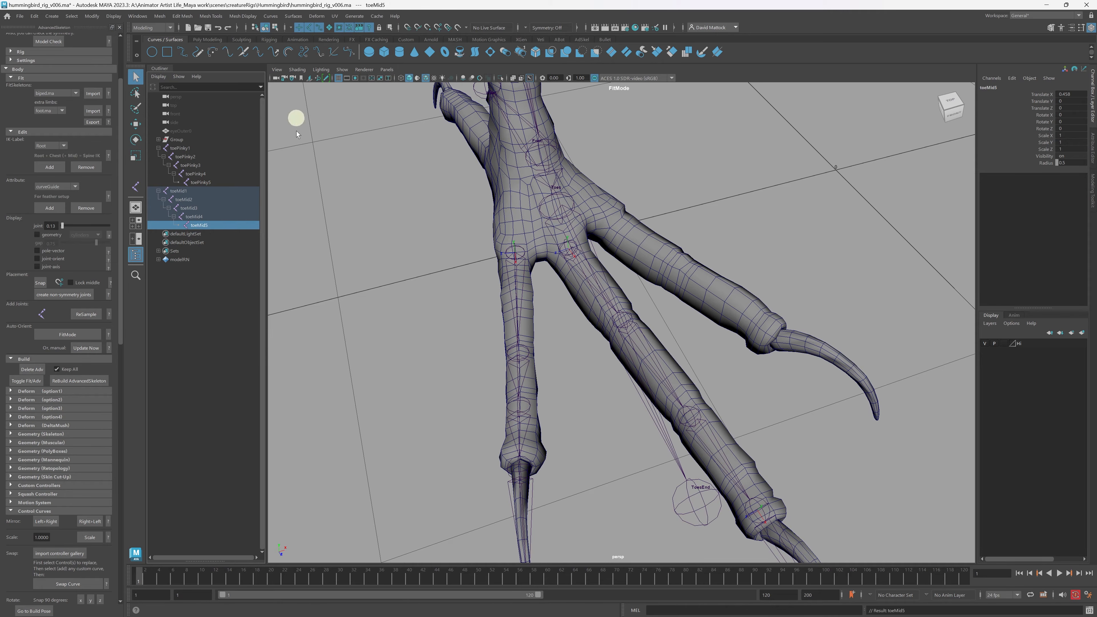
Examine the toeMid1 chain's fit inside the middle toe from several angles and from above.
{"action": "left_click_drag", "start_coordinate": [634, 301], "coordinate": [673, 303], "text": "alt"}
{"action": "left_click_drag", "start_coordinate": [691, 211], "coordinate": [704, 232], "text": "alt"}
{"action": "left_click", "coordinate": [526, 314]}
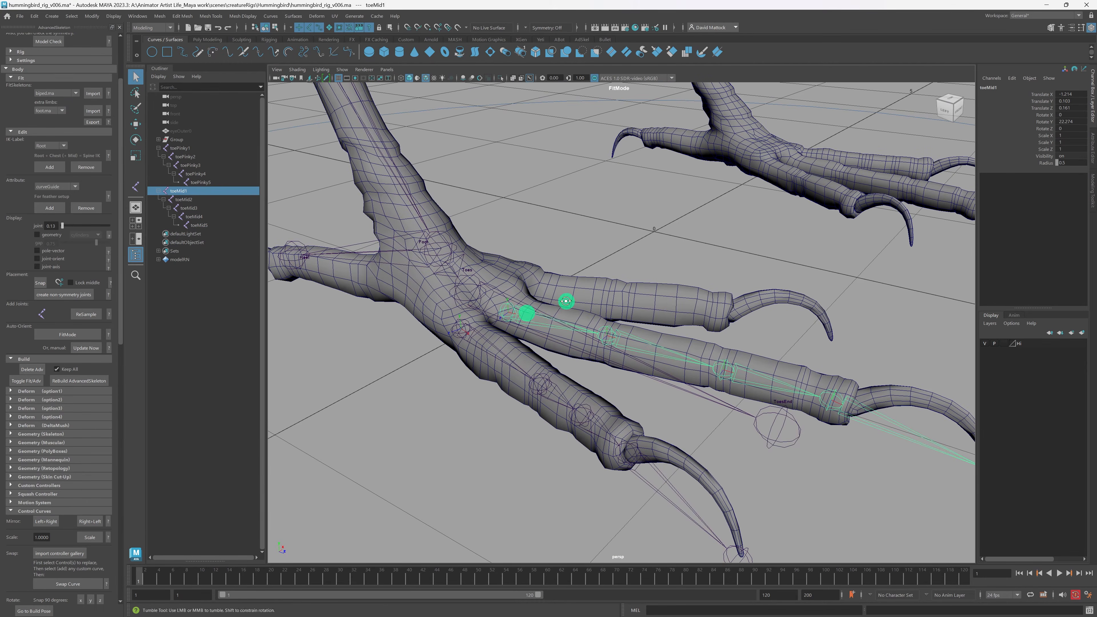
{"action": "left_click_drag", "start_coordinate": [522, 313], "coordinate": [647, 304], "text": "alt"}
{"action": "right_click_drag", "start_coordinate": [705, 306], "coordinate": [656, 304], "text": "alt"}
{"action": "right_click_drag", "start_coordinate": [563, 302], "coordinate": [620, 291], "text": "alt"}
{"action": "left_click_drag", "start_coordinate": [579, 279], "coordinate": [573, 277], "text": "alt"}
{"action": "left_click", "coordinate": [537, 214]}
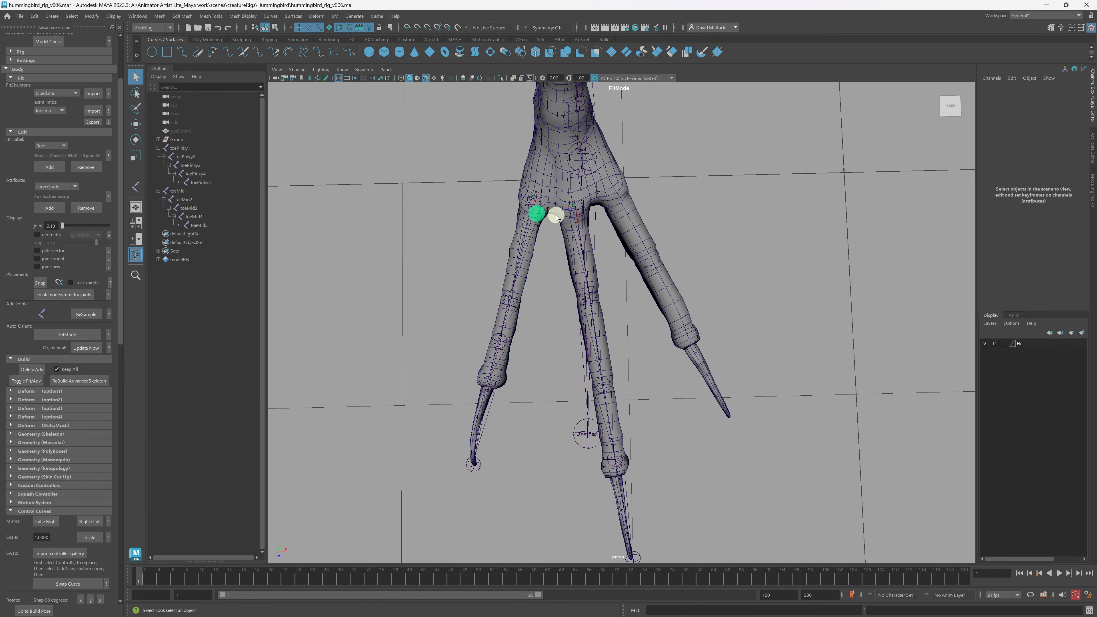
Fit a duplicate of the toePinky1 chain to the inner toe, with its root at about Translate X -1.043 and Rotate Y 40.852.
{"action": "left_click", "coordinate": [544, 203]}
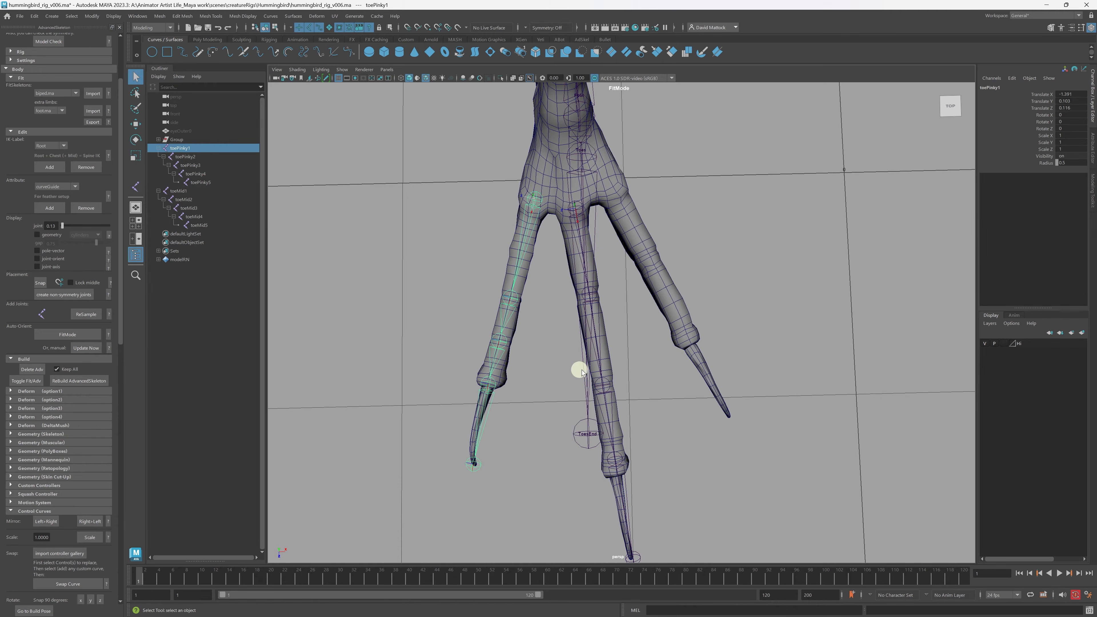
{"action": "key", "text": "ctrl+d"}
{"action": "key", "text": "w"}
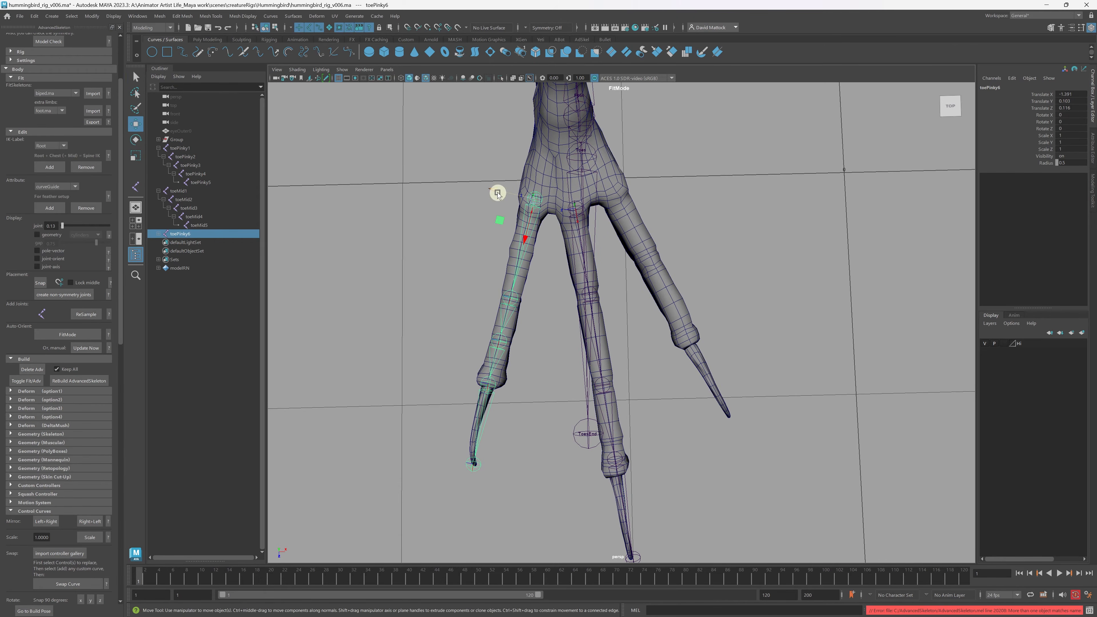
{"action": "left_click_drag", "start_coordinate": [497, 194], "coordinate": [615, 241]}
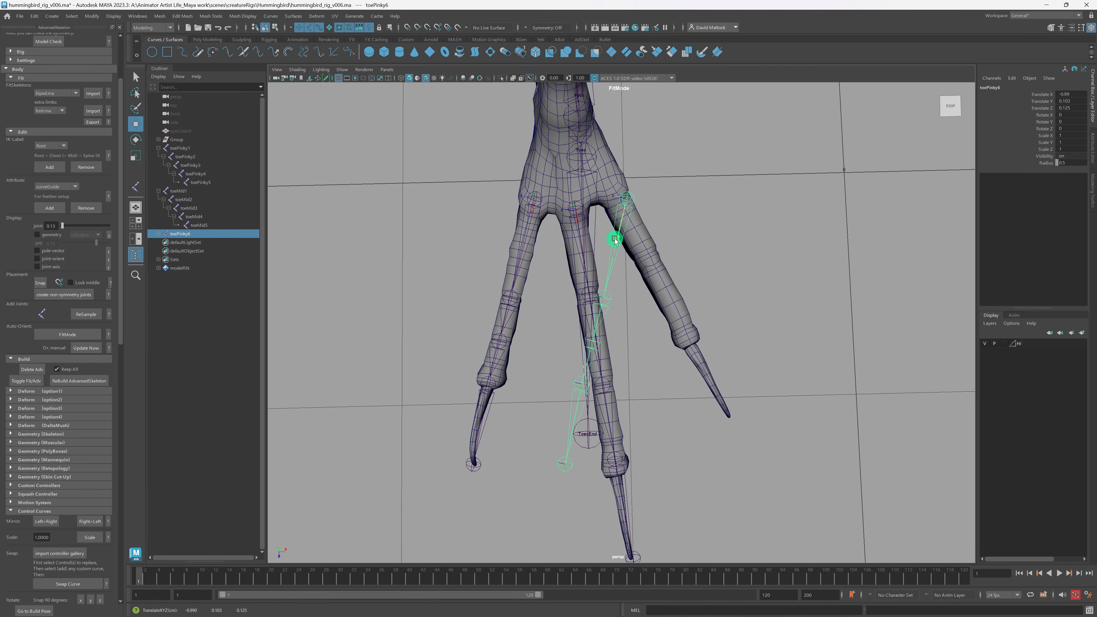
{"action": "left_click_drag", "start_coordinate": [601, 191], "coordinate": [589, 187]}
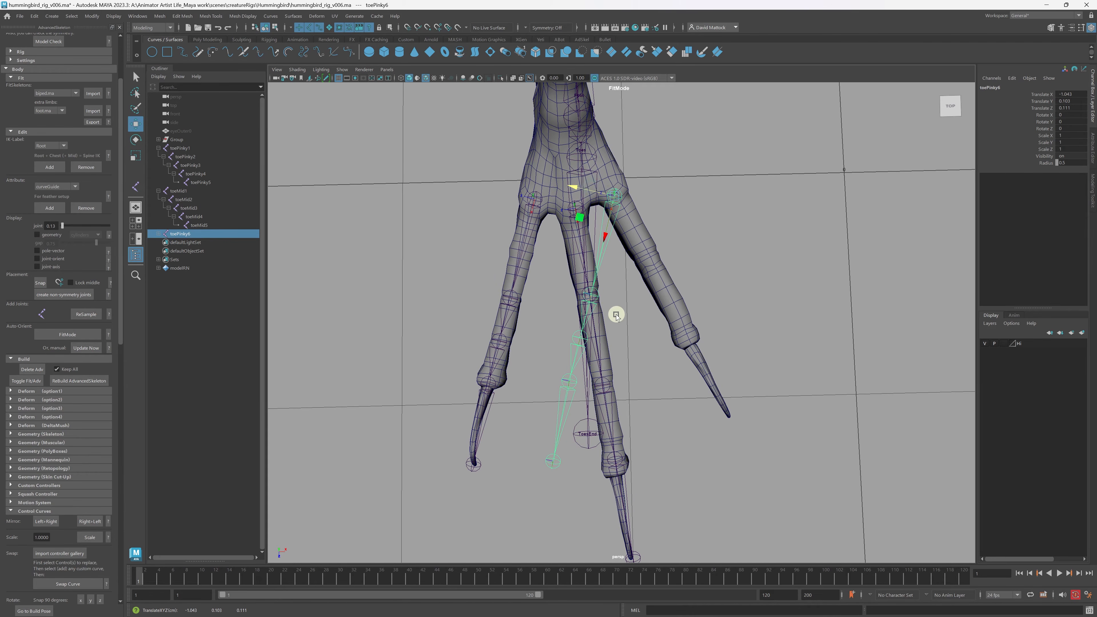
{"action": "key", "text": "e"}
{"action": "left_click_drag", "start_coordinate": [596, 225], "coordinate": [615, 240]}
Move the second joint of the inner toe's chain back to the toe's first knuckle.
{"action": "left_click", "coordinate": [668, 287]}
{"action": "left_click_drag", "start_coordinate": [665, 320], "coordinate": [639, 332], "text": "alt"}
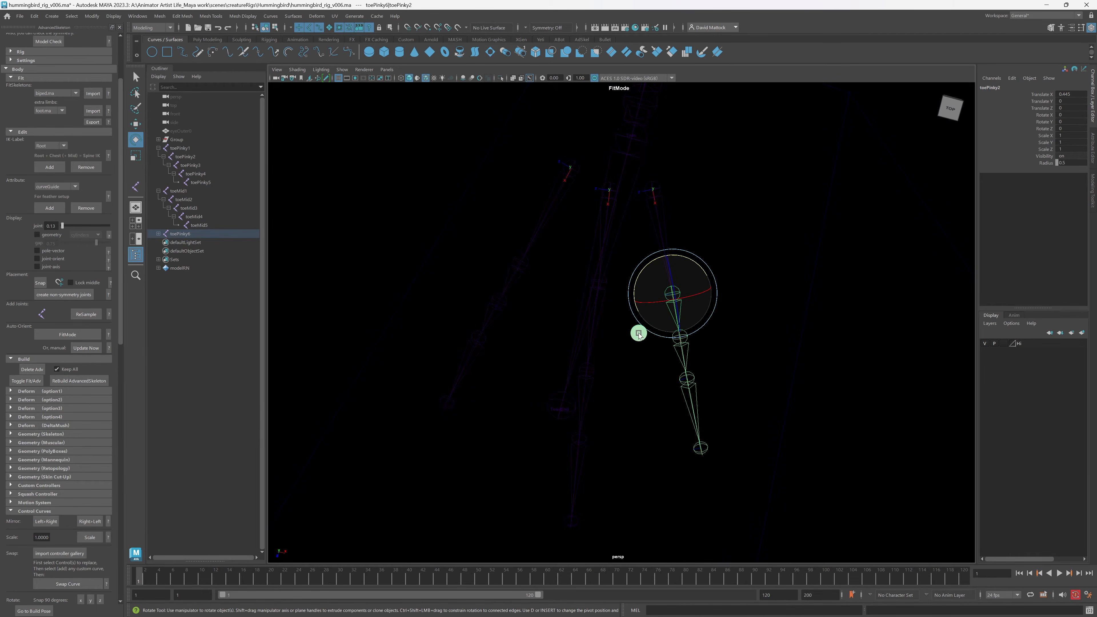
{"action": "right_click_drag", "start_coordinate": [641, 332], "coordinate": [773, 313], "text": "alt"}
{"action": "key", "text": "w"}
{"action": "left_click_drag", "start_coordinate": [706, 316], "coordinate": [762, 250]}
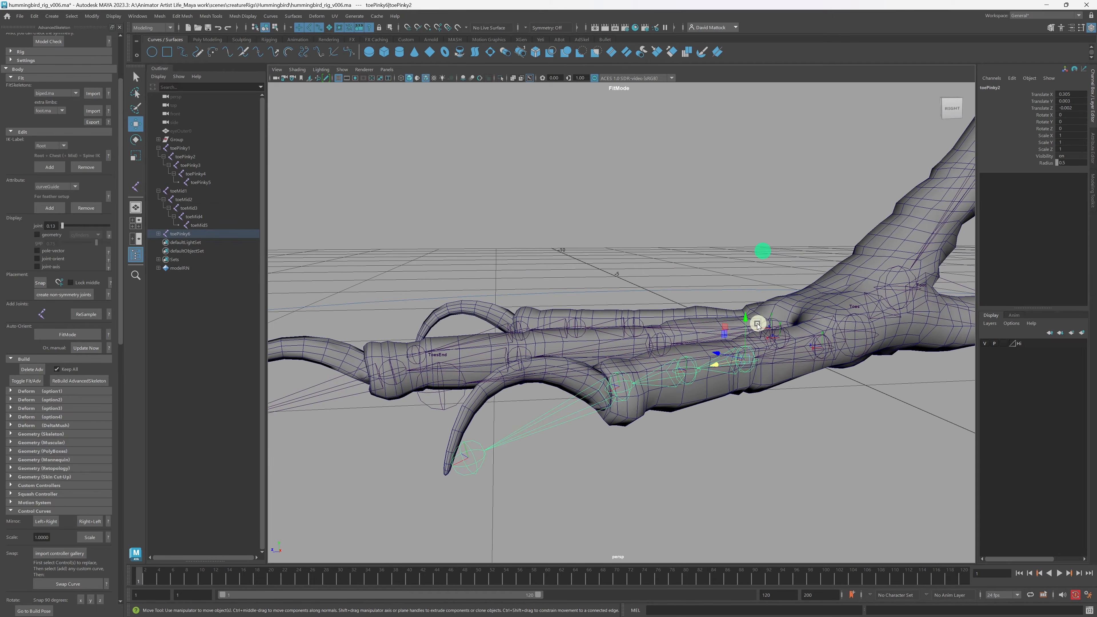
{"action": "left_click_drag", "start_coordinate": [757, 324], "coordinate": [647, 345], "text": "alt"}
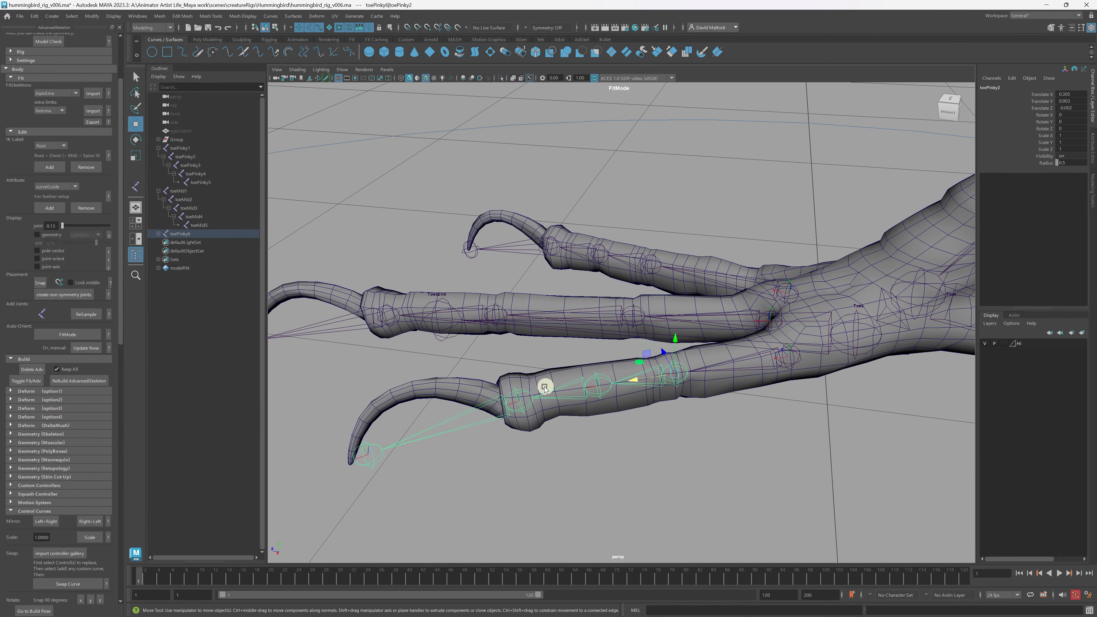
Adjust the inner toe chain's third, fourth and end joints to match its knuckles and claw tip.
{"action": "left_click_drag", "start_coordinate": [560, 408], "coordinate": [497, 413], "text": "alt"}
{"action": "left_click", "coordinate": [594, 383]}
{"action": "left_click", "coordinate": [509, 379]}
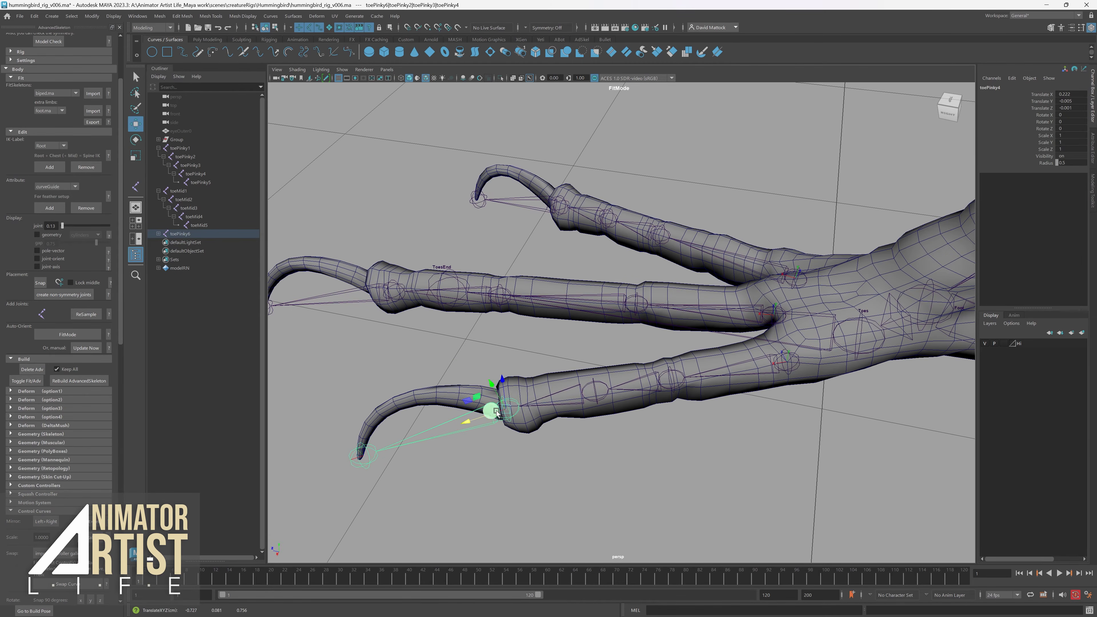
{"action": "left_click", "coordinate": [586, 391]}
{"action": "left_click_drag", "start_coordinate": [586, 391], "coordinate": [569, 397], "text": "alt"}
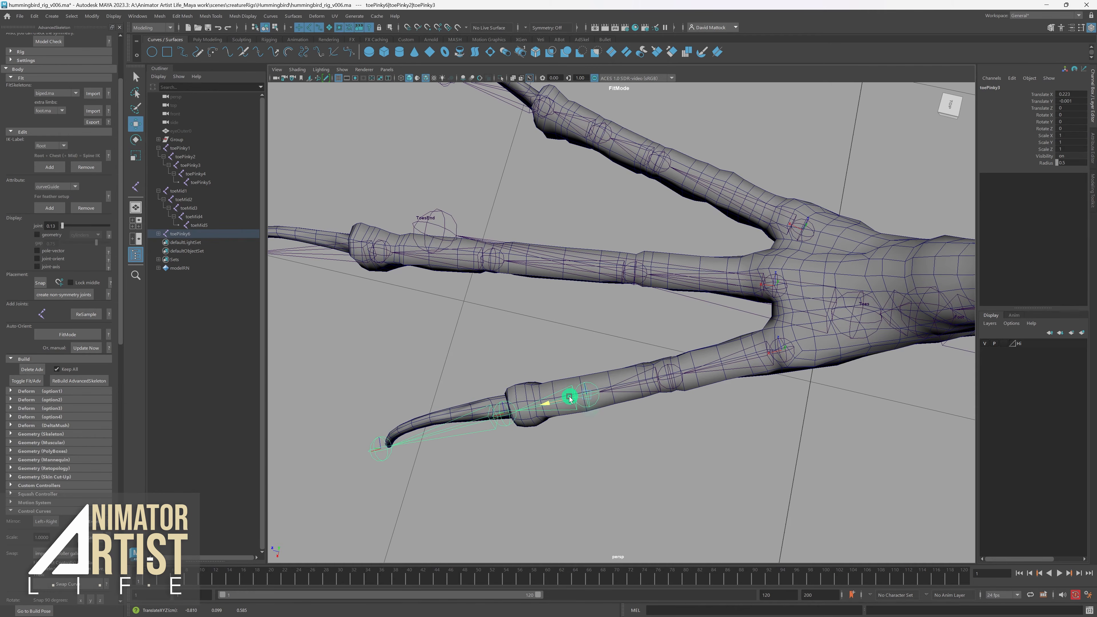
{"action": "left_click", "coordinate": [508, 403]}
{"action": "left_click_drag", "start_coordinate": [472, 423], "coordinate": [478, 420]}
Check the toe root joints from the side and raise toeMid1 alone to about Translate Y 0.117.
{"action": "left_click_drag", "start_coordinate": [613, 354], "coordinate": [747, 303], "text": "alt"}
{"action": "right_click_drag", "start_coordinate": [747, 303], "coordinate": [571, 313], "text": "alt"}
{"action": "middle_click_drag", "start_coordinate": [581, 311], "coordinate": [626, 308], "text": "alt"}
{"action": "left_click_drag", "start_coordinate": [626, 307], "coordinate": [588, 405], "text": "alt"}
{"action": "left_click", "coordinate": [565, 400]}
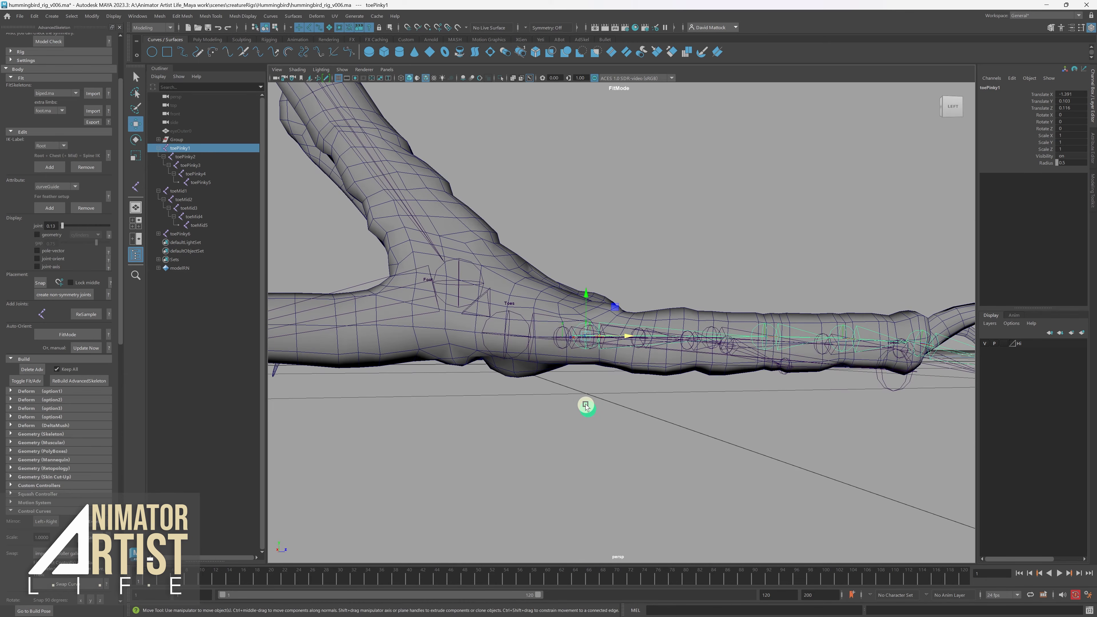
{"action": "left_click_drag", "start_coordinate": [588, 302], "coordinate": [555, 315]}
{"action": "left_click", "coordinate": [571, 352]}
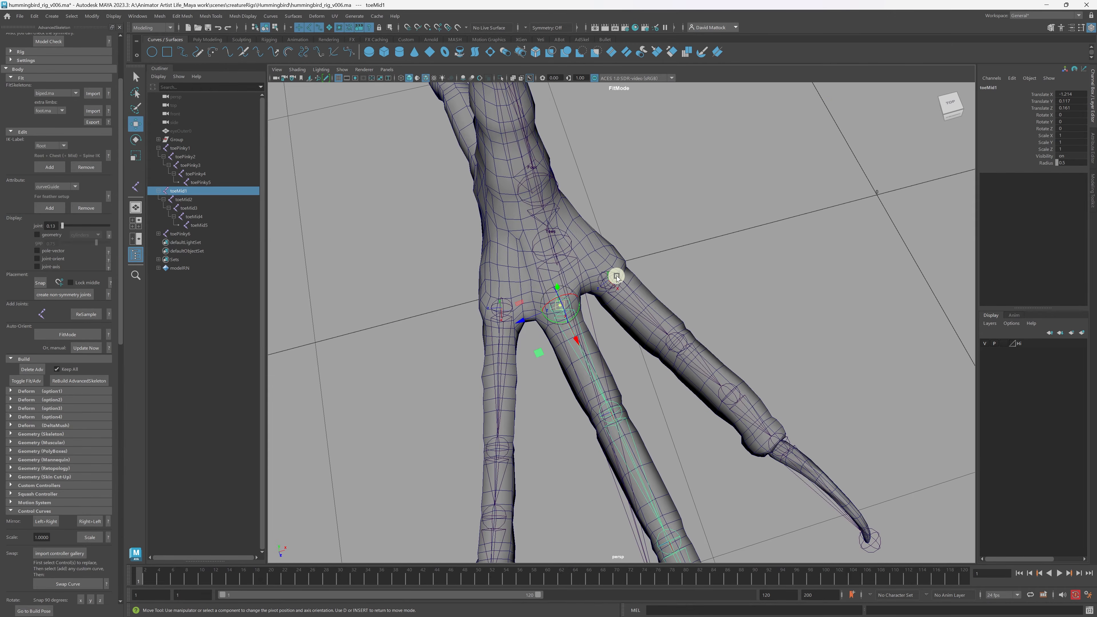
Raise the inner toe chain's root joint to about Translate Y 0.128 and check it inside the toe.
{"action": "left_click", "coordinate": [617, 278]}
{"action": "left_click_drag", "start_coordinate": [616, 278], "coordinate": [597, 295], "text": "alt"}
{"action": "left_click_drag", "start_coordinate": [668, 311], "coordinate": [716, 334]}
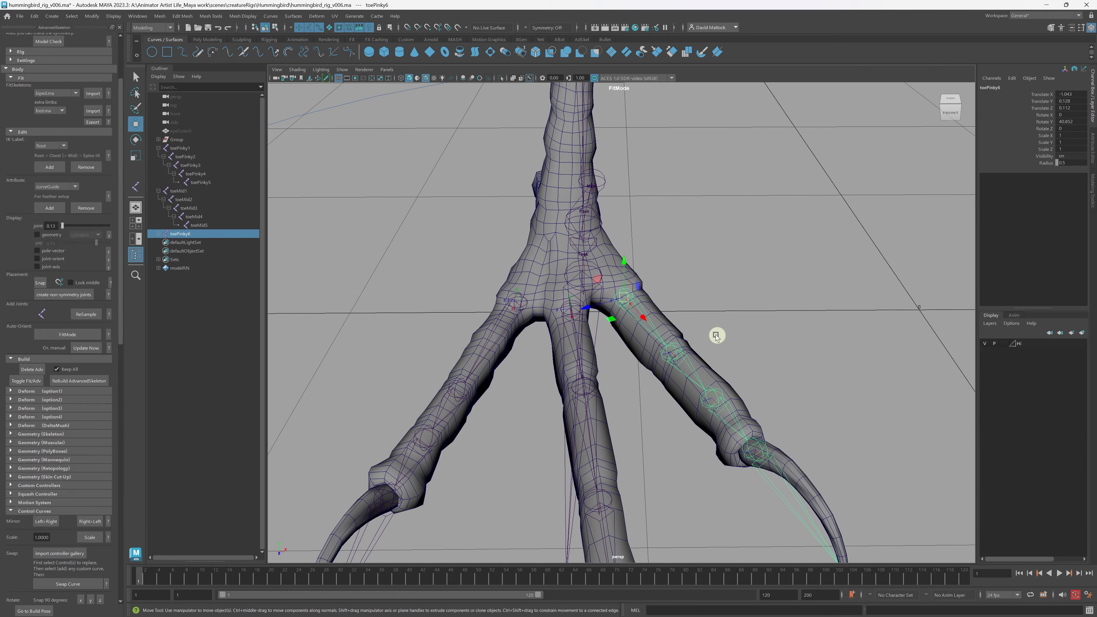
{"action": "left_click_drag", "start_coordinate": [575, 307], "coordinate": [674, 332], "text": "alt"}
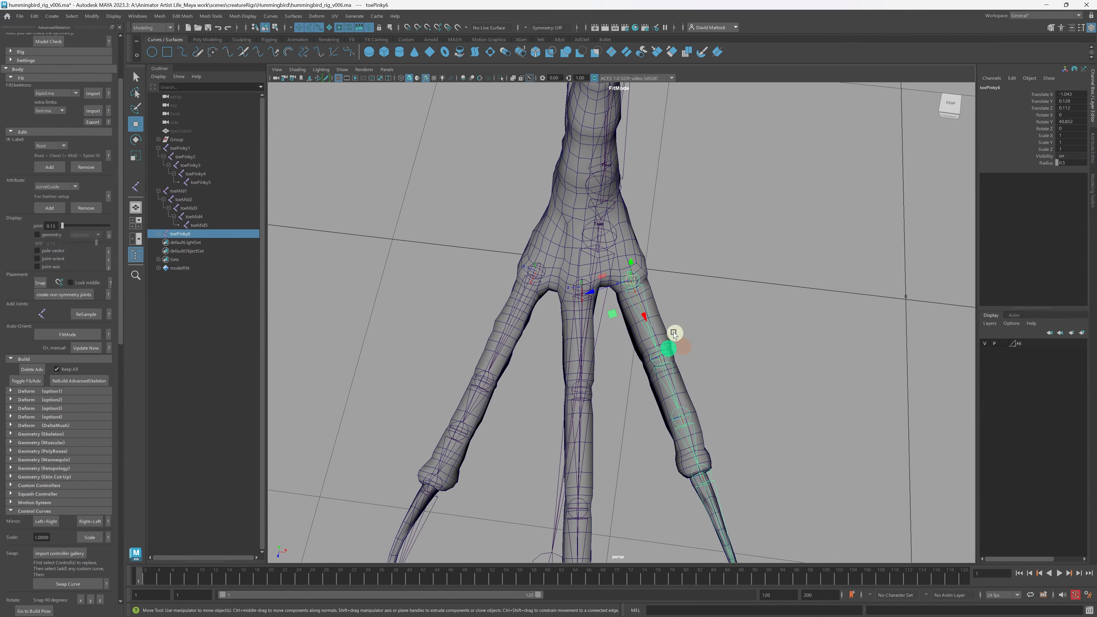
{"action": "left_click_drag", "start_coordinate": [594, 305], "coordinate": [635, 316], "text": "alt"}
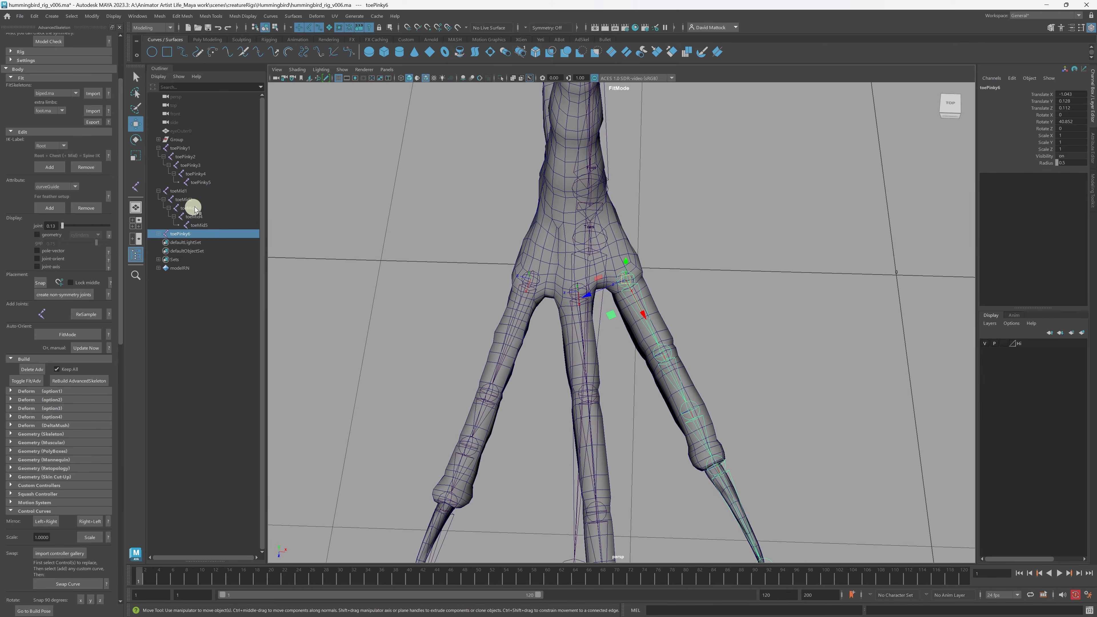
Rename the inner toe's joint chain toeIndex1 through toeIndex5 from root to tip.
{"action": "left_click", "coordinate": [159, 233]}
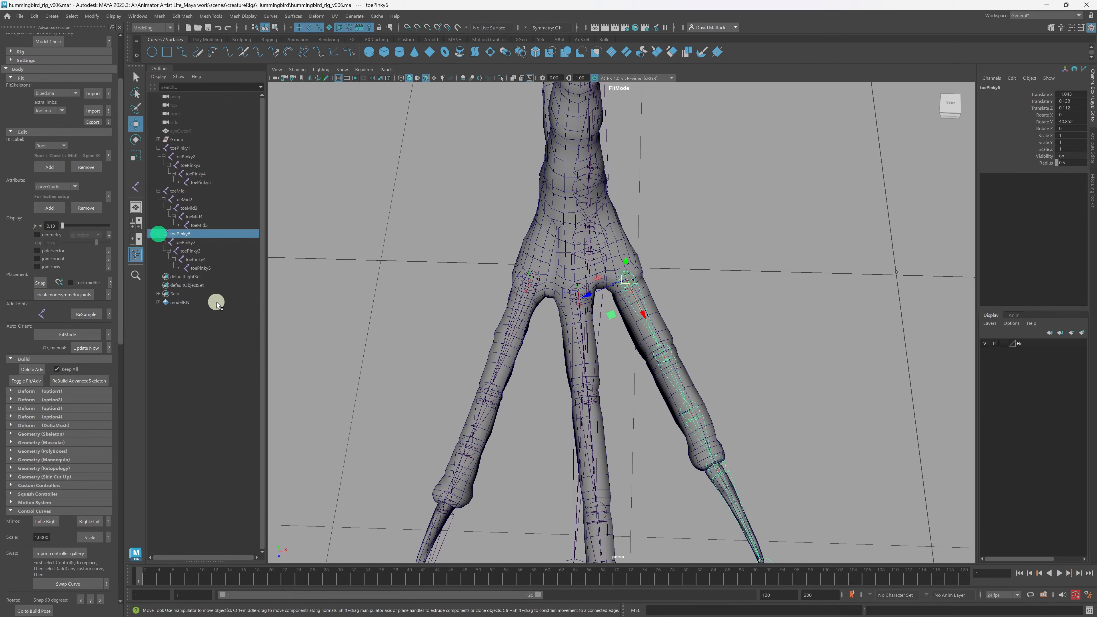
{"action": "double_click", "coordinate": [182, 234]}
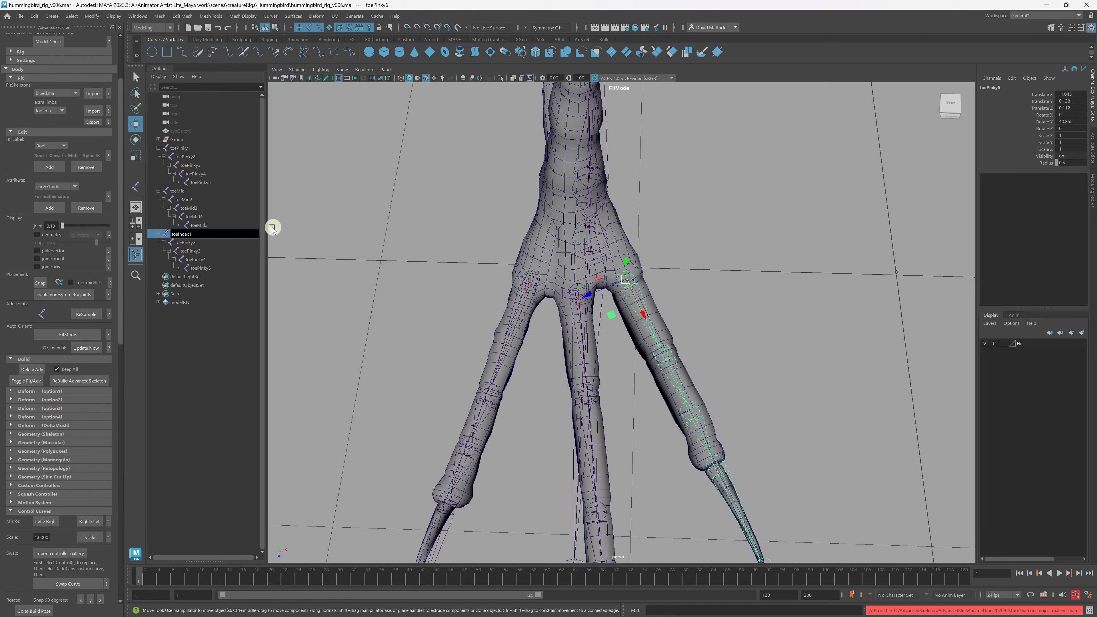
{"action": "left_click_drag", "start_coordinate": [201, 235], "coordinate": [165, 234]}
{"action": "key", "text": "ctrl+c"}
{"action": "double_click", "coordinate": [194, 243]}
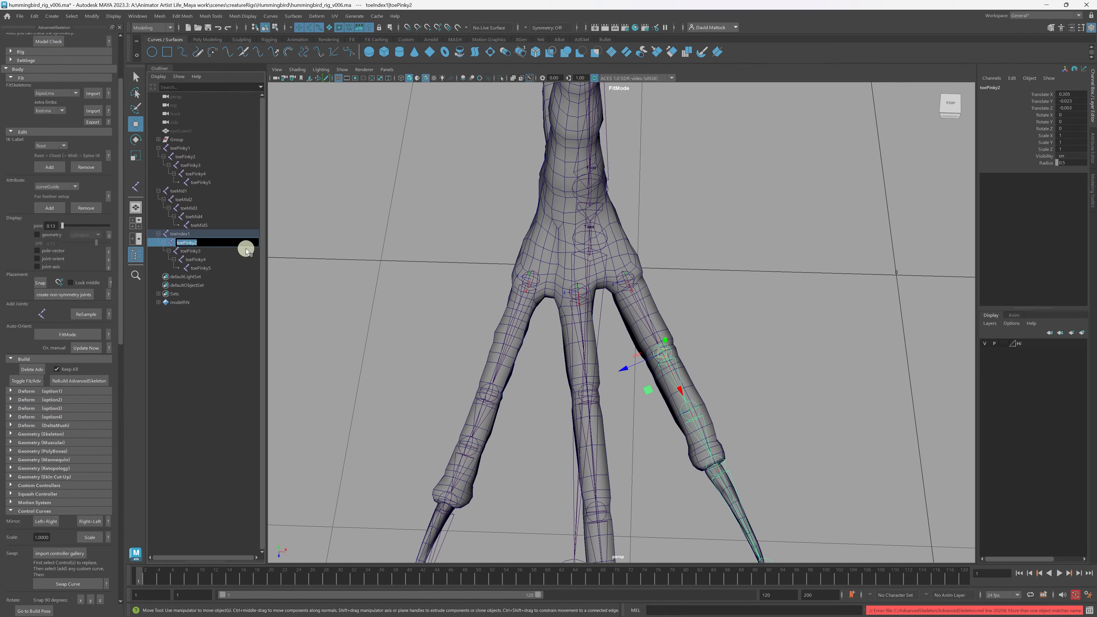
{"action": "key", "text": "ctrl+v"}
{"action": "double_click", "coordinate": [206, 251]}
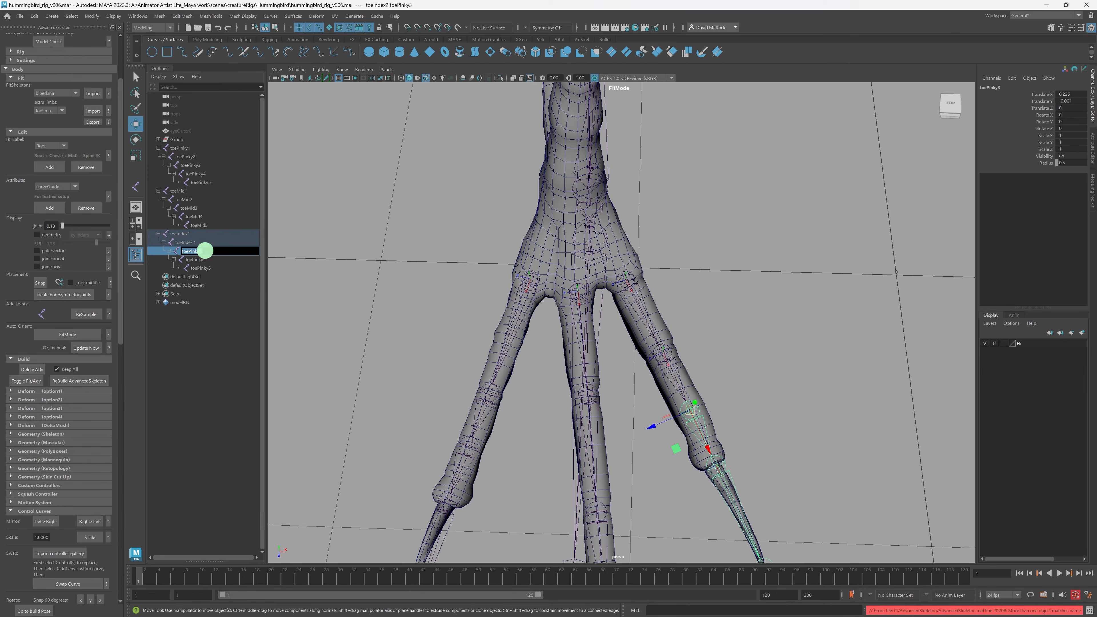
{"action": "double_click", "coordinate": [206, 258]}
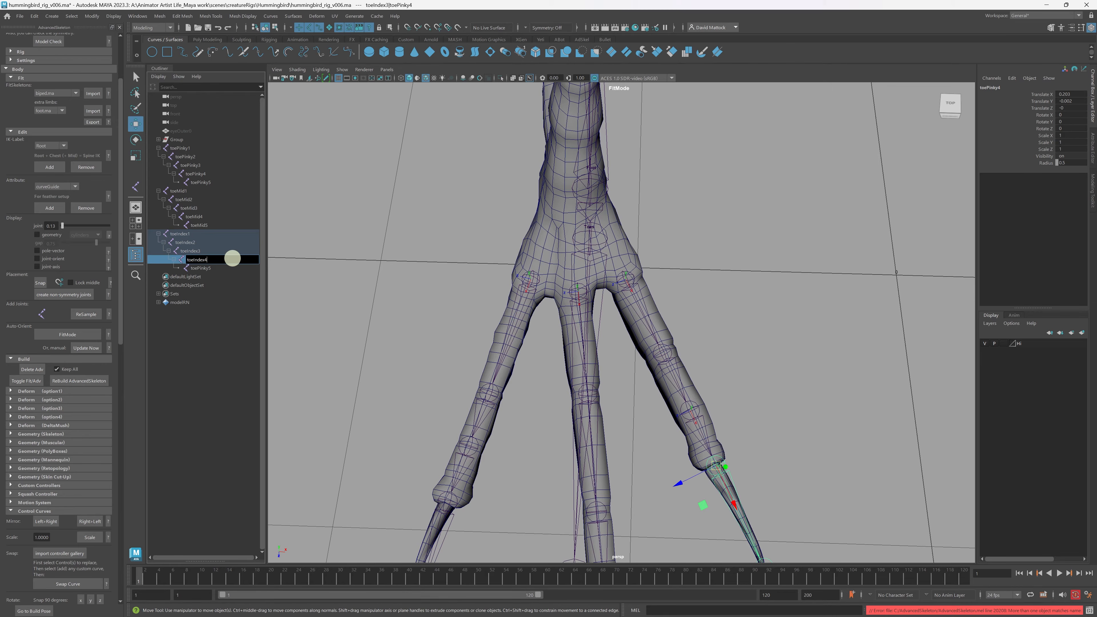
{"action": "double_click", "coordinate": [217, 267]}
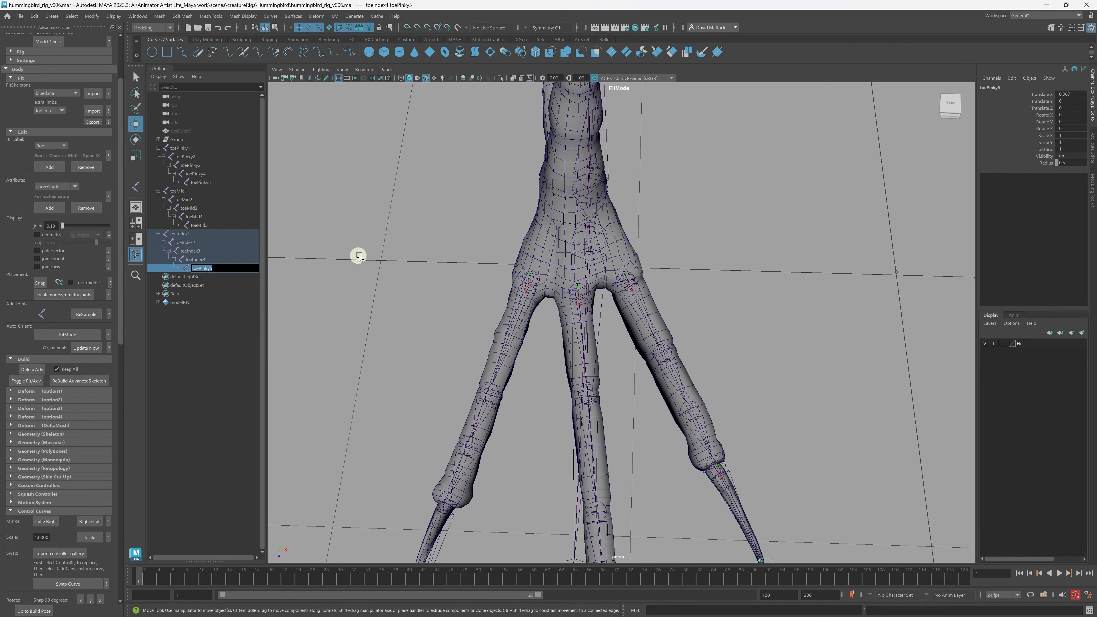
{"action": "key", "text": "ctrl+v"}
Examine the placement of the three front toe joint chains inside the foot from several angles.
{"action": "left_click", "coordinate": [763, 303]}
{"action": "left_click_drag", "start_coordinate": [762, 303], "coordinate": [669, 304], "text": "alt"}
{"action": "right_click_drag", "start_coordinate": [567, 312], "coordinate": [700, 319], "text": "alt"}
{"action": "left_click_drag", "start_coordinate": [700, 319], "coordinate": [686, 324], "text": "alt"}
{"action": "right_click_drag", "start_coordinate": [686, 323], "coordinate": [635, 333], "text": "alt"}
{"action": "middle_click_drag", "start_coordinate": [654, 340], "coordinate": [693, 364], "text": "alt"}
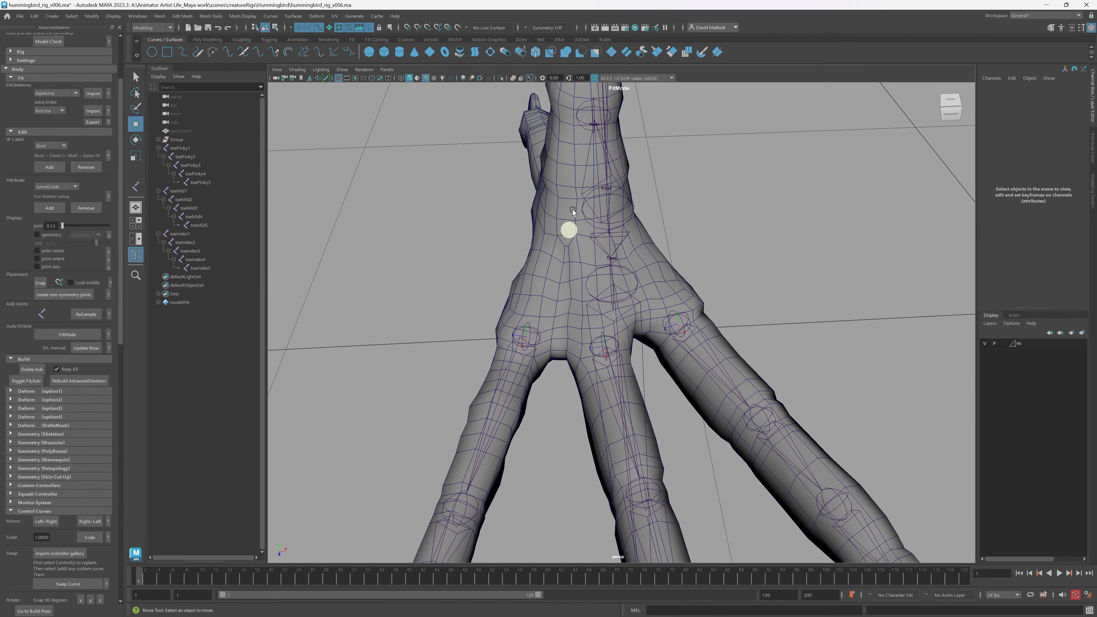
{"action": "left_click_drag", "start_coordinate": [570, 207], "coordinate": [618, 259], "text": "alt"}
{"action": "right_click_drag", "start_coordinate": [617, 263], "coordinate": [574, 320], "text": "alt"}
{"action": "left_click_drag", "start_coordinate": [570, 321], "coordinate": [677, 316], "text": "alt"}
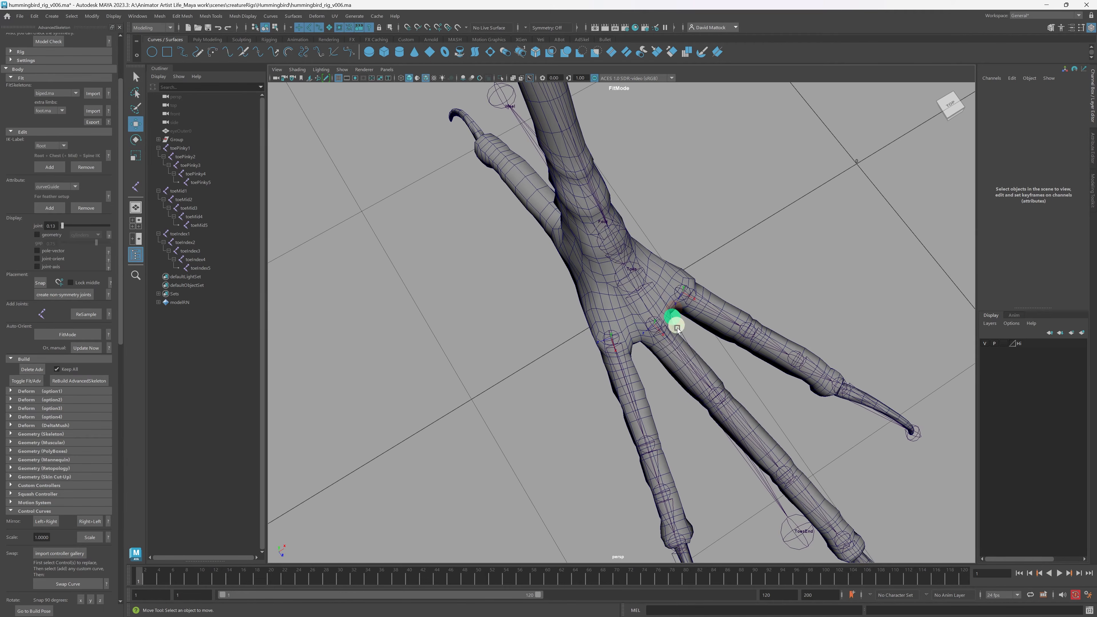
Duplicate the toeMid chain, place its root at the rear toe's base and rotate it to about Rotate Y -180.2.
{"action": "left_click_drag", "start_coordinate": [622, 342], "coordinate": [505, 331], "text": "alt"}
{"action": "left_click", "coordinate": [662, 275]}
{"action": "left_click", "coordinate": [663, 314]}
{"action": "key", "text": "e"}
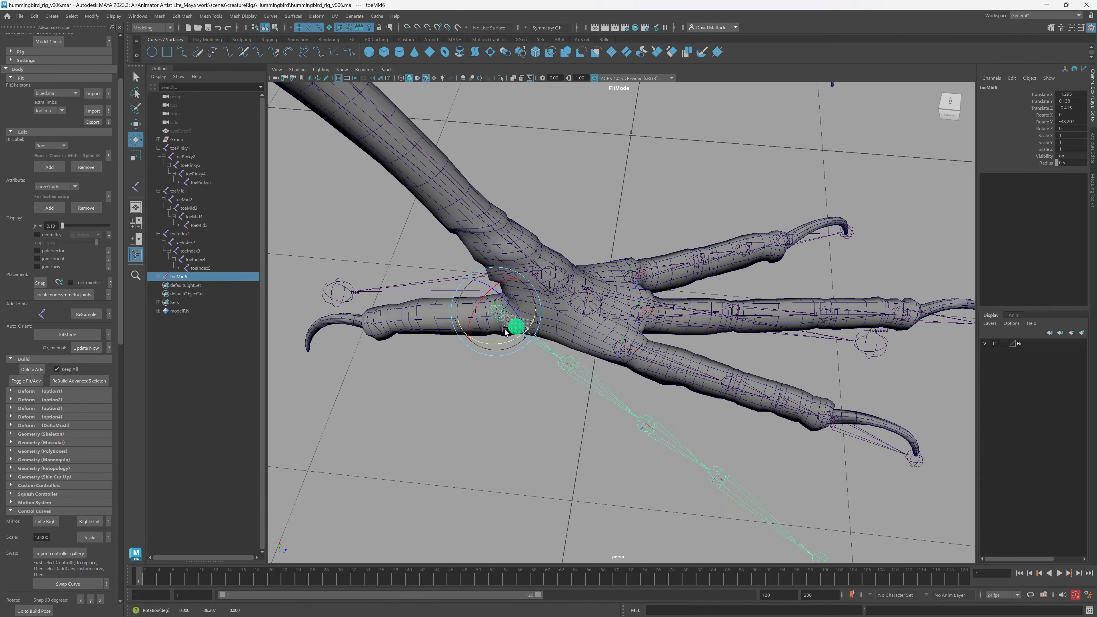
{"action": "left_click_drag", "start_coordinate": [441, 348], "coordinate": [367, 355]}
{"action": "left_click_drag", "start_coordinate": [534, 334], "coordinate": [502, 333]}
{"action": "left_click_drag", "start_coordinate": [566, 305], "coordinate": [703, 255], "text": "alt"}
{"action": "key", "text": "w"}
{"action": "left_click", "coordinate": [603, 321]}
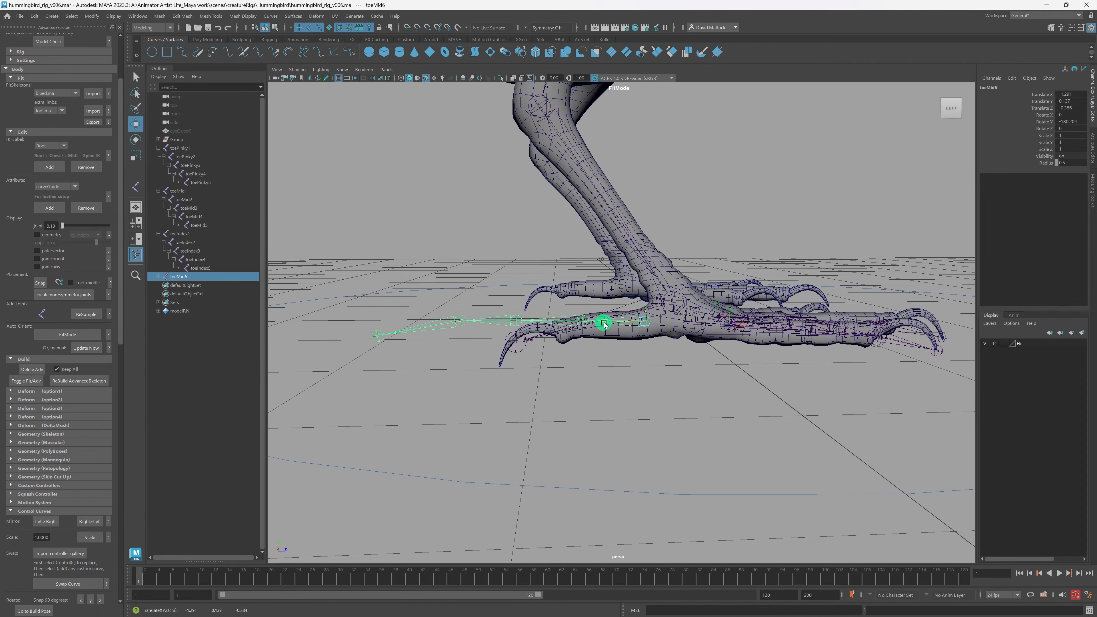
{"action": "scroll", "coordinate": [580, 326], "scroll_direction": "up", "scroll_amount": 2}
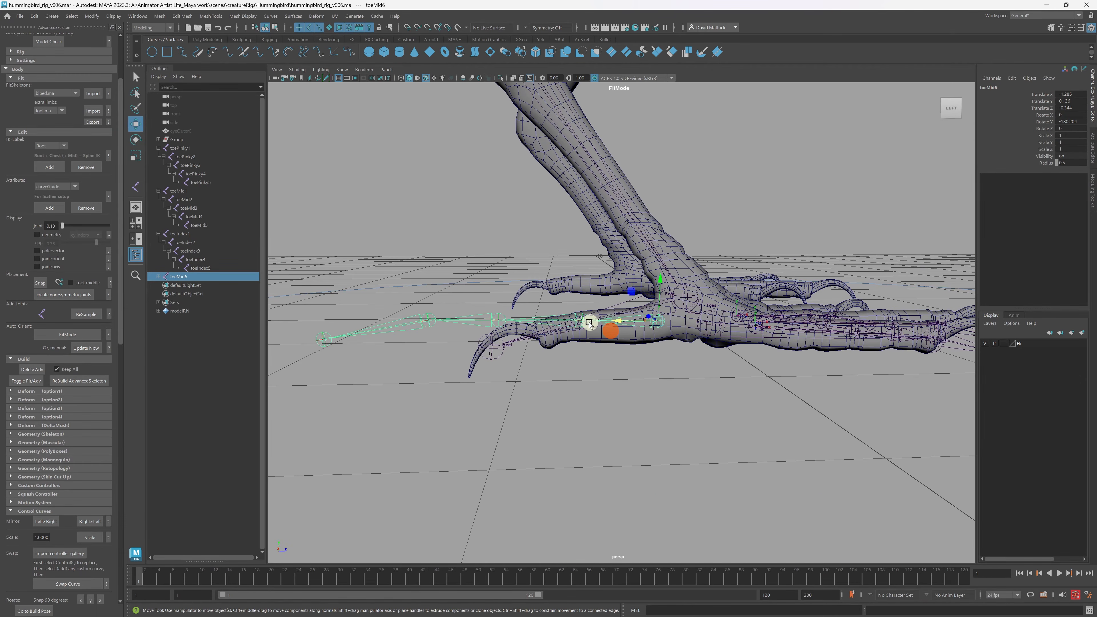
Move the rear toe chain's second, third, fourth and end joints from the side to match its knuckles and claw tip.
{"action": "left_click", "coordinate": [543, 322]}
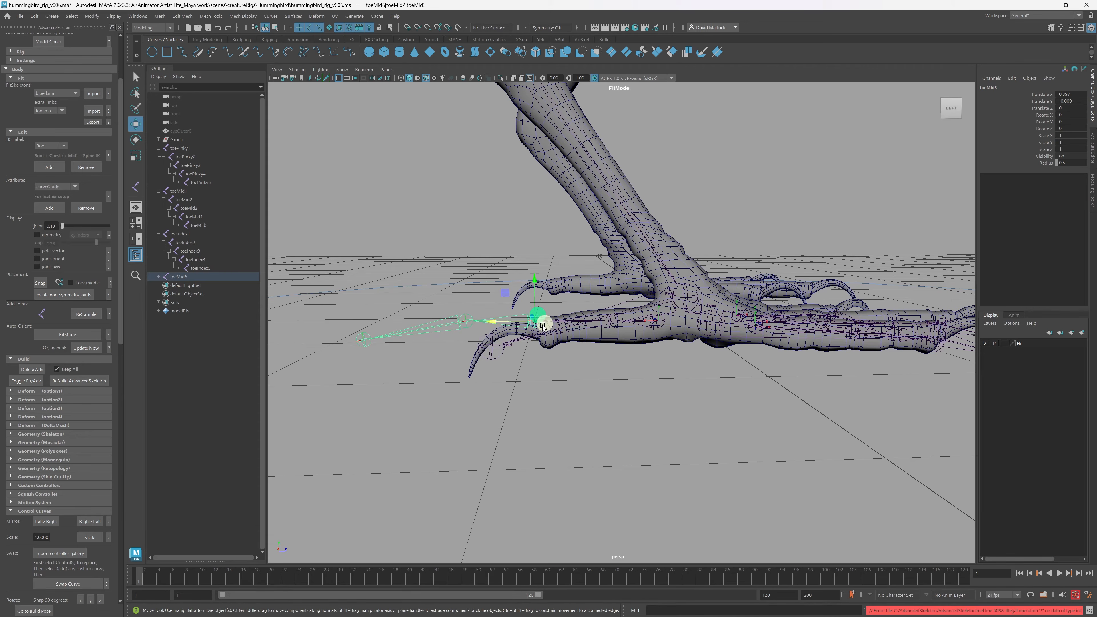
{"action": "scroll", "coordinate": [522, 321], "scroll_direction": "up", "scroll_amount": 3}
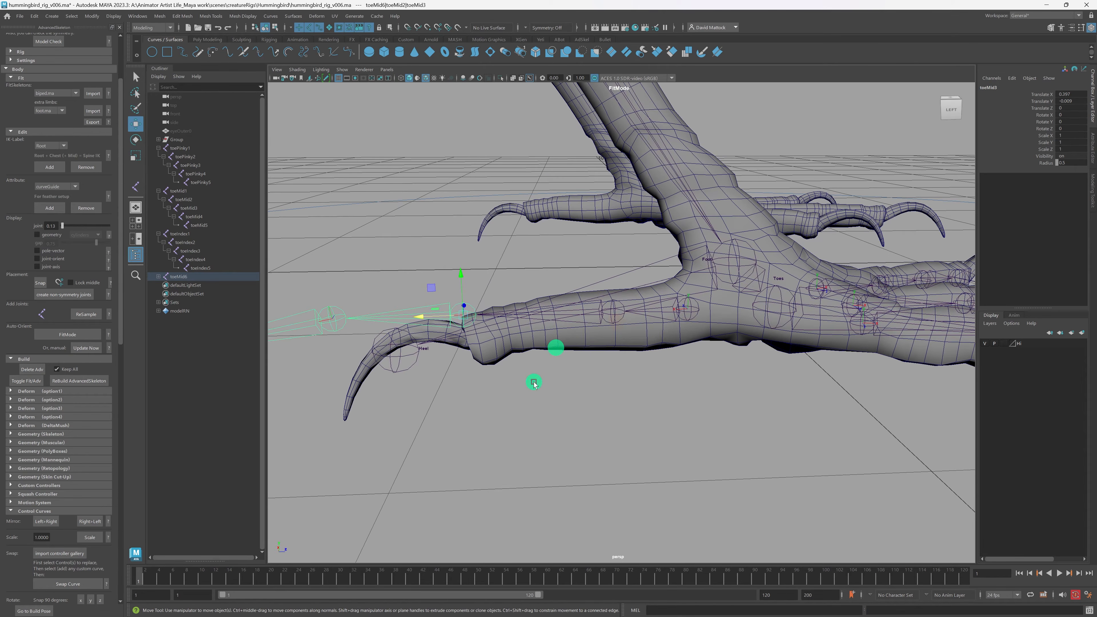
{"action": "left_click", "coordinate": [534, 383]}
{"action": "left_click", "coordinate": [464, 310]}
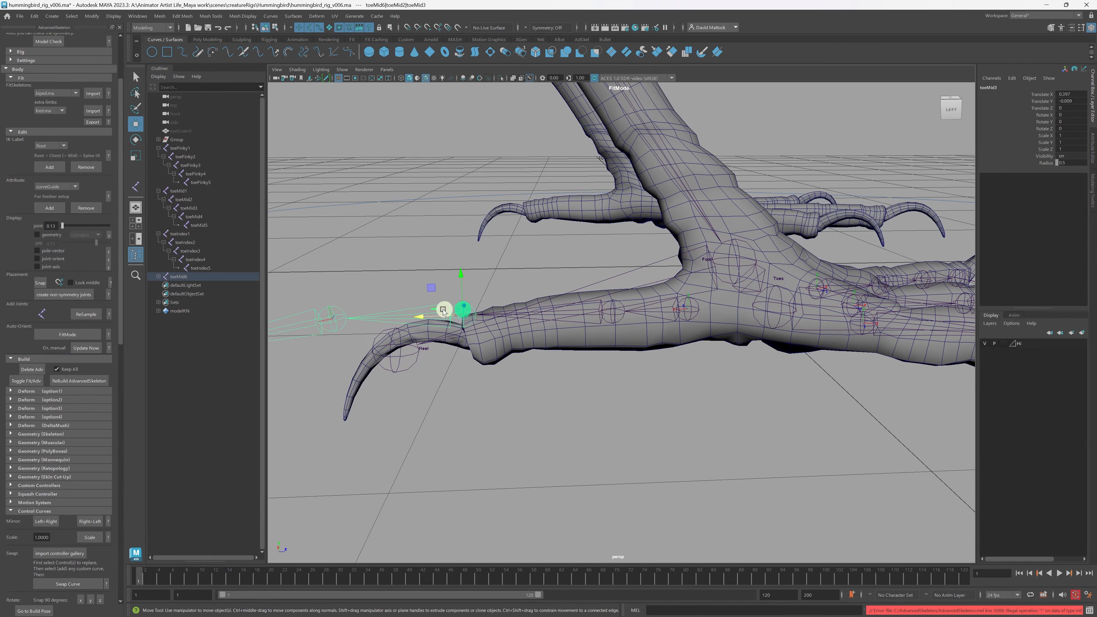
{"action": "left_click_drag", "start_coordinate": [423, 314], "coordinate": [538, 378]}
{"action": "left_click", "coordinate": [448, 315]}
{"action": "left_click", "coordinate": [326, 375]}
{"action": "left_click_drag", "start_coordinate": [326, 374], "coordinate": [362, 412]}
From above, shift the rear toe chain's fourth joint sideways to centre it at the base of the claw.
{"action": "left_click_drag", "start_coordinate": [562, 342], "coordinate": [659, 278], "text": "alt"}
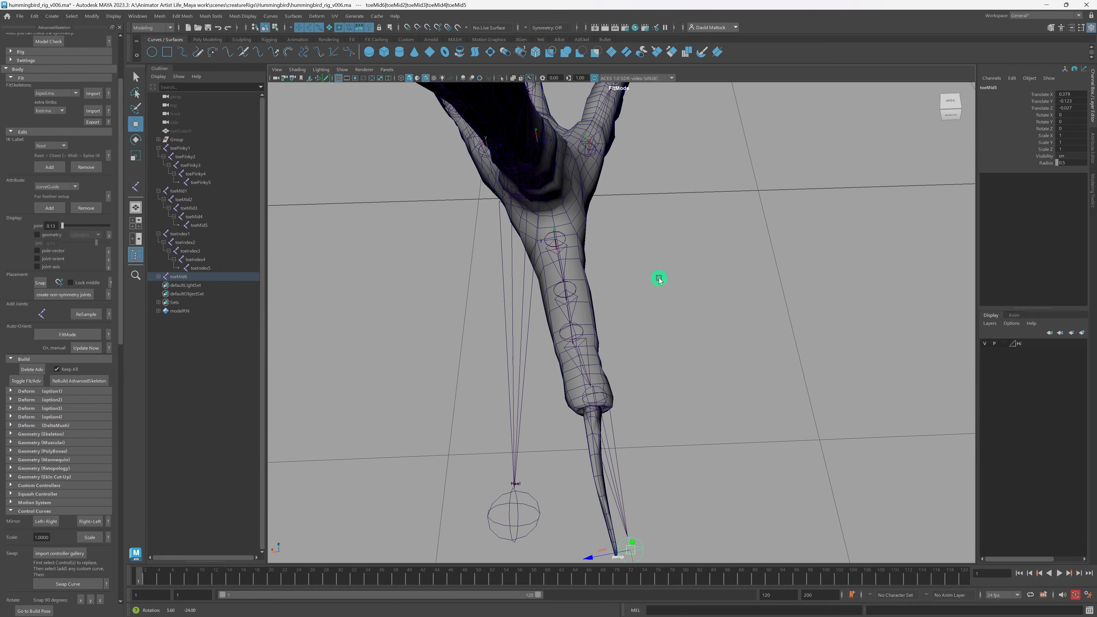
{"action": "left_click", "coordinate": [615, 390]}
{"action": "left_click_drag", "start_coordinate": [630, 370], "coordinate": [649, 355], "text": "alt"}
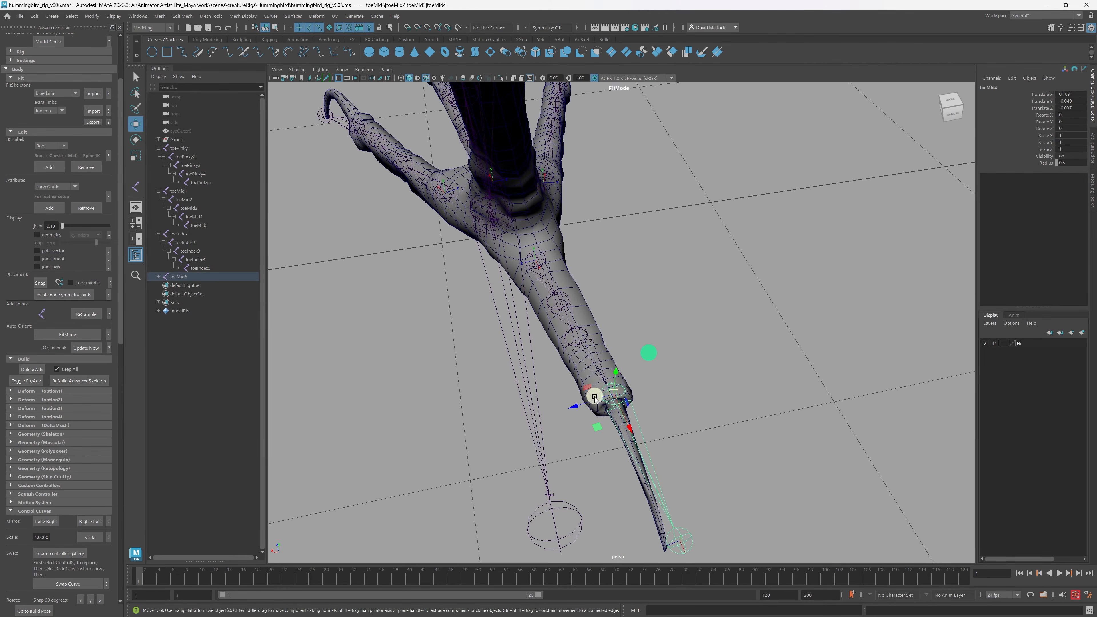
{"action": "mouse_move", "coordinate": [588, 392]}
{"action": "left_mouse_down"}
{"action": "mouse_move", "coordinate": [588, 402]}
{"action": "mouse_move", "coordinate": [587, 391]}
{"action": "left_mouse_up"}
{"action": "left_click_drag", "start_coordinate": [575, 399], "coordinate": [636, 370], "text": "alt"}
Try to fine-tune the position of the rear toe chain's third joint without moving its child joints.
{"action": "left_click_drag", "start_coordinate": [529, 327], "coordinate": [385, 340], "text": "alt"}
{"action": "left_click", "coordinate": [504, 334]}
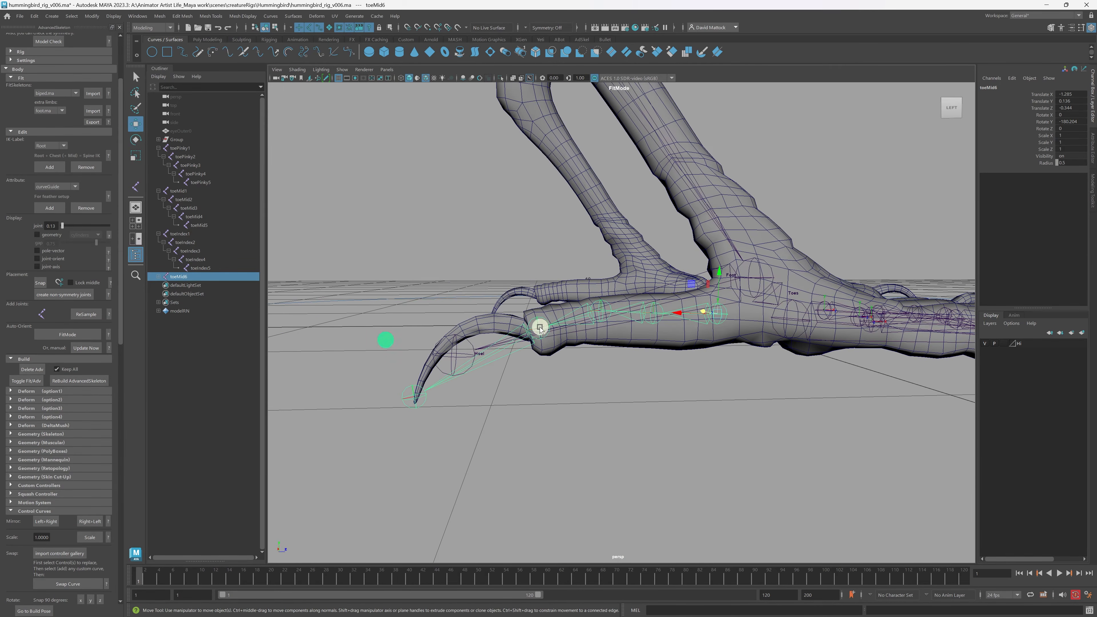
{"action": "middle_click_drag", "start_coordinate": [540, 328], "coordinate": [404, 323], "text": "alt"}
{"action": "right_click_drag", "start_coordinate": [404, 323], "coordinate": [426, 326], "text": "alt"}
{"action": "left_click", "coordinate": [456, 310]}
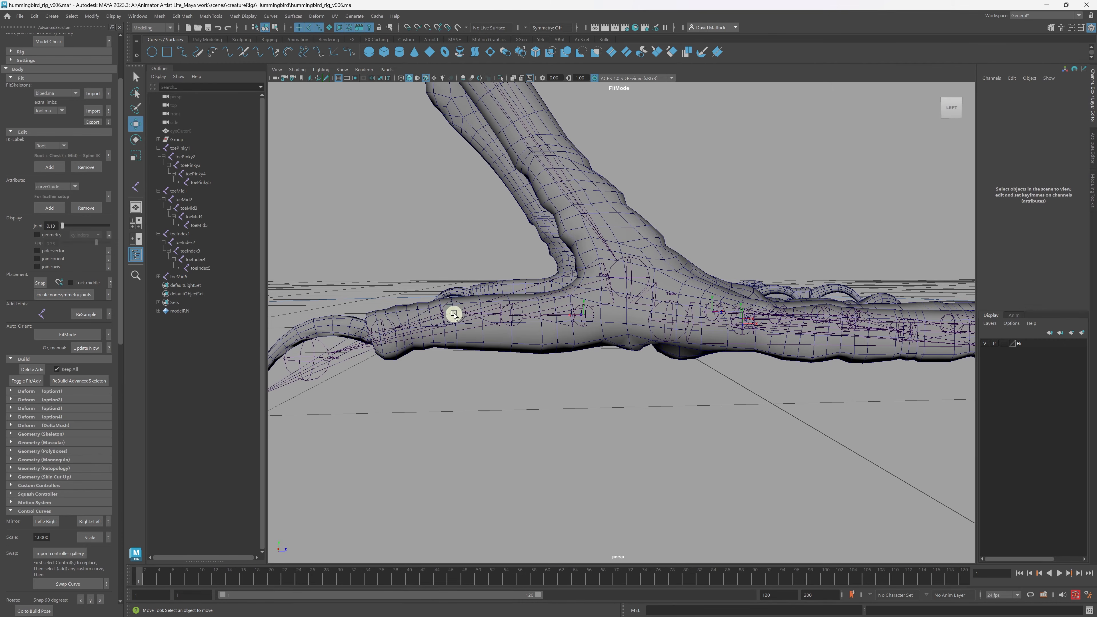
{"action": "left_click", "coordinate": [453, 313]}
{"action": "key", "text": "d"}
{"action": "left_click_drag", "start_coordinate": [453, 270], "coordinate": [663, 325]}
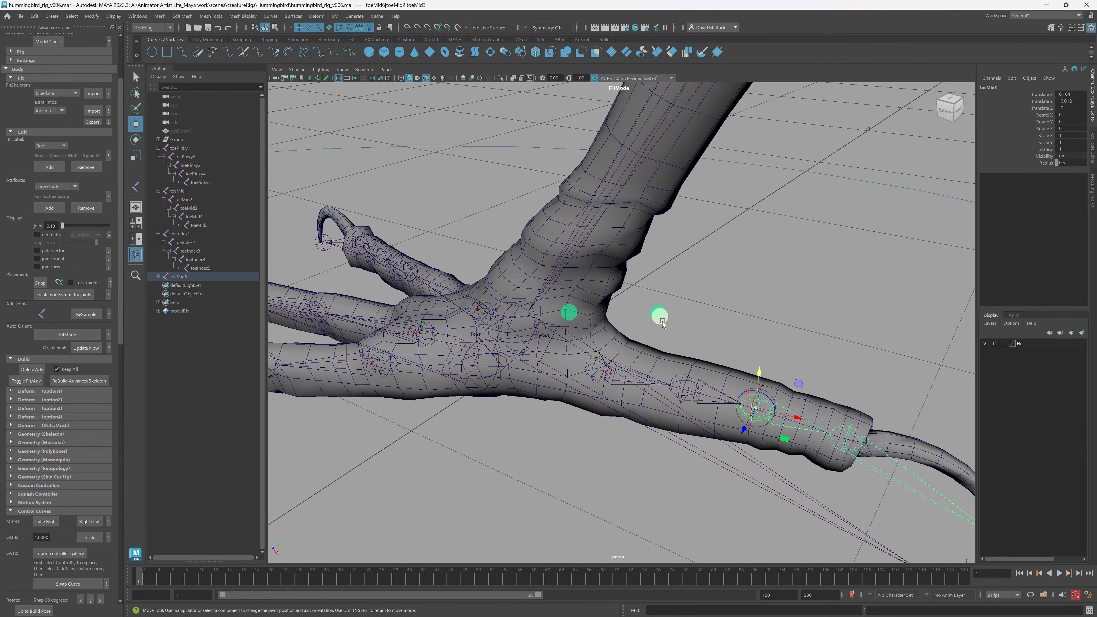
Undo the recent moves of the rear toe chain's third joint.
{"action": "left_click", "coordinate": [595, 366]}
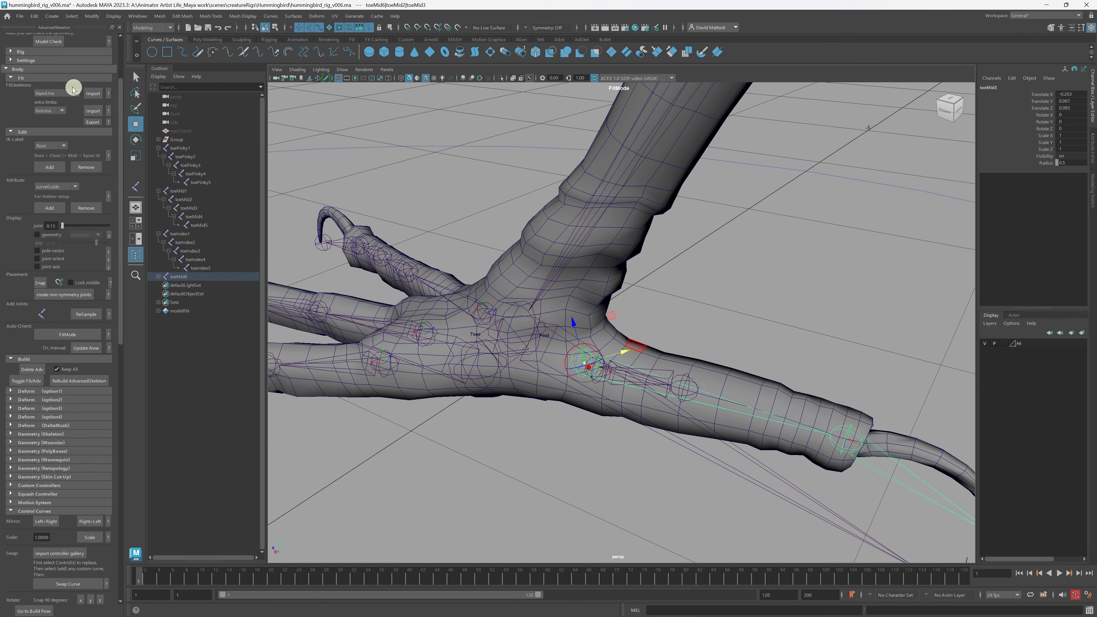
{"action": "left_click", "coordinate": [655, 306]}
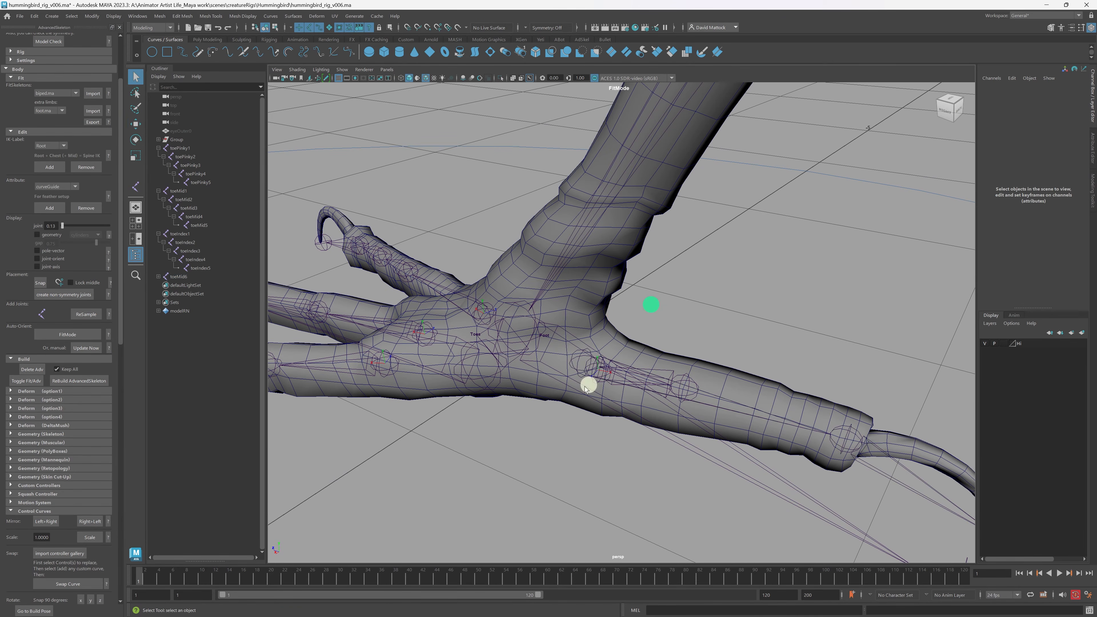
{"action": "left_click_drag", "start_coordinate": [588, 385], "coordinate": [551, 366], "text": "alt"}
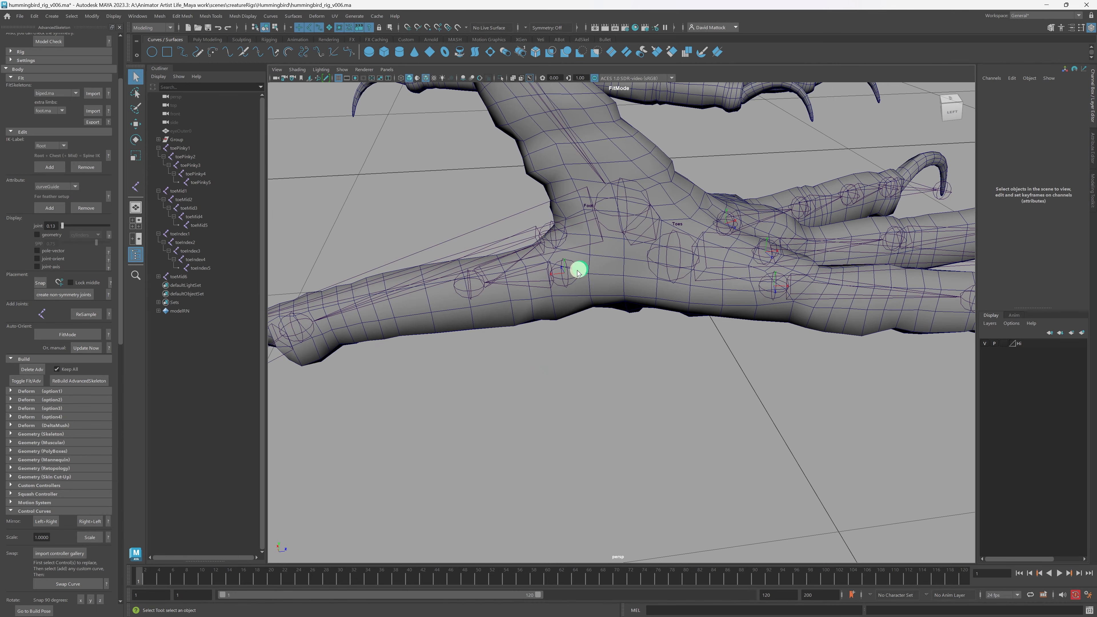
{"action": "left_click_drag", "start_coordinate": [638, 284], "coordinate": [735, 297], "text": "alt"}
{"action": "left_click", "coordinate": [622, 255]}
{"action": "left_click_drag", "start_coordinate": [630, 314], "coordinate": [543, 305], "text": "alt"}
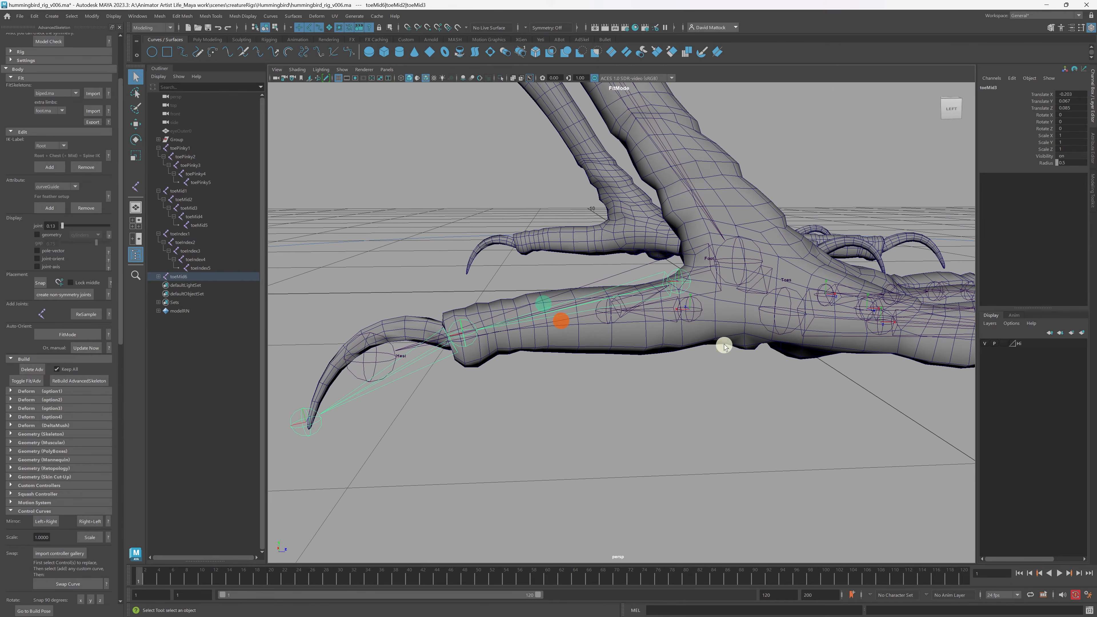
{"action": "left_click", "coordinate": [698, 313]}
{"action": "left_click_drag", "start_coordinate": [666, 311], "coordinate": [709, 321], "text": "alt"}
{"action": "key", "text": "ctrl+z"}
{"action": "key", "text": "ctrl+z"}
{"action": "key", "text": "ctrl+z"}
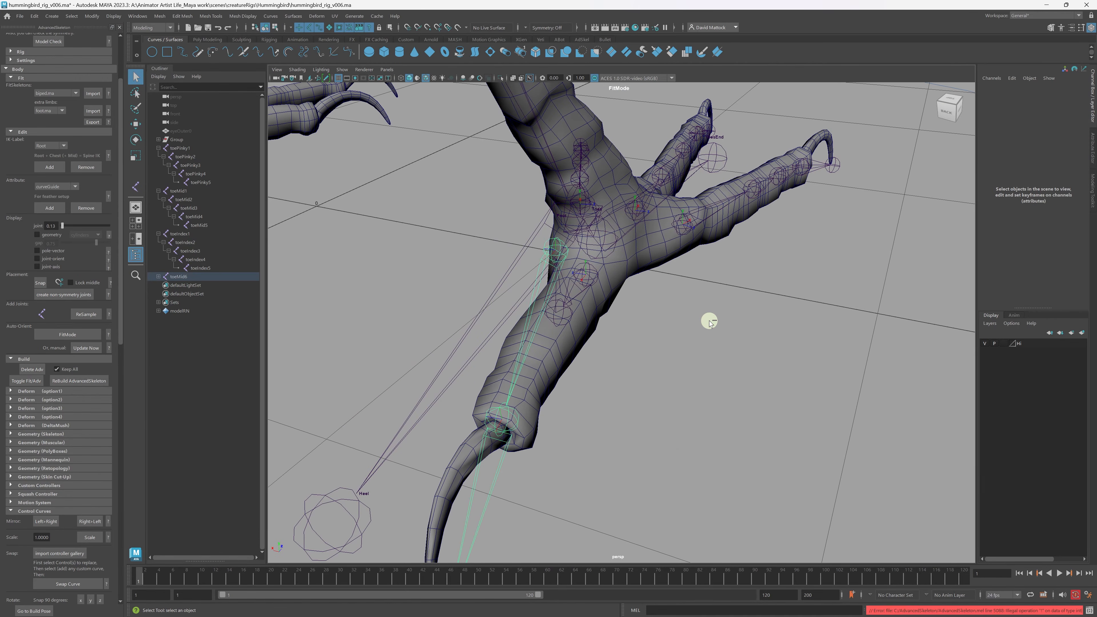
{"action": "left_click_drag", "start_coordinate": [708, 341], "coordinate": [572, 267], "text": "alt"}
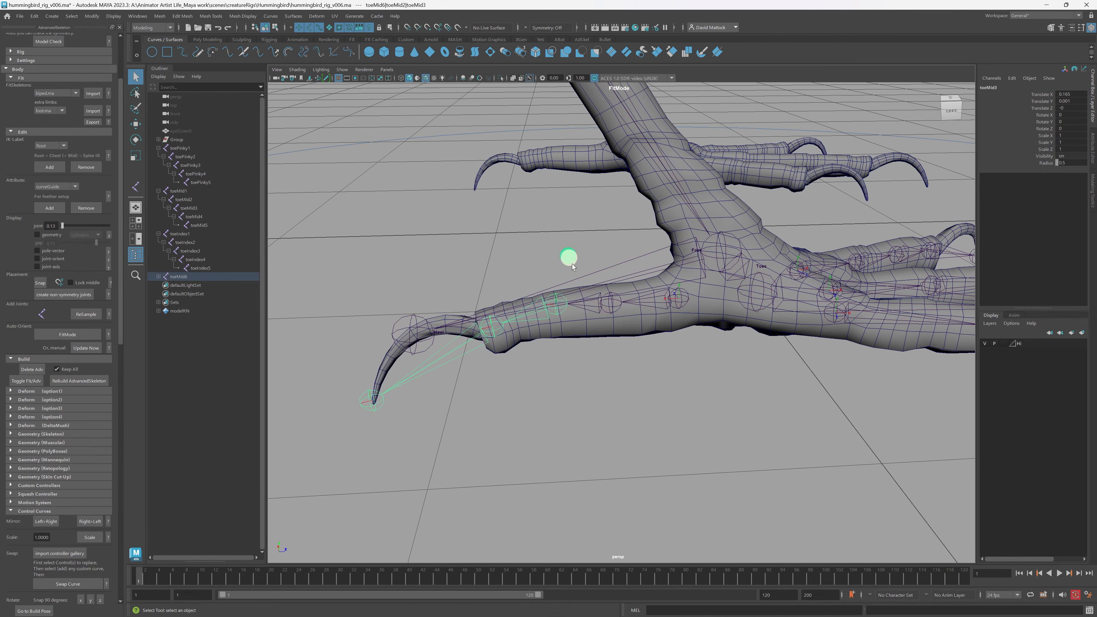
Rename the rear toe's joint chain toeRear1 through toeRear5 from root to tip.
{"action": "left_click", "coordinate": [686, 307]}
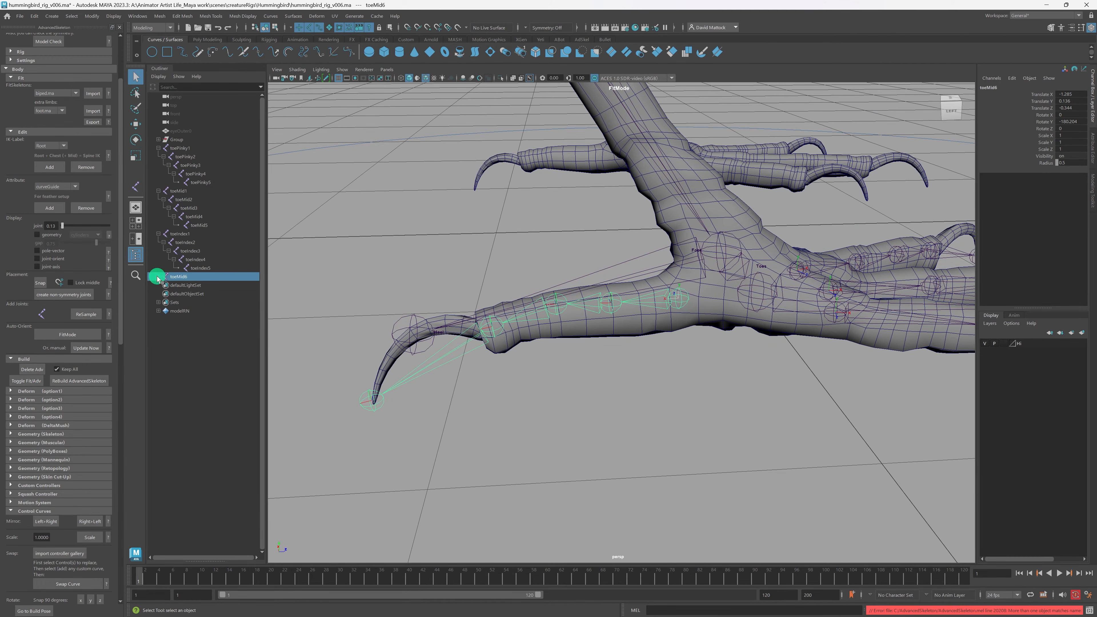
{"action": "left_click", "coordinate": [158, 277]}
{"action": "double_click", "coordinate": [185, 278]}
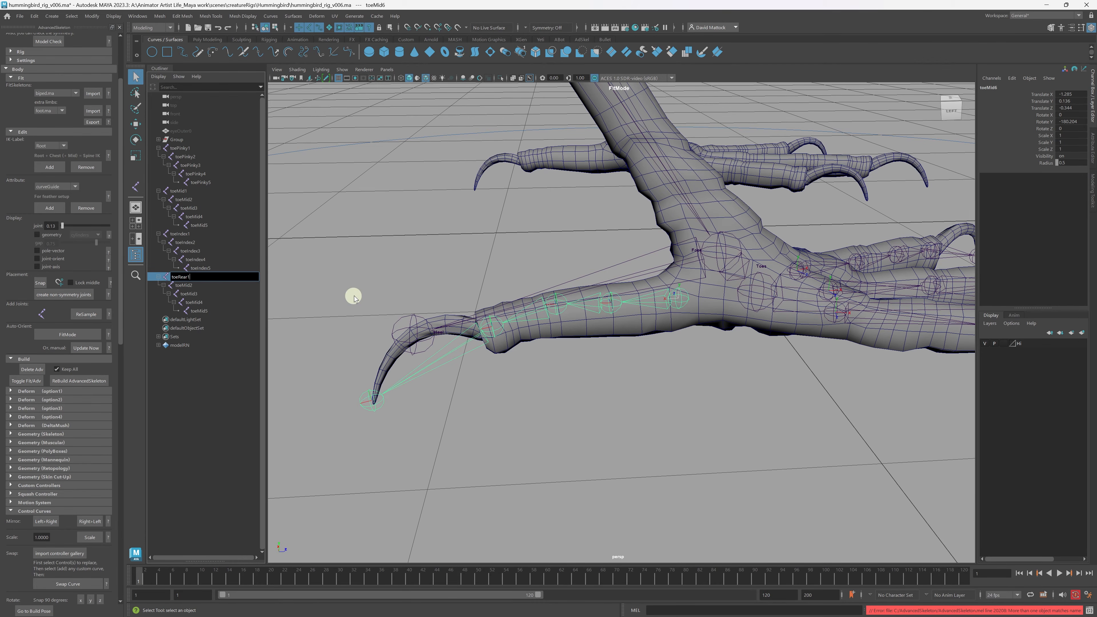
{"action": "double_click", "coordinate": [188, 286]}
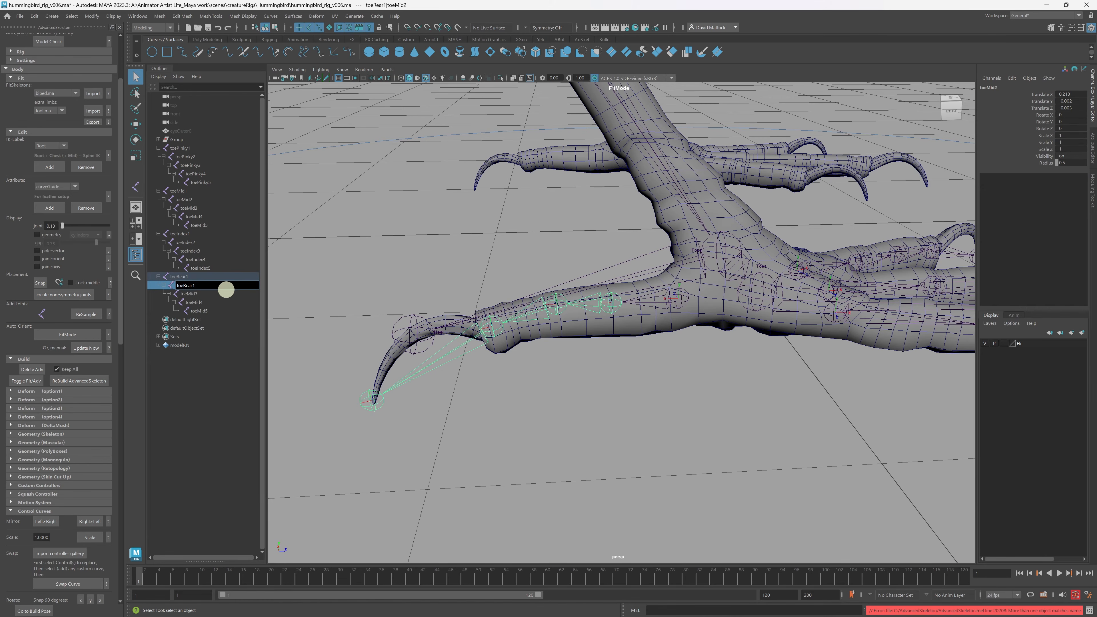
{"action": "type", "text": "toeRear2"}
{"action": "double_click", "coordinate": [208, 294]}
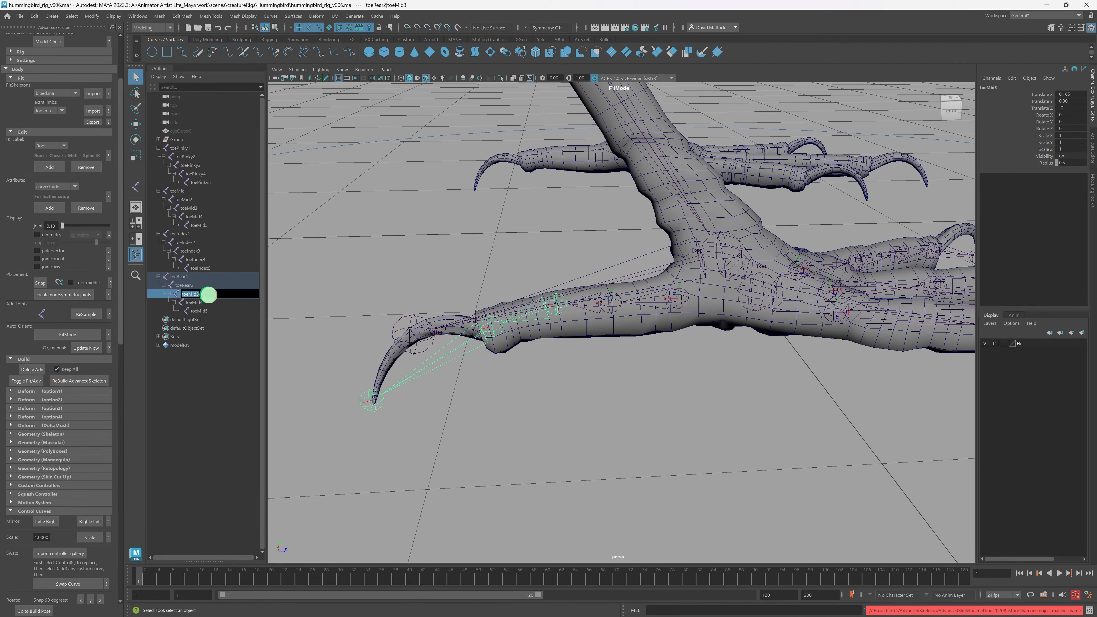
{"action": "type", "text": "toeRear3"}
{"action": "double_click", "coordinate": [213, 303]}
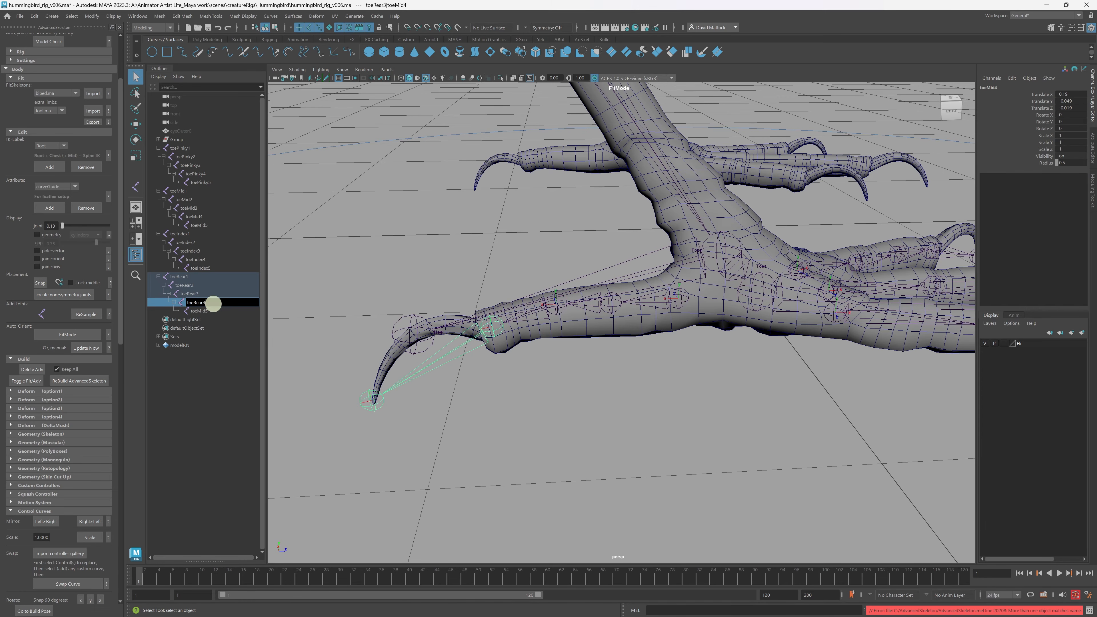
{"action": "left_click", "coordinate": [209, 312]}
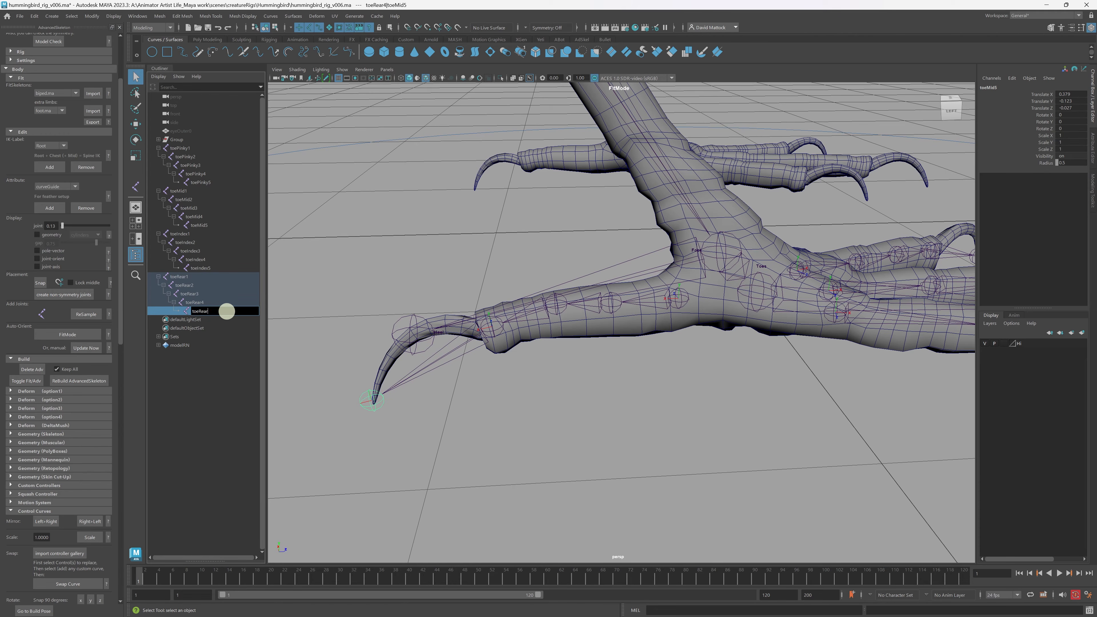
Parent the toePinky1, toeMid1, toeIndex1 and toeRear1 joint chains to the Toes joint of the foot.
{"action": "left_click", "coordinate": [689, 363]}
{"action": "left_click_drag", "start_coordinate": [747, 330], "coordinate": [684, 351], "text": "alt"}
{"action": "middle_click_drag", "start_coordinate": [661, 466], "coordinate": [649, 414], "text": "alt"}
{"action": "left_click_drag", "start_coordinate": [648, 414], "coordinate": [612, 286], "text": "alt"}
{"action": "left_click_drag", "start_coordinate": [642, 229], "coordinate": [619, 248], "text": "alt"}
{"action": "left_click", "coordinate": [646, 327]}
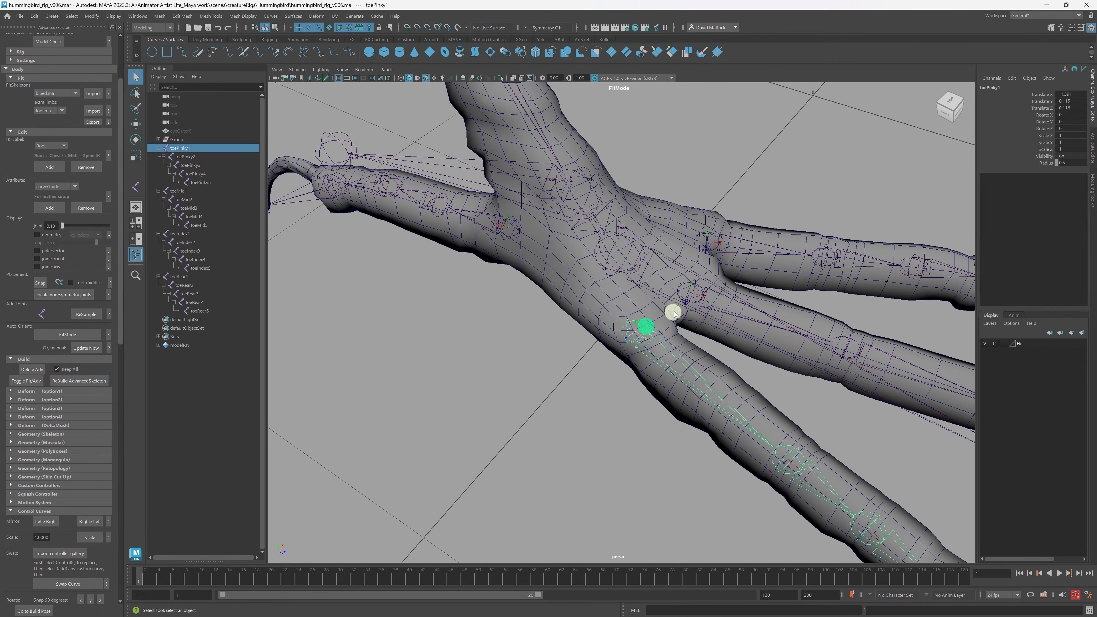
{"action": "left_click", "coordinate": [683, 287], "text": "shift"}
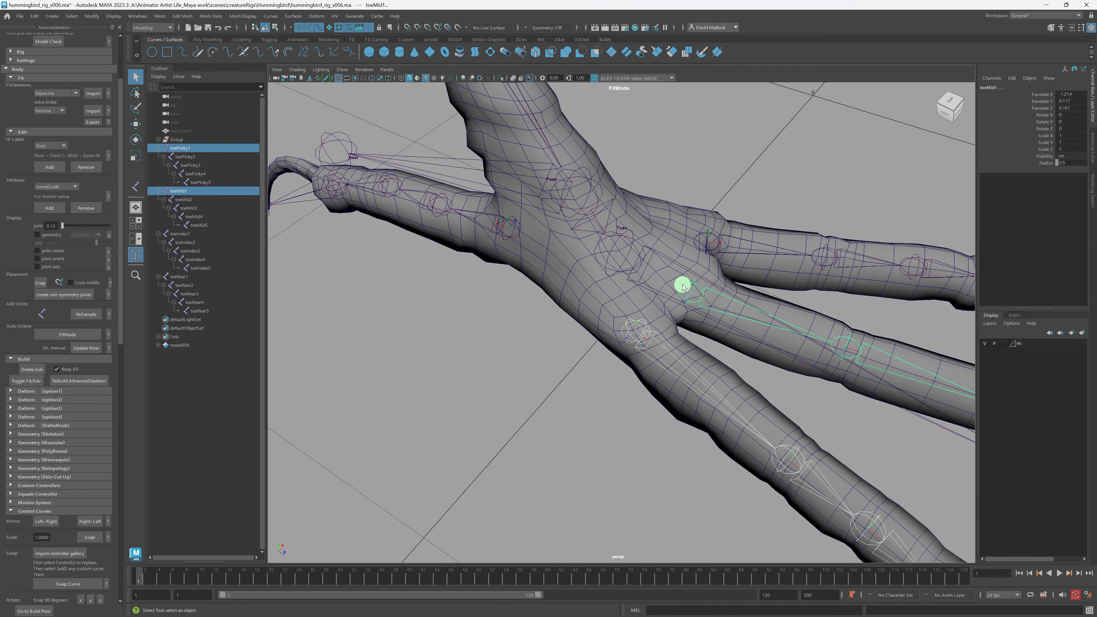
{"action": "left_click", "coordinate": [696, 239], "text": "shift"}
{"action": "left_click_drag", "start_coordinate": [540, 239], "coordinate": [545, 230], "text": "alt"}
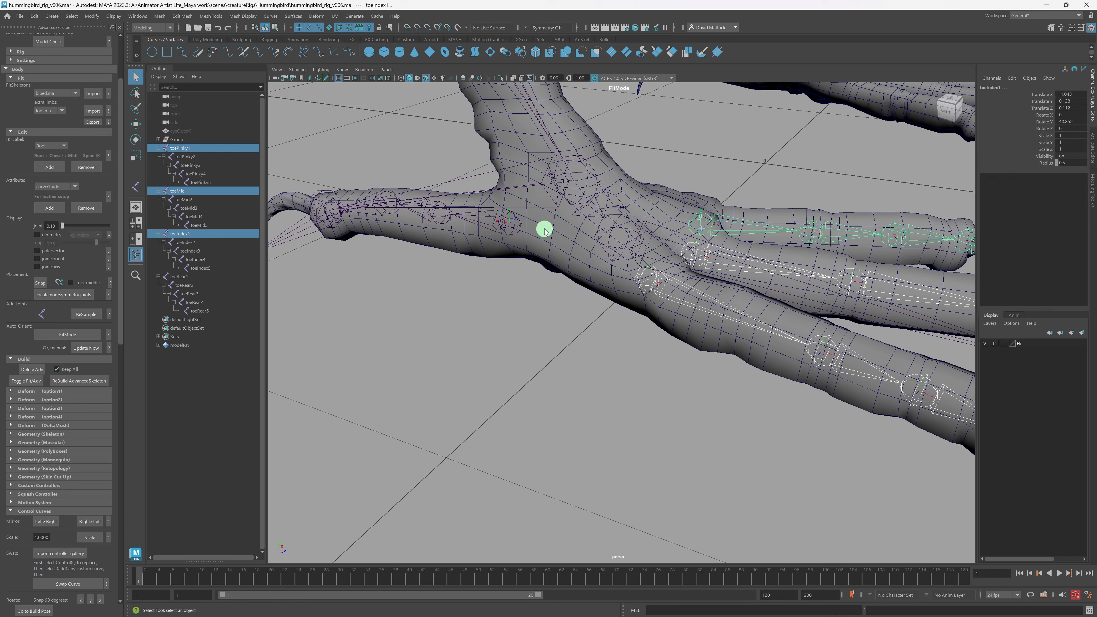
{"action": "left_click", "coordinate": [521, 225], "text": "shift"}
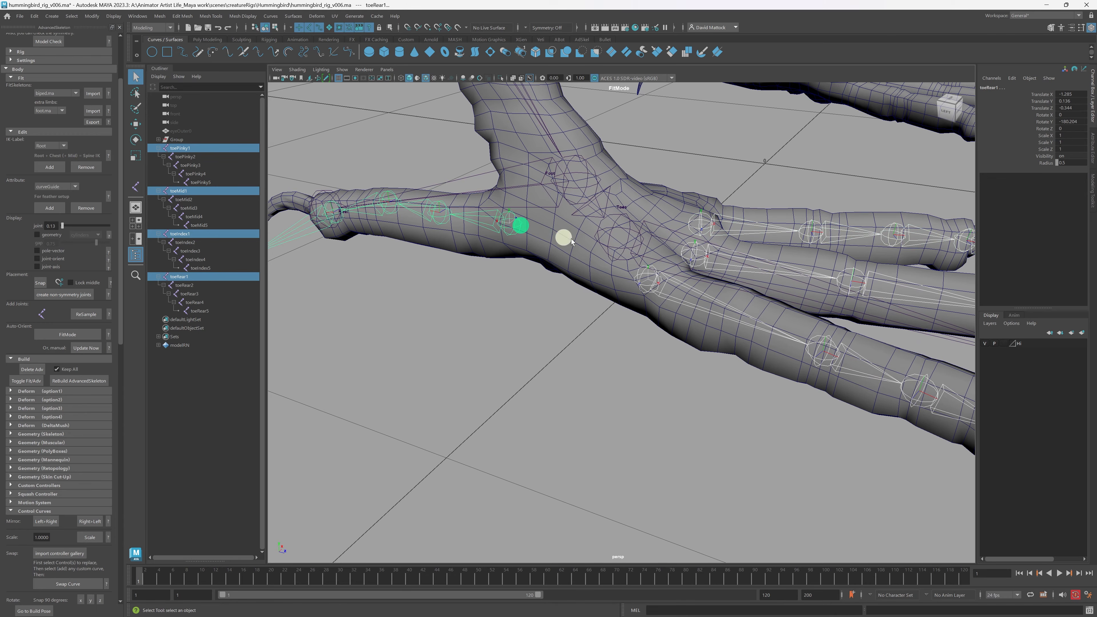
{"action": "left_click", "coordinate": [630, 234], "text": "shift"}
{"action": "left_click_drag", "start_coordinate": [535, 325], "coordinate": [541, 305], "text": "alt"}
{"action": "key", "text": "p"}
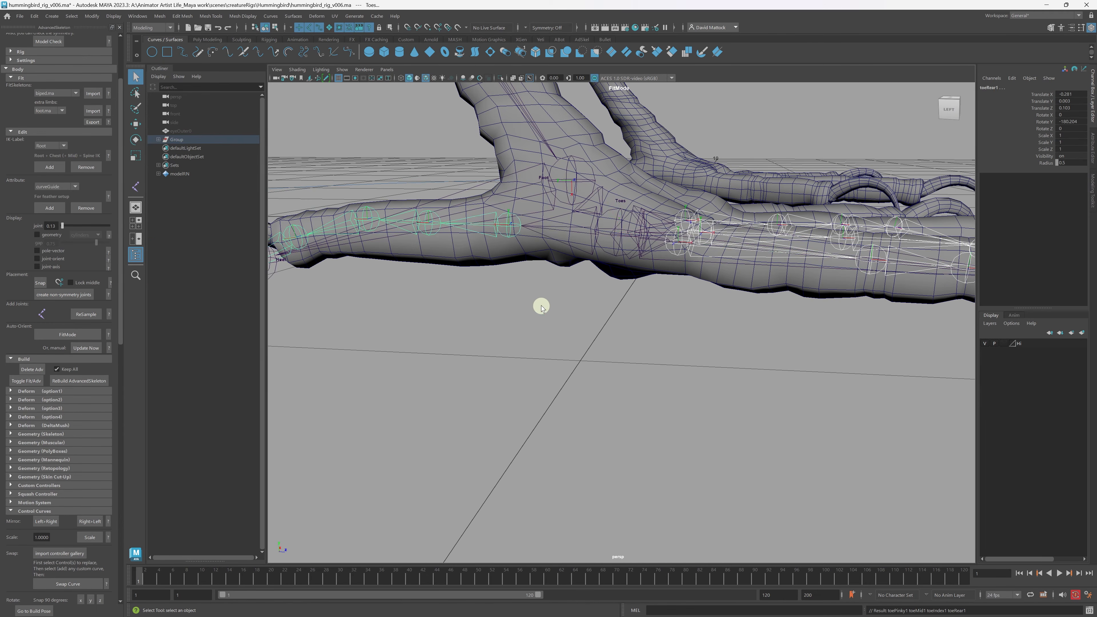
Try rotating the Toes joint to test that all the toe chains follow it, and undo the rotation.
{"action": "left_click_drag", "start_coordinate": [538, 367], "coordinate": [678, 290], "text": "alt"}
{"action": "scroll", "coordinate": [654, 297], "scroll_direction": "up", "scroll_amount": 3}
{"action": "middle_click_drag", "start_coordinate": [678, 290], "coordinate": [635, 278], "text": "alt"}
{"action": "left_click_drag", "start_coordinate": [635, 271], "coordinate": [578, 321], "text": "alt"}
{"action": "left_click", "coordinate": [582, 323]}
{"action": "key", "text": "e"}
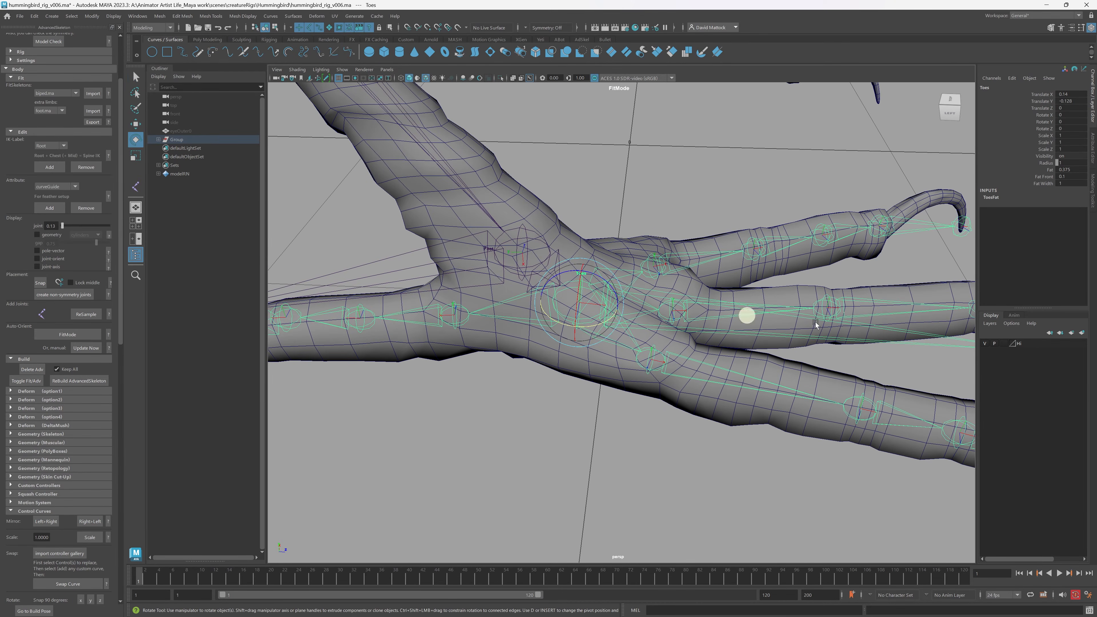
{"action": "scroll", "coordinate": [632, 289], "scroll_direction": "down", "scroll_amount": 5}
{"action": "left_click_drag", "start_coordinate": [632, 289], "coordinate": [609, 273]}
{"action": "key", "text": "ctrl+z"}
{"action": "key", "text": "ctrl+z"}
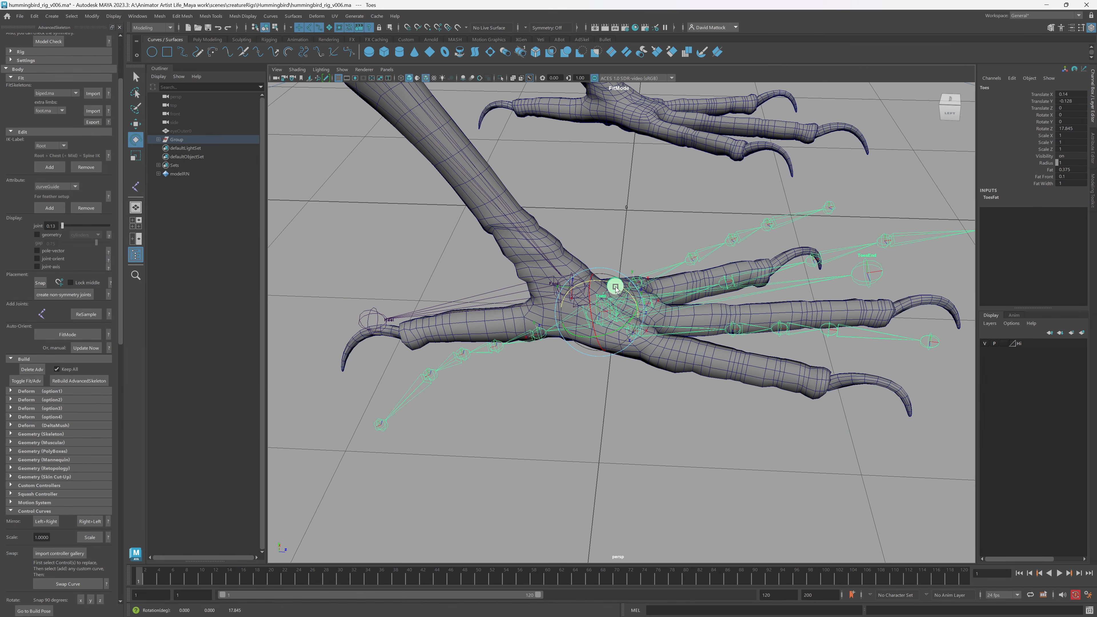
Rebuild the Advanced Skeleton rig with the new toe joint chains.
{"action": "left_click_drag", "start_coordinate": [722, 310], "coordinate": [674, 304], "text": "alt"}
{"action": "right_click_drag", "start_coordinate": [730, 309], "coordinate": [671, 284], "text": "alt"}
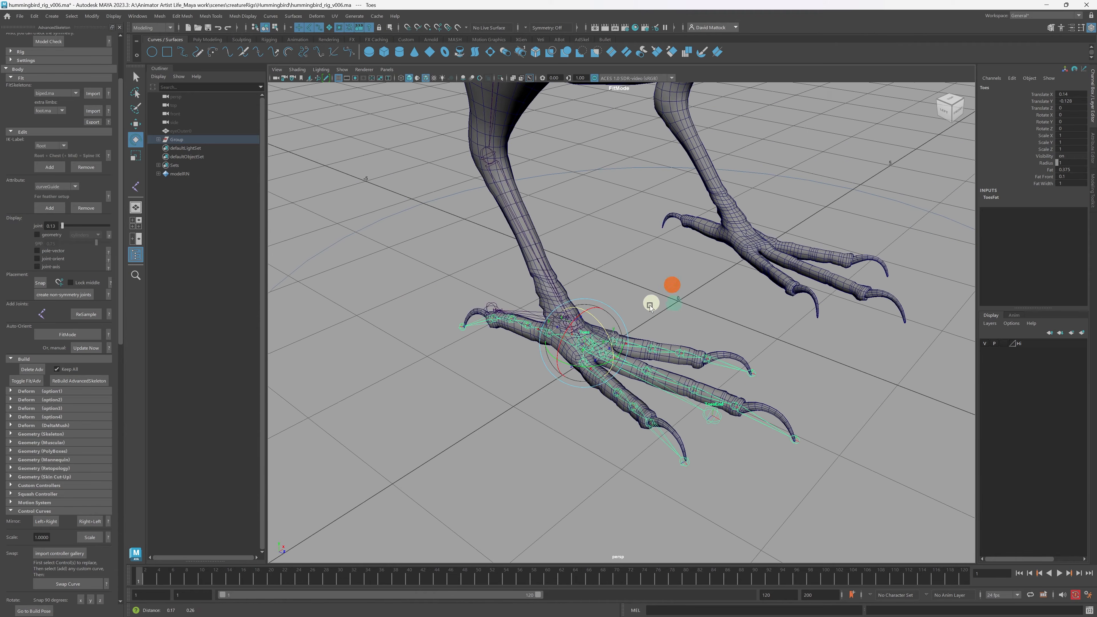
{"action": "right_click_drag", "start_coordinate": [745, 281], "coordinate": [655, 319], "text": "alt"}
{"action": "left_click_drag", "start_coordinate": [677, 326], "coordinate": [645, 297], "text": "alt"}
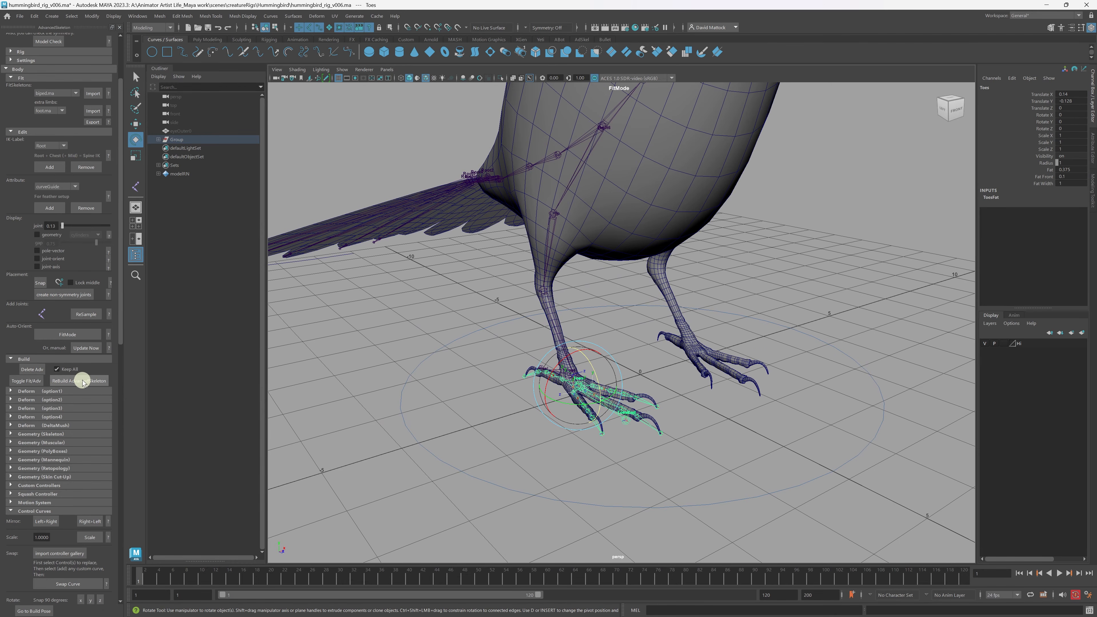
{"action": "left_click", "coordinate": [81, 380]}
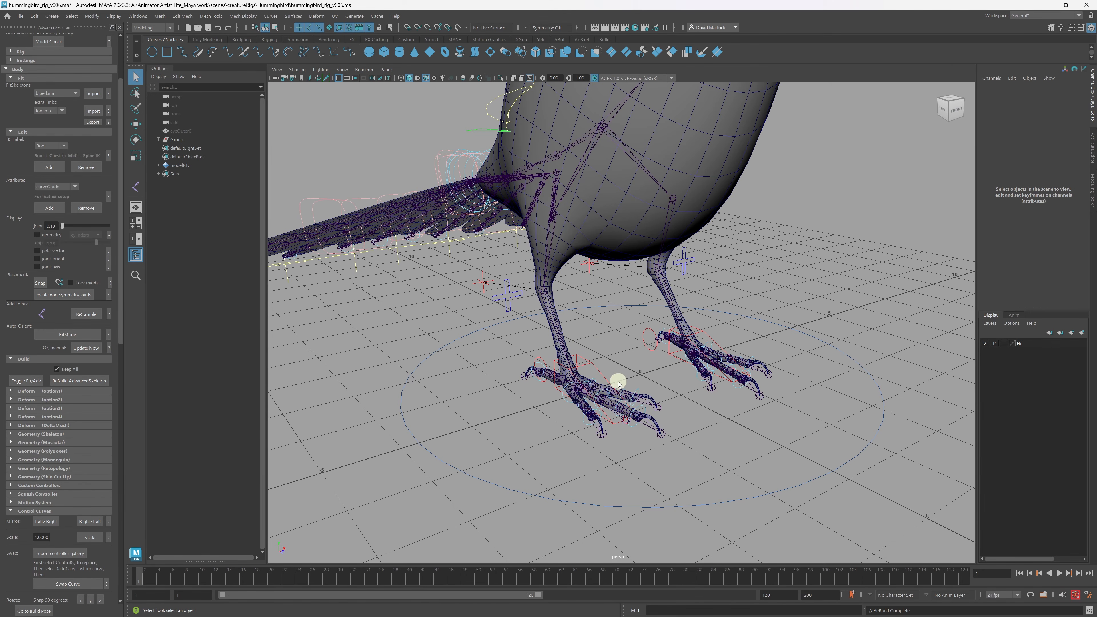
Exclude joints from viewport selection so that only the control curves around the feet can be picked.
{"action": "mouse_move", "coordinate": [582, 378]}
{"action": "left_mouse_down", "text": "alt"}
{"action": "mouse_move", "coordinate": [559, 384]}
{"action": "mouse_move", "coordinate": [649, 399]}
{"action": "mouse_move", "coordinate": [567, 390]}
{"action": "left_mouse_up", "text": "alt"}
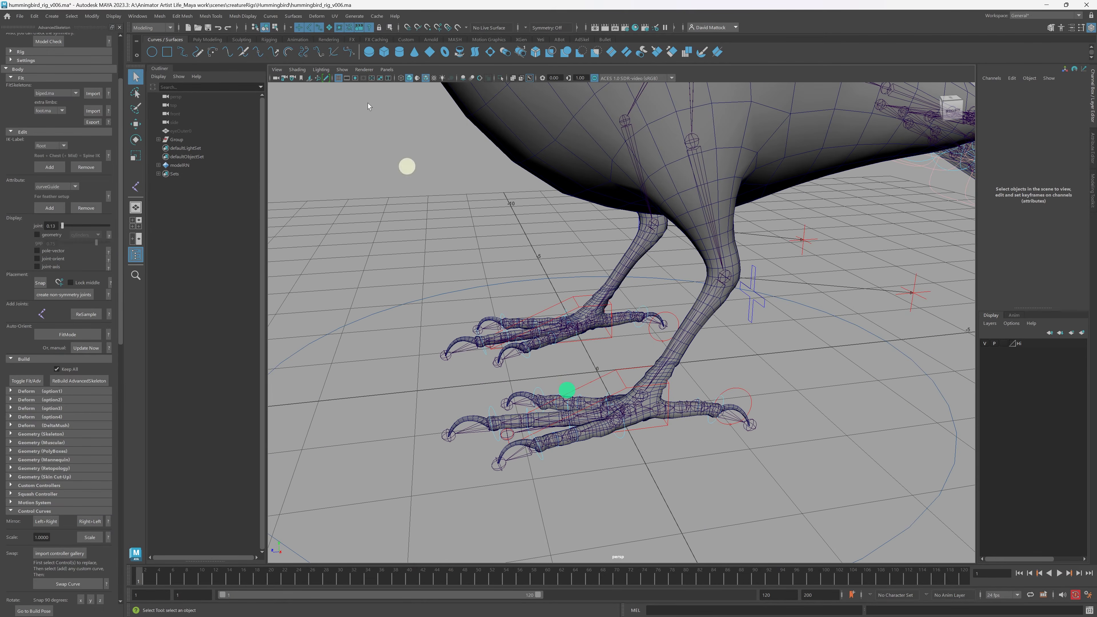
{"action": "left_click", "coordinate": [310, 27]}
{"action": "right_click_drag", "start_coordinate": [487, 410], "coordinate": [522, 418], "text": "alt"}
{"action": "left_click_drag", "start_coordinate": [522, 418], "coordinate": [524, 409], "text": "alt"}
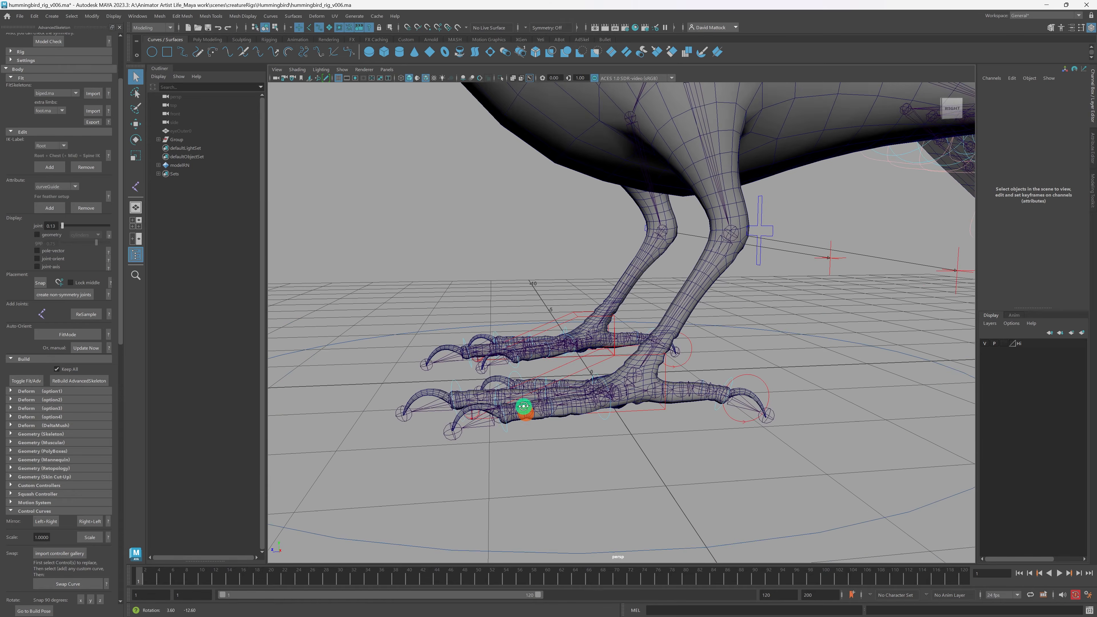
{"action": "right_click_drag", "start_coordinate": [457, 416], "coordinate": [493, 415], "text": "alt"}
{"action": "left_click_drag", "start_coordinate": [493, 415], "coordinate": [488, 419], "text": "alt"}
{"action": "middle_click_drag", "start_coordinate": [490, 418], "coordinate": [512, 407], "text": "alt"}
{"action": "right_click_drag", "start_coordinate": [512, 406], "coordinate": [522, 408], "text": "alt"}
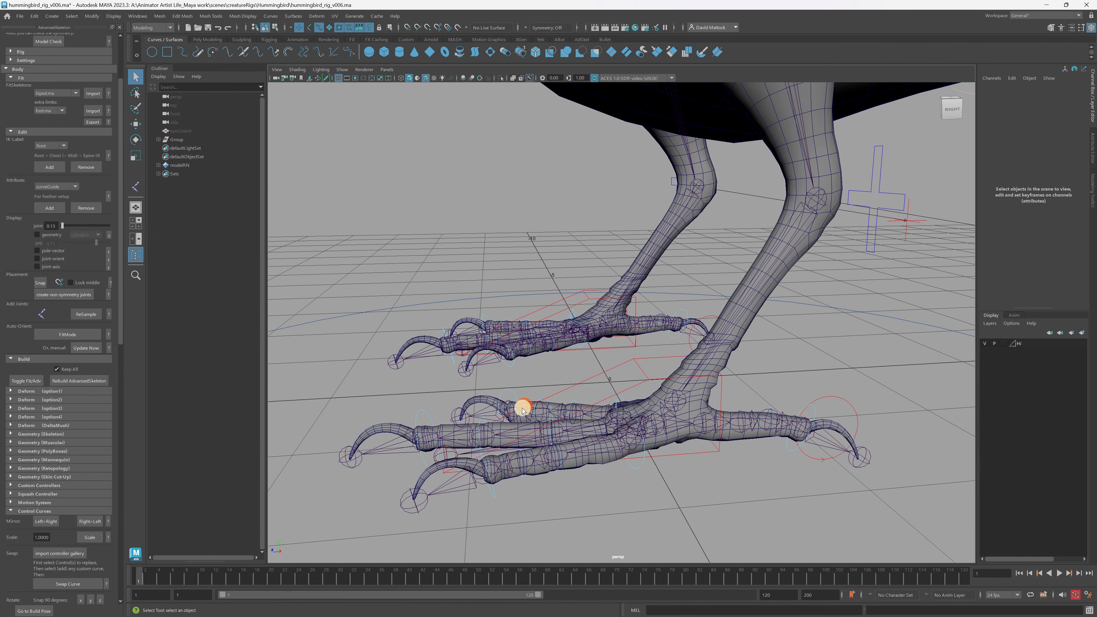
{"action": "middle_click_drag", "start_coordinate": [584, 406], "coordinate": [592, 380], "text": "alt"}
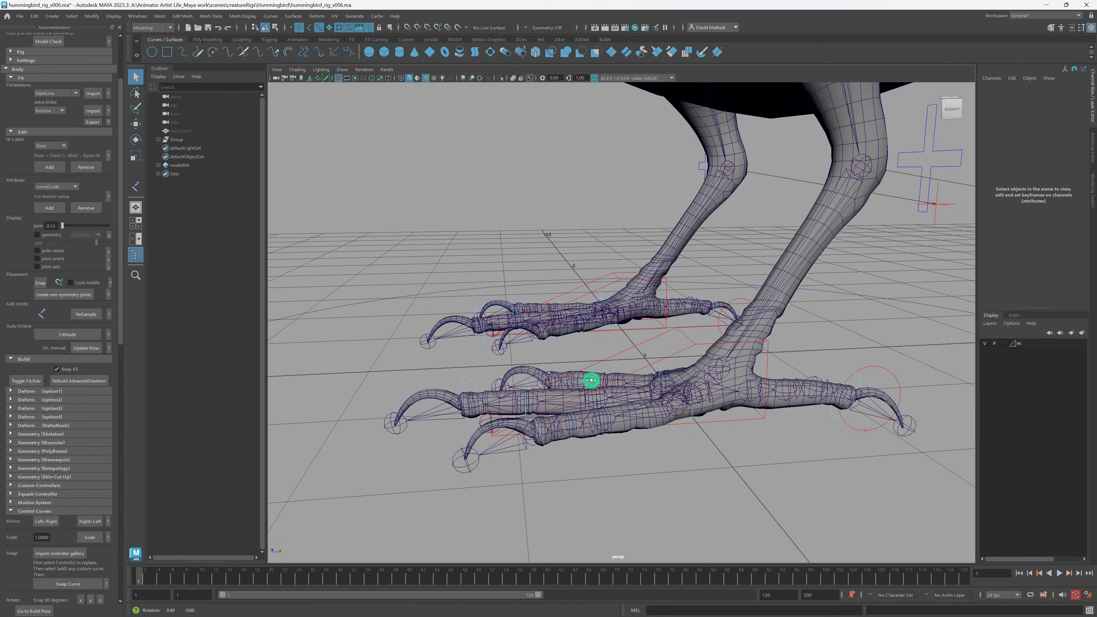
{"action": "left_click_drag", "start_coordinate": [593, 380], "coordinate": [514, 380], "text": "alt"}
Curl the left foot's front toe FK controls about -52 degrees and its rear toe FK controls about -39 degrees in Z.
{"action": "left_click_drag", "start_coordinate": [384, 355], "coordinate": [606, 436]}
{"action": "left_click", "coordinate": [693, 406]}
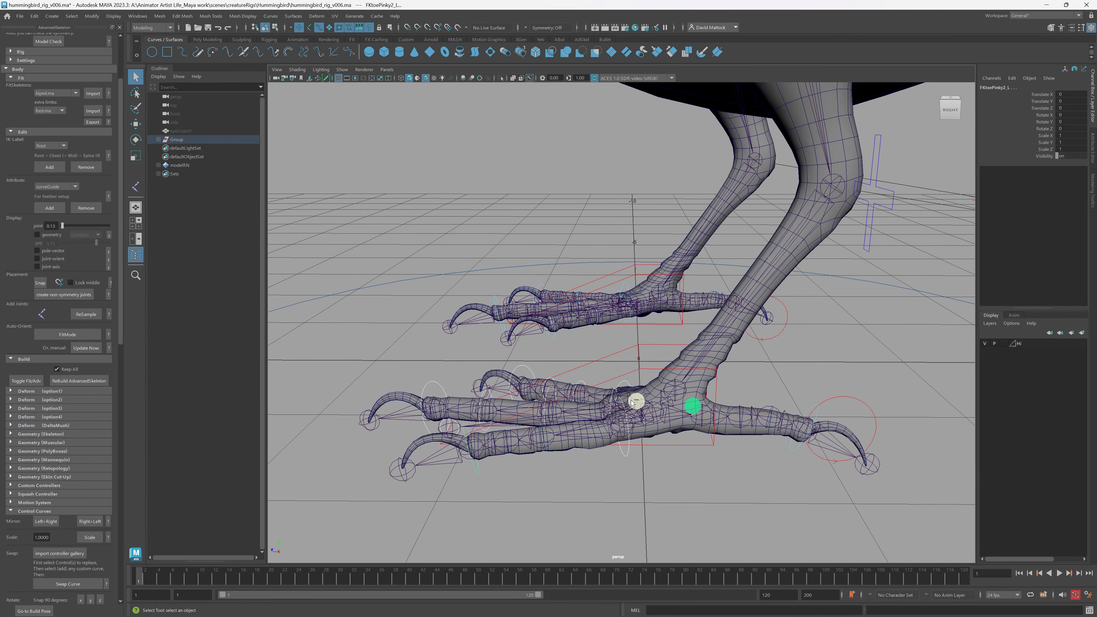
{"action": "key", "text": "e"}
{"action": "left_click_drag", "start_coordinate": [546, 412], "coordinate": [553, 411], "text": "alt"}
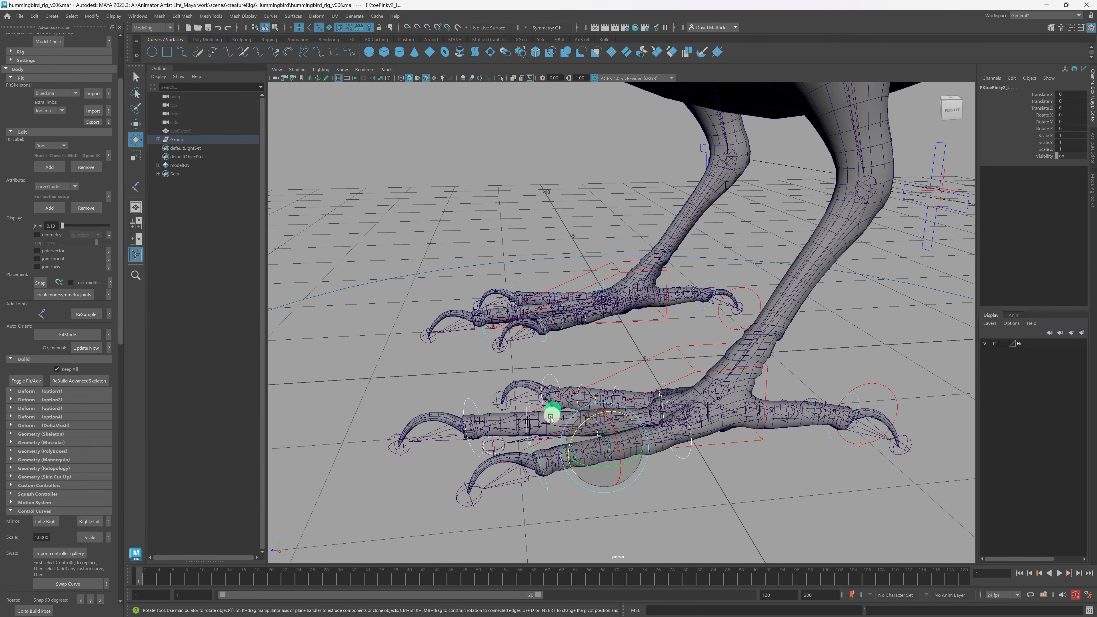
{"action": "left_click_drag", "start_coordinate": [686, 410], "coordinate": [748, 420], "text": "alt"}
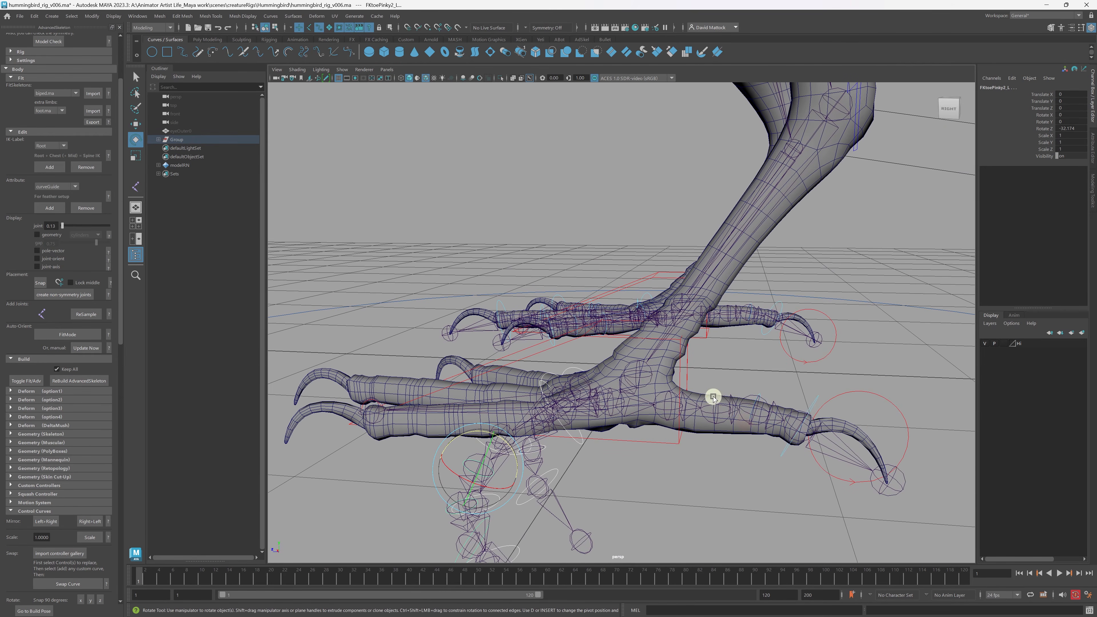
{"action": "left_click_drag", "start_coordinate": [813, 414], "coordinate": [732, 417]}
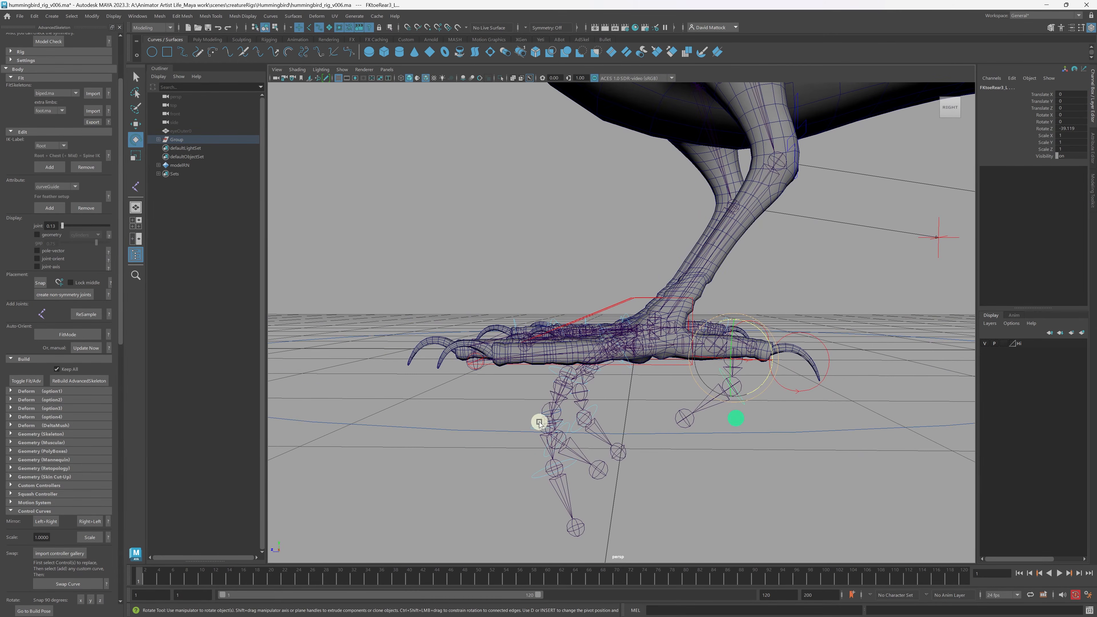
Try rotating the left leg's IK control with the toes curled, and undo the rotation.
{"action": "left_click_drag", "start_coordinate": [537, 422], "coordinate": [655, 381], "text": "alt"}
{"action": "left_click_drag", "start_coordinate": [656, 394], "coordinate": [664, 350], "text": "alt"}
{"action": "key", "text": "ctrl+z"}
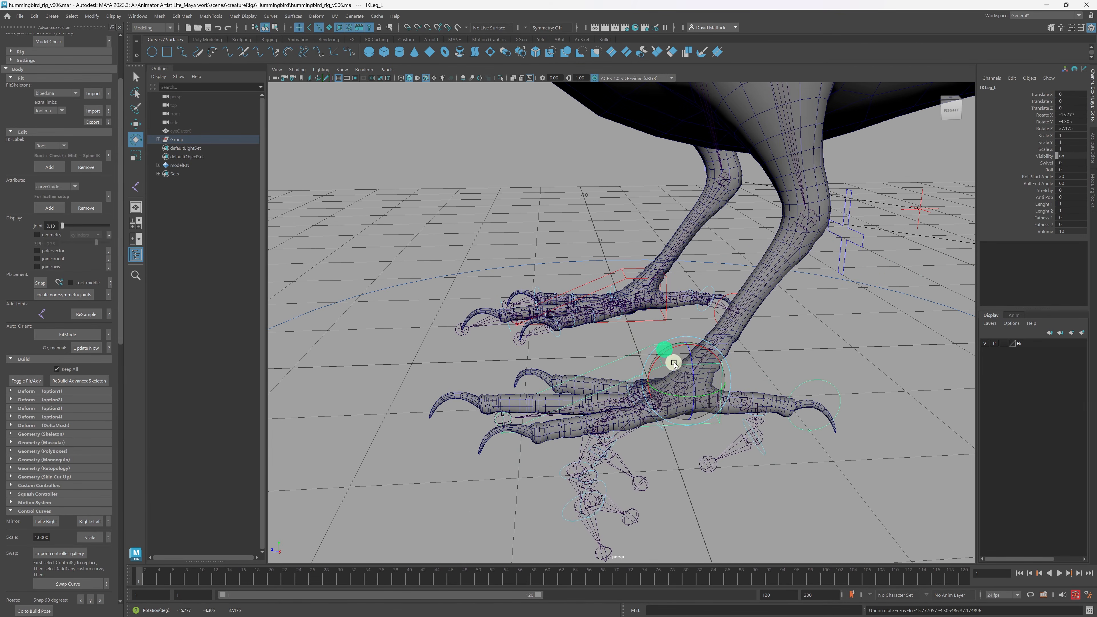
Raise the left leg's IK control by about 0.43 units with the toes curled, and save the scene.
{"action": "key", "text": "w"}
{"action": "right_click_drag", "start_coordinate": [813, 383], "coordinate": [715, 382], "text": "alt"}
{"action": "mouse_move", "coordinate": [662, 362]}
{"action": "left_mouse_down"}
{"action": "mouse_move", "coordinate": [644, 230]}
{"action": "mouse_move", "coordinate": [635, 256]}
{"action": "mouse_move", "coordinate": [447, 244]}
{"action": "mouse_move", "coordinate": [565, 198]}
{"action": "mouse_move", "coordinate": [403, 222]}
{"action": "mouse_move", "coordinate": [771, 360]}
{"action": "mouse_move", "coordinate": [660, 345]}
{"action": "left_mouse_up"}
{"action": "key", "text": "ctrl+s"}
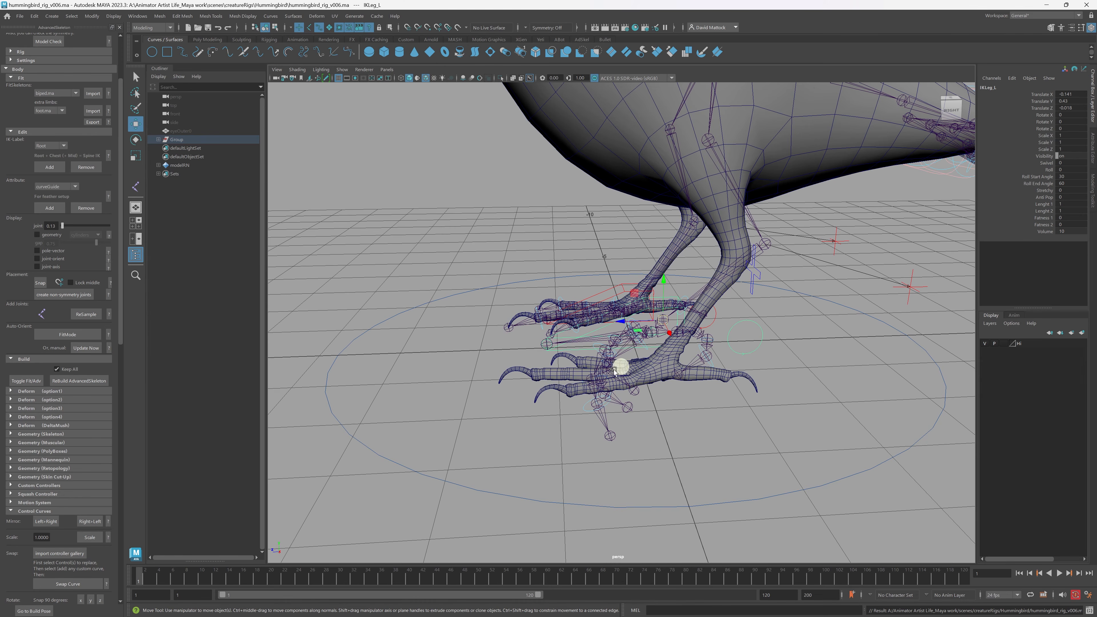
{"action": "left_click_drag", "start_coordinate": [615, 372], "coordinate": [471, 445], "text": "alt"}
{"action": "left_click_drag", "start_coordinate": [597, 420], "coordinate": [527, 335], "text": "alt"}
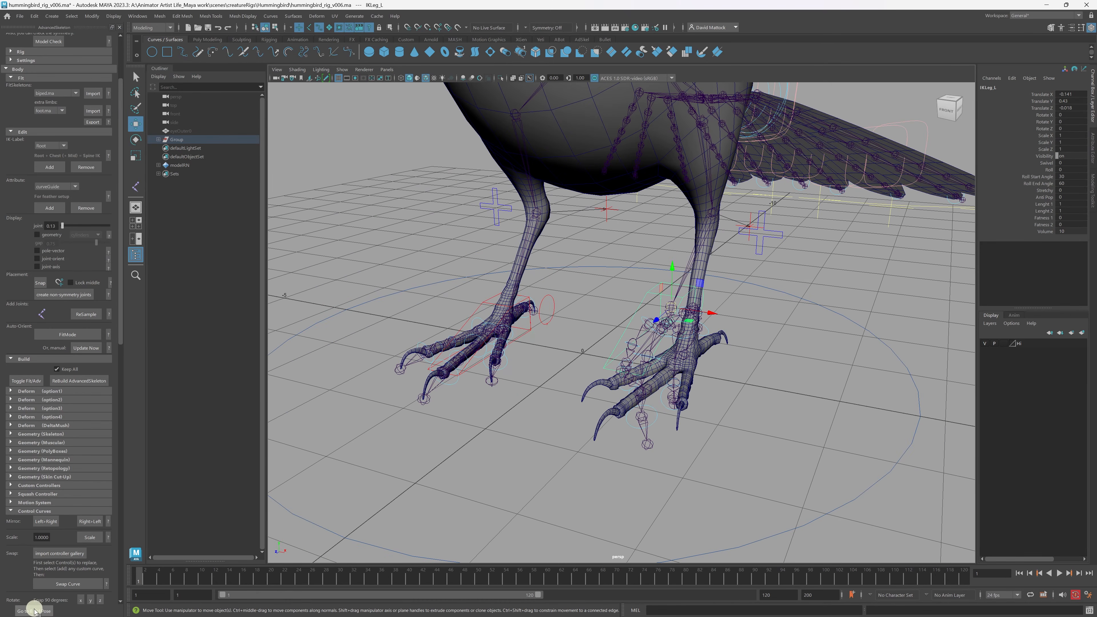
{"action": "left_click_drag", "start_coordinate": [605, 373], "coordinate": [561, 360], "text": "alt"}
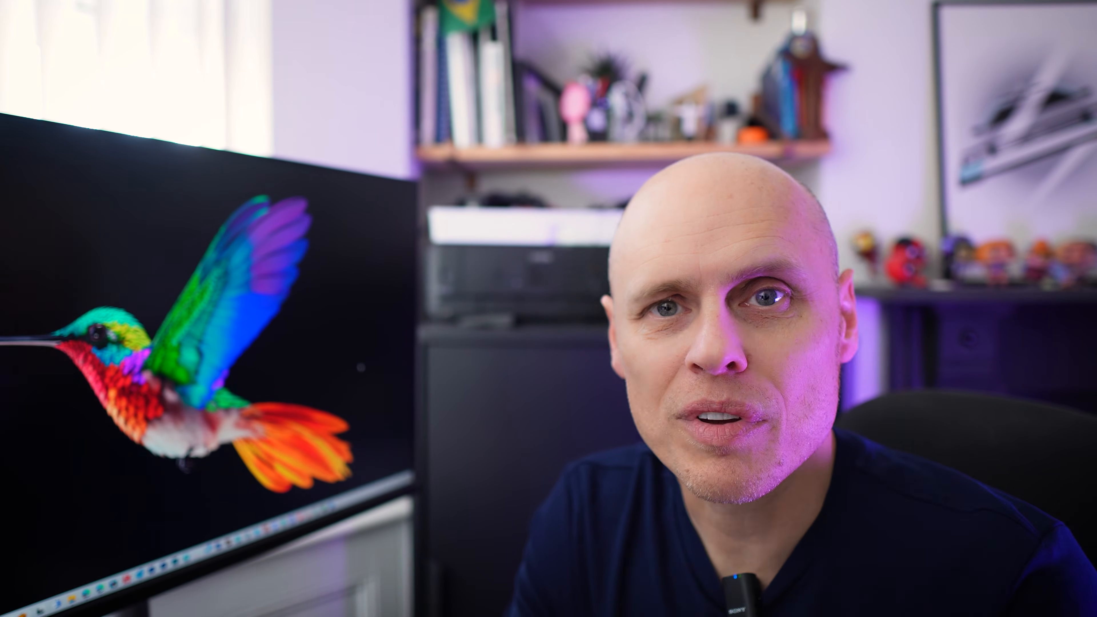